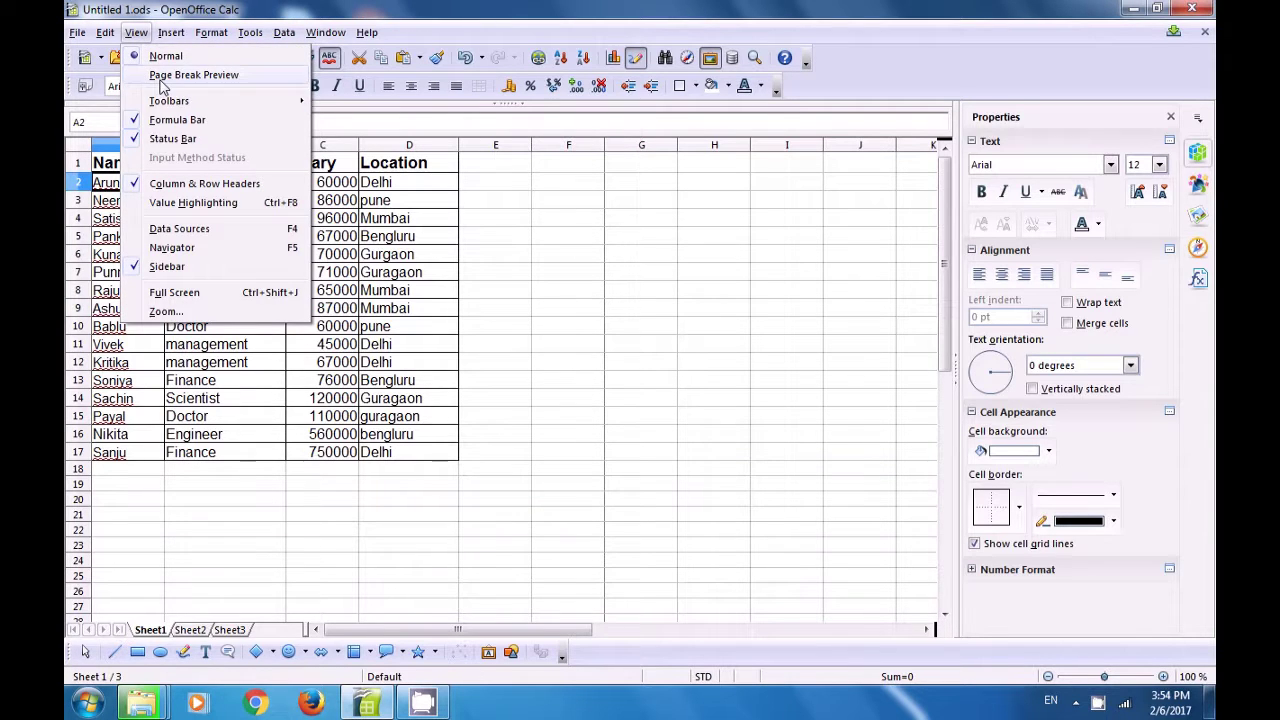
# Switch the sheet to Page Break Preview, and check the printed layout in Page Preview before closing that preview.
pyautogui.click(222, 80)
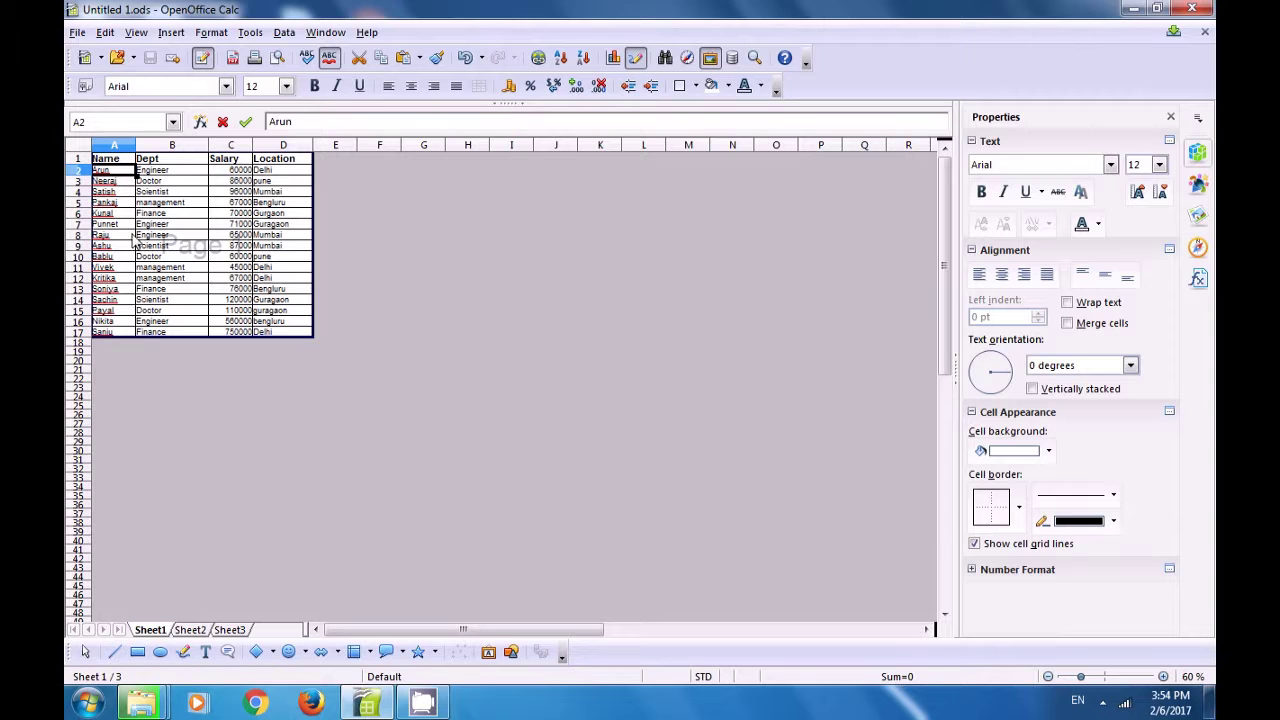
pyautogui.click(77, 34)
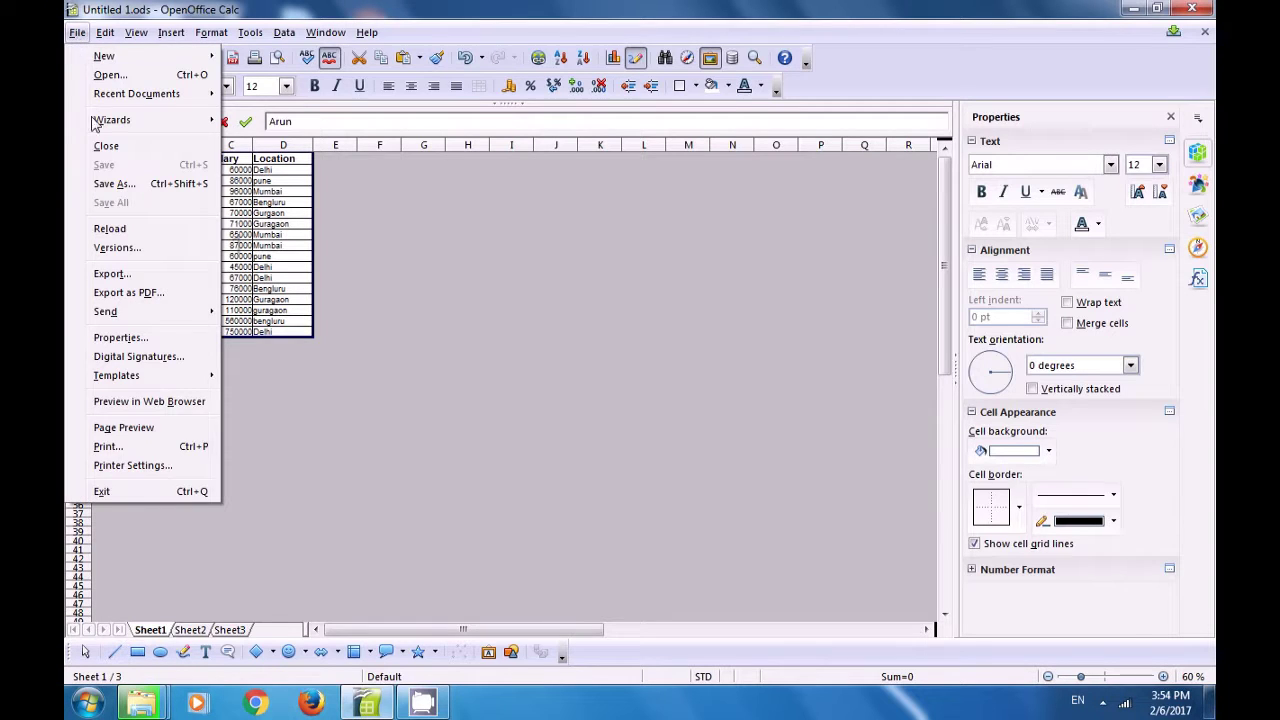
pyautogui.click(132, 428)
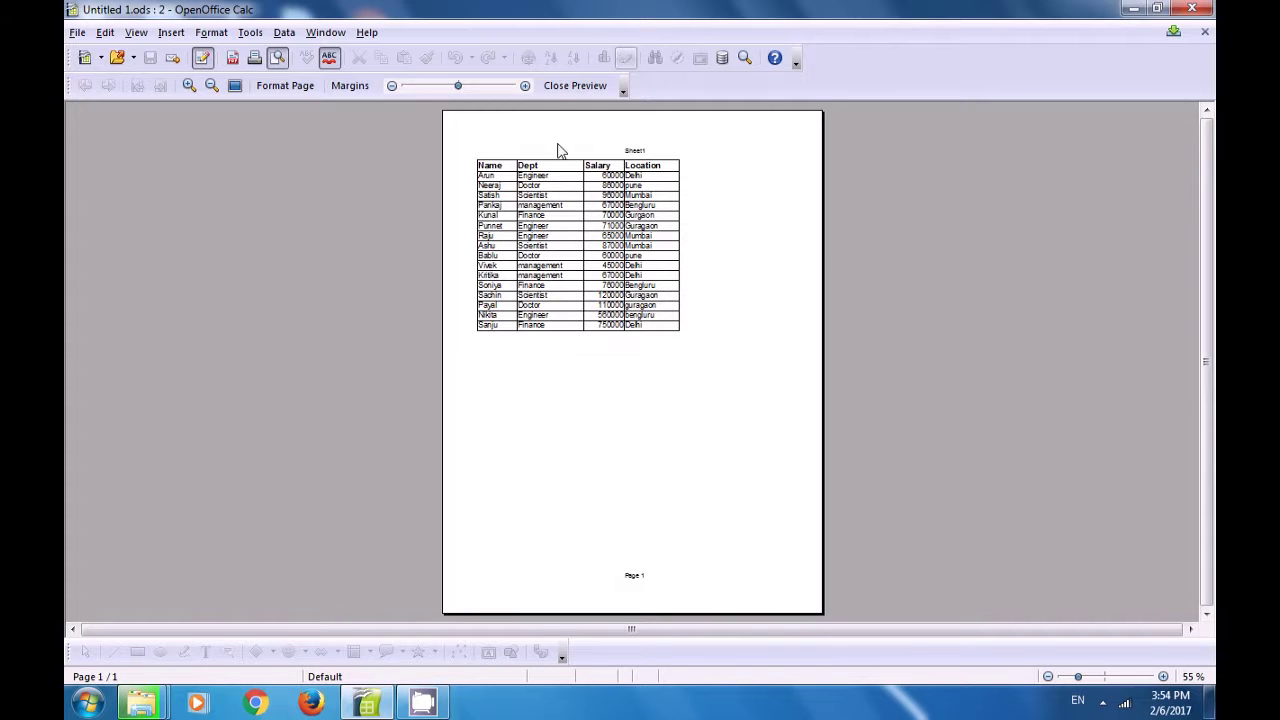
pyautogui.click(557, 87)
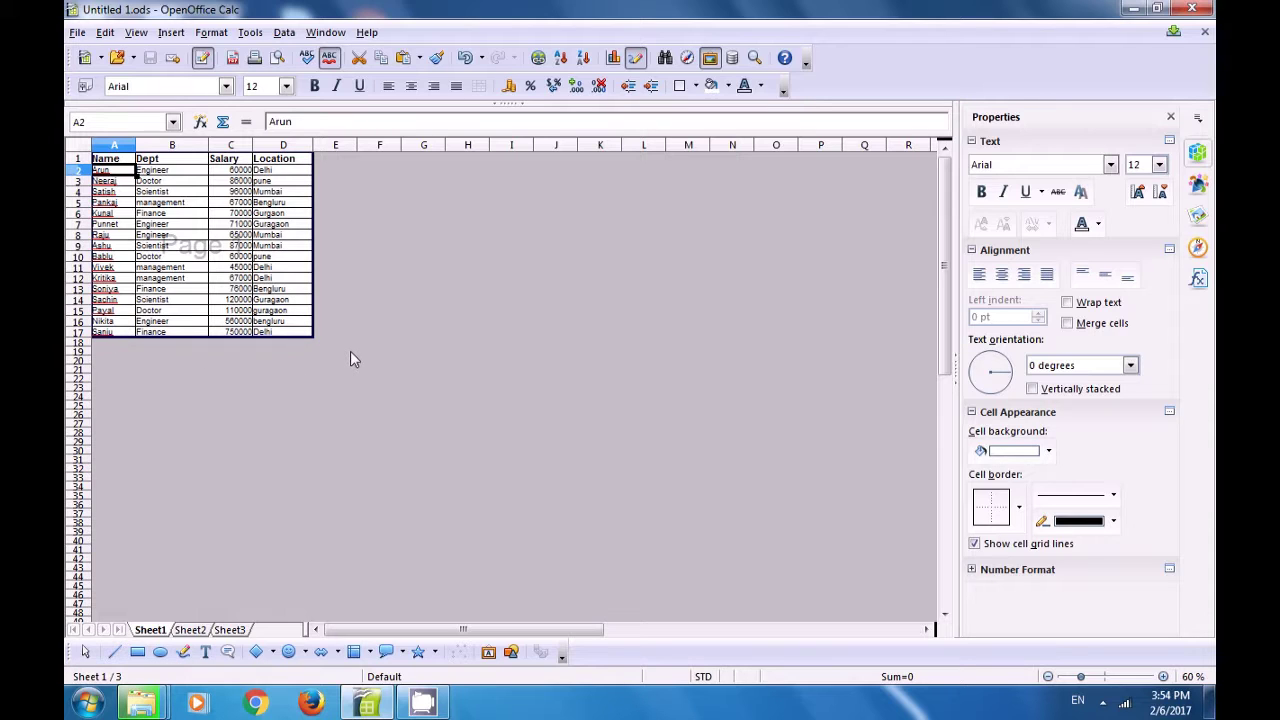
# Return the sheet to Normal view and select empty cell B19 below the table.
pyautogui.click(138, 34)
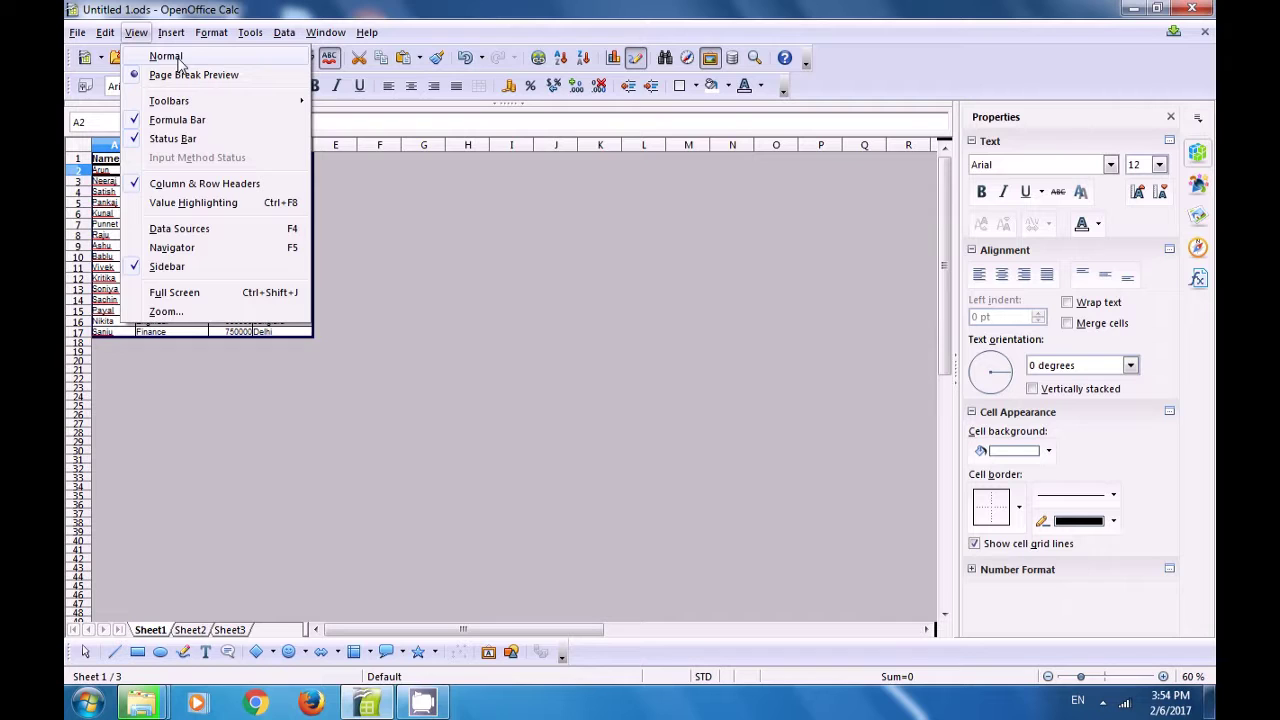
pyautogui.click(166, 57)
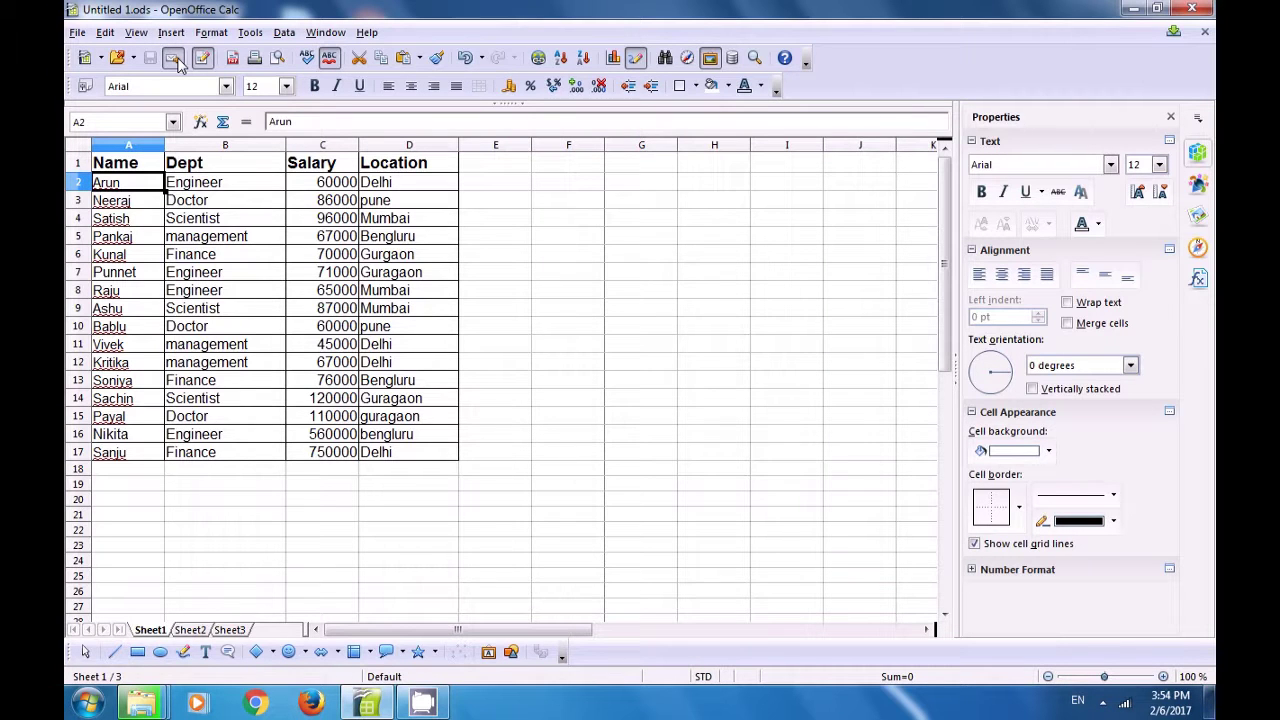
pyautogui.click(147, 166)
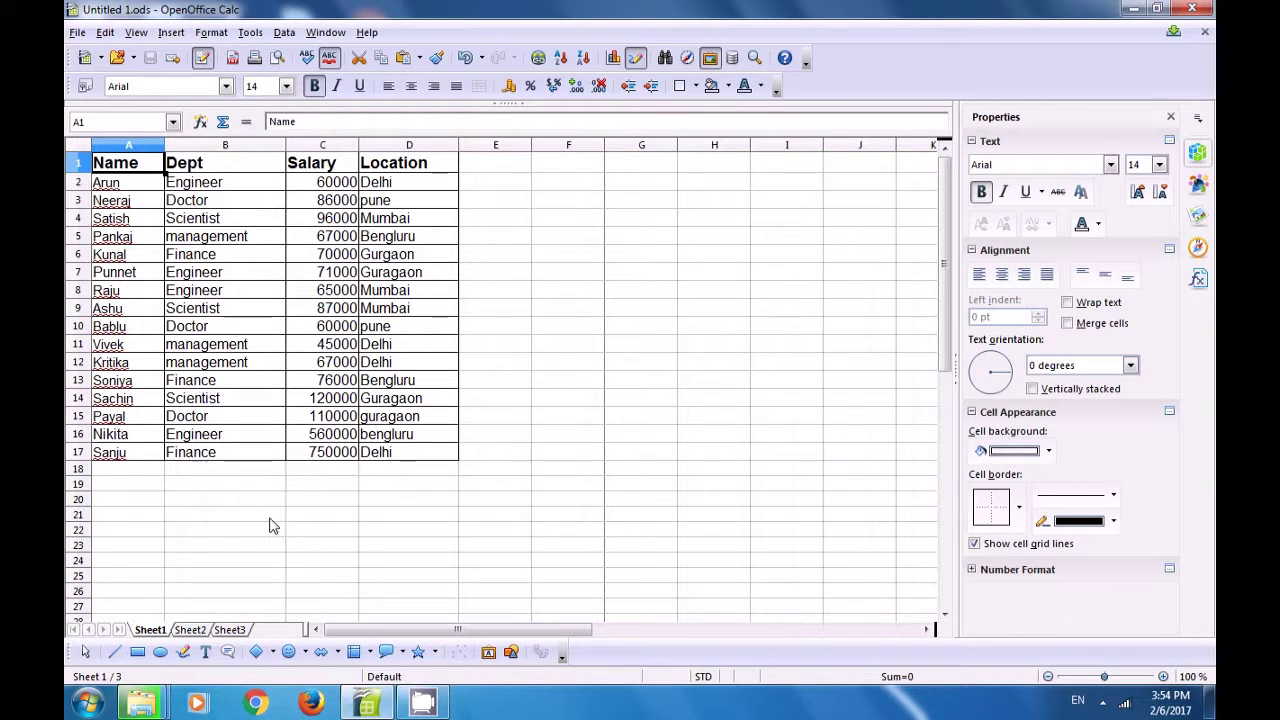
pyautogui.click(262, 484)
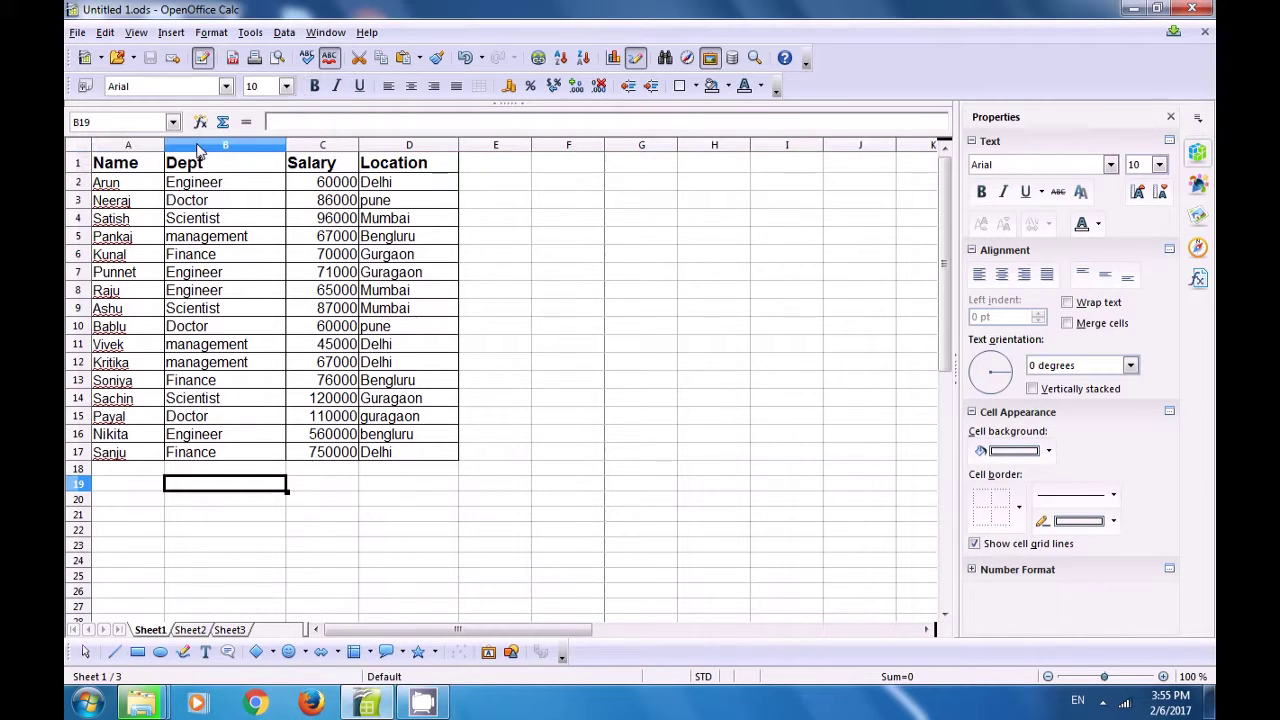
# Hide the Drawing toolbar and the Status Bar.
pyautogui.click(143, 32)
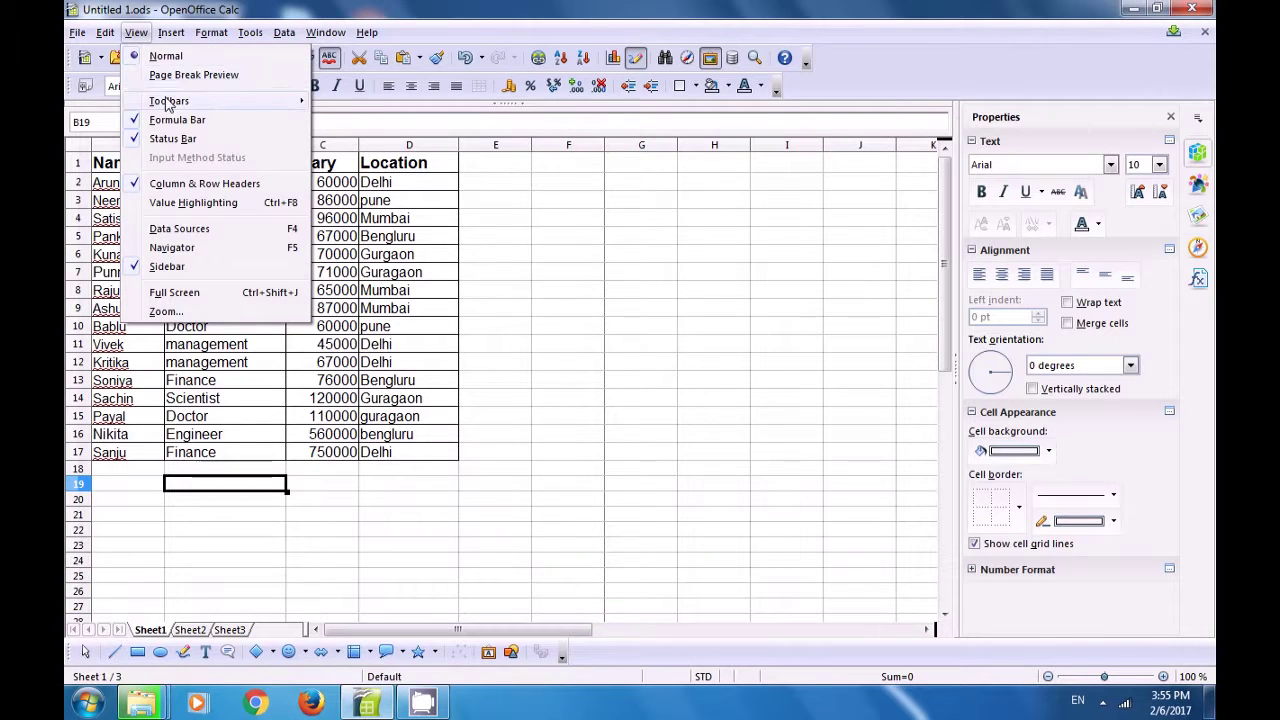
pyautogui.moveTo(167, 104)
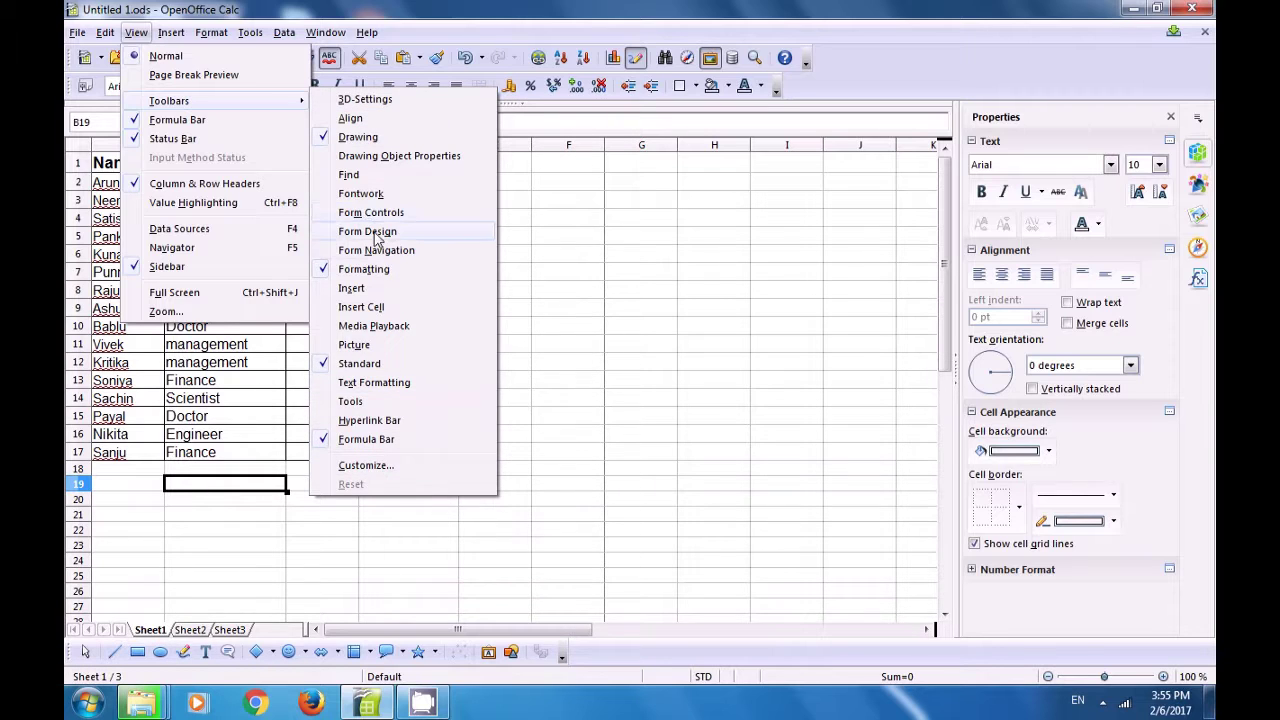
pyautogui.click(358, 137)
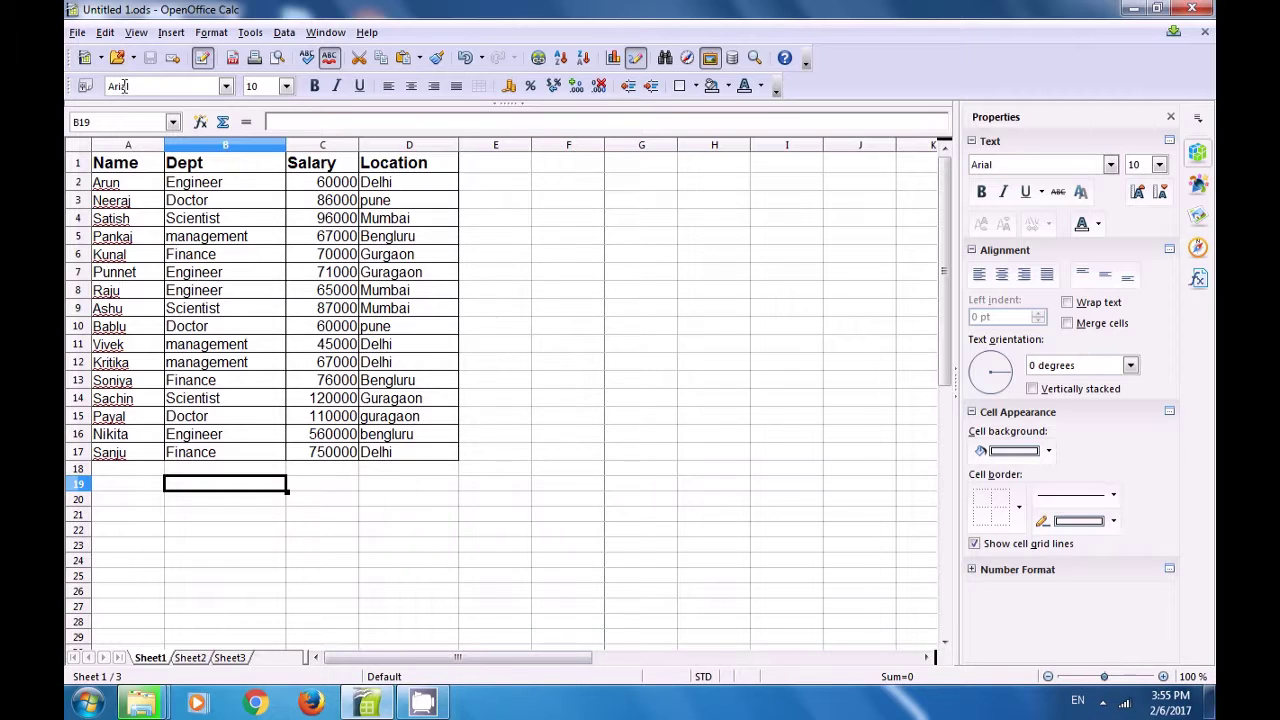
pyautogui.click(136, 35)
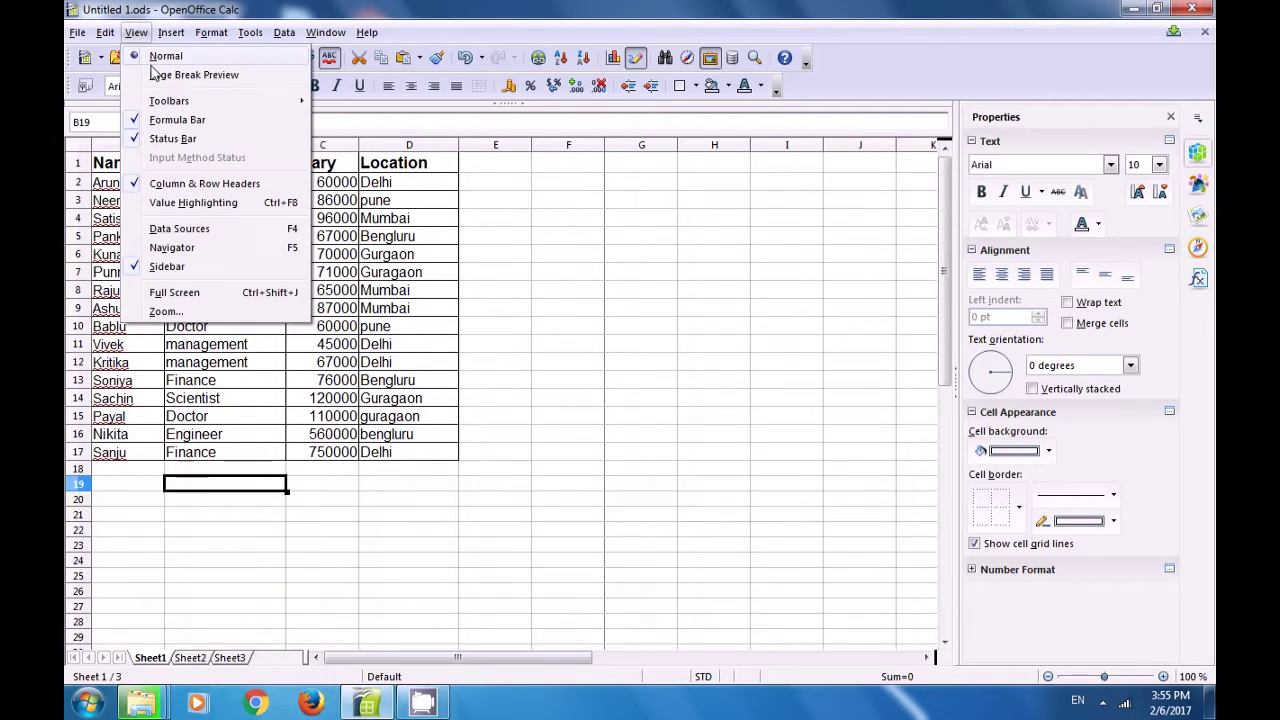
pyautogui.click(156, 137)
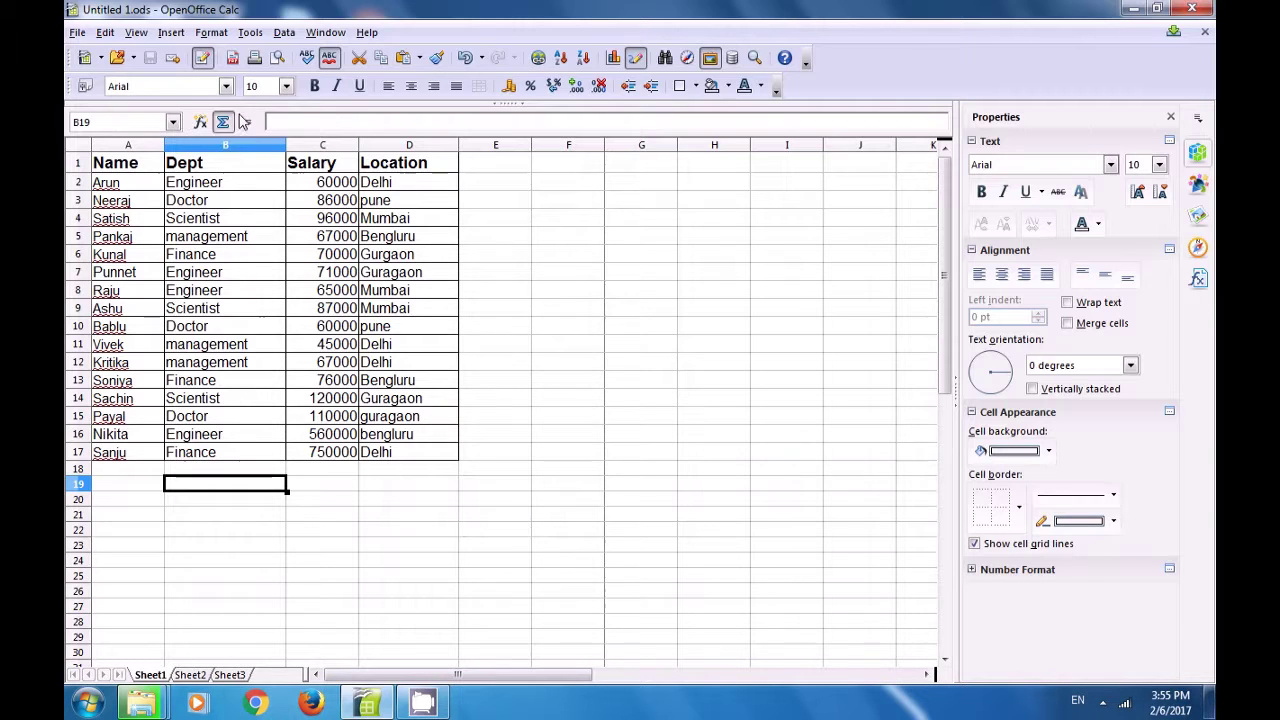
# Hide the Formula Bar and the Formatting toolbar, leaving the Standard toolbar shown.
pyautogui.click(136, 33)
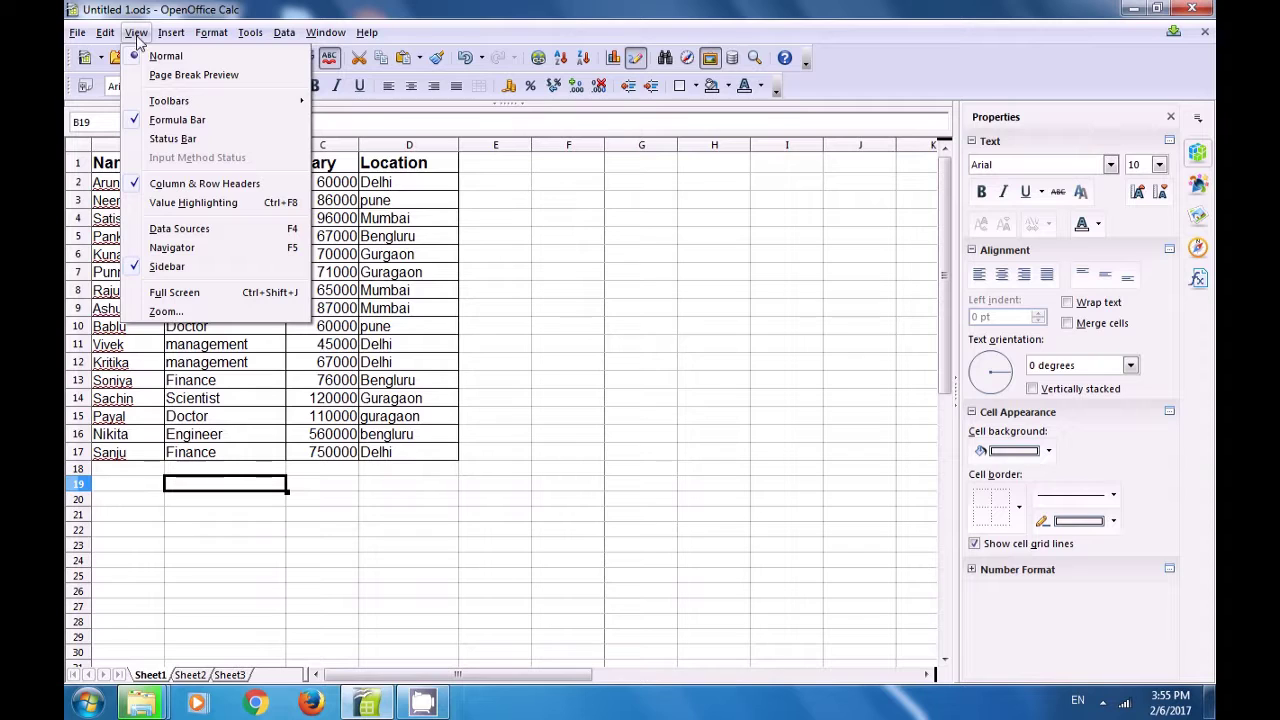
pyautogui.click(170, 120)
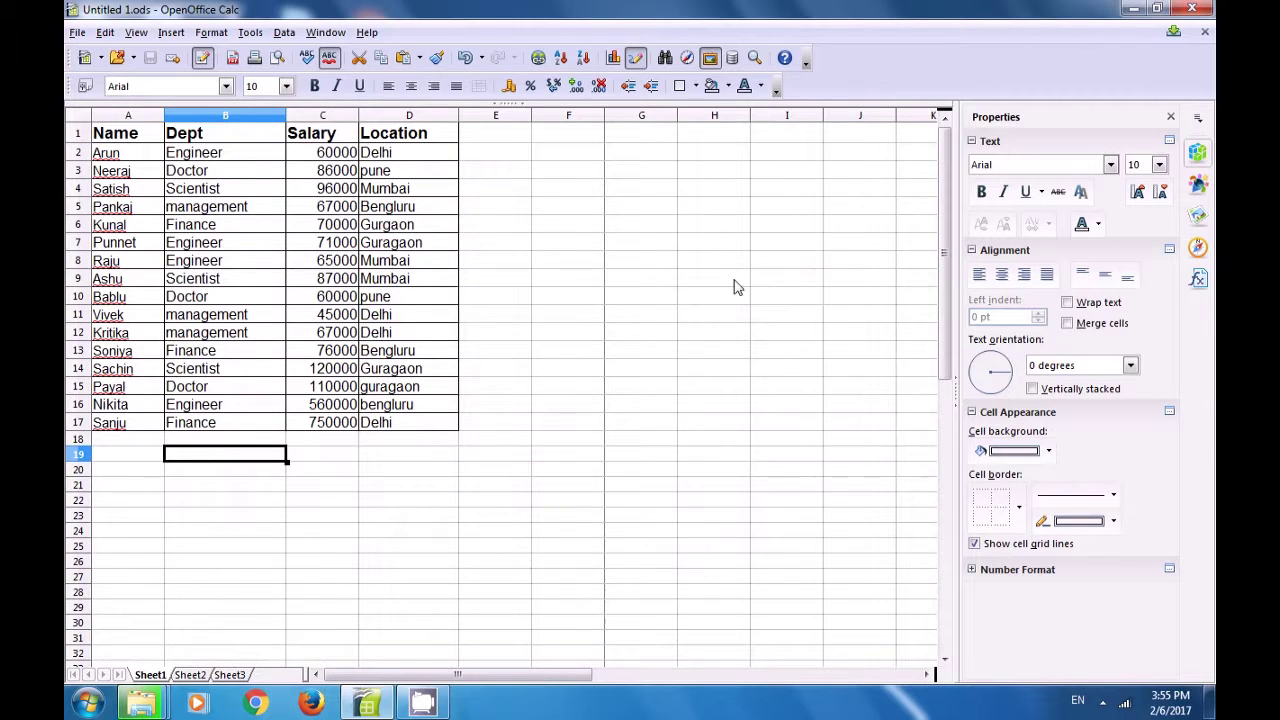
pyautogui.click(137, 34)
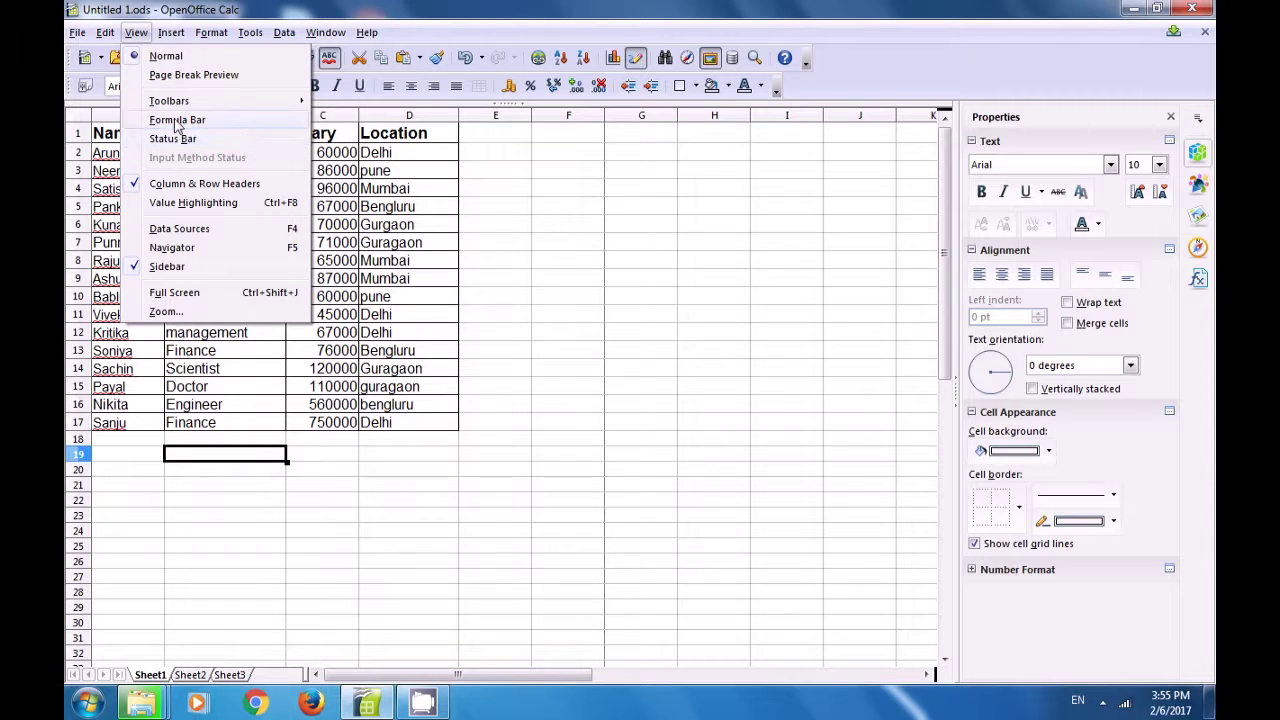
pyautogui.moveTo(175, 103)
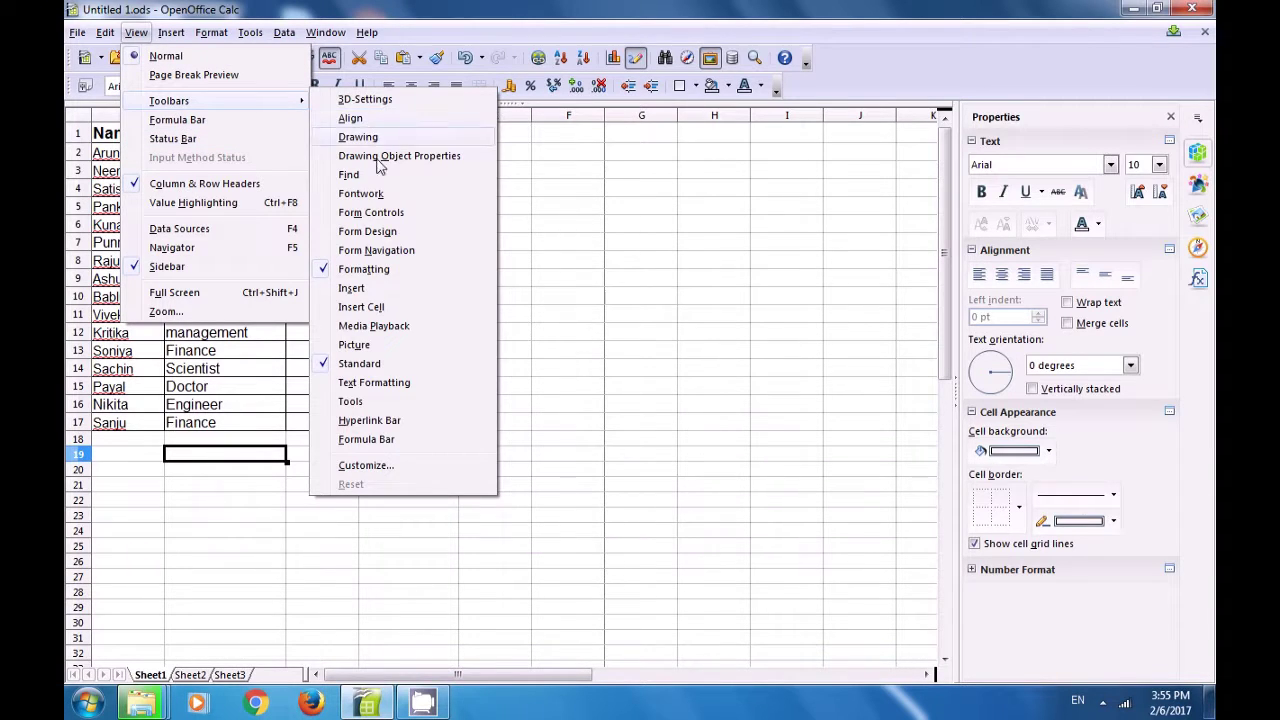
pyautogui.click(366, 271)
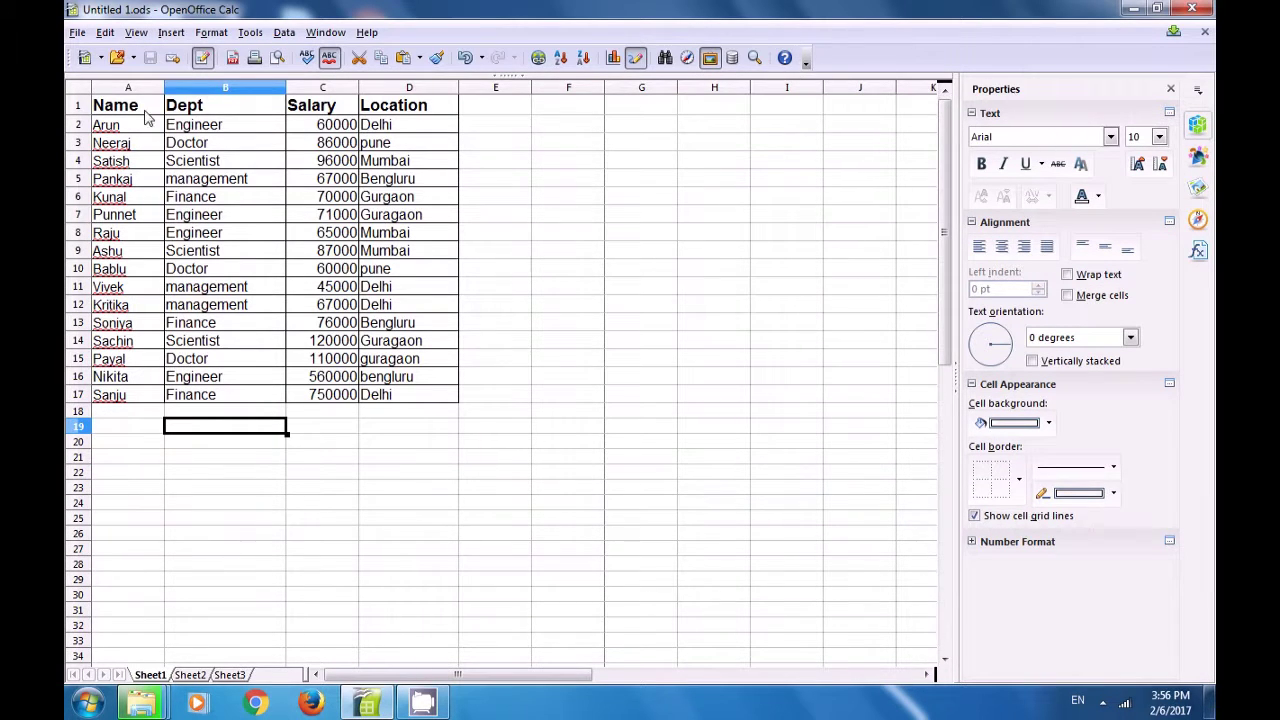
# Customize the Standard toolbar so that its Can't Undo and Can't Restore commands are hidden.
pyautogui.click(137, 36)
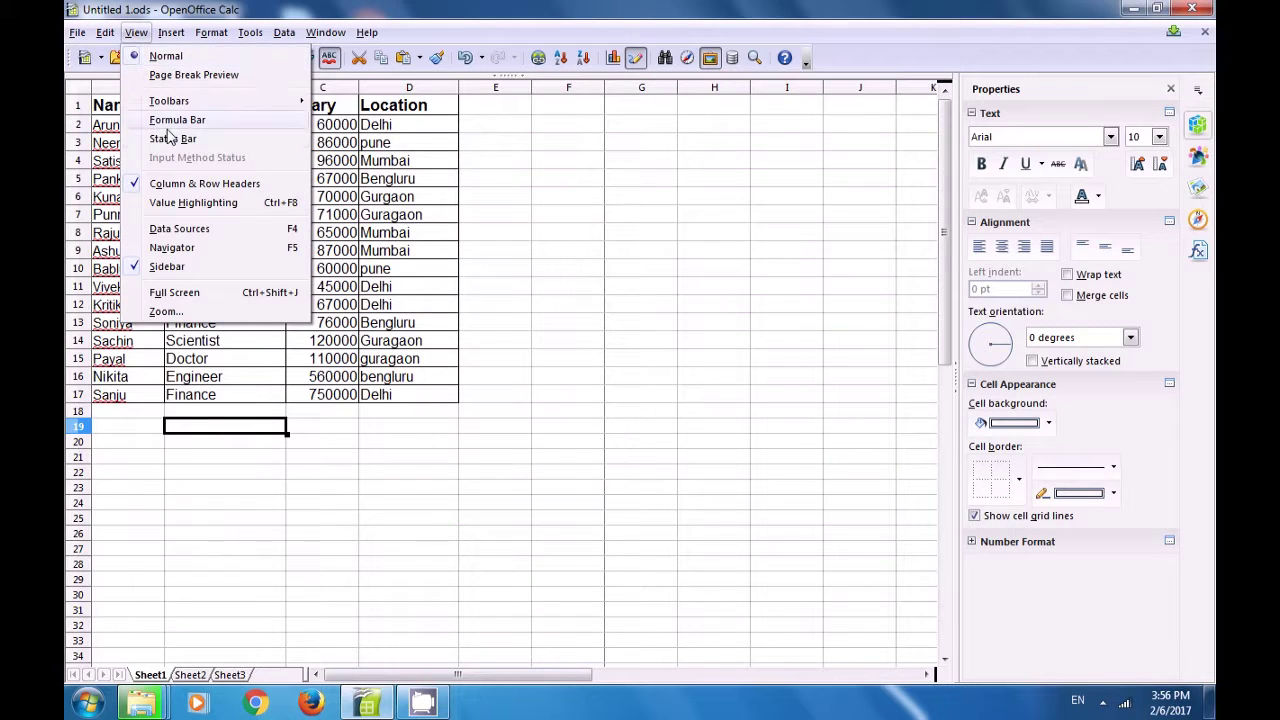
pyautogui.moveTo(170, 104)
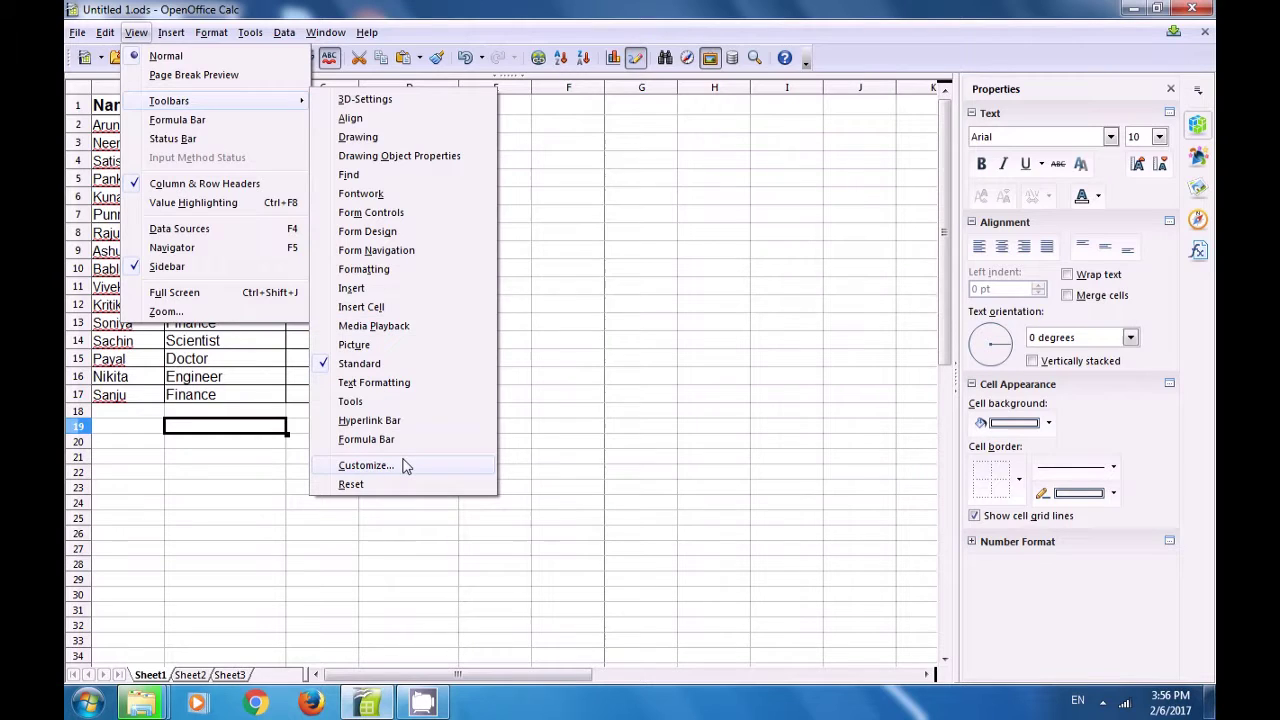
pyautogui.click(366, 465)
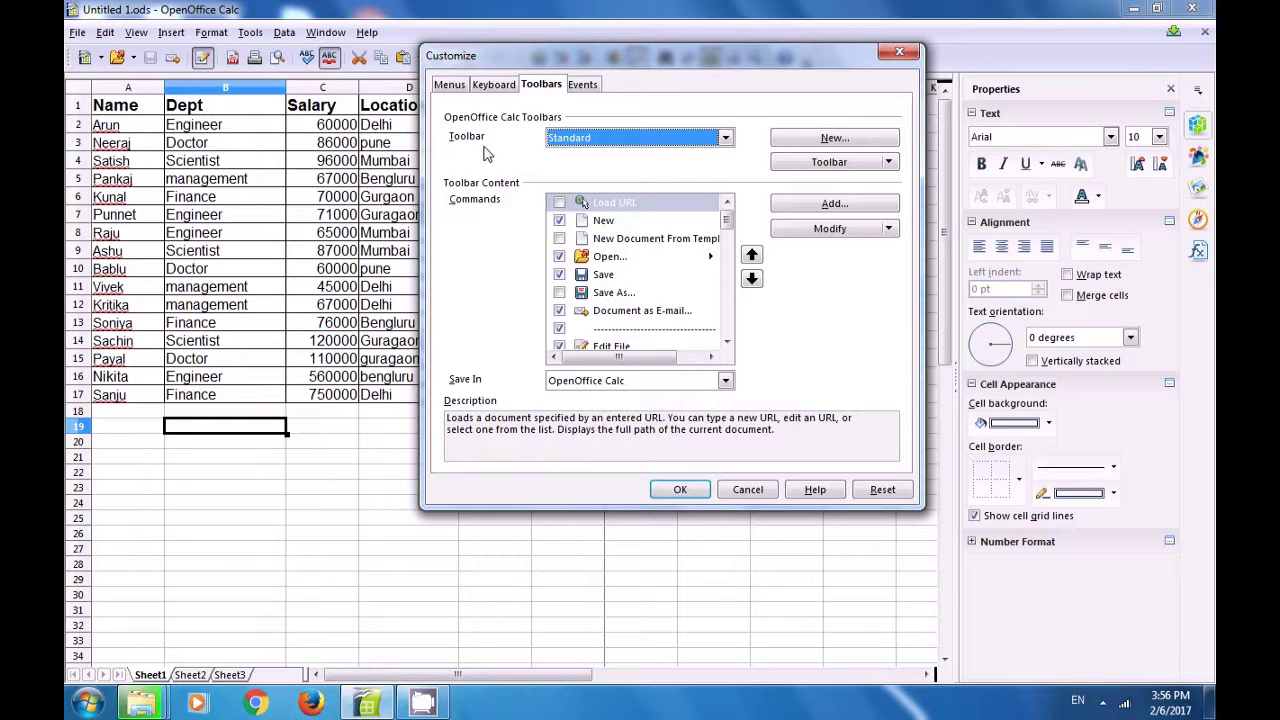
pyautogui.moveTo(733, 222); pyautogui.dragTo(733, 274)
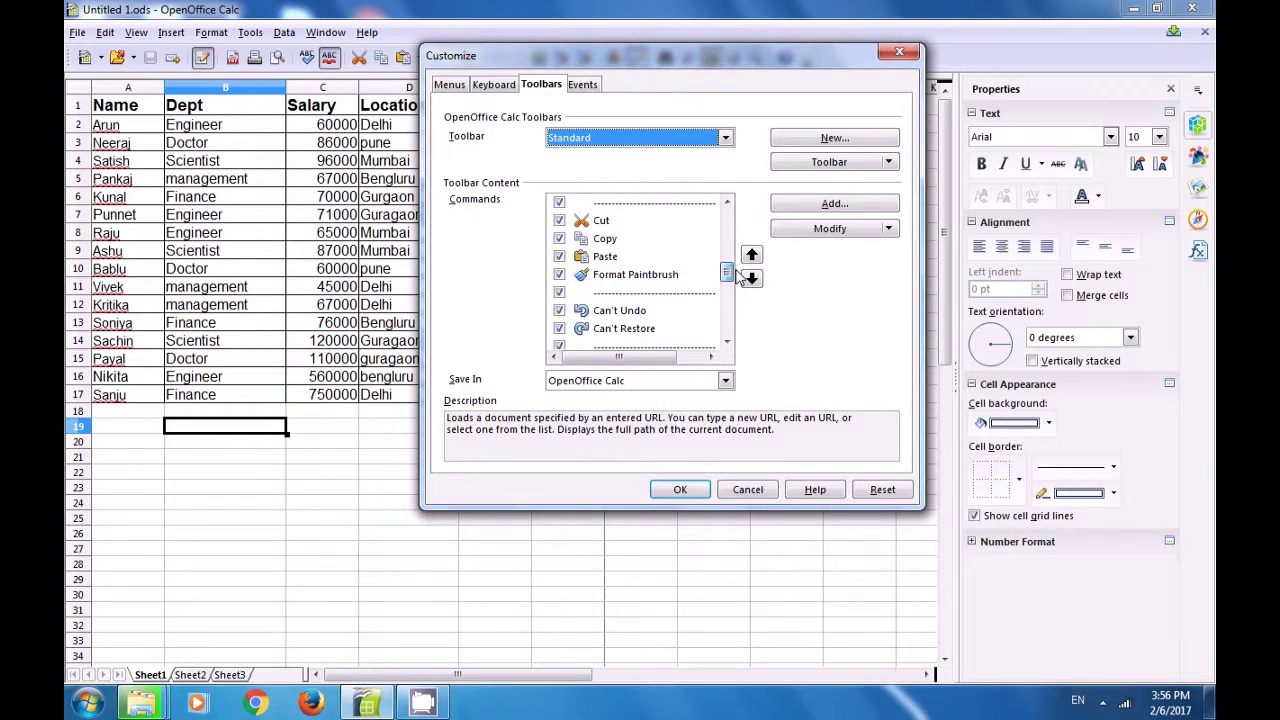
pyautogui.click(559, 311)
pyautogui.click(560, 328)
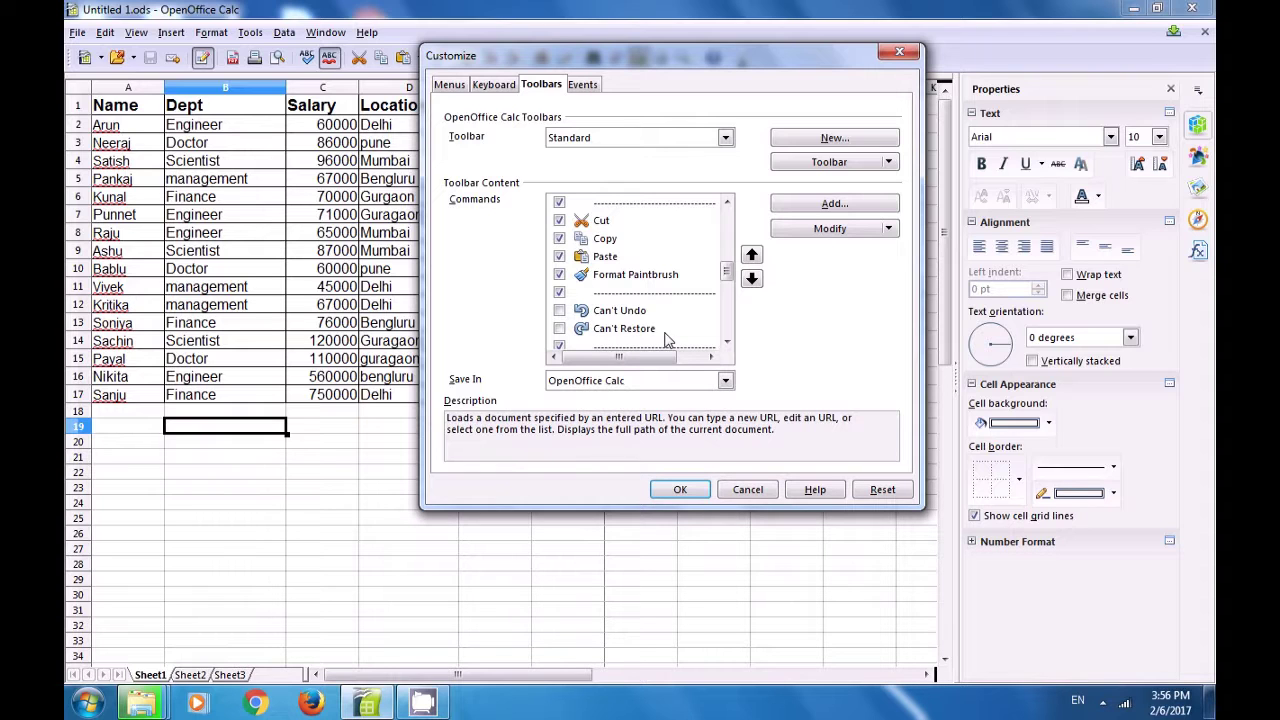
pyautogui.click(678, 490)
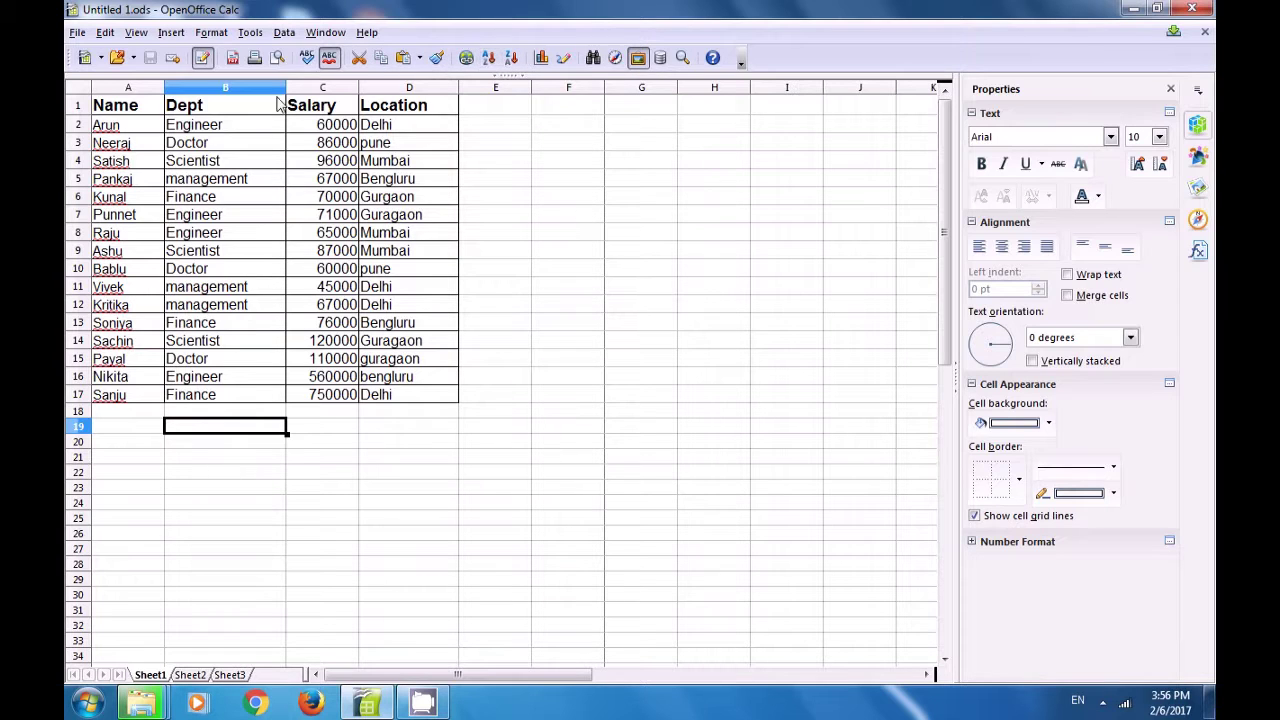
# Show the Drawing toolbar and the Formula Bar again.
pyautogui.click(137, 33)
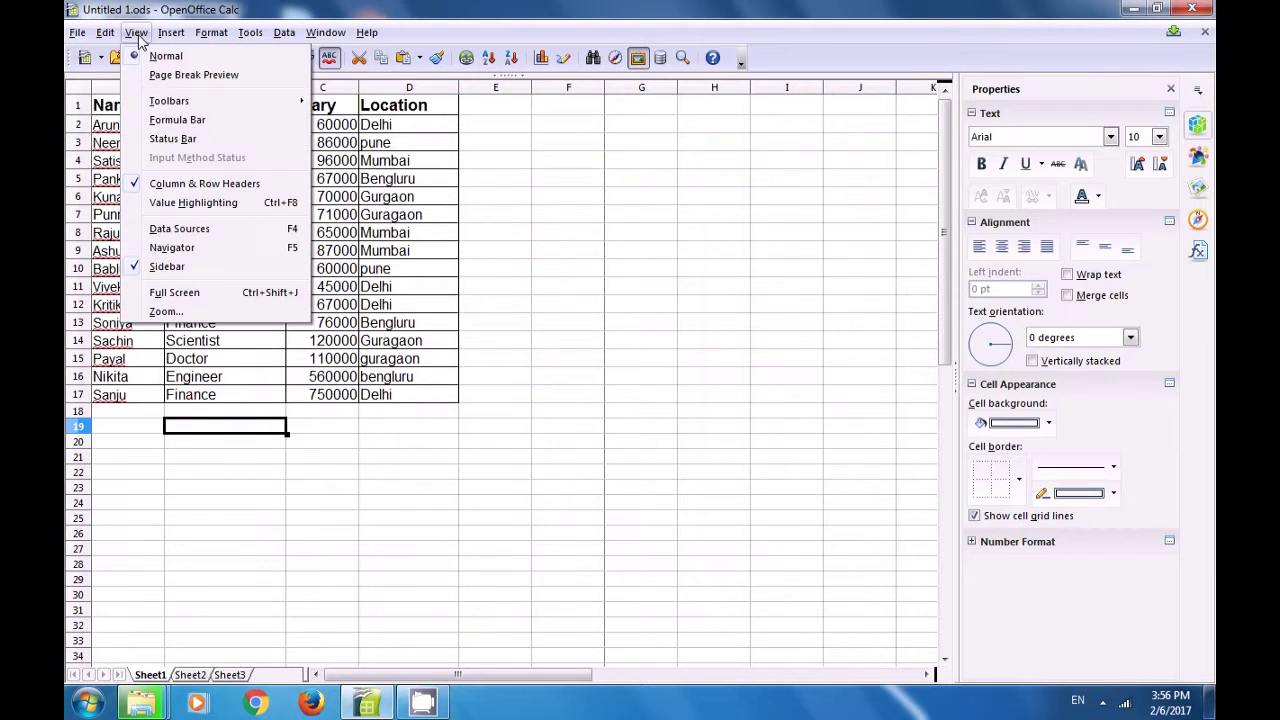
pyautogui.moveTo(176, 101)
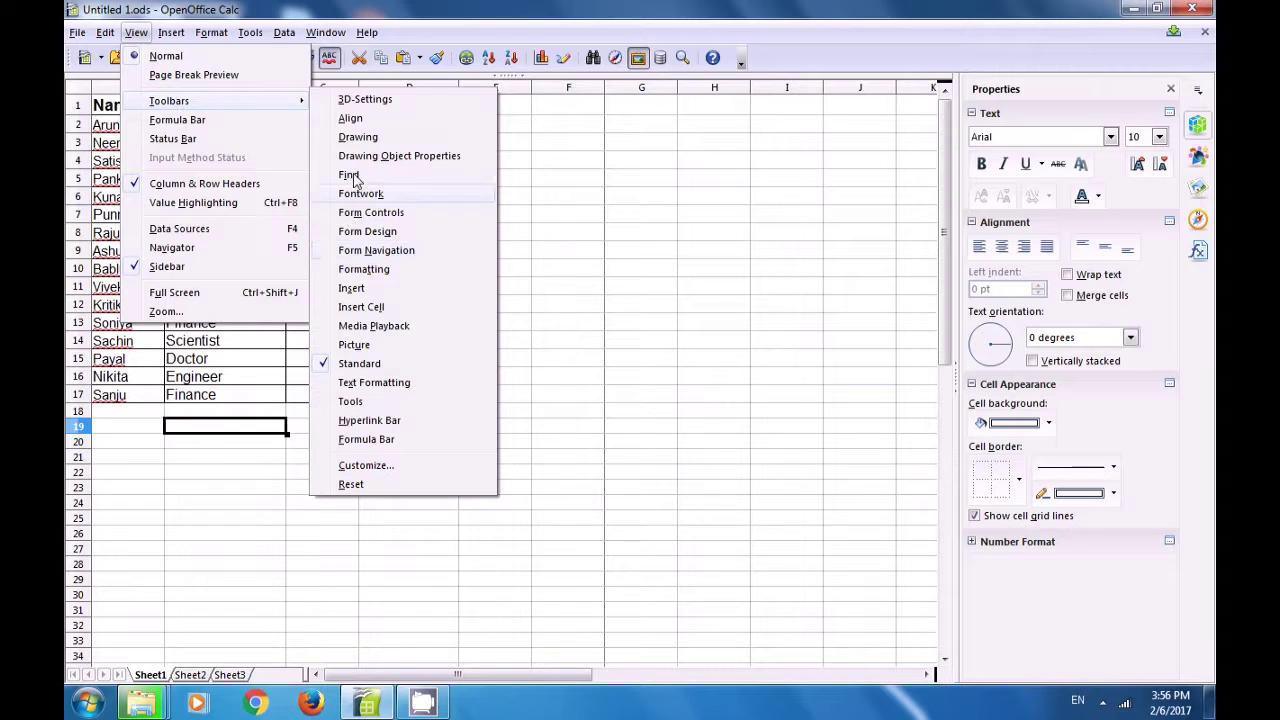
pyautogui.click(358, 137)
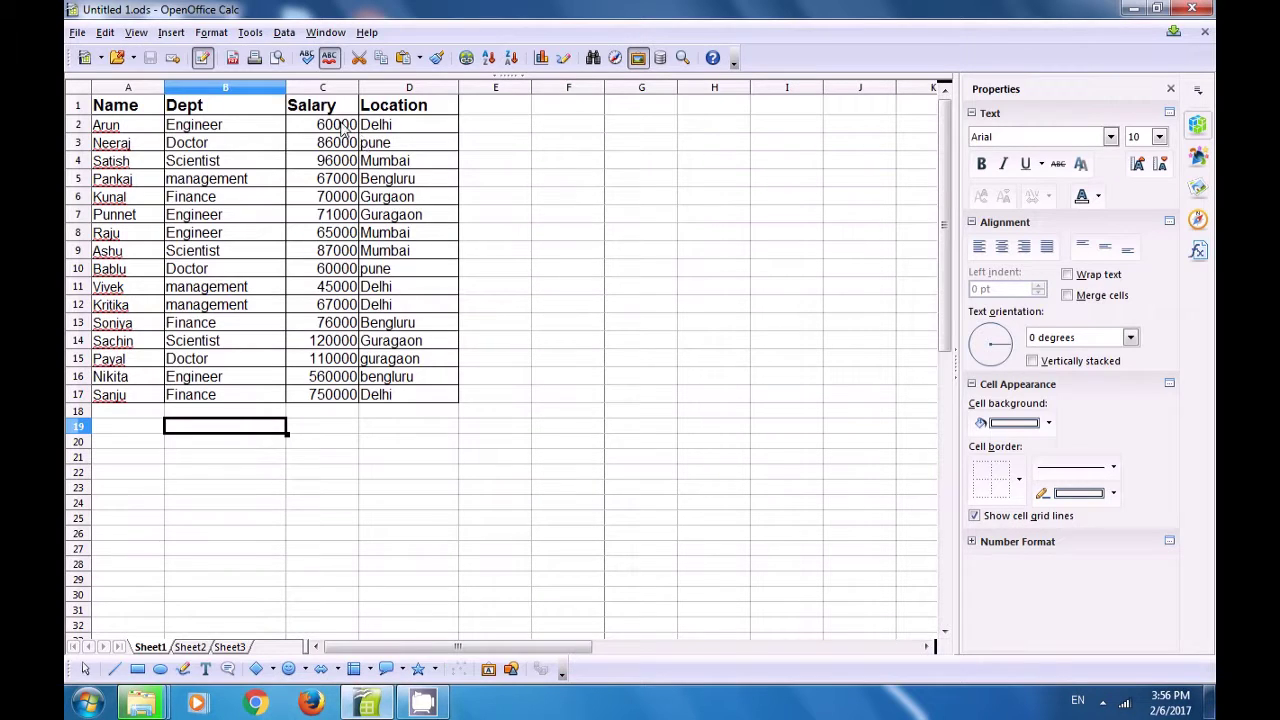
pyautogui.click(140, 33)
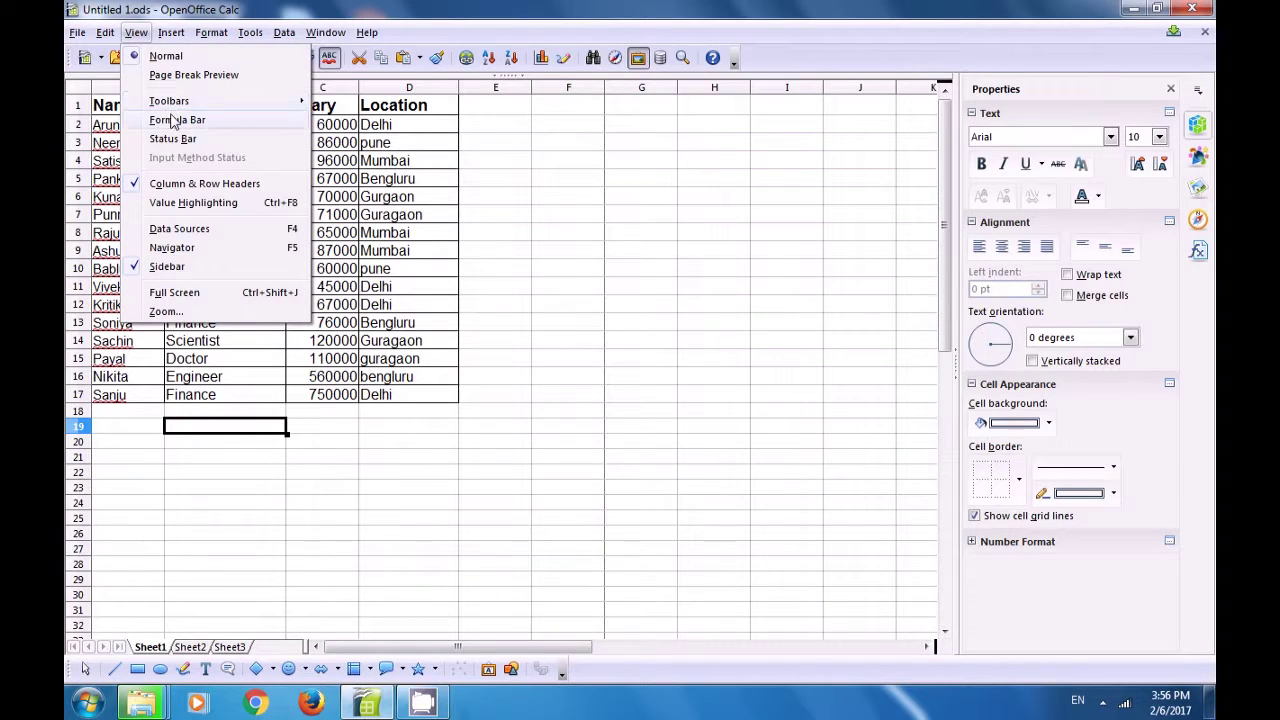
pyautogui.click(176, 121)
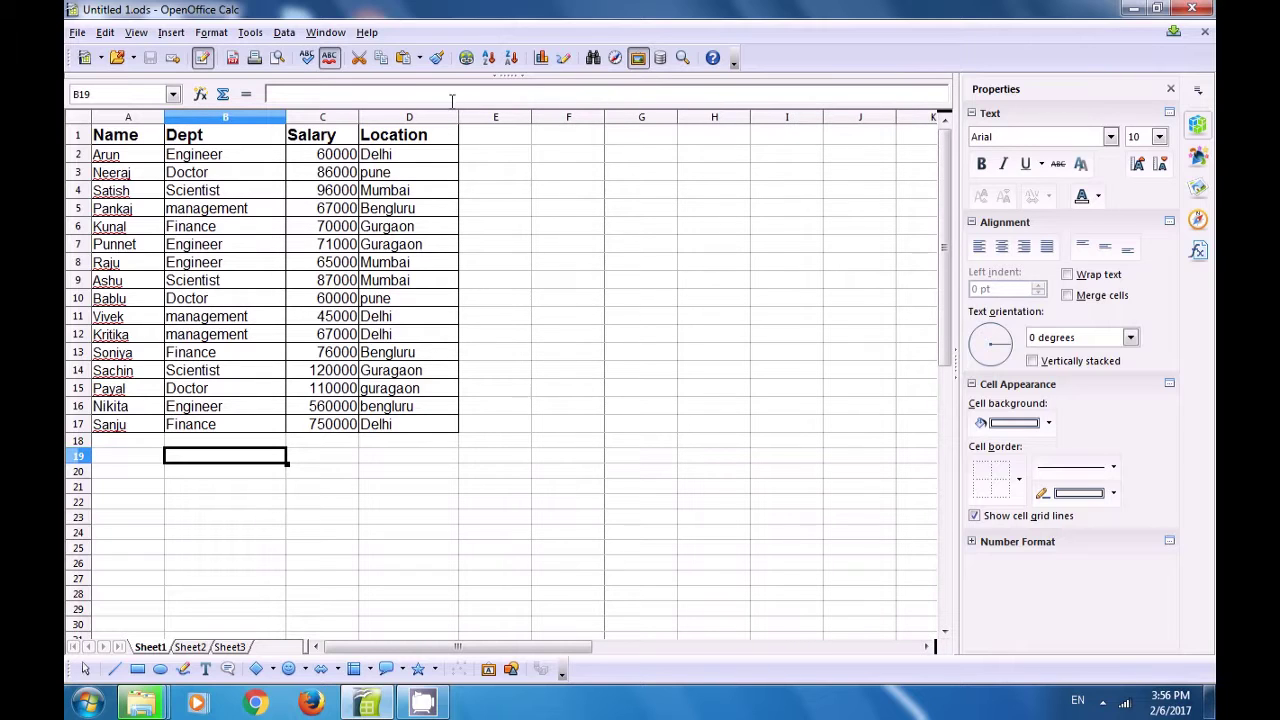
# Turn the Formatting toolbar and the Status Bar back on.
pyautogui.click(137, 33)
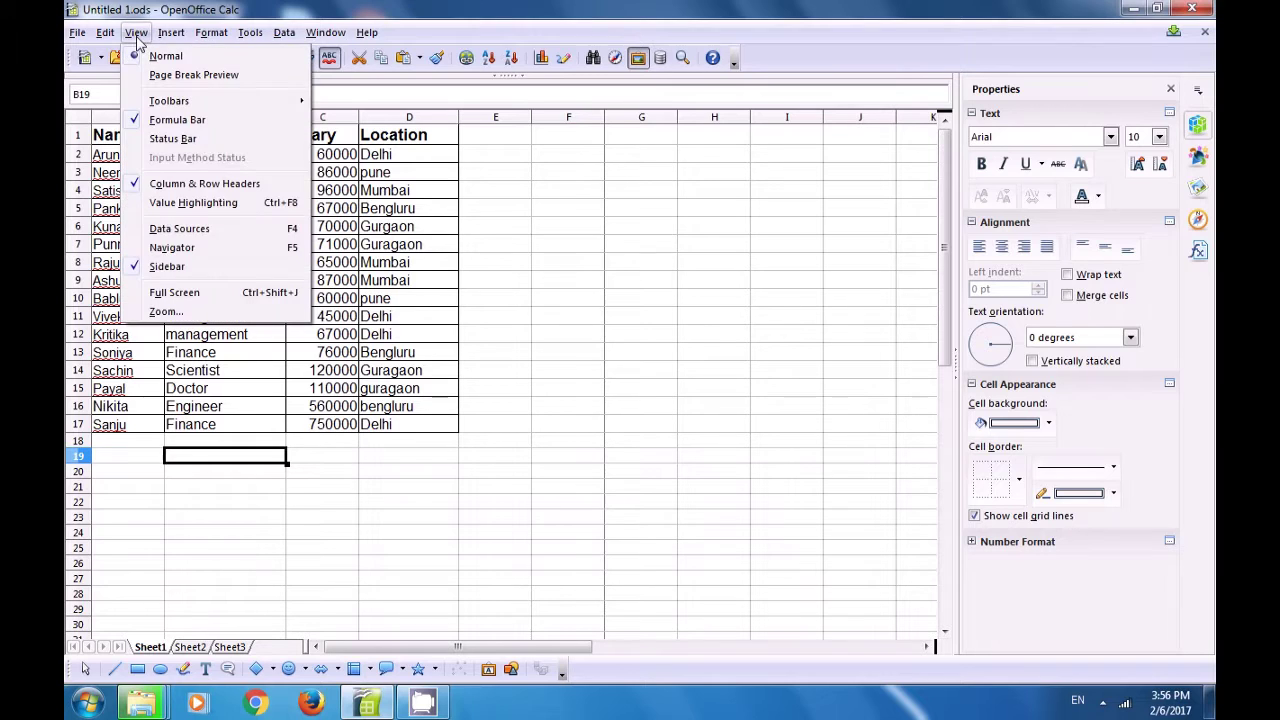
pyautogui.moveTo(160, 102)
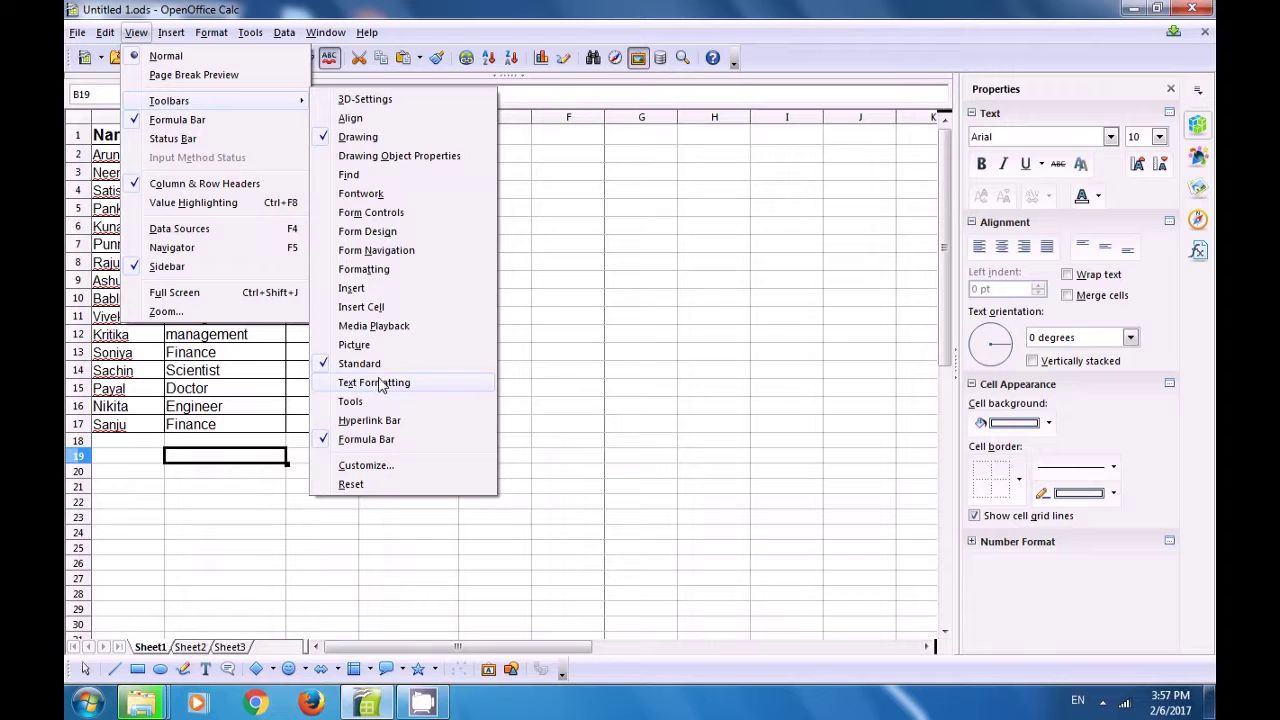
pyautogui.click(376, 274)
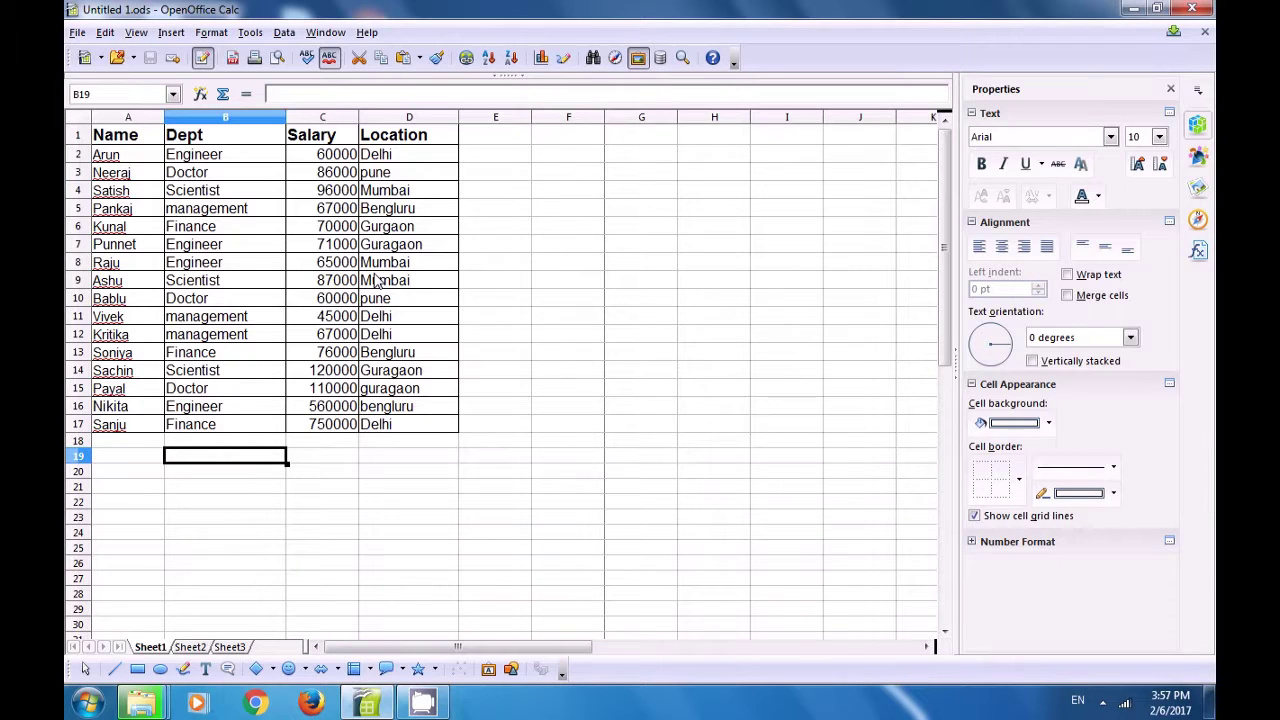
pyautogui.moveTo(74, 74); pyautogui.dragTo(90, 90)
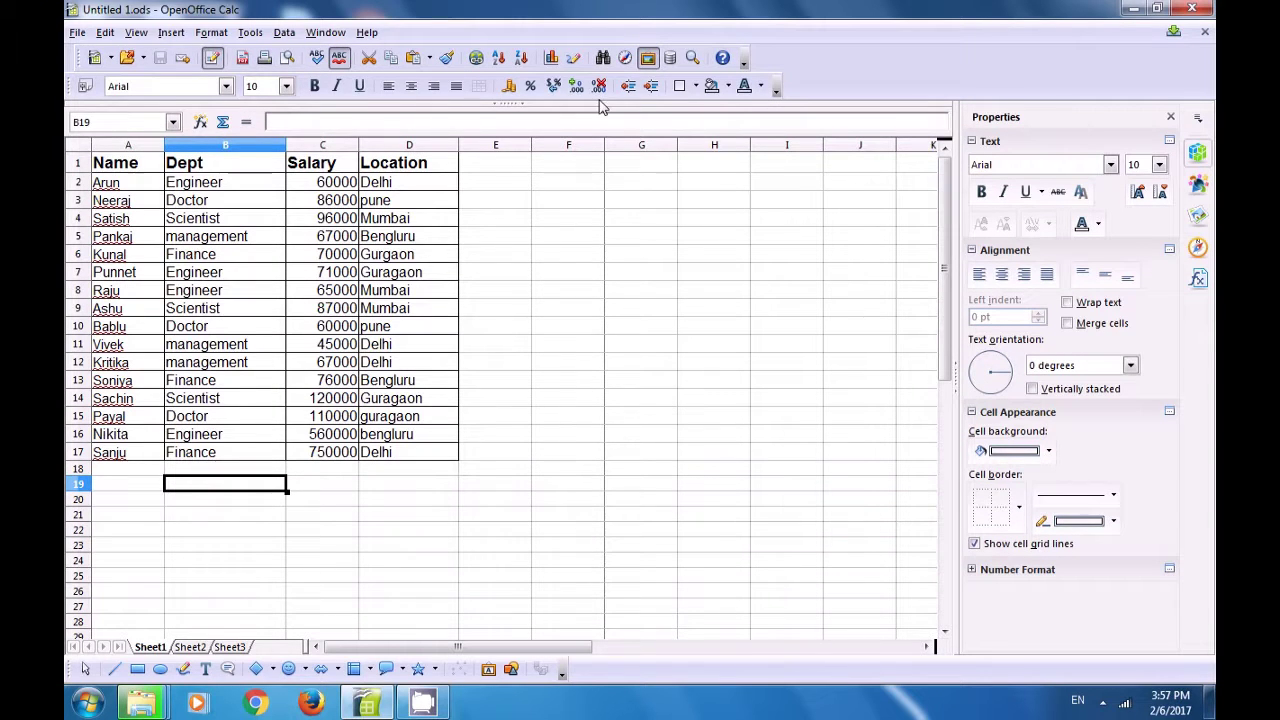
pyautogui.click(135, 33)
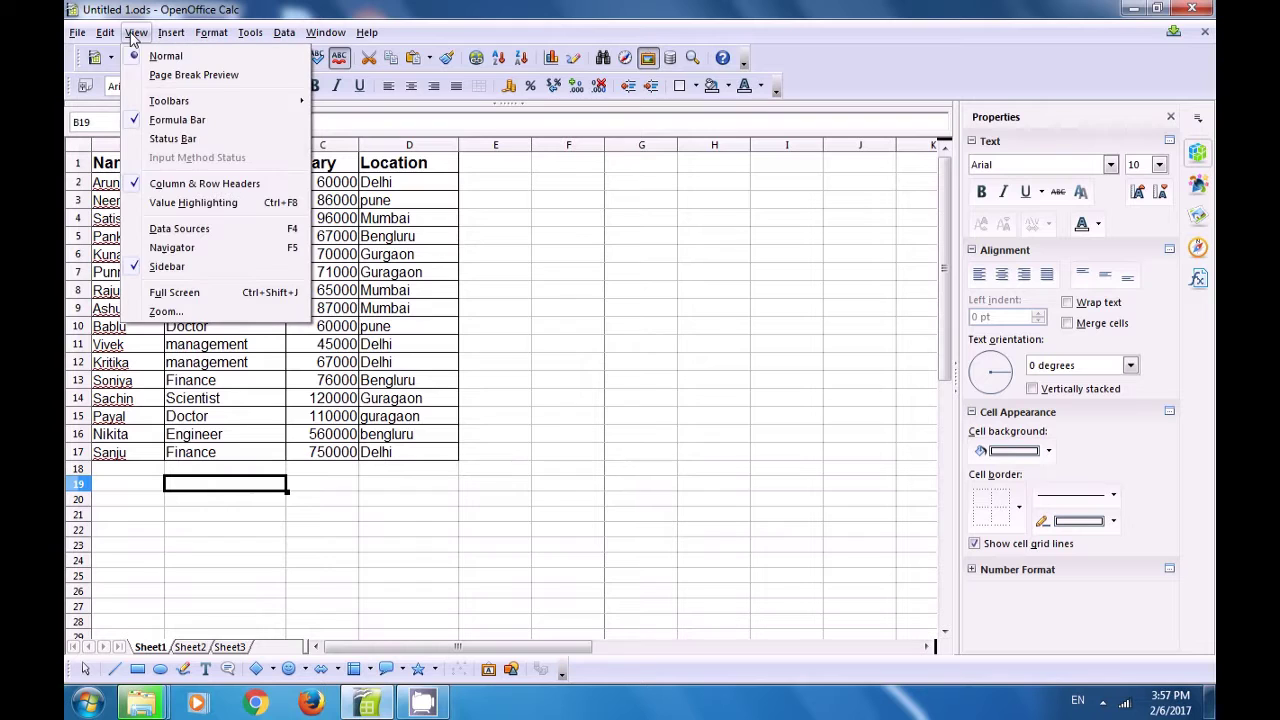
pyautogui.click(183, 140)
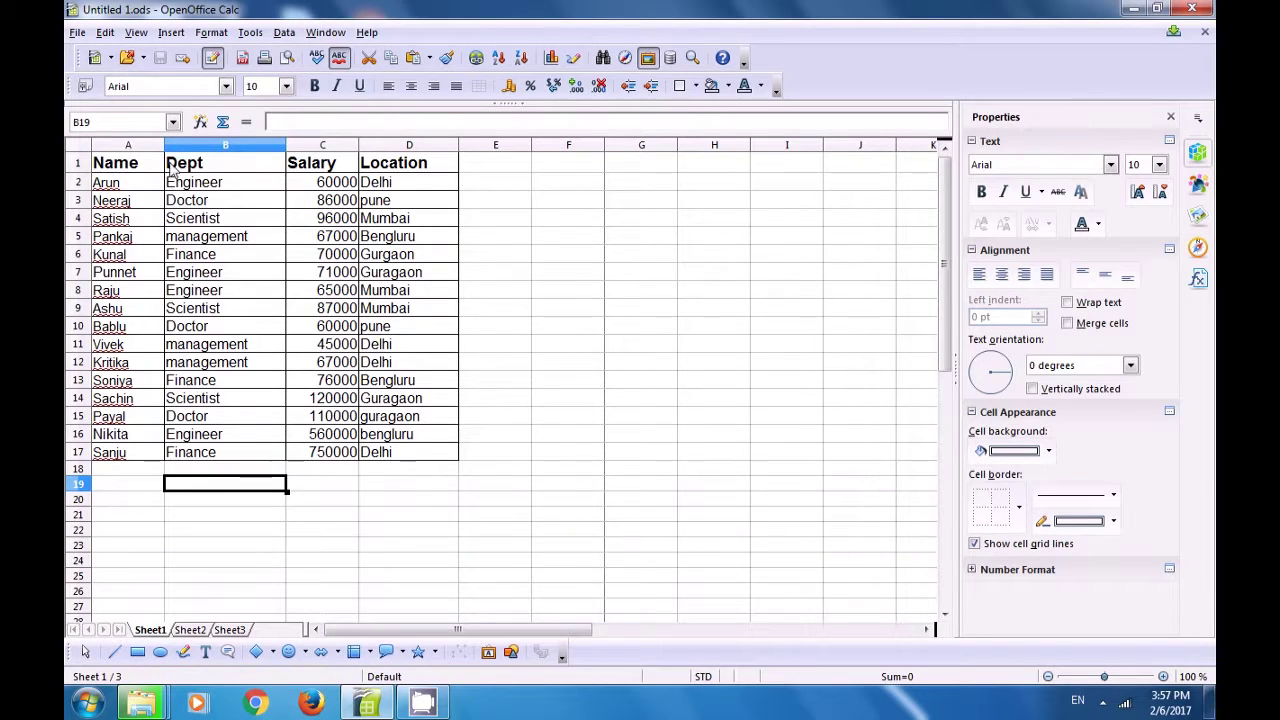
# Hide the sheet's column and row headers and select some empty cells below the data.
pyautogui.click(136, 34)
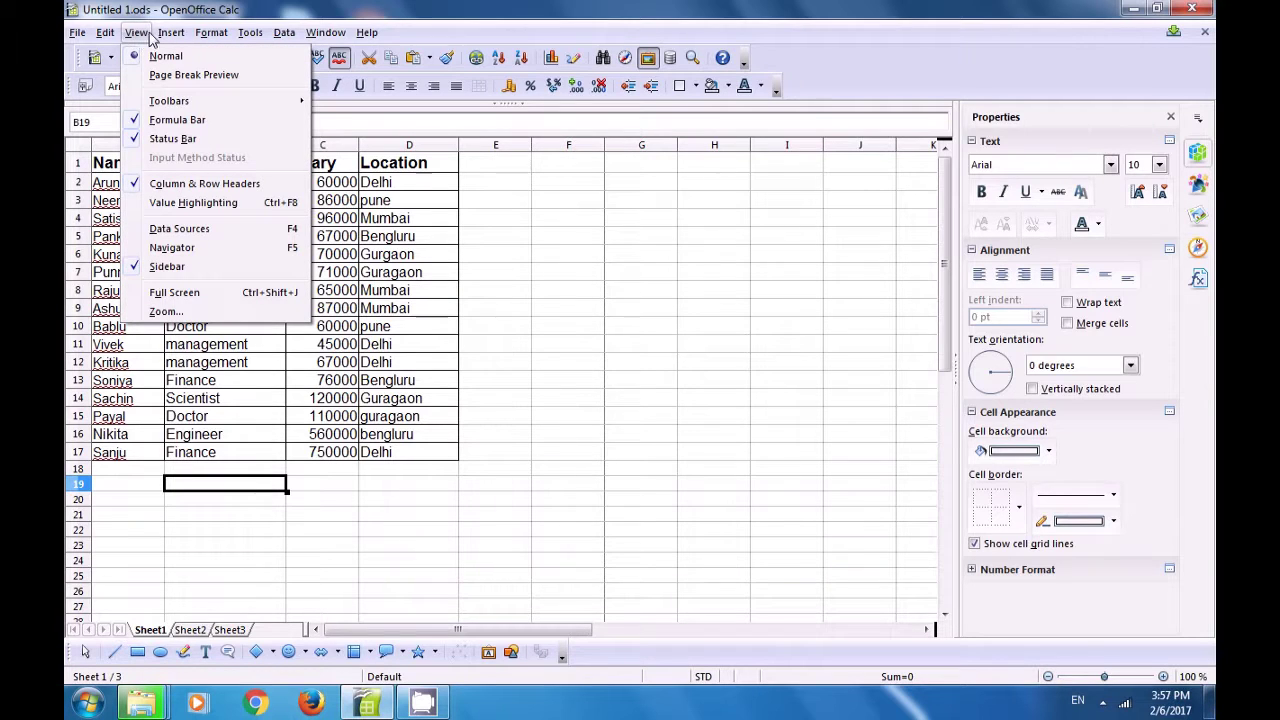
pyautogui.moveTo(158, 37)
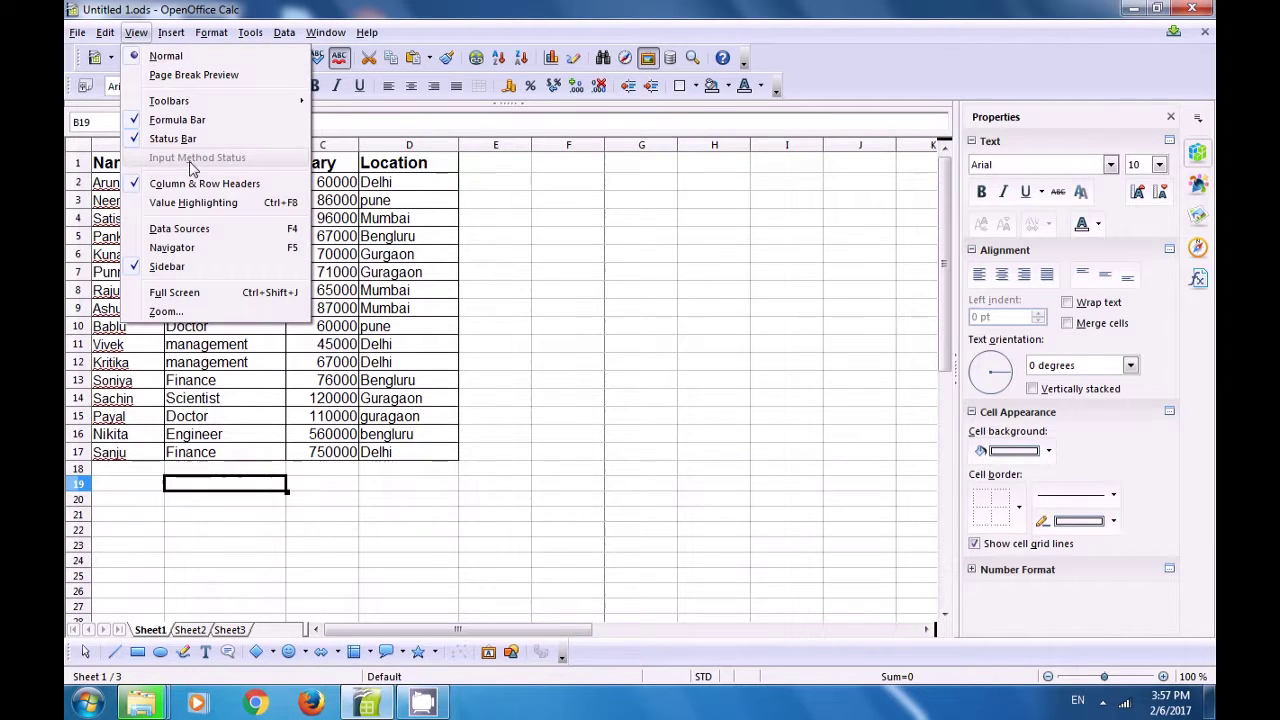
pyautogui.click(197, 184)
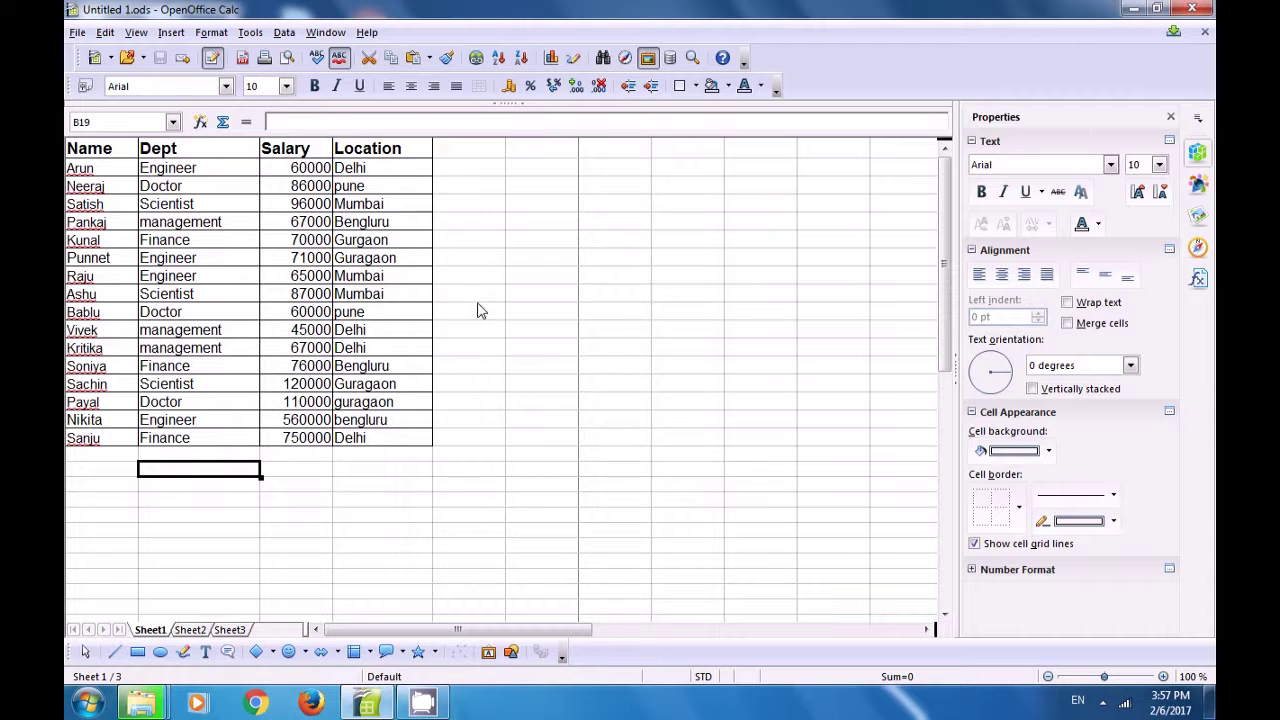
pyautogui.moveTo(515, 618); pyautogui.dragTo(540, 636)
pyautogui.scroll(4, 447, 344)
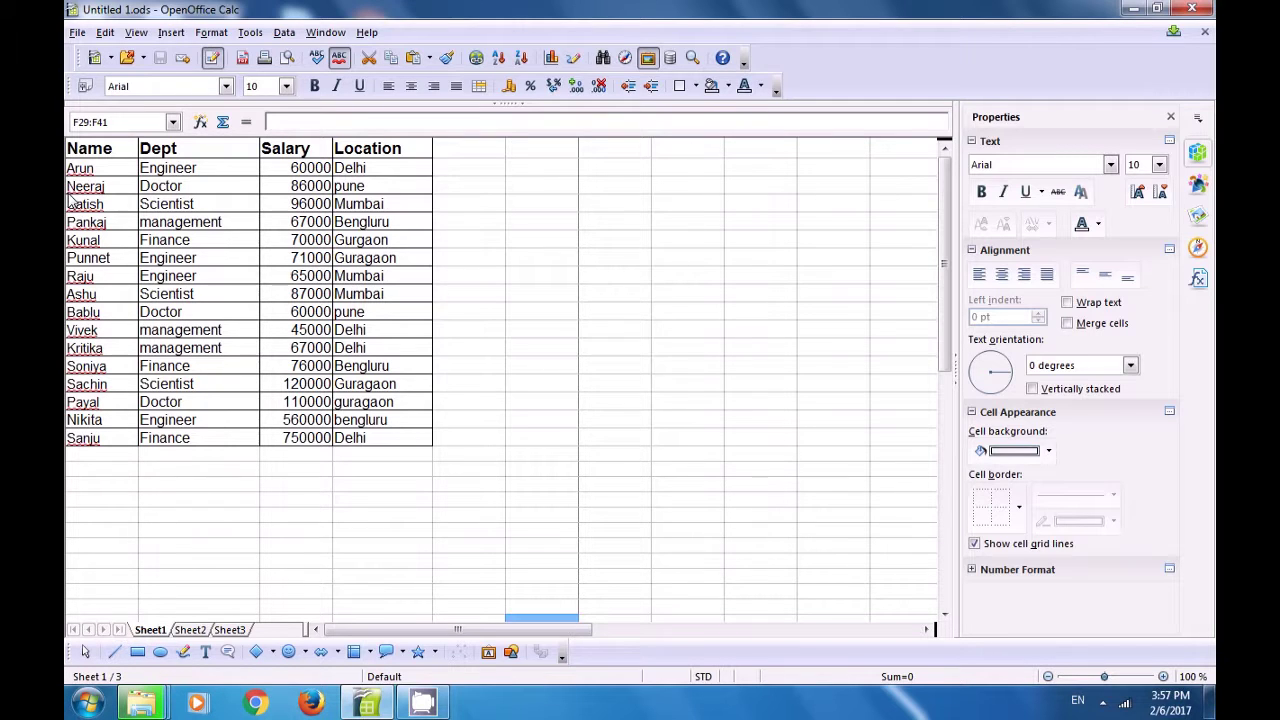
# Check the sheet without its headers in the page preview and return to the normal sheet view.
pyautogui.click(78, 33)
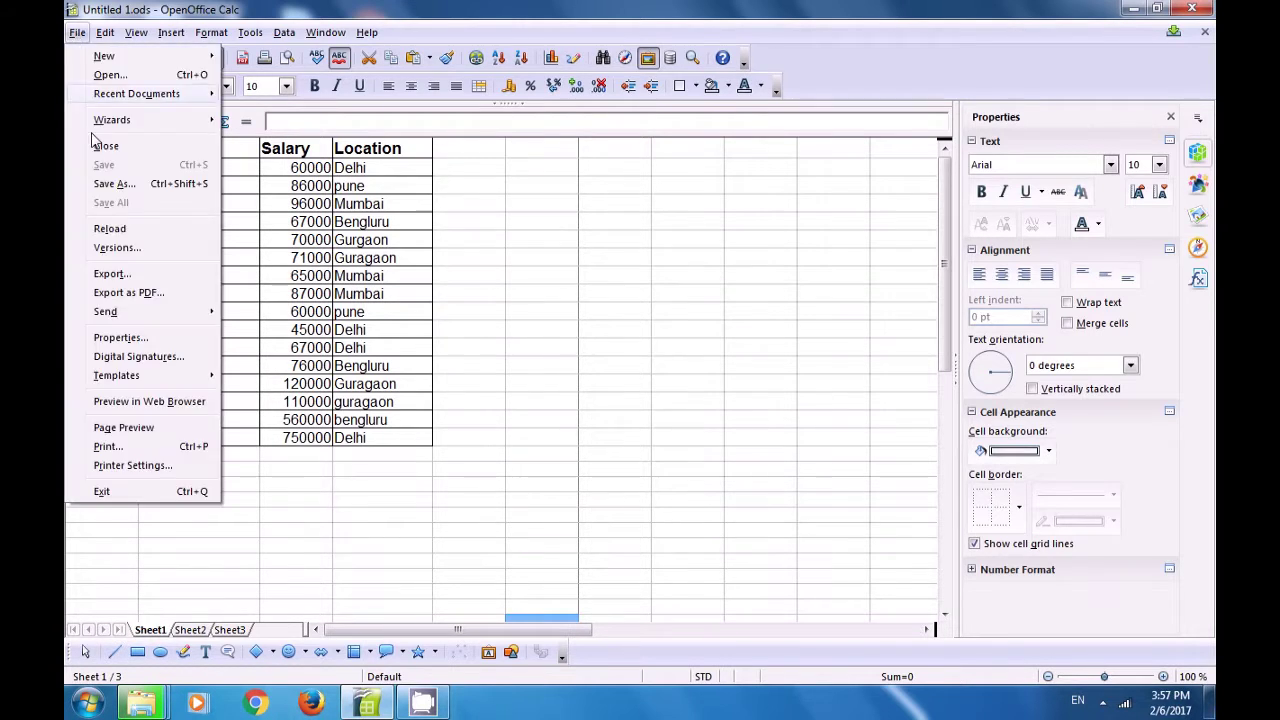
pyautogui.click(125, 427)
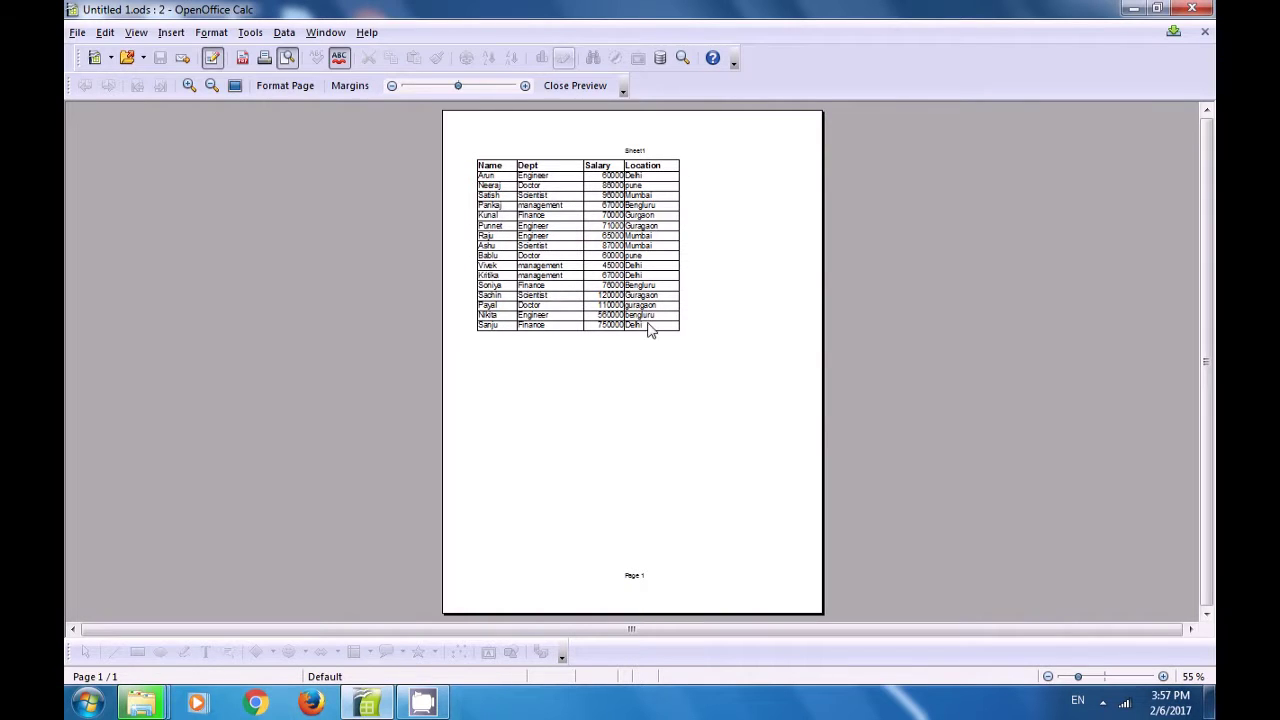
pyautogui.click(557, 86)
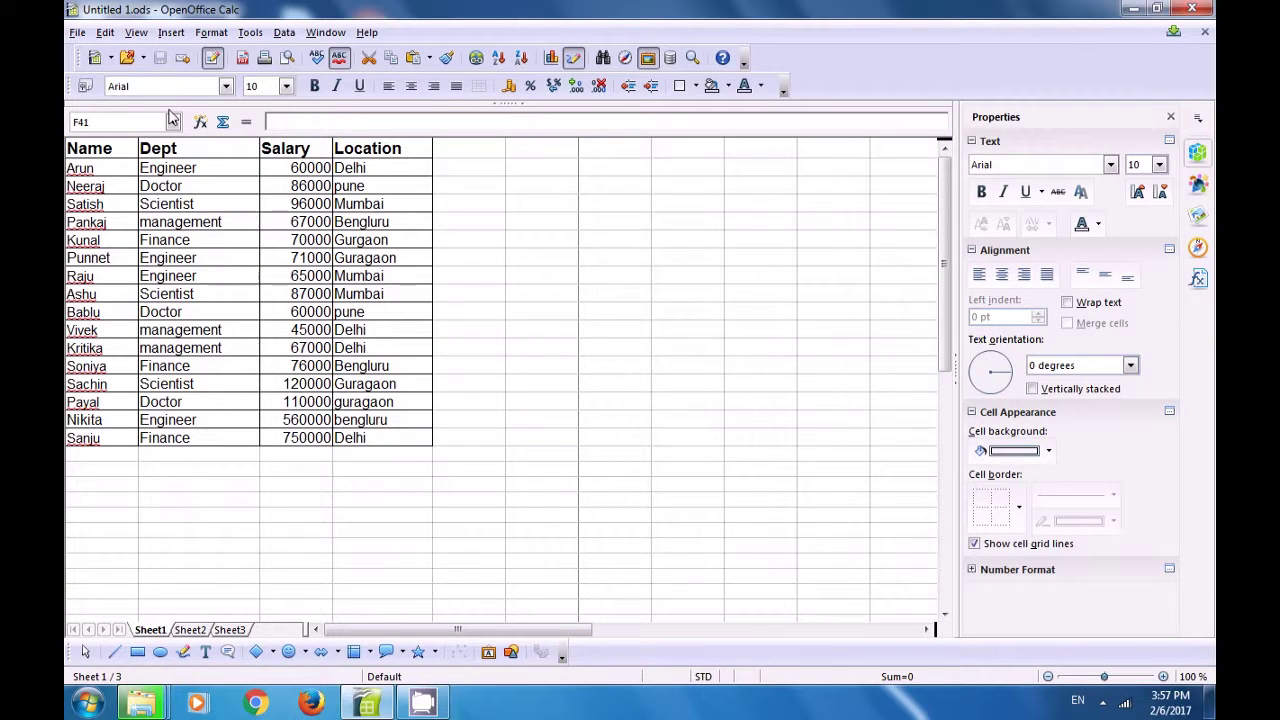
# Show the column and row headers again and select cell E13.
pyautogui.click(136, 33)
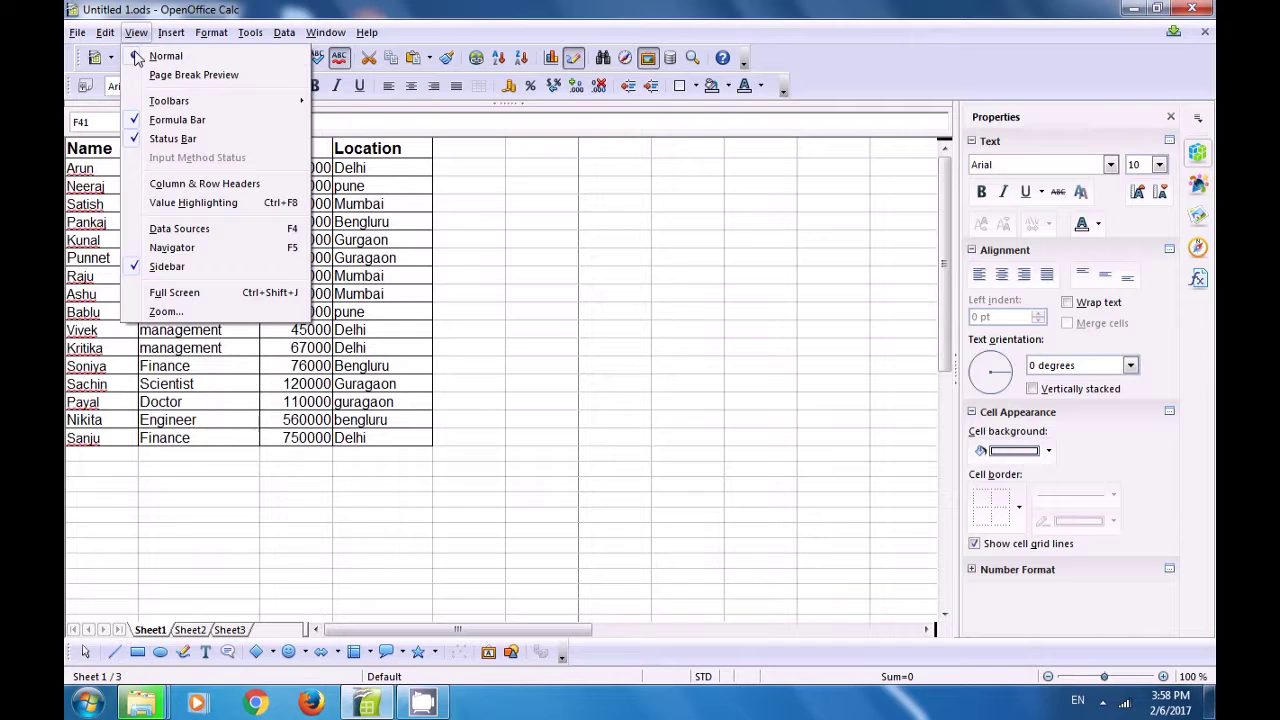
pyautogui.click(180, 185)
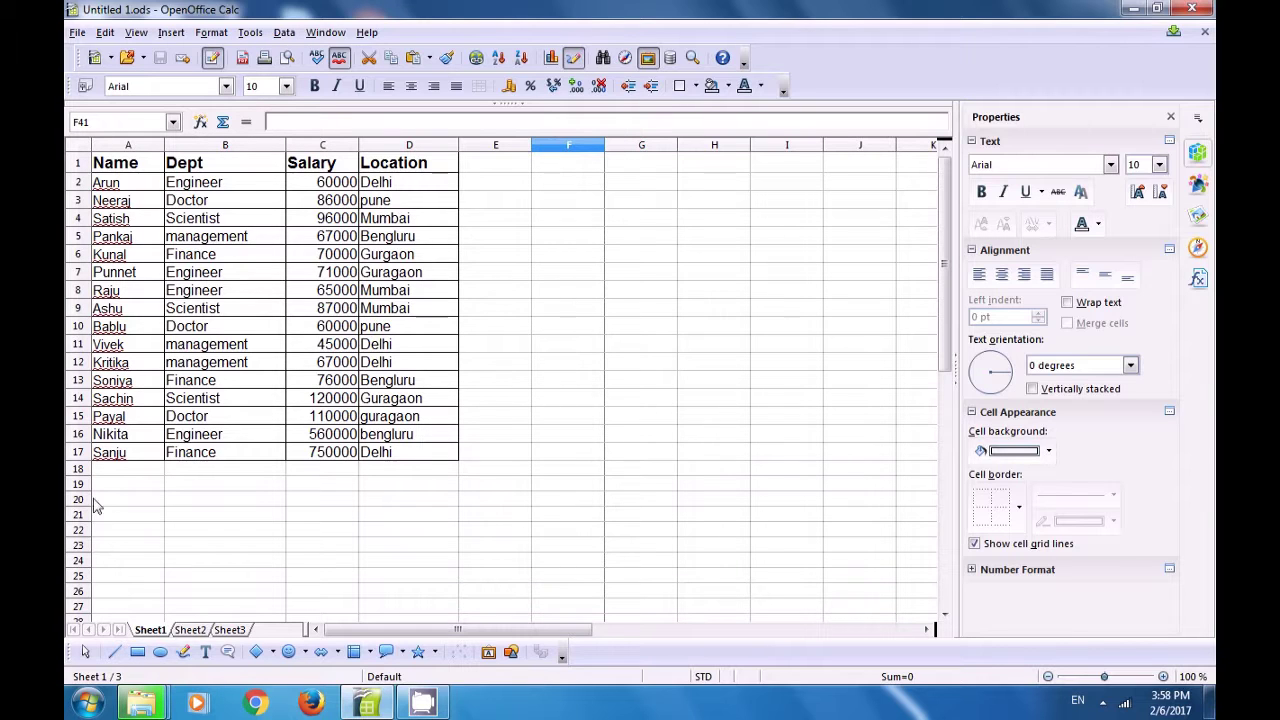
pyautogui.click(518, 384)
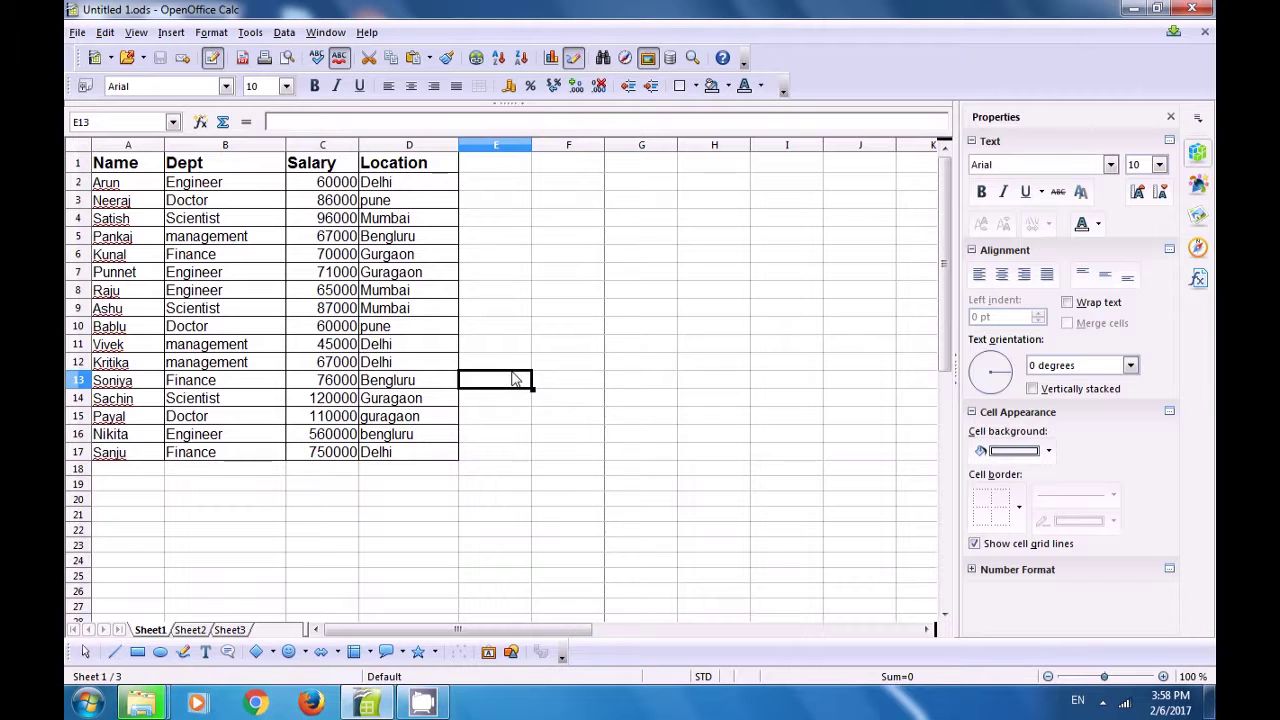
# Turn on Value Highlighting and check the figures in the Salary column.
pyautogui.click(148, 35)
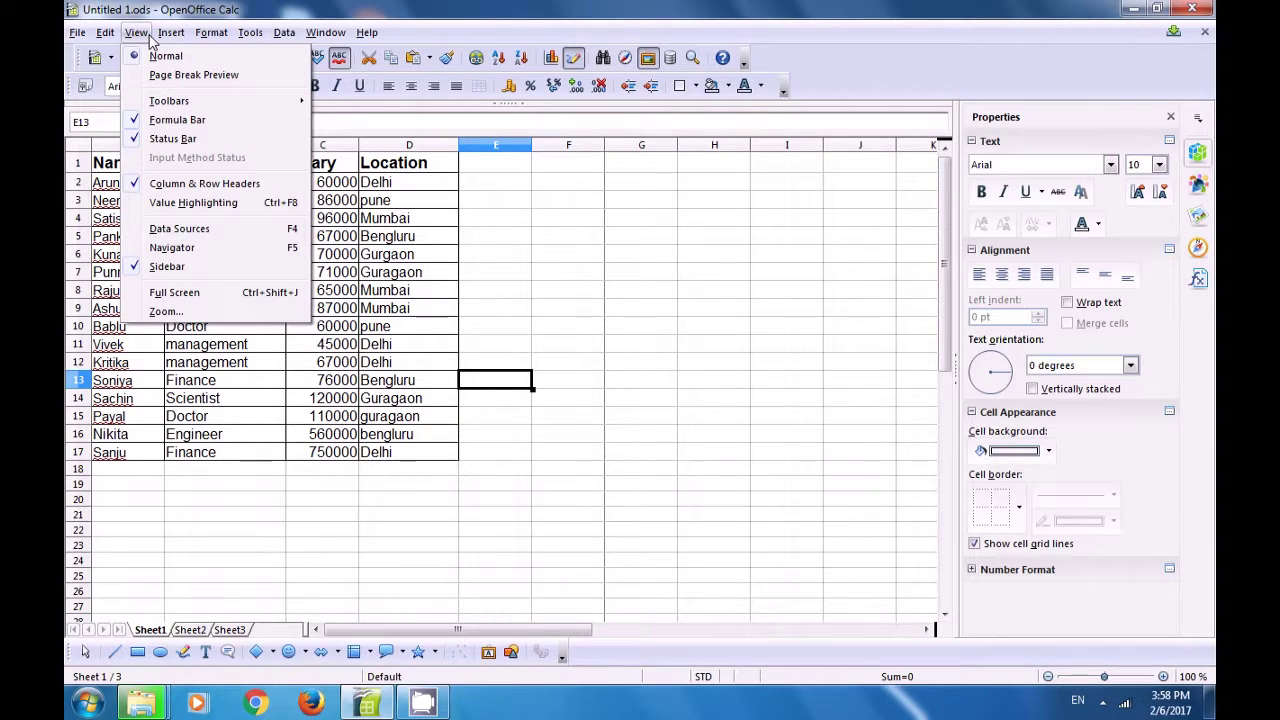
pyautogui.click(184, 205)
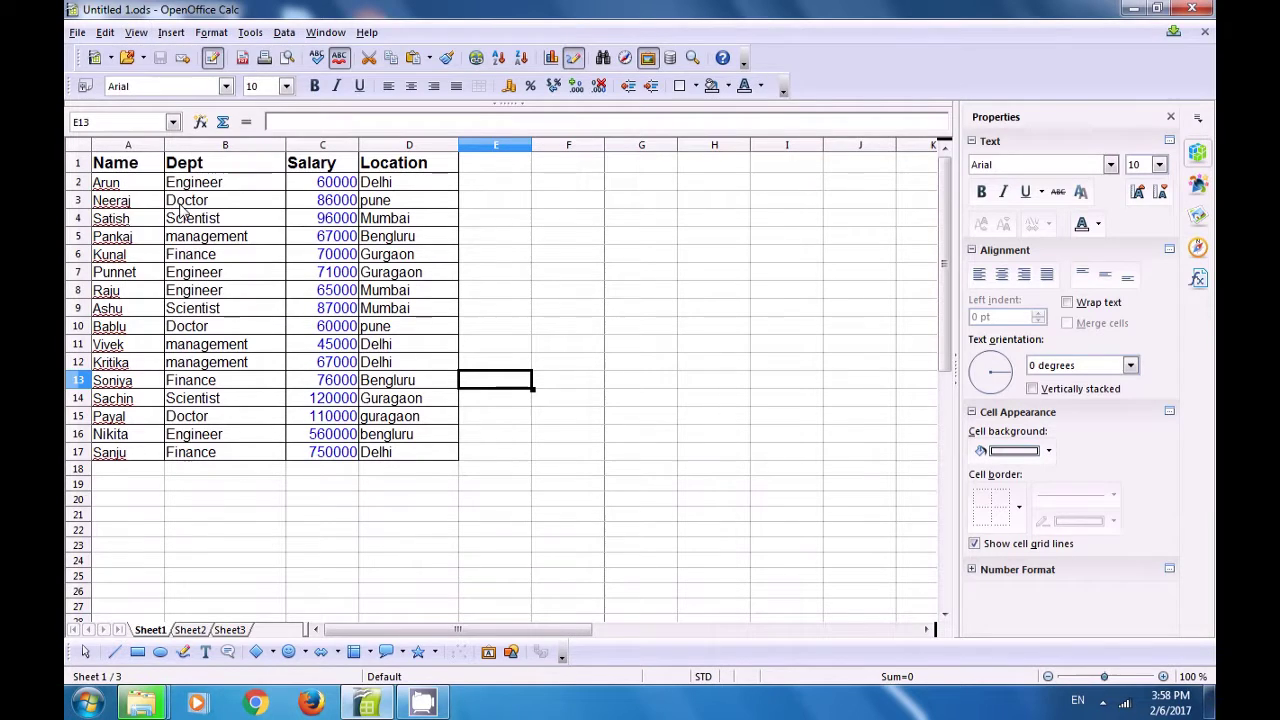
pyautogui.click(622, 270)
pyautogui.click(322, 188)
pyautogui.moveTo(320, 214); pyautogui.dragTo(352, 462)
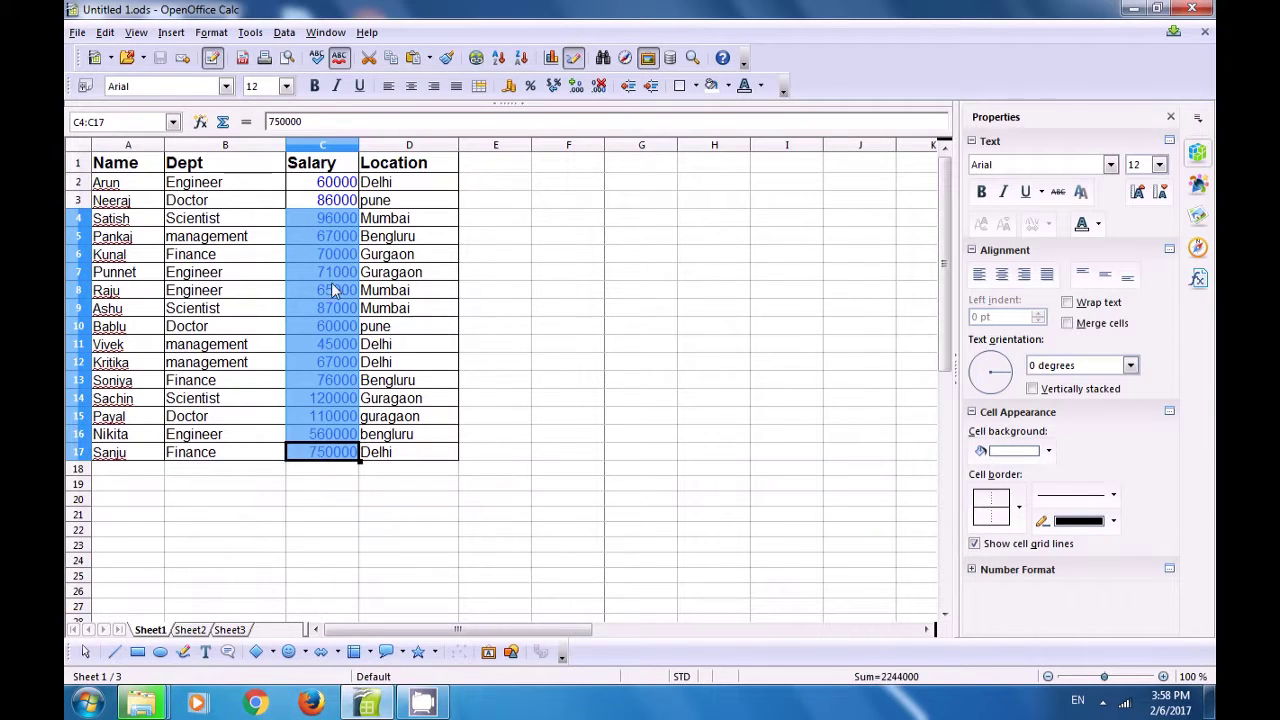
pyautogui.click(326, 192)
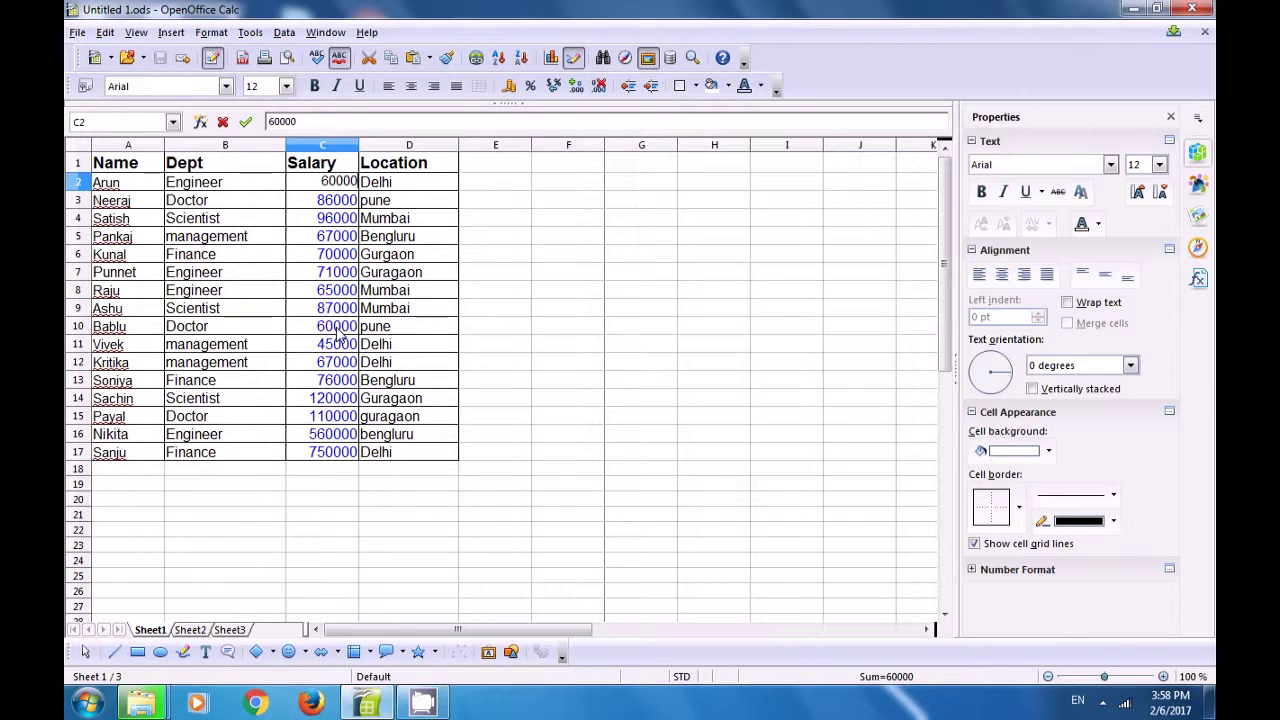
pyautogui.click(338, 224)
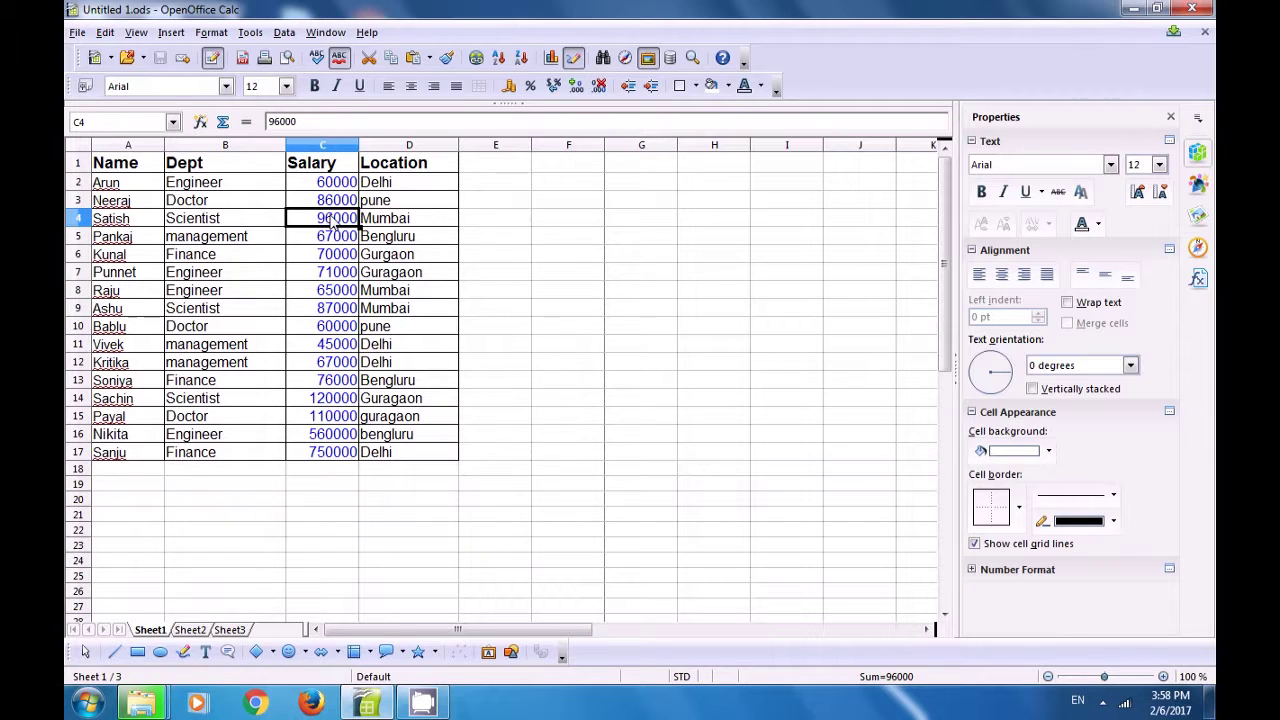
pyautogui.click(340, 345)
pyautogui.click(520, 262)
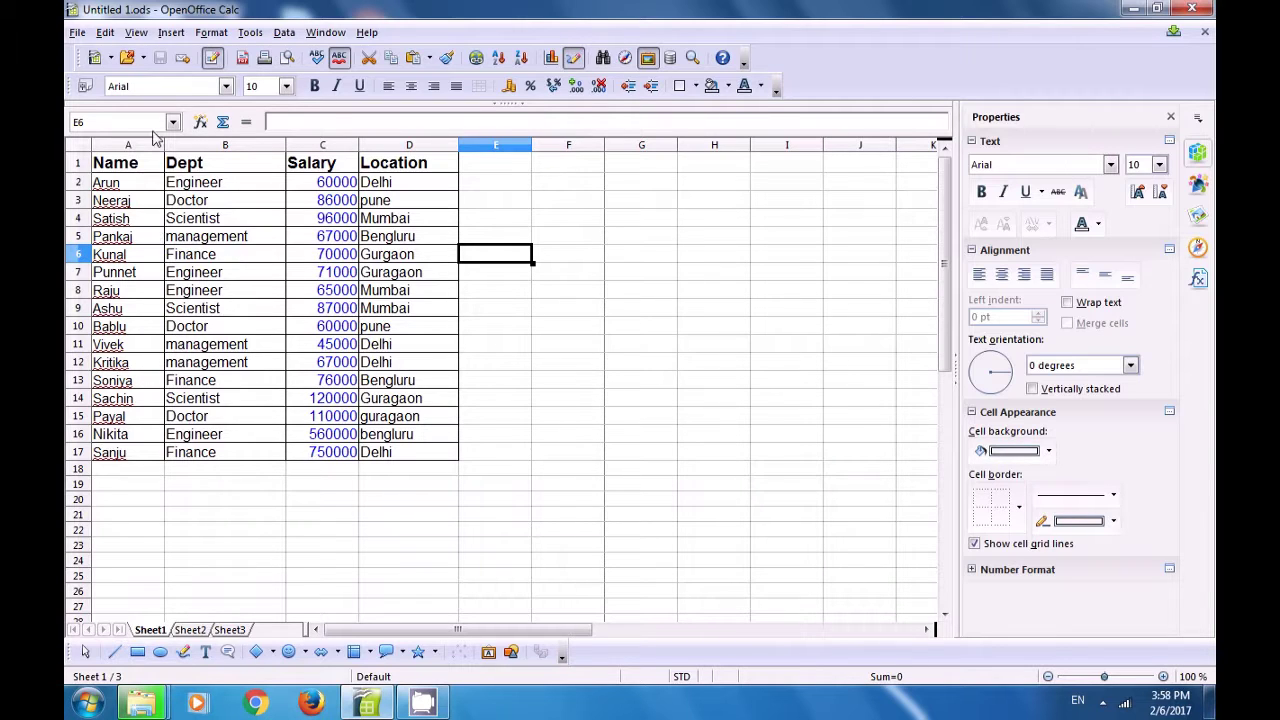
# Turn Value Highlighting off again.
pyautogui.click(137, 33)
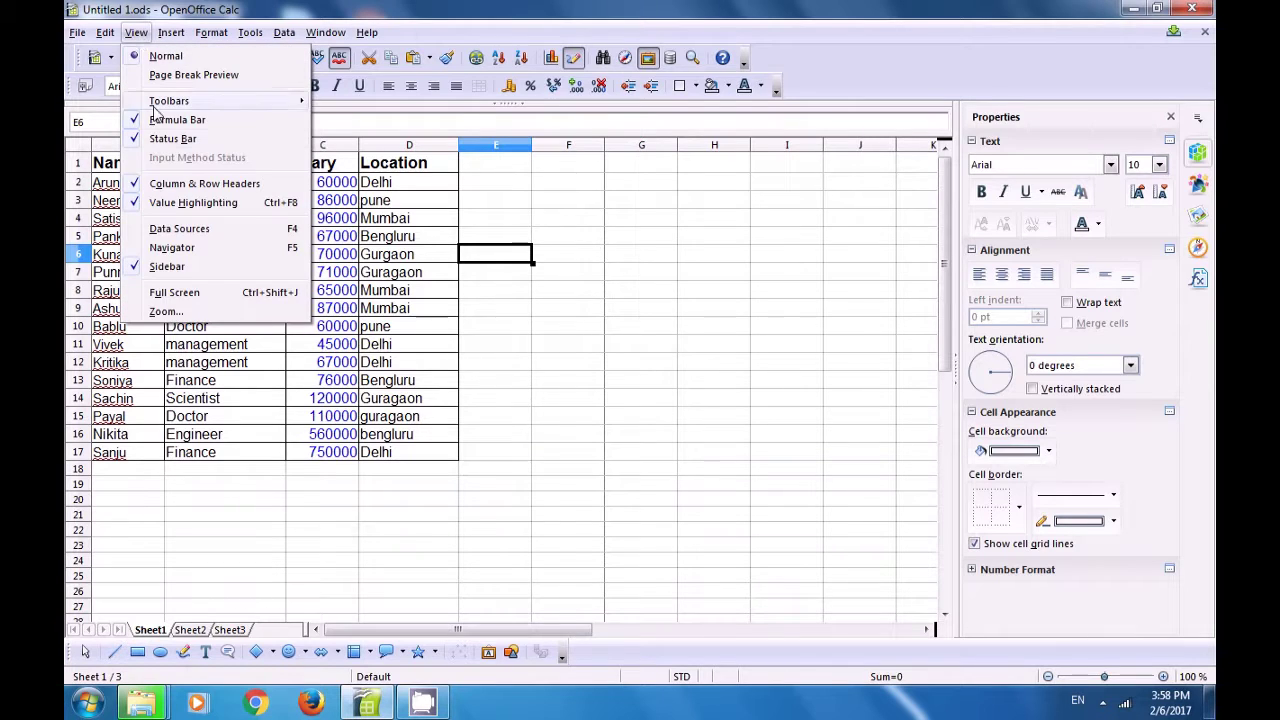
pyautogui.click(176, 203)
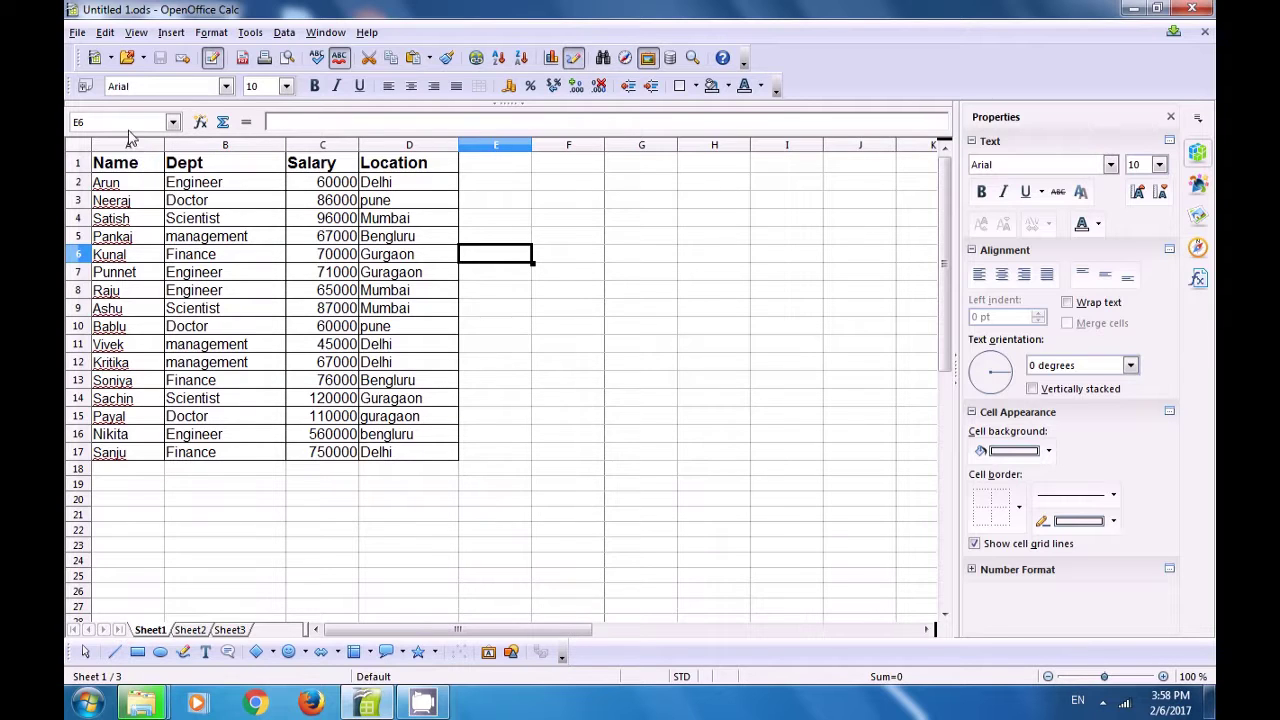
# Show the data sources and browse the gallery themes to Signalétique Danger.
pyautogui.click(106, 33)
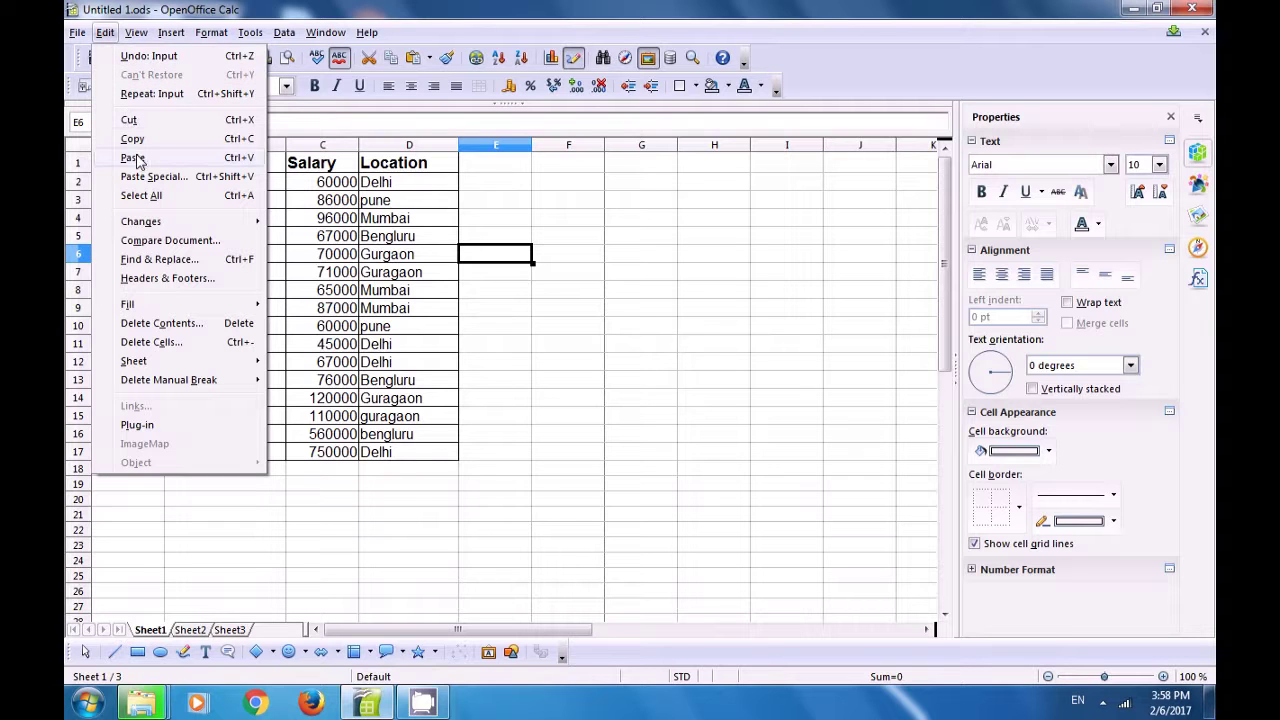
pyautogui.moveTo(136, 33)
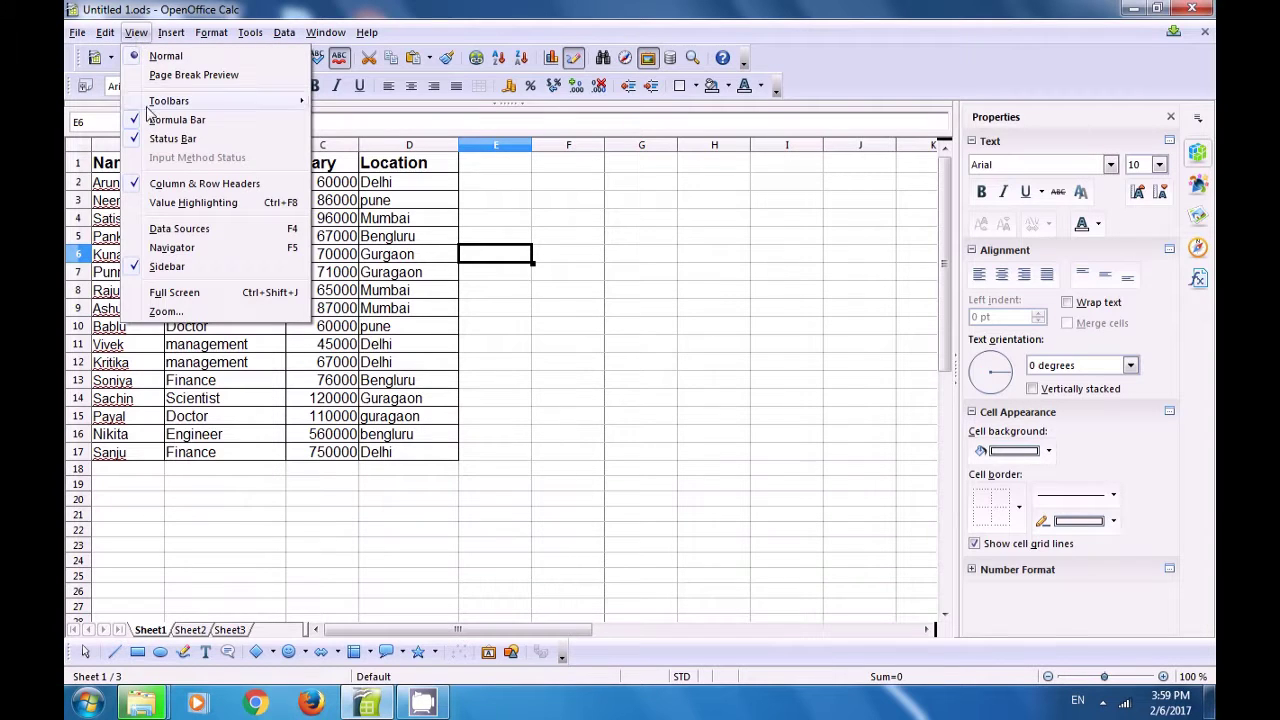
pyautogui.click(183, 231)
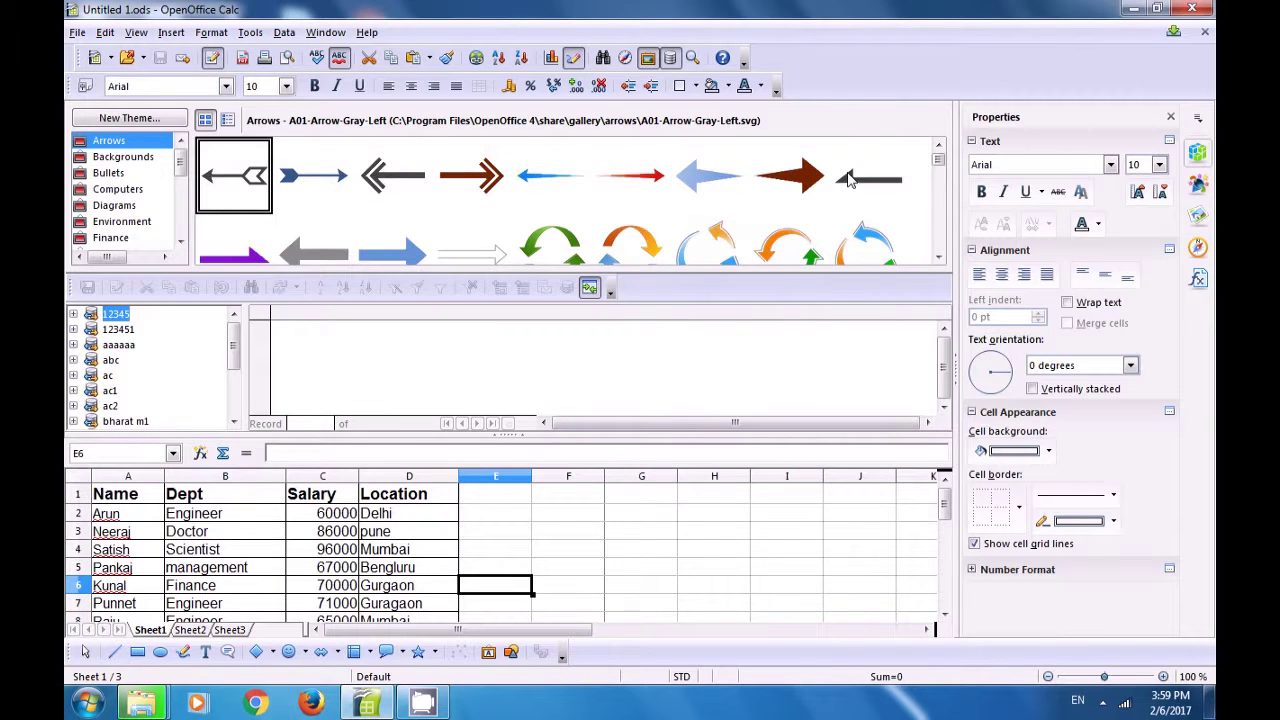
pyautogui.moveTo(183, 172); pyautogui.dragTo(183, 210)
pyautogui.click(138, 176)
pyautogui.click(129, 192)
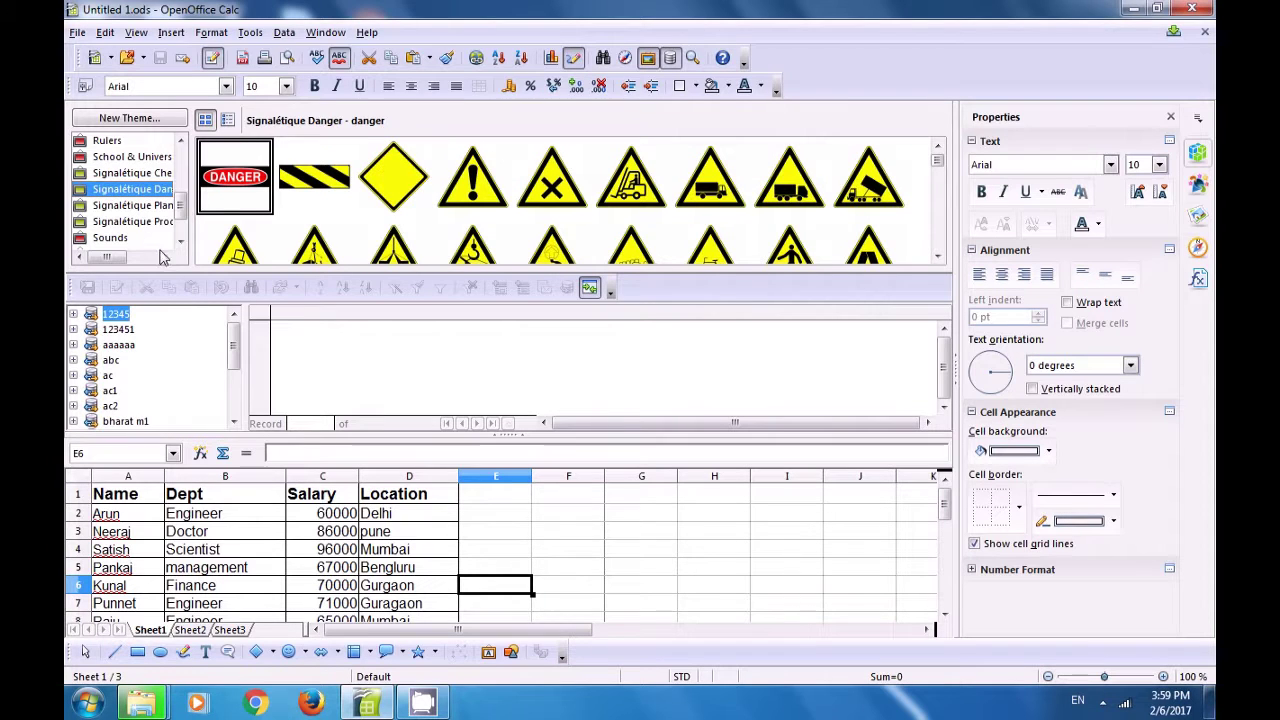
# Look through the listed data sources, expand 12345 and try to open its tables.
pyautogui.click(117, 330)
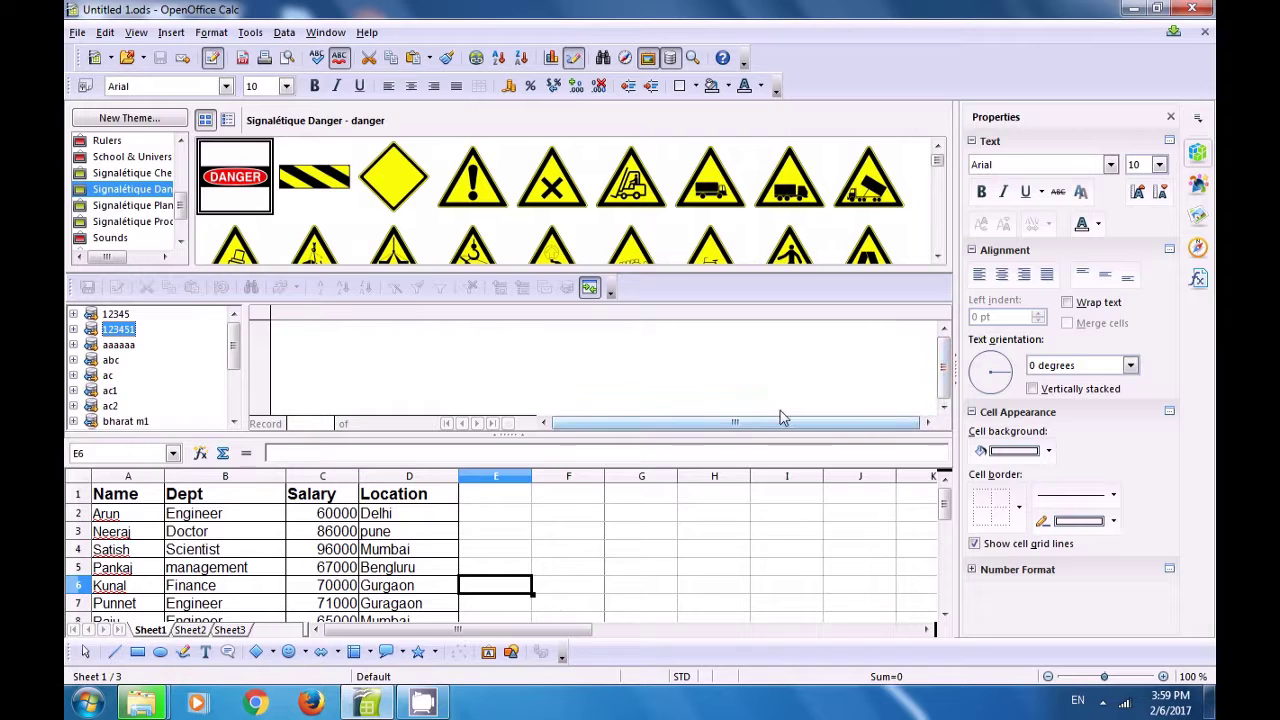
pyautogui.click(152, 422)
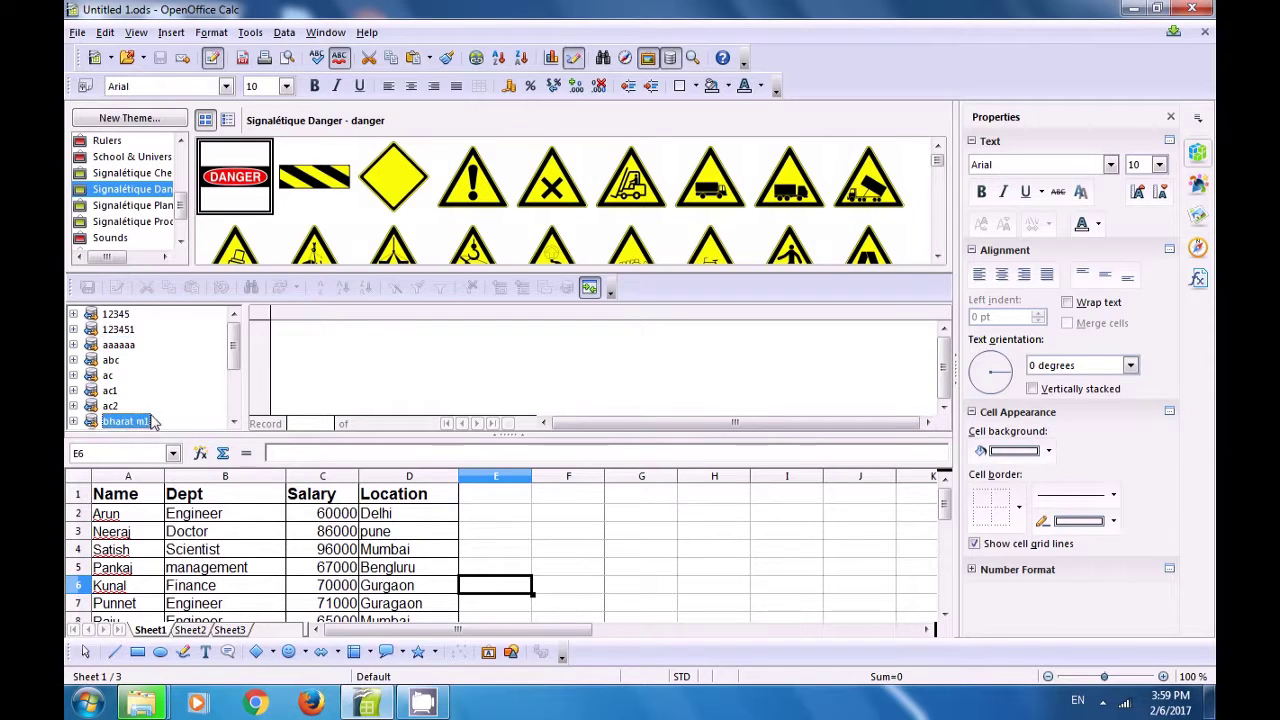
pyautogui.click(590, 288)
pyautogui.click(590, 288)
pyautogui.click(114, 318)
pyautogui.doubleClick(113, 321)
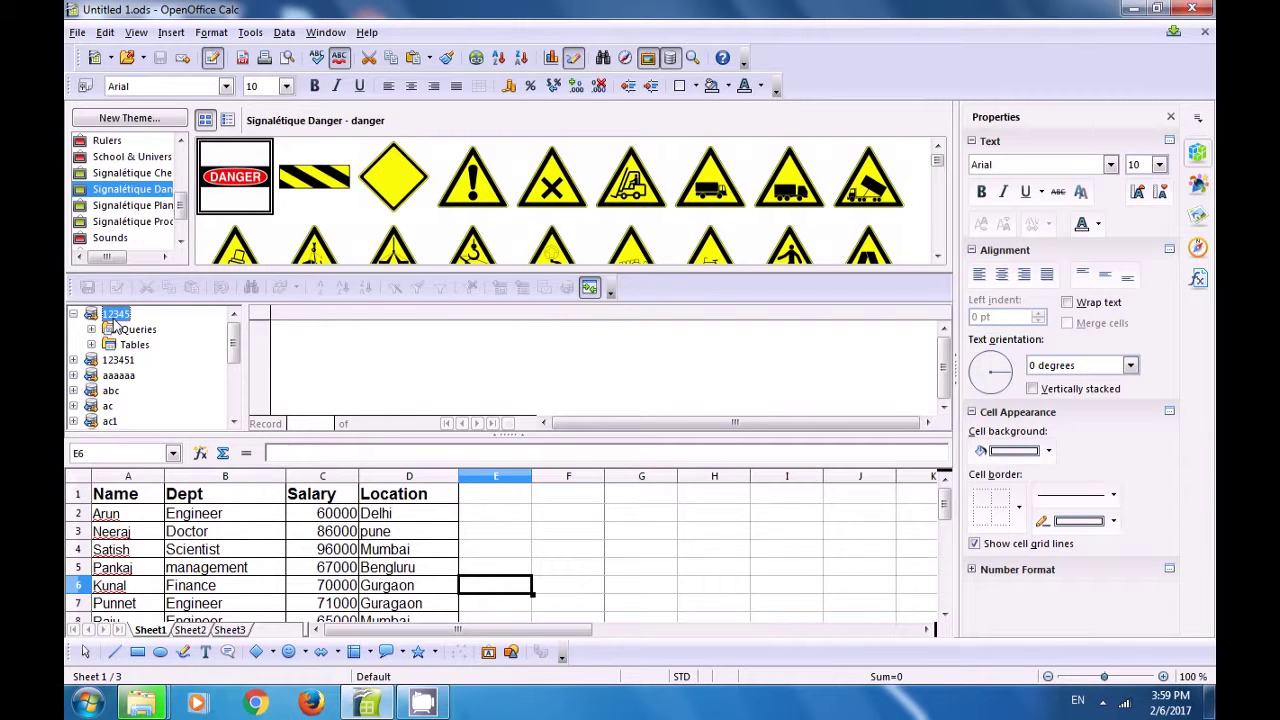
pyautogui.click(142, 346)
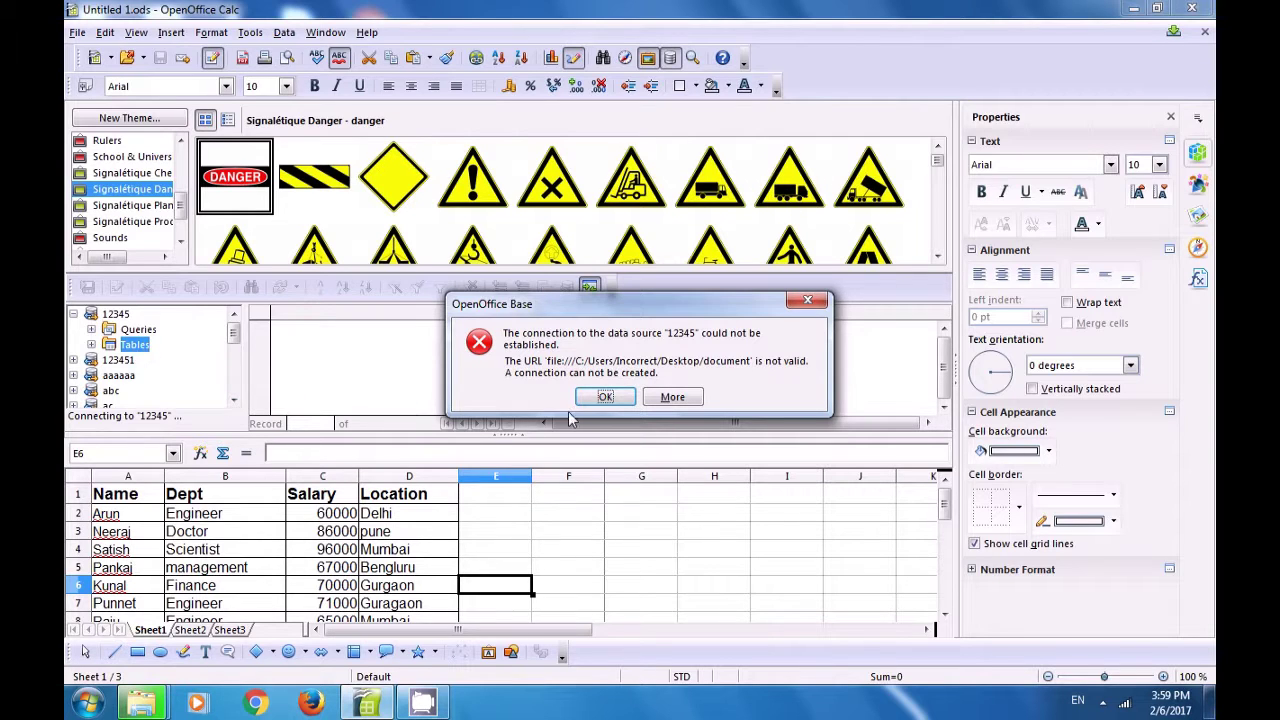
pyautogui.click(606, 396)
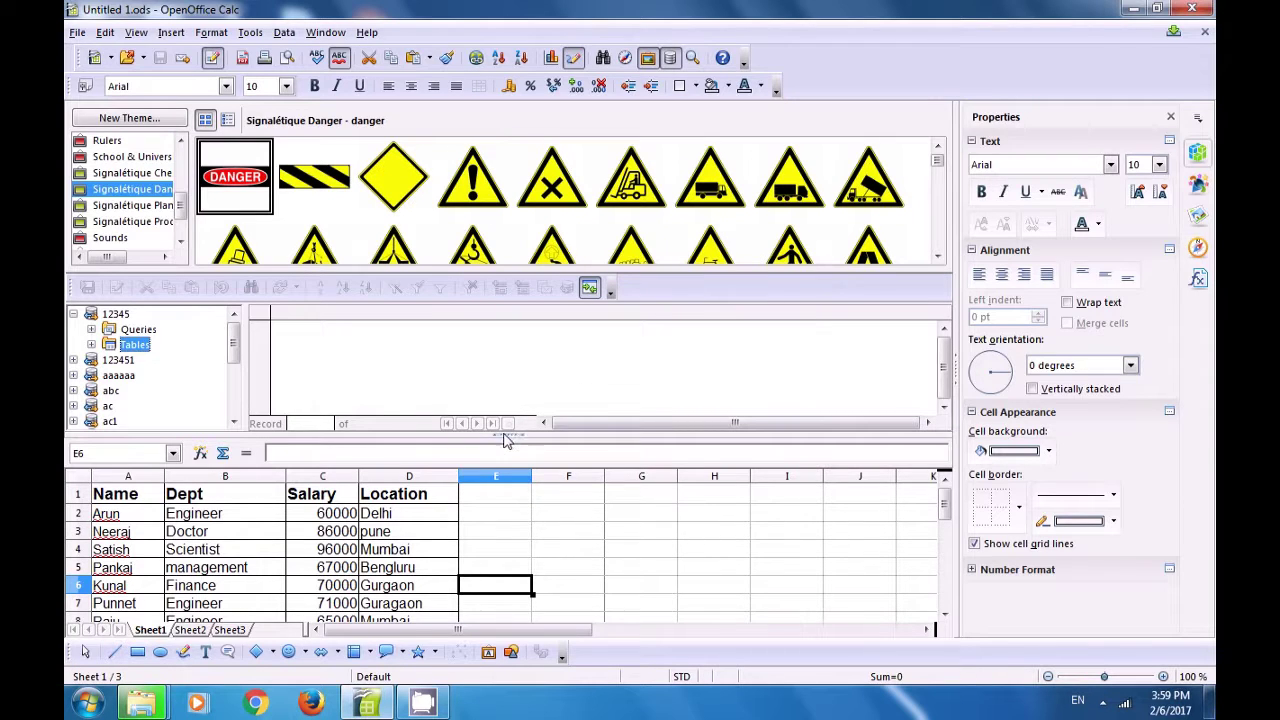
# Hide the data sources and collapse the gallery above the sheet.
pyautogui.click(136, 33)
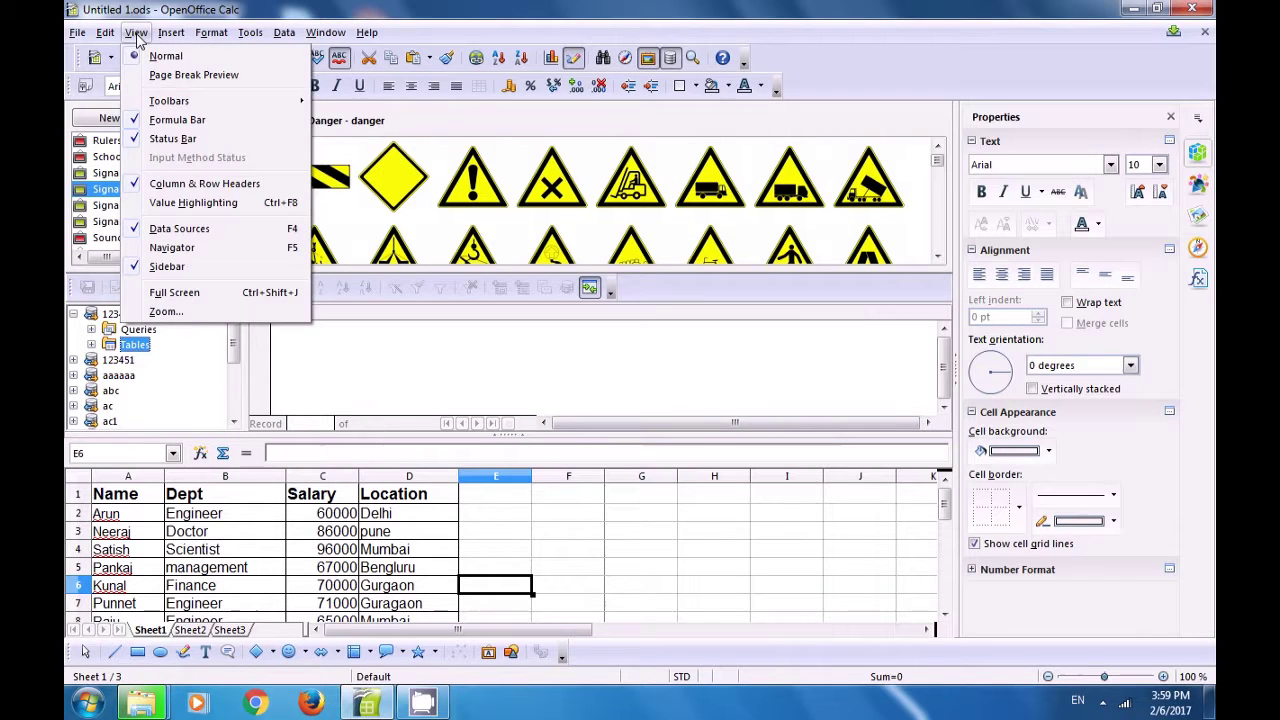
pyautogui.click(167, 231)
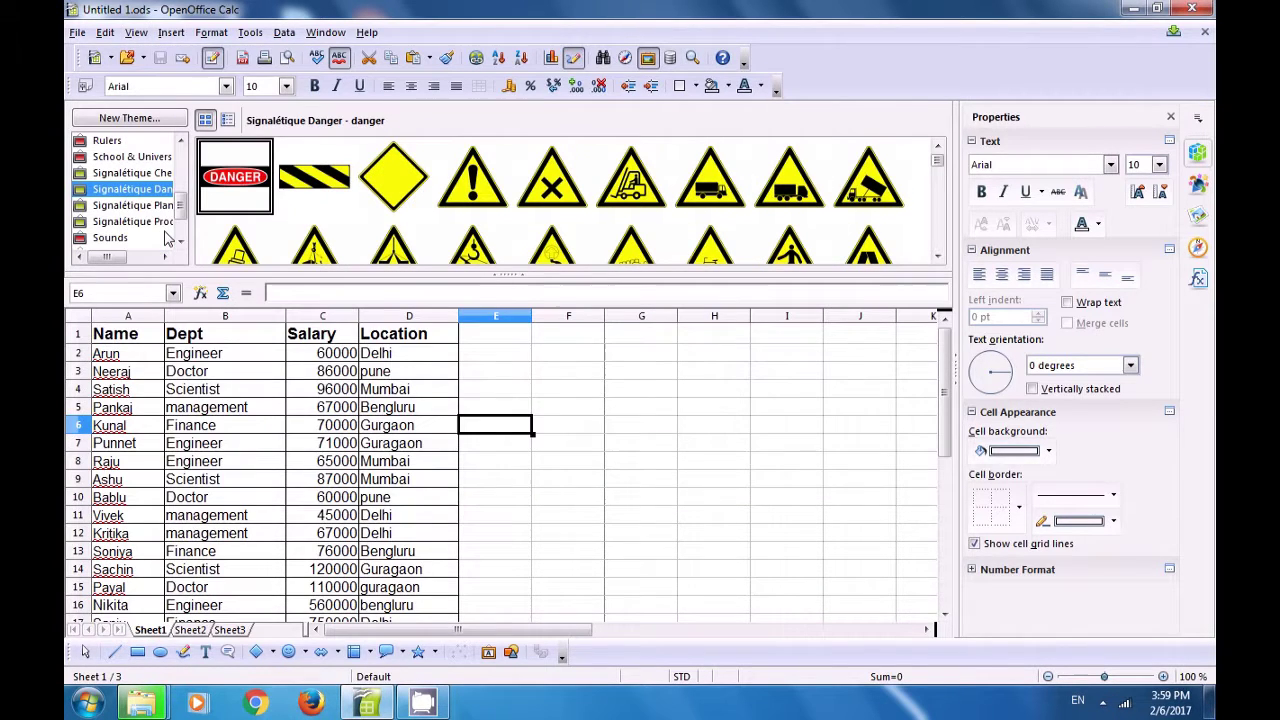
pyautogui.click(504, 275)
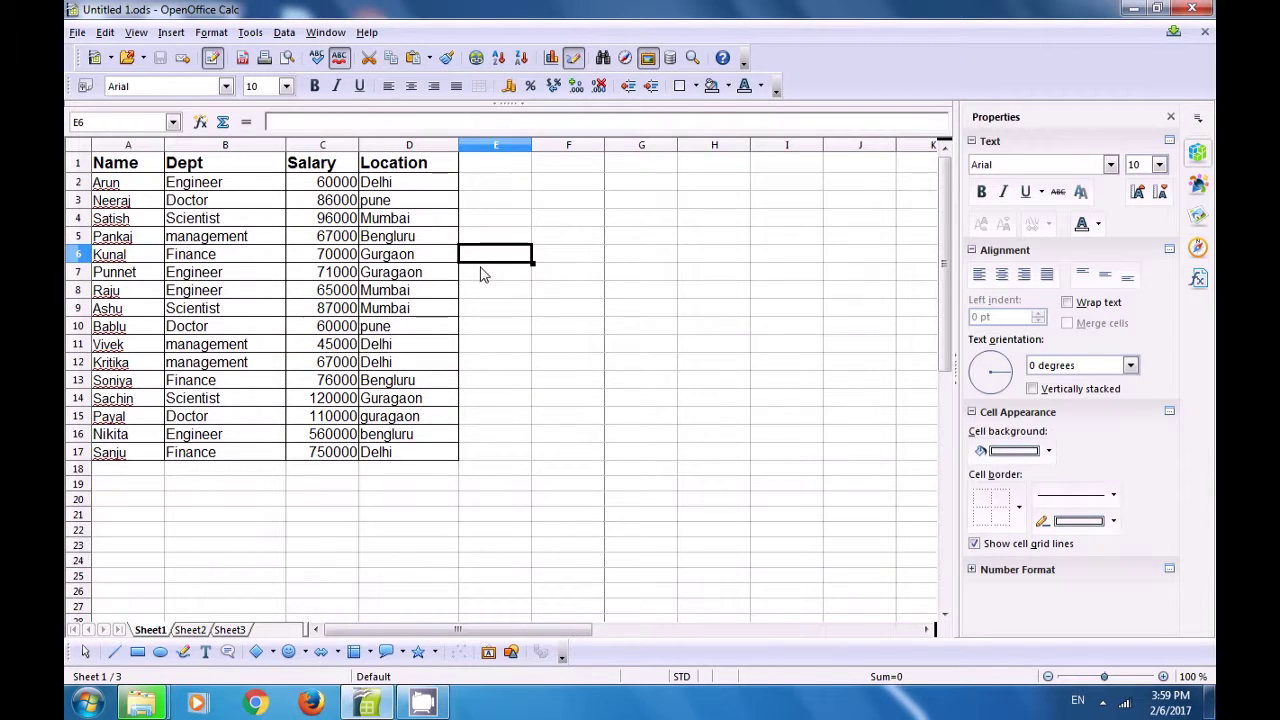
# Open the Navigator and go through its categories from Range names to Drawing objects.
pyautogui.click(139, 35)
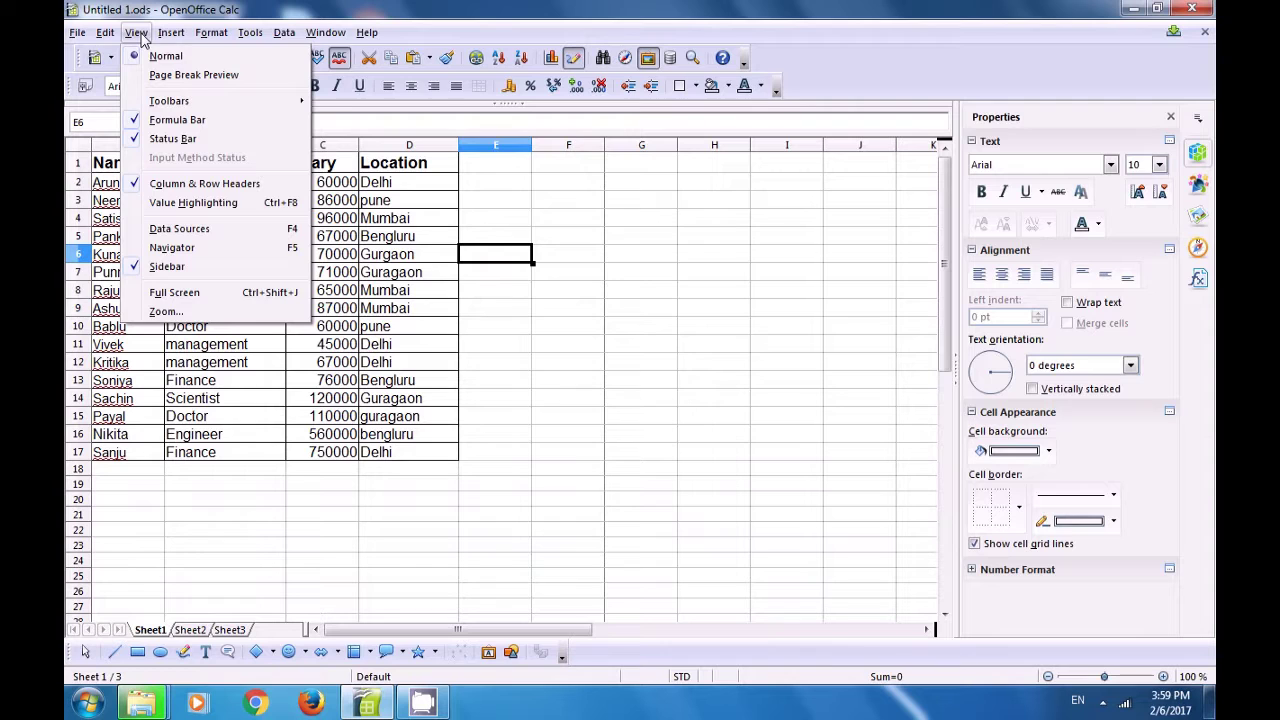
pyautogui.click(175, 248)
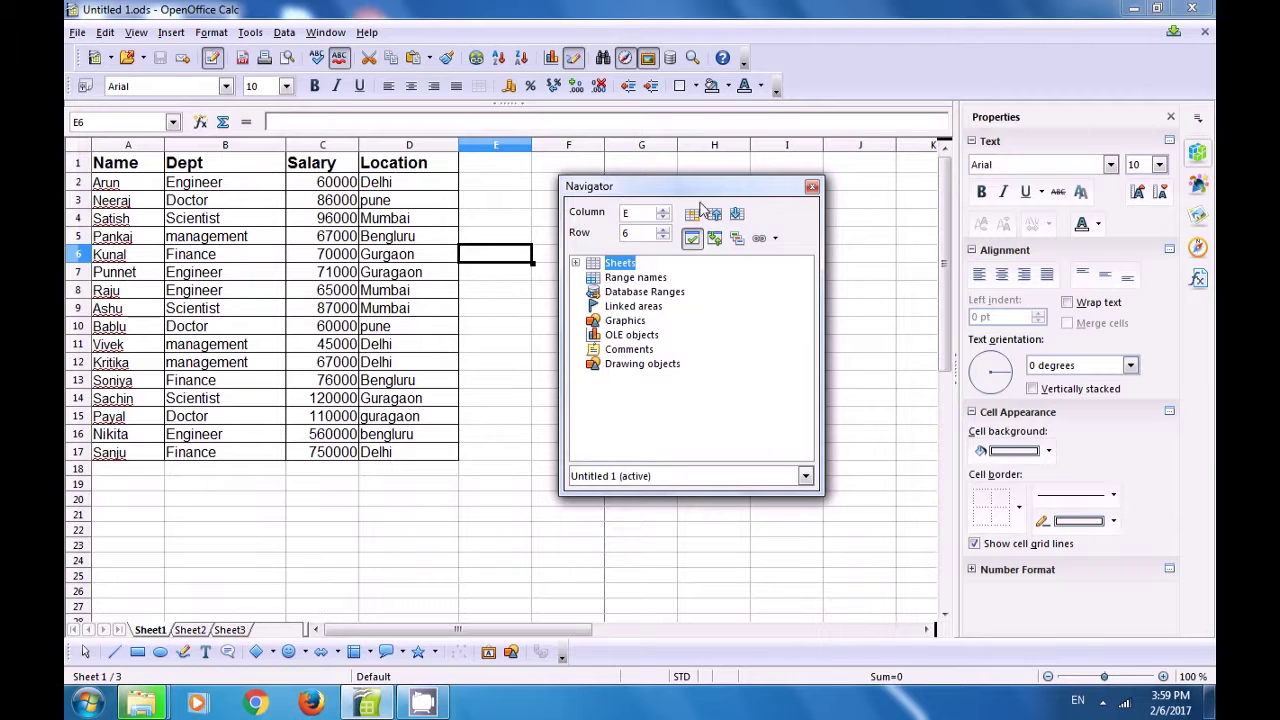
pyautogui.click(613, 279)
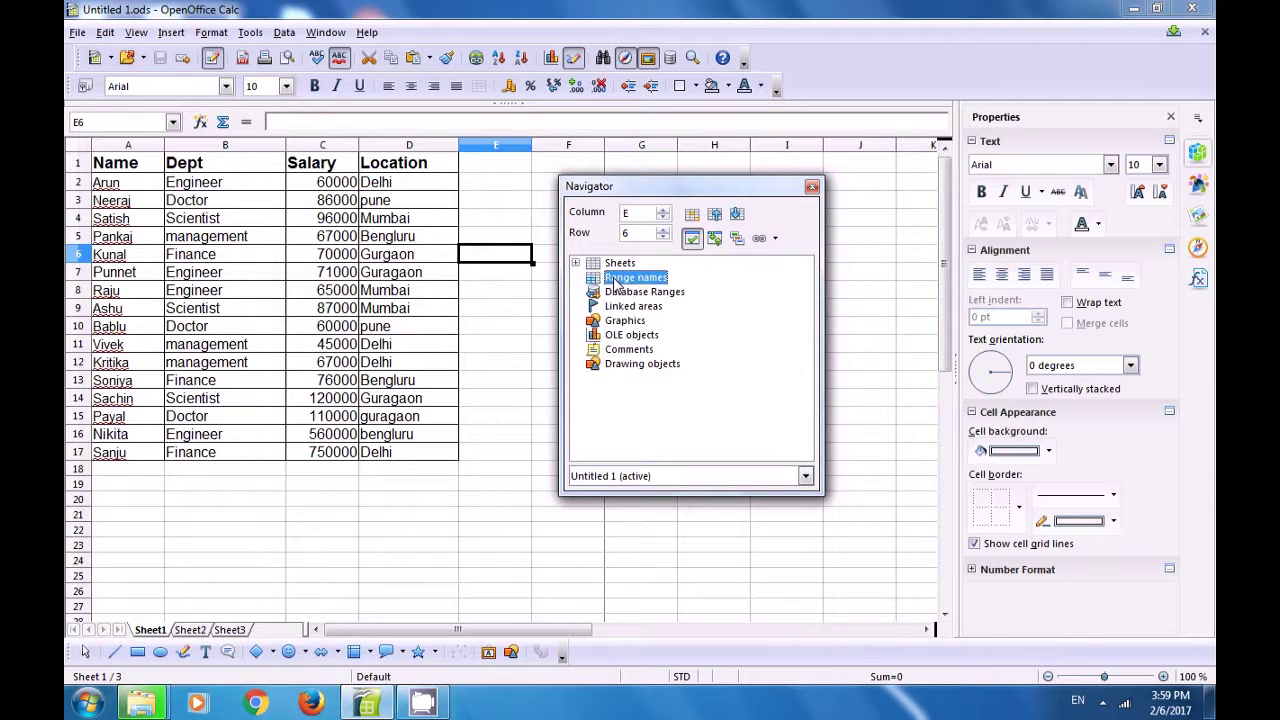
pyautogui.click(617, 292)
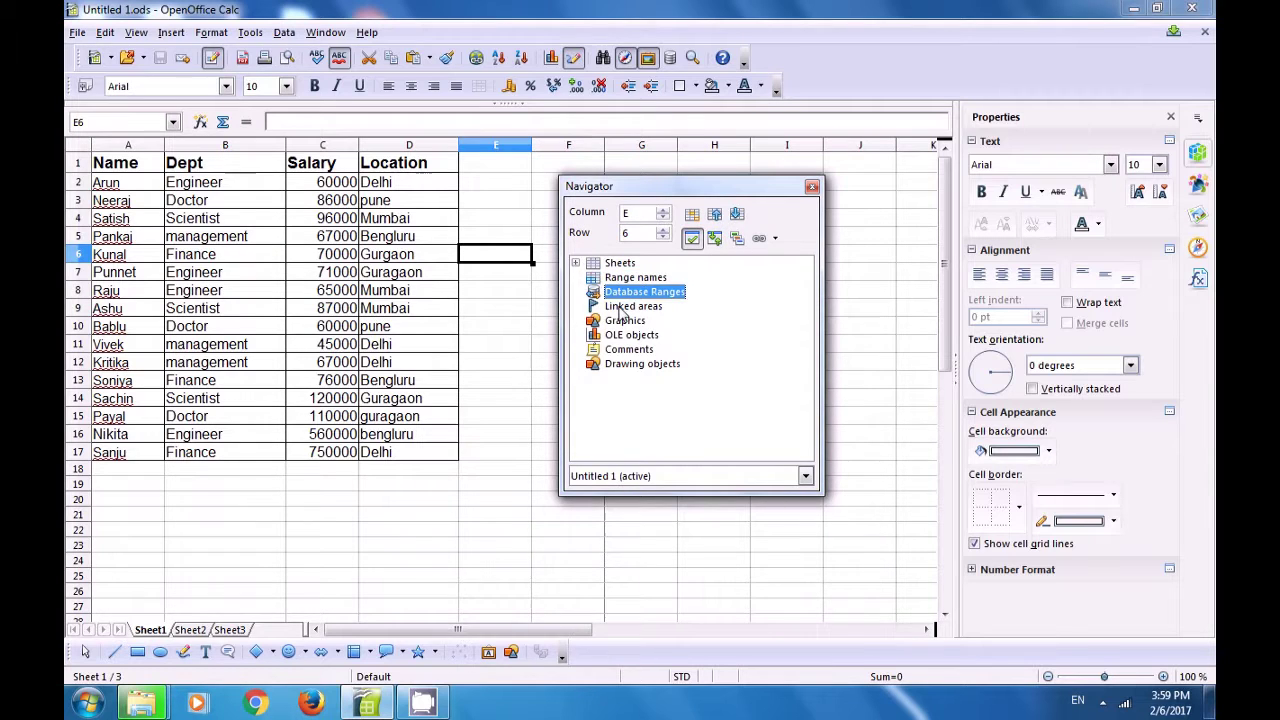
pyautogui.click(622, 310)
pyautogui.click(622, 321)
pyautogui.click(625, 336)
pyautogui.click(626, 349)
pyautogui.click(628, 364)
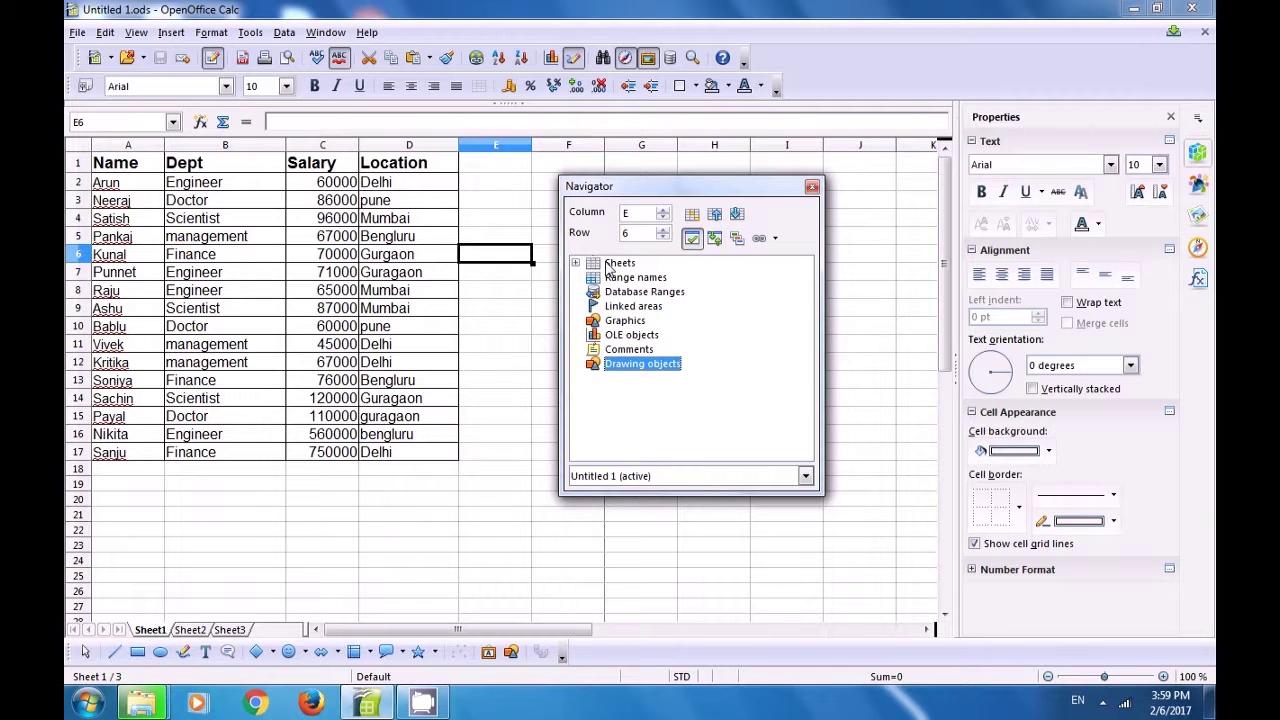
# Select the Sheets category, and check the Navigator's column and row position for cells E7 and C8.
pyautogui.click(612, 263)
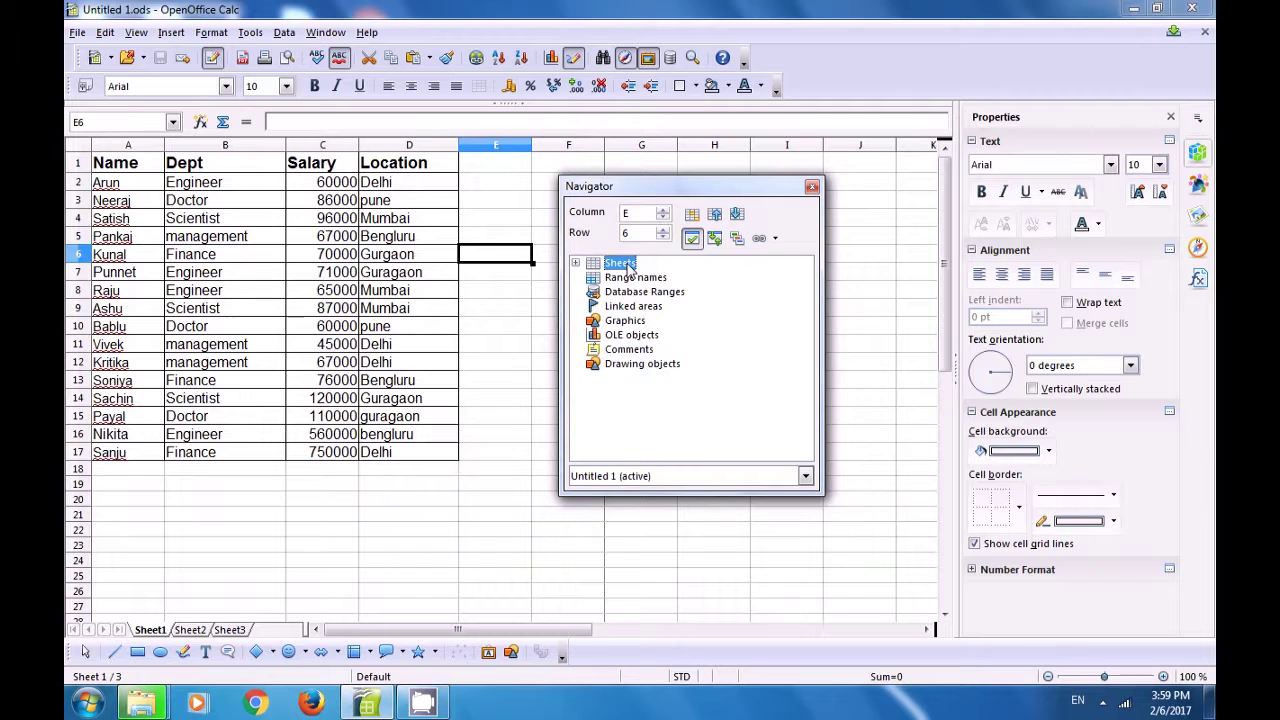
pyautogui.click(507, 273)
pyautogui.click(507, 259)
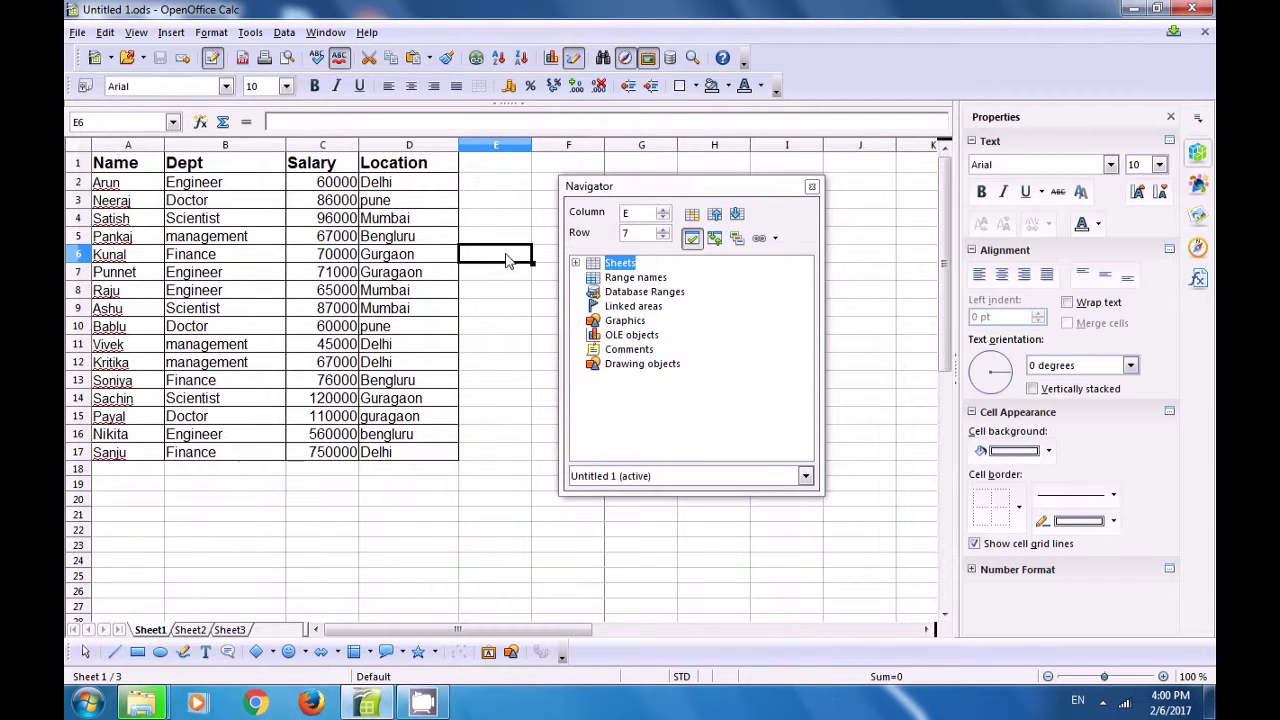
pyautogui.click(510, 274)
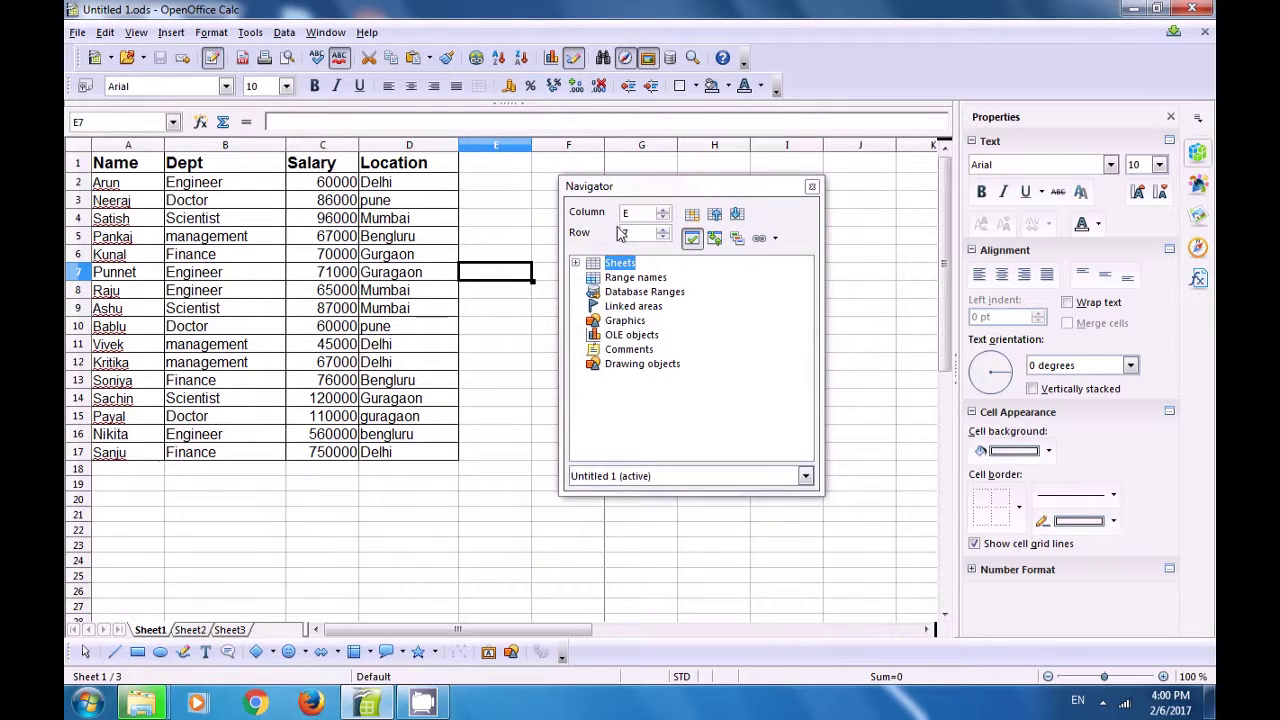
pyautogui.click(334, 294)
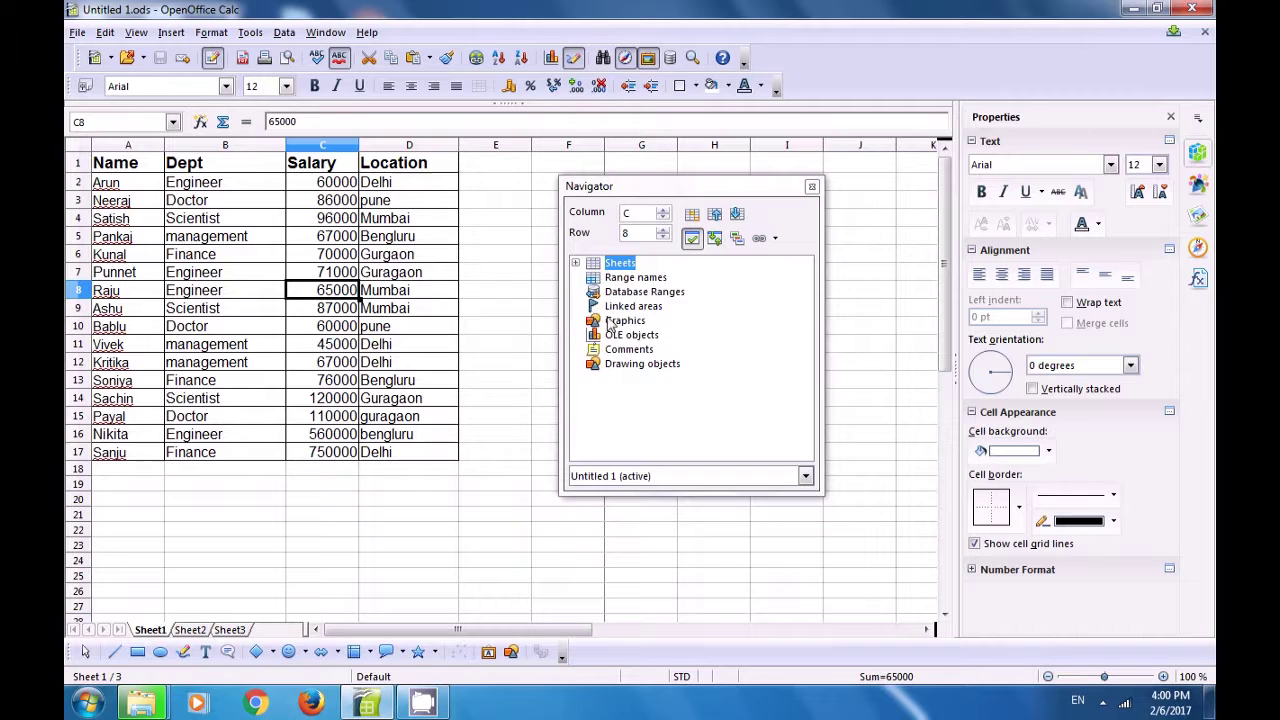
# Toggle the Navigator's contents off and on, and examine the Sheets category on its own before restoring all categories.
pyautogui.click(692, 242)
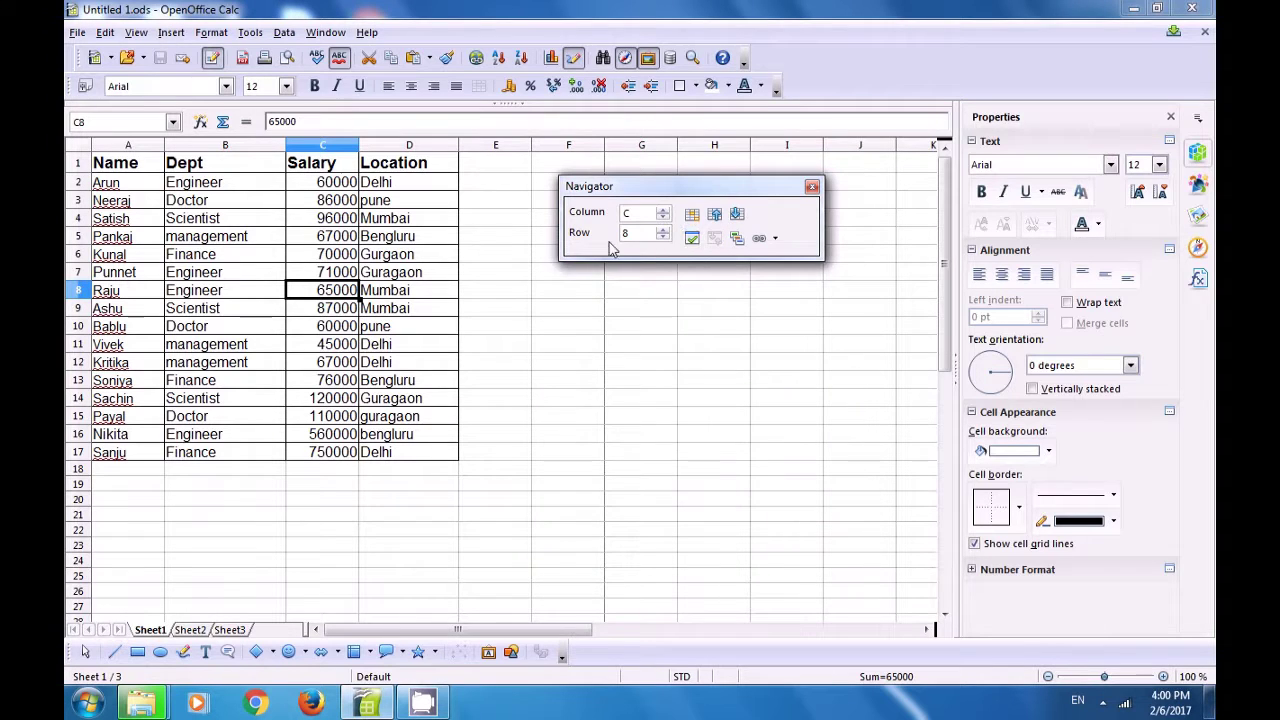
pyautogui.click(692, 242)
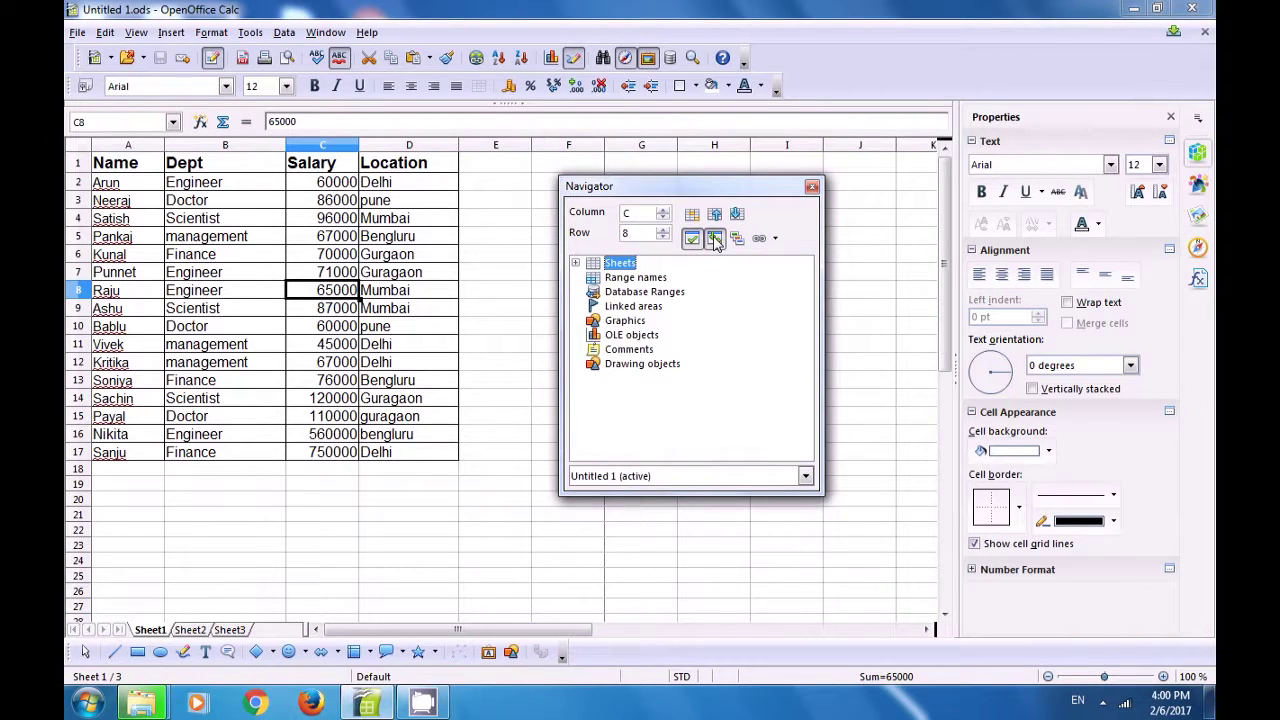
pyautogui.click(714, 238)
pyautogui.click(576, 265)
pyautogui.click(577, 266)
pyautogui.click(576, 265)
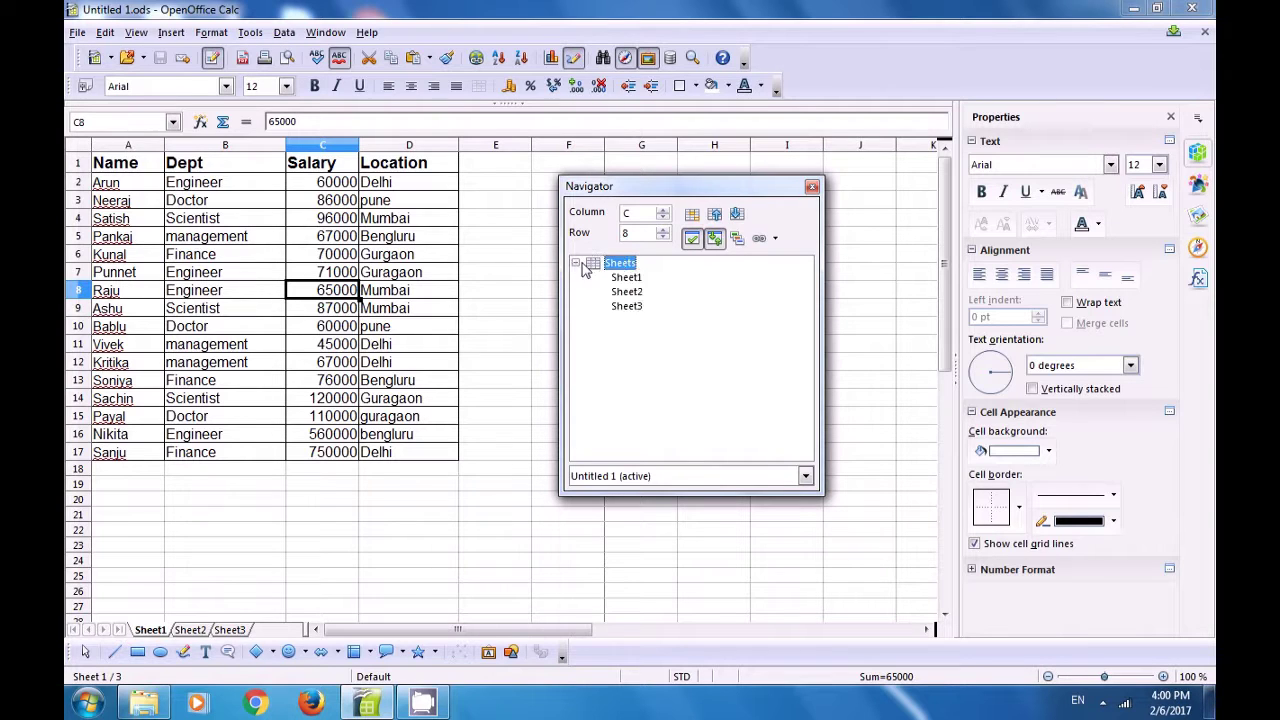
pyautogui.click(577, 265)
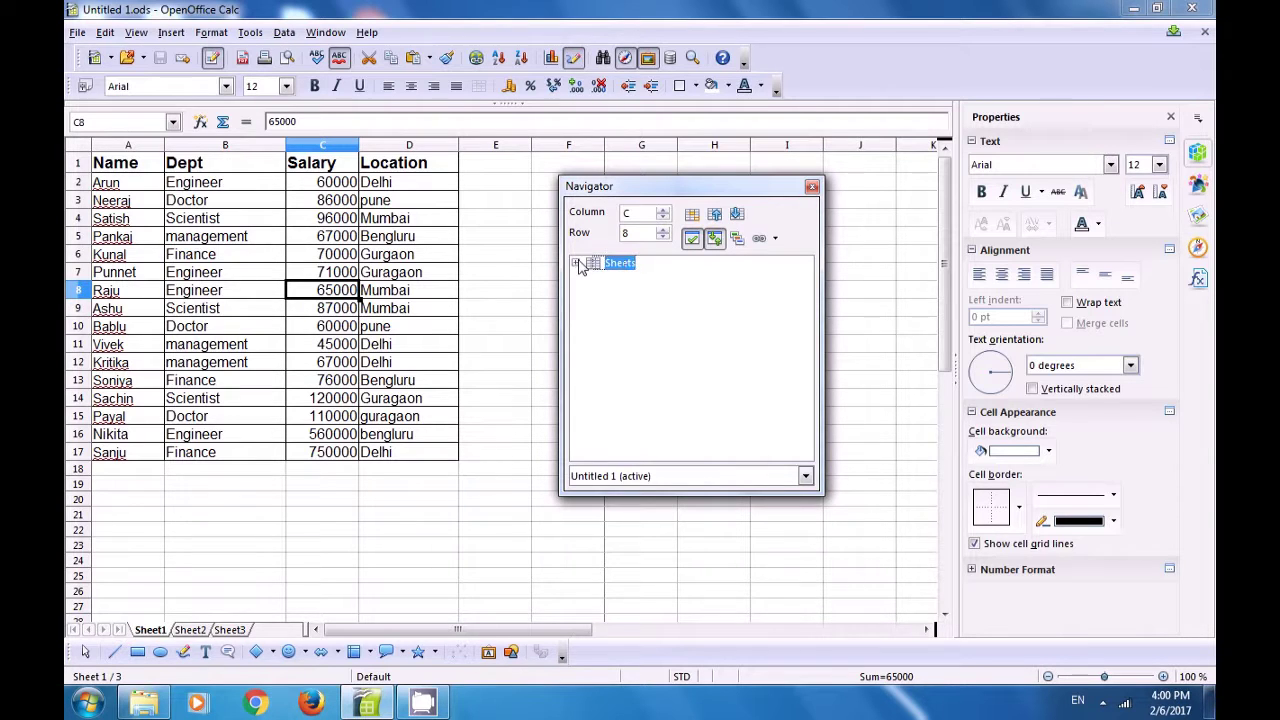
pyautogui.click(714, 240)
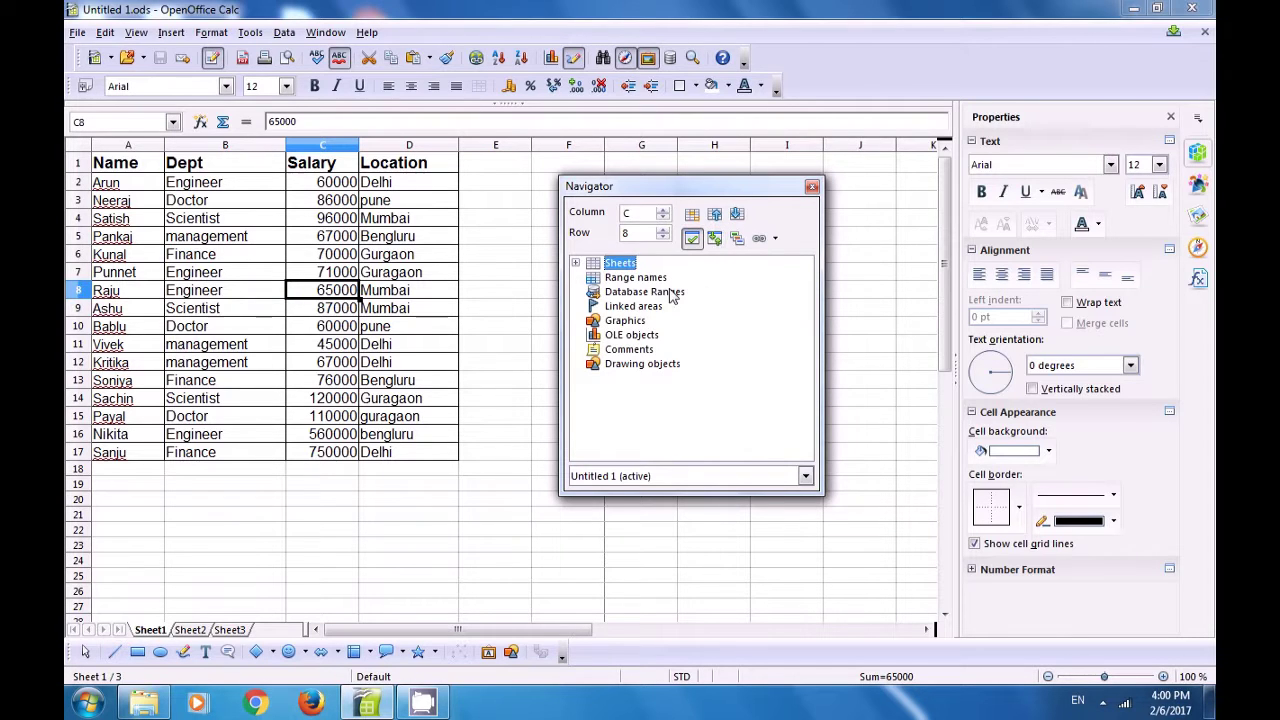
# Limit the Navigator to the Graphics category and toggle its scenarios view on and off.
pyautogui.click(614, 324)
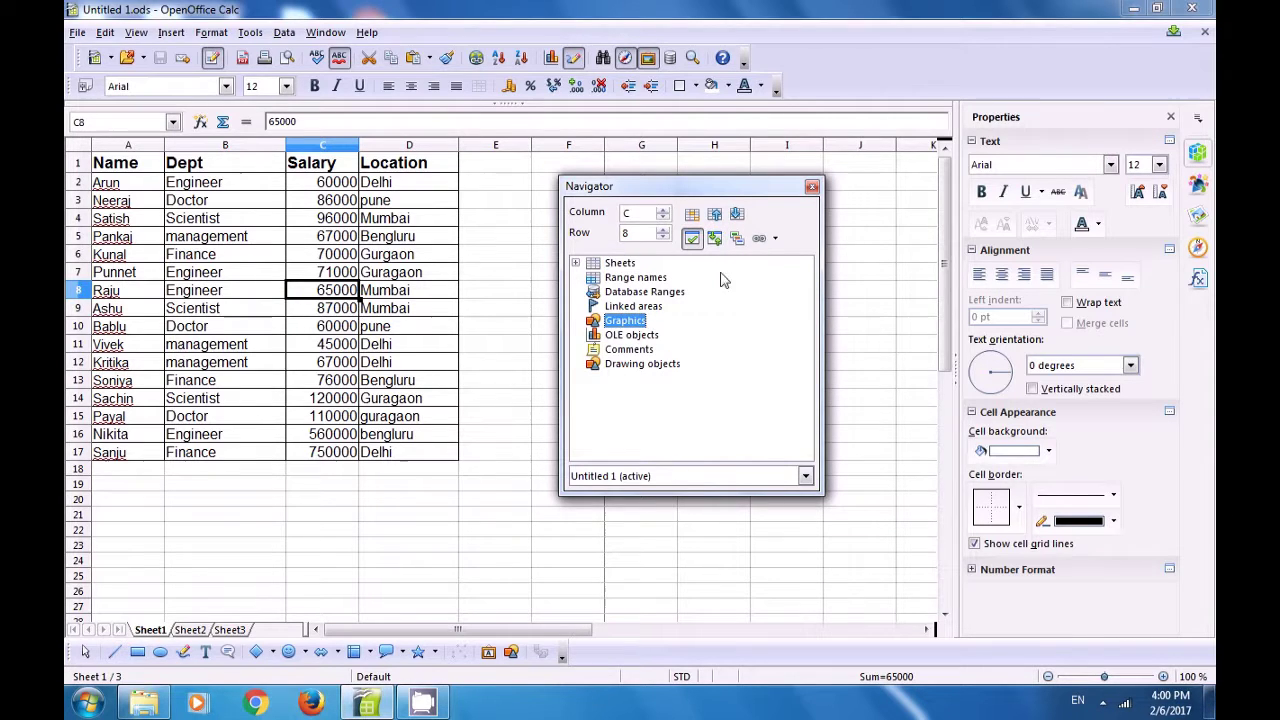
pyautogui.click(714, 240)
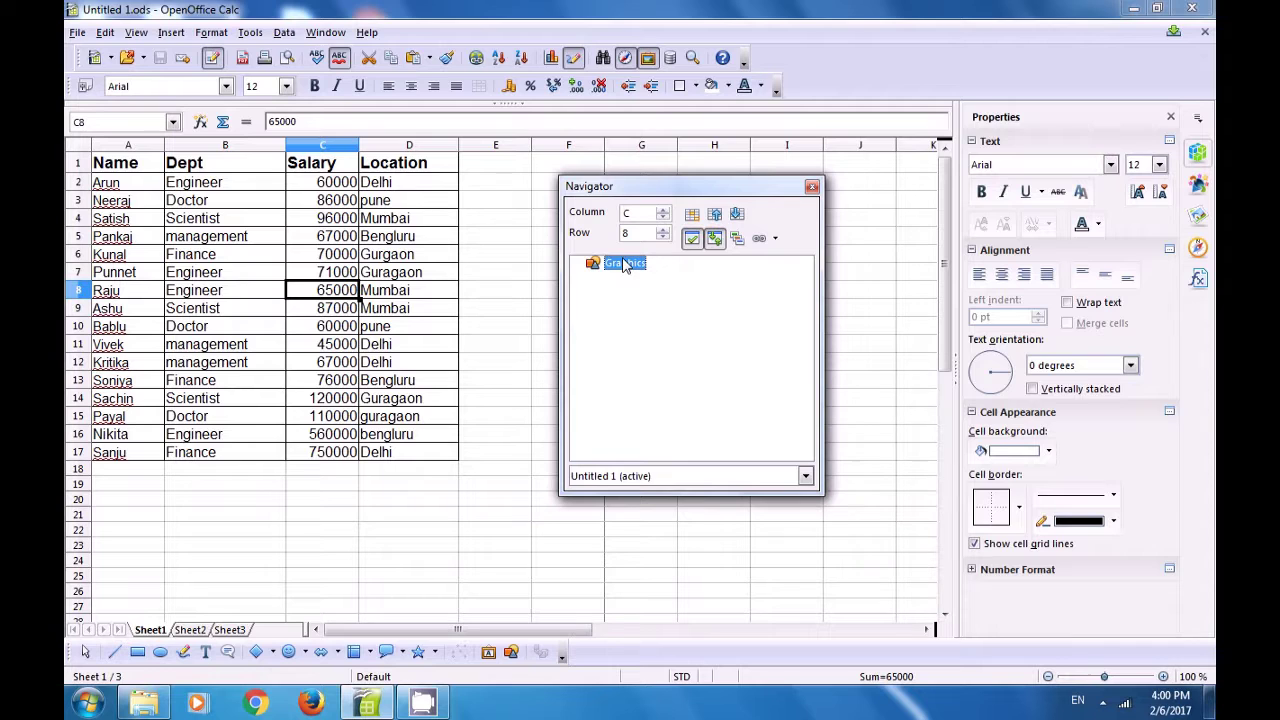
pyautogui.click(736, 240)
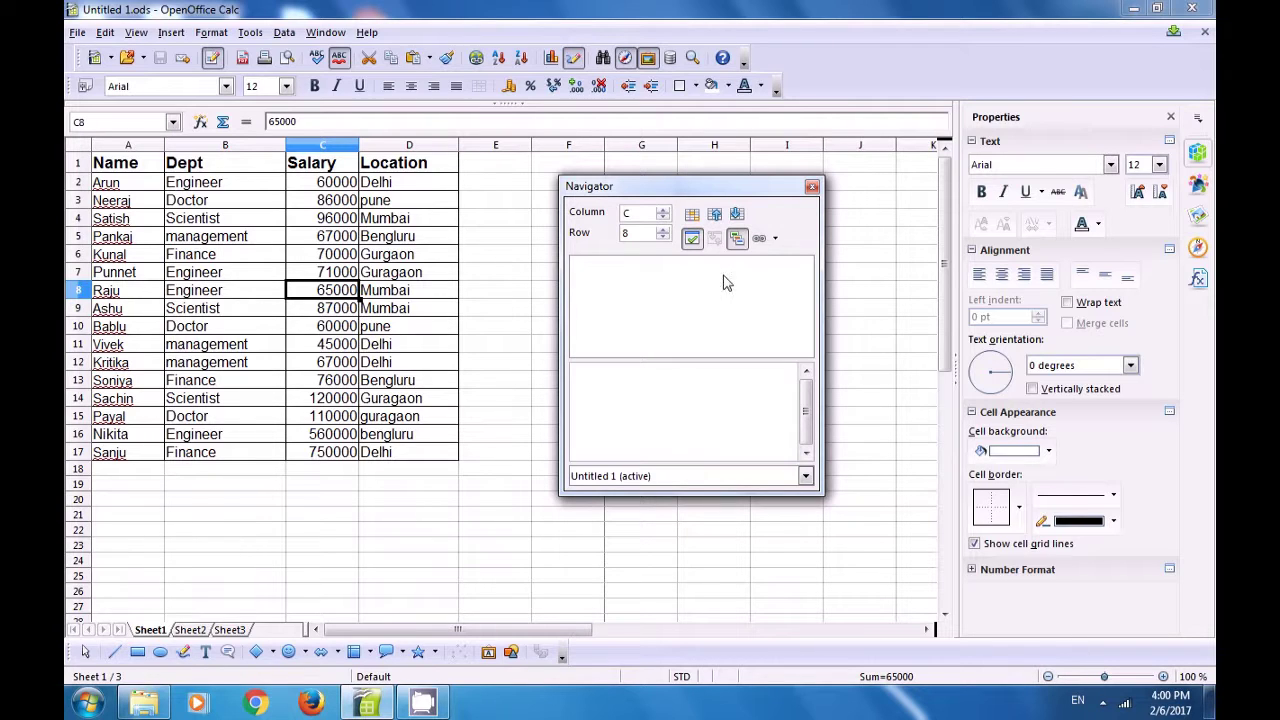
pyautogui.click(736, 239)
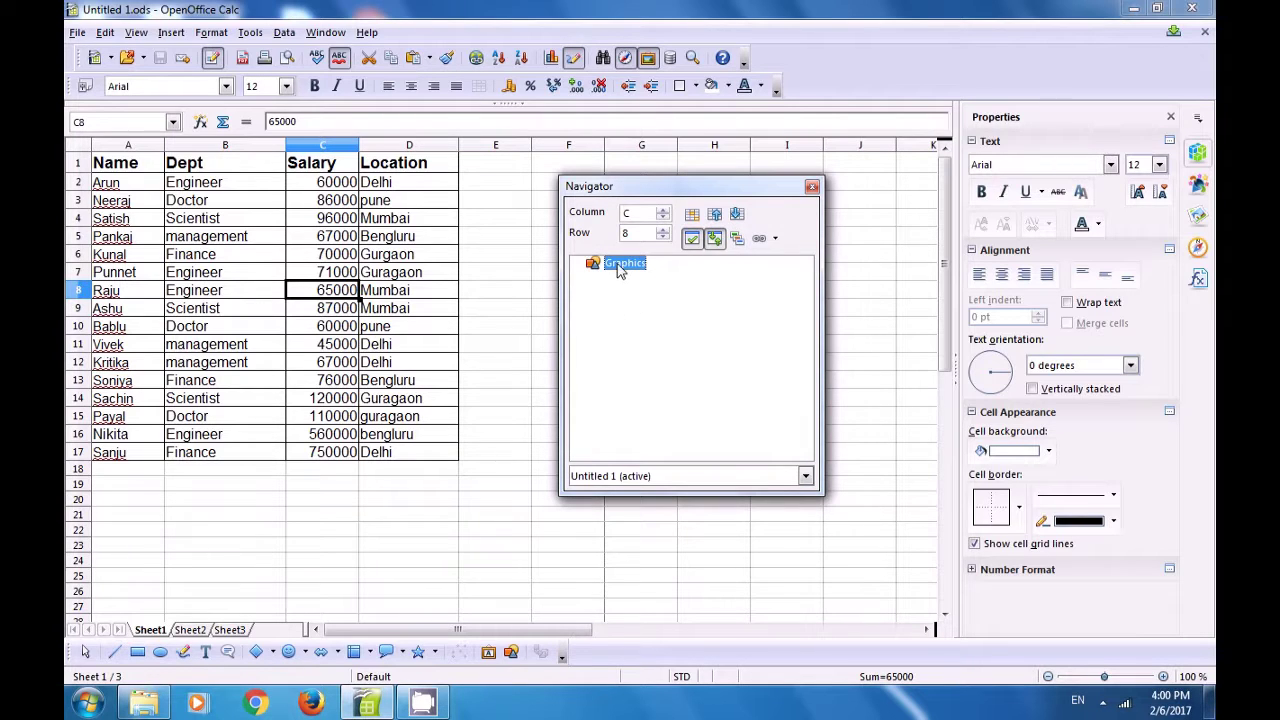
# Look at the Navigator's drag mode options and close the Navigator, returning to cell F6.
pyautogui.click(774, 238)
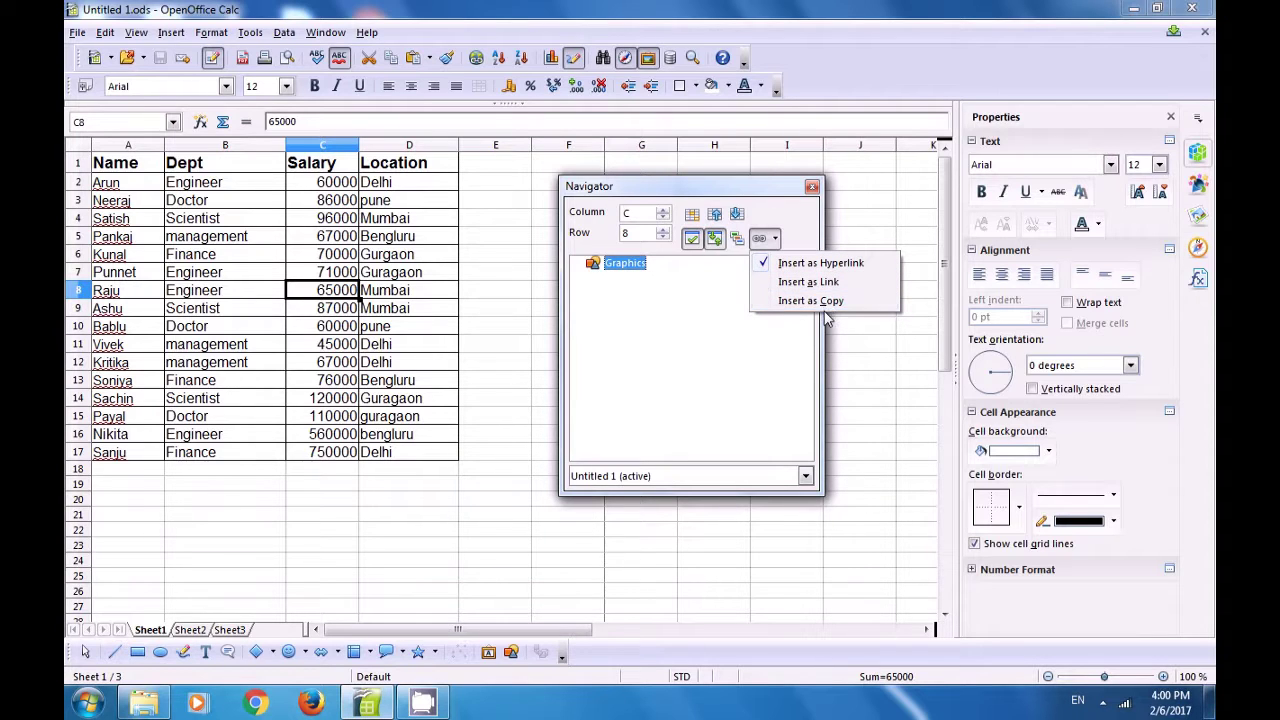
pyautogui.click(665, 310)
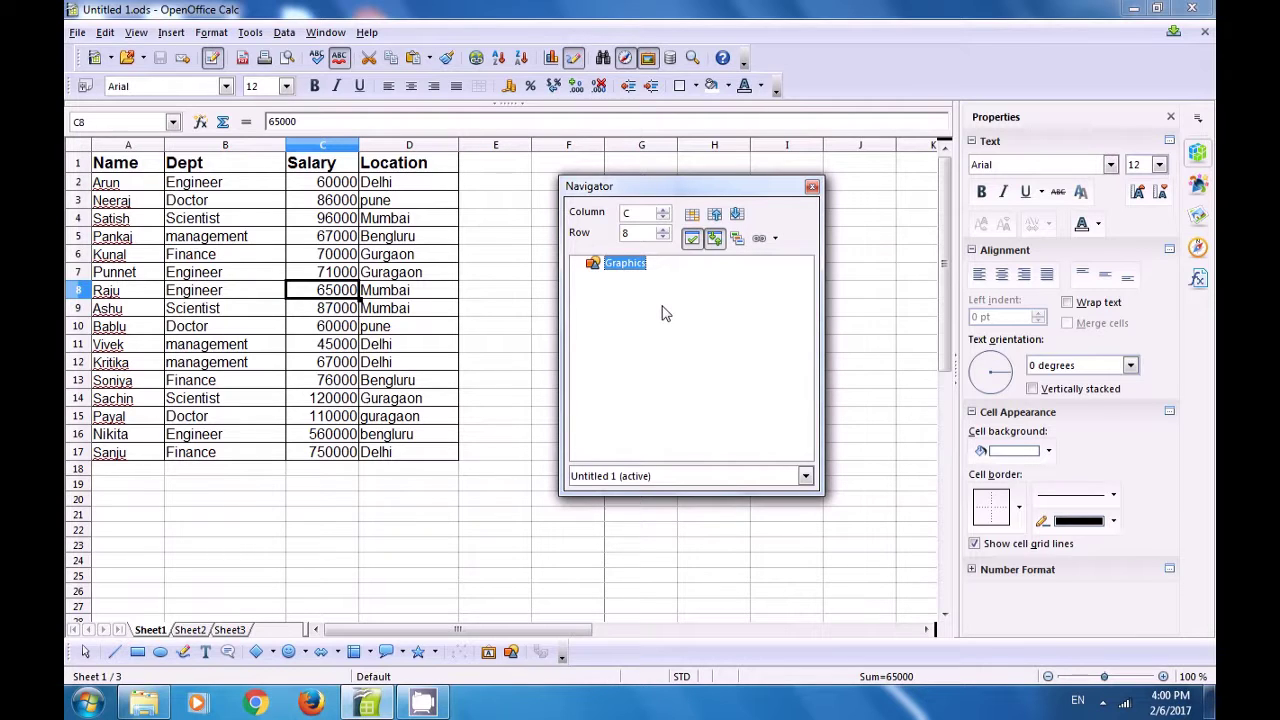
pyautogui.click(812, 186)
pyautogui.click(600, 258)
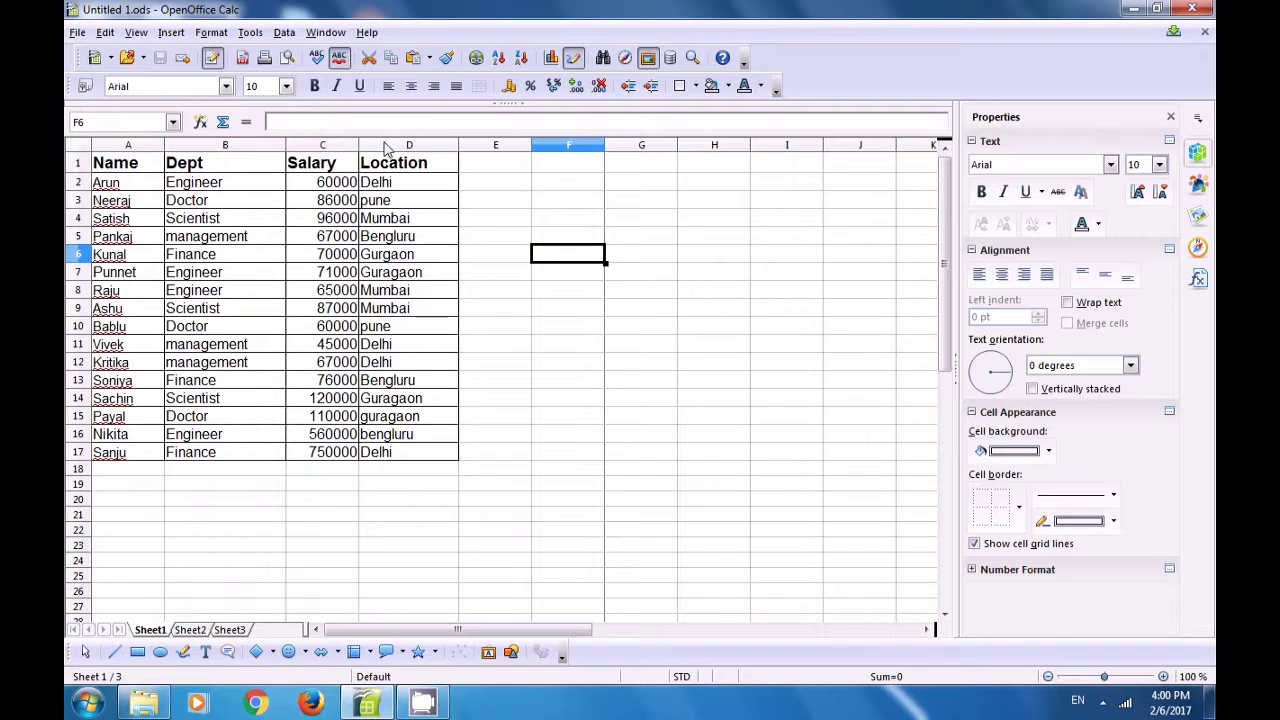
# Hide the sidebar, select cell J13 in the widened sheet, and show the sidebar again.
pyautogui.click(137, 33)
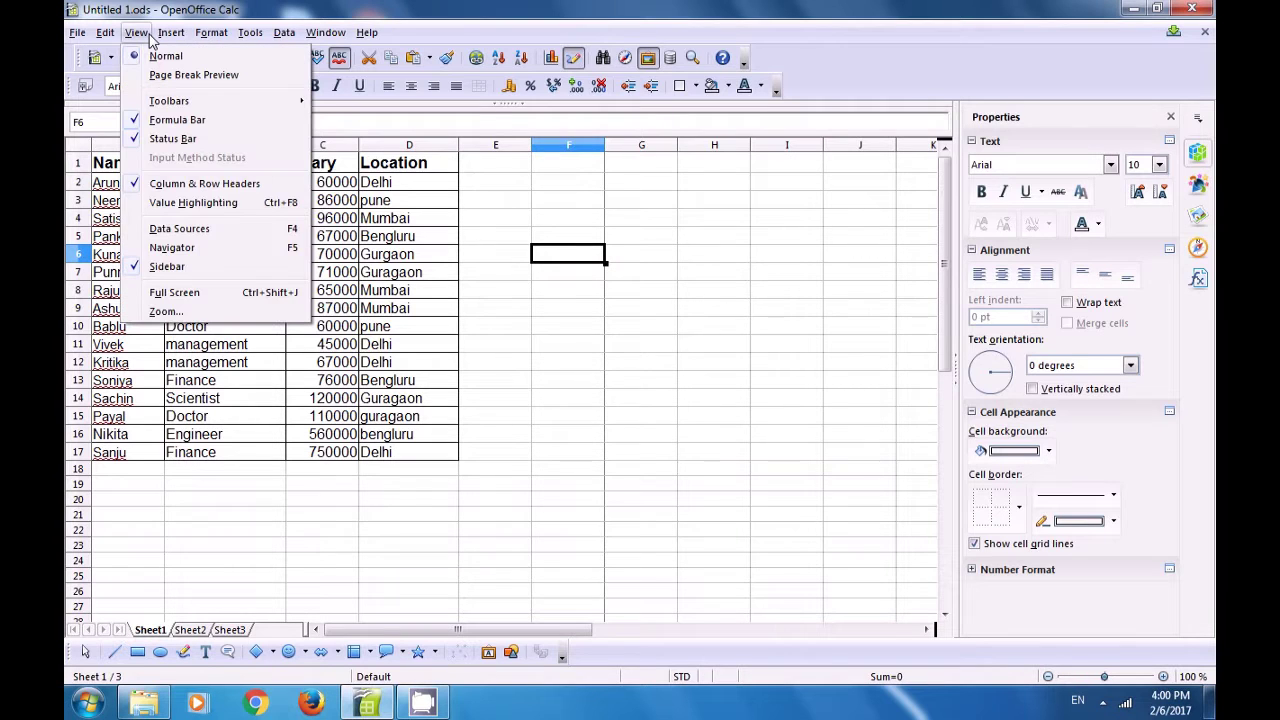
pyautogui.click(173, 270)
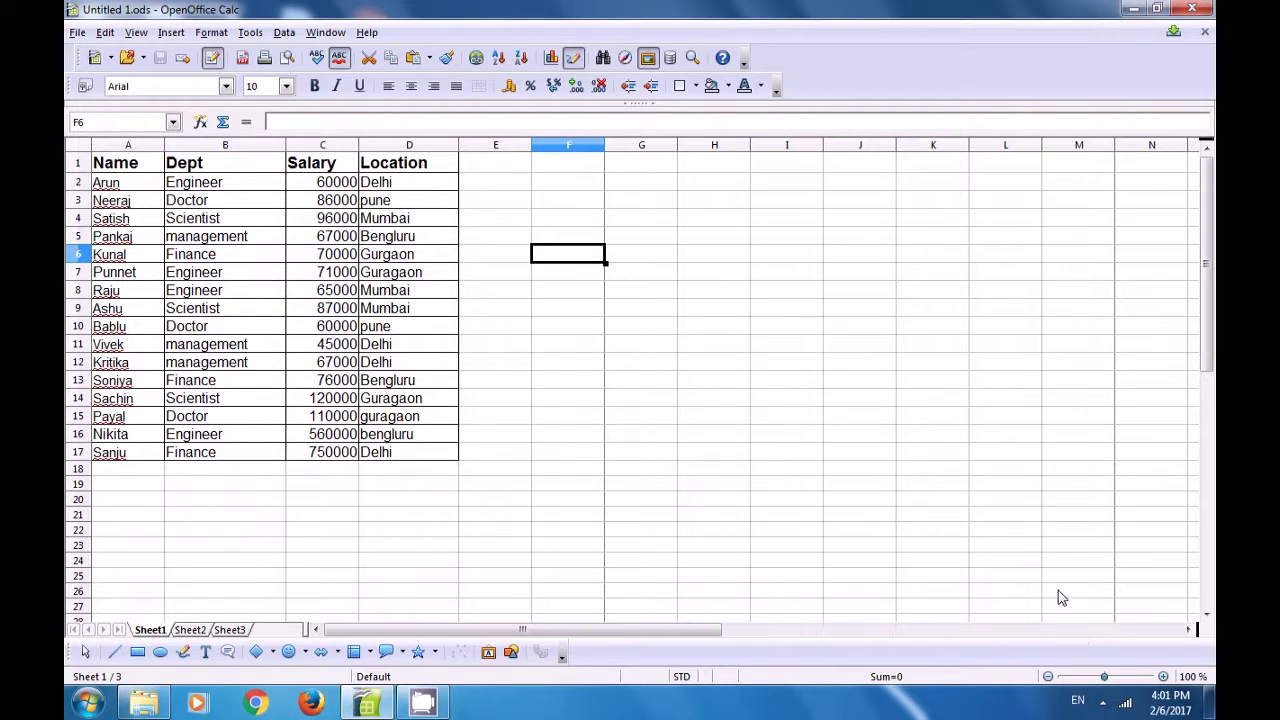
pyautogui.click(893, 379)
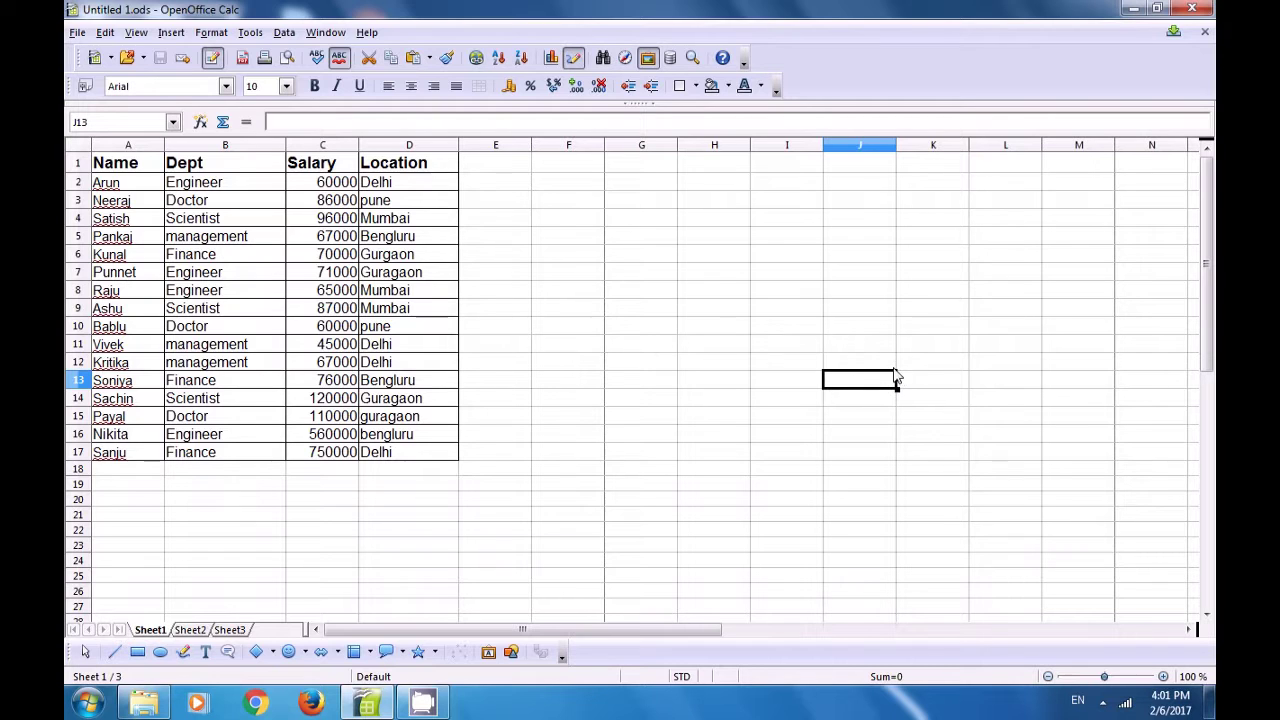
pyautogui.click(140, 34)
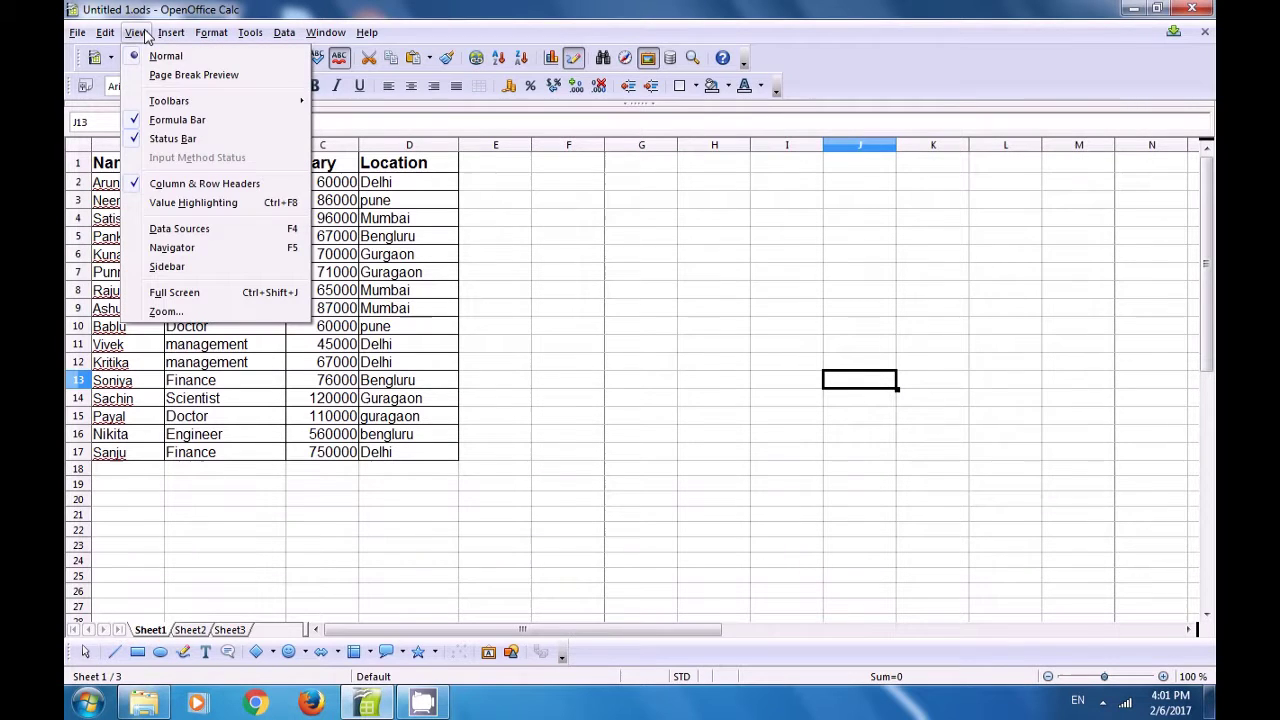
pyautogui.click(180, 267)
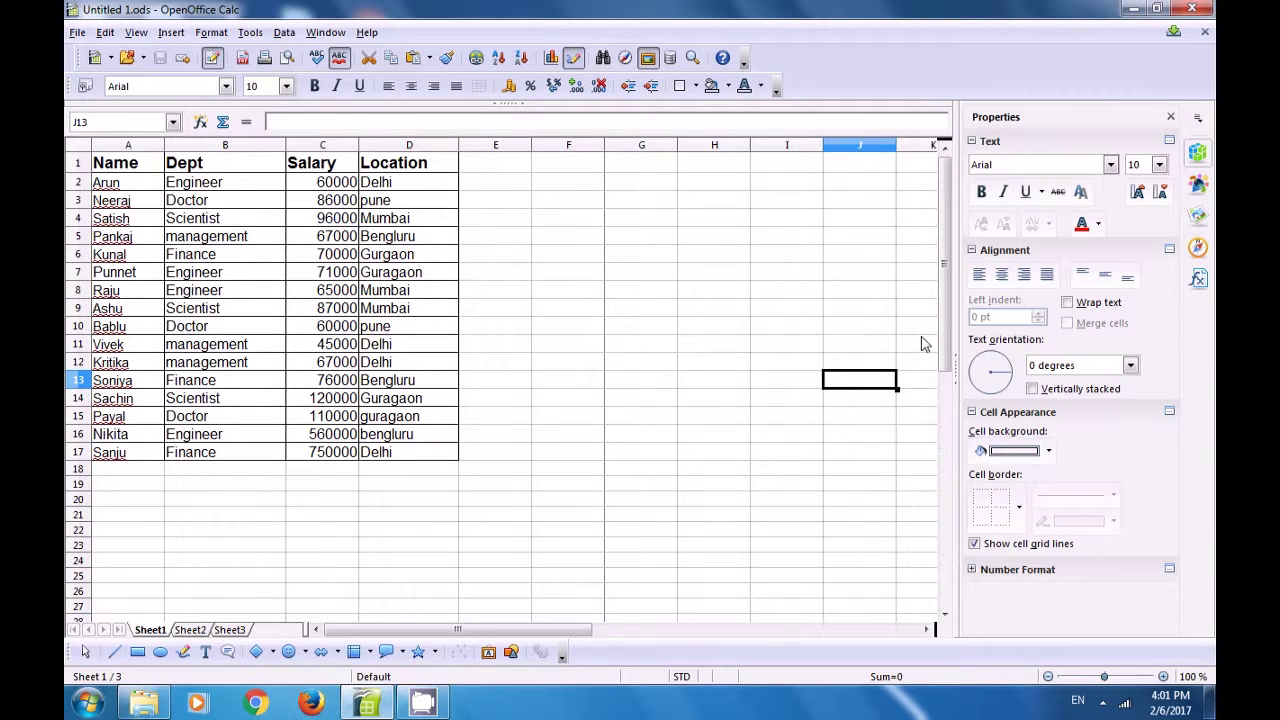
pyautogui.click(772, 190)
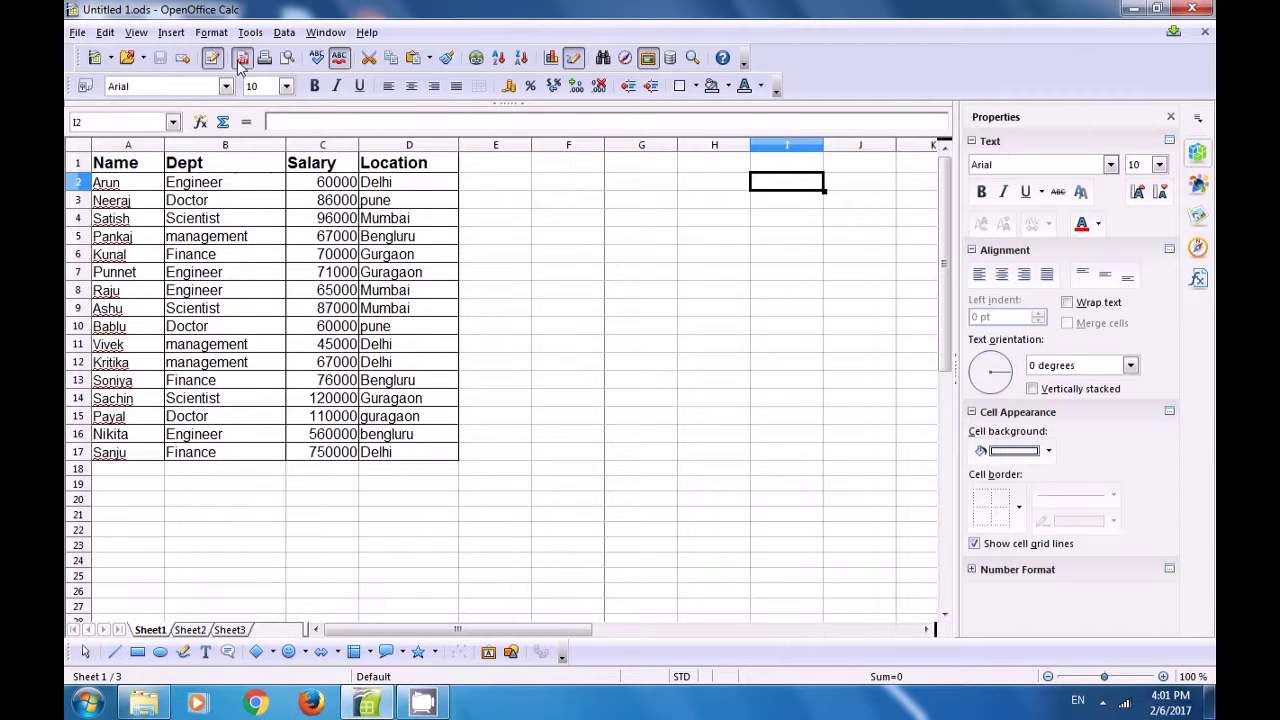
# Switch the sheet to full screen and return to the regular window.
pyautogui.click(138, 33)
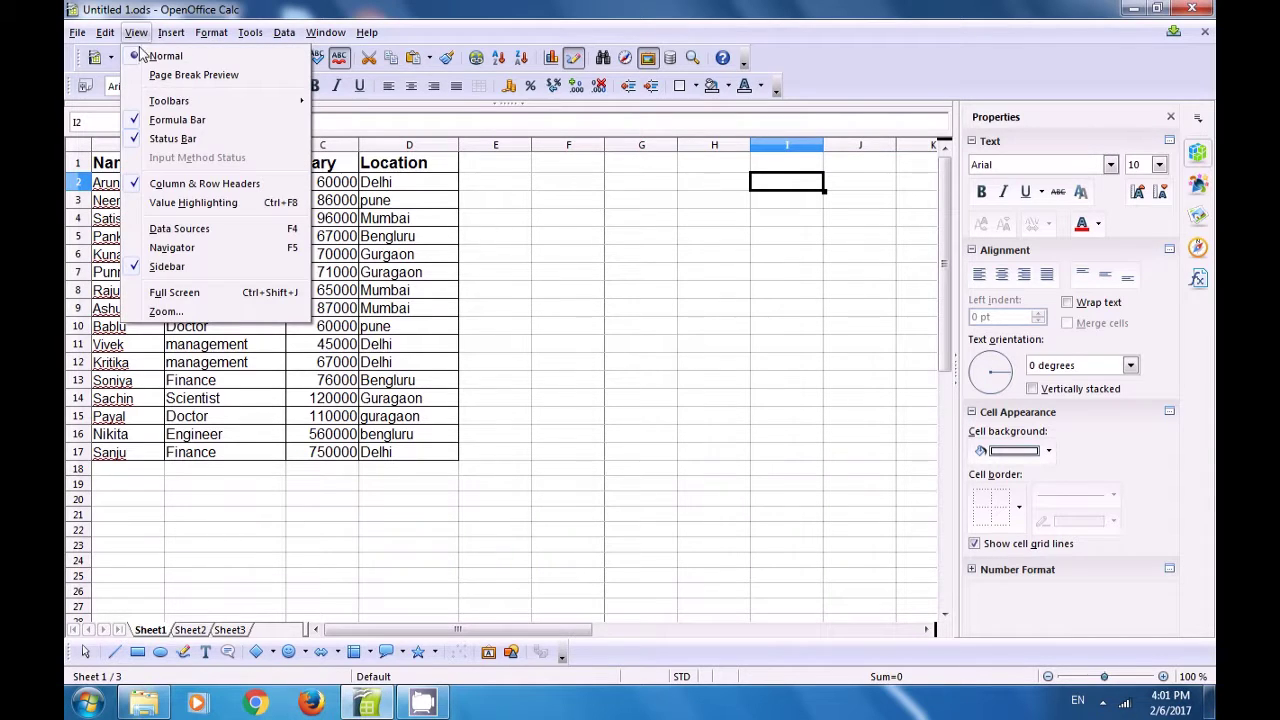
pyautogui.click(222, 294)
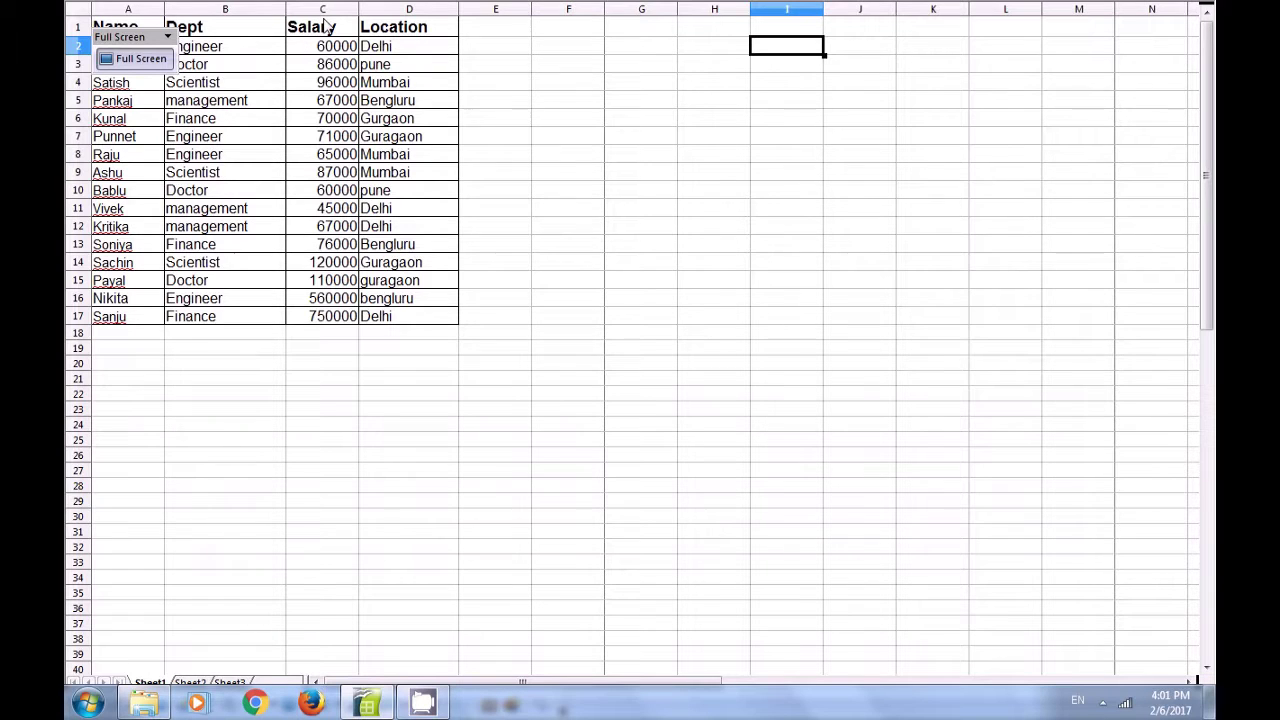
pyautogui.click(138, 58)
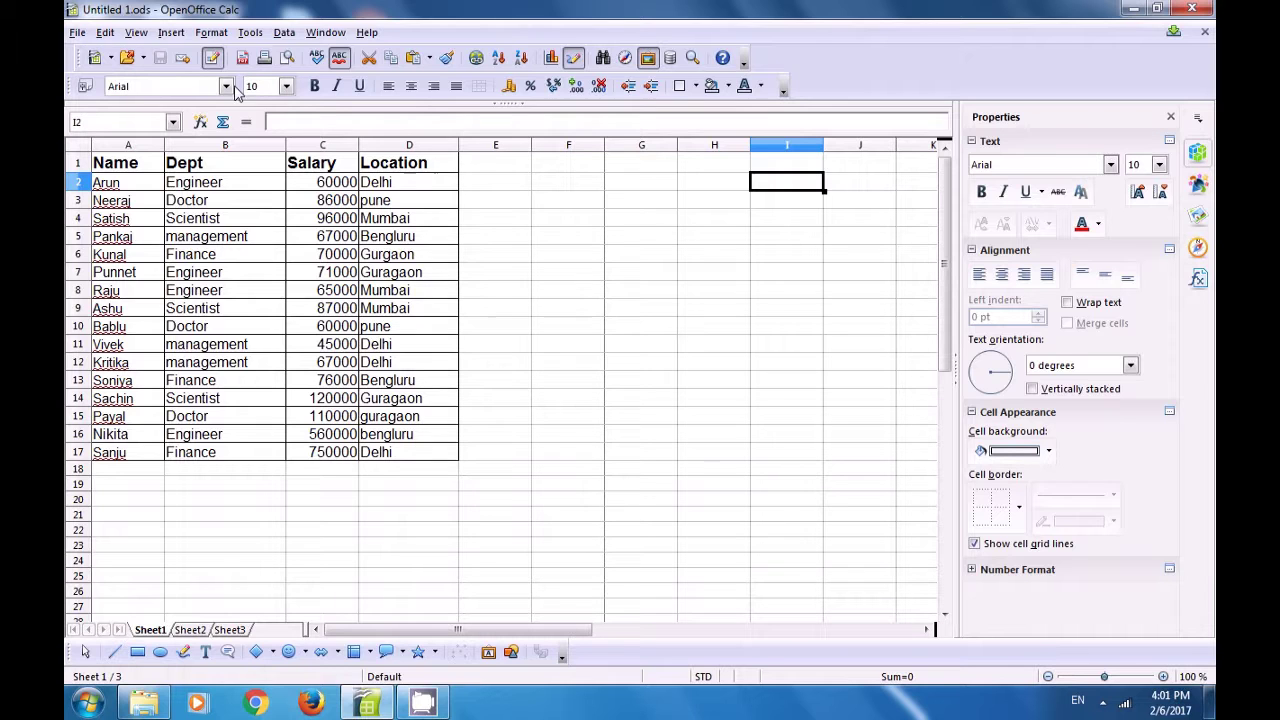
# Open the zoom settings and go through the factors Fit width and height, Fit width, 100 % and Variable.
pyautogui.click(138, 35)
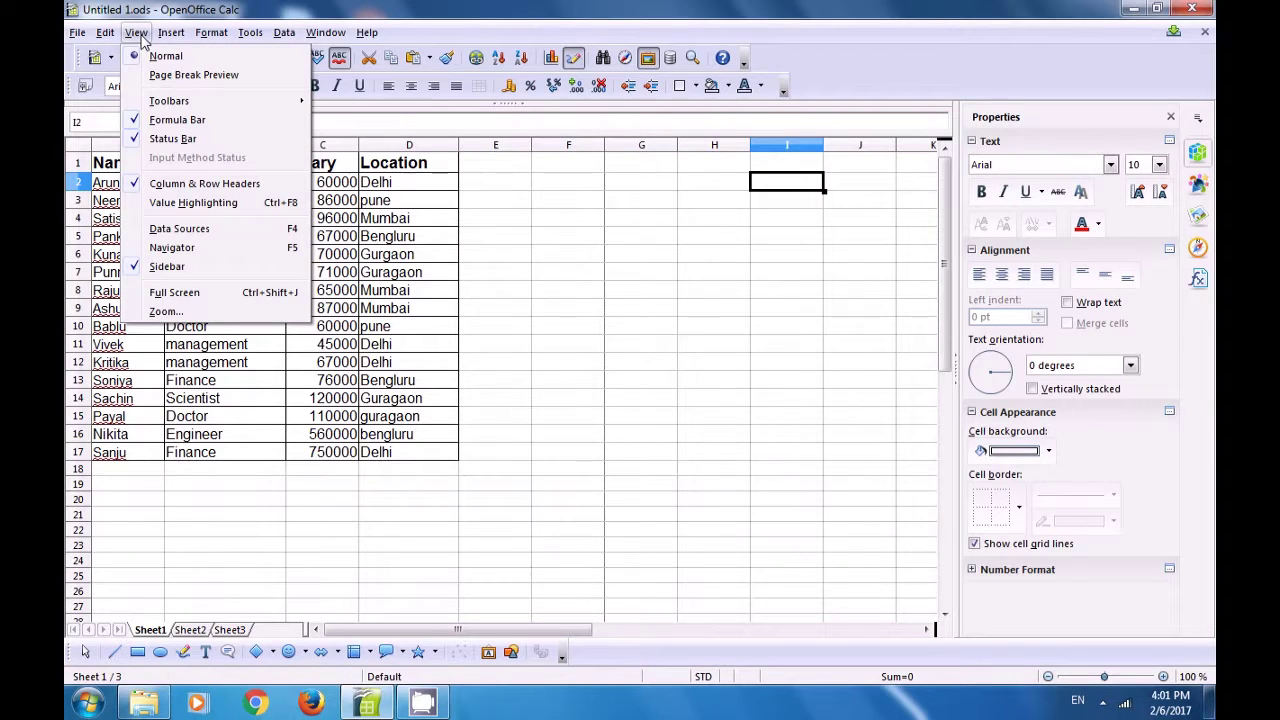
pyautogui.click(166, 311)
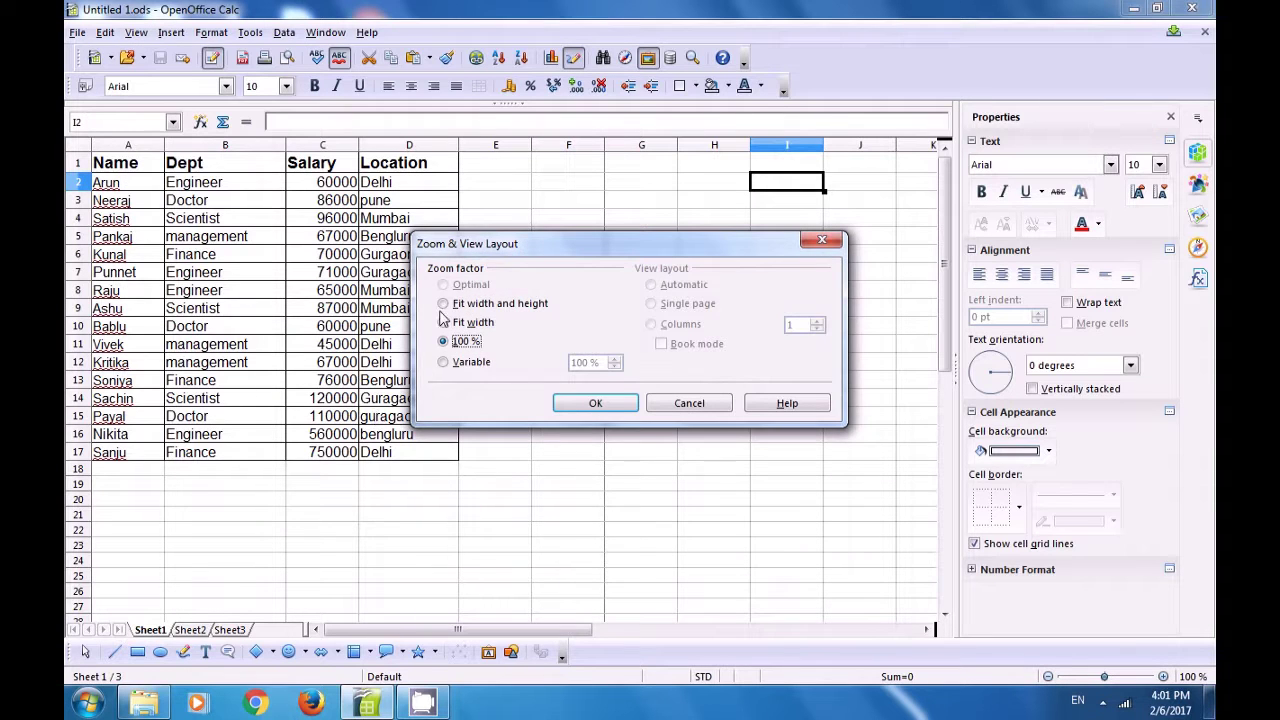
pyautogui.click(443, 303)
pyautogui.click(443, 342)
pyautogui.click(443, 362)
pyautogui.click(443, 323)
pyautogui.click(443, 303)
pyautogui.click(443, 342)
# Step the variable zoom factor up and down, and close the zoom settings without applying them.
pyautogui.click(445, 362)
pyautogui.click(614, 360)
pyautogui.click(614, 360)
pyautogui.click(614, 366)
pyautogui.click(614, 366)
pyautogui.click(822, 240)
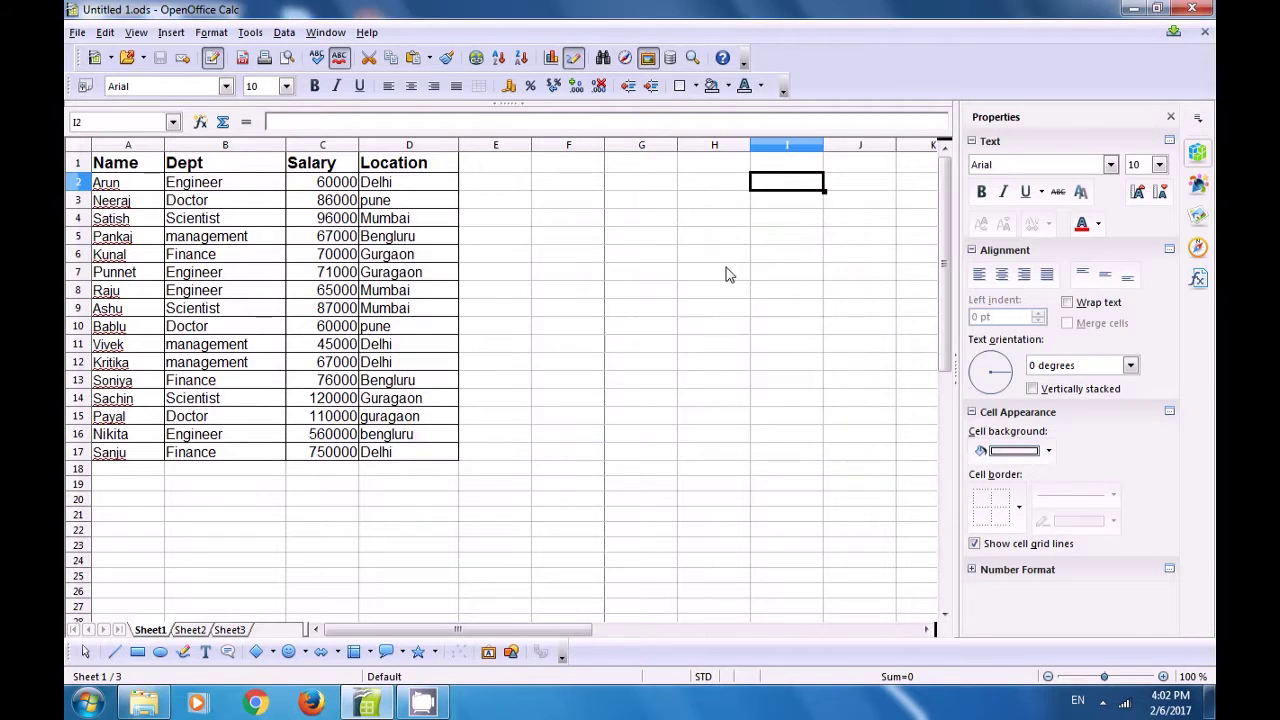
pyautogui.click(560, 289)
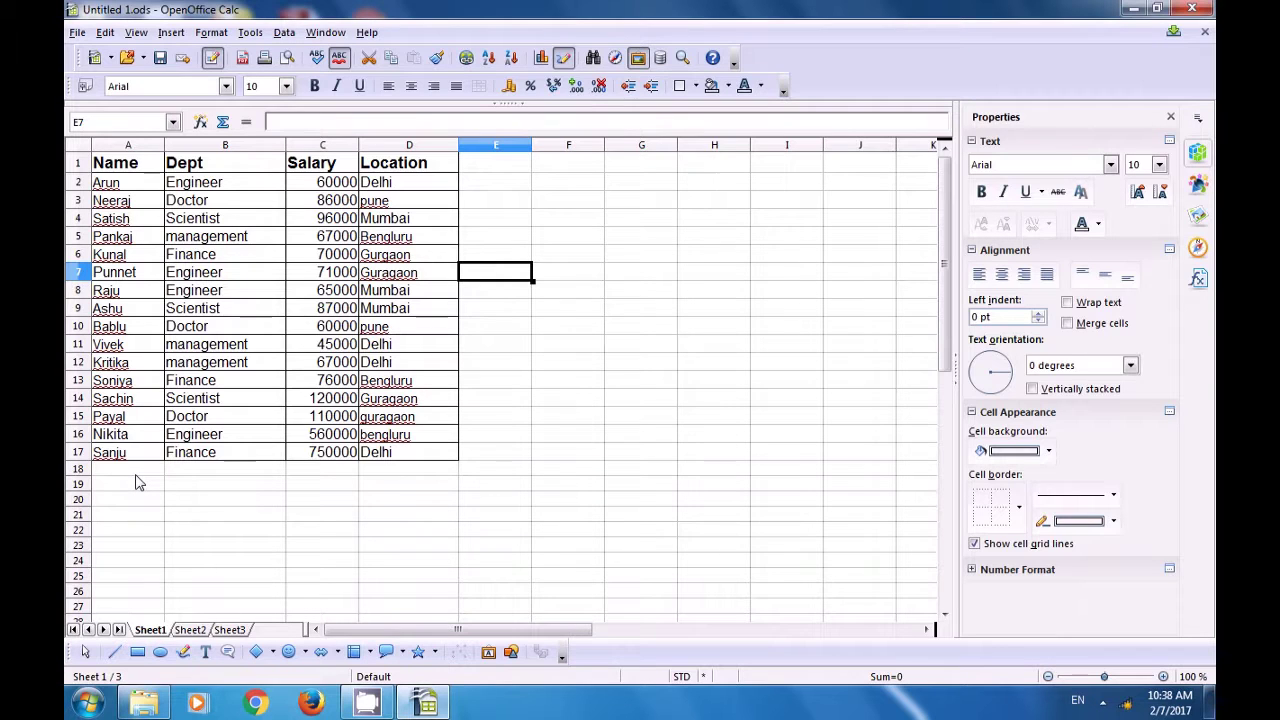
# Define the name compuiter1 for the employee table in cells A1:D17 of Sheet1.
pyautogui.moveTo(112, 166); pyautogui.dragTo(437, 468)
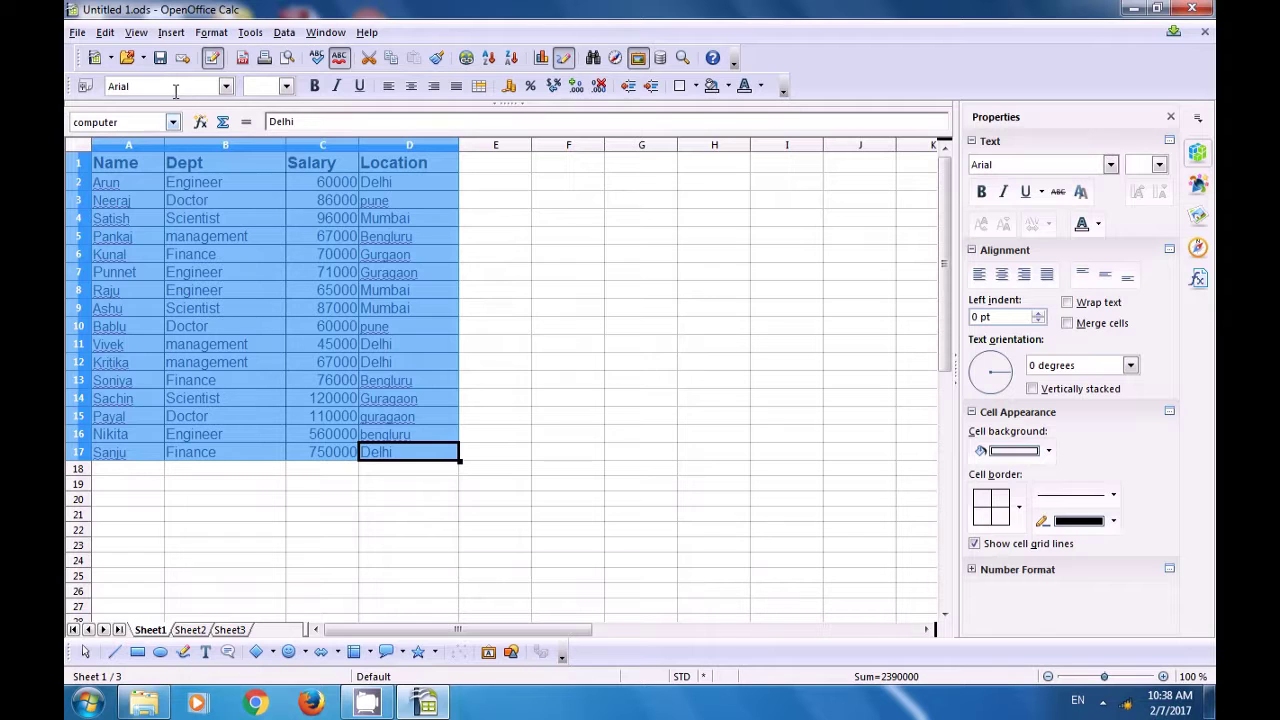
pyautogui.click(170, 33)
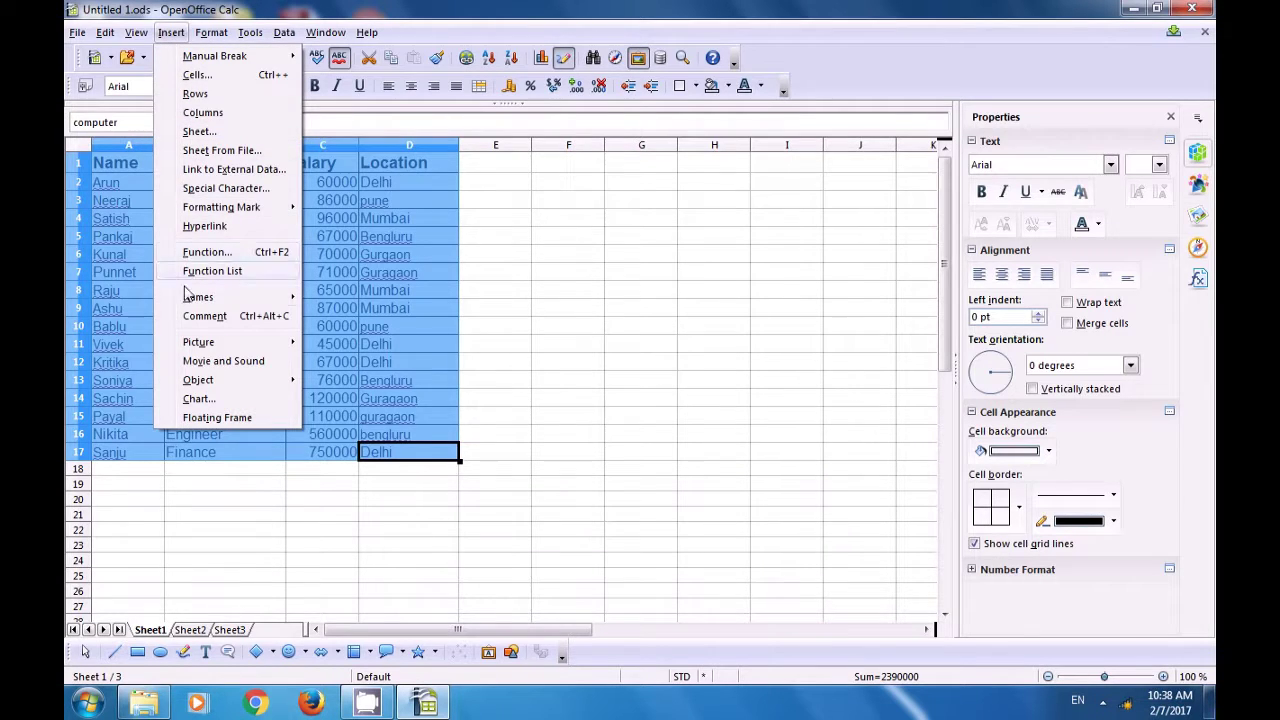
pyautogui.moveTo(195, 303)
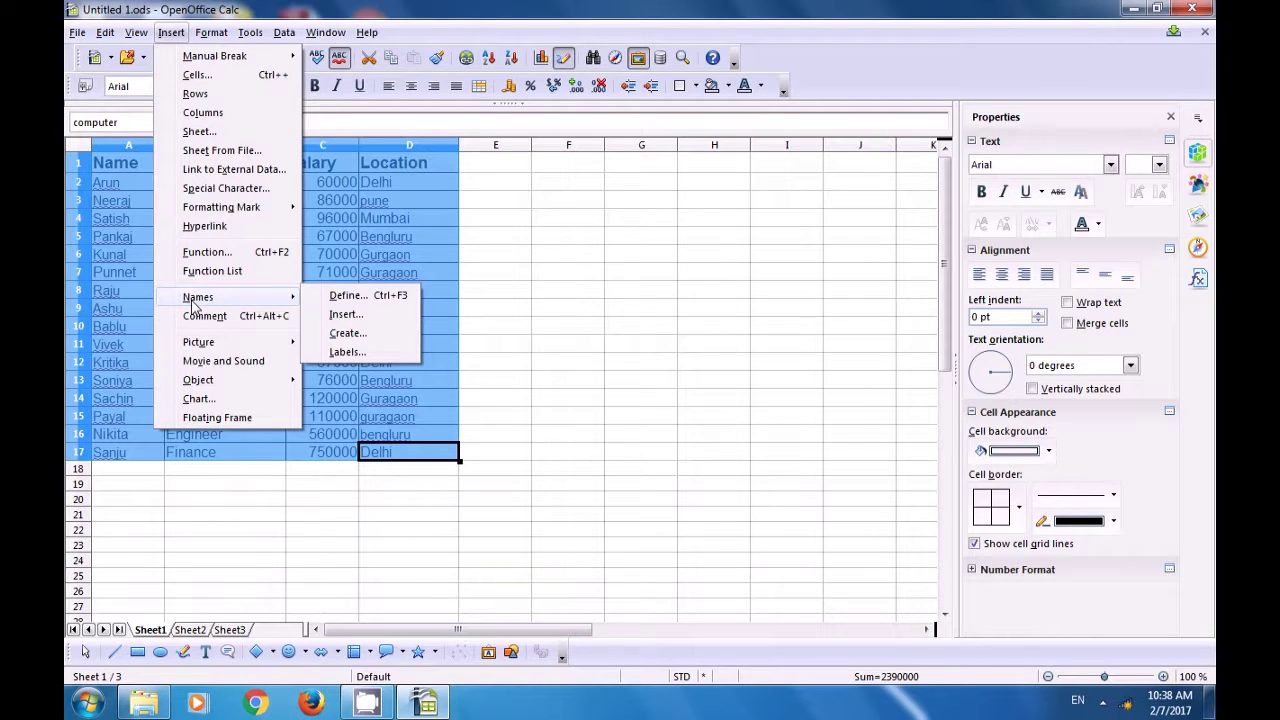
pyautogui.click(362, 297)
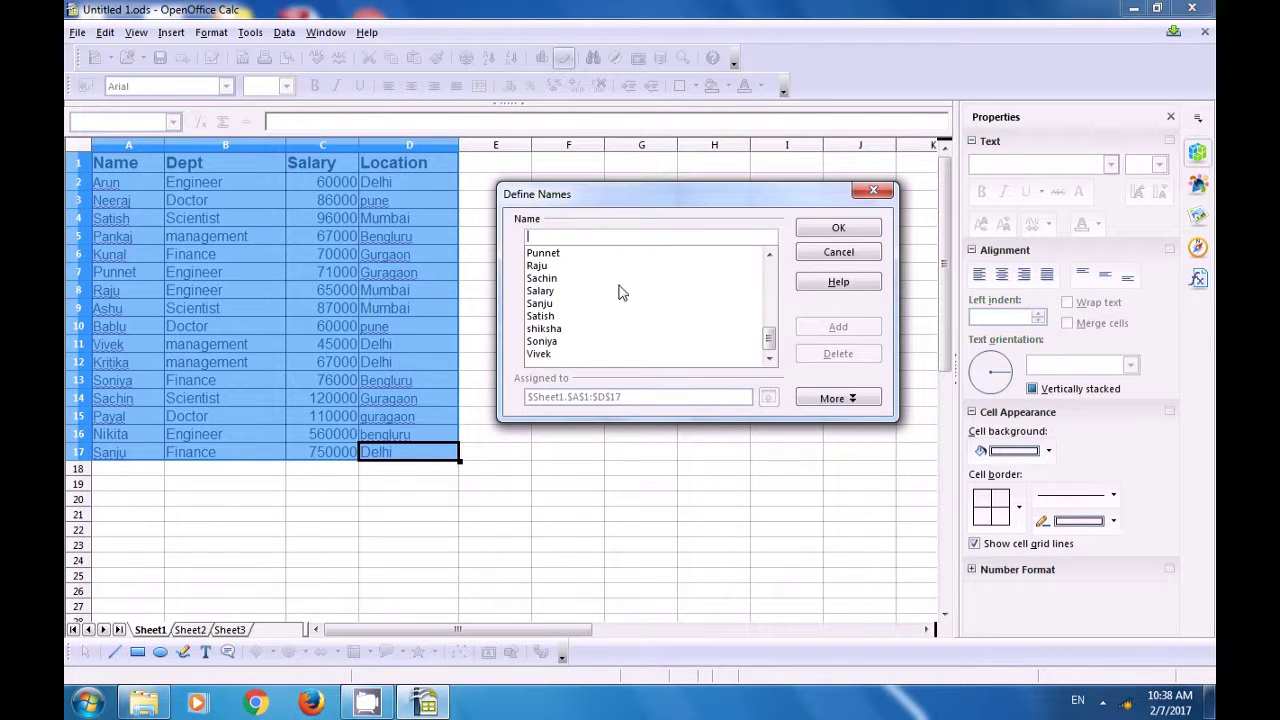
pyautogui.scroll(2, 610, 290)
pyautogui.scroll(5, 603, 281)
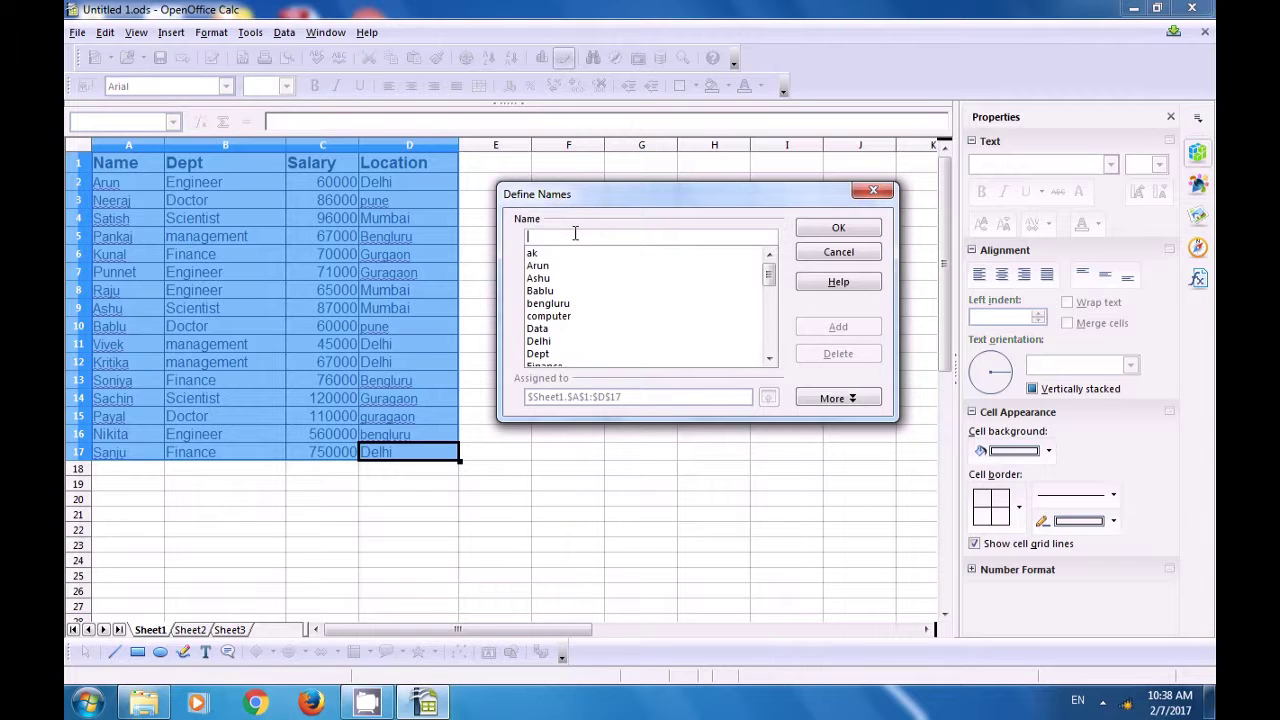
pyautogui.write('co')
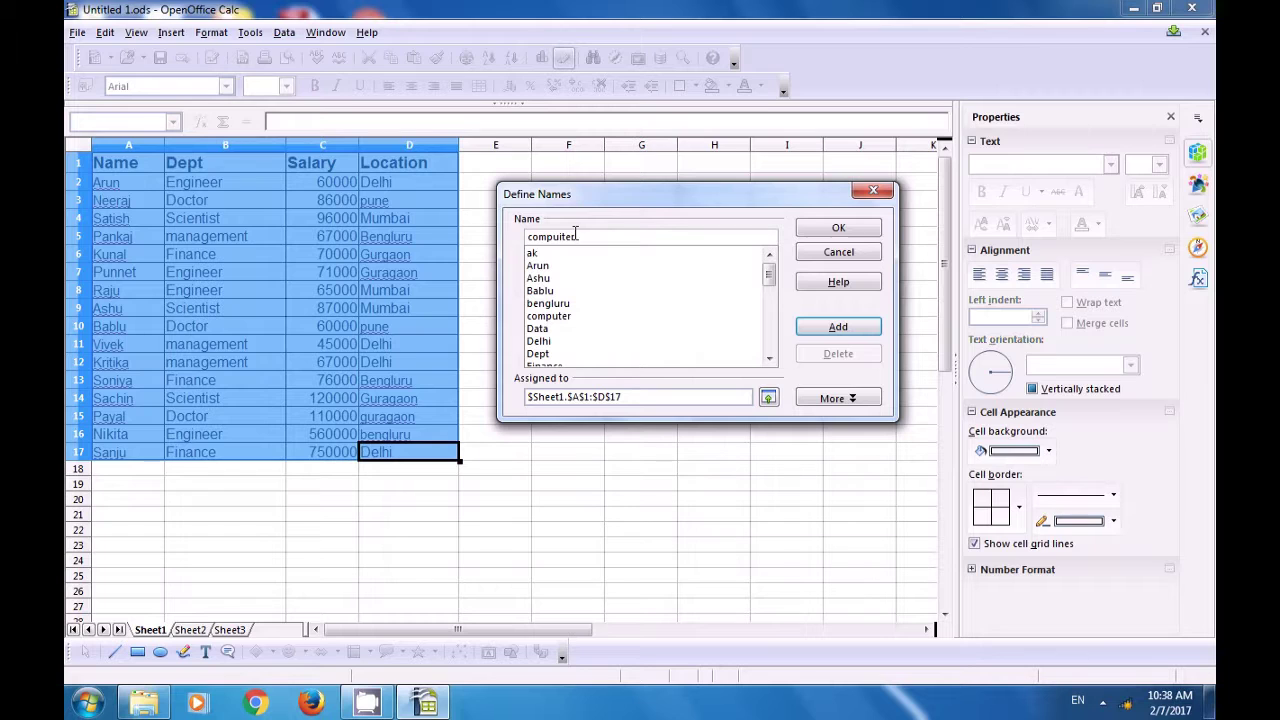
pyautogui.write('mputer1')
pyautogui.click(832, 329)
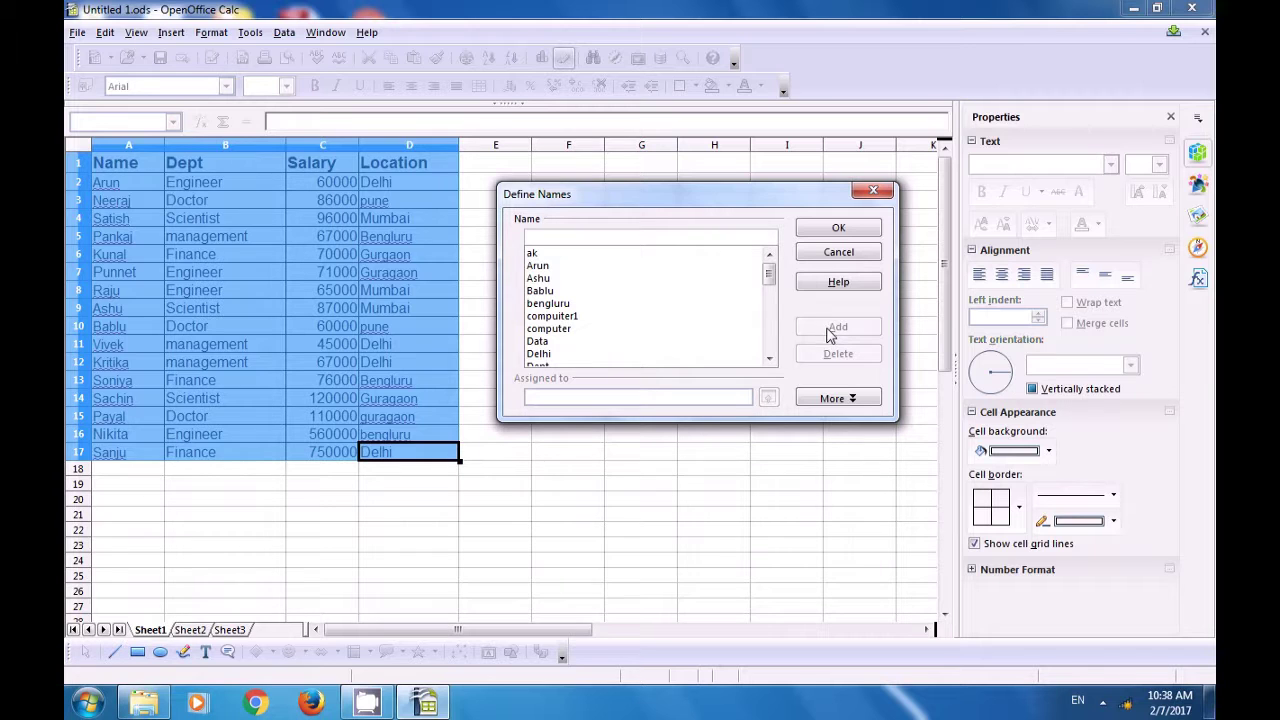
pyautogui.click(838, 229)
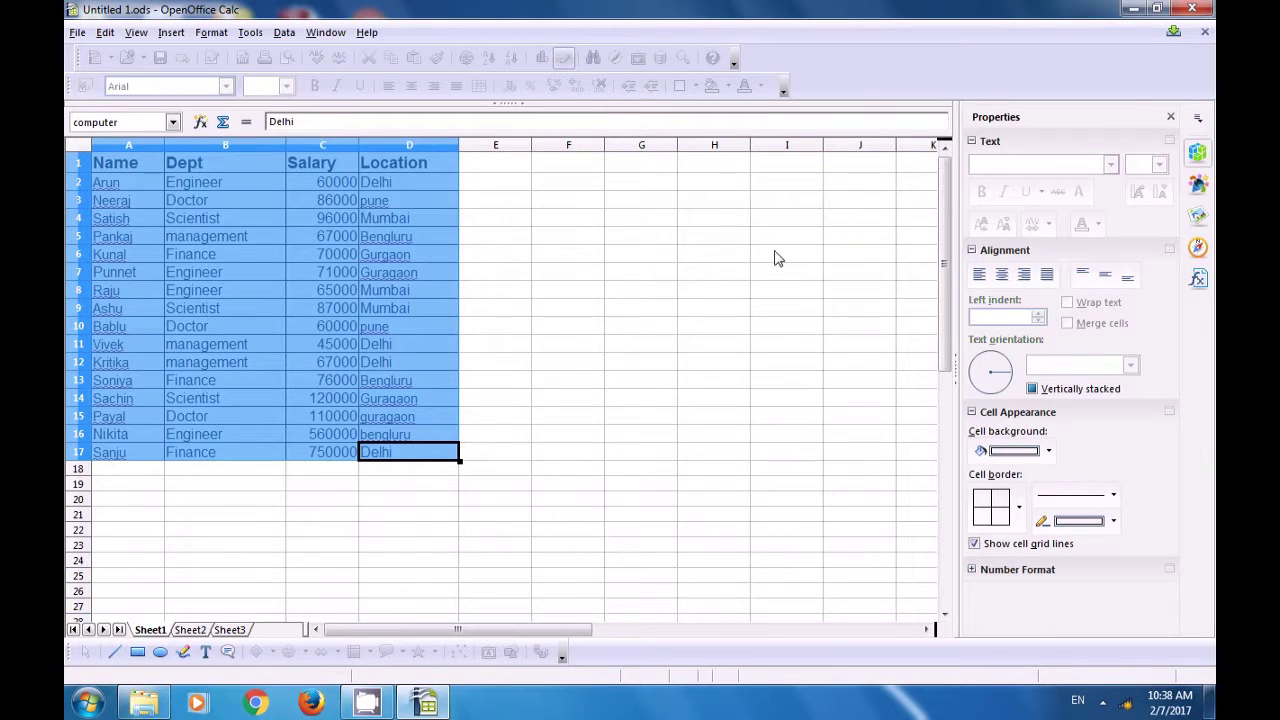
pyautogui.click(618, 256)
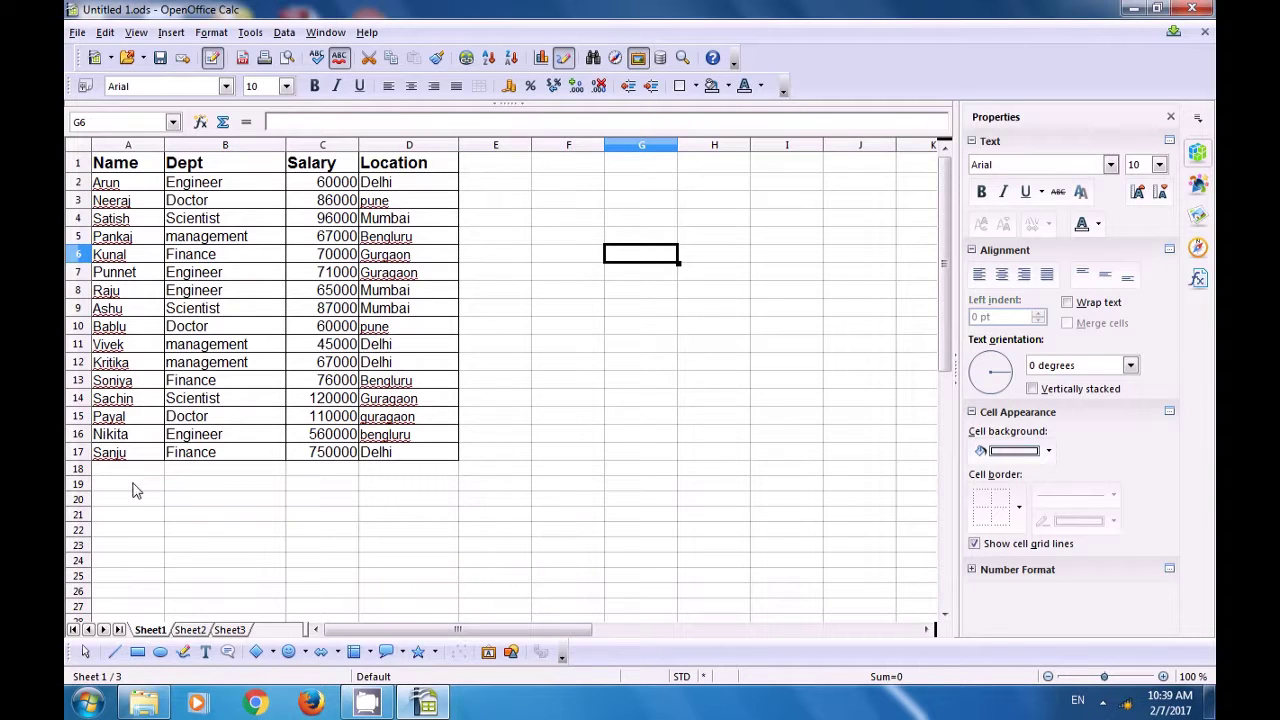
pyautogui.click(196, 630)
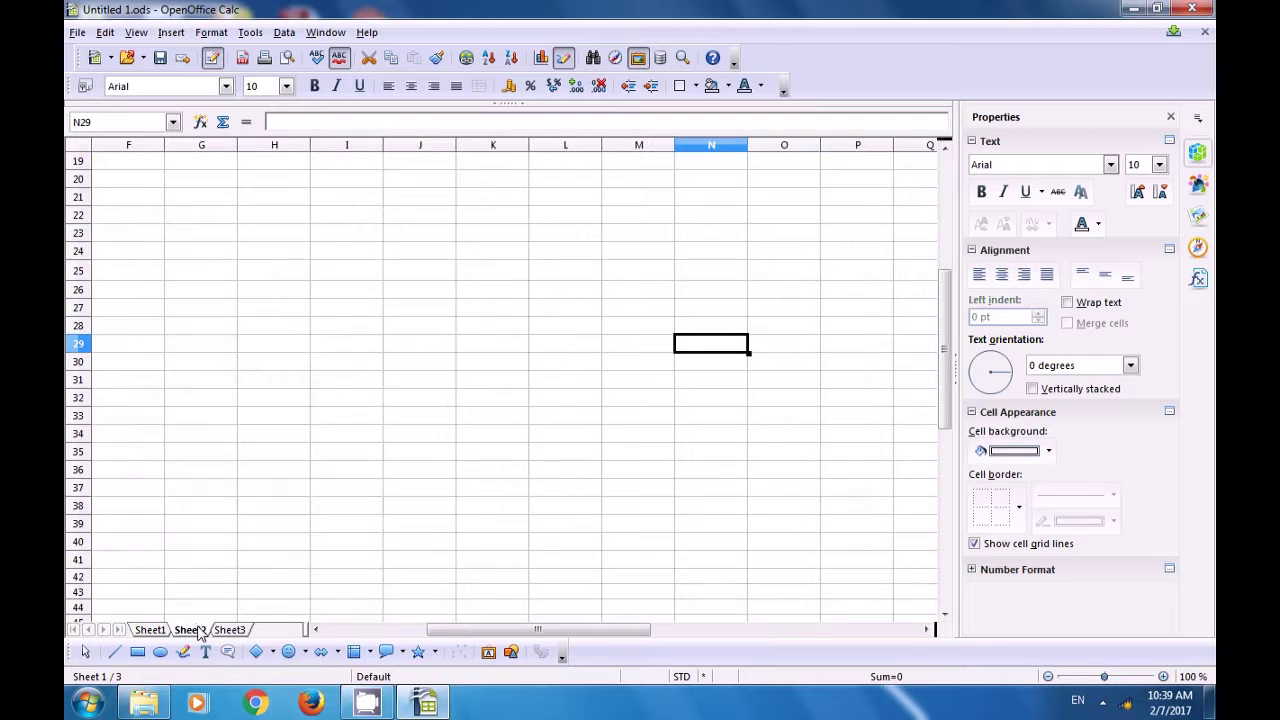
pyautogui.scroll(6, 140, 210)
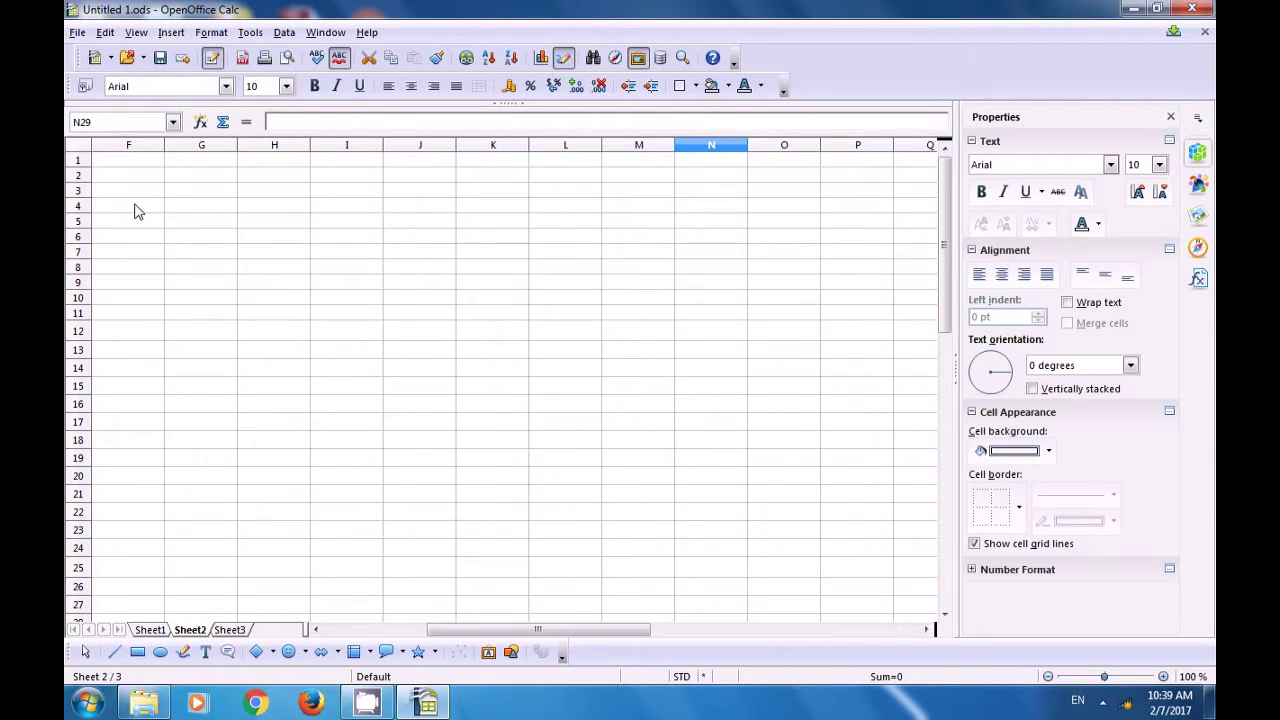
pyautogui.click(140, 168)
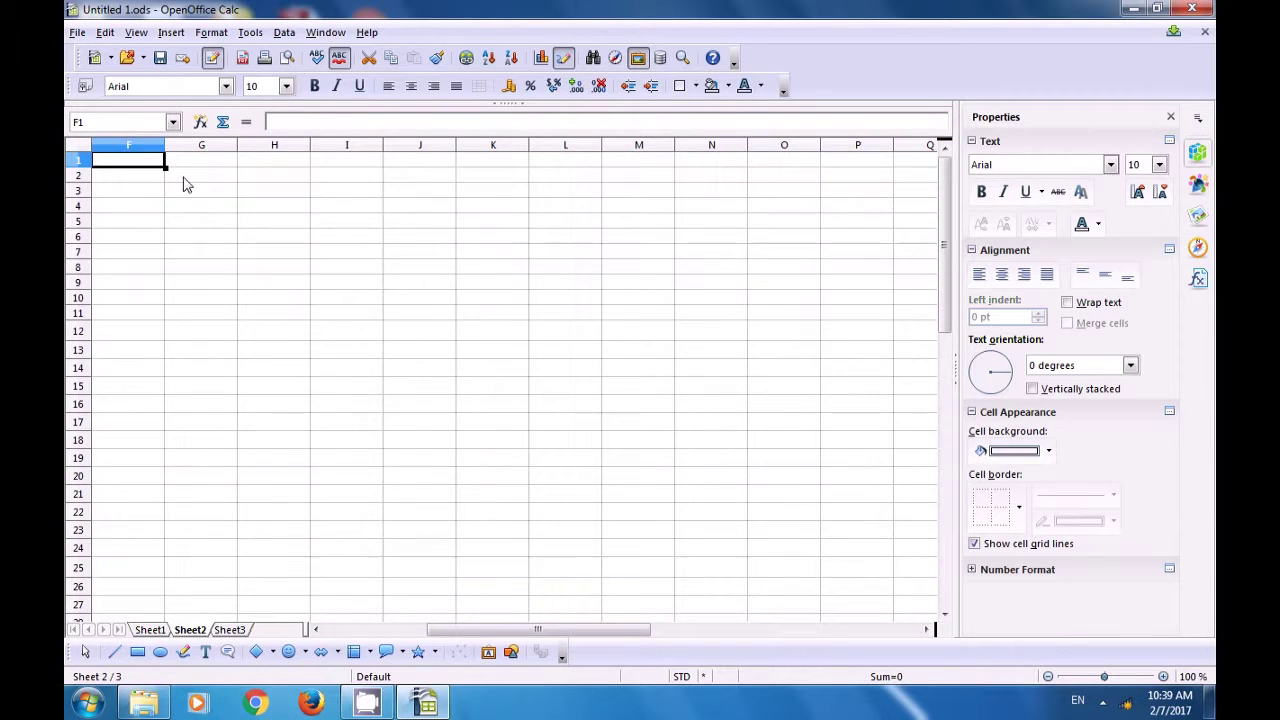
pyautogui.click(394, 191)
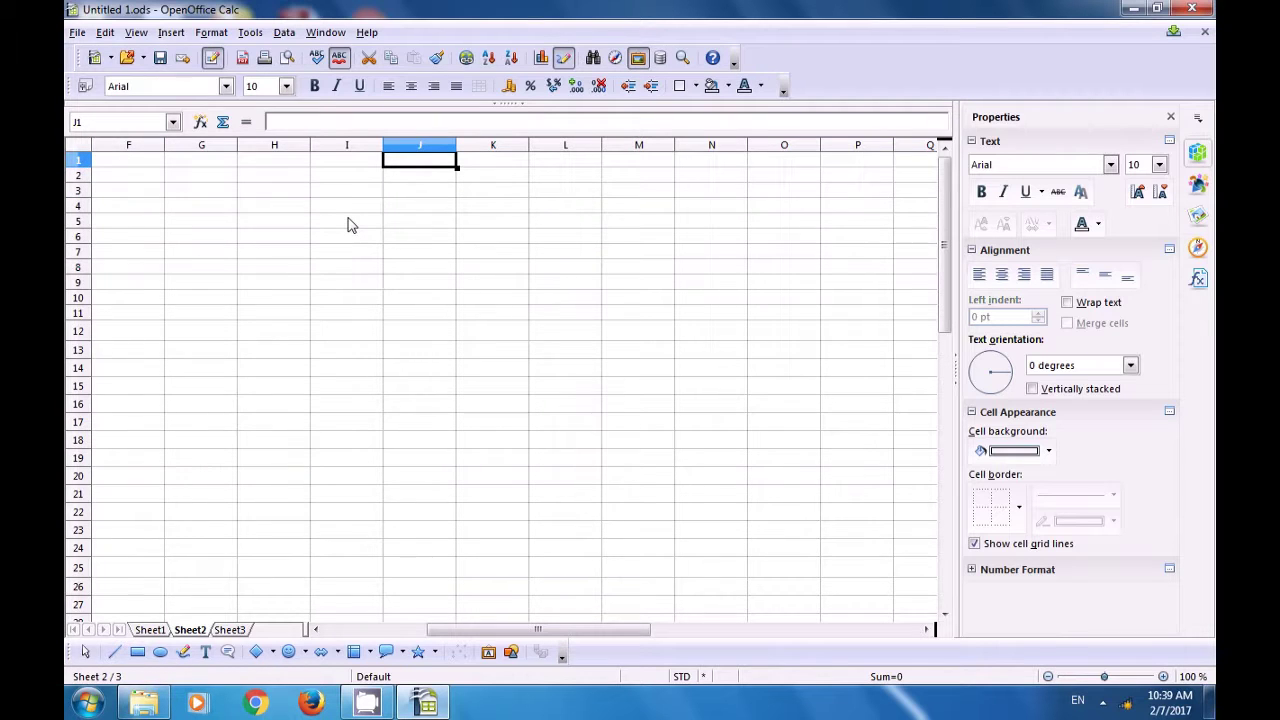
pyautogui.click(169, 38)
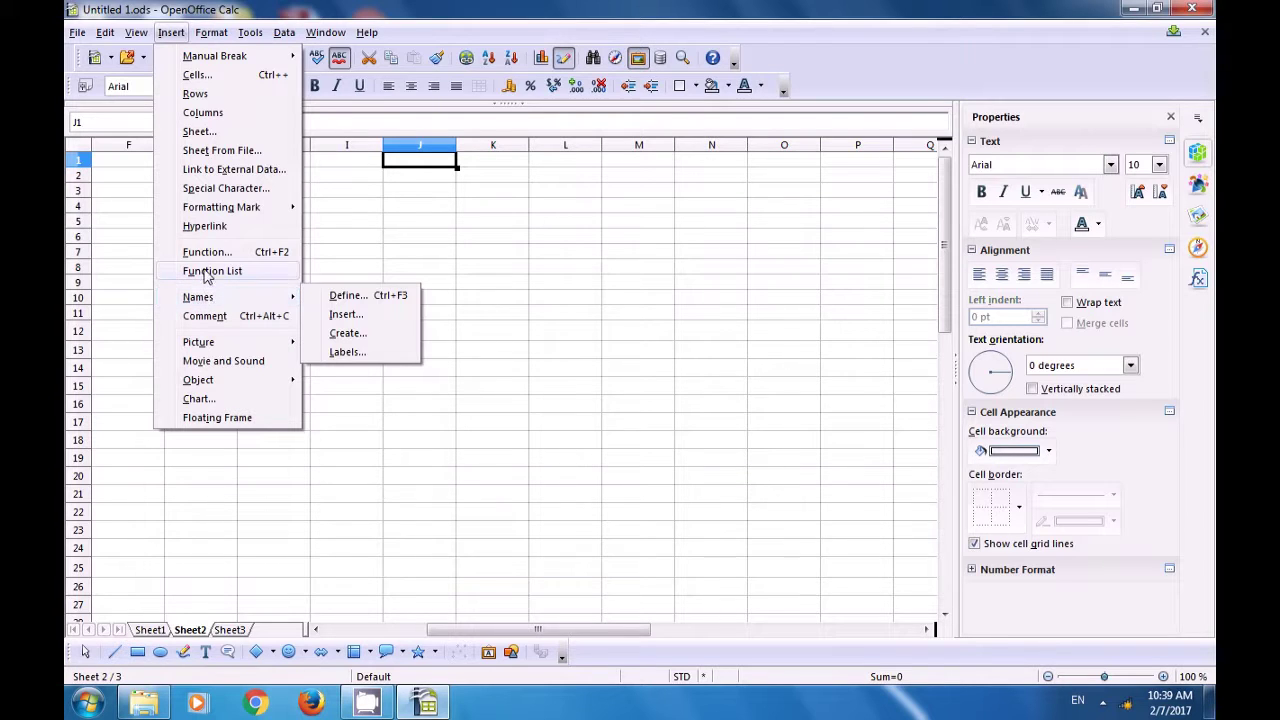
pyautogui.click(205, 176)
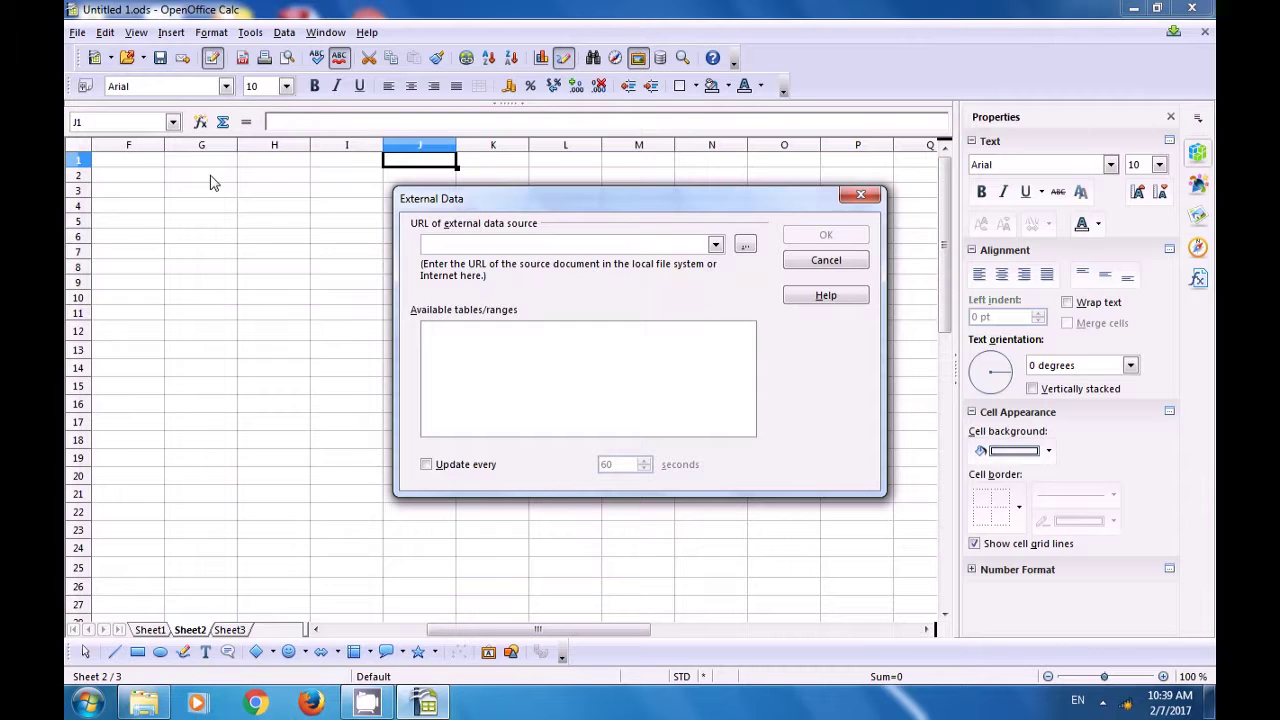
pyautogui.click(715, 245)
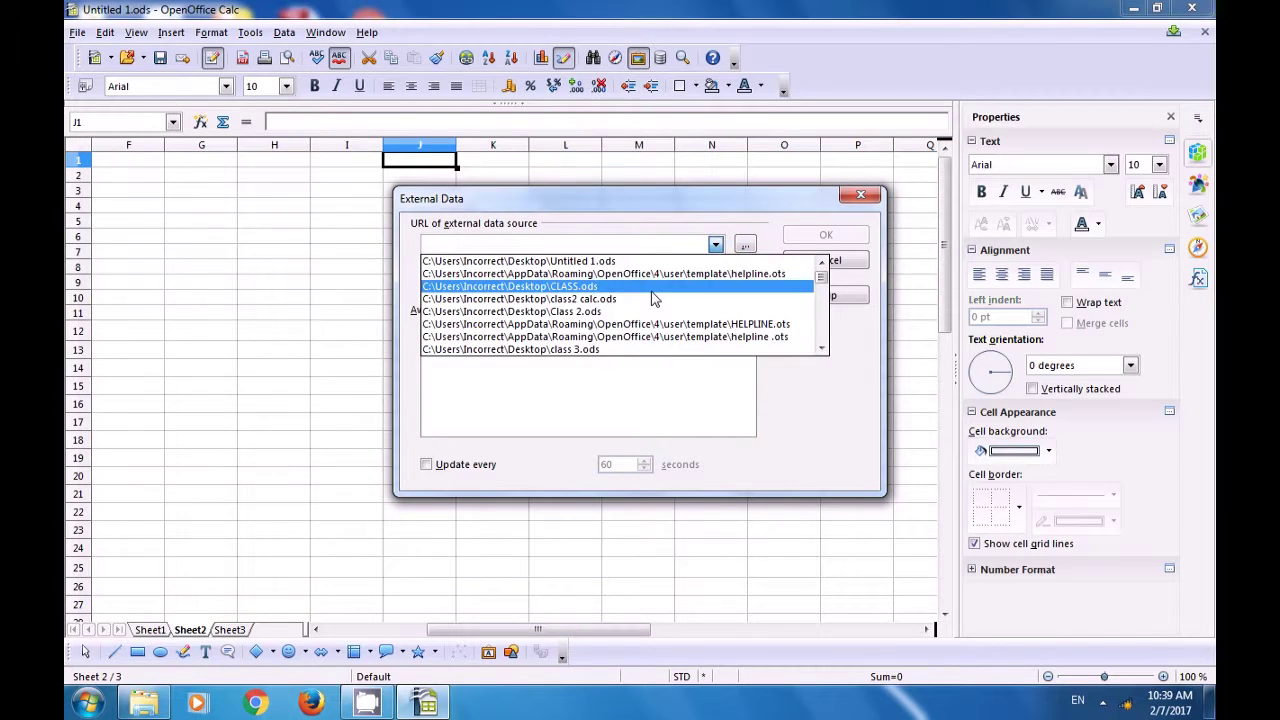
pyautogui.click(593, 262)
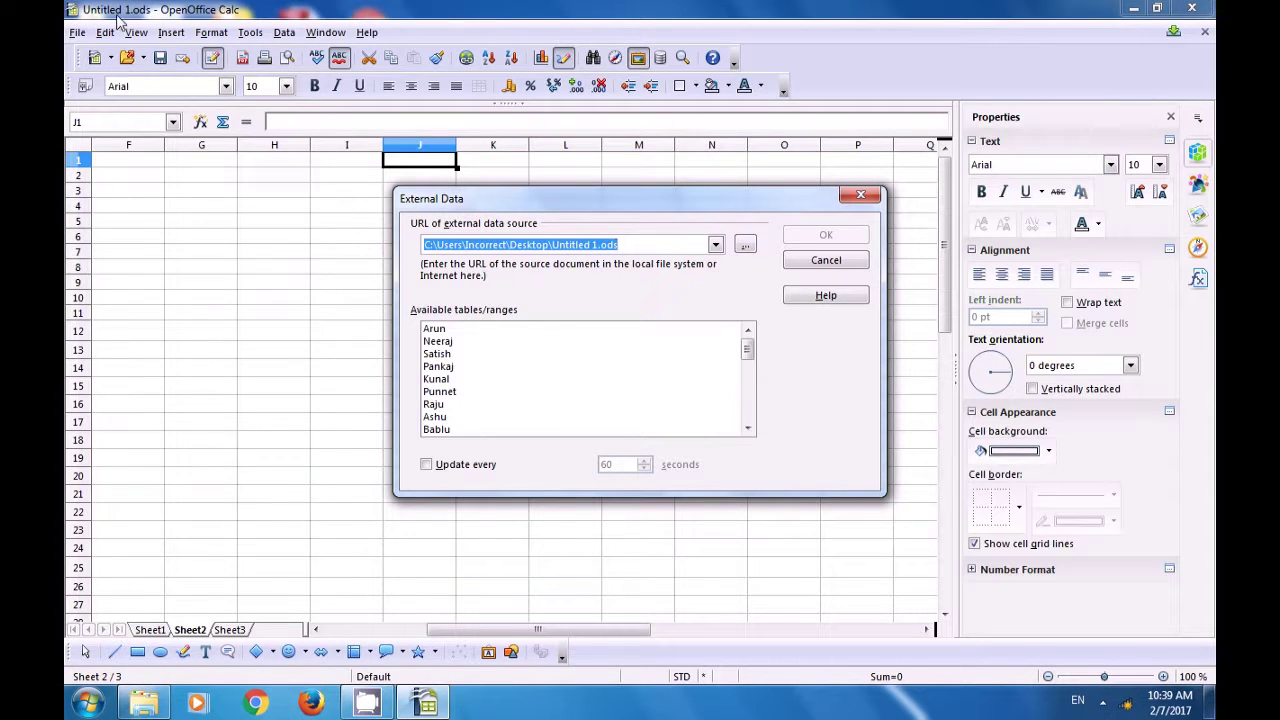
pyautogui.click(437, 334)
pyautogui.scroll(-7, 455, 360)
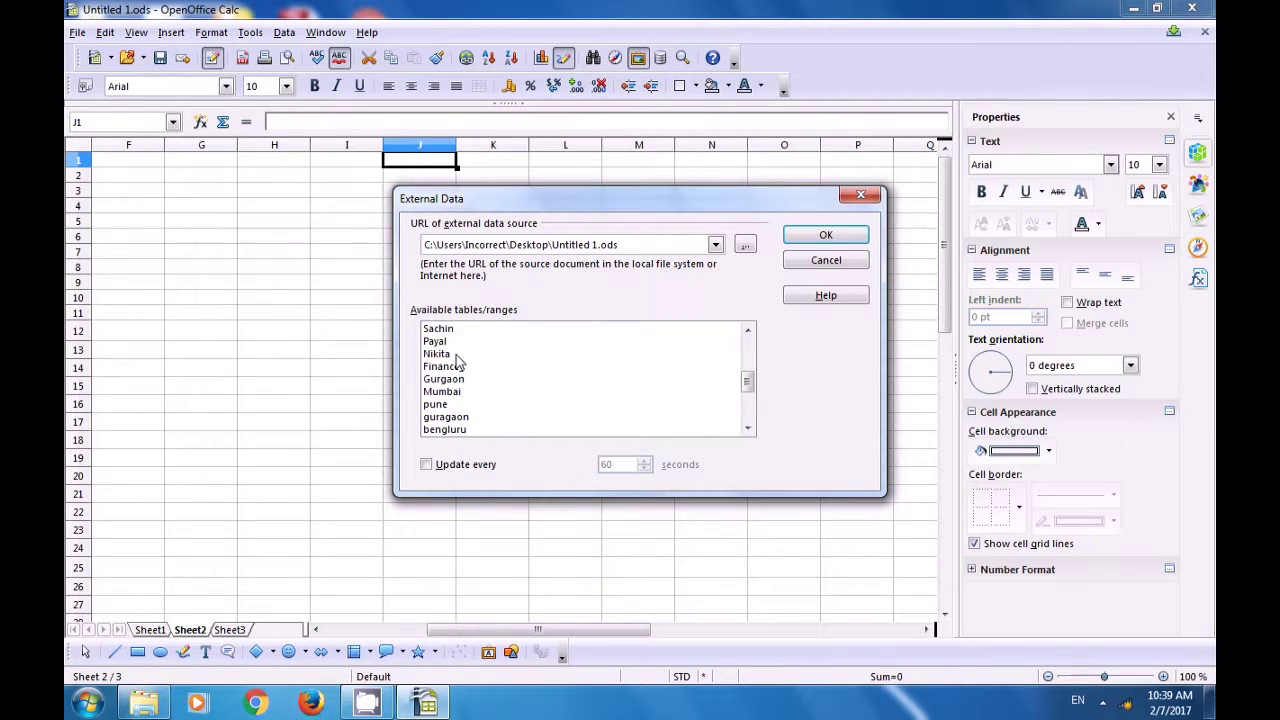
pyautogui.scroll(-1, 455, 369)
pyautogui.scroll(3, 455, 375)
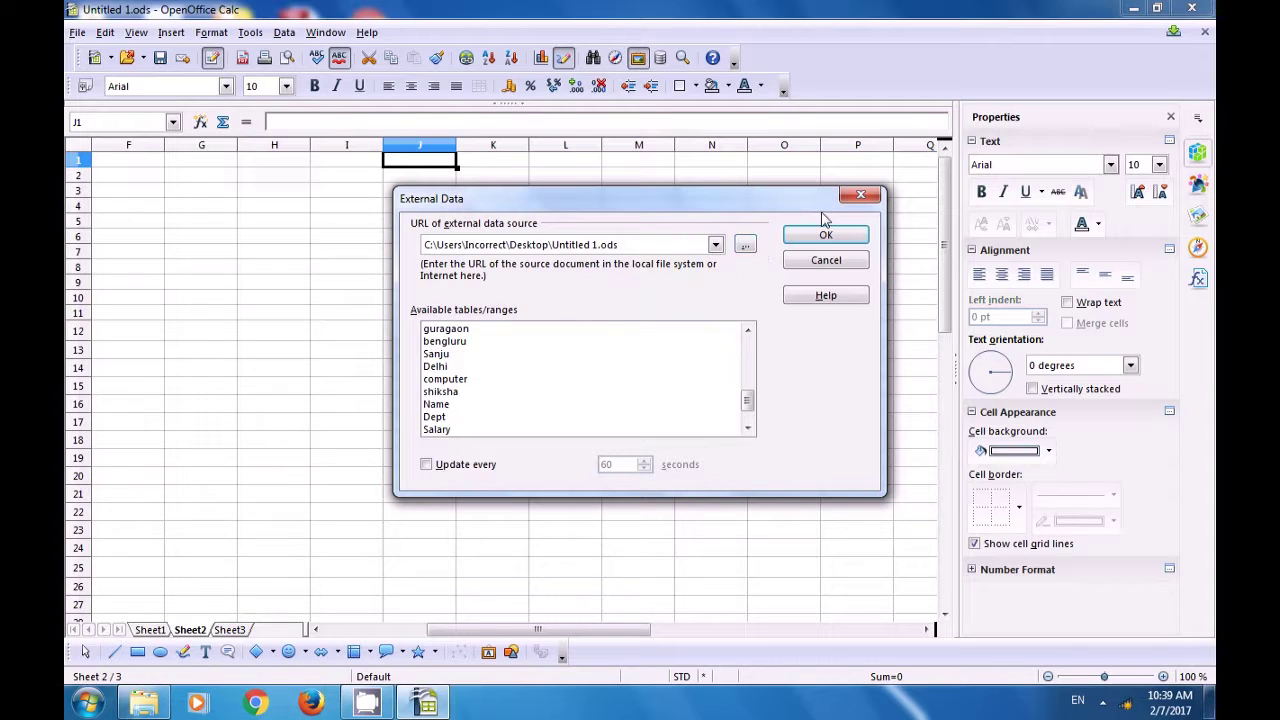
pyautogui.click(860, 194)
pyautogui.click(533, 242)
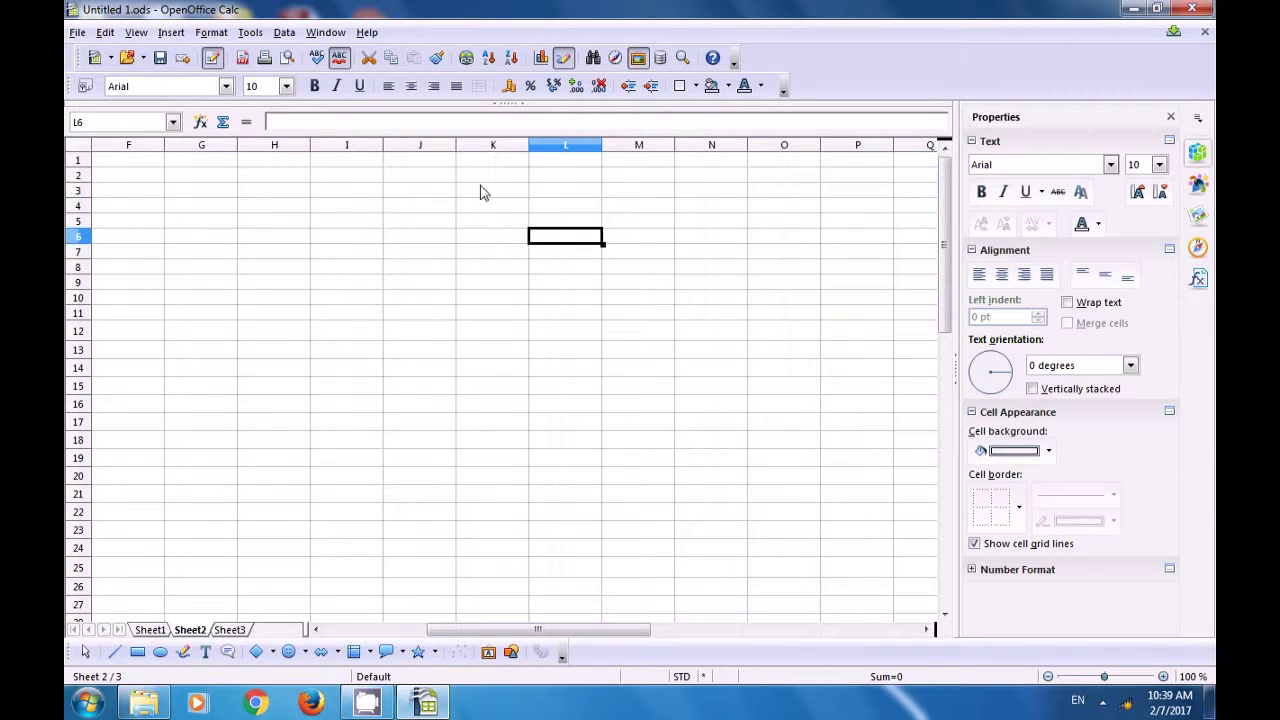
# Close the spreadsheet with its changes saved, reopen Untitled 1 from the desktop, dismiss the link update and show Sheet1.
pyautogui.click(1194, 9)
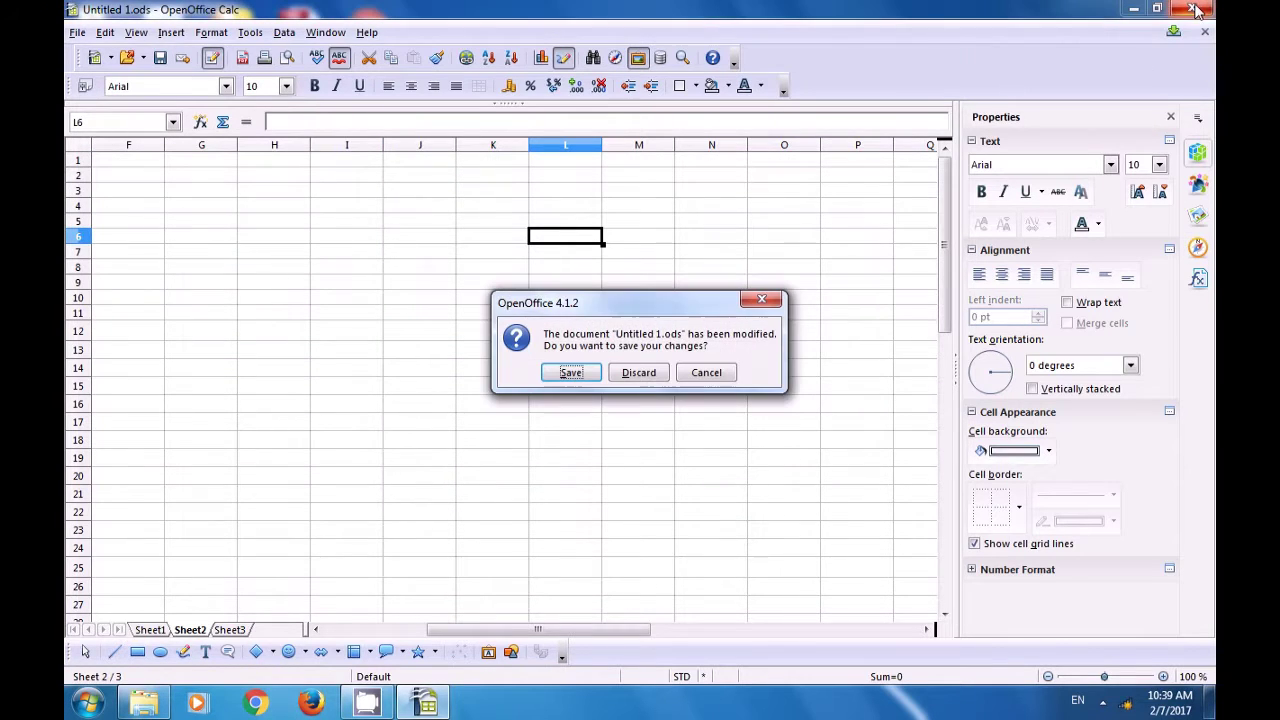
pyautogui.click(562, 374)
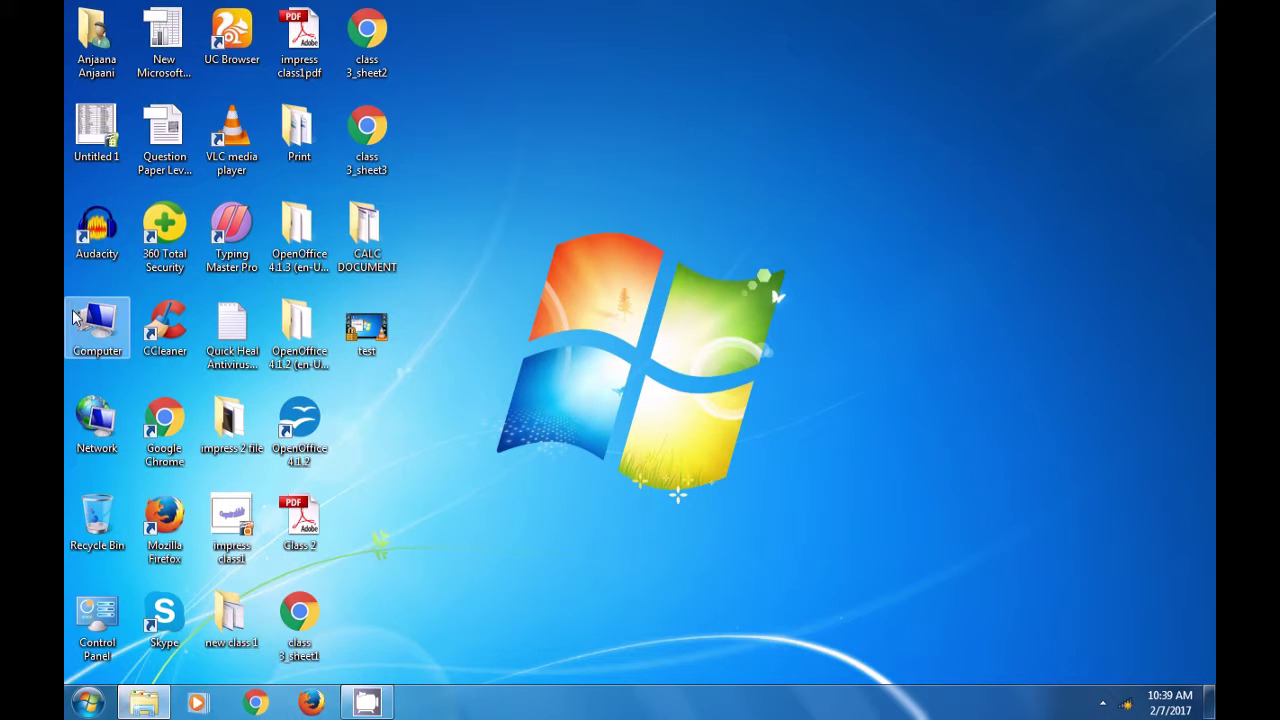
pyautogui.click(84, 134)
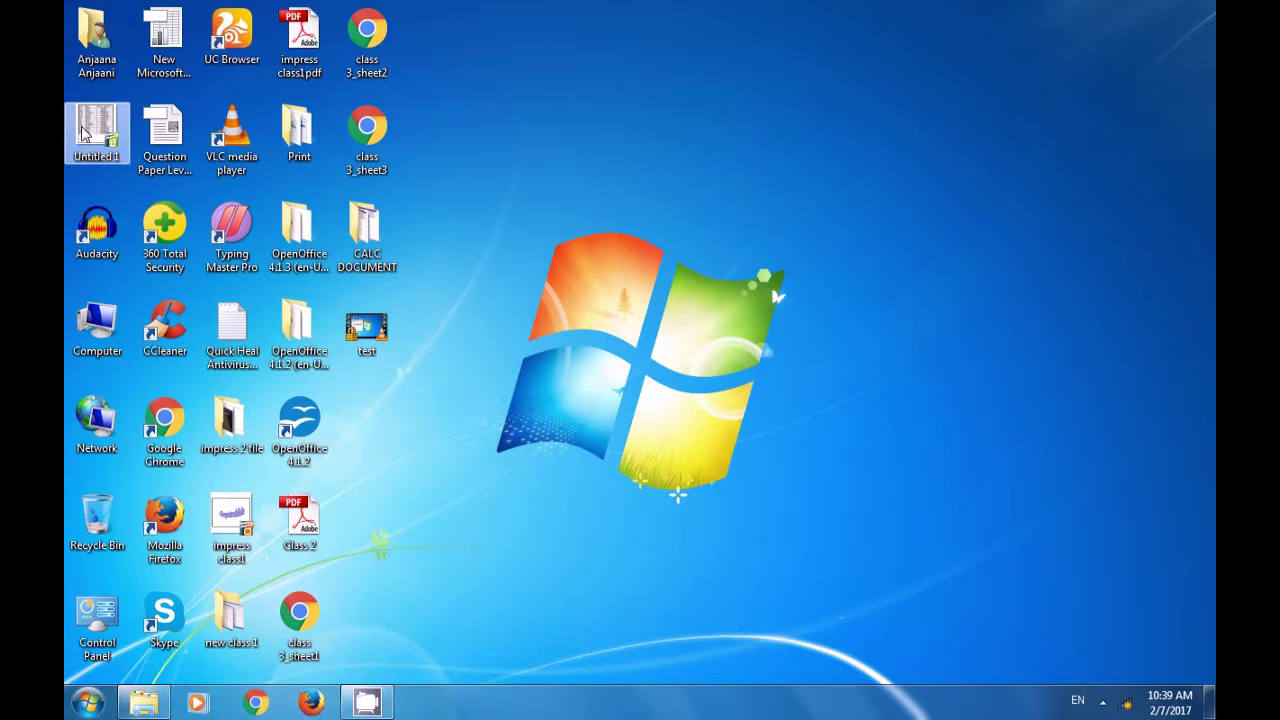
pyautogui.doubleClick(84, 134)
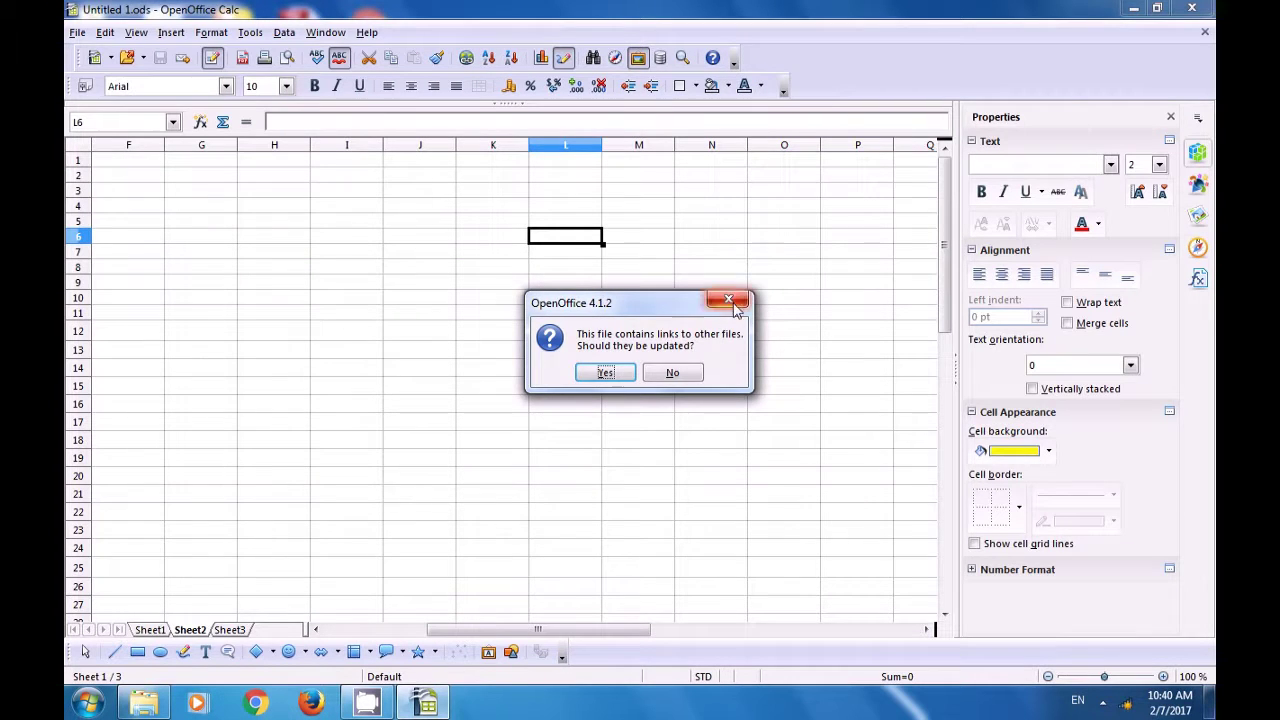
pyautogui.click(728, 299)
pyautogui.click(150, 630)
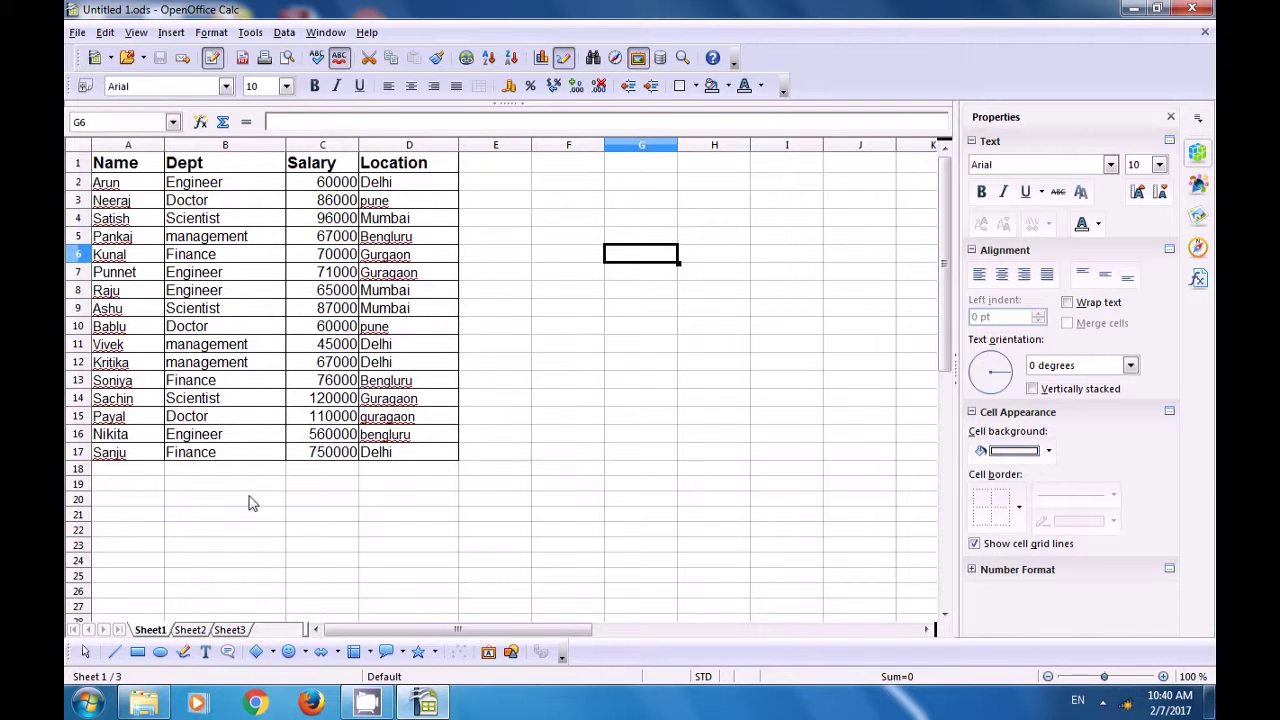
# Start linking external data at cell J1 of Sheet2, with Untitled 1.ods from the desktop as the source.
pyautogui.click(192, 630)
pyautogui.click(537, 166)
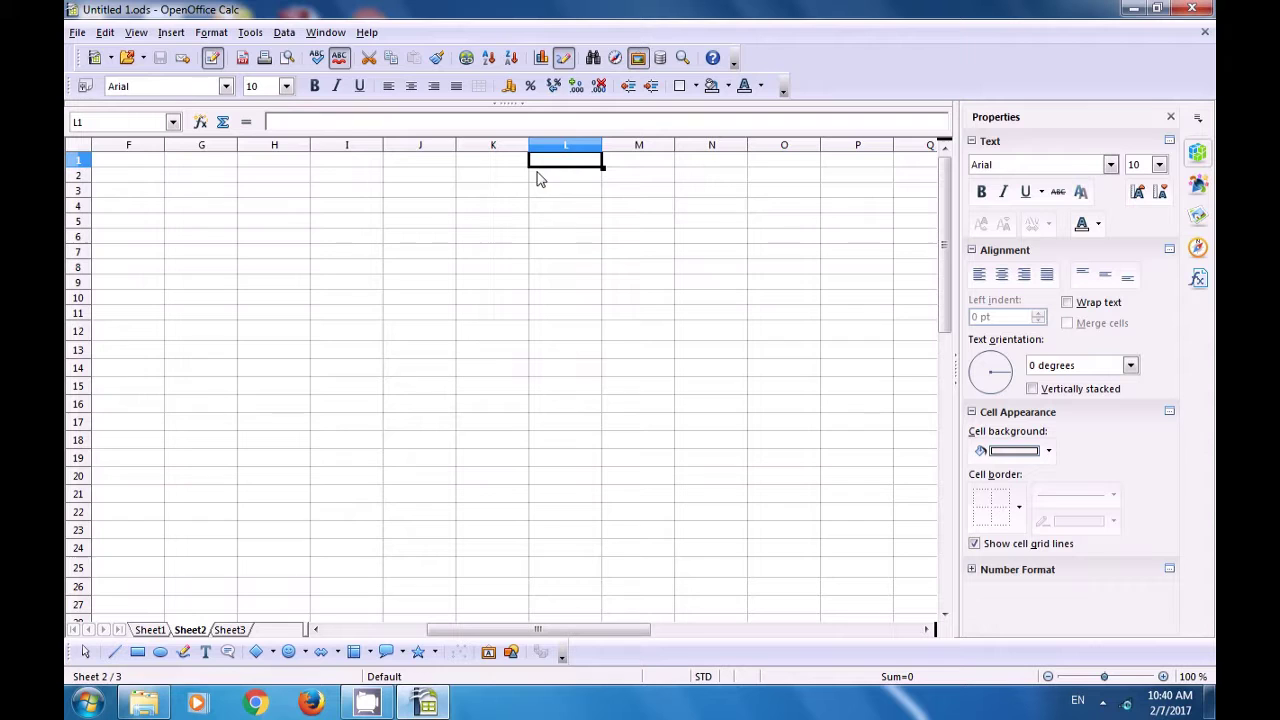
pyautogui.click(436, 164)
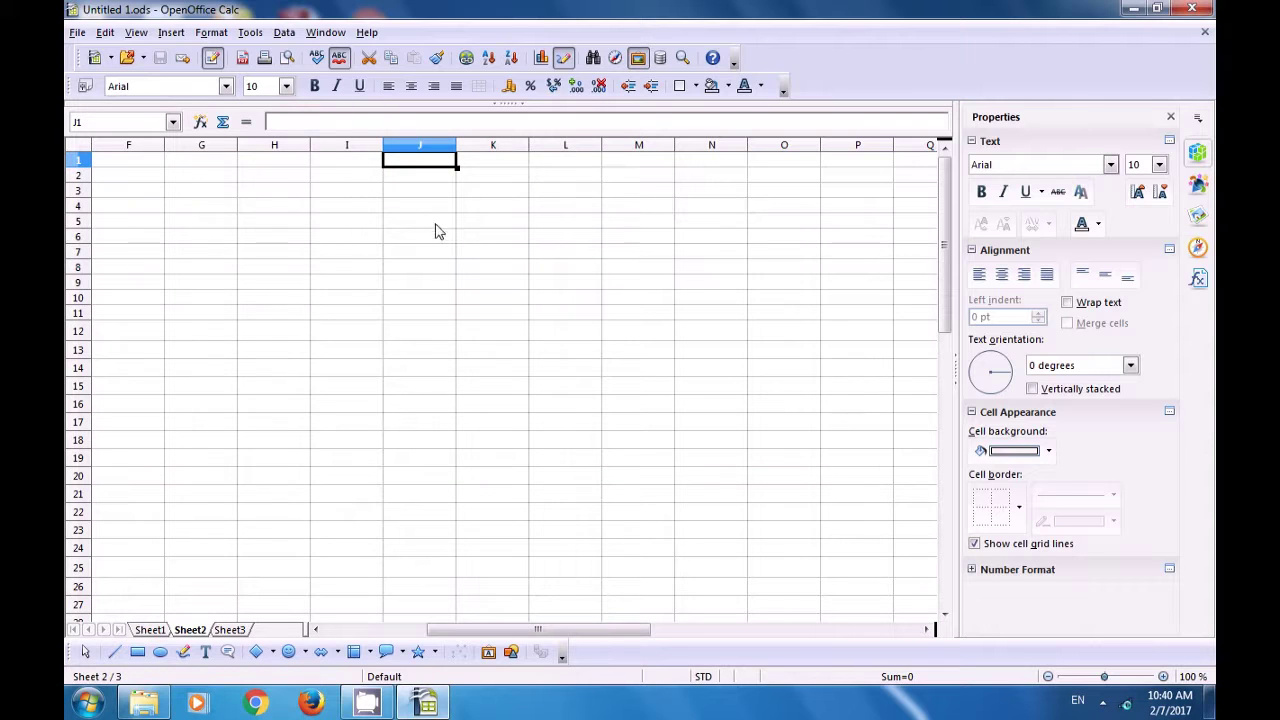
pyautogui.click(172, 33)
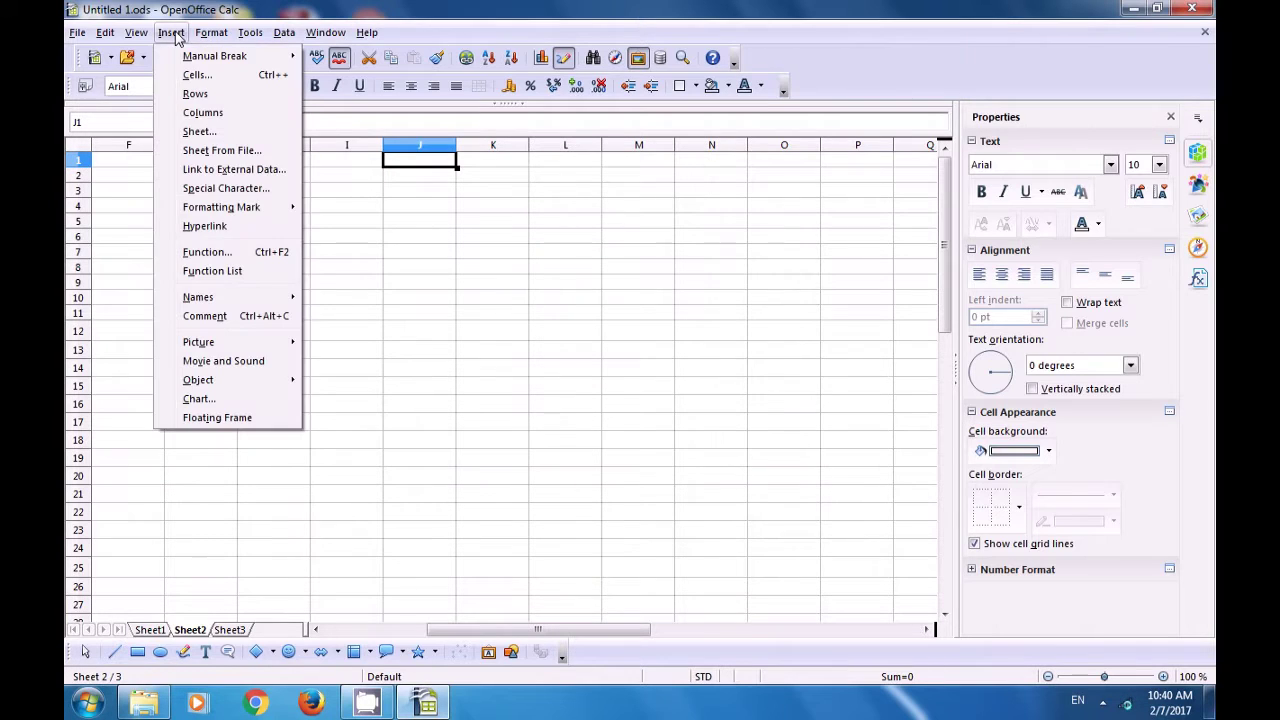
pyautogui.click(202, 170)
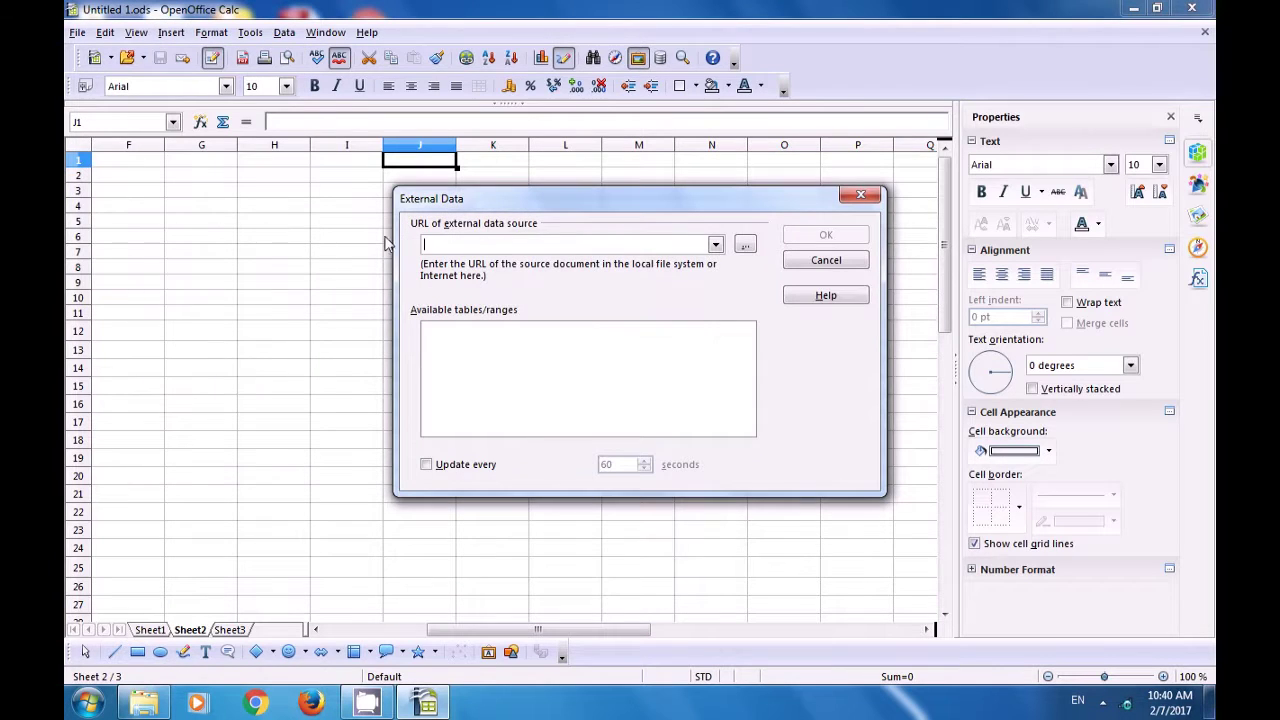
pyautogui.click(716, 245)
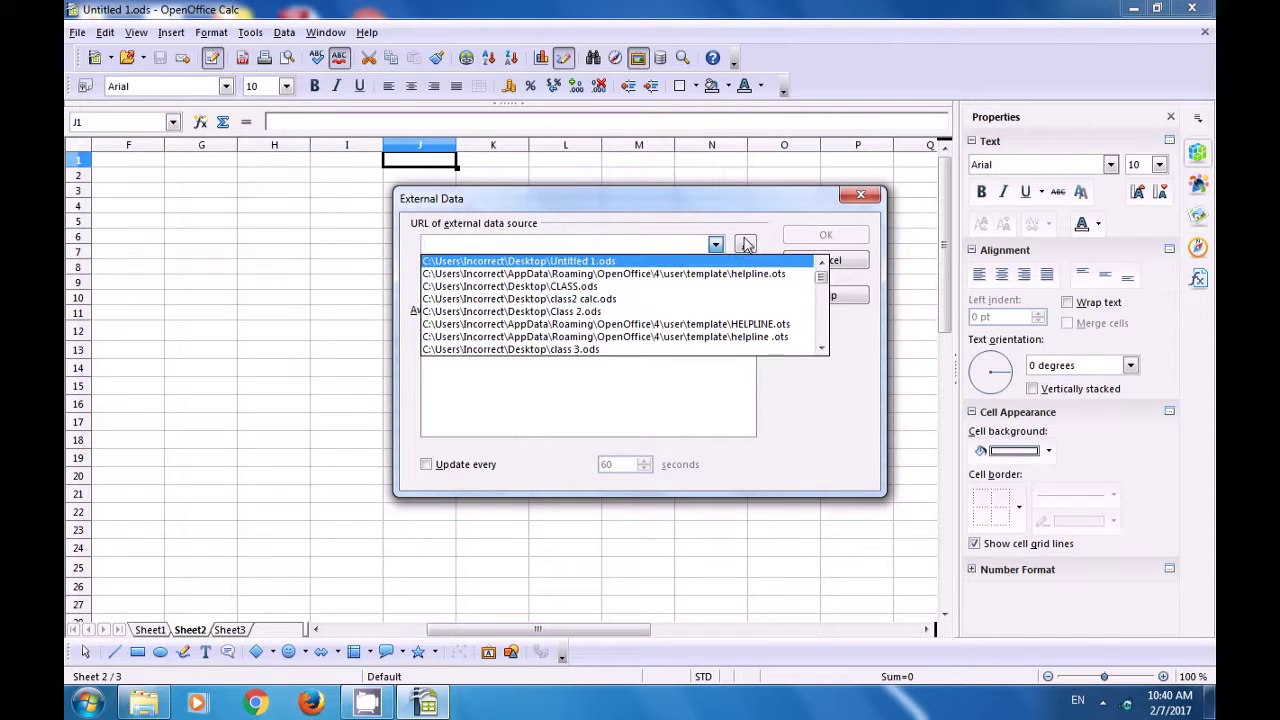
pyautogui.click(601, 263)
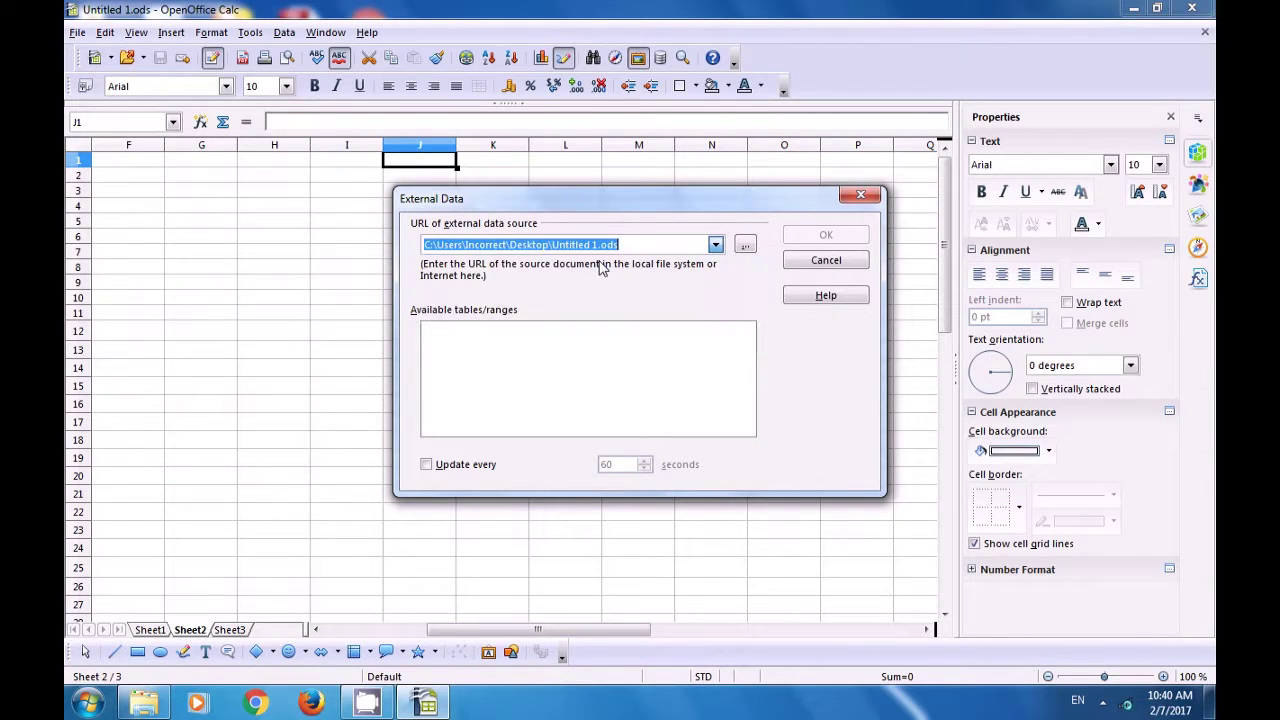
# Choose the compuiter1 range from the source file and insert it as linked data.
pyautogui.click(443, 332)
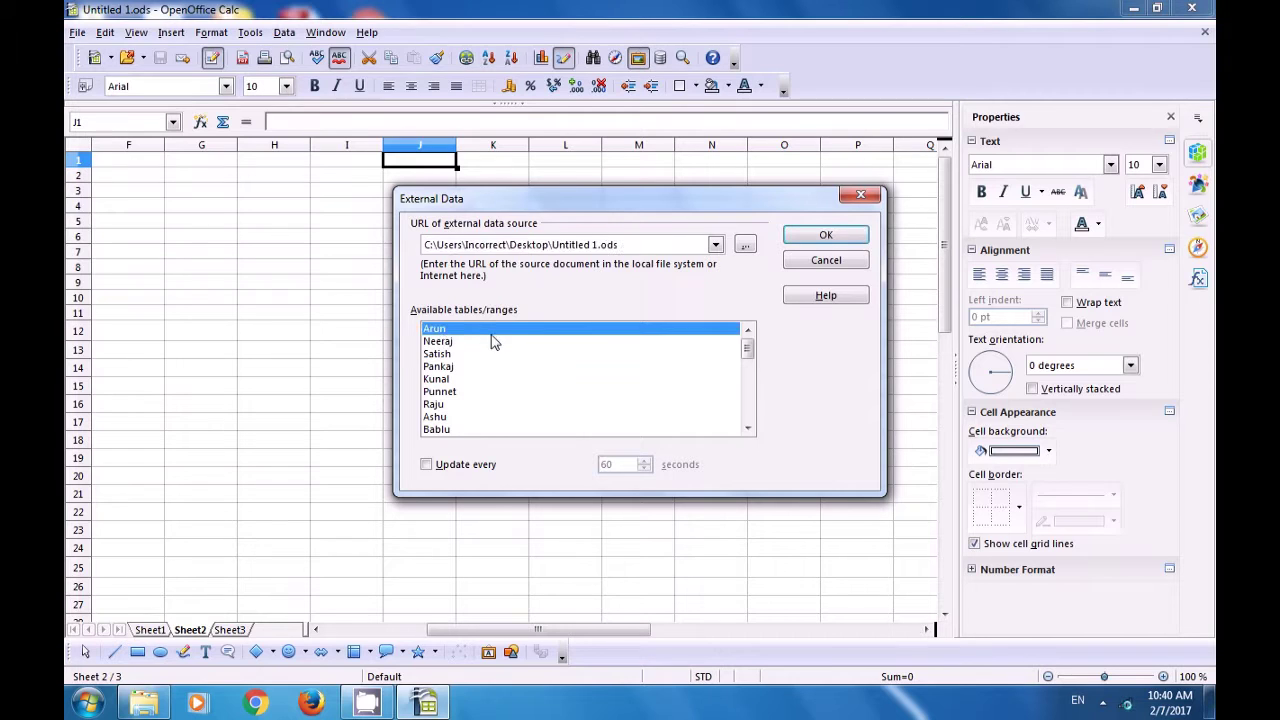
pyautogui.scroll(-10, 437, 377)
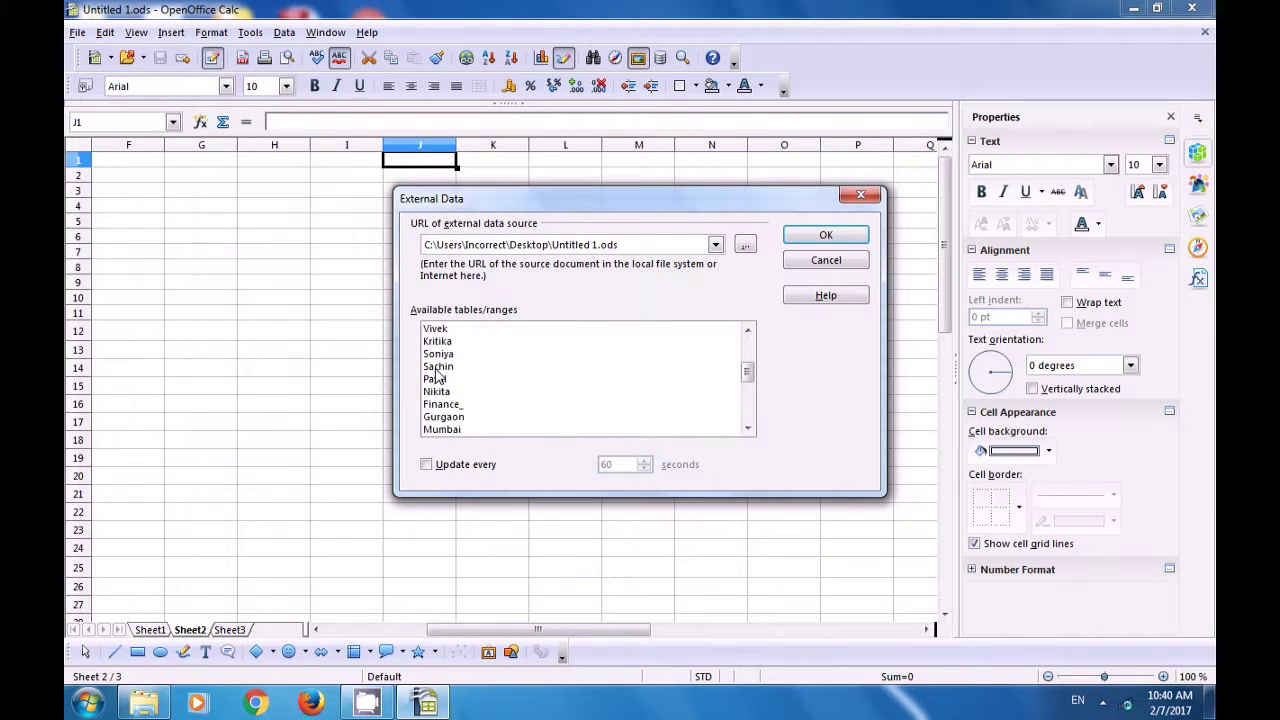
pyautogui.scroll(-1, 437, 377)
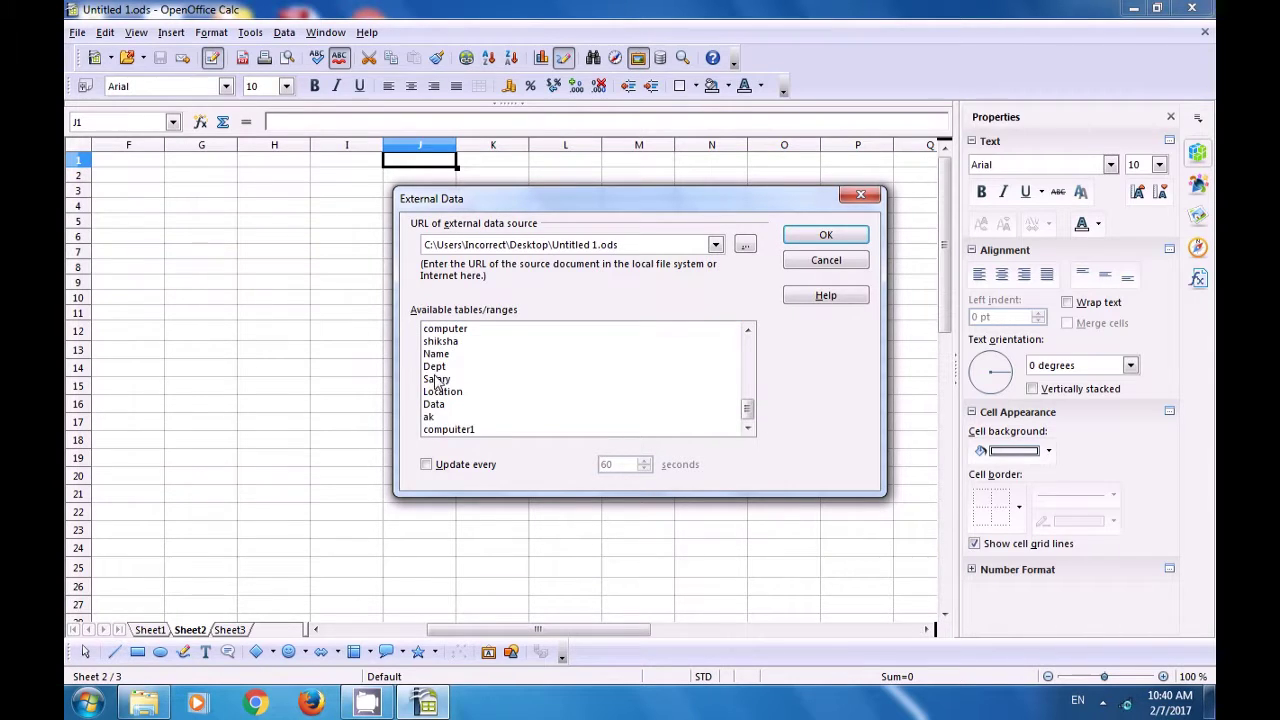
pyautogui.click(450, 432)
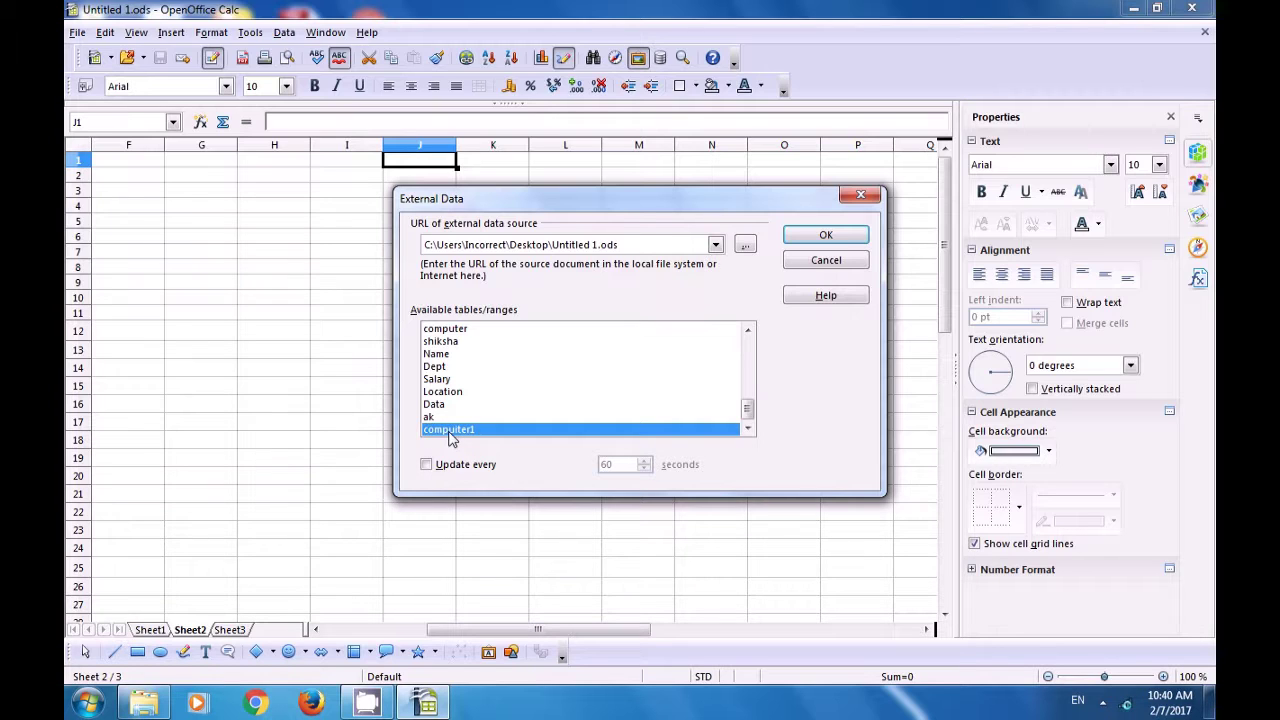
pyautogui.click(813, 238)
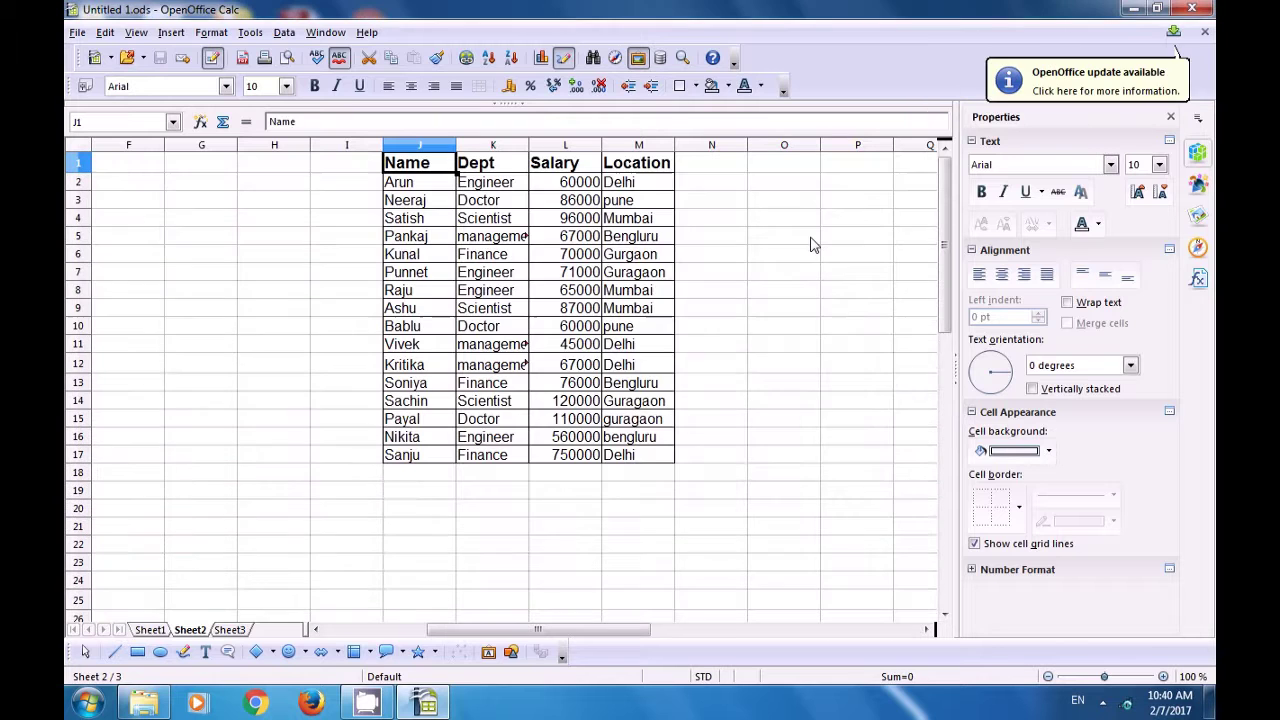
# Compare the linked table in Sheet2 with the original employee table in Sheet1, ending on Sheet1.
pyautogui.click(295, 198)
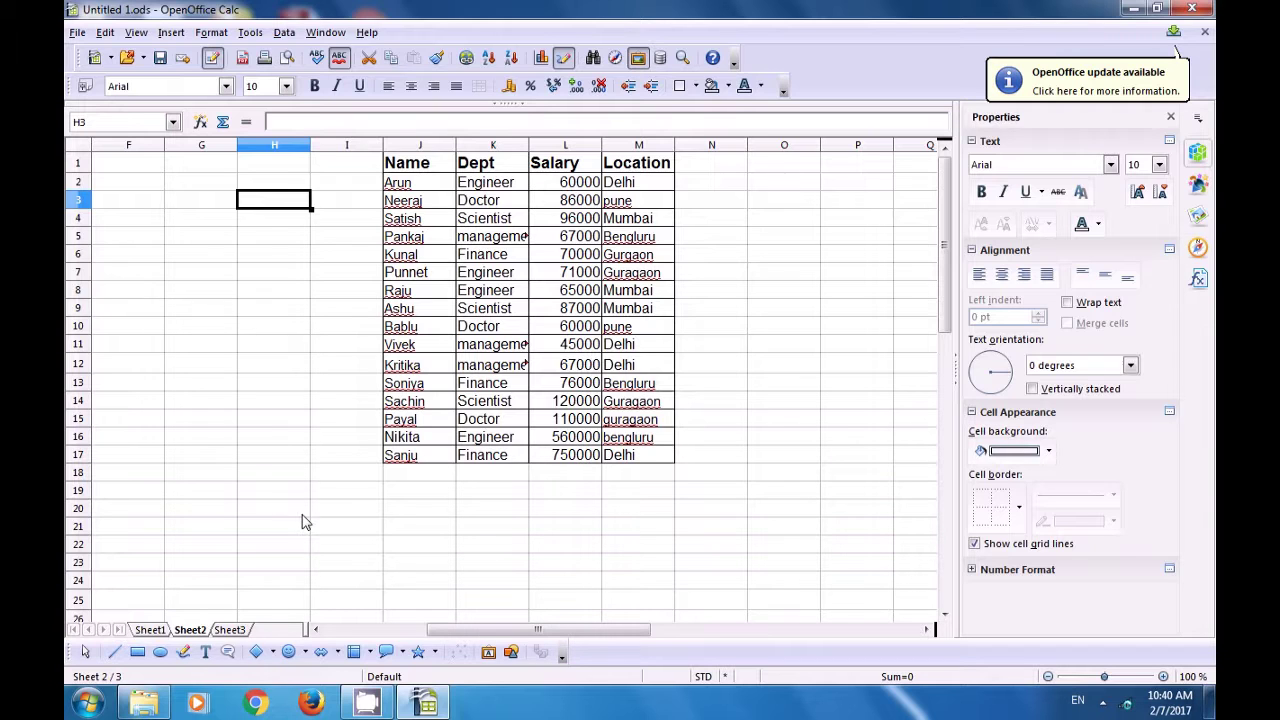
pyautogui.click(151, 630)
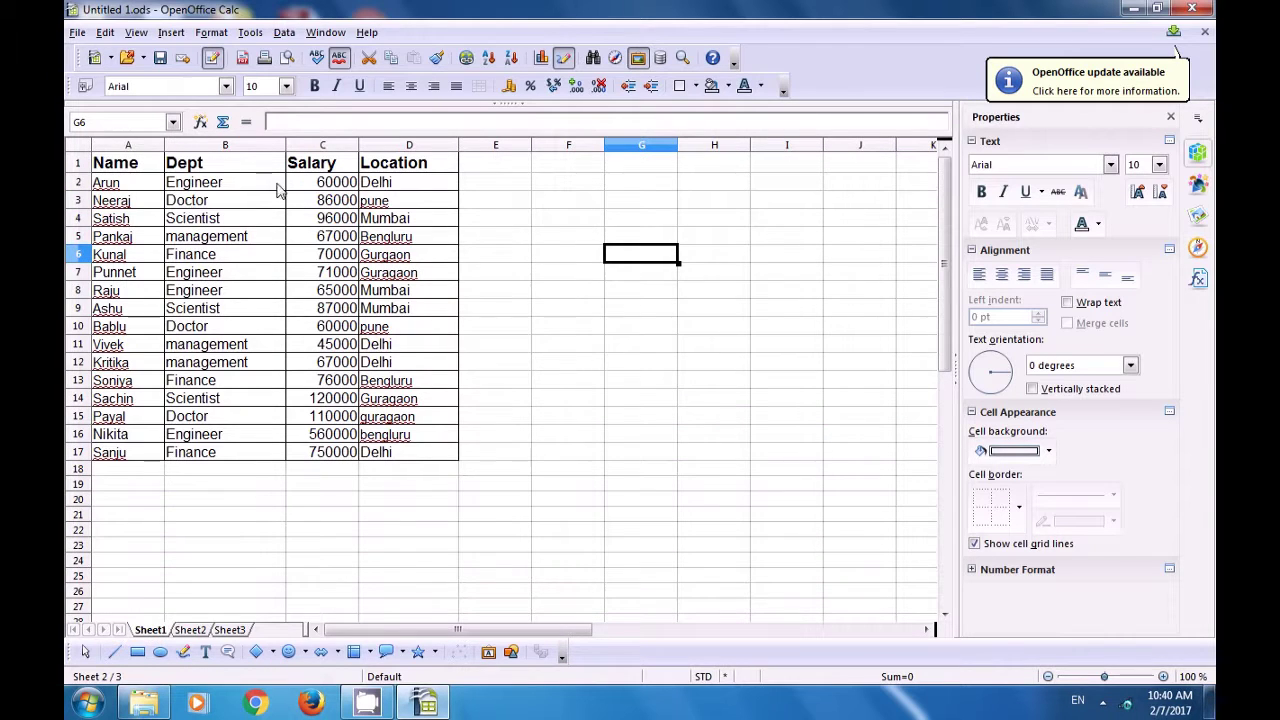
pyautogui.click(190, 630)
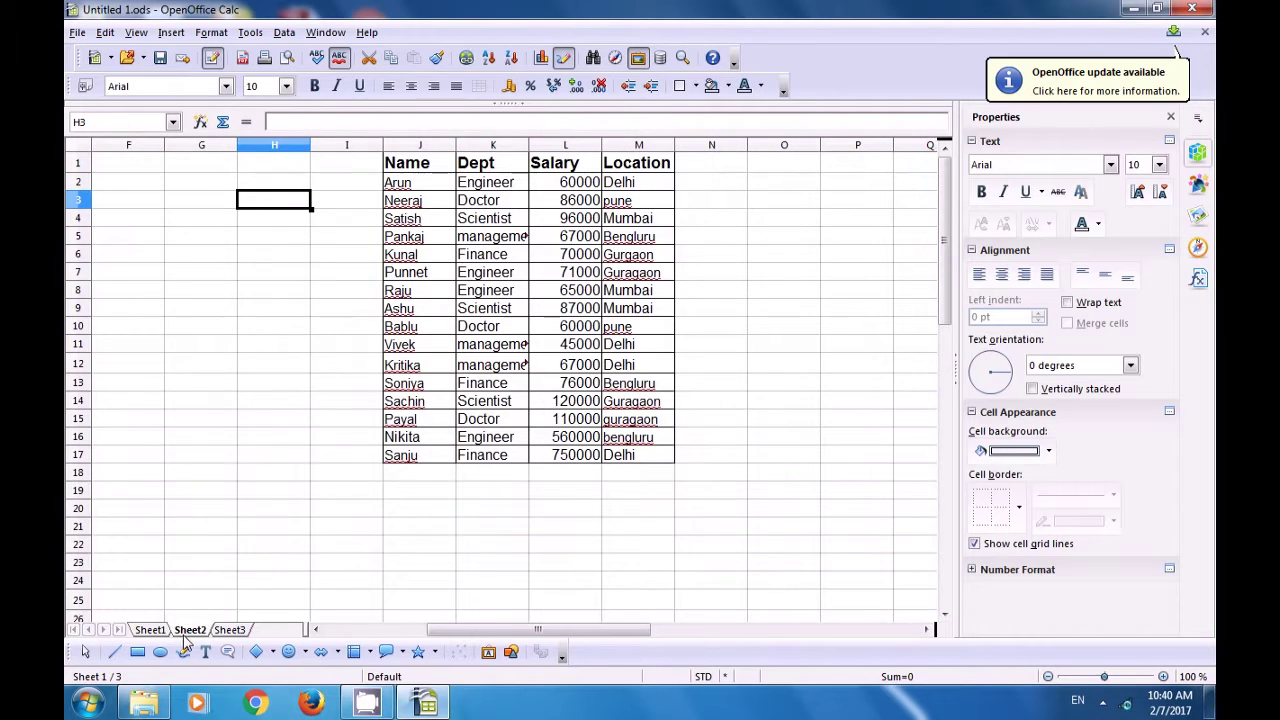
pyautogui.click(450, 492)
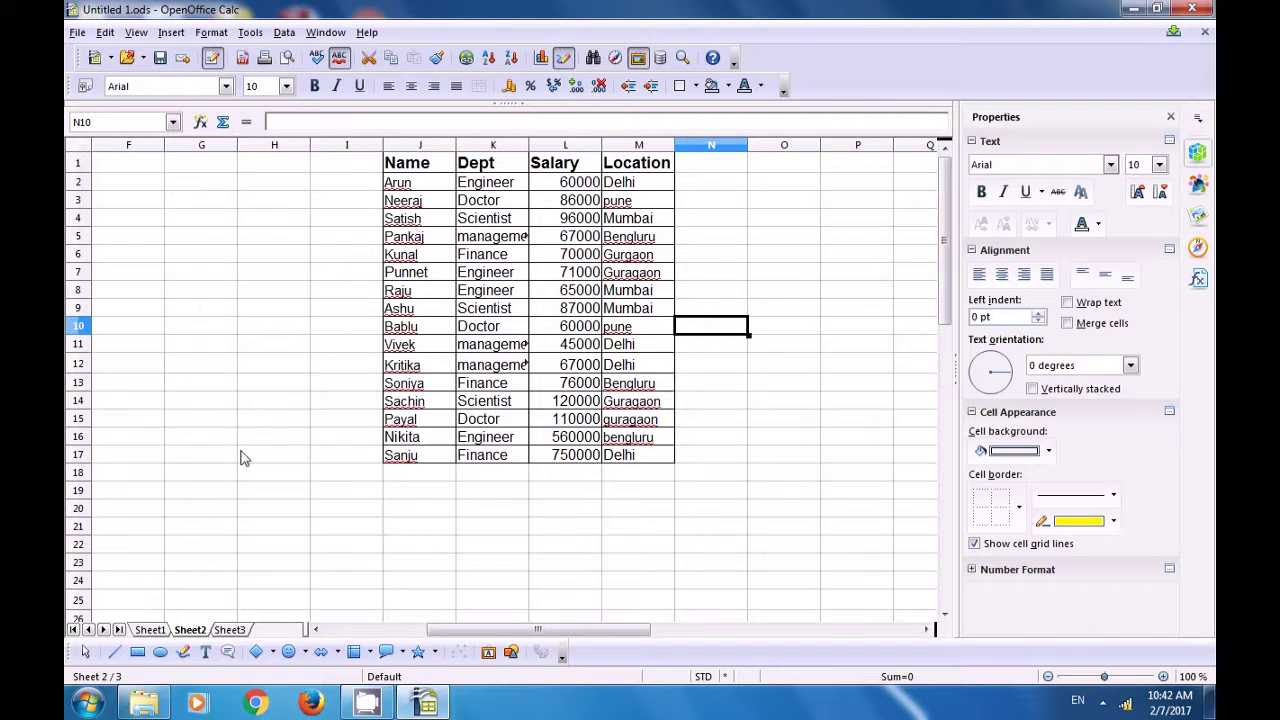
pyautogui.click(160, 630)
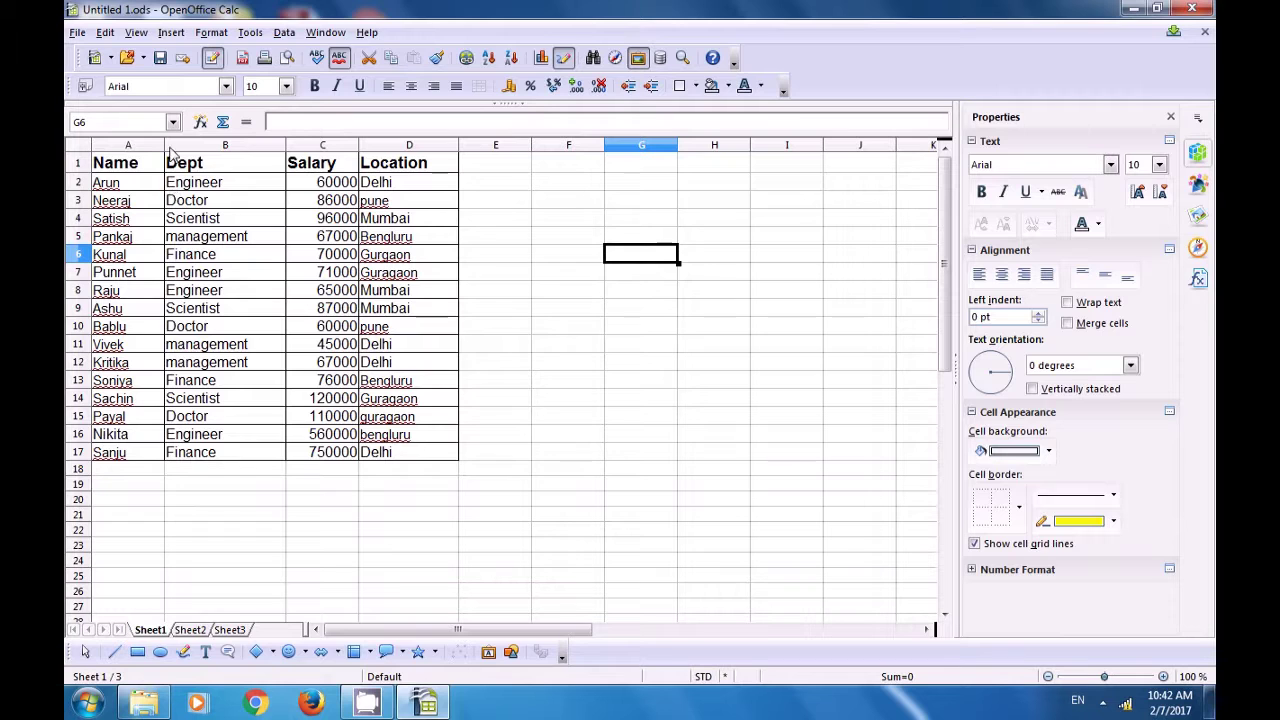
pyautogui.click(171, 32)
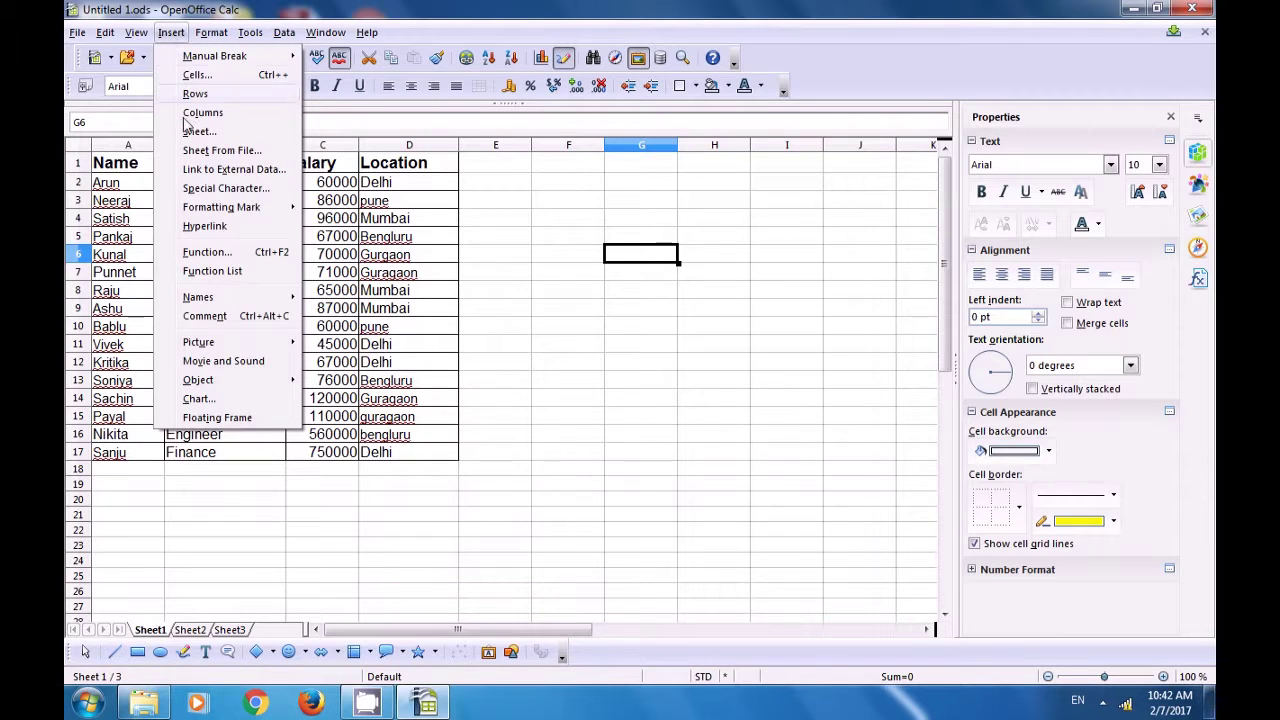
pyautogui.moveTo(212, 300)
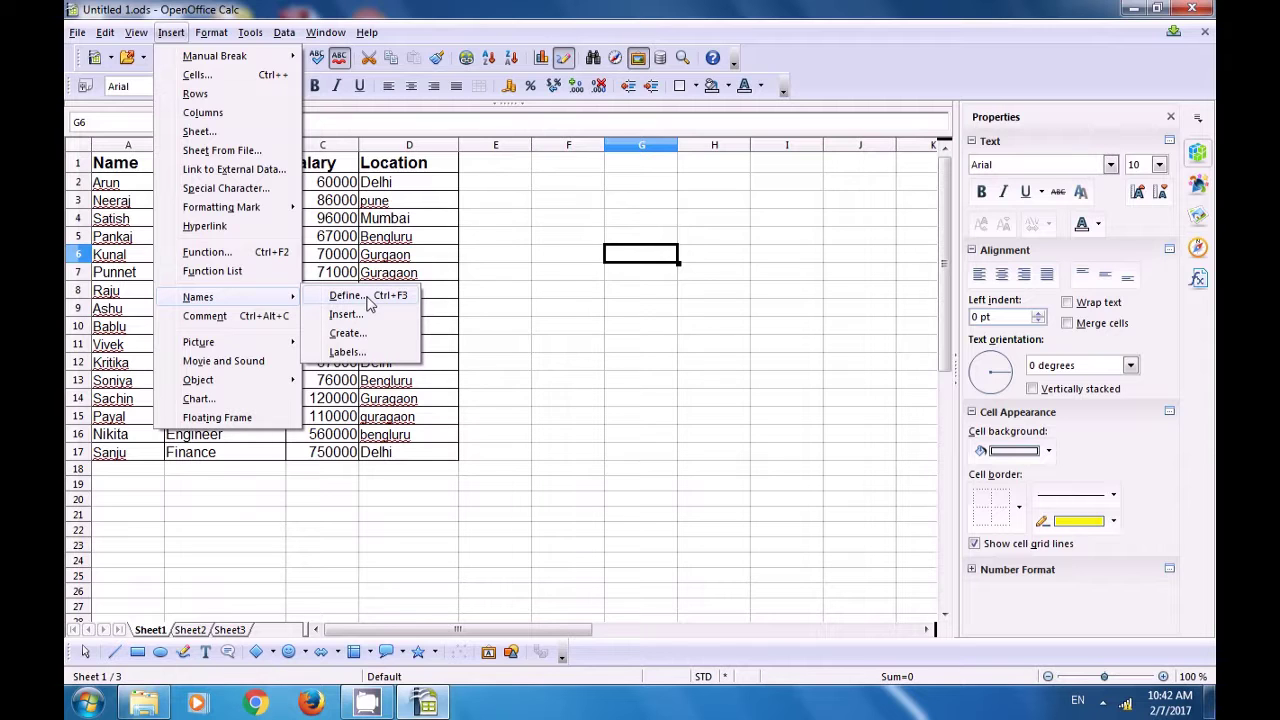
pyautogui.click(549, 283)
pyautogui.click(645, 185)
pyautogui.click(645, 237)
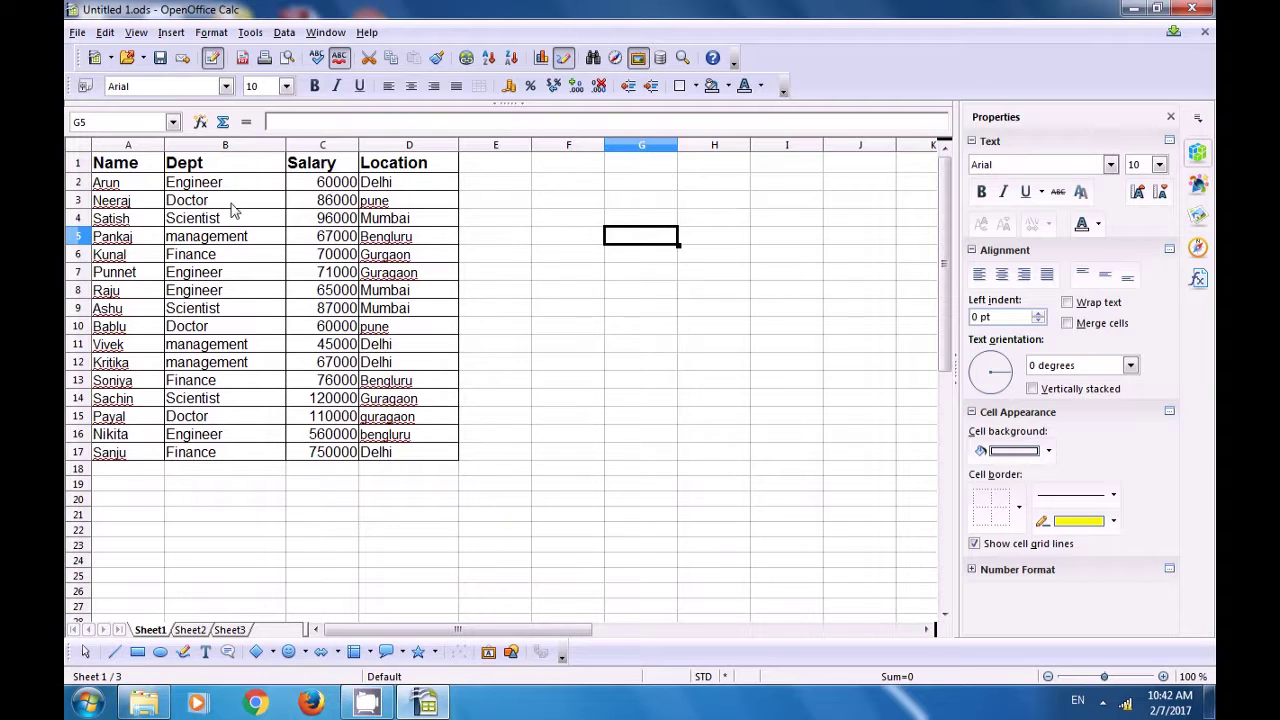
# Select the header cells A1:D1 in Sheet1 and try to define the name CS1 for them.
pyautogui.moveTo(122, 172); pyautogui.dragTo(405, 163)
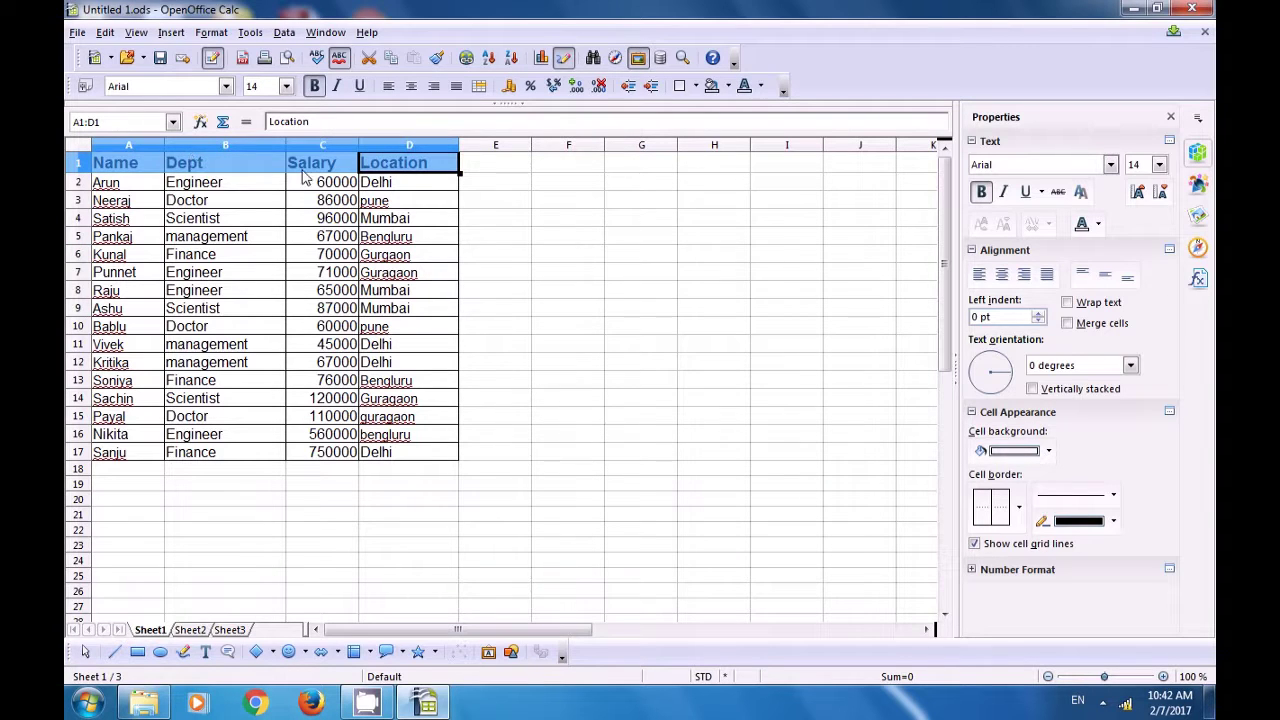
pyautogui.click(171, 32)
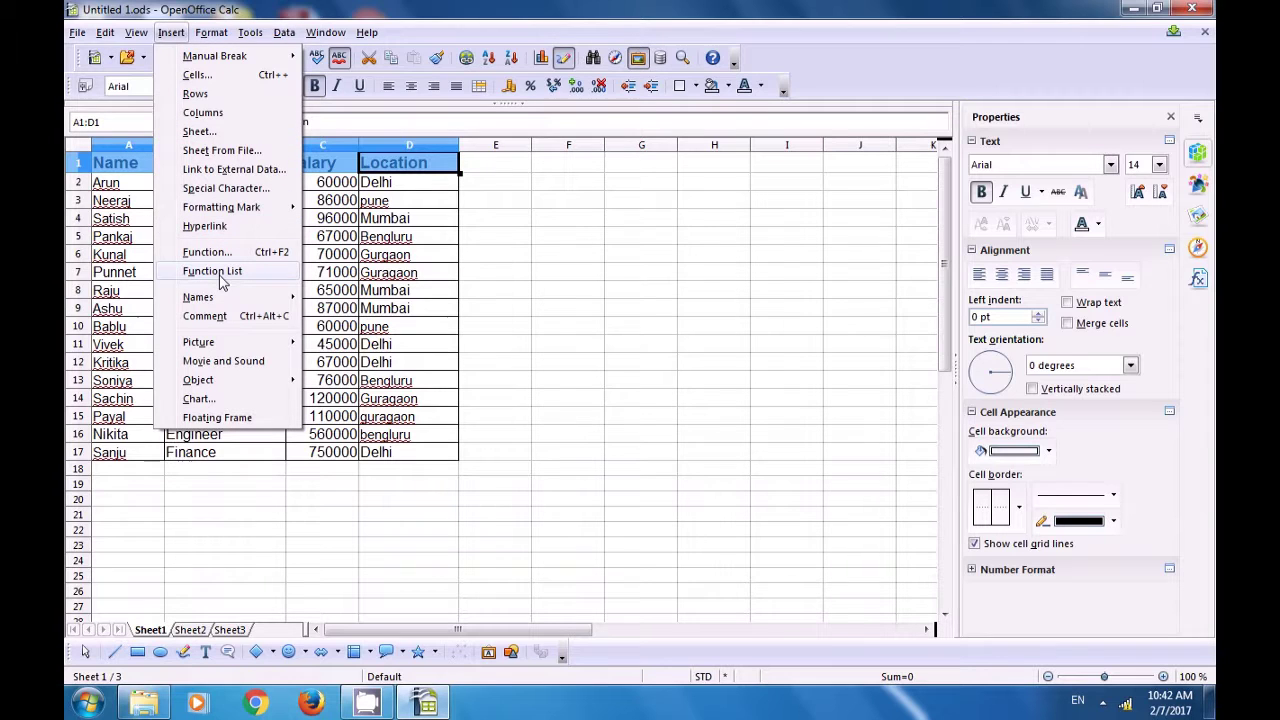
pyautogui.moveTo(222, 300)
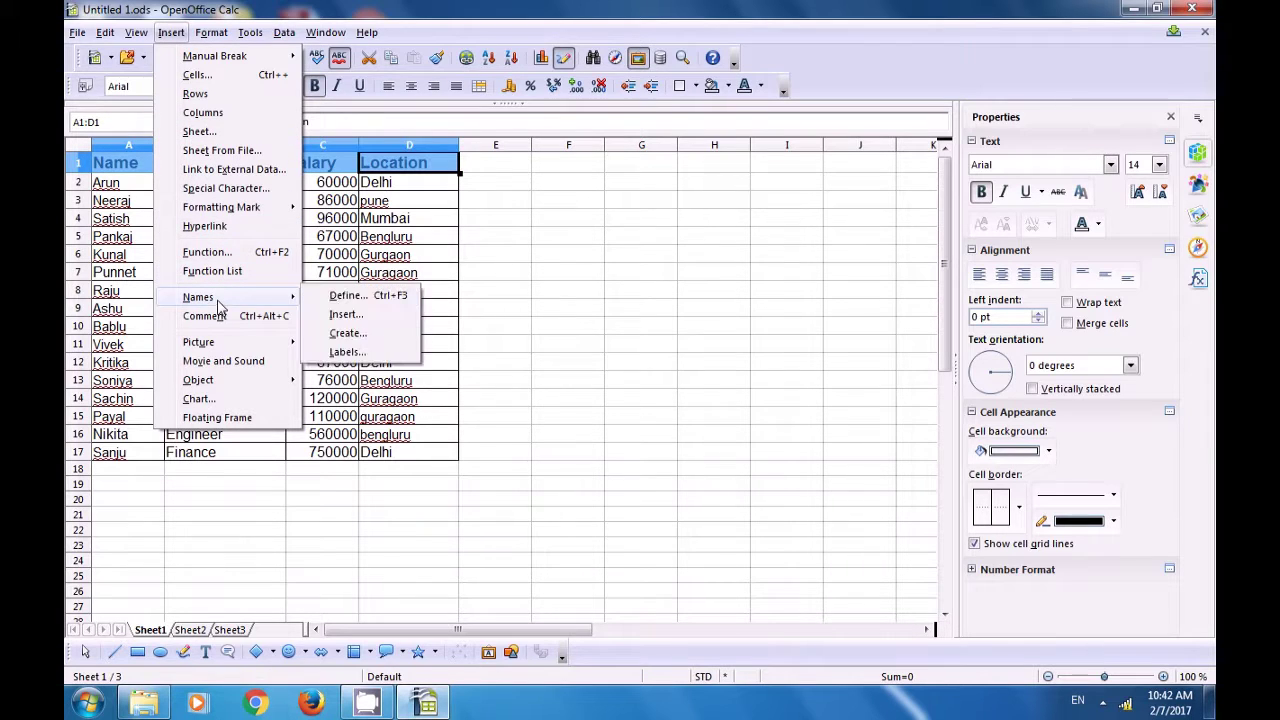
pyautogui.click(345, 297)
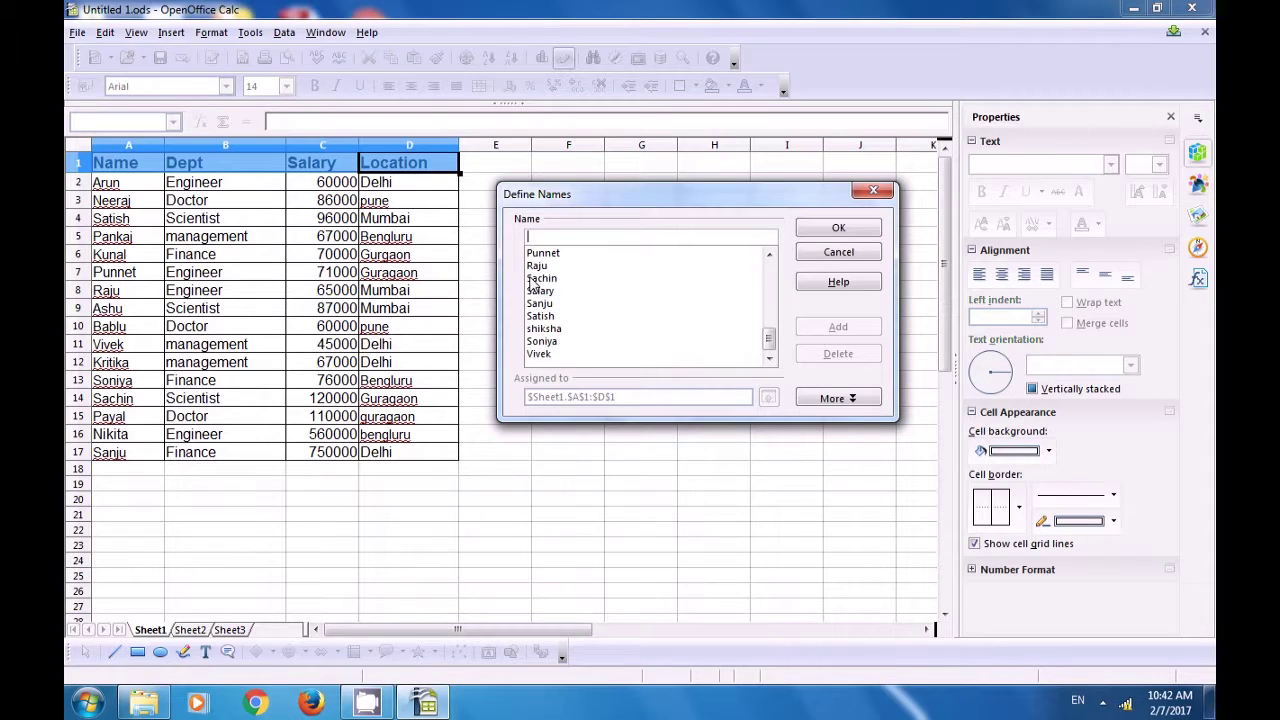
pyautogui.write('s')
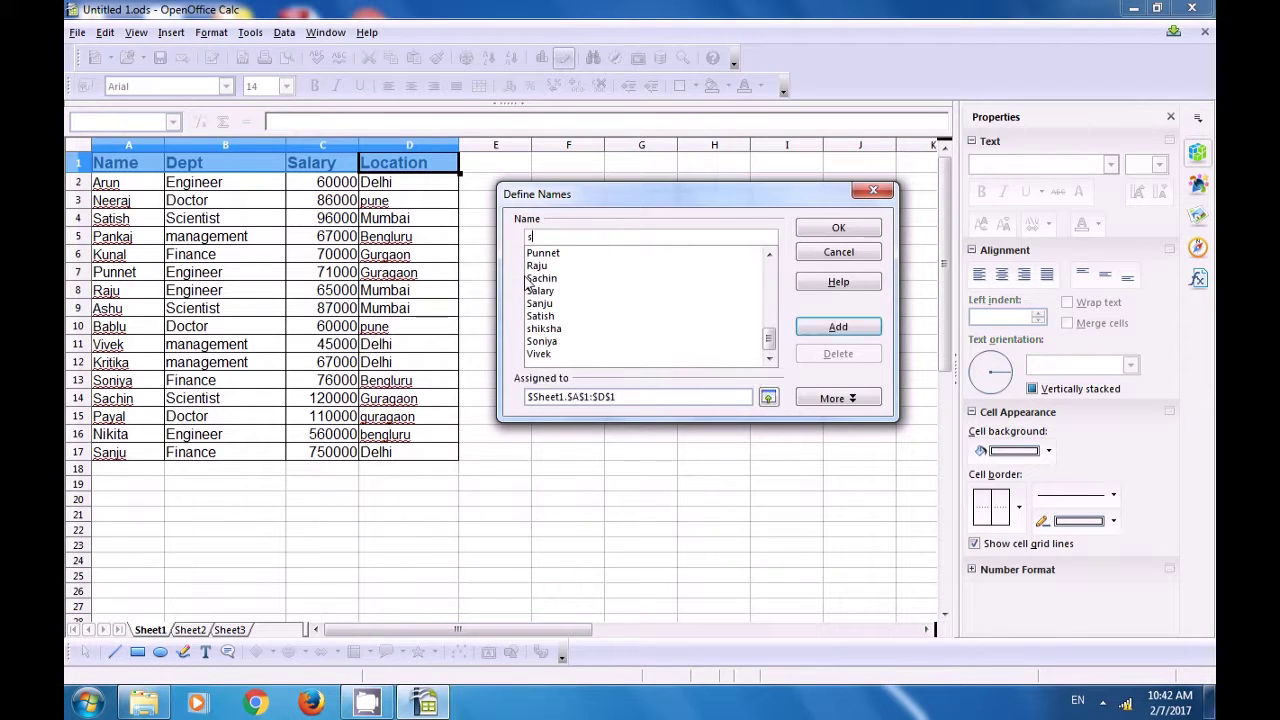
pyautogui.press('BackSpace')
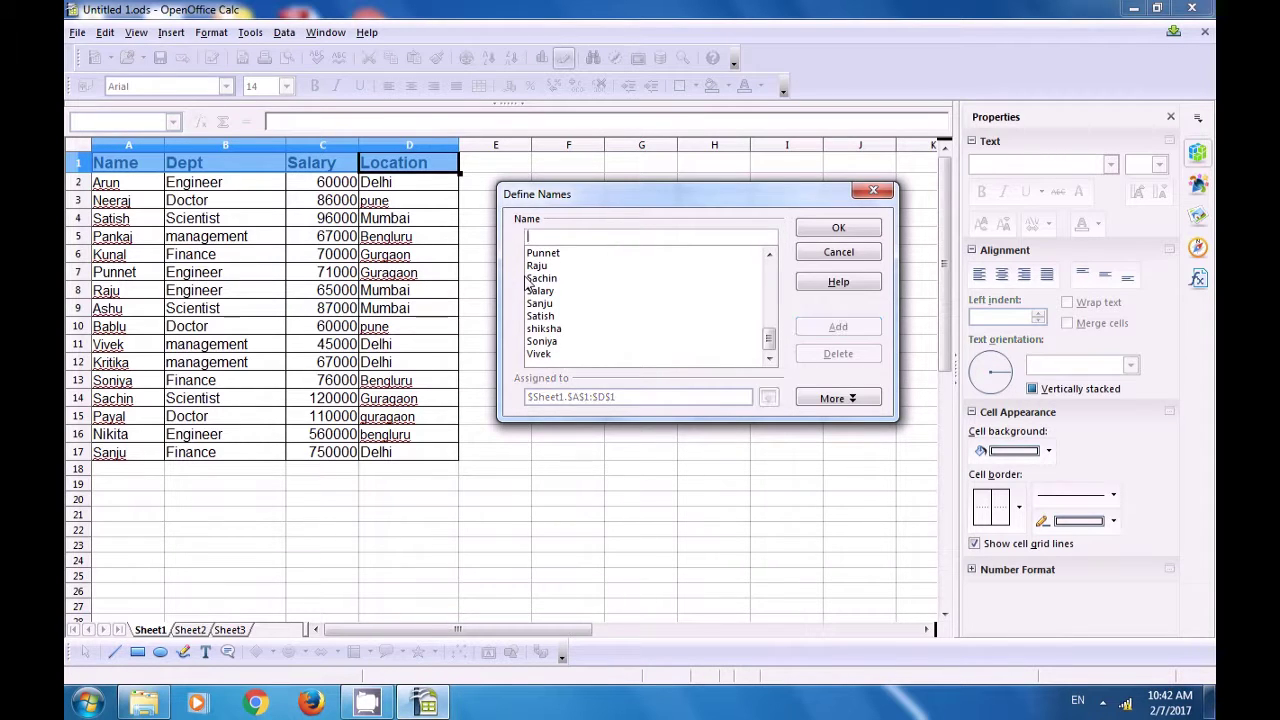
pyautogui.write('CS1')
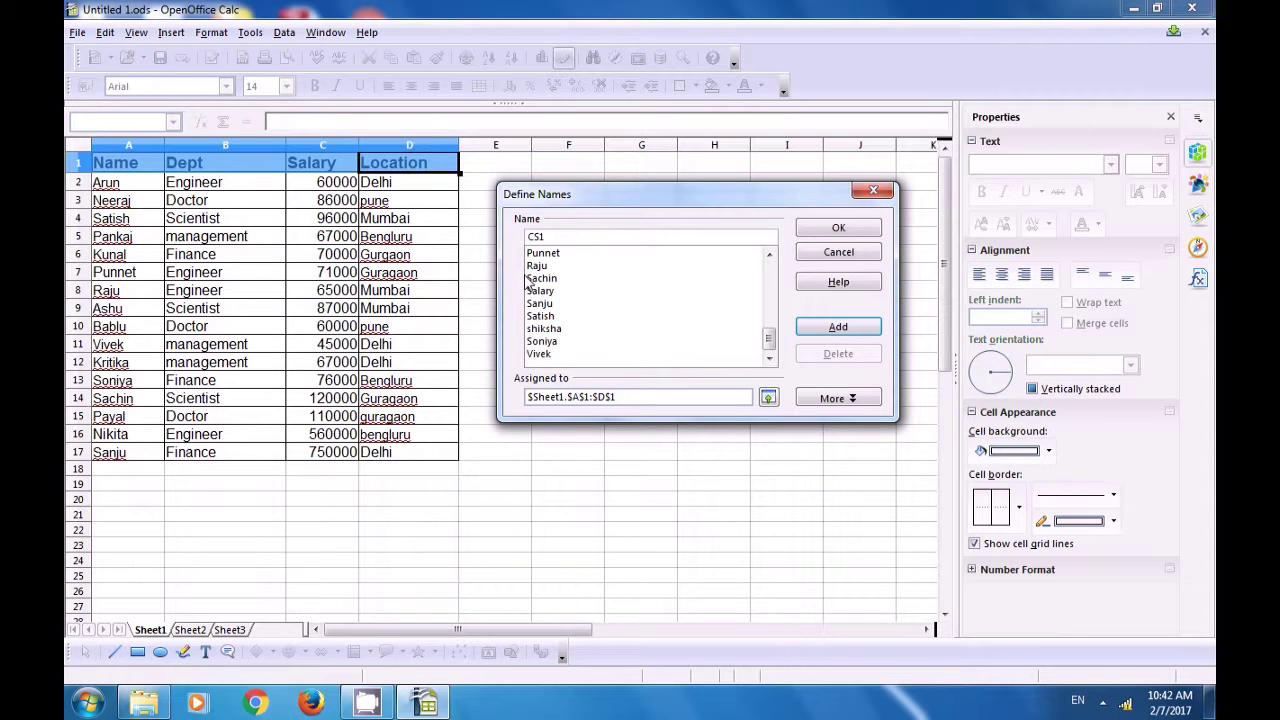
pyautogui.click(820, 330)
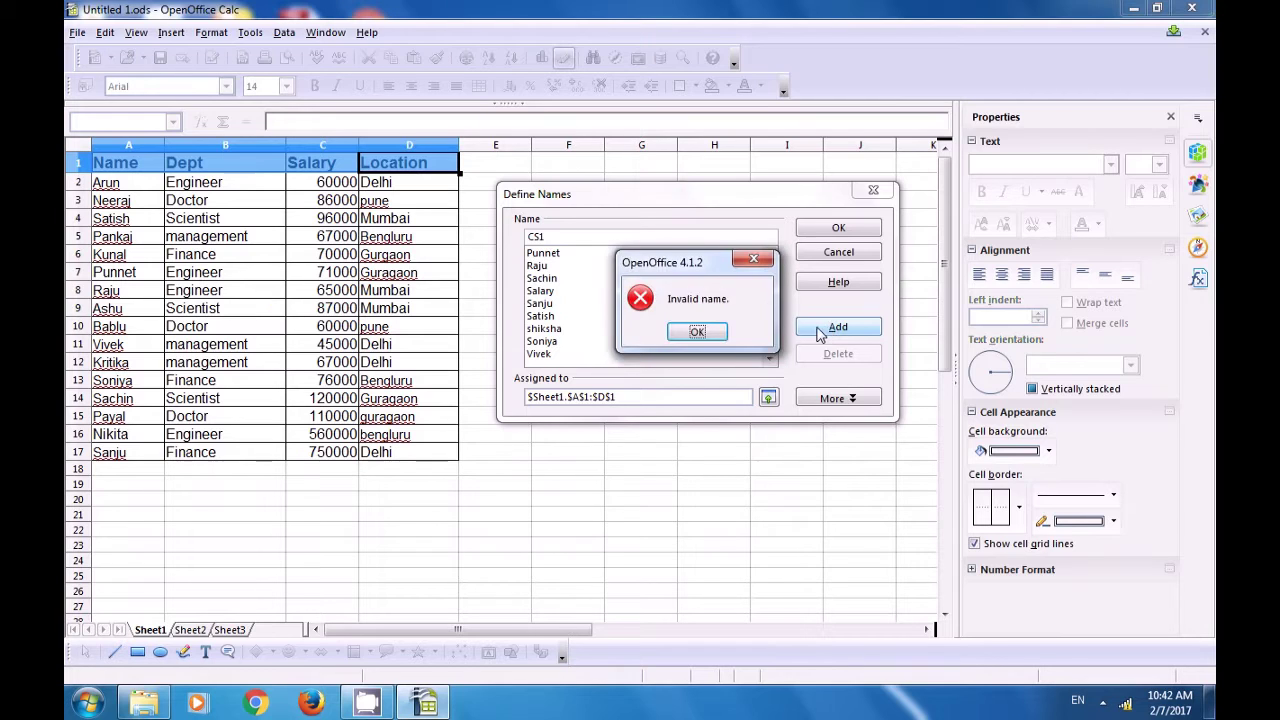
pyautogui.click(698, 330)
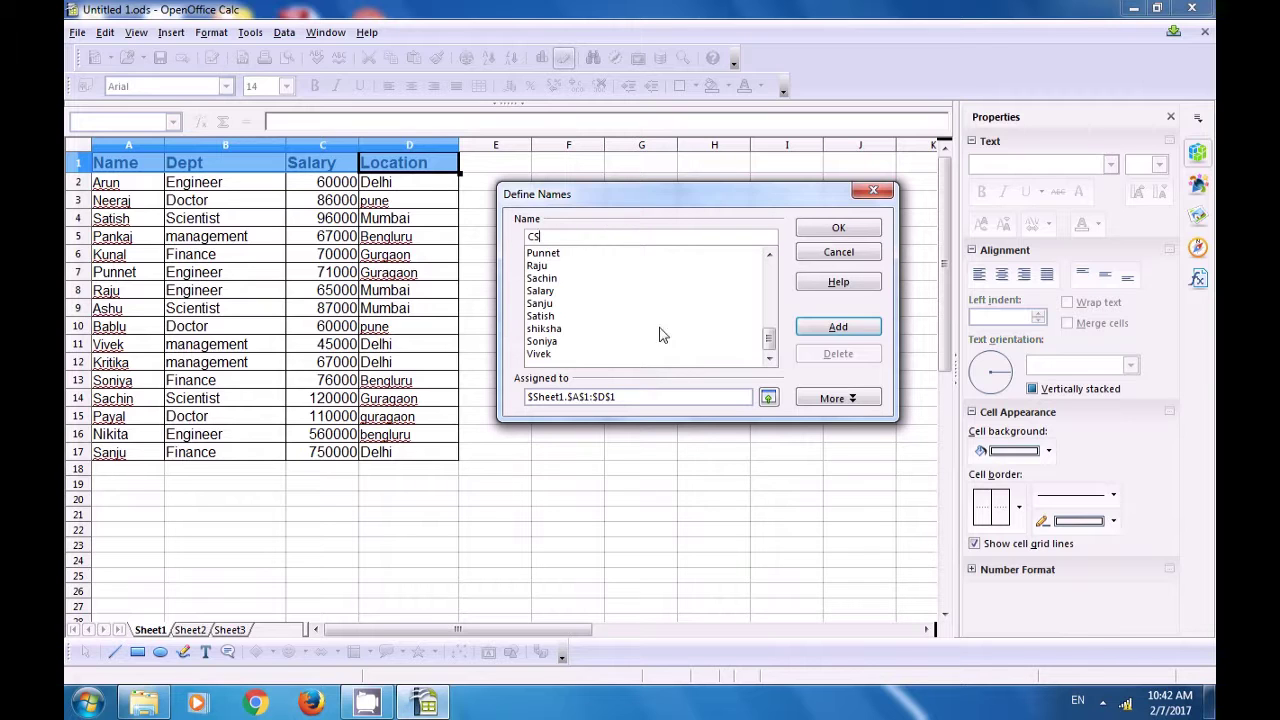
# Define the header cells A1:D1 under the name CS instead, and deselect the range.
pyautogui.click(815, 327)
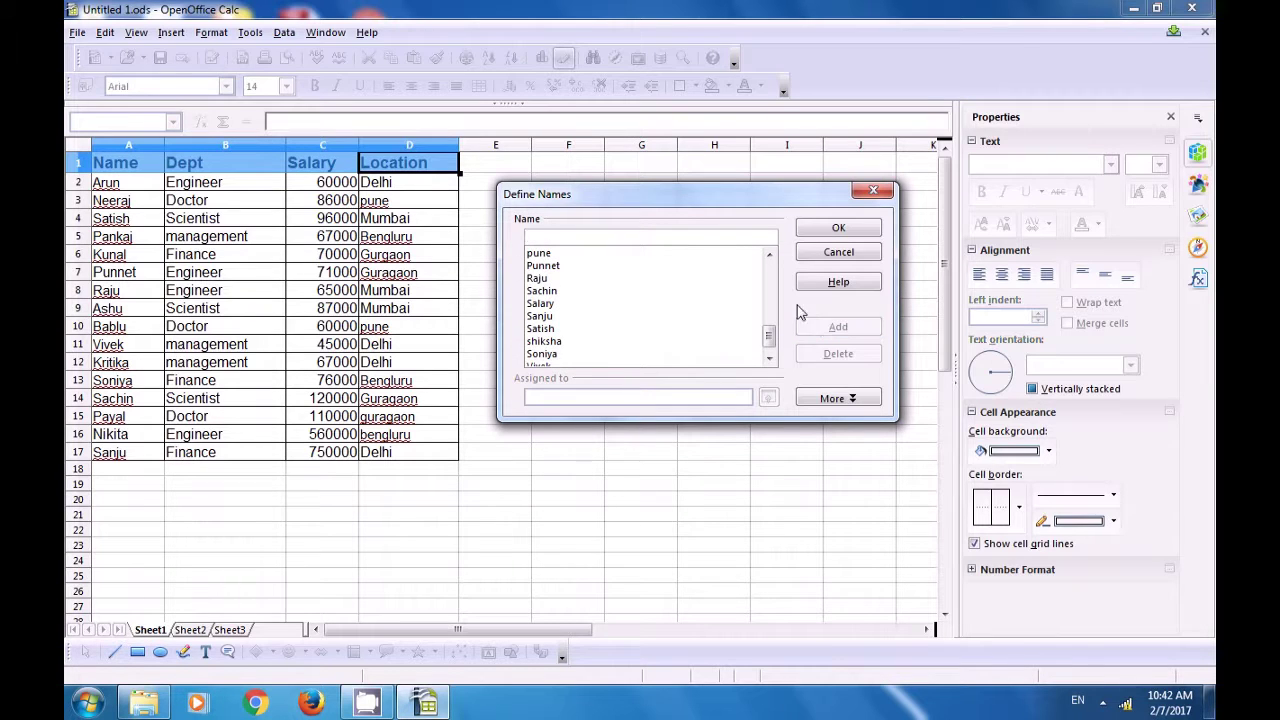
pyautogui.click(835, 229)
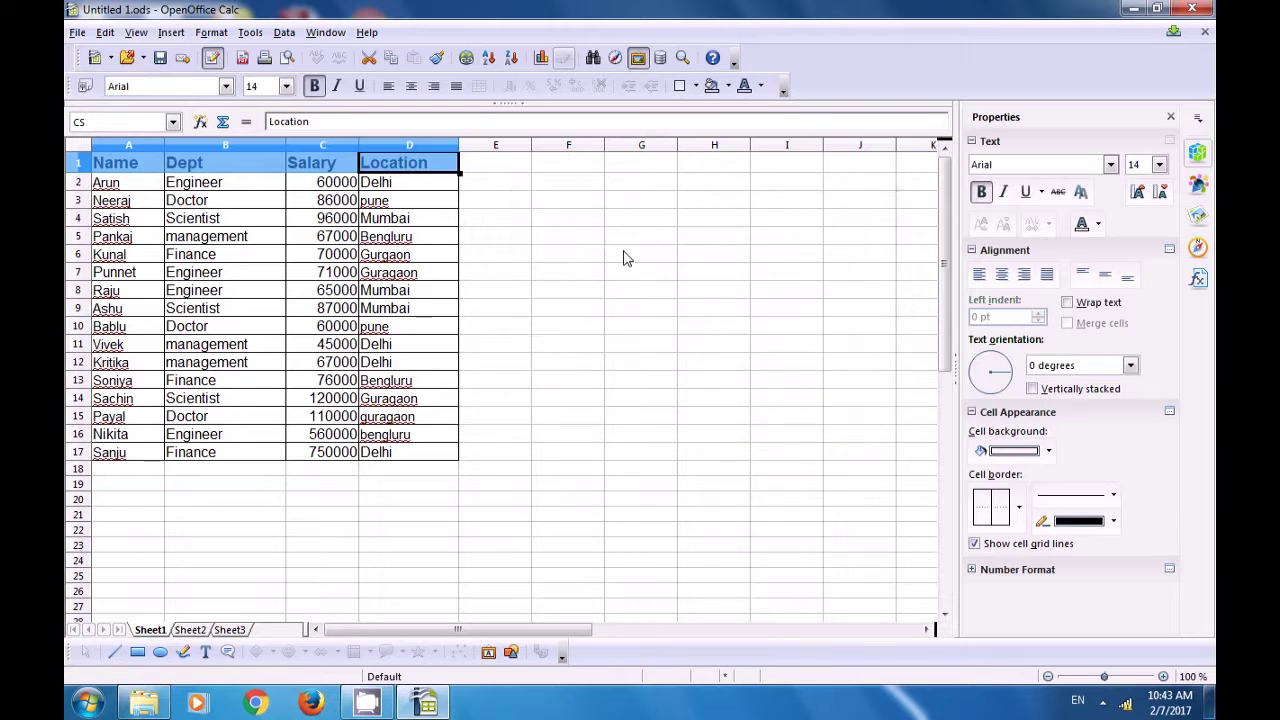
pyautogui.click(622, 258)
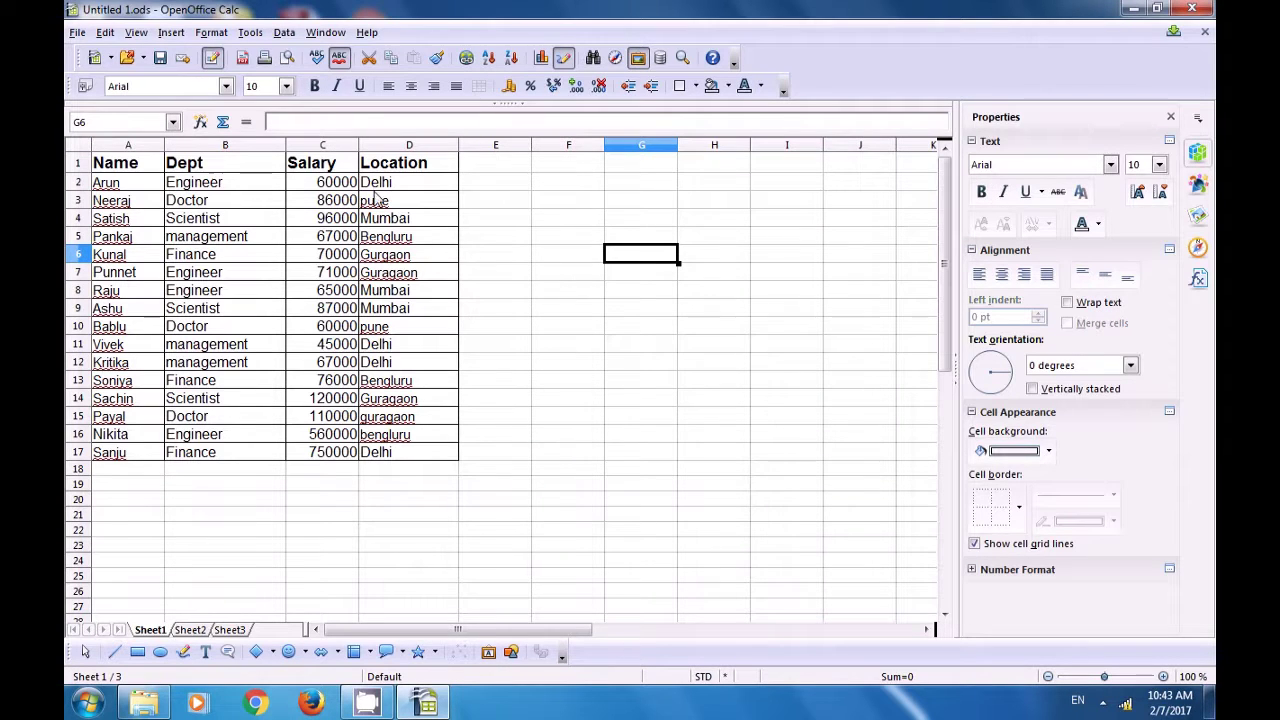
# Insert the defined name CS as a formula in cell F21 of Sheet2.
pyautogui.click(192, 629)
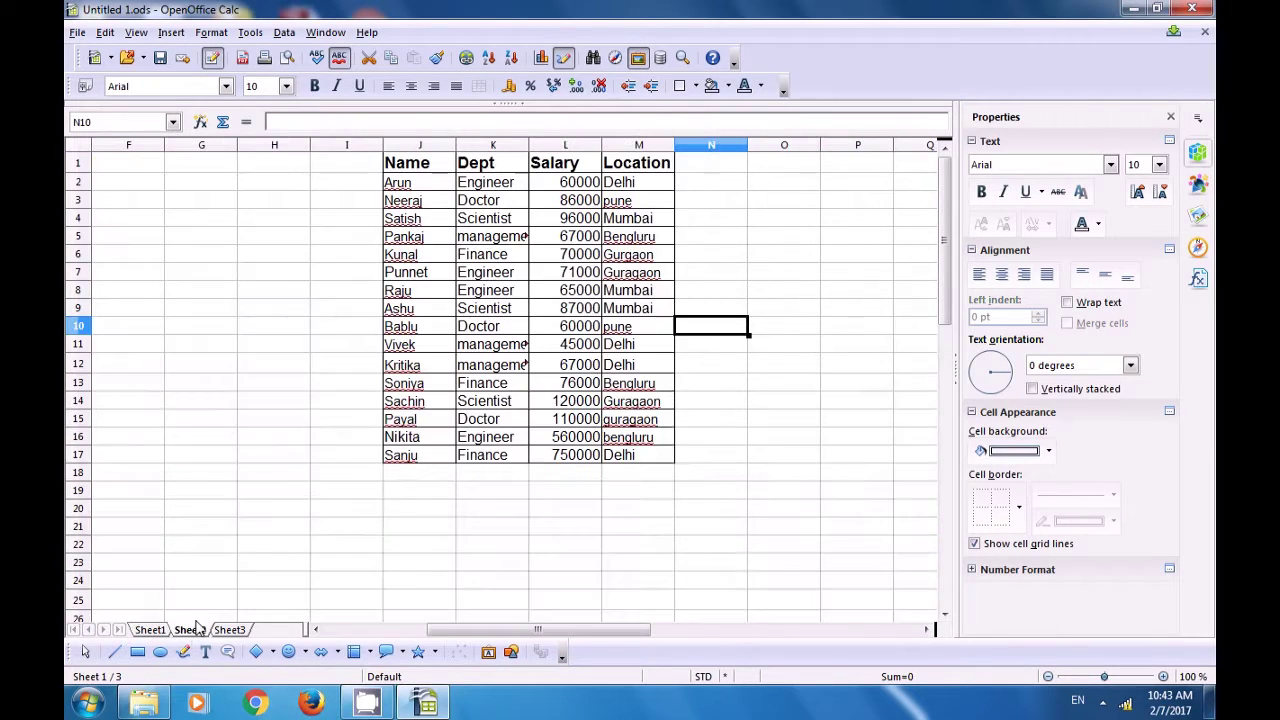
pyautogui.click(140, 528)
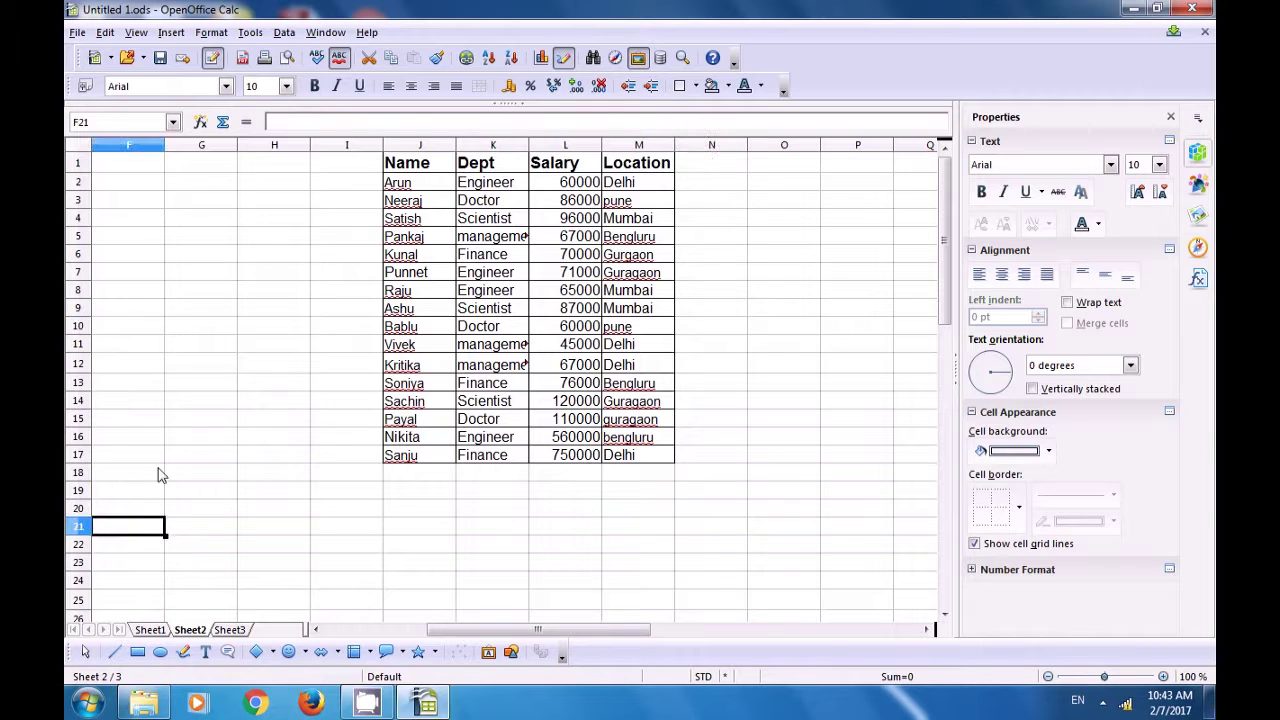
pyautogui.click(172, 34)
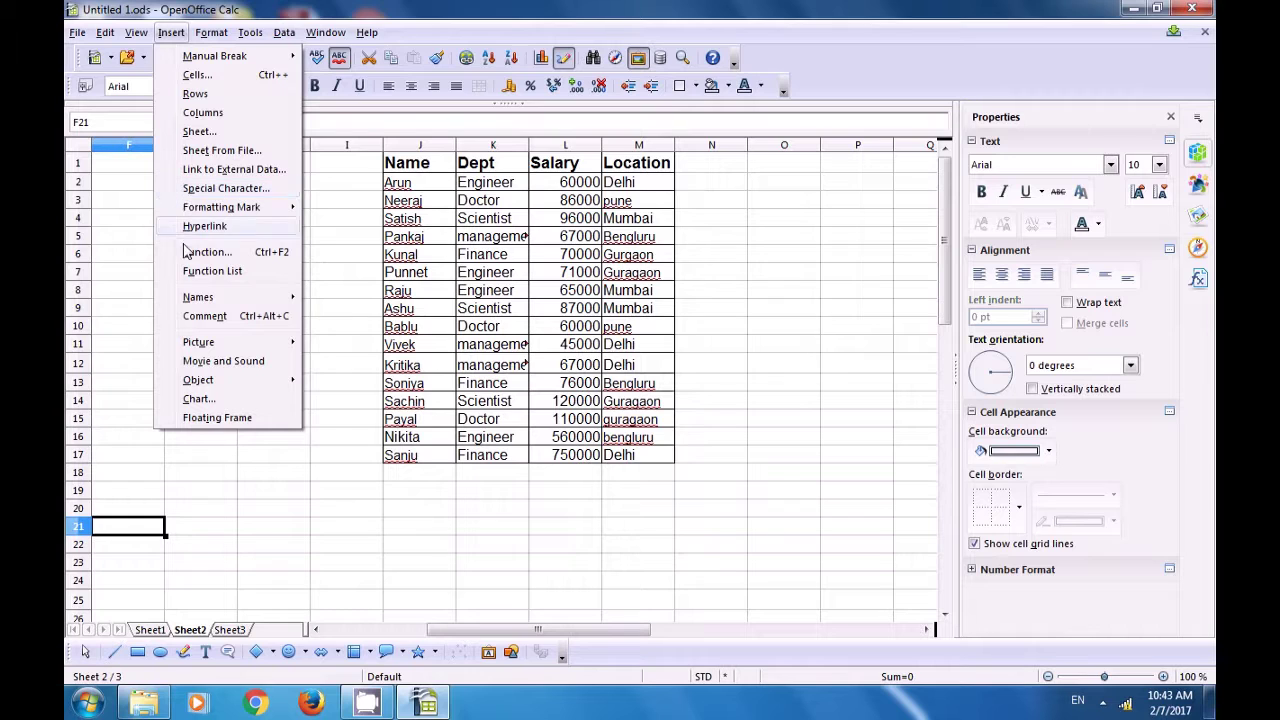
pyautogui.moveTo(197, 300)
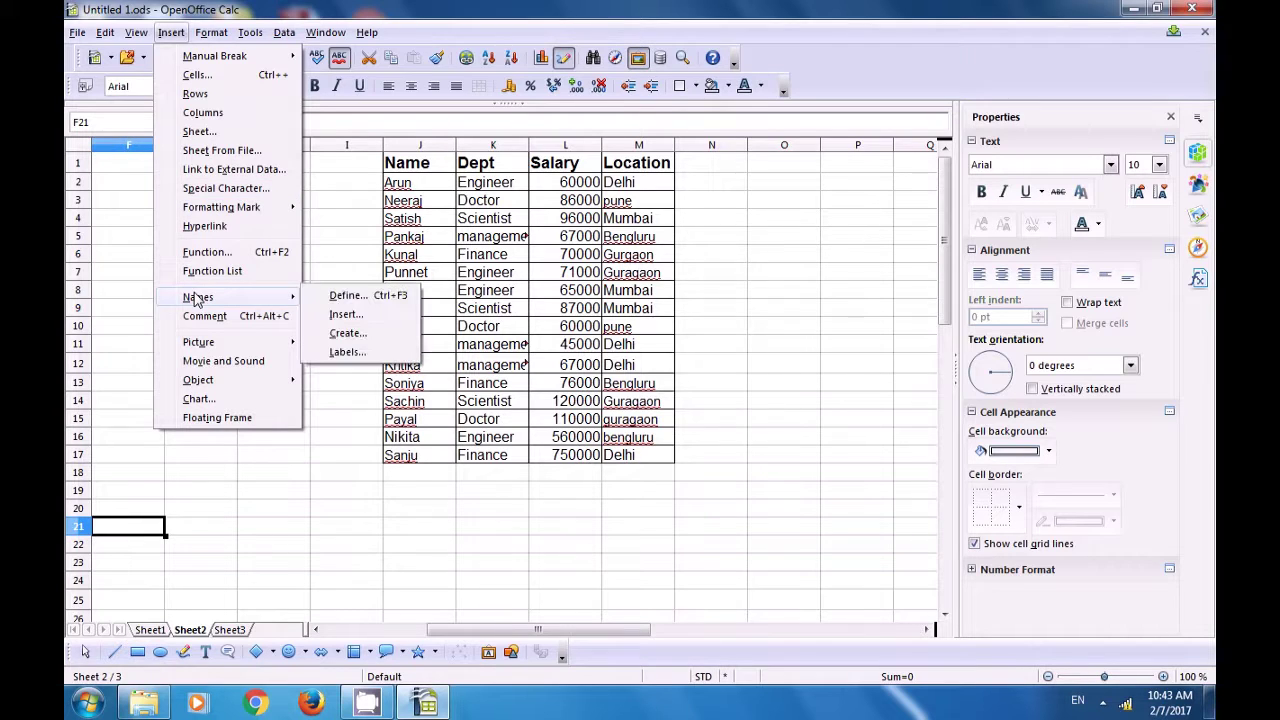
pyautogui.click(345, 315)
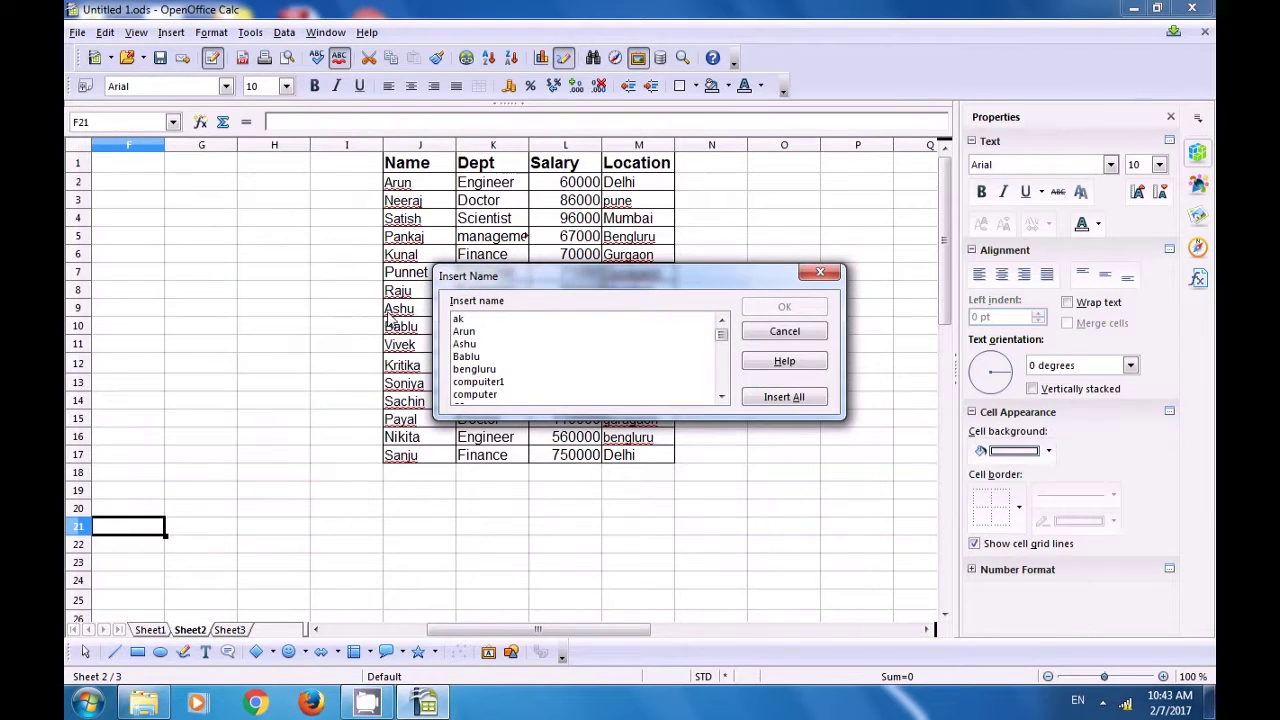
pyautogui.click(464, 320)
pyautogui.scroll(-2, 464, 325)
pyautogui.click(462, 332)
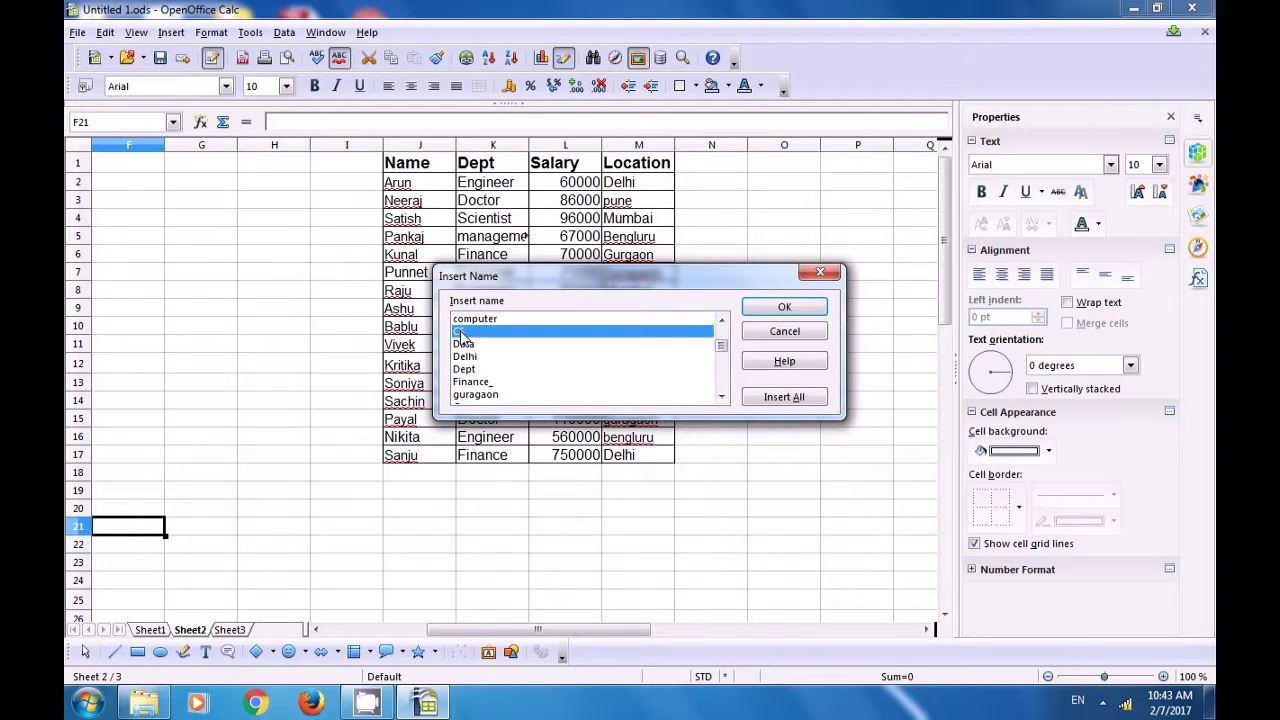
pyautogui.click(780, 308)
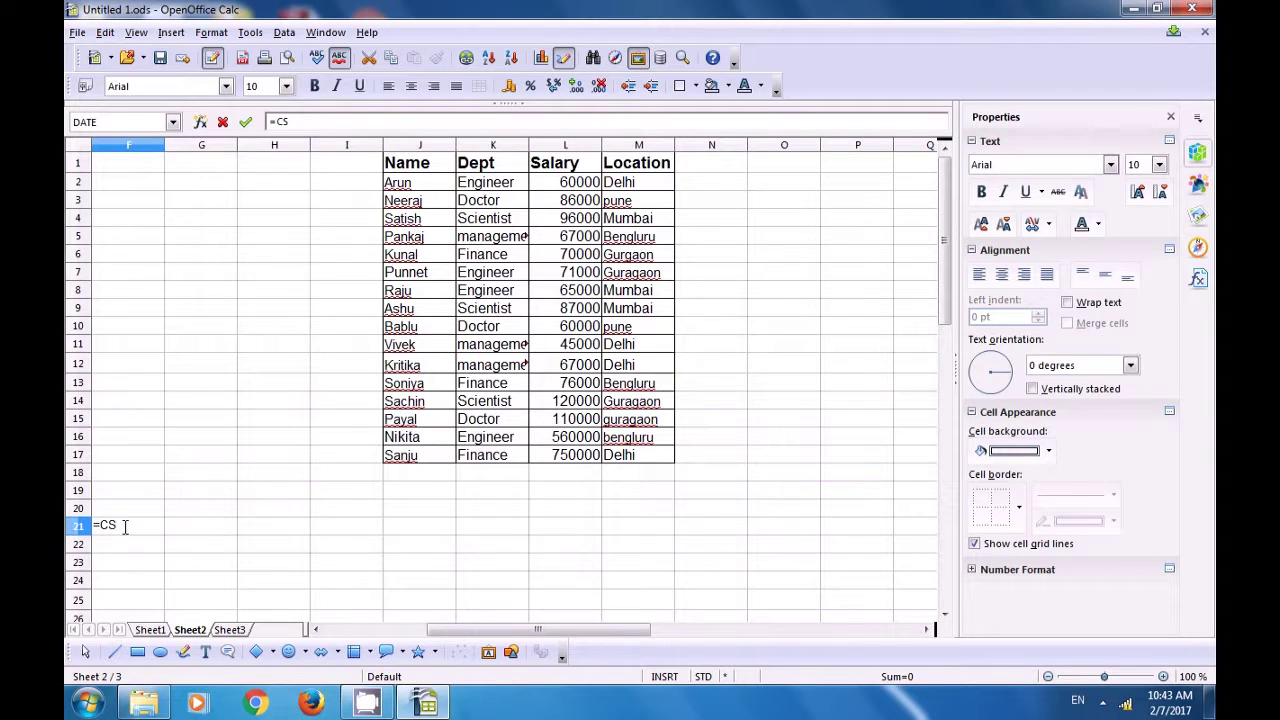
pyautogui.press('Return')
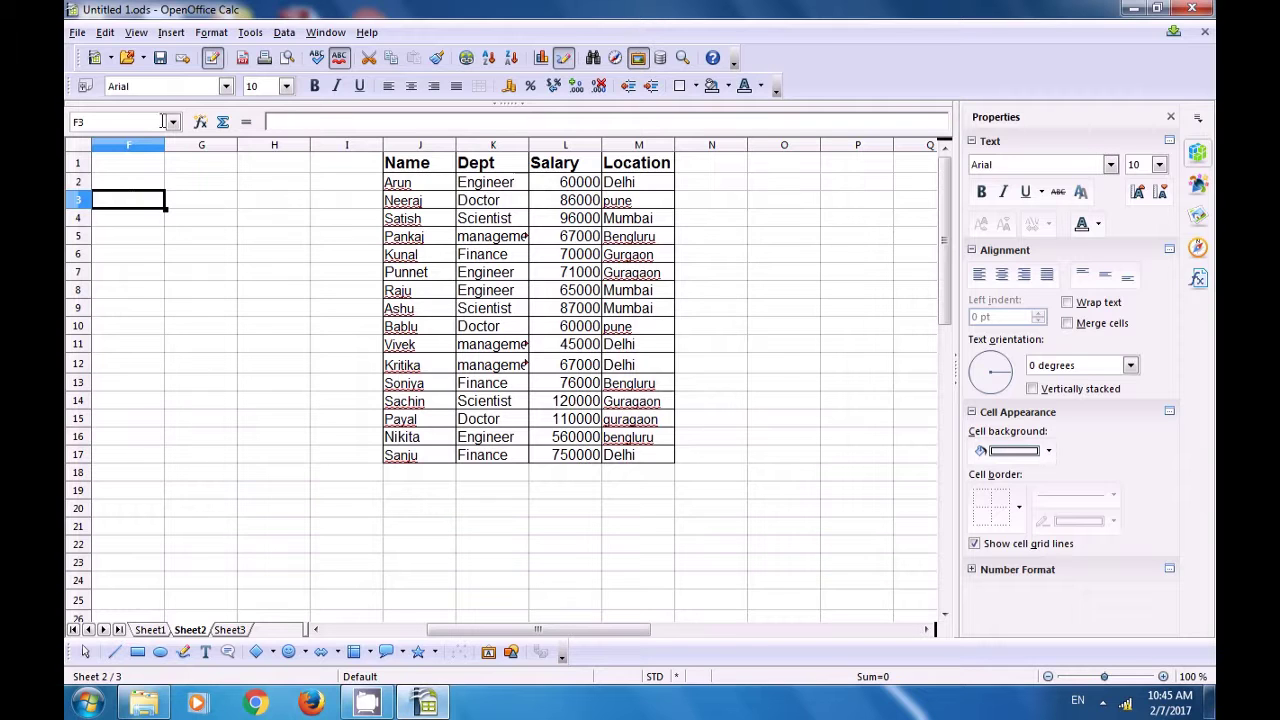
# Try to create names from labels in Sheet1 with only cell A1 selected, changing the top row and left column options.
pyautogui.click(170, 33)
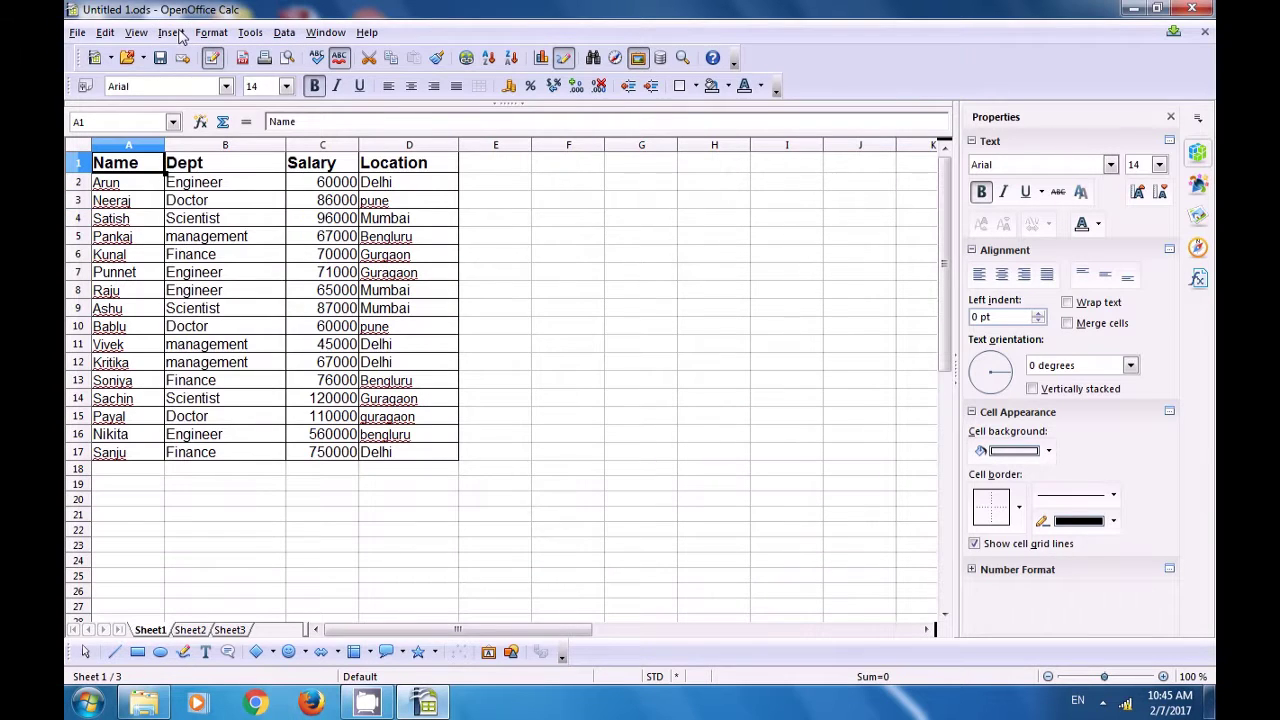
pyautogui.click(171, 33)
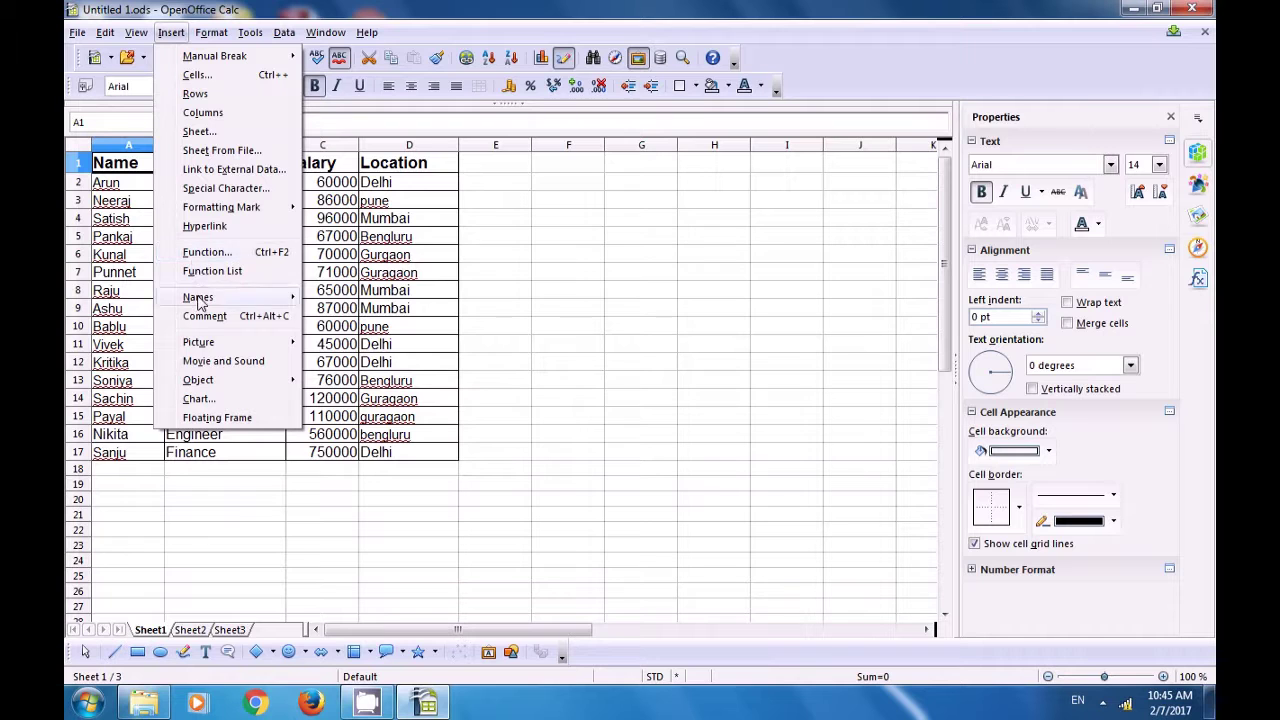
pyautogui.moveTo(200, 300)
pyautogui.click(345, 333)
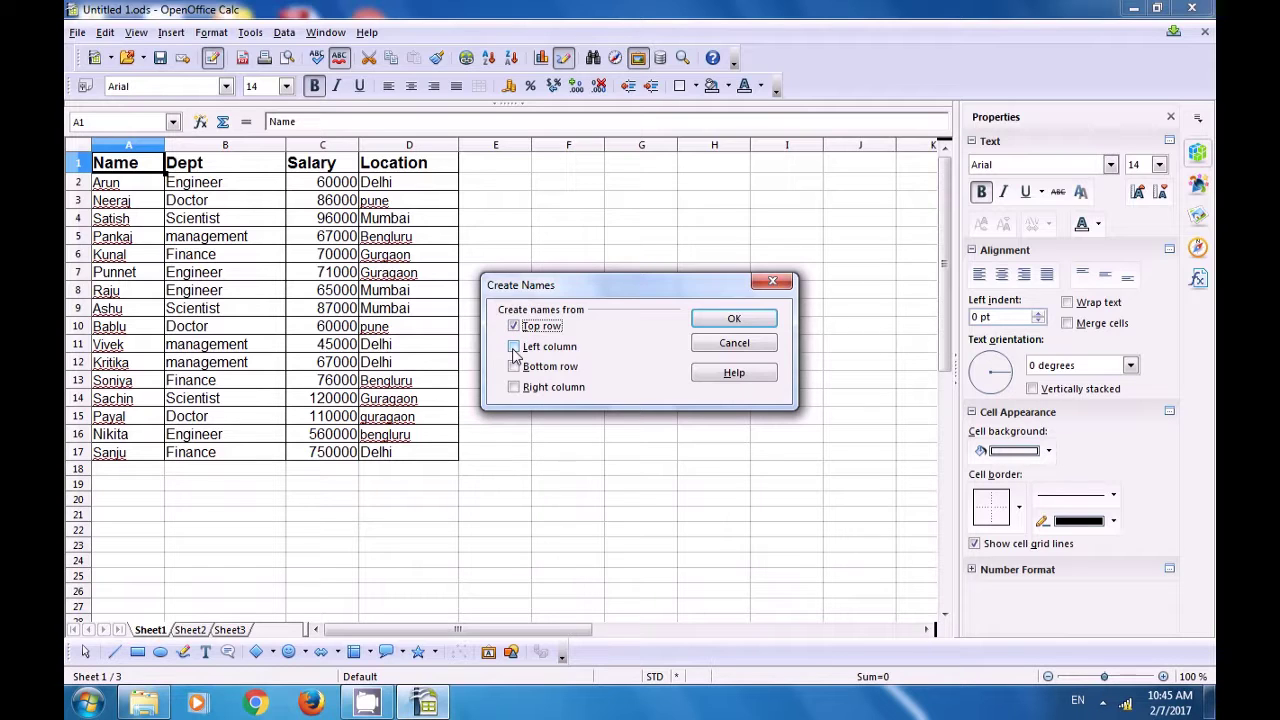
pyautogui.click(514, 347)
pyautogui.click(514, 327)
pyautogui.click(514, 347)
pyautogui.click(712, 322)
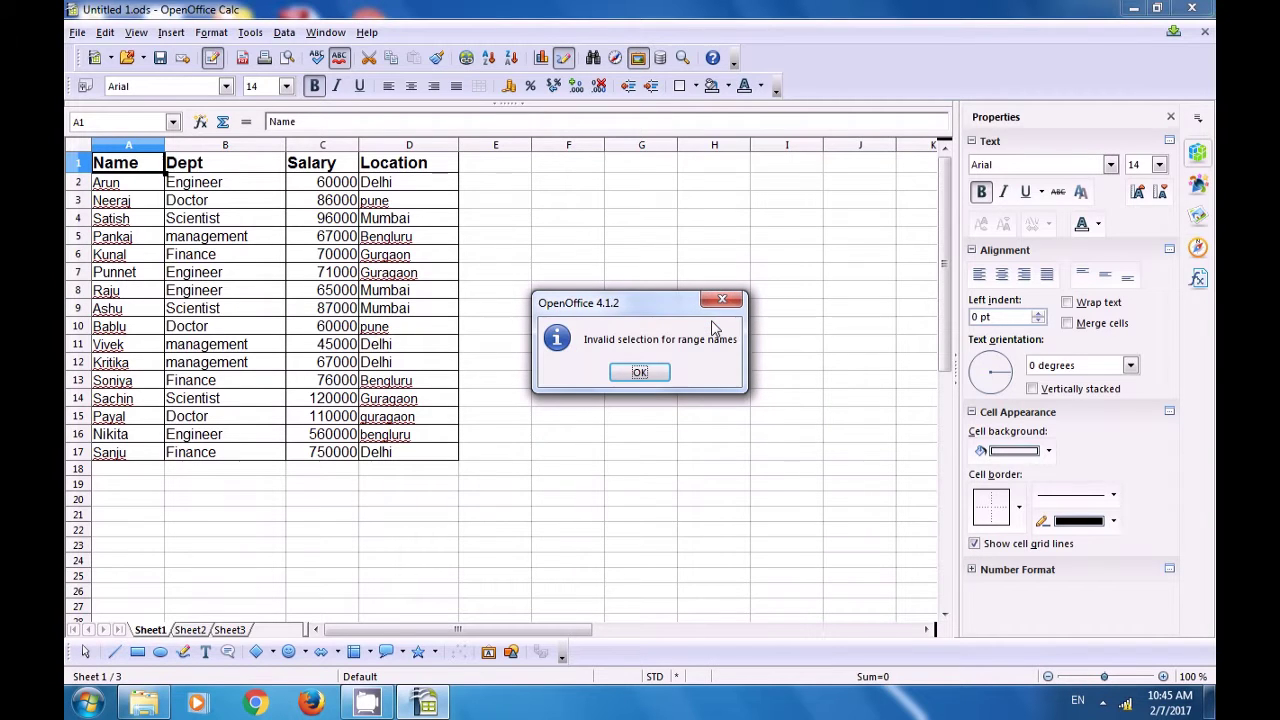
pyautogui.click(640, 373)
# Select the whole employee table A1:D17 in Sheet1 and create names from its top row and left column.
pyautogui.moveTo(129, 168); pyautogui.dragTo(414, 449)
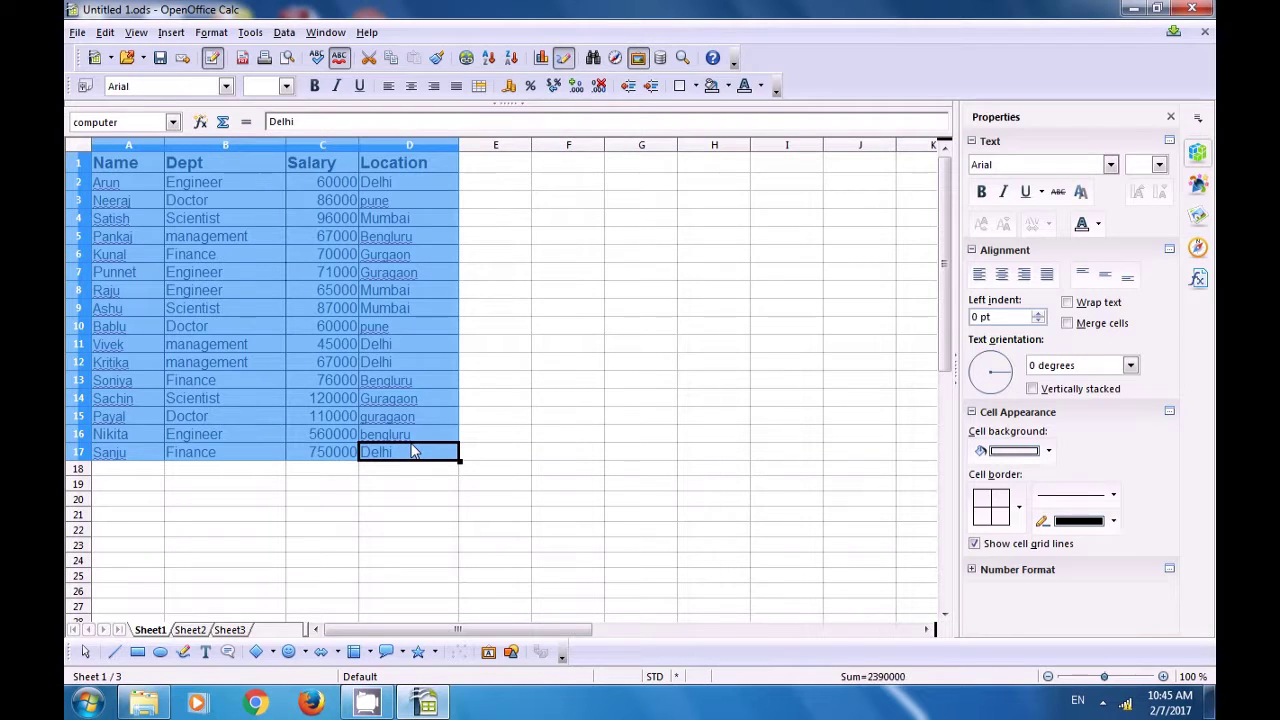
pyautogui.click(172, 33)
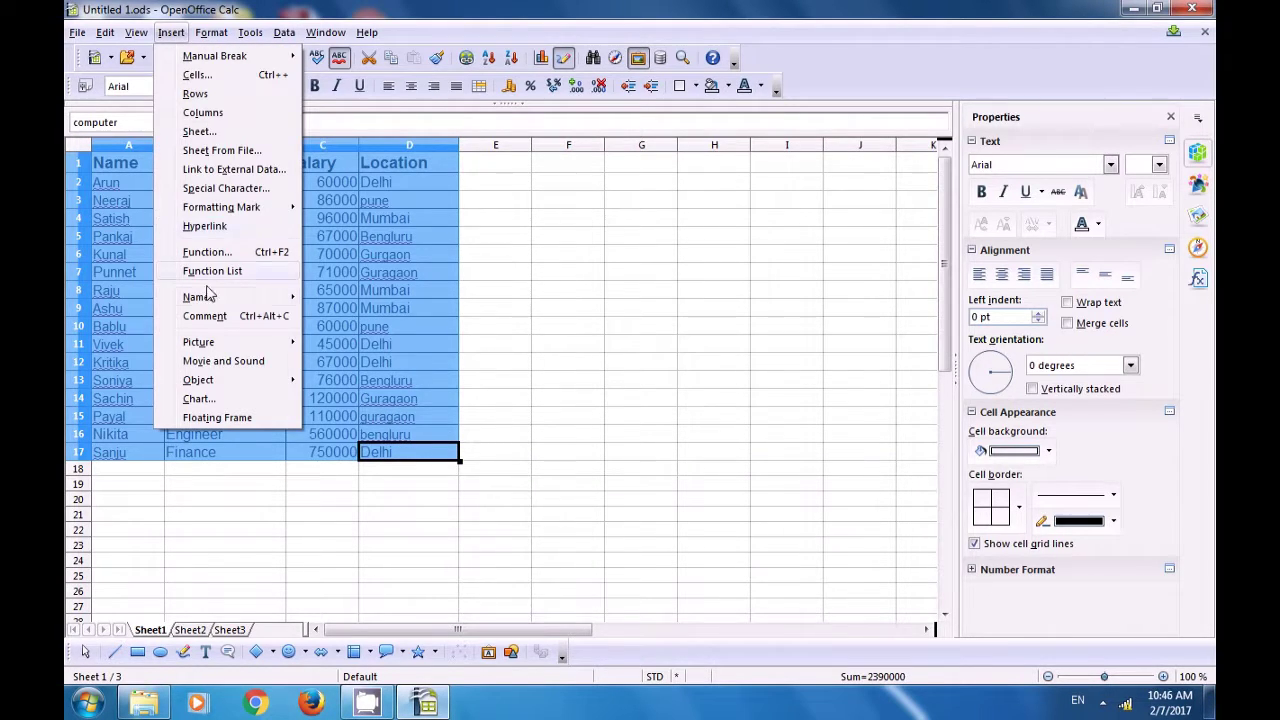
pyautogui.moveTo(212, 298)
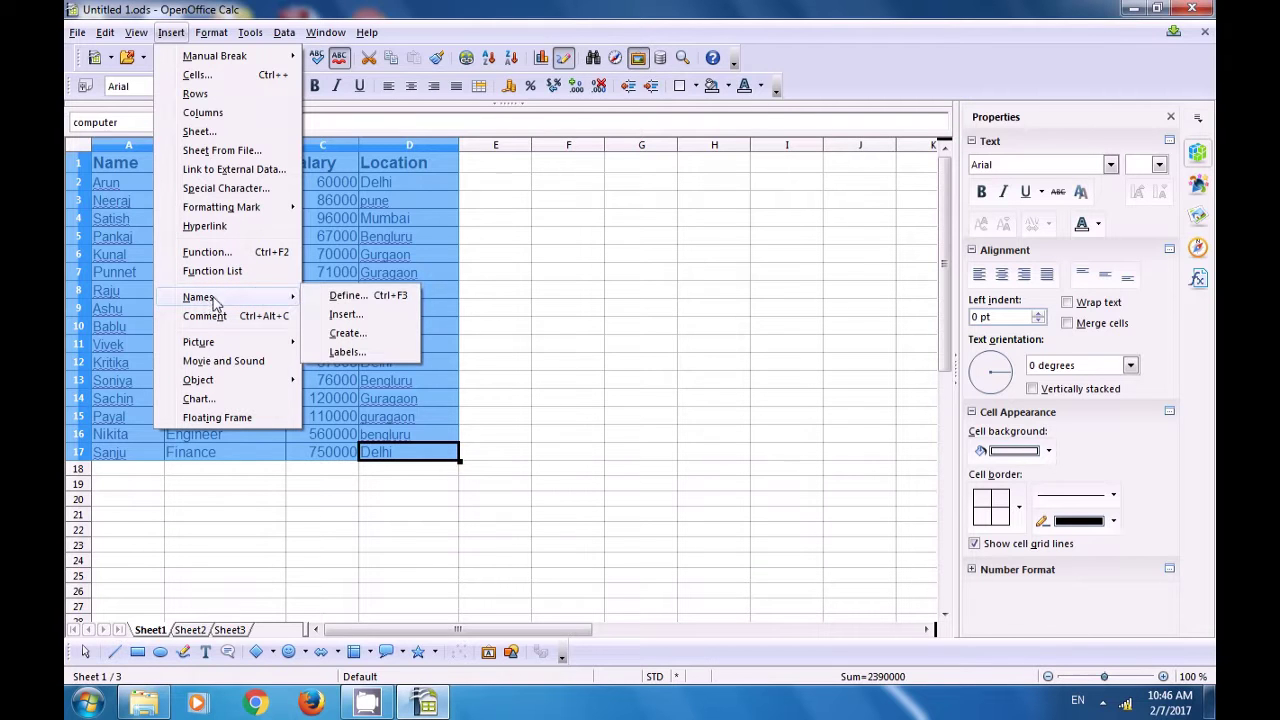
pyautogui.click(348, 333)
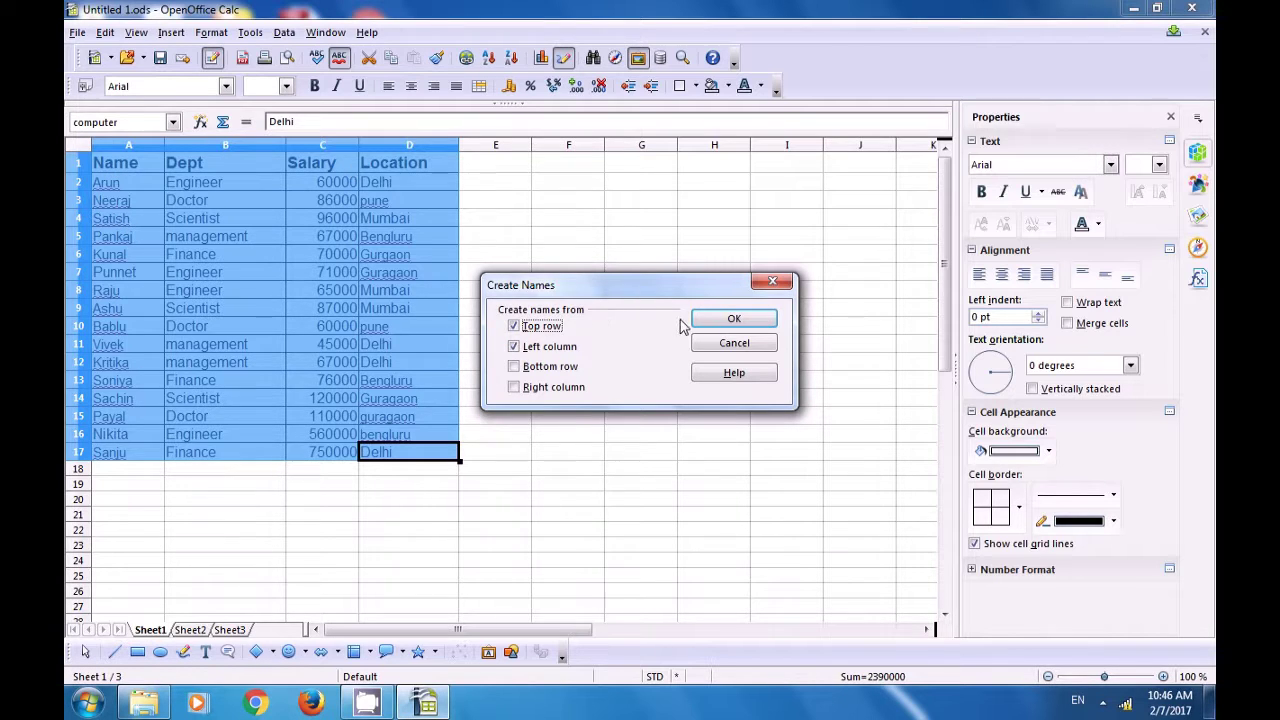
pyautogui.click(712, 320)
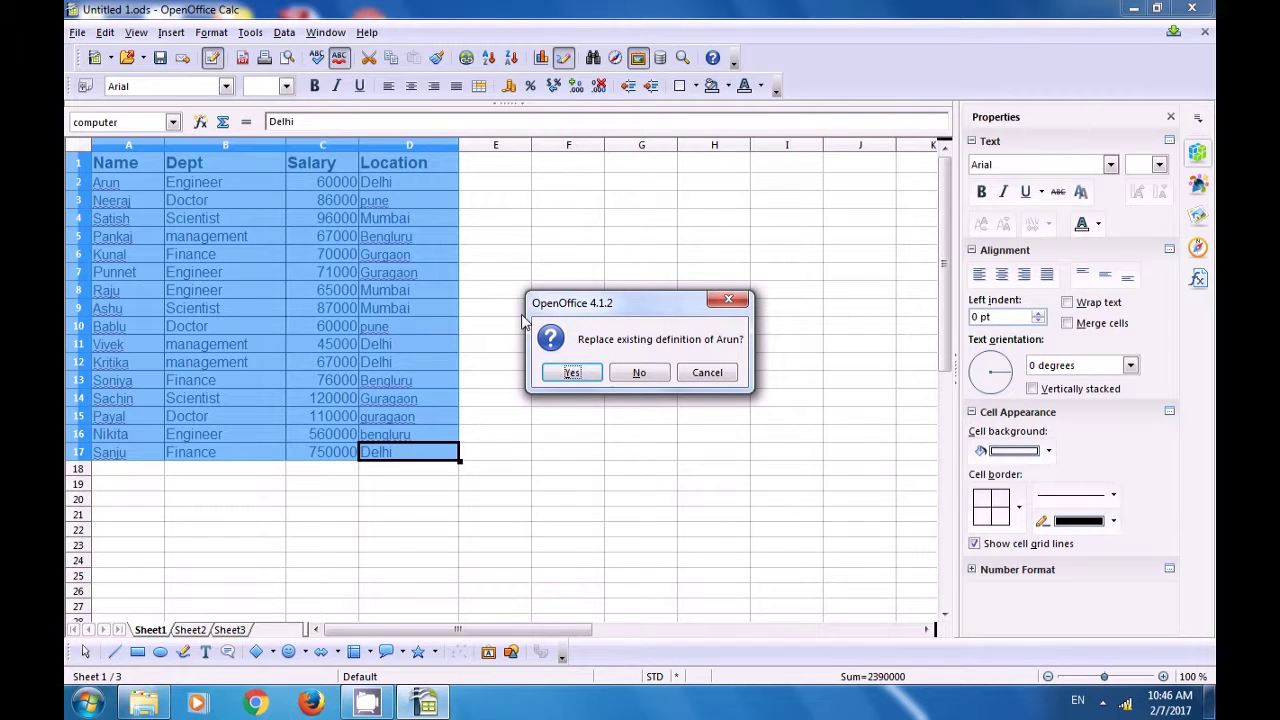
# Accept replacing each existing name definition and deselect the table.
pyautogui.click(573, 373)
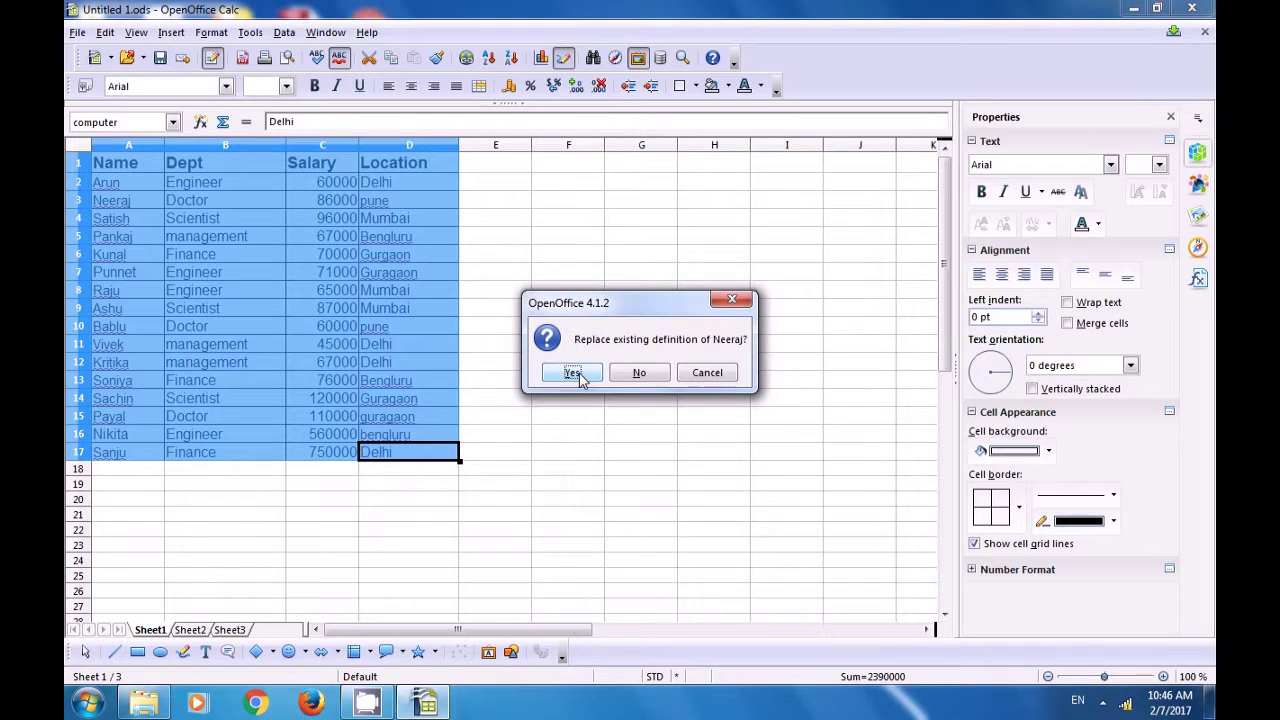
pyautogui.click(573, 372)
pyautogui.click(573, 372)
pyautogui.click(573, 372)
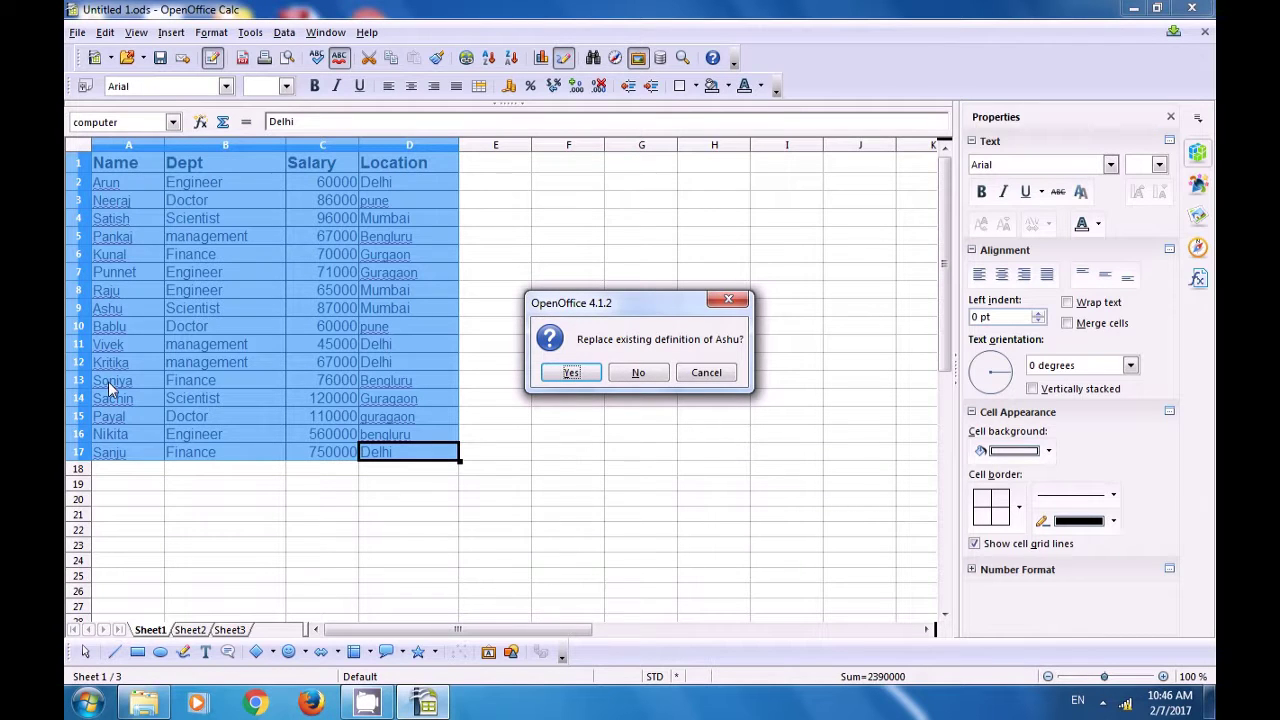
pyautogui.click(566, 375)
pyautogui.click(566, 375)
pyautogui.click(566, 375)
pyautogui.click(566, 374)
pyautogui.click(566, 374)
pyautogui.click(566, 374)
pyautogui.click(566, 374)
pyautogui.click(566, 374)
pyautogui.click(564, 375)
pyautogui.click(564, 375)
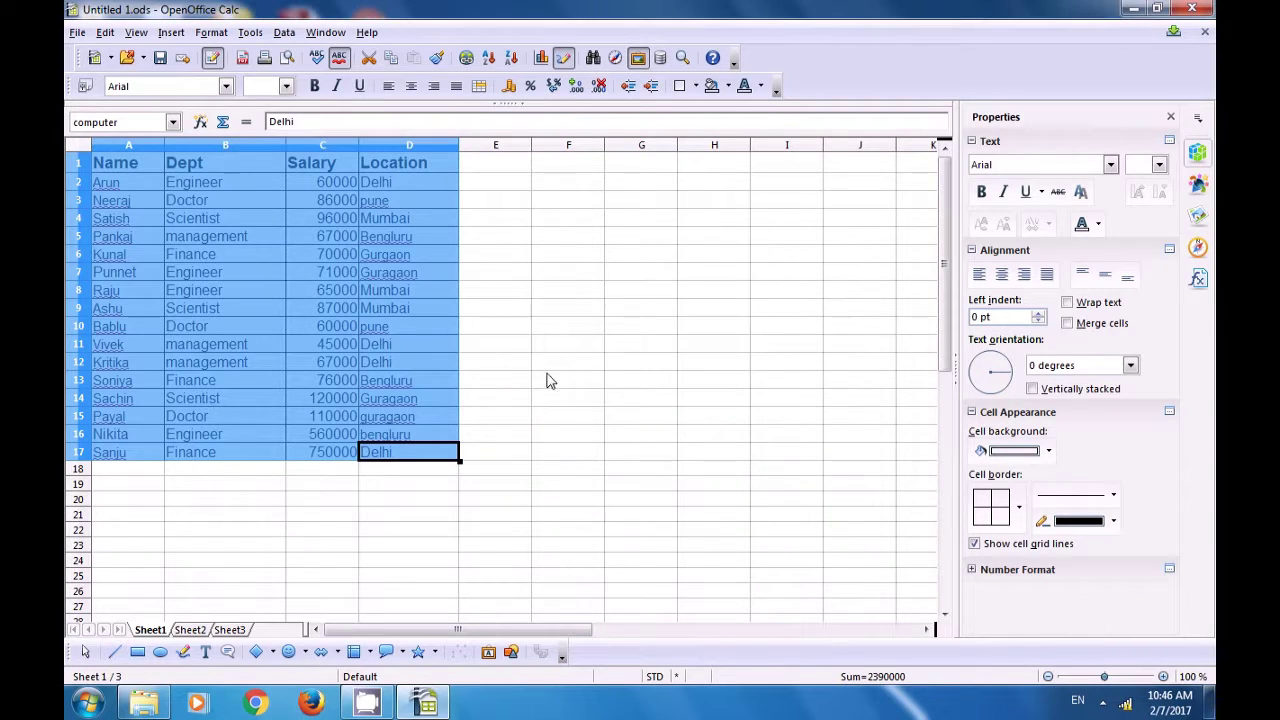
pyautogui.click(566, 364)
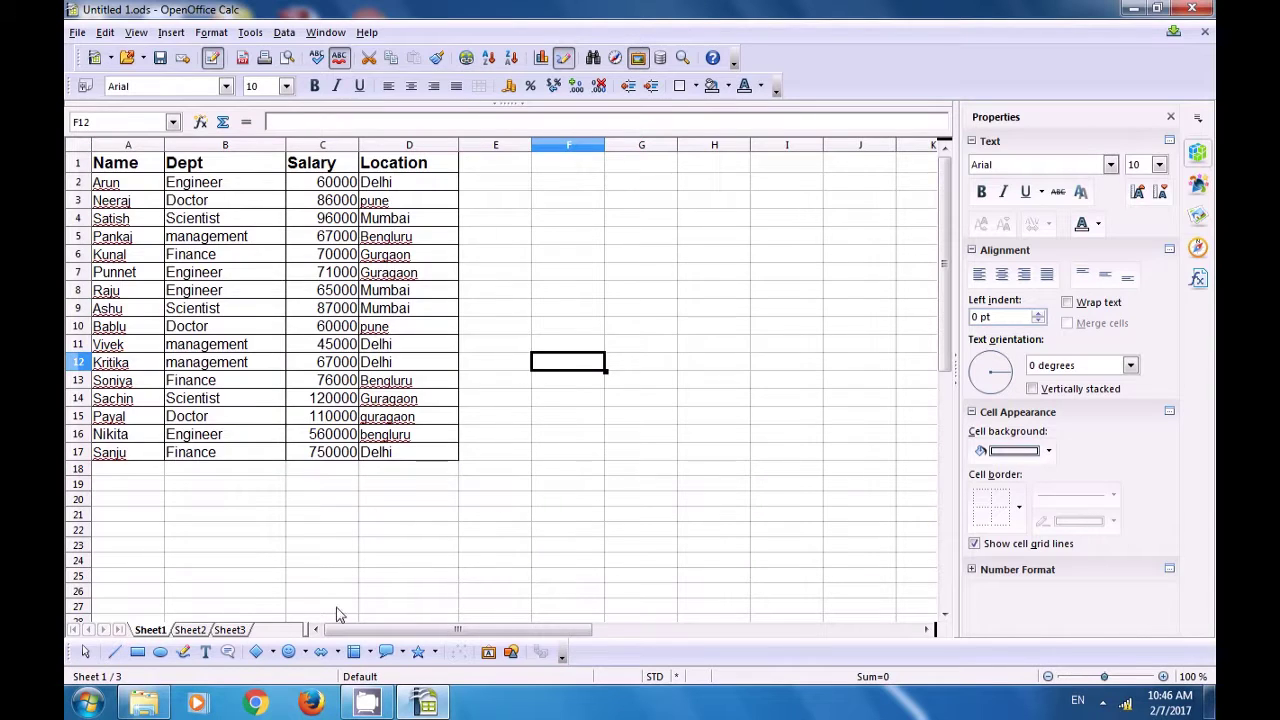
# In cell B2 of Sheet3, insert the range name created for the employee in row 12 of Sheet1.
pyautogui.click(230, 630)
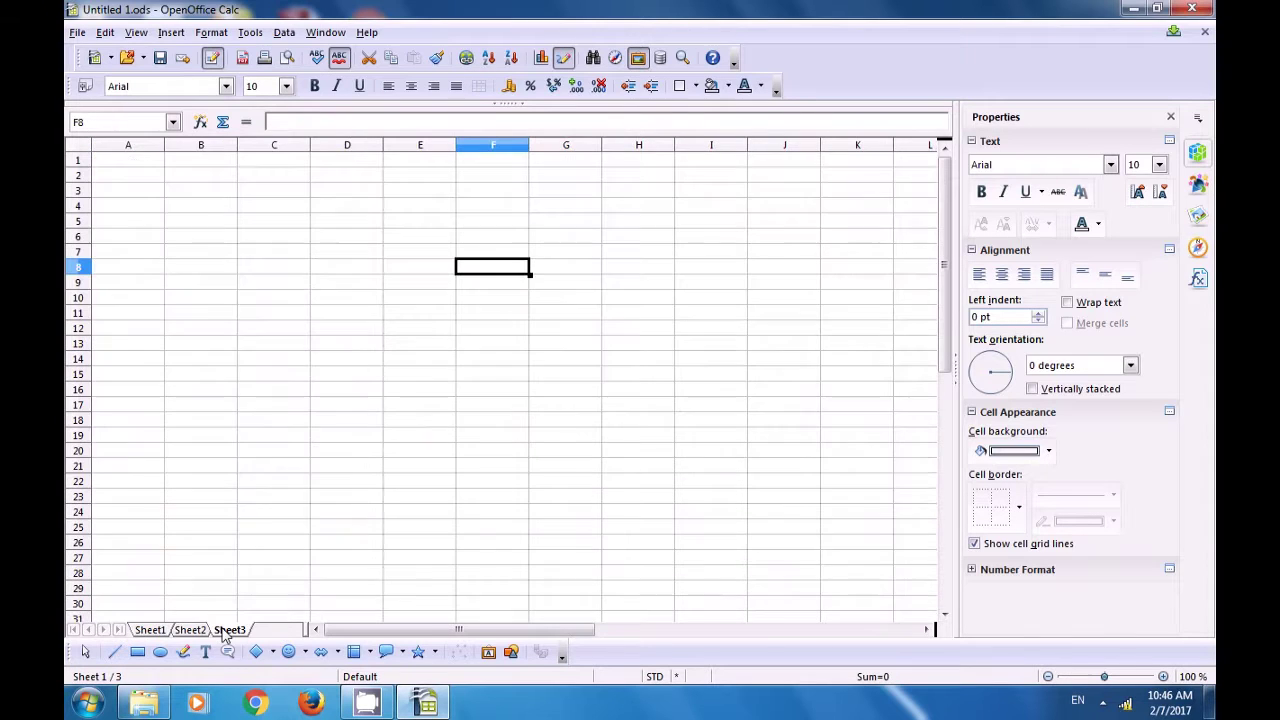
pyautogui.click(195, 178)
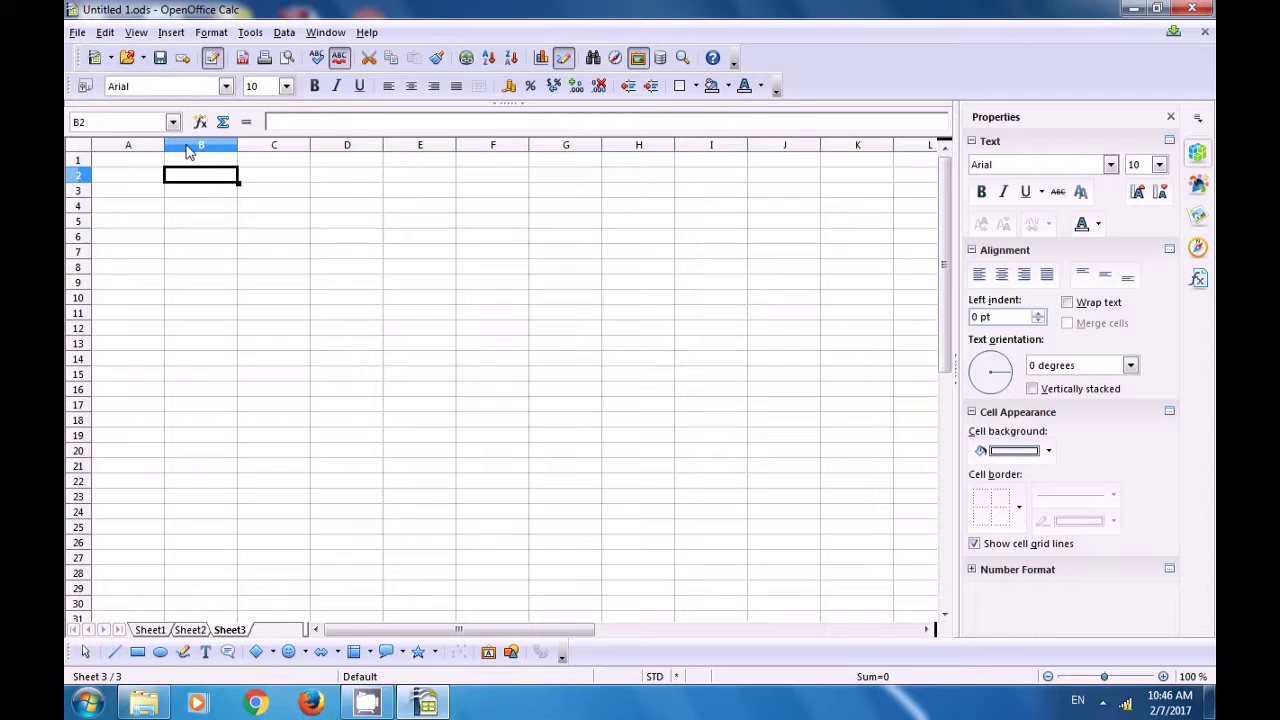
pyautogui.click(176, 32)
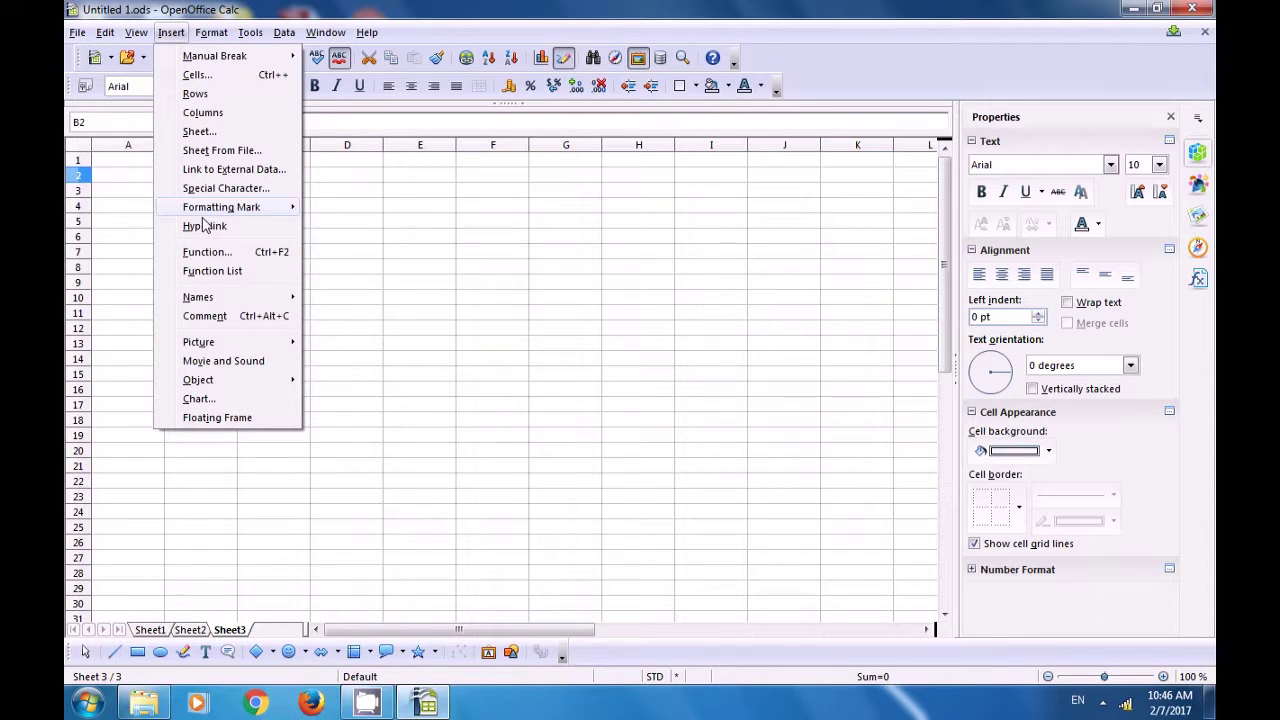
pyautogui.moveTo(213, 298)
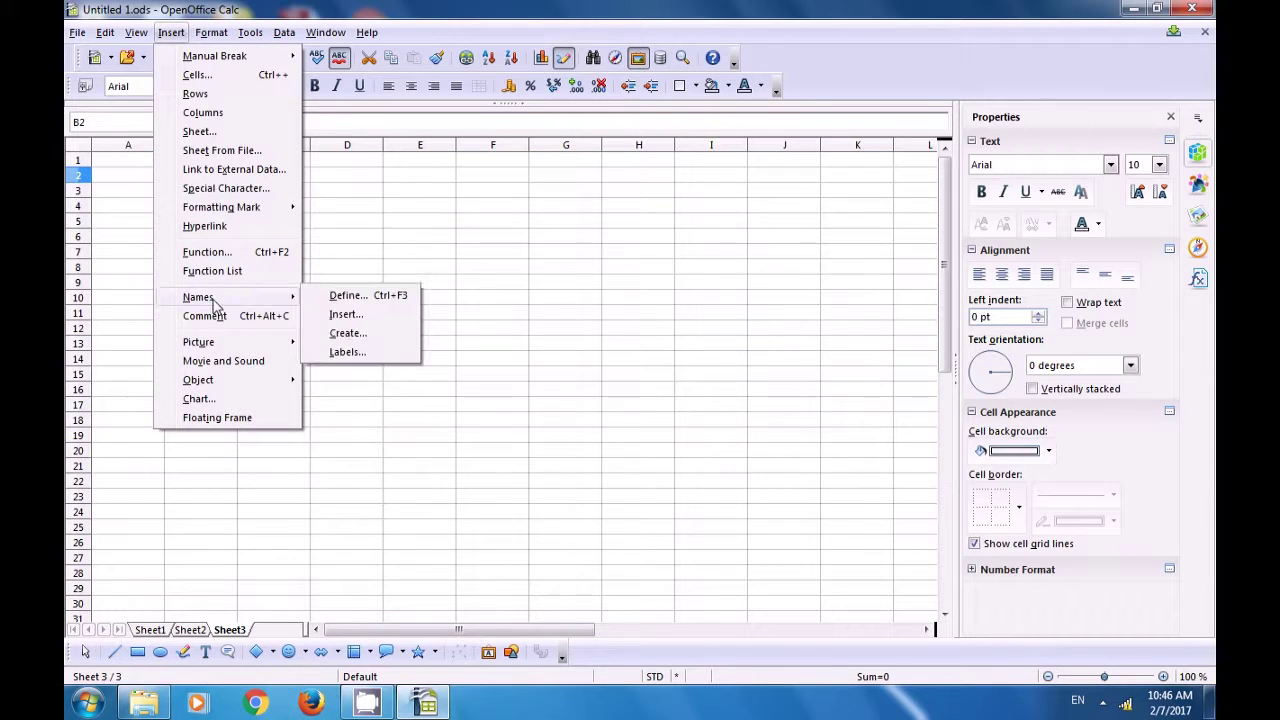
pyautogui.click(346, 315)
pyautogui.scroll(-2, 482, 336)
pyautogui.scroll(-5, 482, 336)
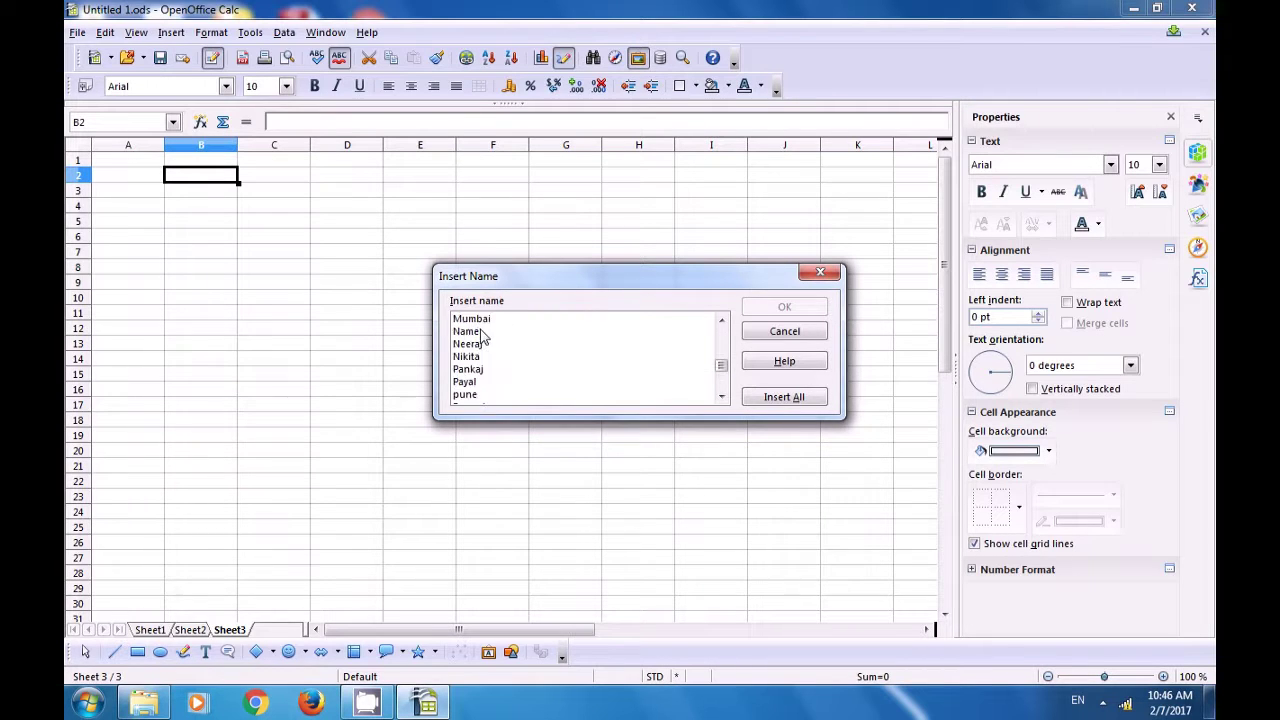
pyautogui.scroll(5, 466, 370)
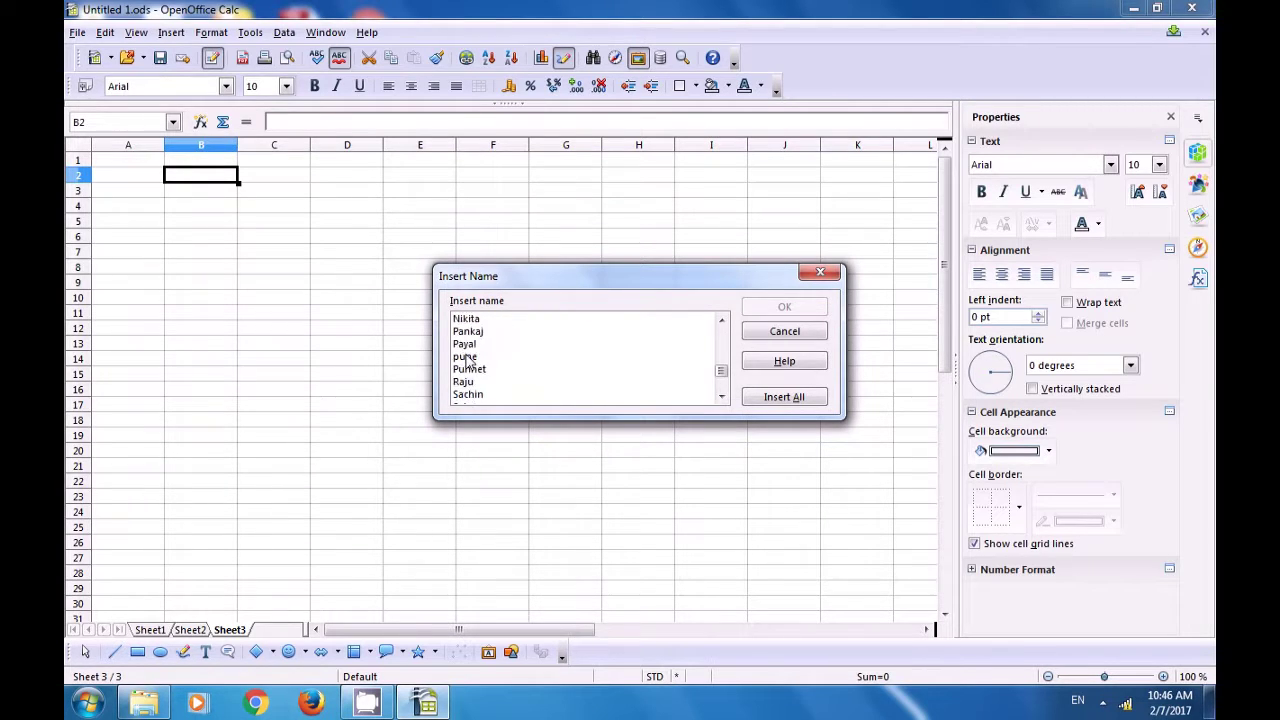
pyautogui.scroll(1, 466, 366)
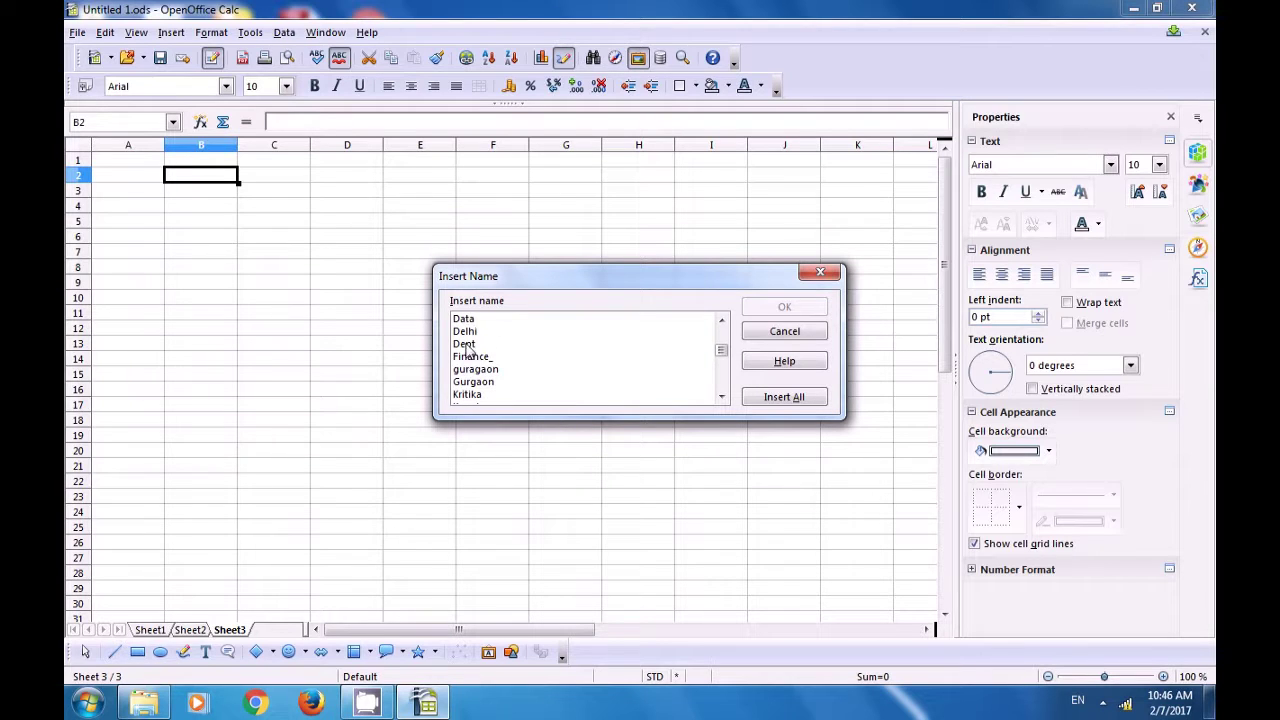
pyautogui.scroll(3, 468, 348)
pyautogui.scroll(-1, 468, 355)
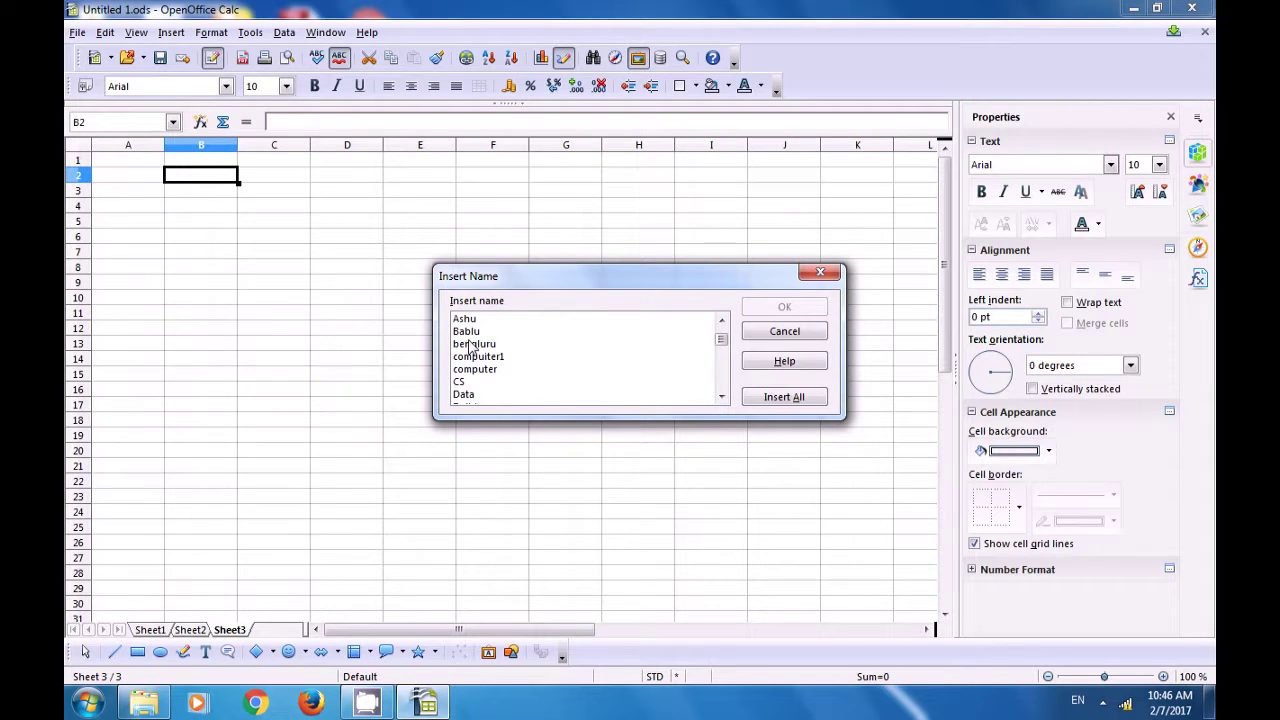
pyautogui.scroll(-3, 477, 350)
pyautogui.scroll(-1, 476, 355)
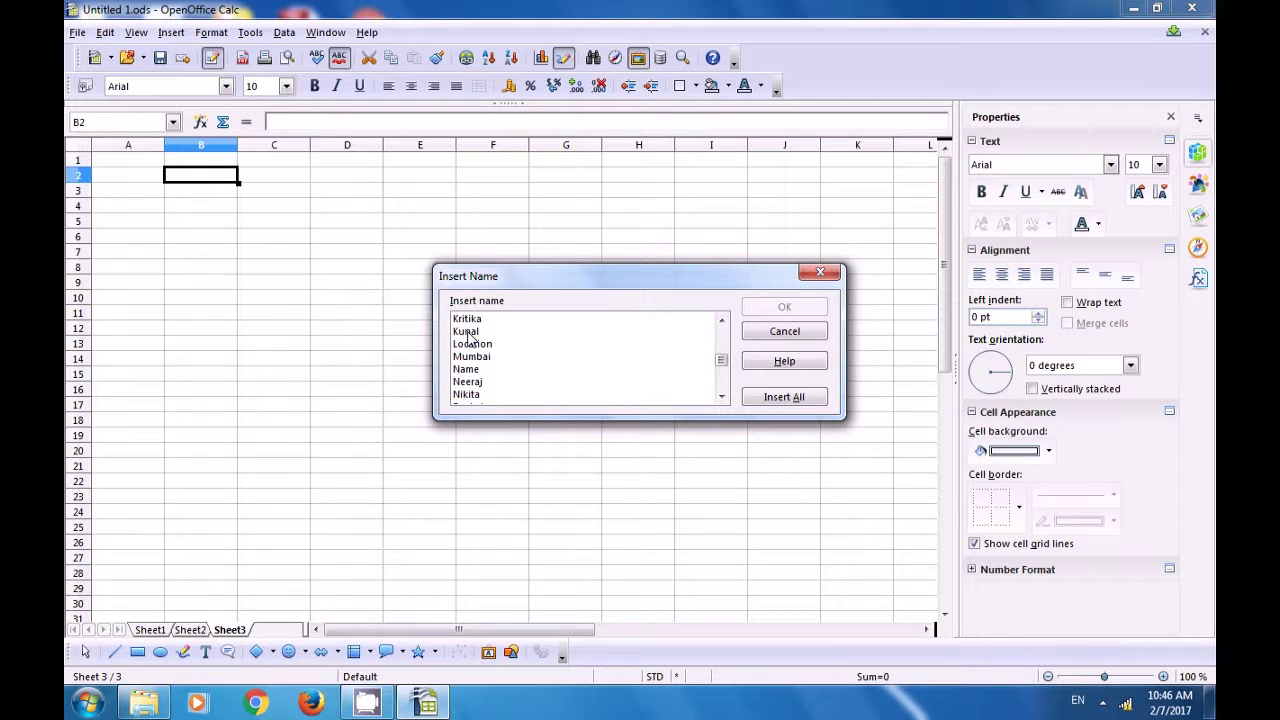
pyautogui.click(471, 321)
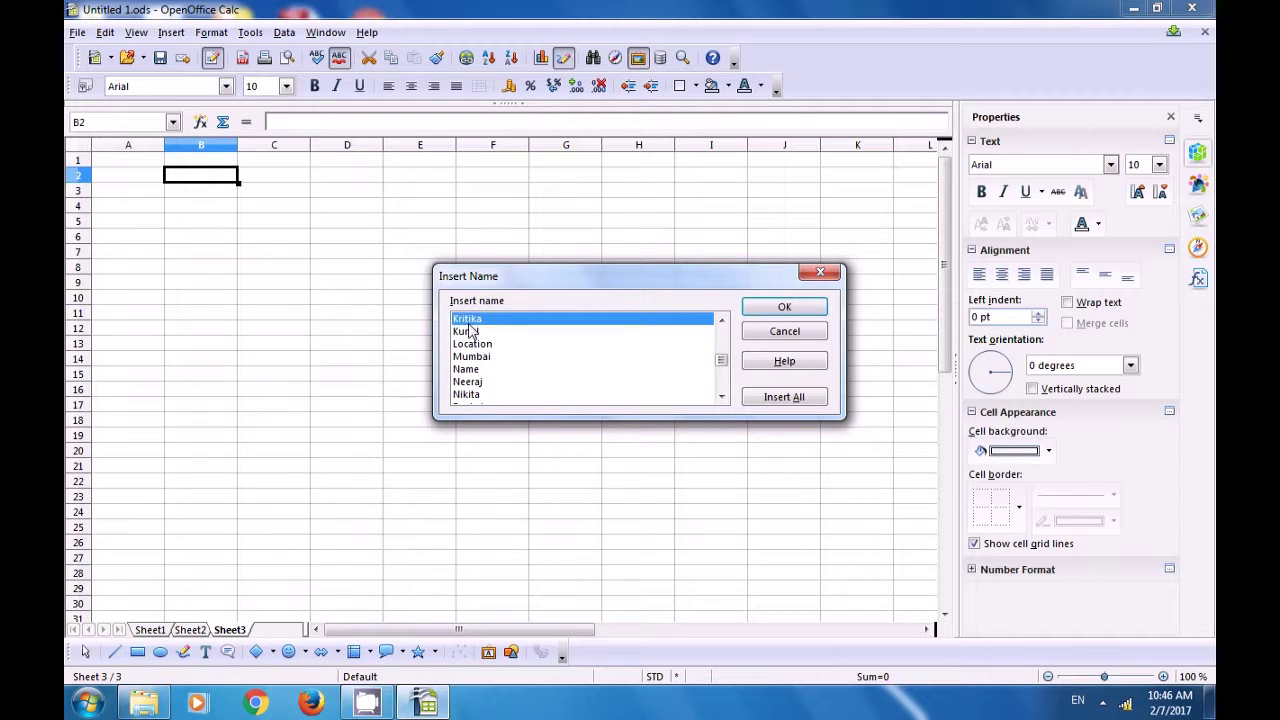
pyautogui.click(783, 309)
pyautogui.press('Return')
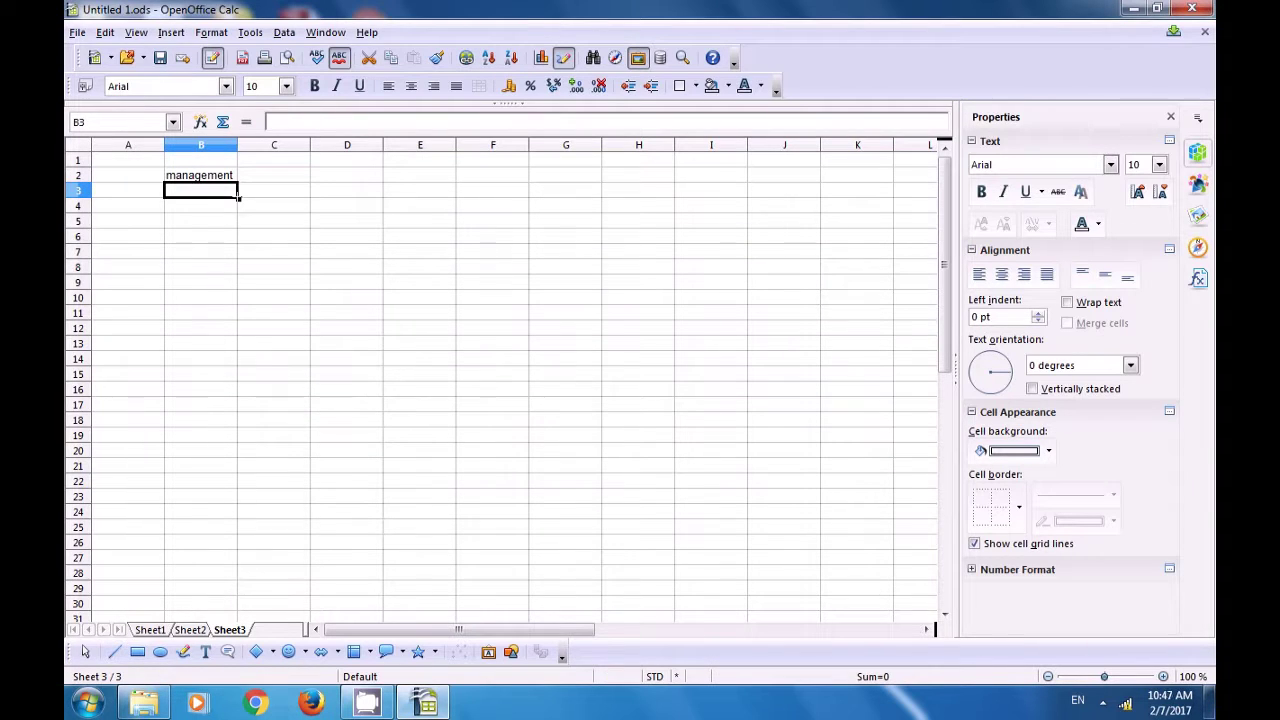
# Extend the named-range formula from B2 across to C2 and D2 in Sheet3.
pyautogui.click(191, 181)
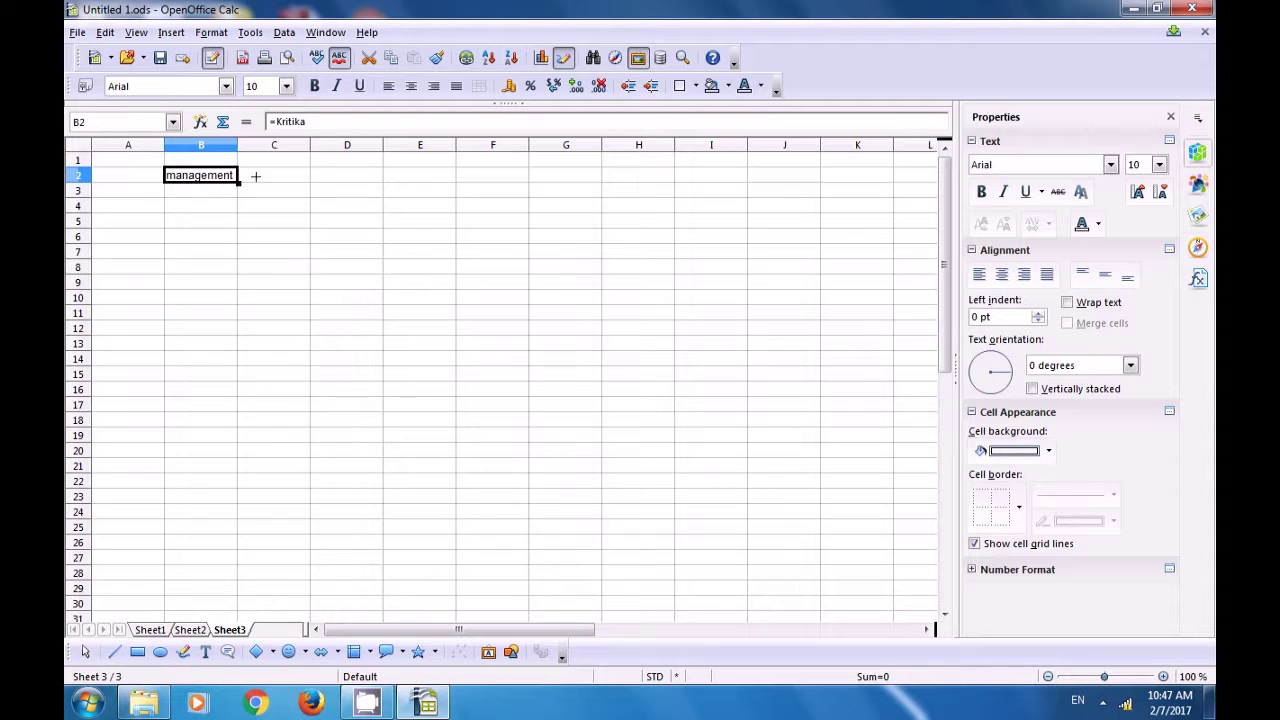
pyautogui.moveTo(256, 179); pyautogui.dragTo(291, 195)
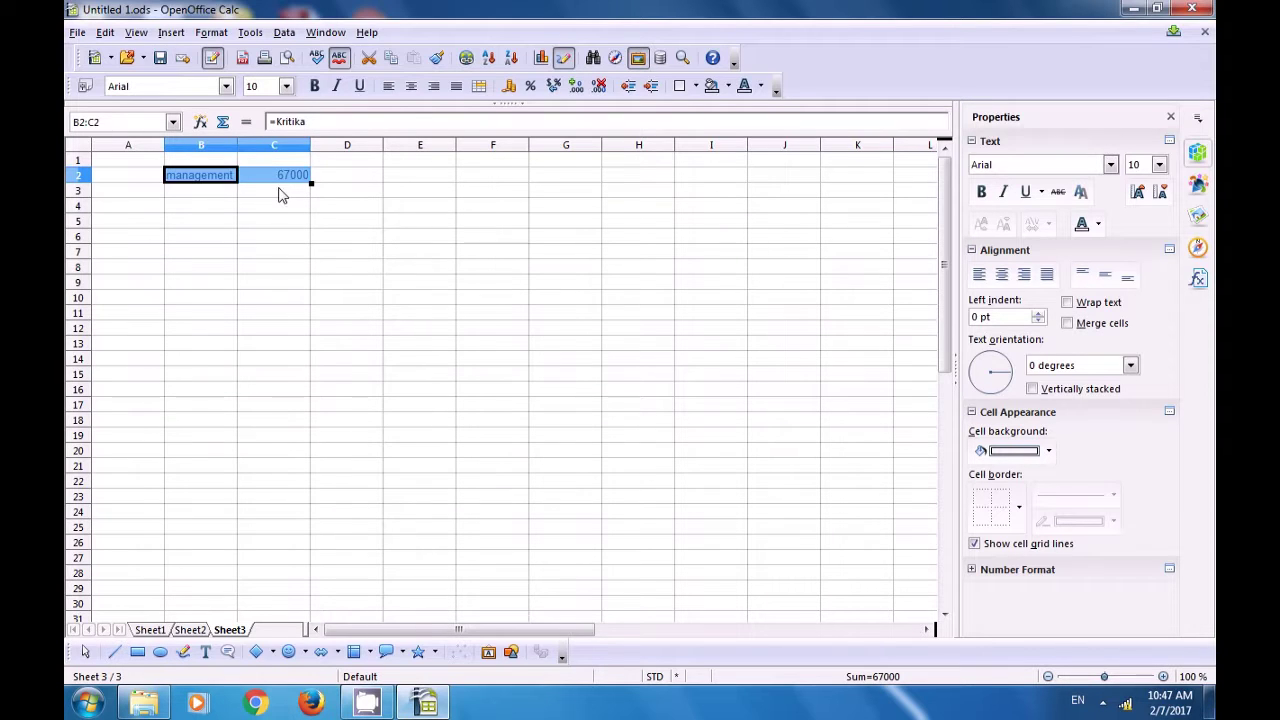
pyautogui.click(286, 180)
pyautogui.moveTo(343, 184); pyautogui.dragTo(371, 188)
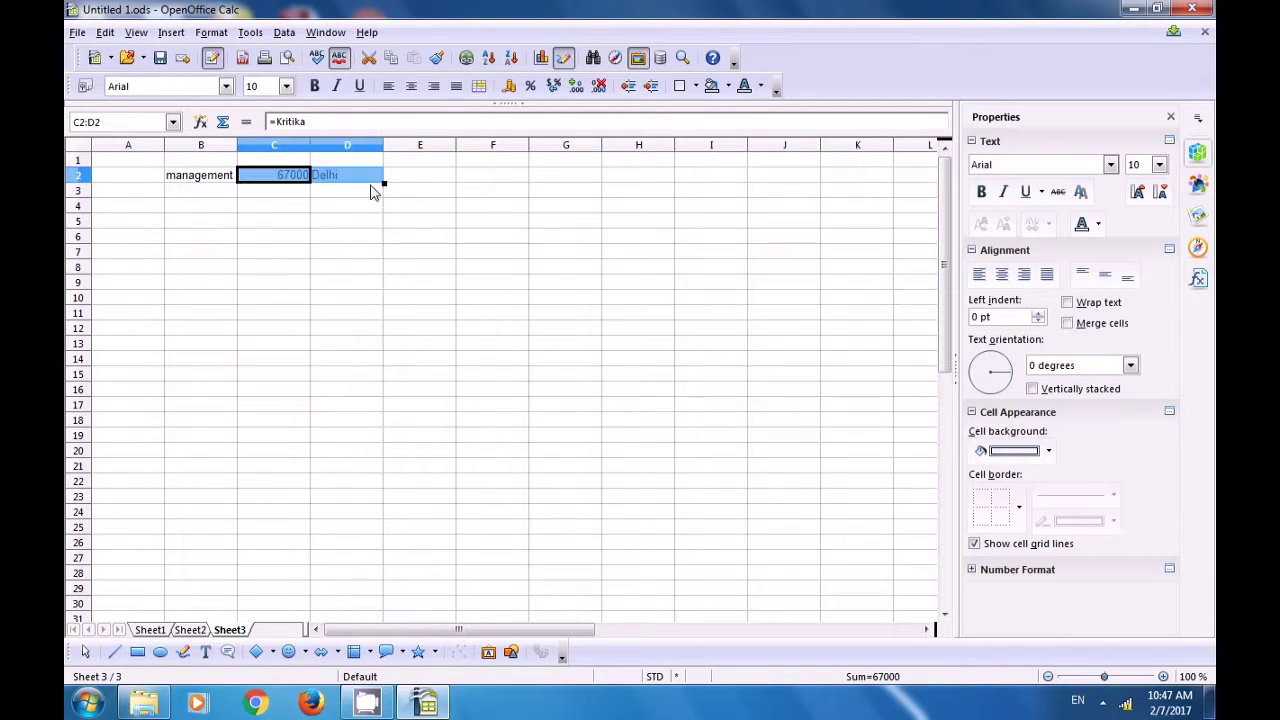
# Fill the named-range formulas in B2:D2 of Sheet3 down through row 14 and deselect the range.
pyautogui.click(222, 180)
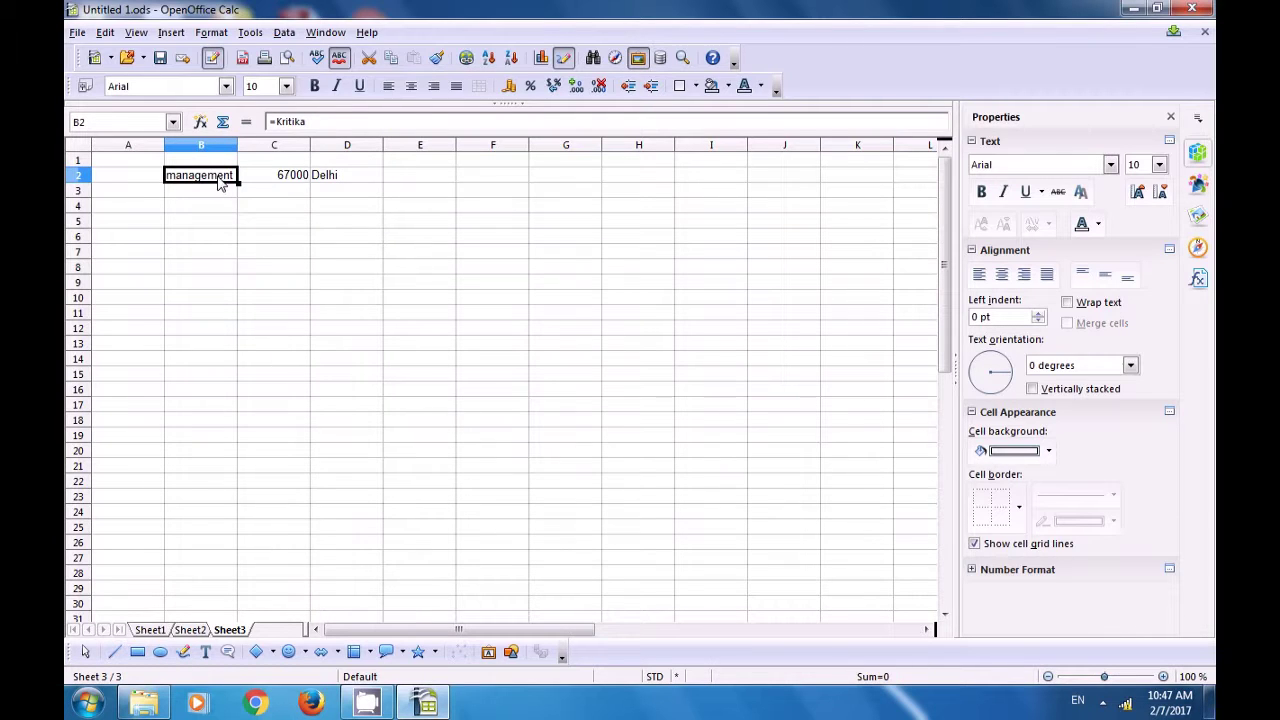
pyautogui.moveTo(219, 180); pyautogui.dragTo(392, 376)
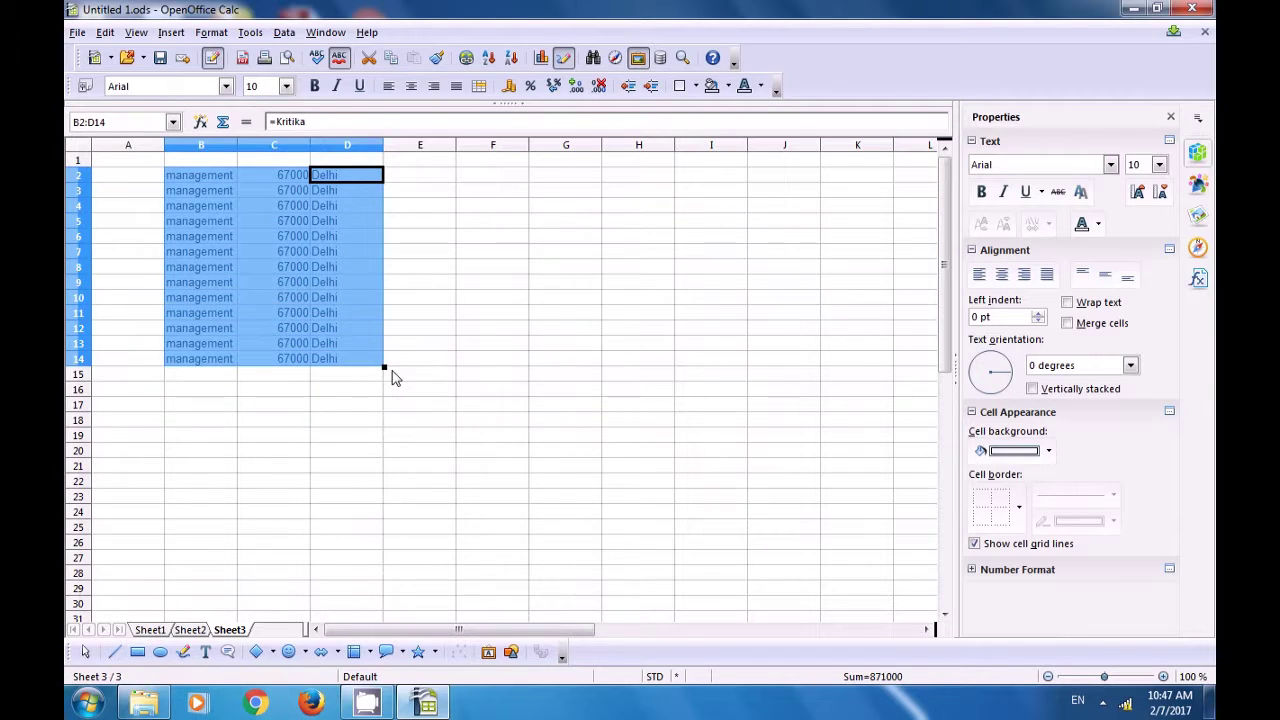
pyautogui.click(466, 312)
pyautogui.click(350, 228)
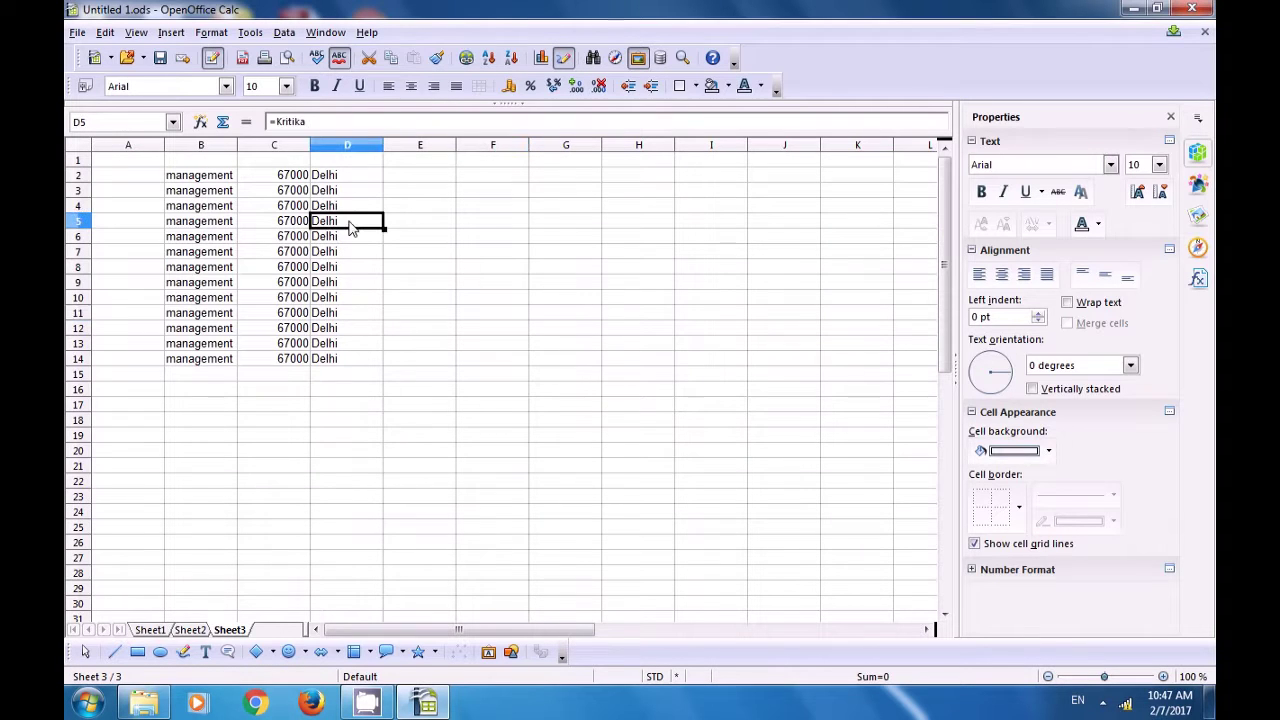
pyautogui.click(418, 208)
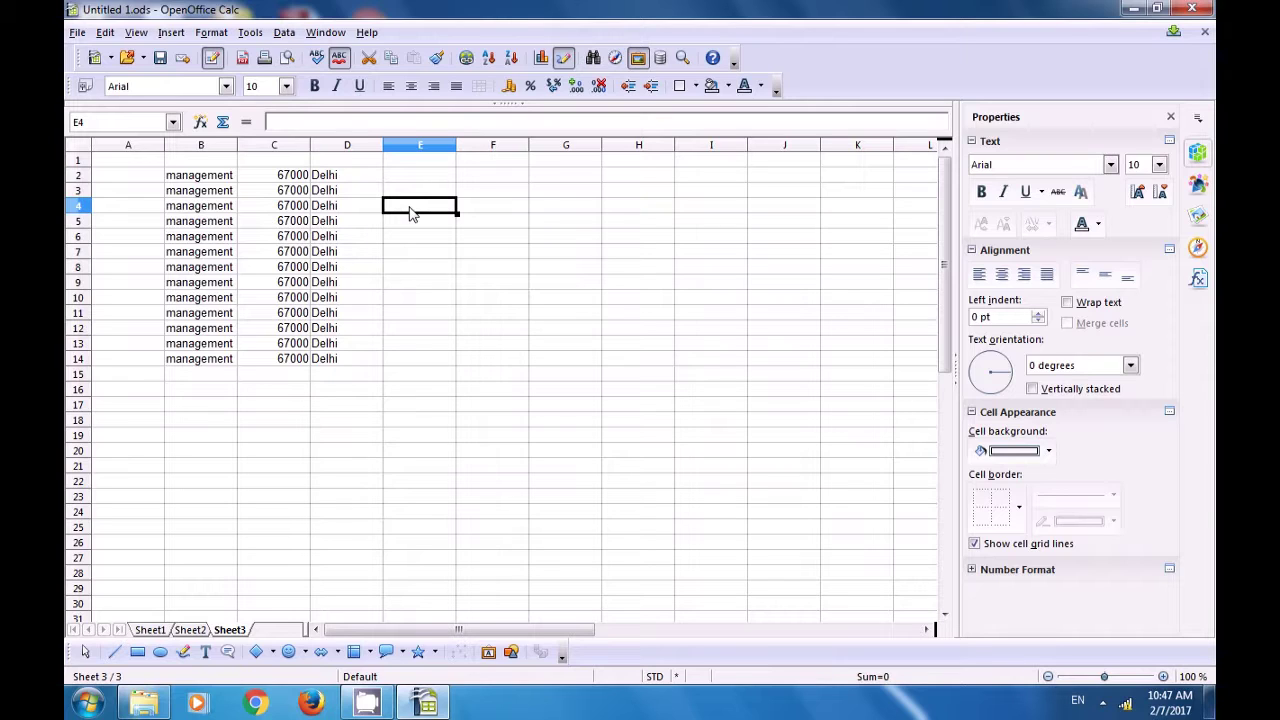
# Define Sheet1's employee table A1:D17 as a label range containing row labels, using $E$1:$AMJ$17 as its data range.
pyautogui.click(160, 631)
pyautogui.moveTo(113, 170); pyautogui.dragTo(407, 465)
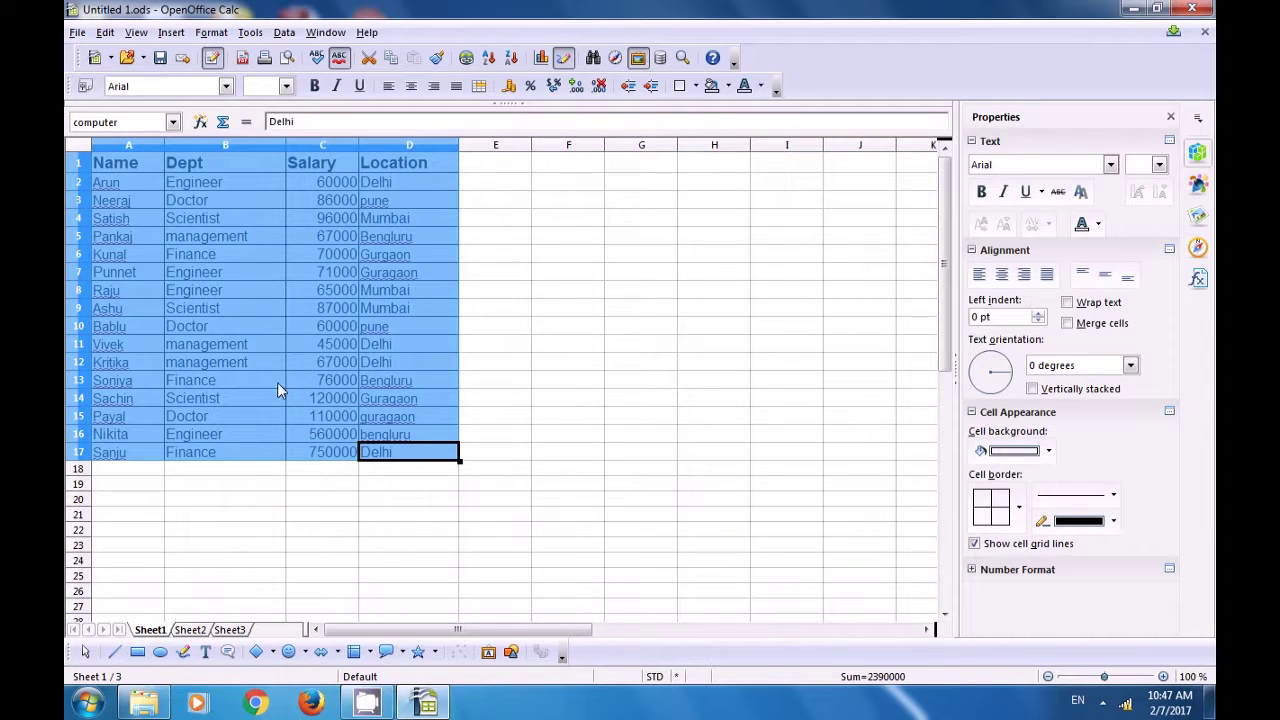
pyautogui.click(171, 32)
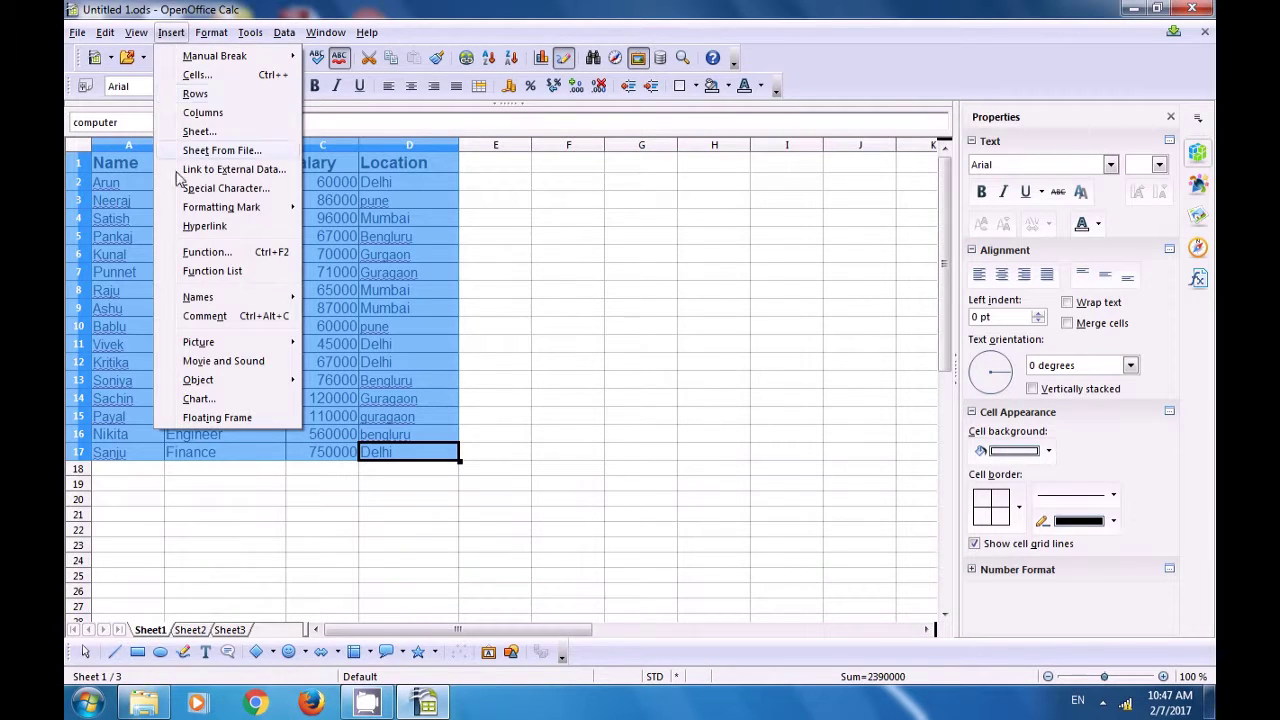
pyautogui.moveTo(212, 302)
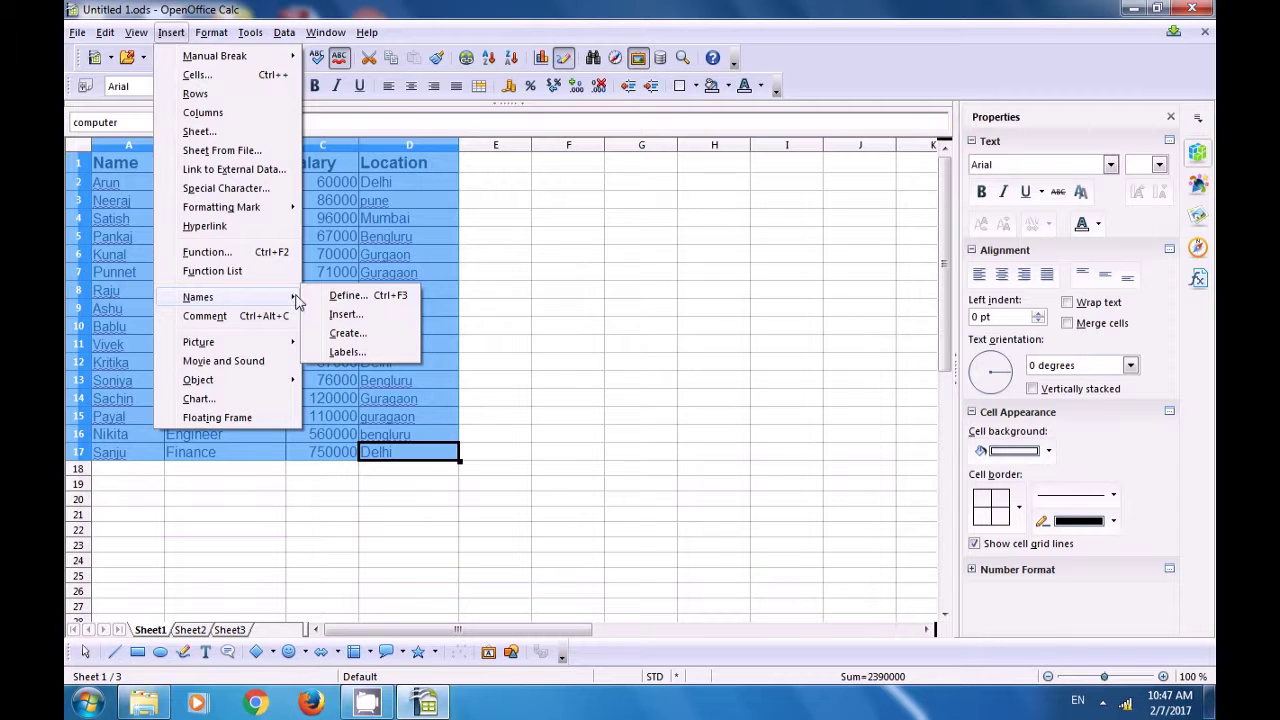
pyautogui.click(336, 352)
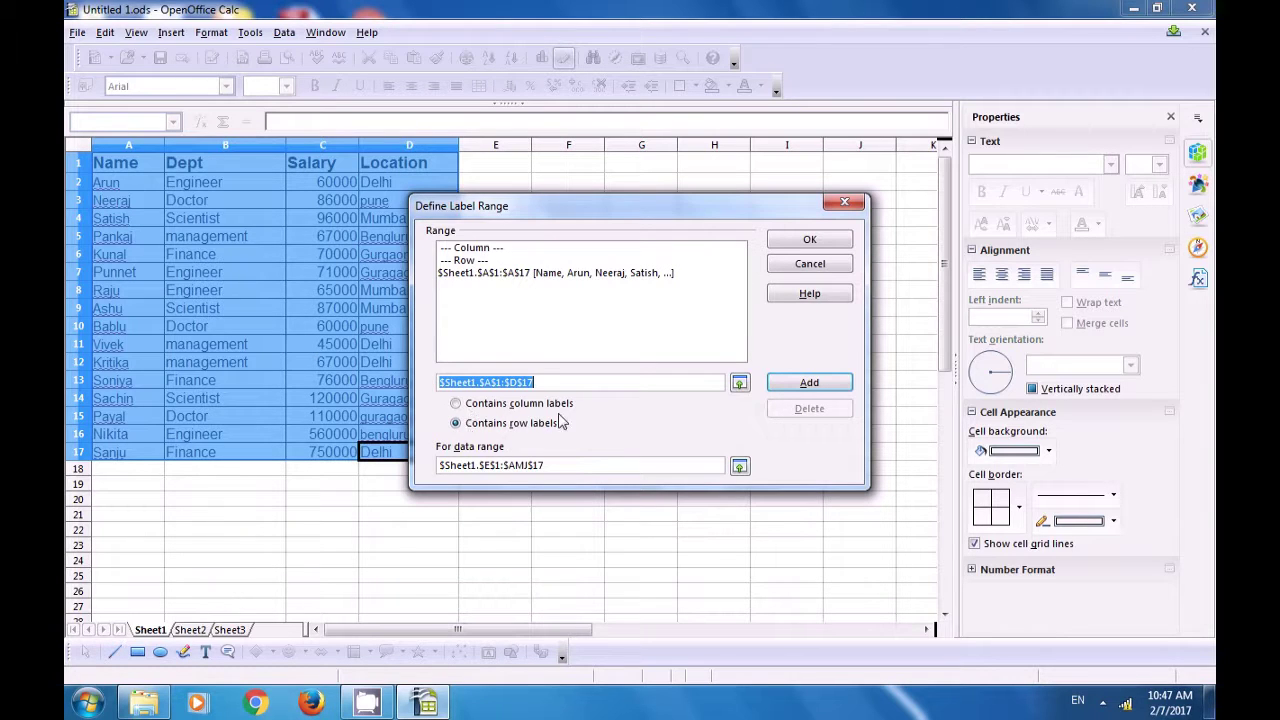
pyautogui.click(456, 404)
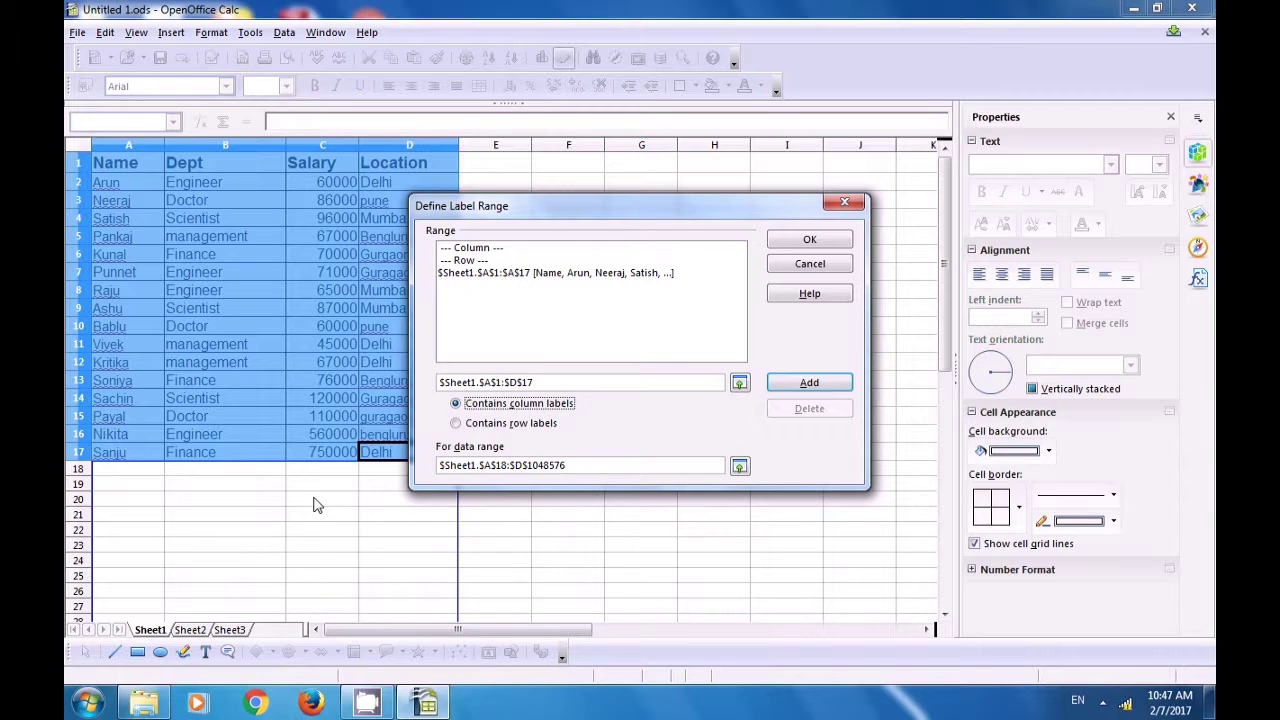
pyautogui.click(456, 423)
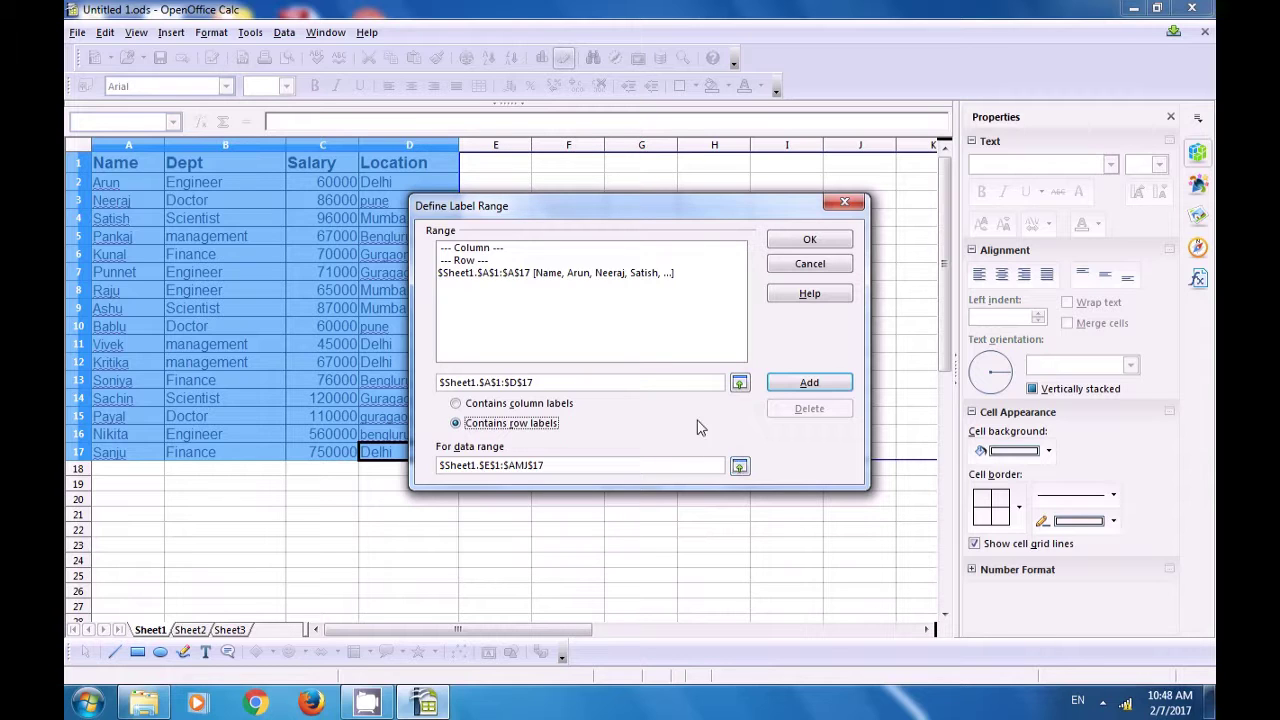
pyautogui.click(806, 383)
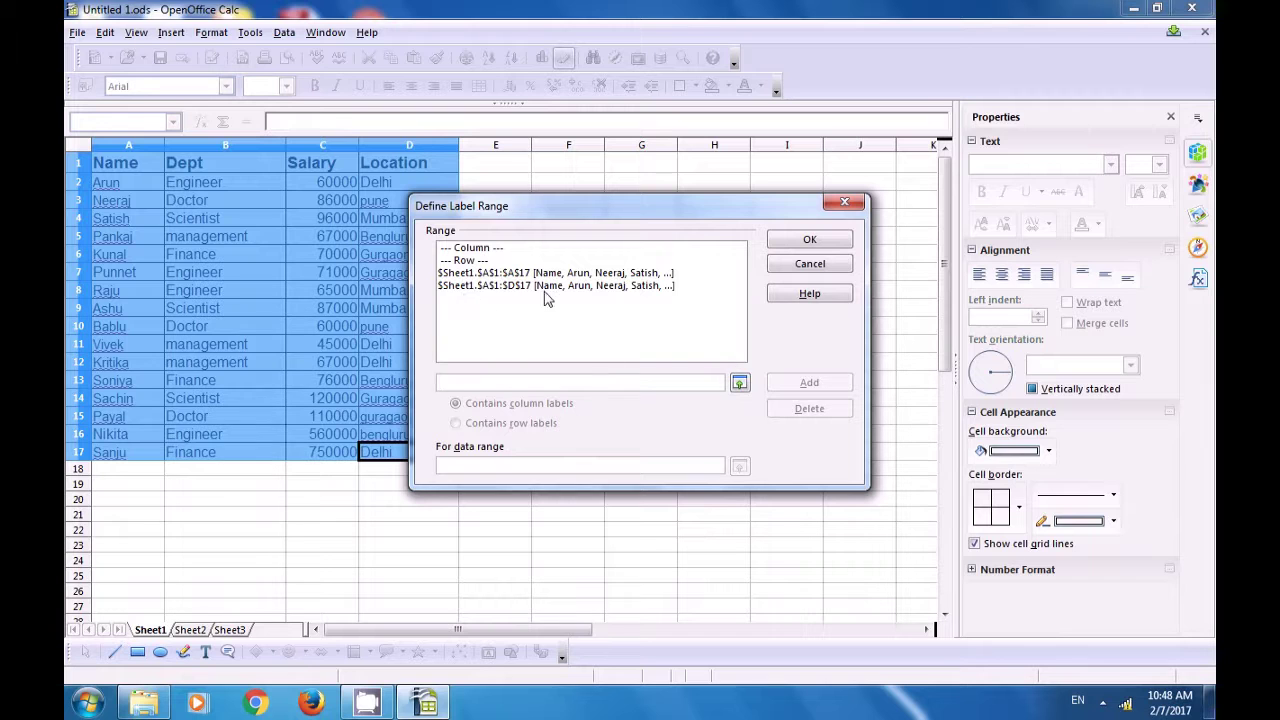
pyautogui.click(806, 242)
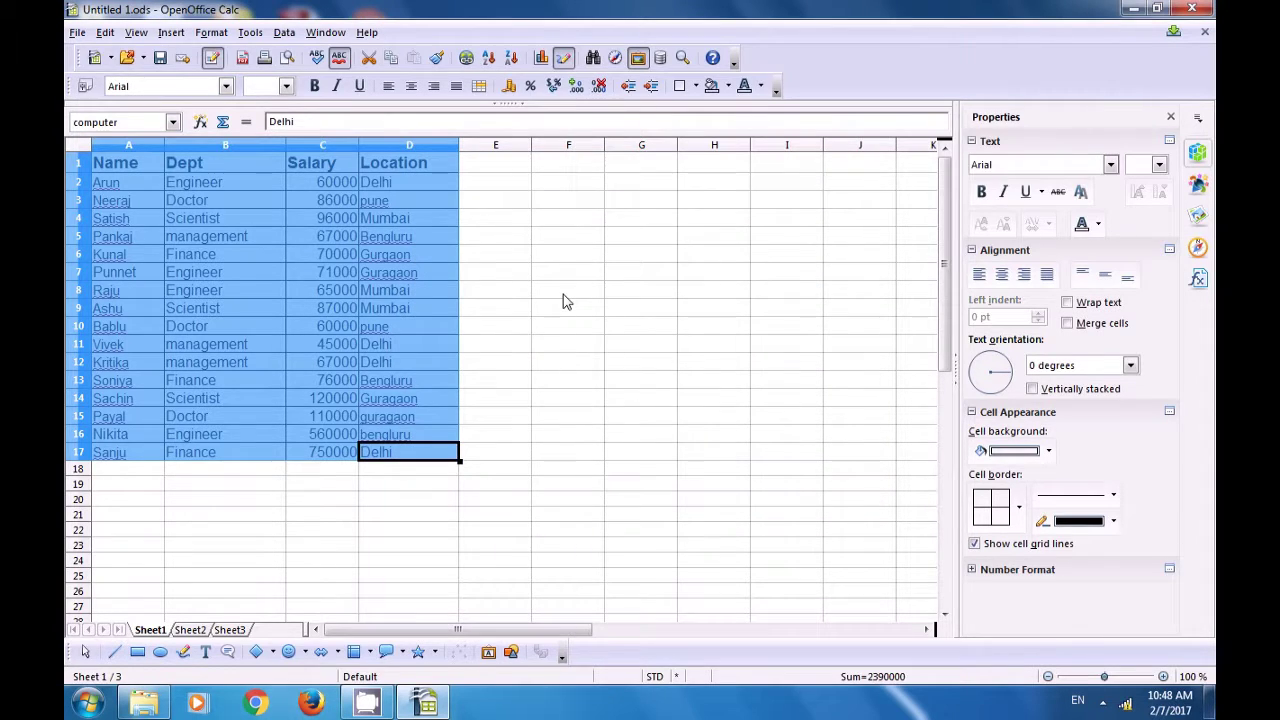
pyautogui.click(564, 298)
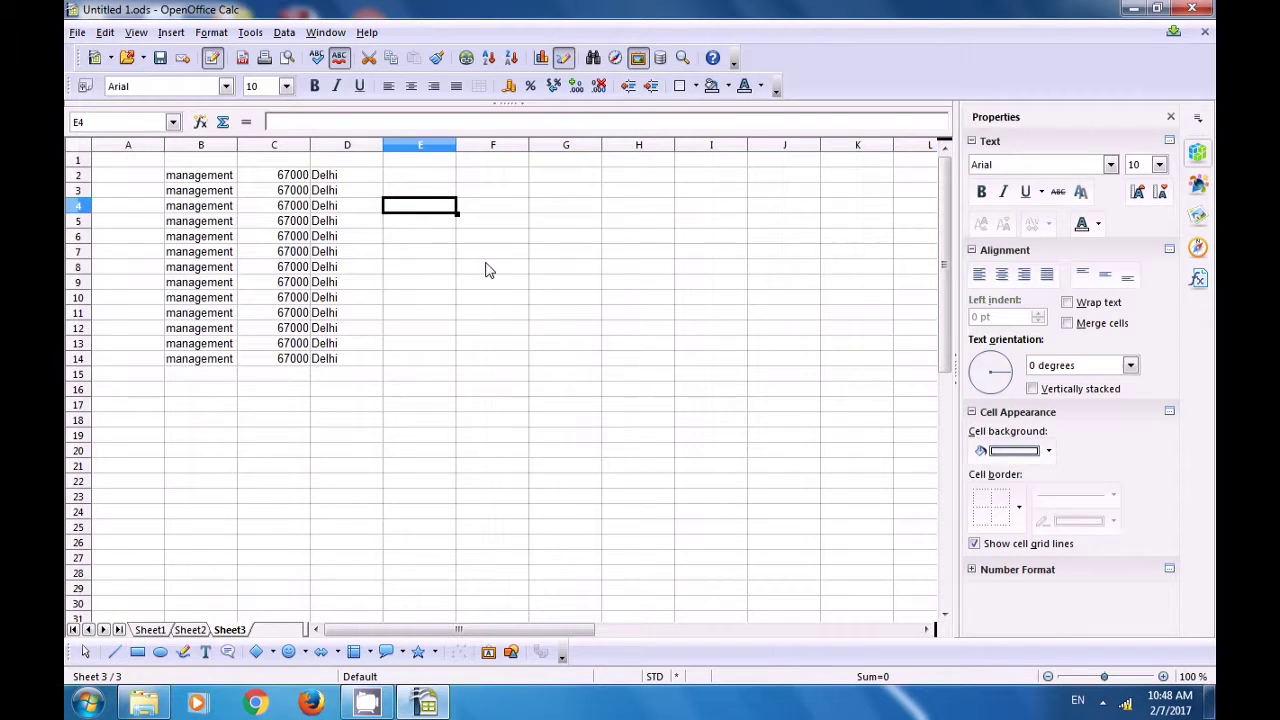
# Add the comment "location" to the Location heading in D1 of Sheet1 and keep the comment shown.
pyautogui.click(165, 629)
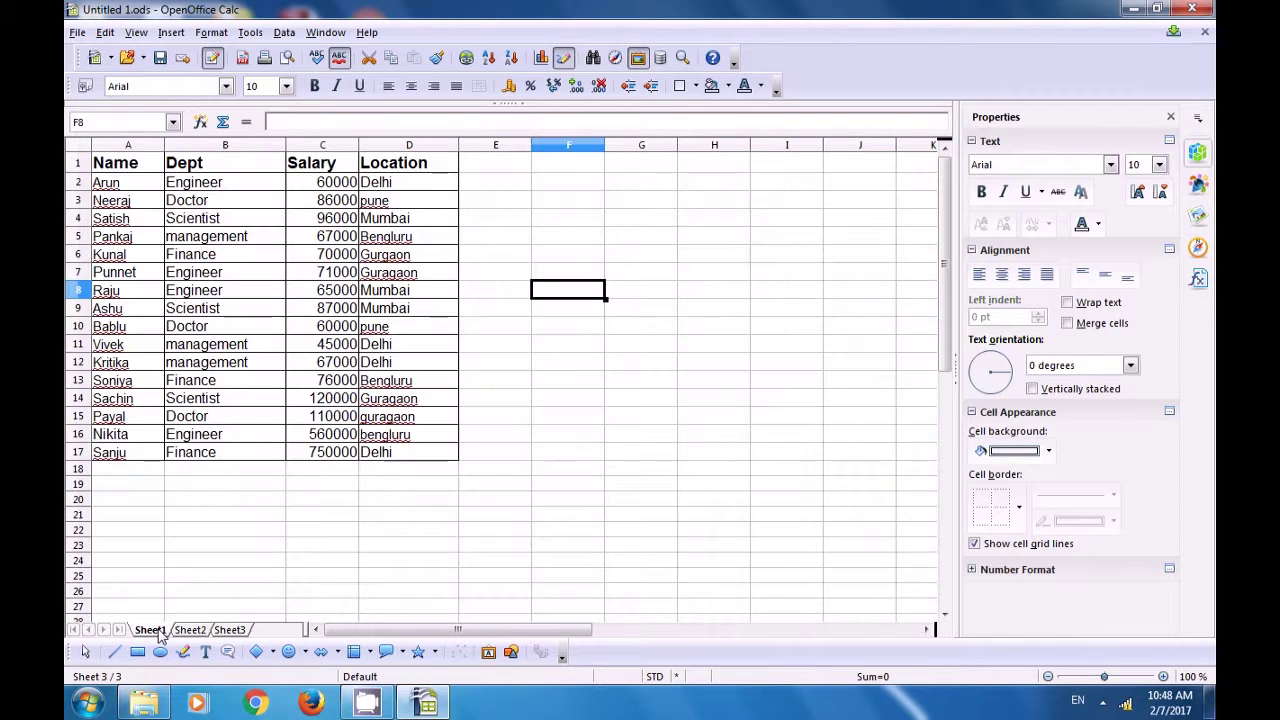
pyautogui.click(514, 212)
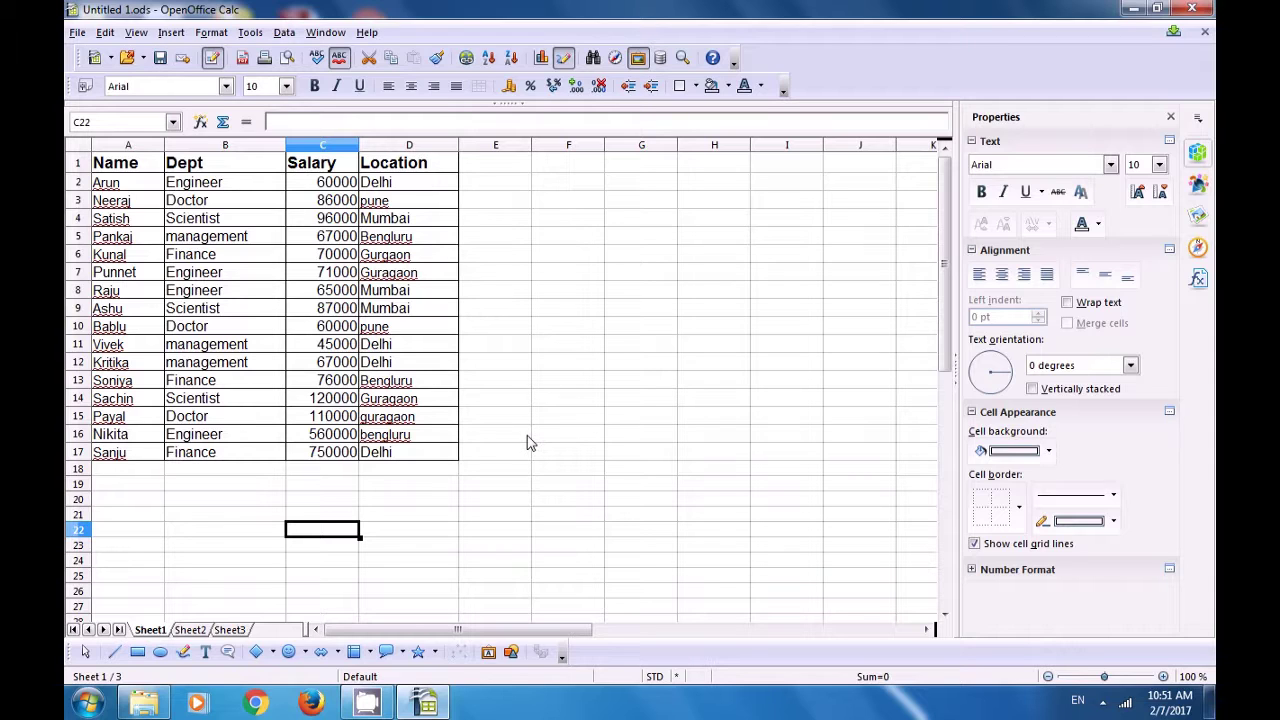
pyautogui.moveTo(110, 164); pyautogui.dragTo(409, 171)
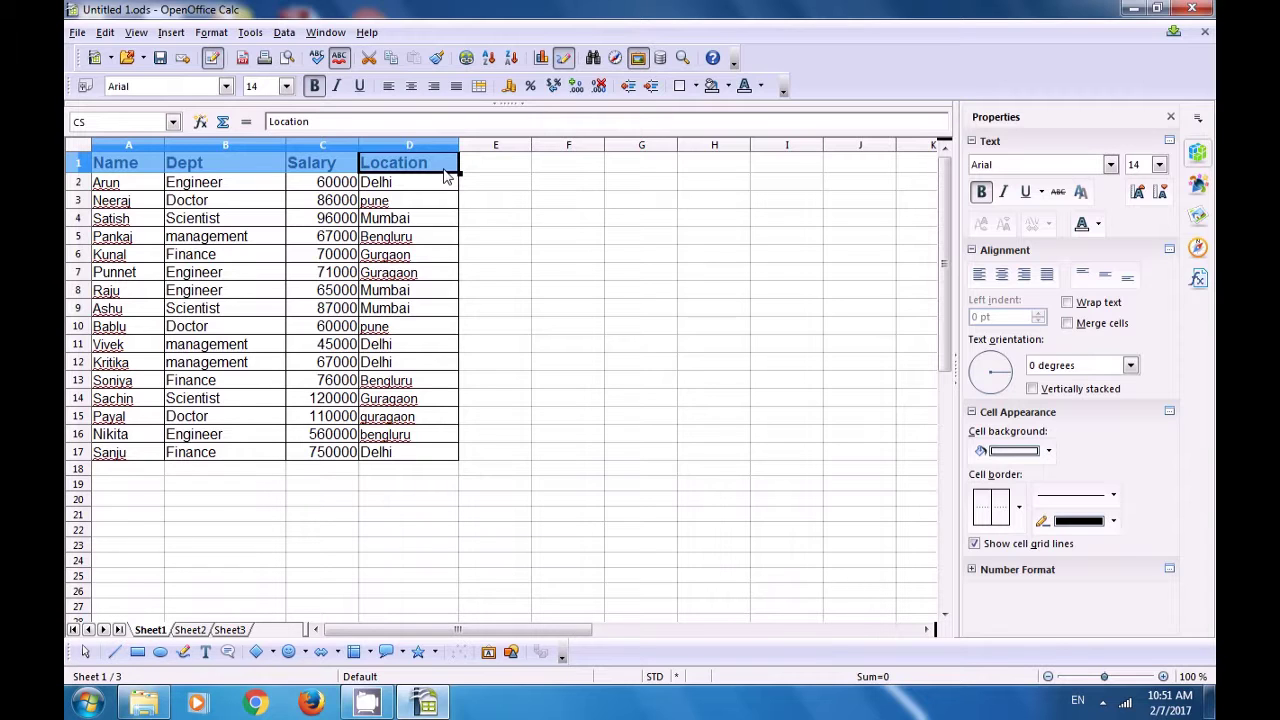
pyautogui.click(172, 33)
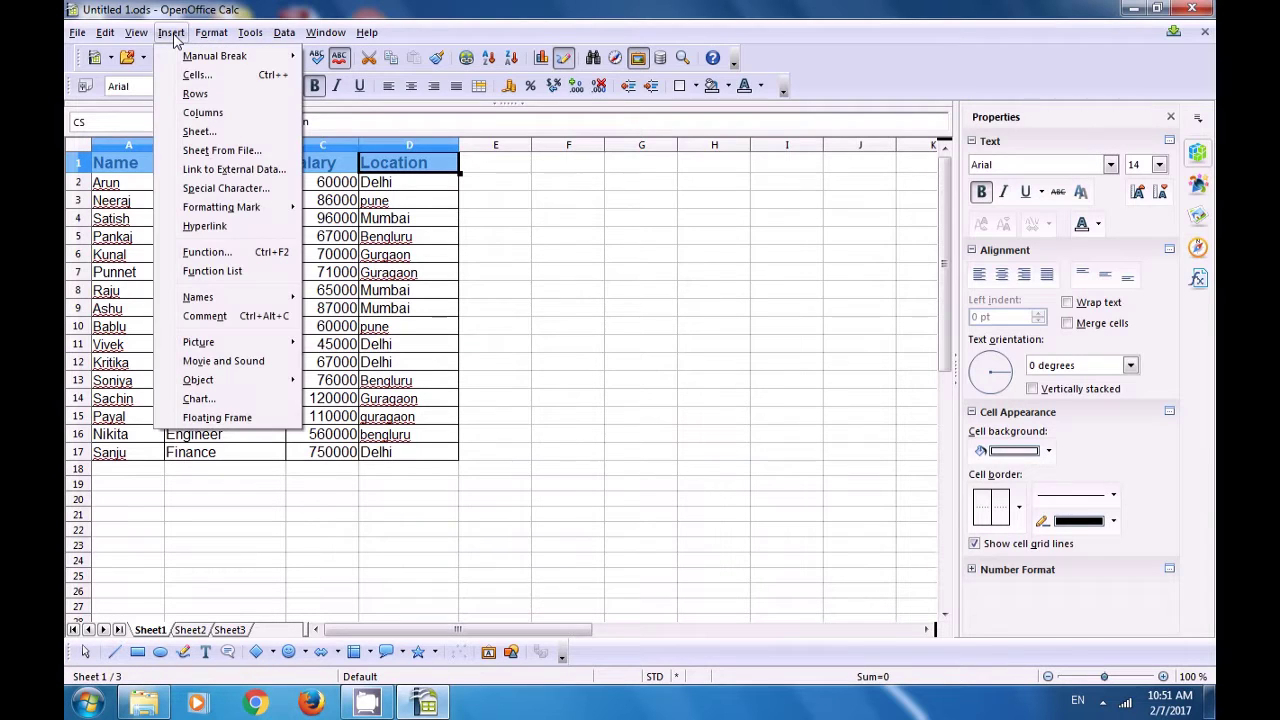
pyautogui.click(216, 318)
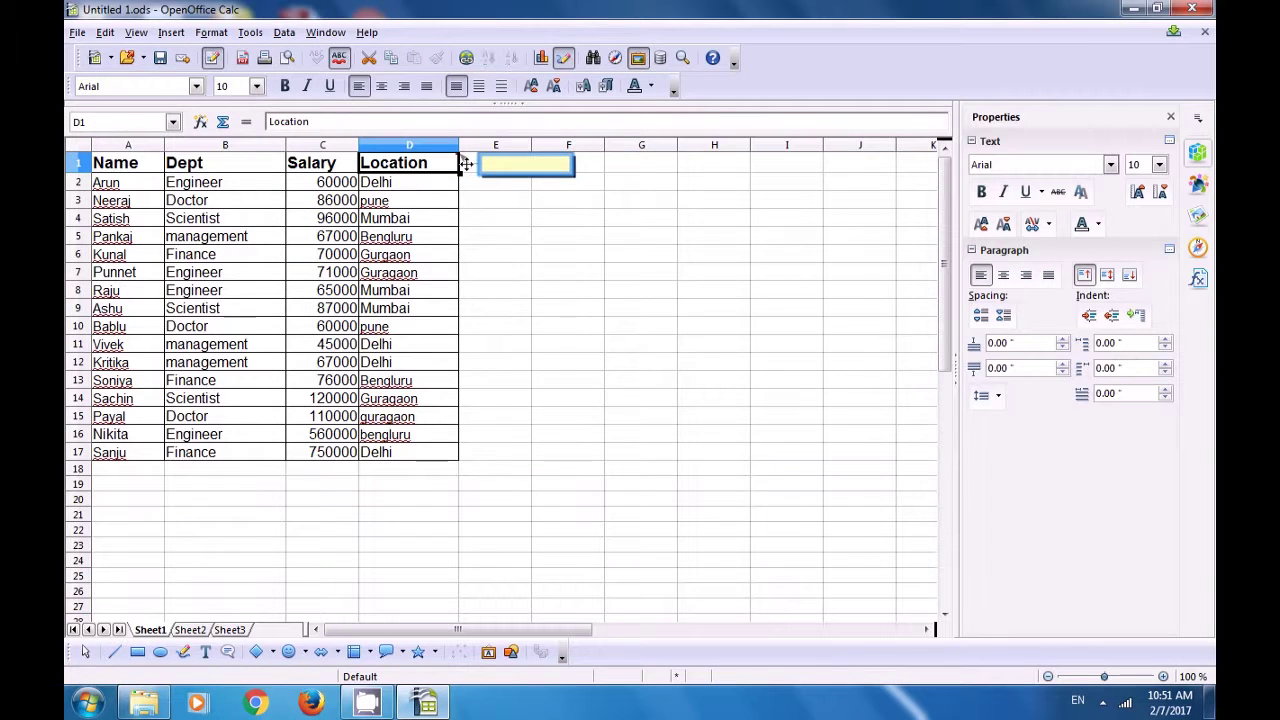
pyautogui.click(498, 163)
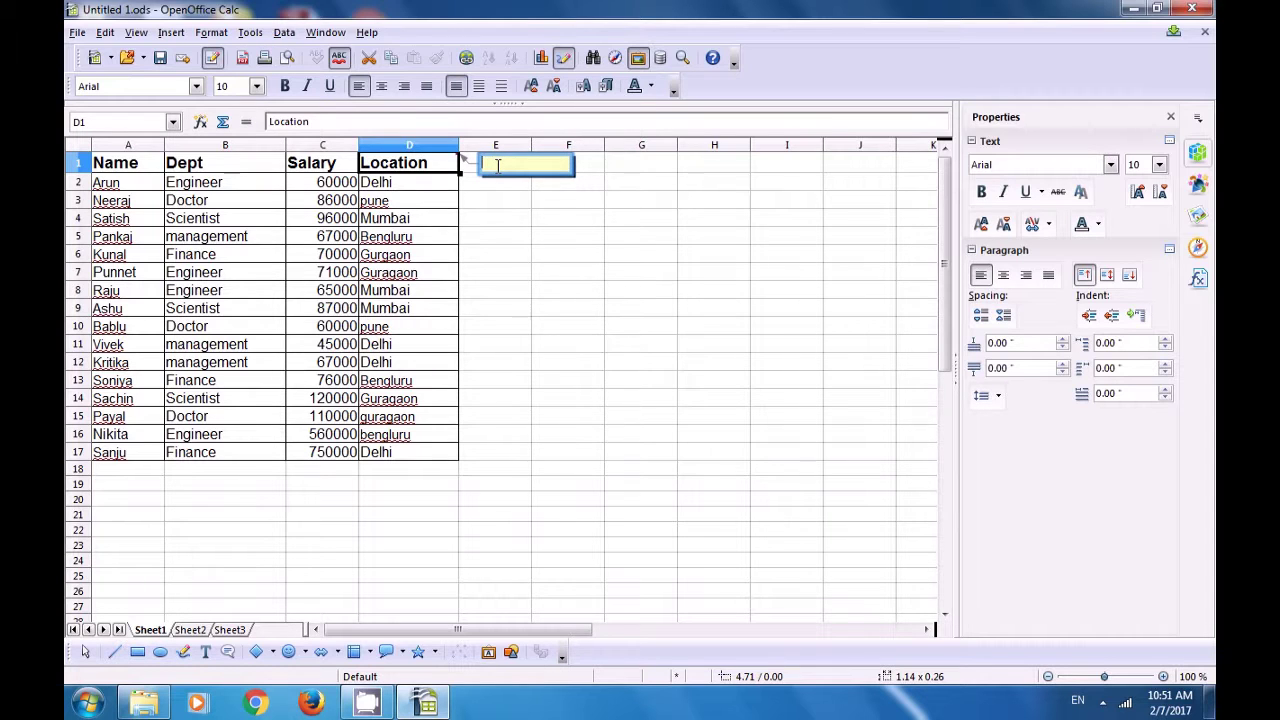
pyautogui.write('location')
pyautogui.press('Escape')
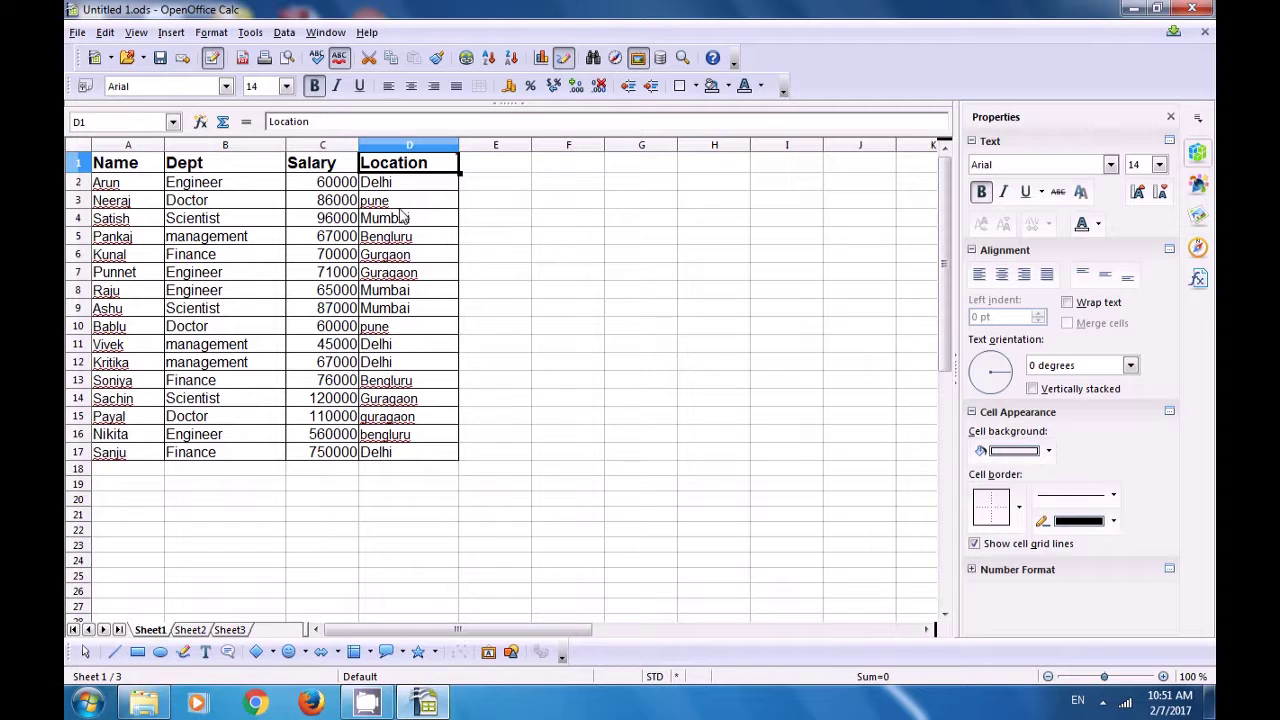
pyautogui.rightClick(439, 164)
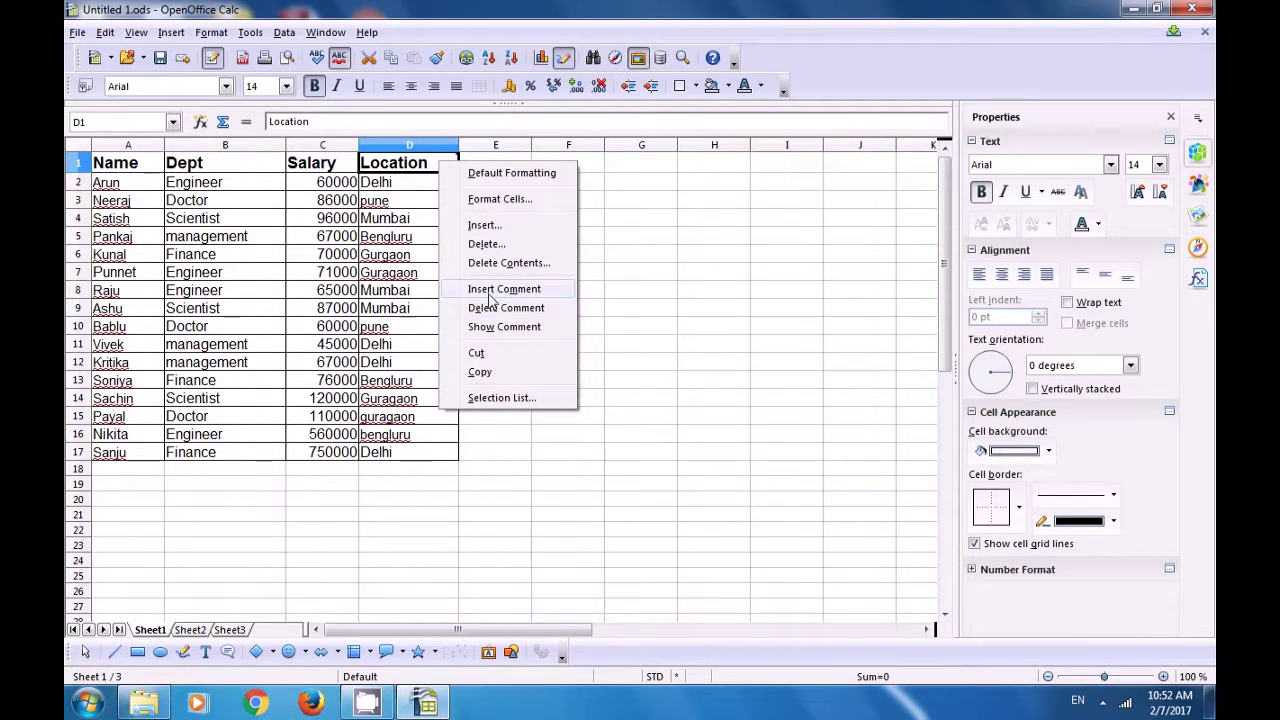
pyautogui.click(495, 328)
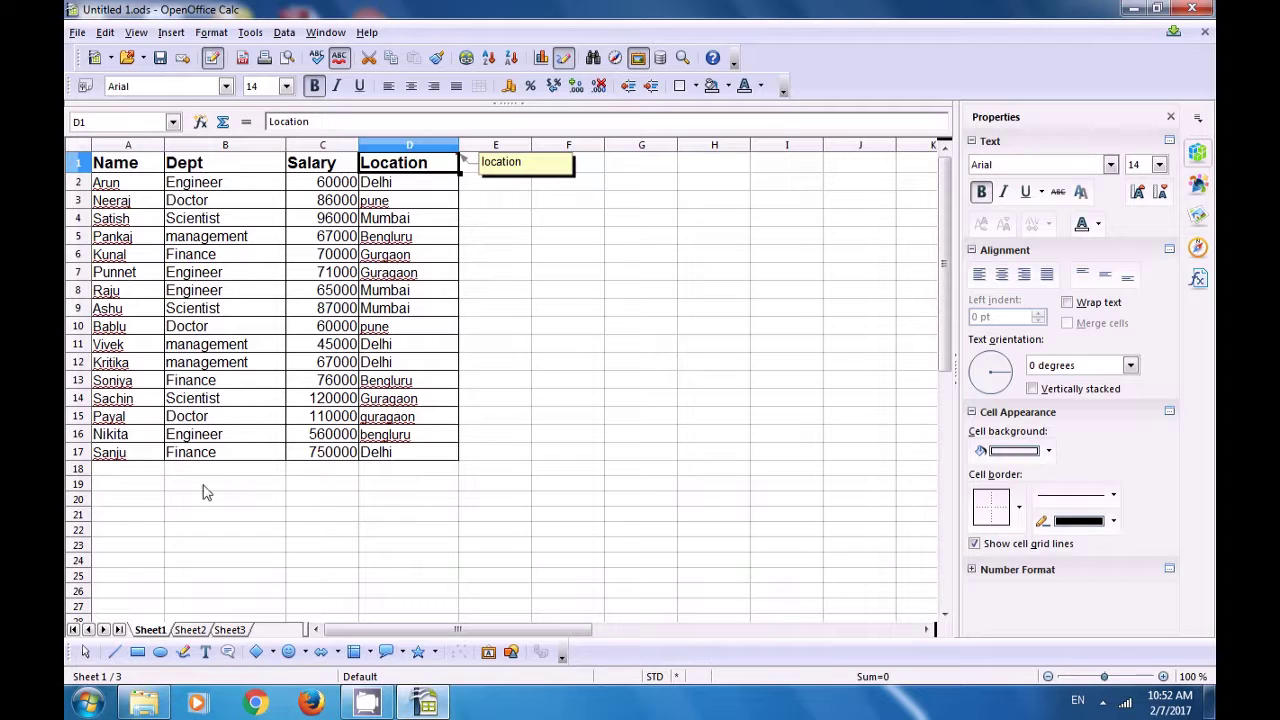
# Add the comment "Computer shiksha" to cell A17 and keep the comment shown.
pyautogui.click(114, 459)
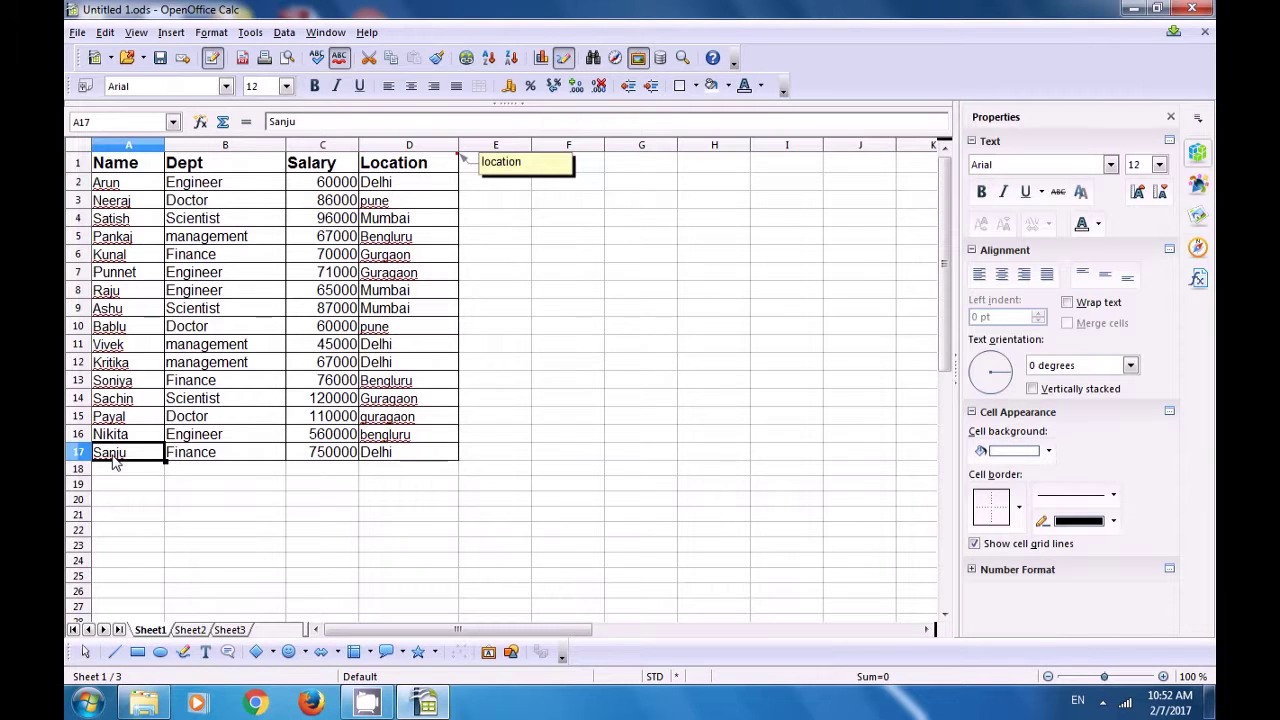
pyautogui.click(171, 32)
pyautogui.click(192, 316)
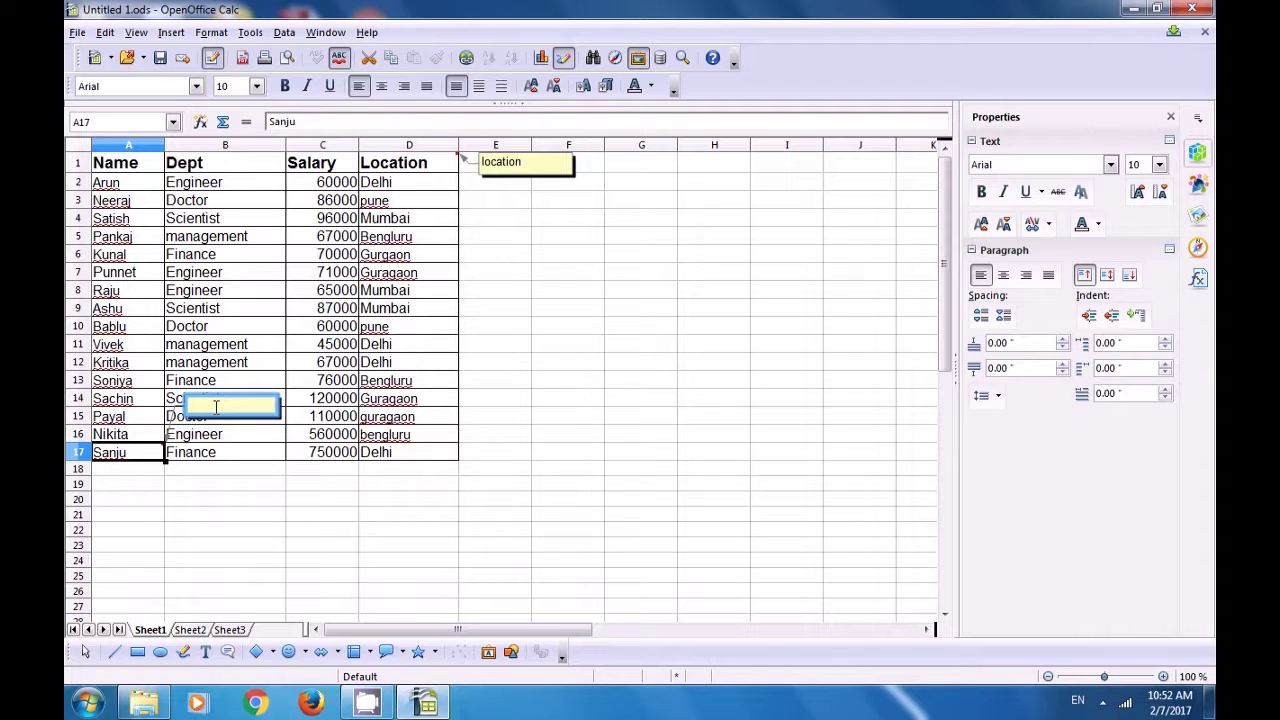
pyautogui.write('f')
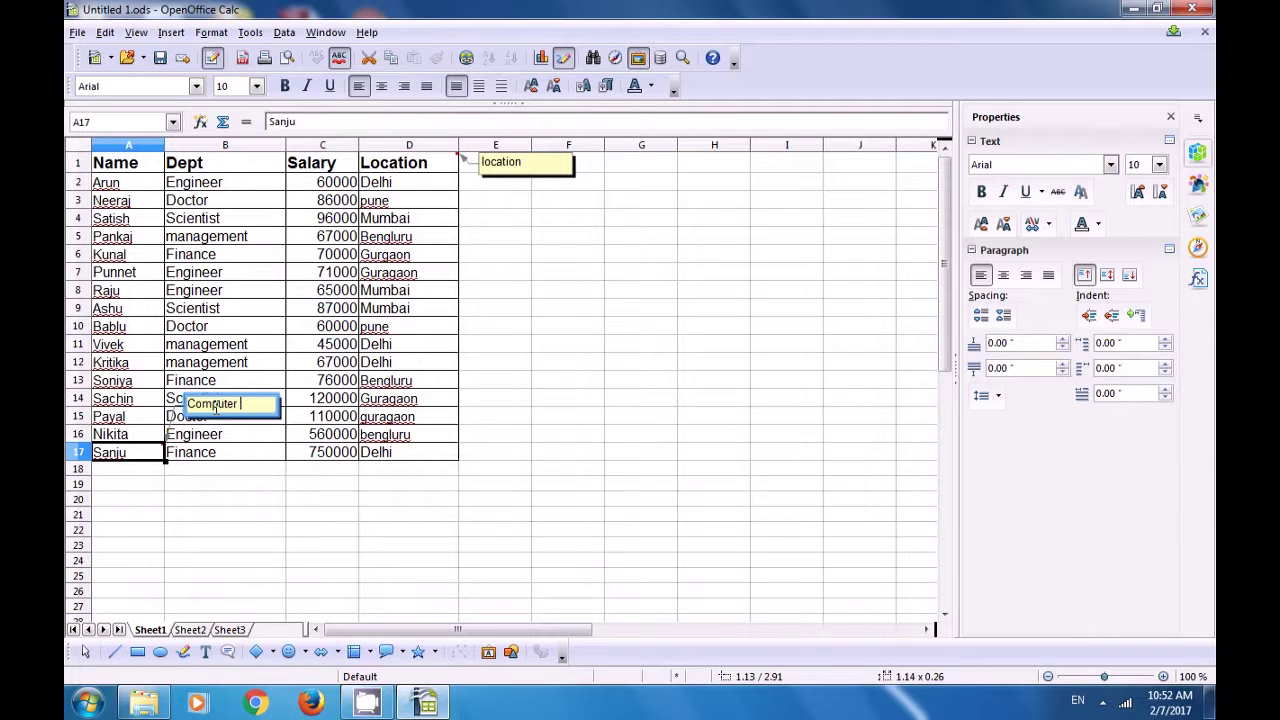
pyautogui.write('shikshaa')
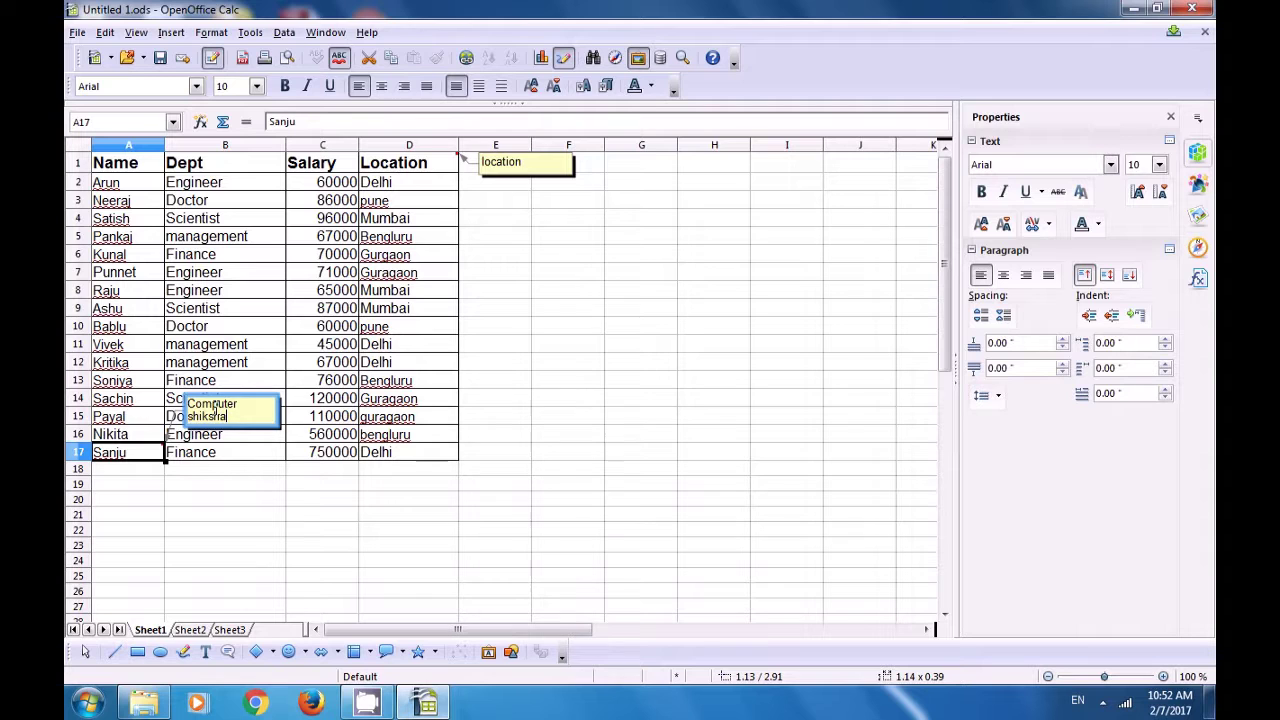
pyautogui.click(209, 510)
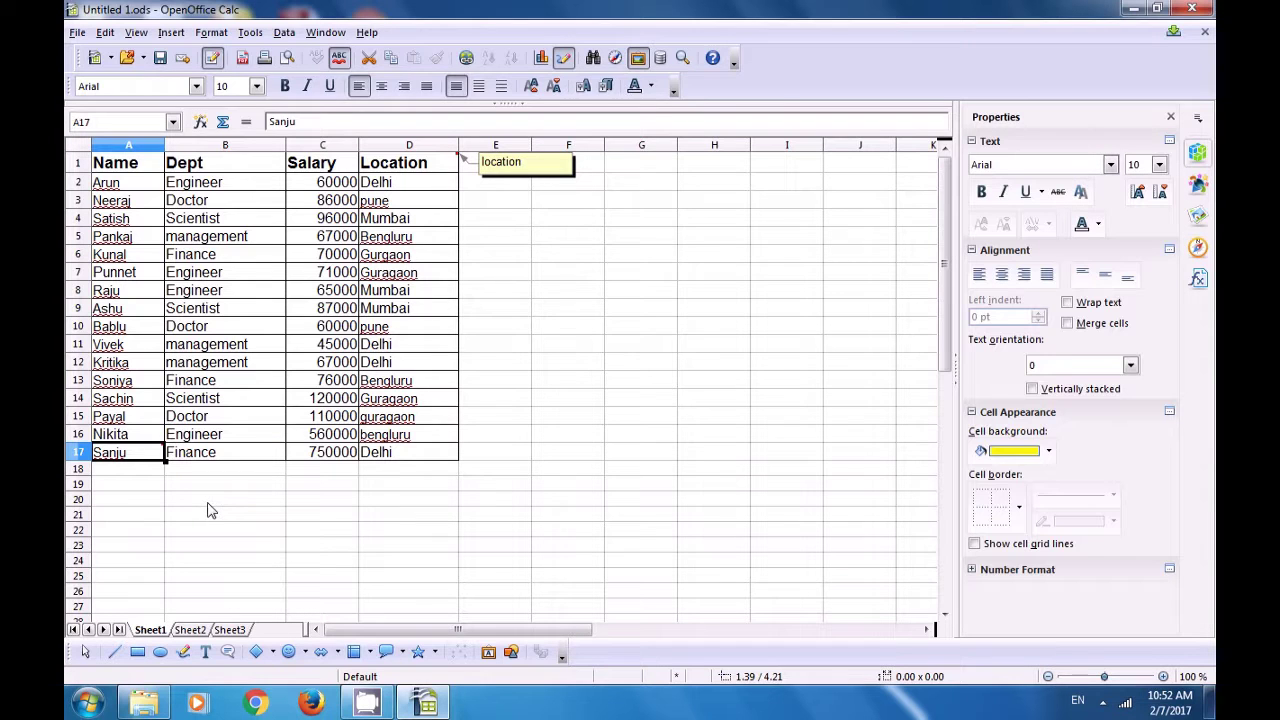
pyautogui.rightClick(160, 456)
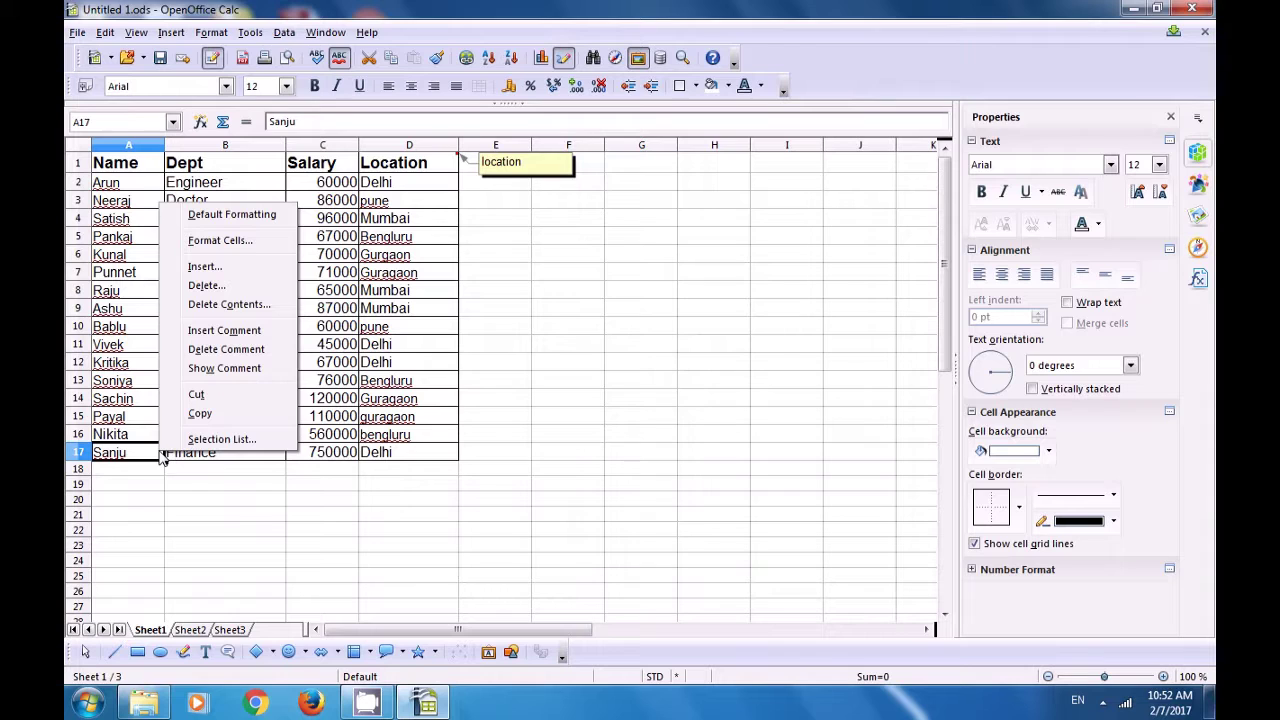
pyautogui.click(215, 368)
pyautogui.click(200, 500)
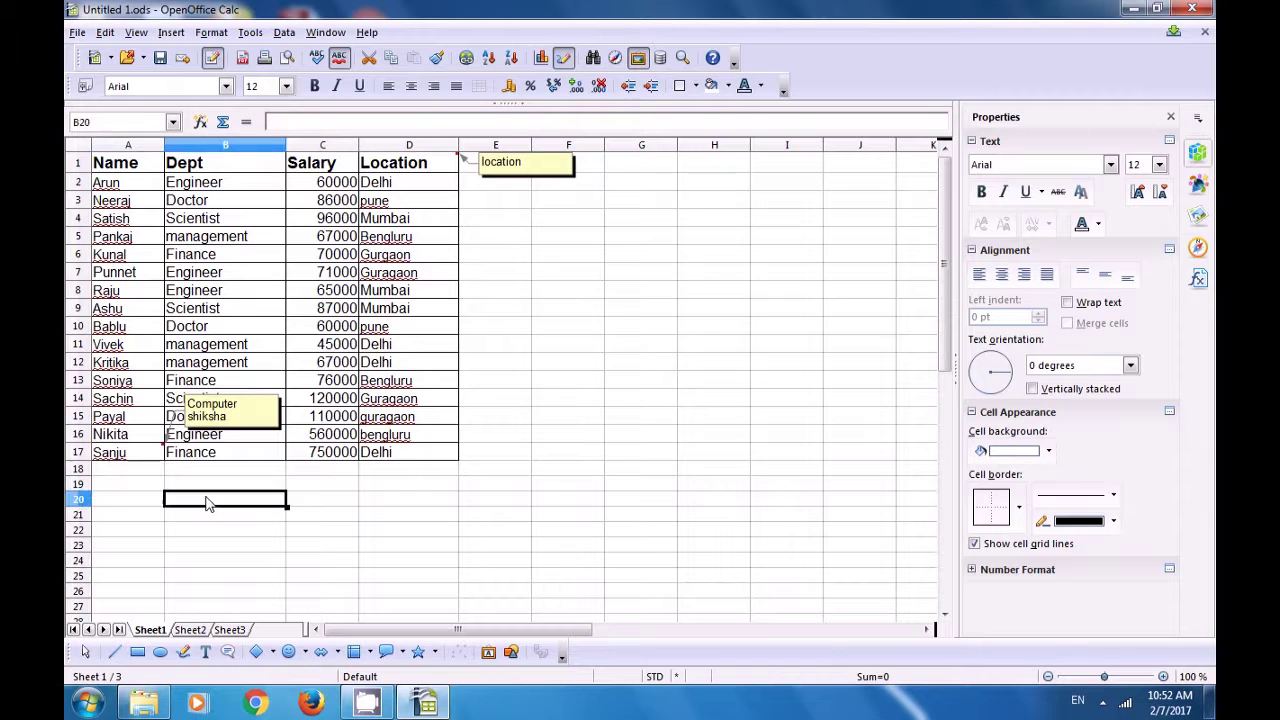
# Replace the text of the comment on the Location heading in D1 with "cs".
pyautogui.click(505, 166)
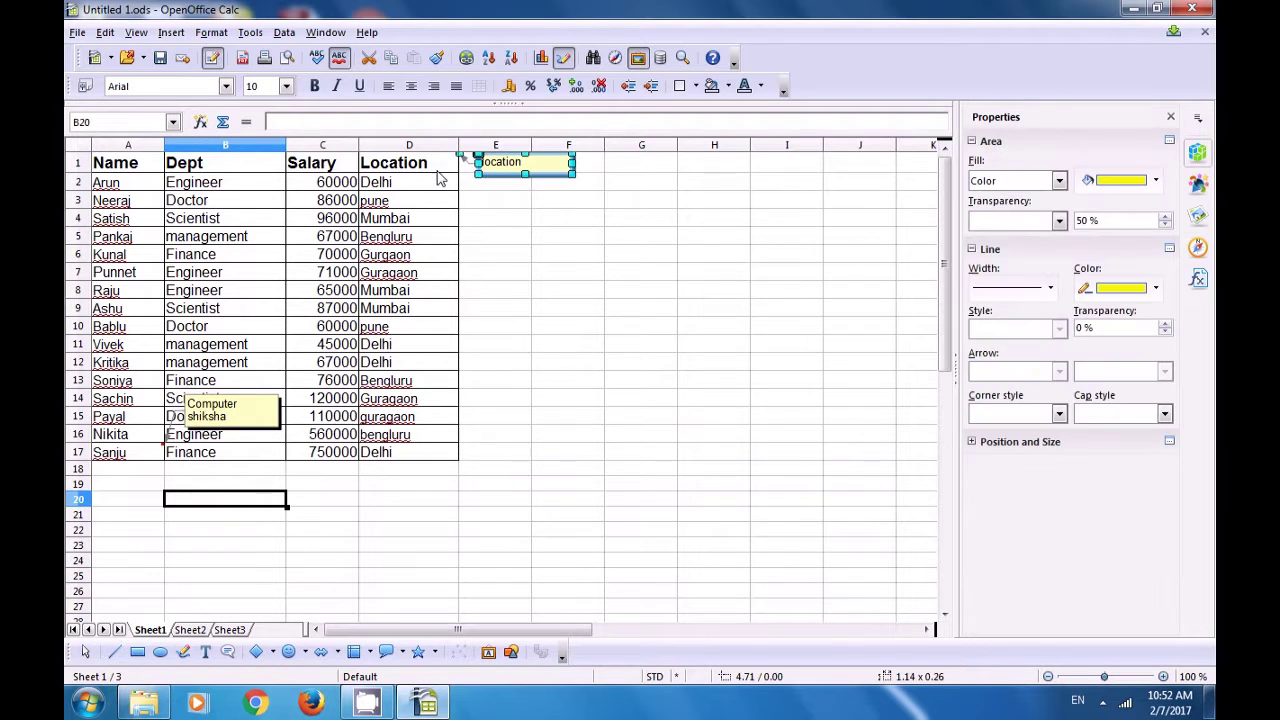
pyautogui.click(130, 453)
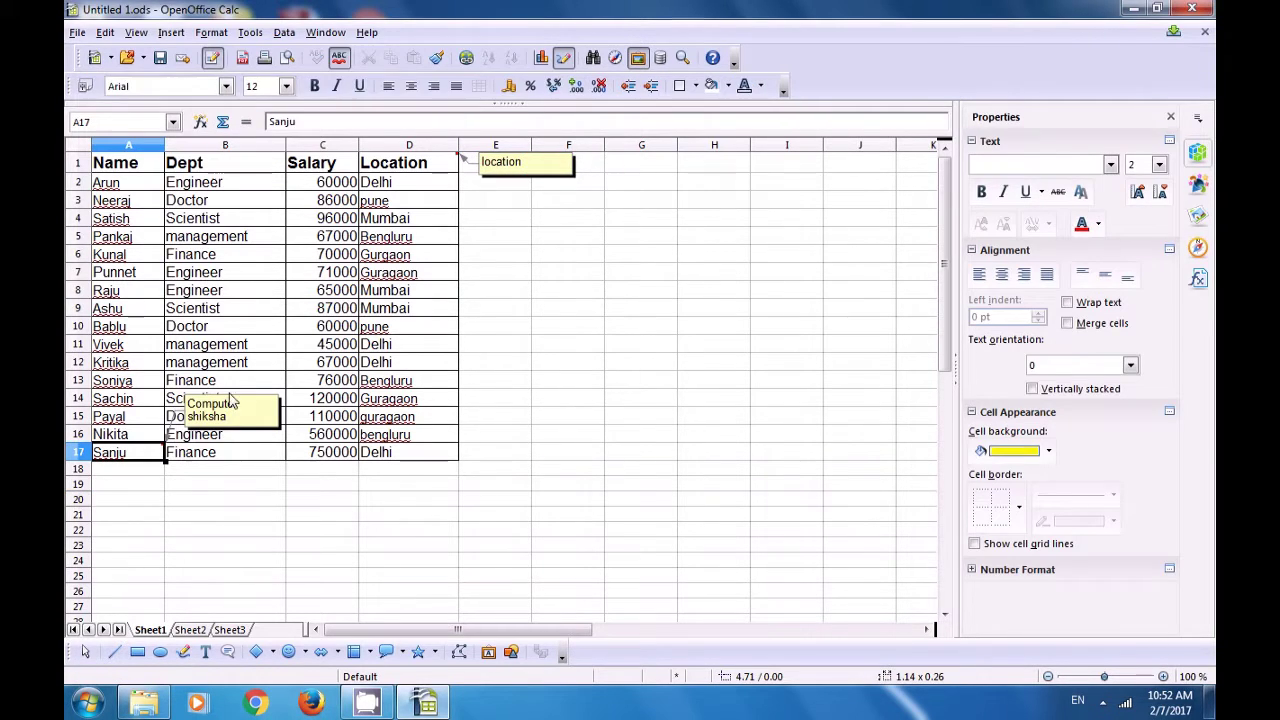
pyautogui.click(428, 170)
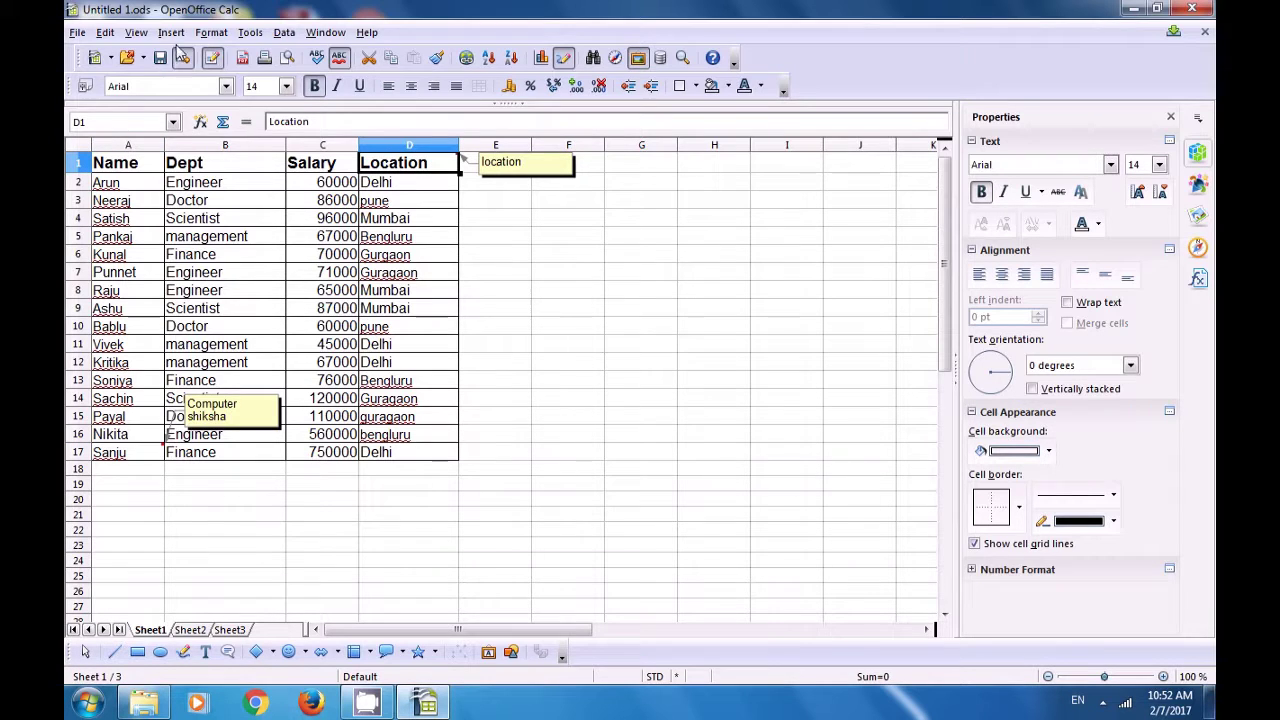
pyautogui.click(173, 34)
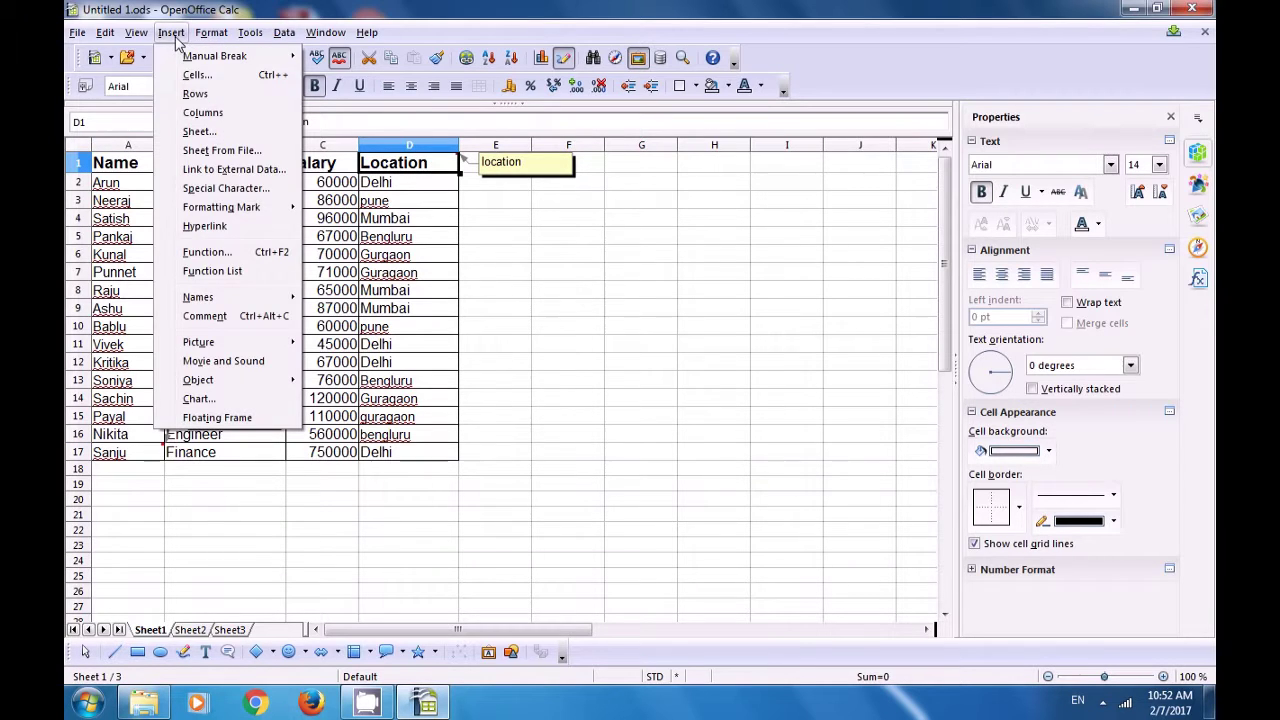
pyautogui.click(240, 317)
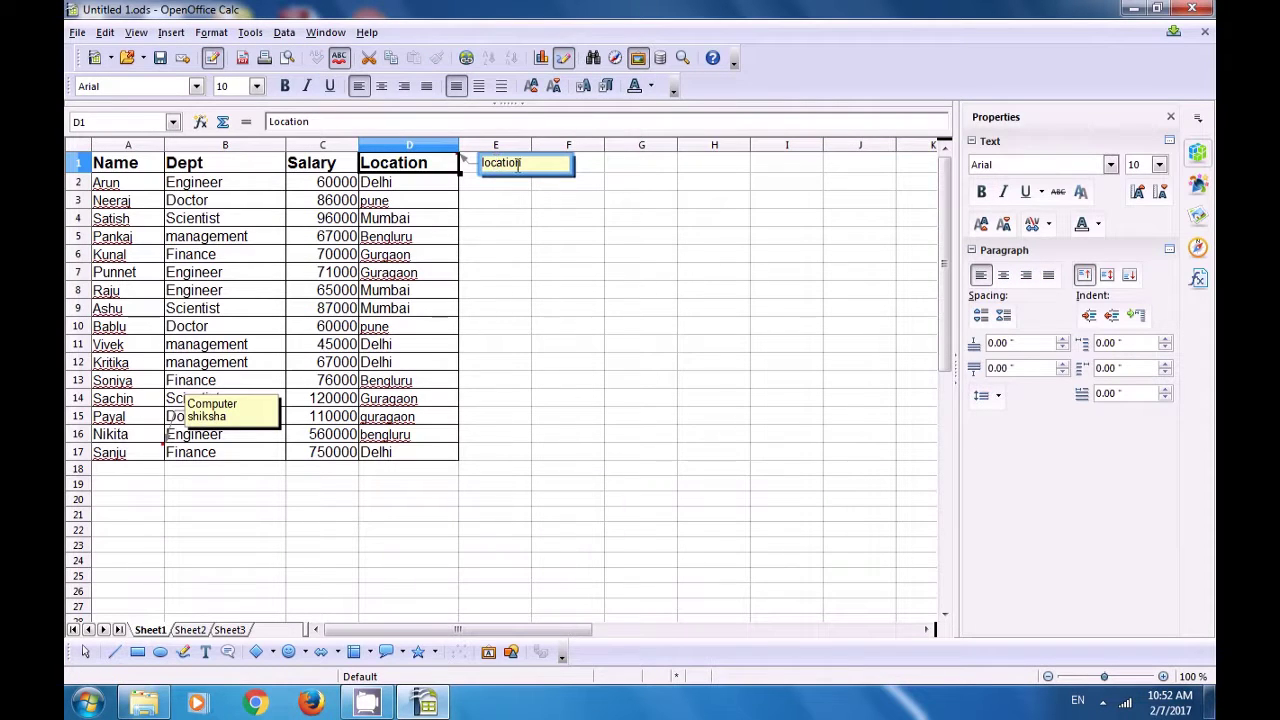
pyautogui.press('BackSpace')
pyautogui.press('BackSpace')
pyautogui.press('BackSpace')
pyautogui.press('BackSpace')
pyautogui.press('BackSpace')
pyautogui.press('BackSpace')
pyautogui.press('BackSpace')
pyautogui.press('BackSpace')
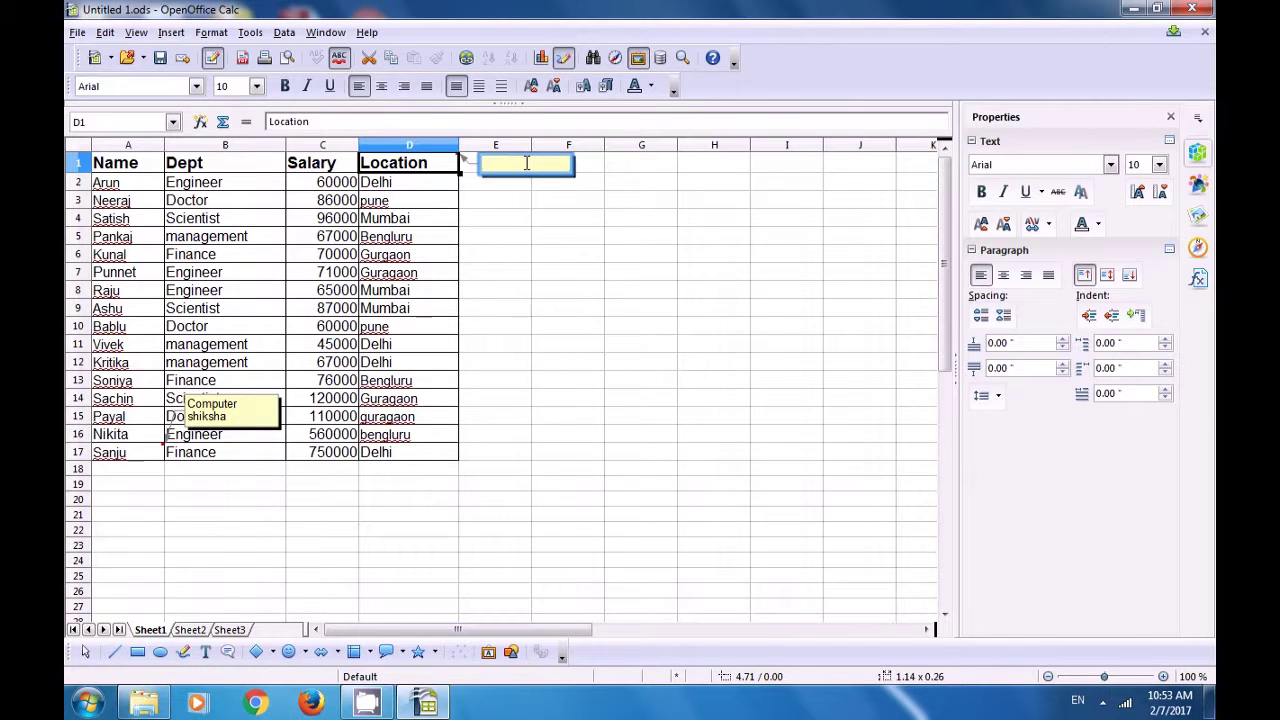
pyautogui.write('cs')
pyautogui.press('Escape')
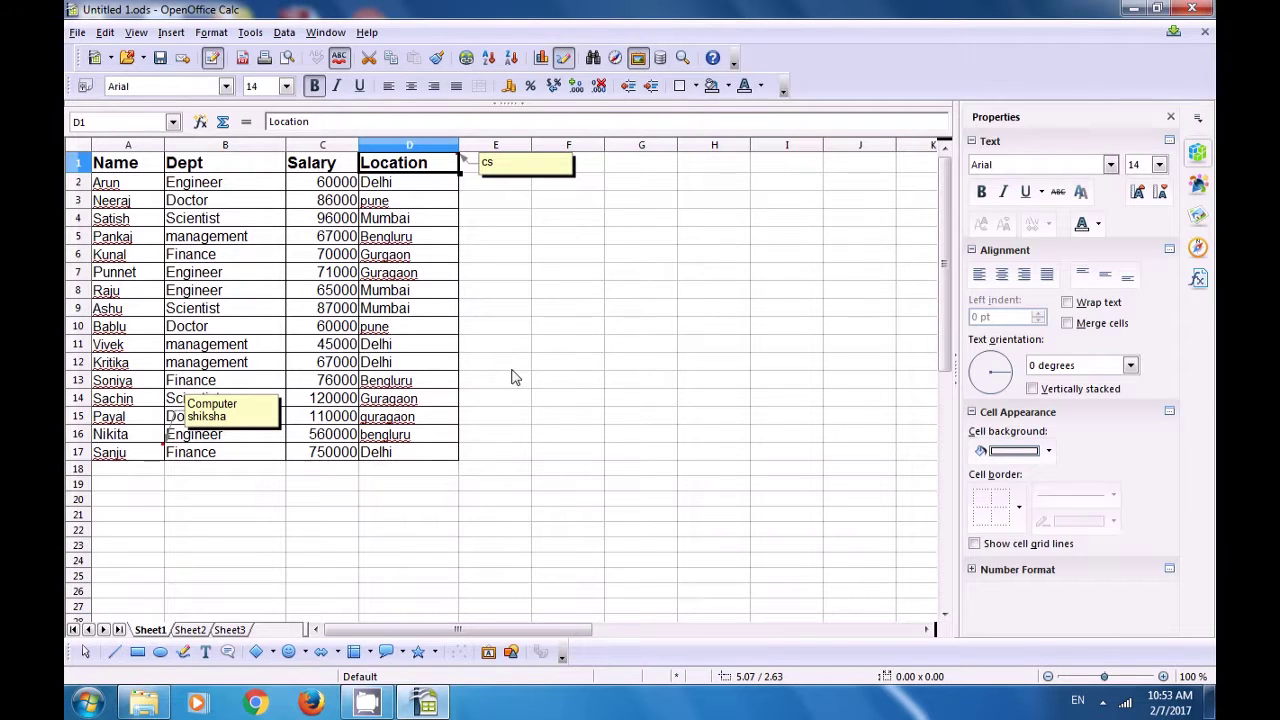
# Delete the comments attached to cells D1 and A17 and deselect the table.
pyautogui.rightClick(395, 175)
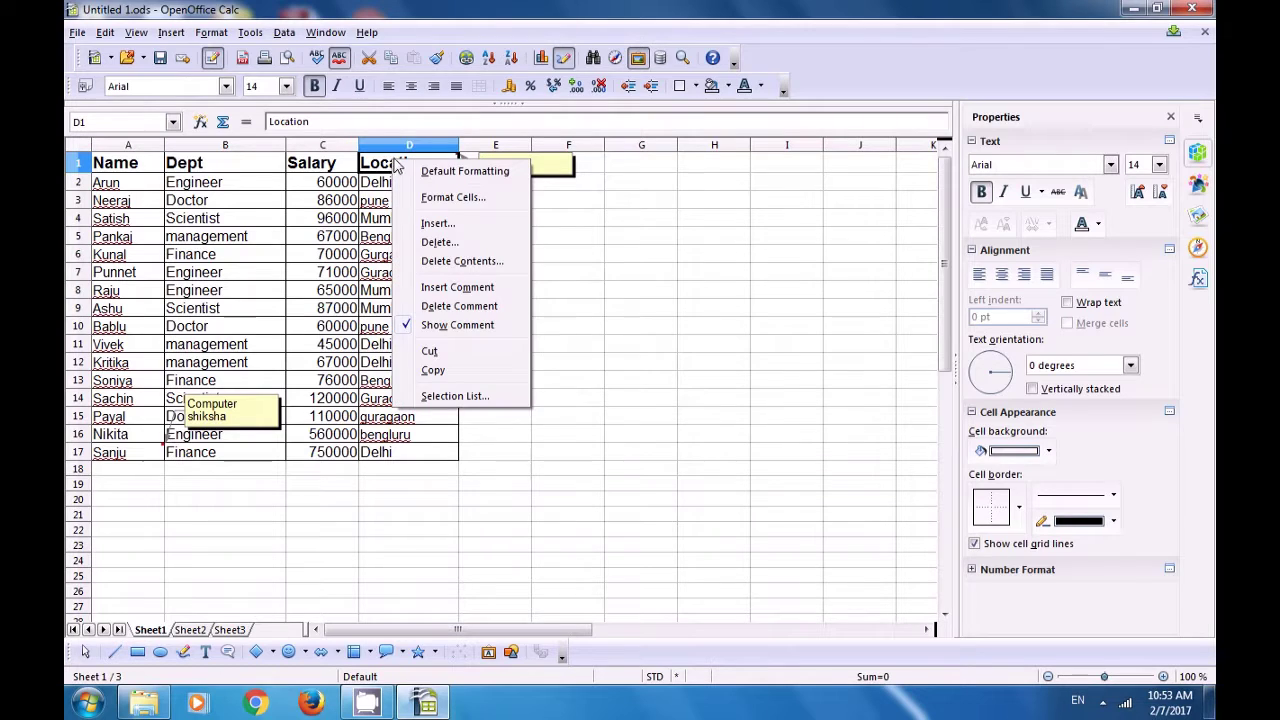
pyautogui.click(456, 307)
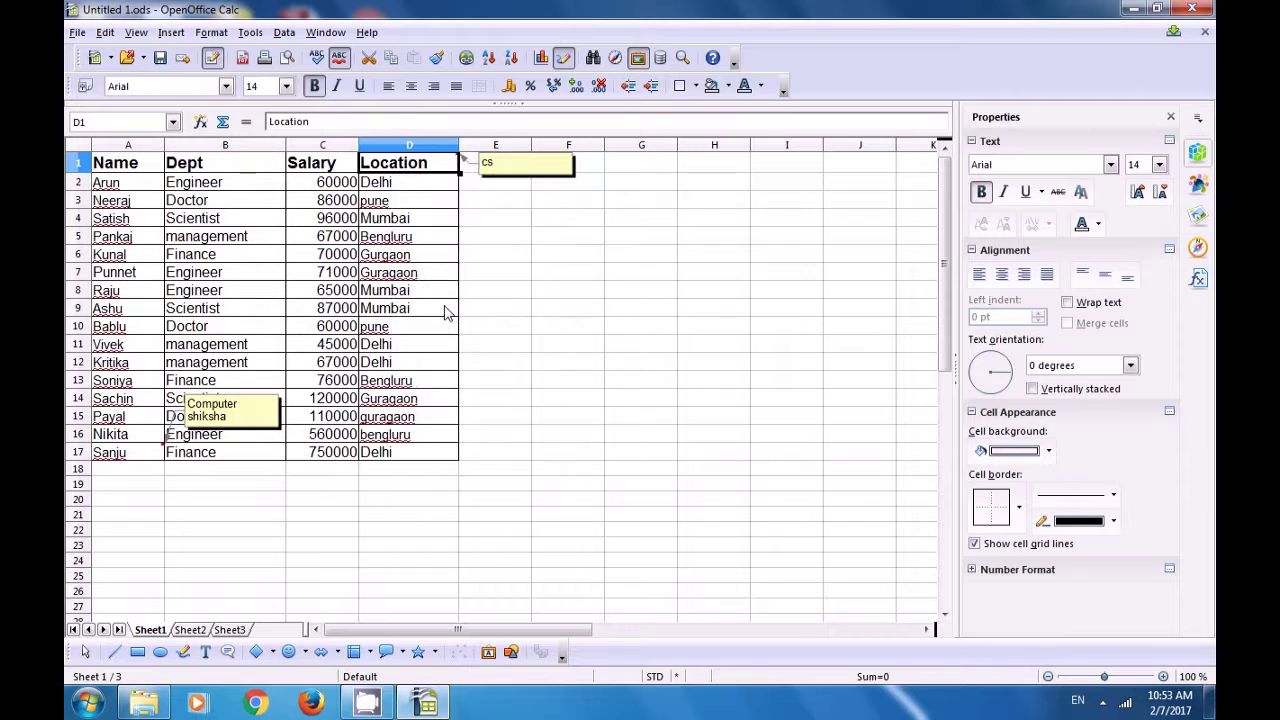
pyautogui.click(132, 456)
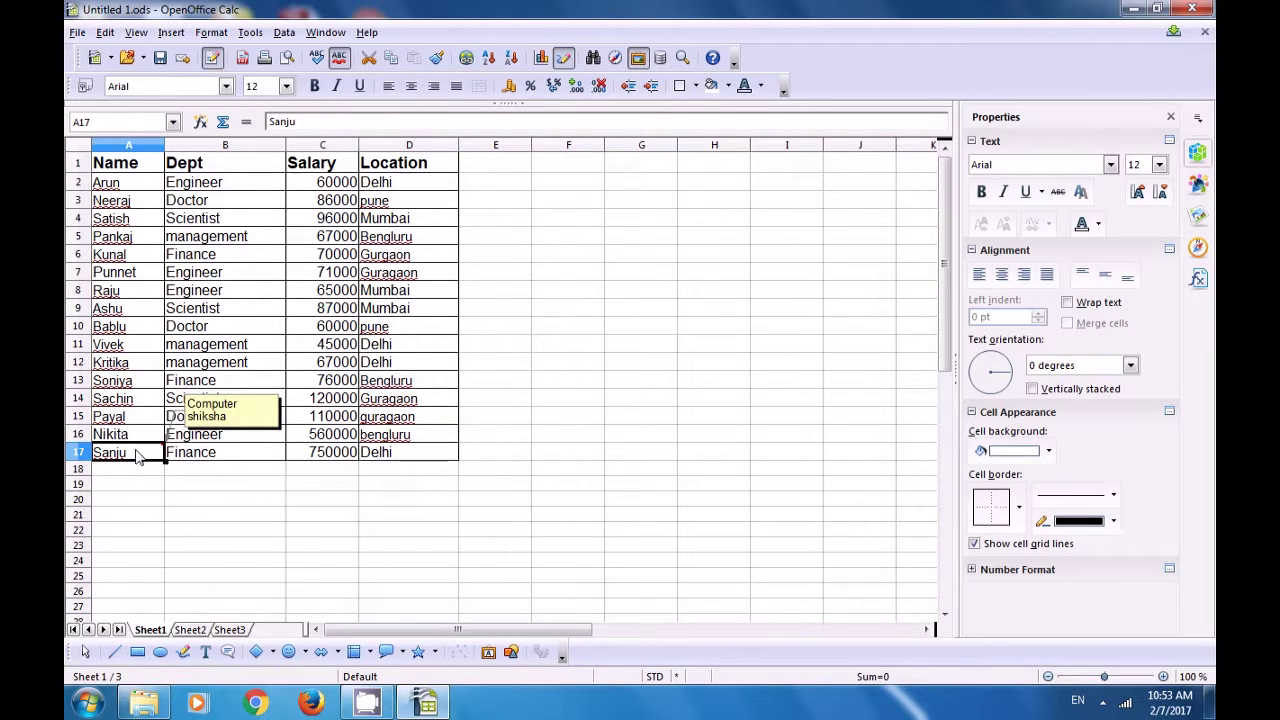
pyautogui.rightClick(138, 456)
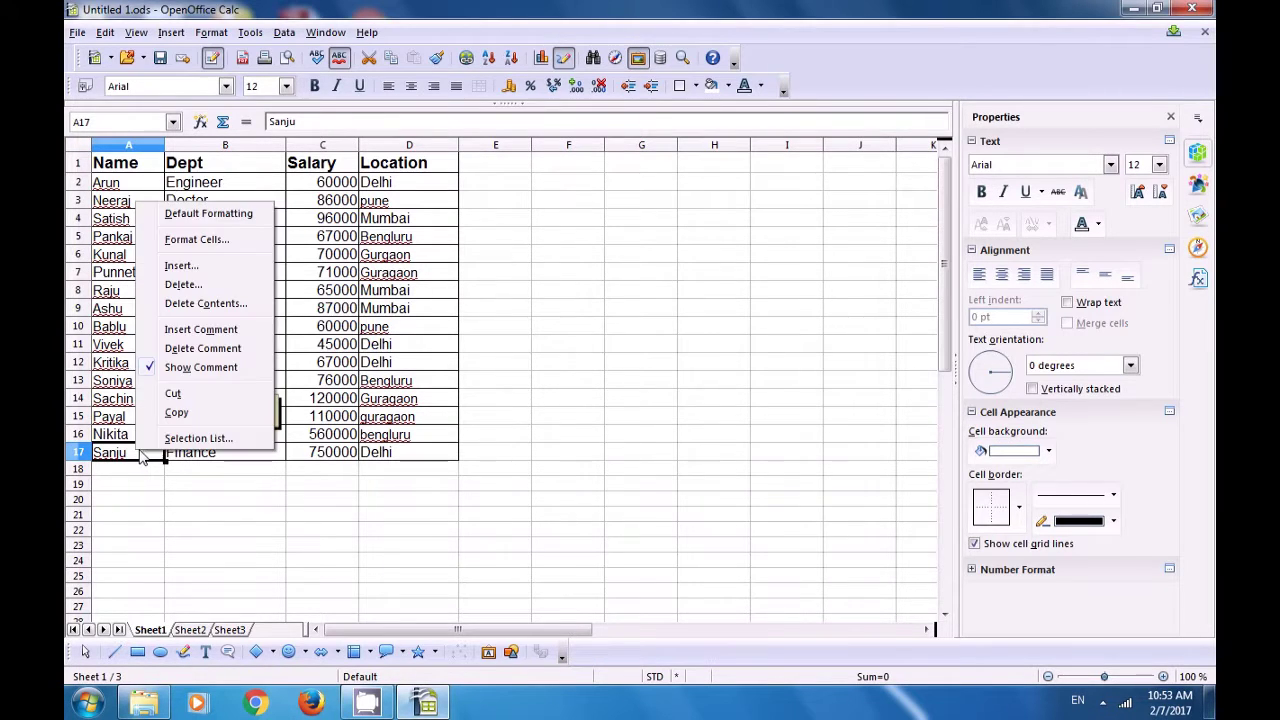
pyautogui.click(182, 356)
pyautogui.click(222, 486)
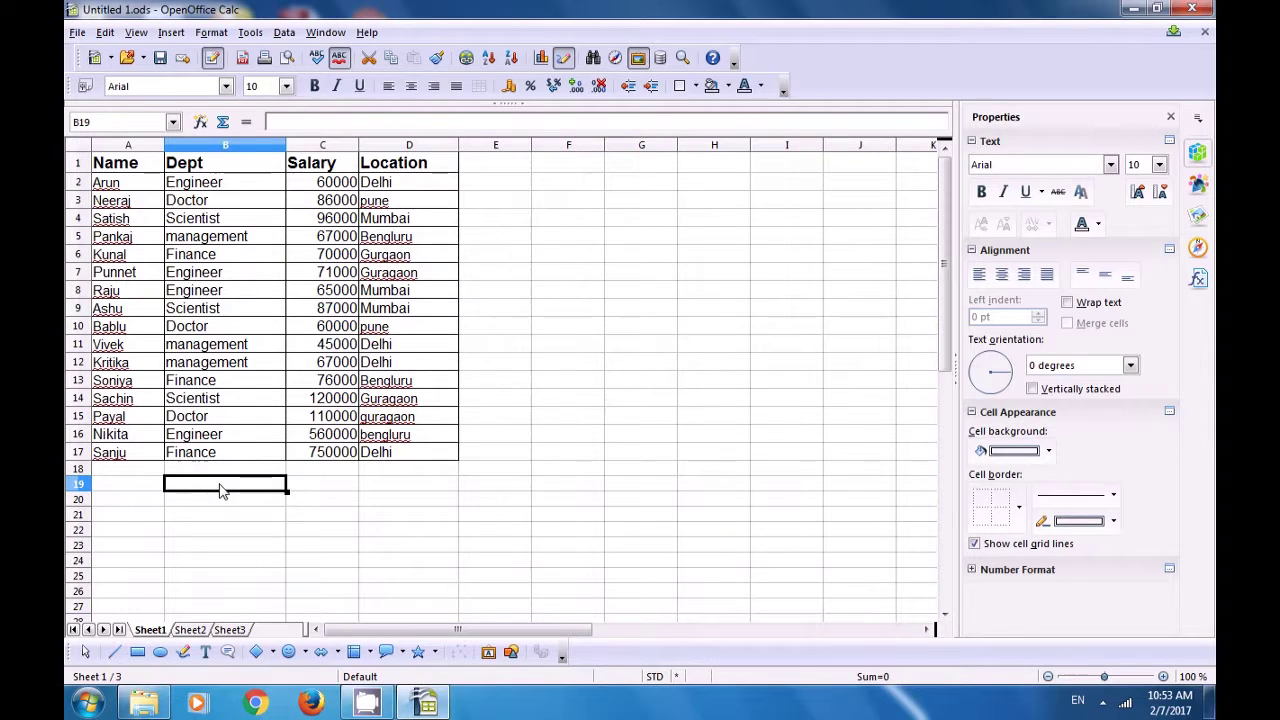
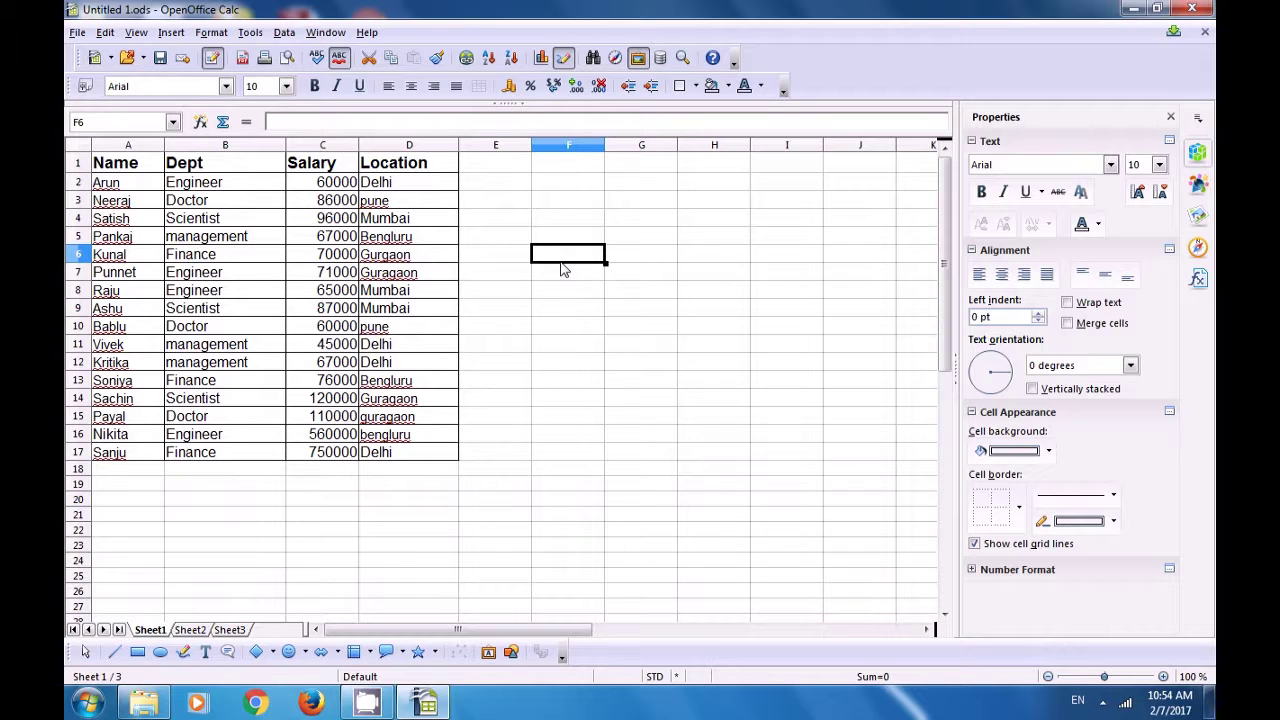
# Insert the Desert picture from the Sample Pictures folder at cell F6.
pyautogui.click(171, 33)
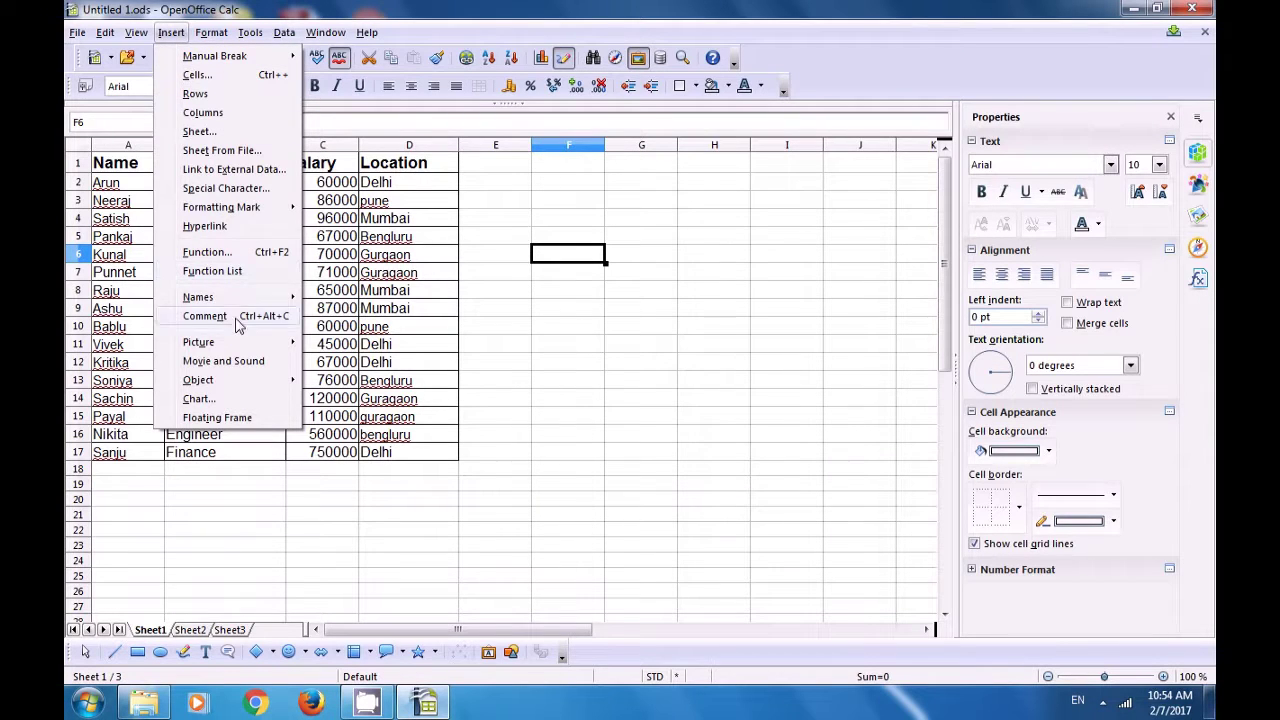
pyautogui.moveTo(232, 346)
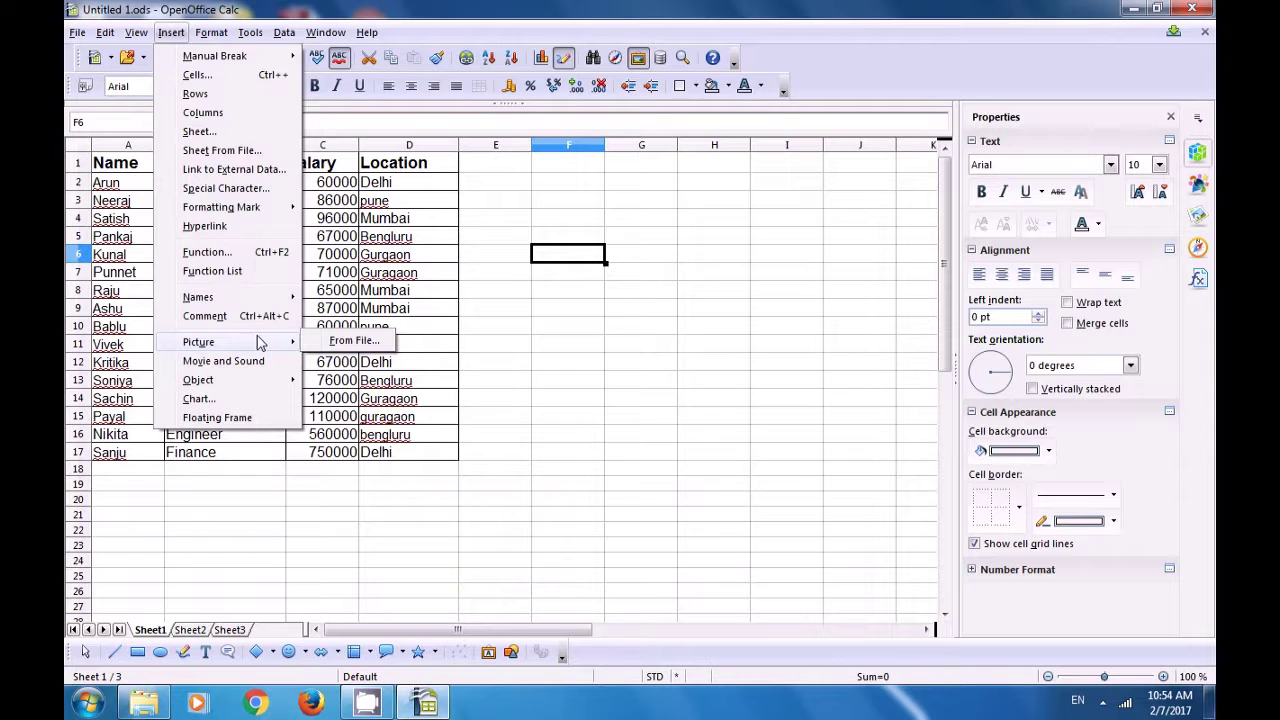
pyautogui.click(343, 341)
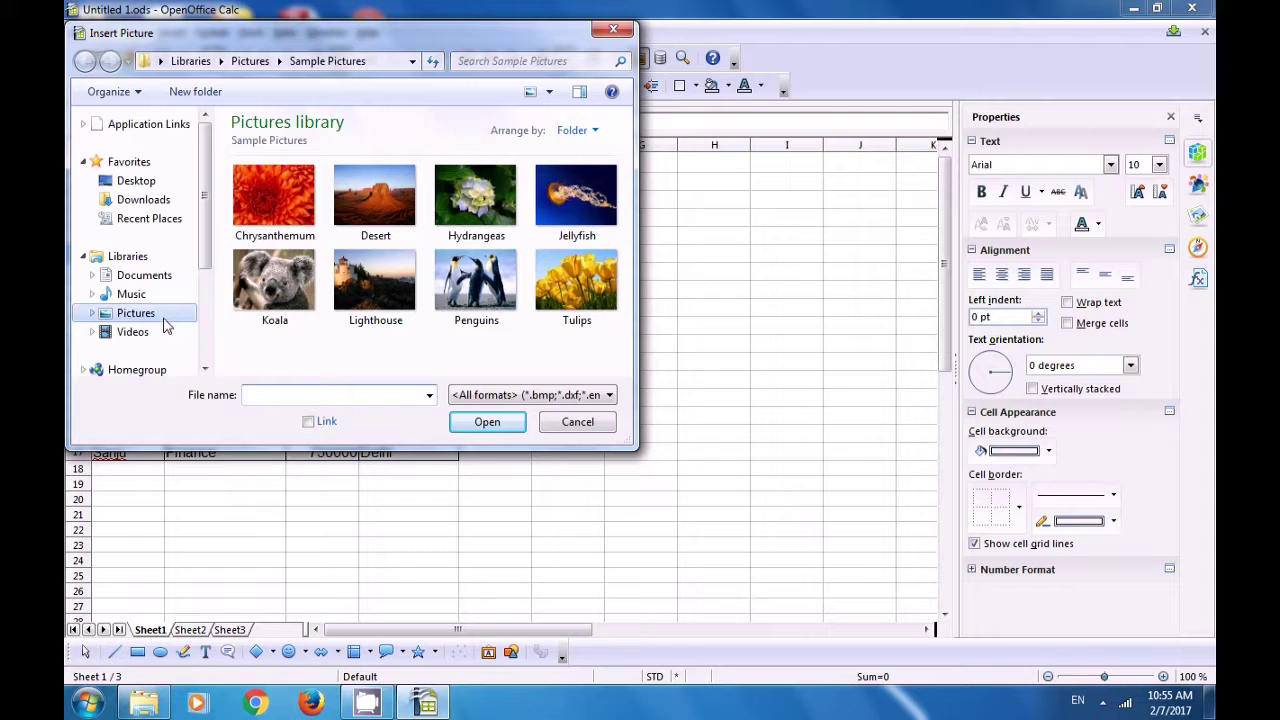
pyautogui.click(361, 199)
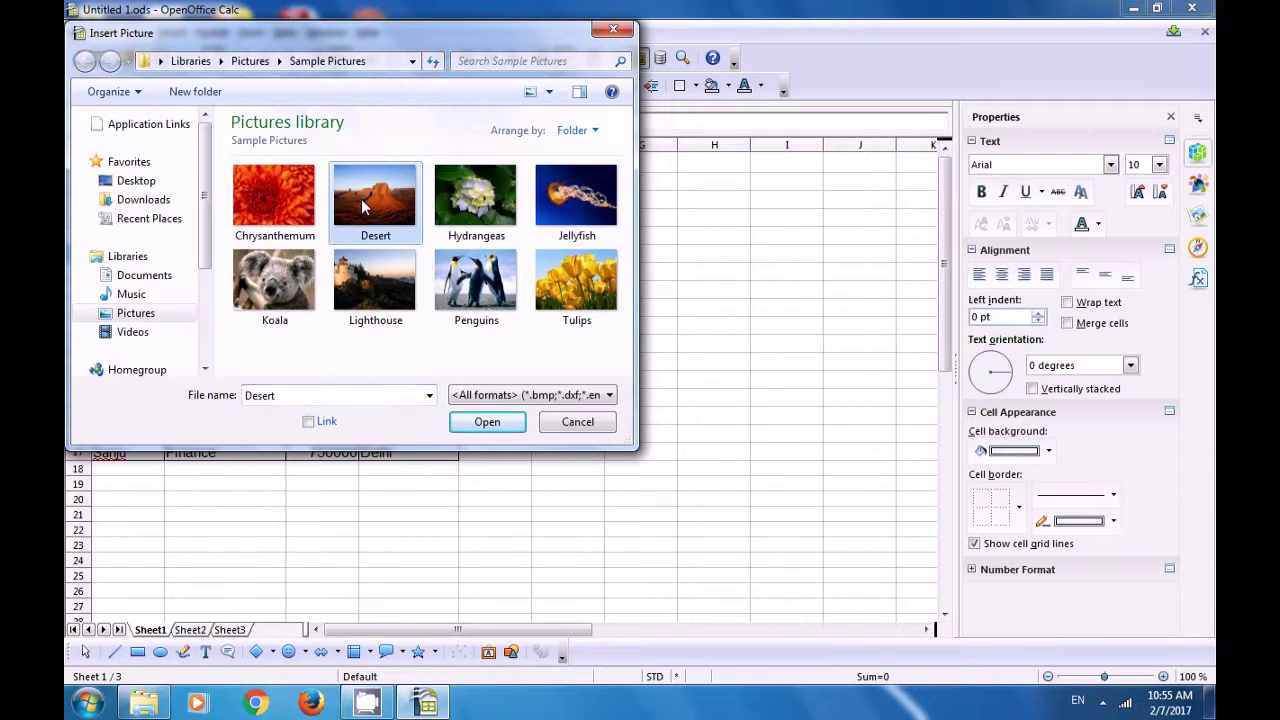
pyautogui.click(485, 421)
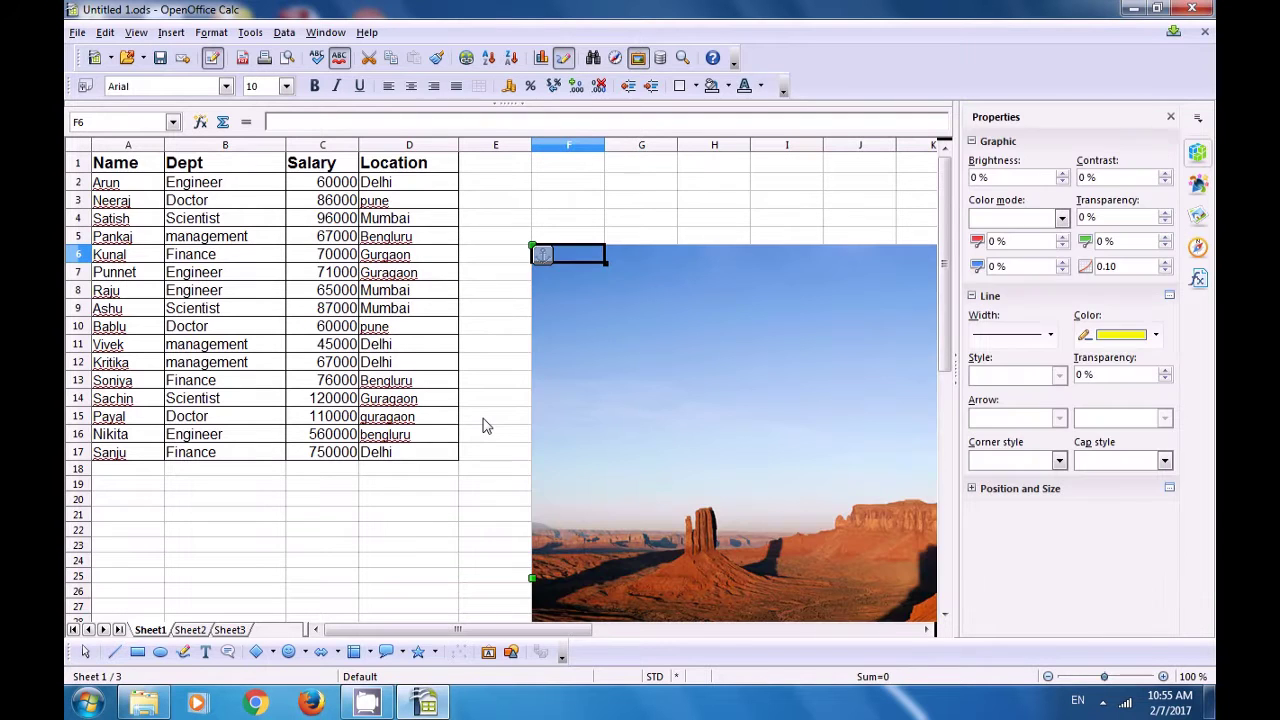
# Reduce the Desert picture's height to about 5.24 inches by bringing in its bottom and top edges.
pyautogui.scroll(-2, 623, 391)
pyautogui.scroll(-3, 623, 391)
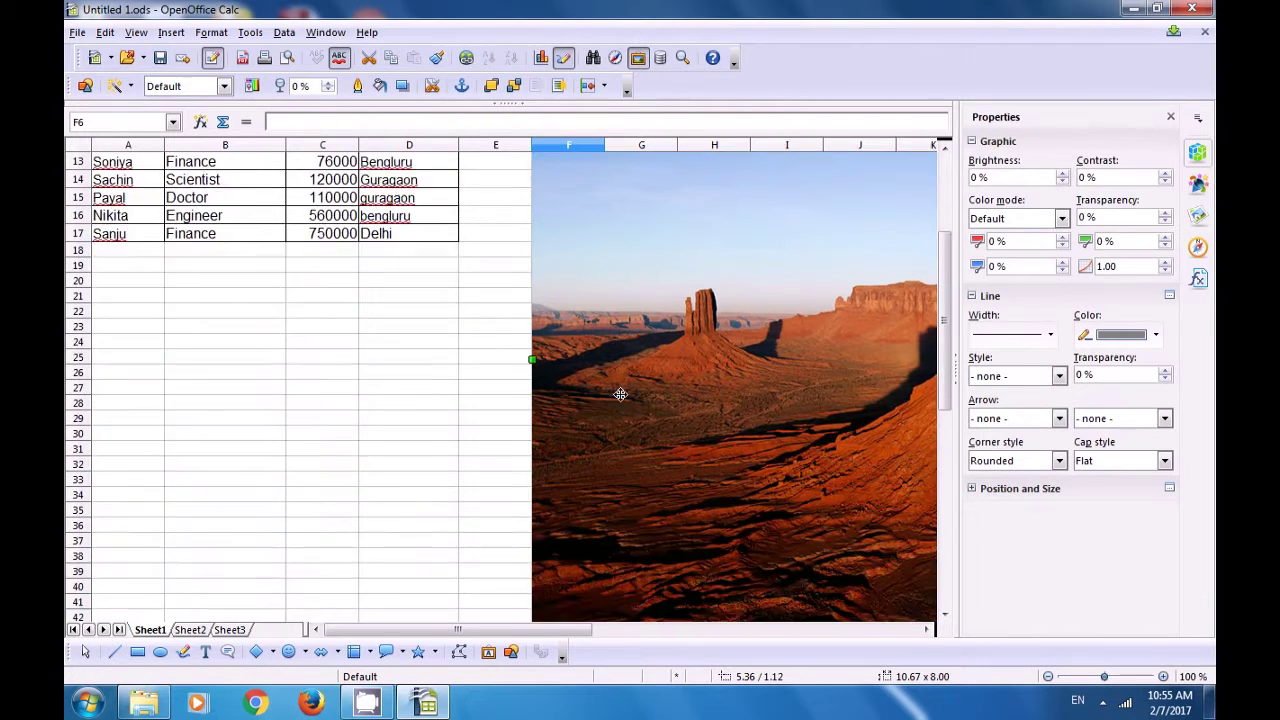
pyautogui.moveTo(590, 633); pyautogui.dragTo(725, 651)
pyautogui.scroll(-4, 637, 514)
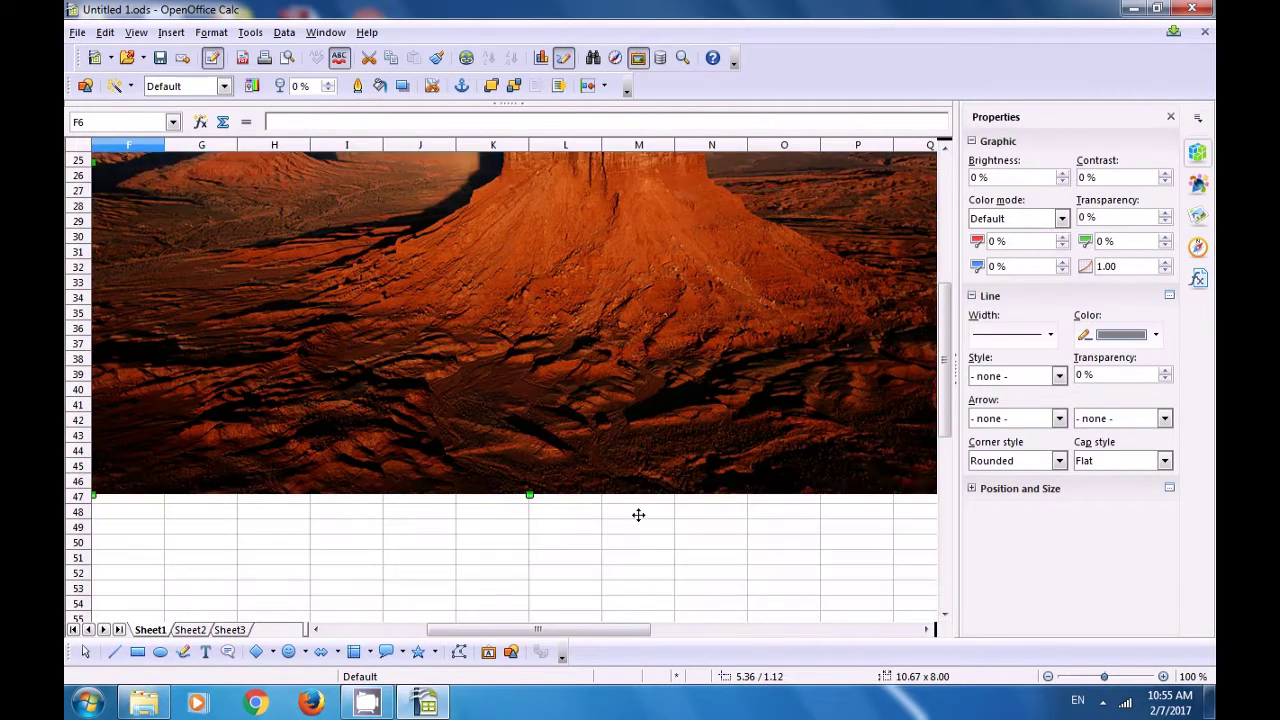
pyautogui.moveTo(529, 447); pyautogui.dragTo(513, 332)
pyautogui.scroll(6, 506, 432)
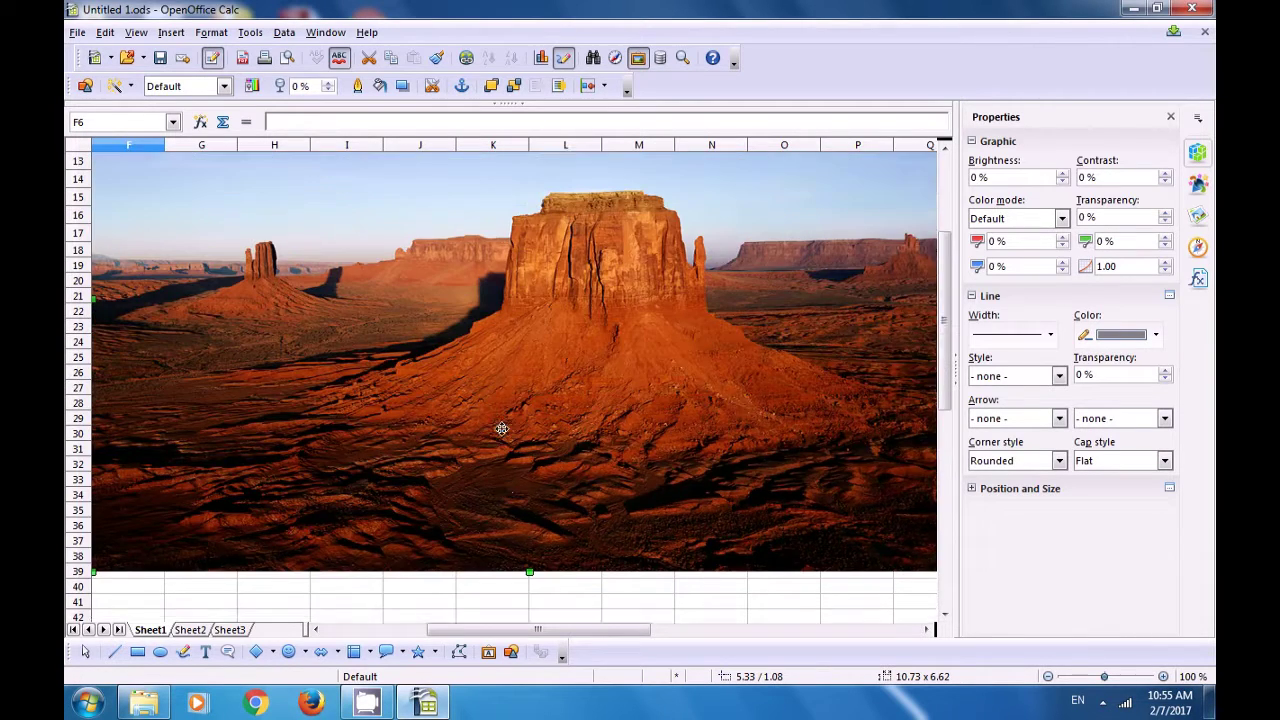
pyautogui.scroll(3, 502, 428)
pyautogui.moveTo(530, 246); pyautogui.dragTo(518, 427)
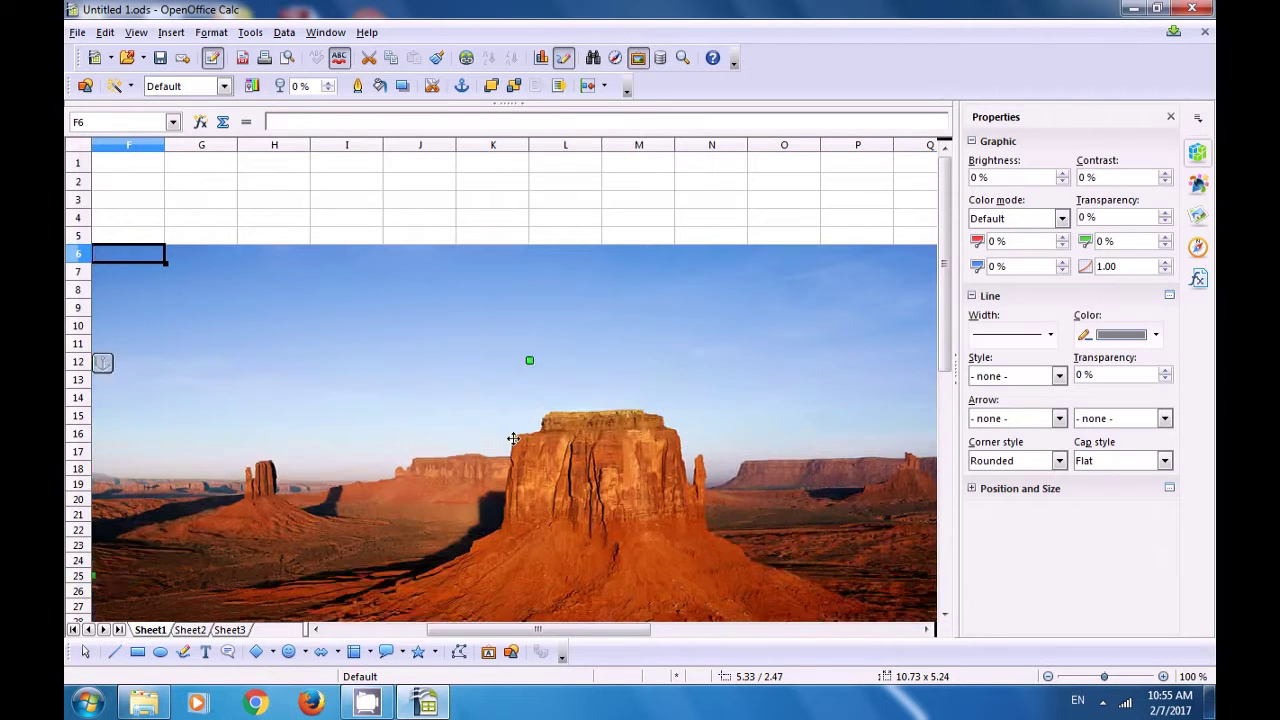
# Narrow the Desert picture to about 7.19 inches wide from its left edge and deselect it.
pyautogui.scroll(-1, 510, 441)
pyautogui.moveTo(506, 631); pyautogui.dragTo(428, 631)
pyautogui.moveTo(459, 519); pyautogui.dragTo(749, 516)
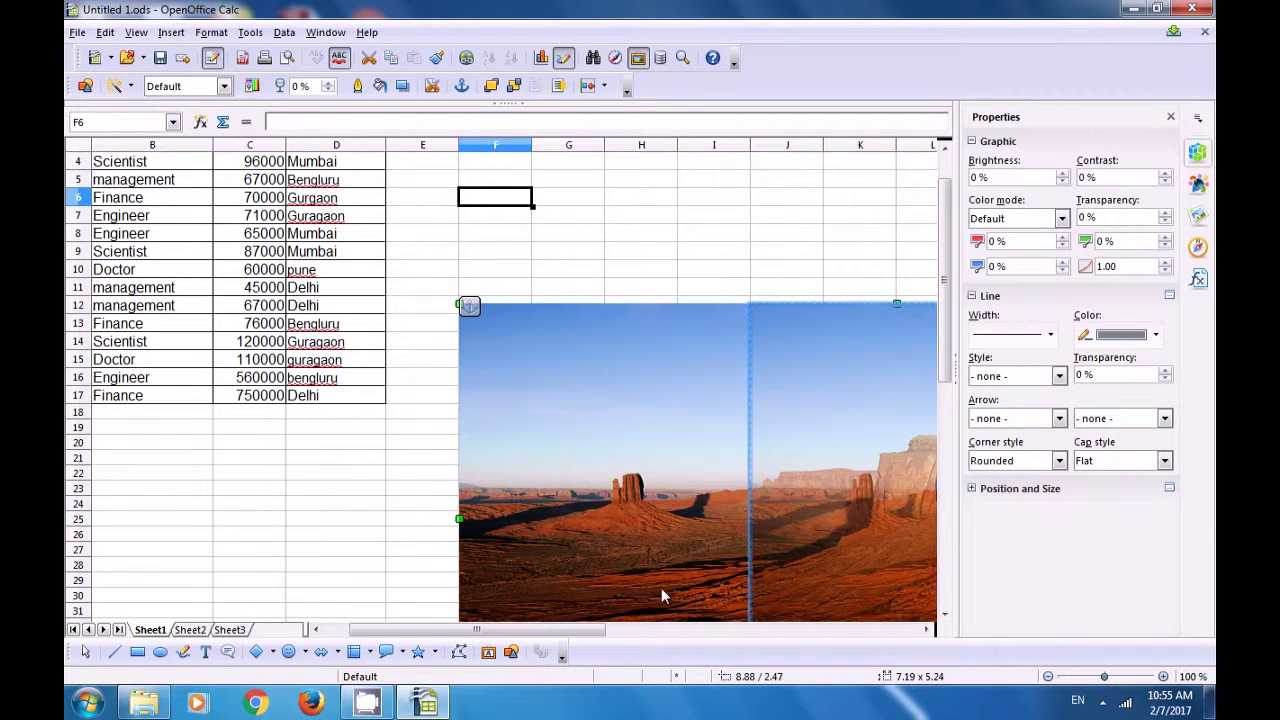
pyautogui.moveTo(622, 633); pyautogui.dragTo(700, 631)
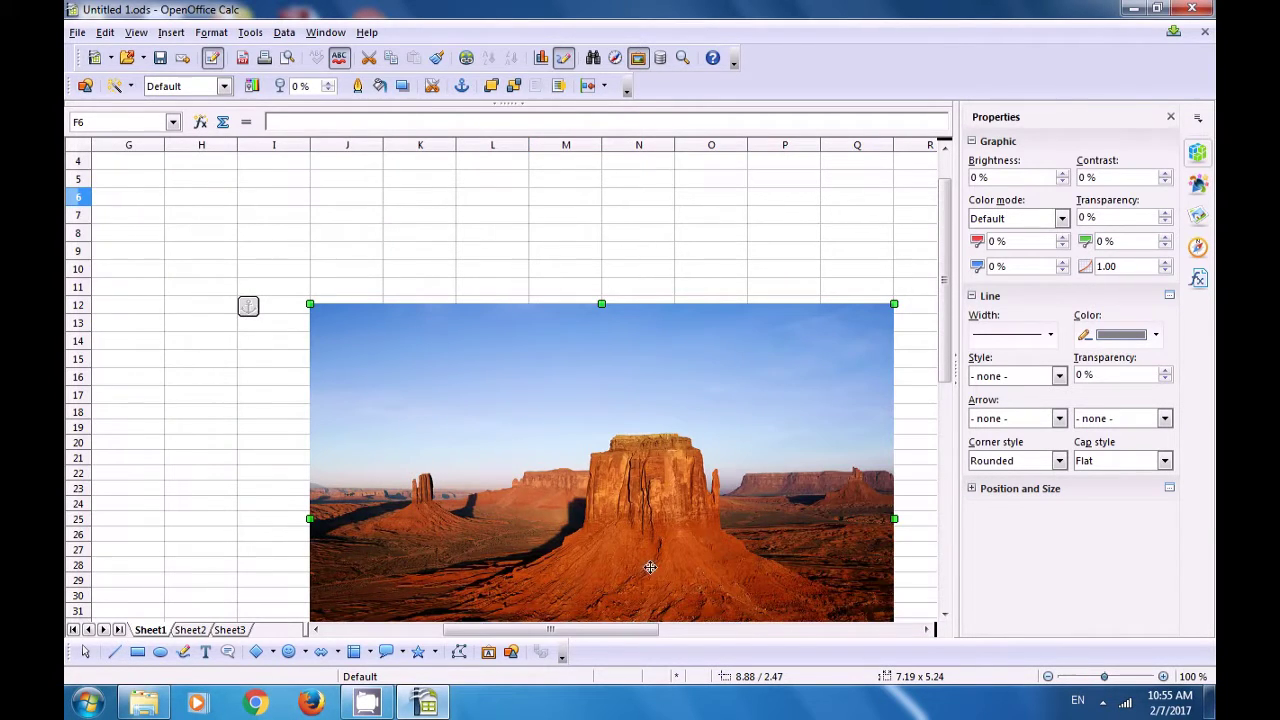
pyautogui.scroll(-4, 607, 510)
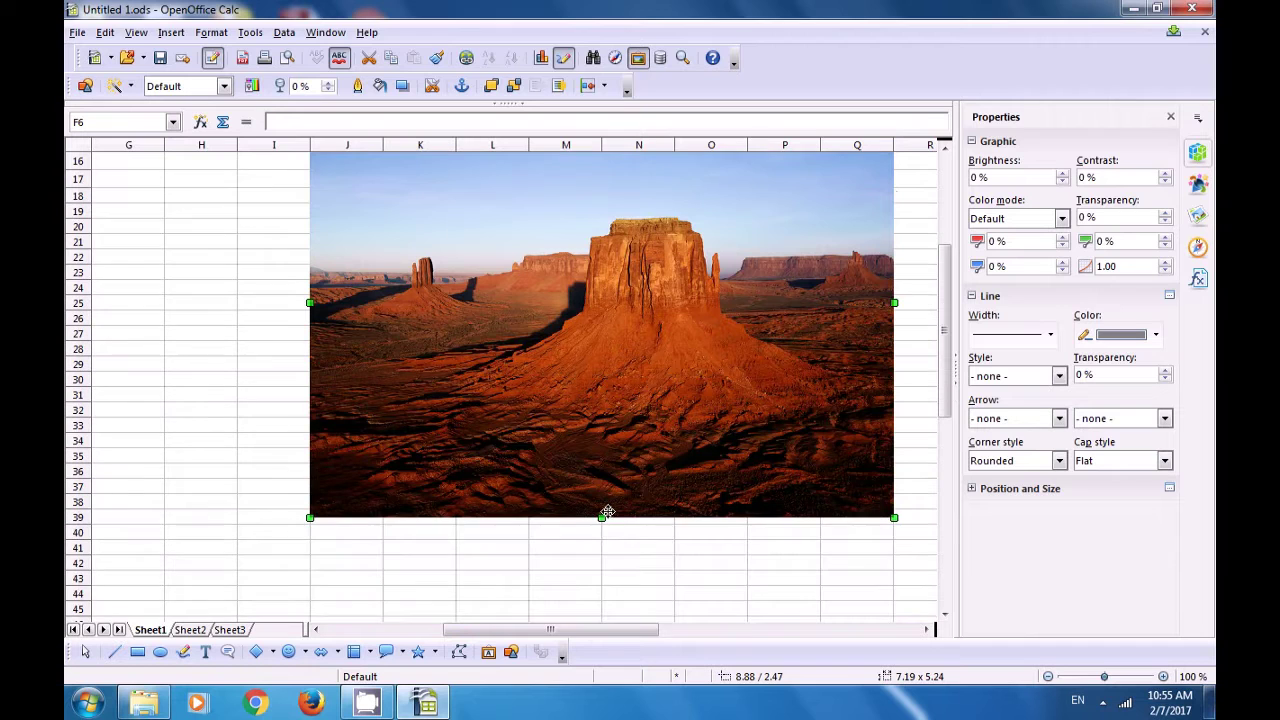
pyautogui.click(515, 550)
pyautogui.scroll(5, 185, 425)
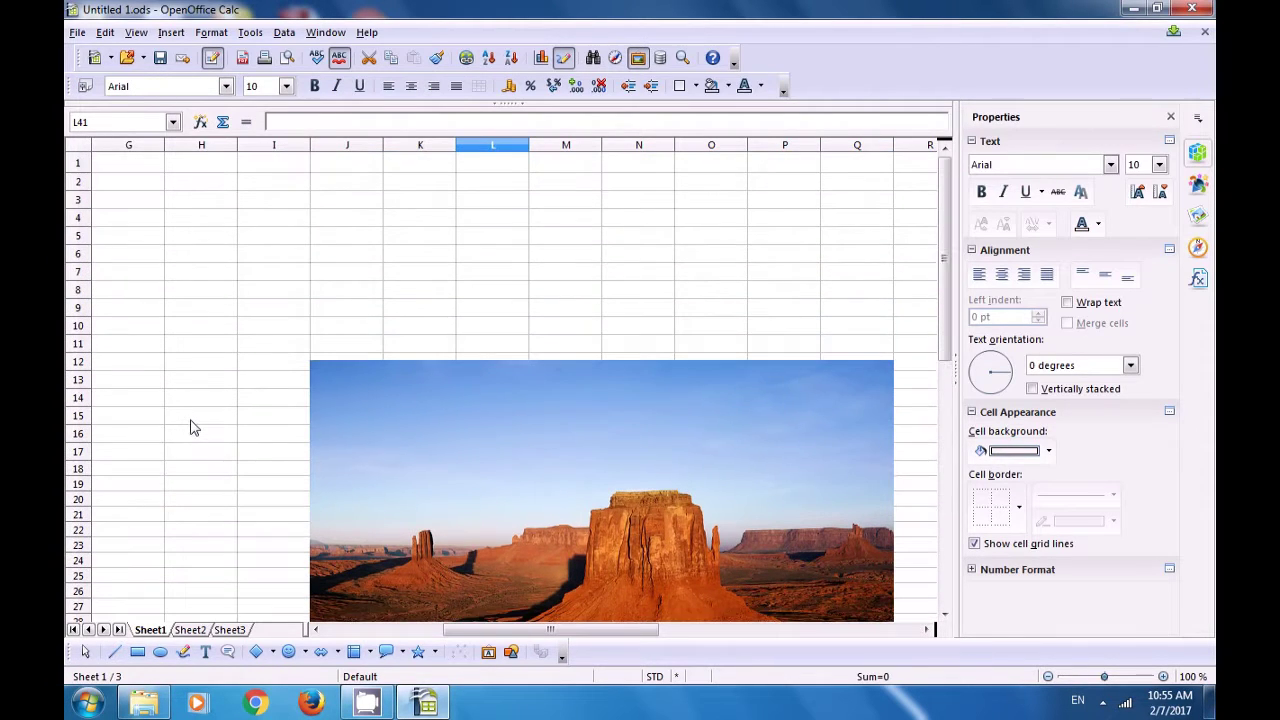
# Move the Desert picture beside the employee table, with its upper-left corner in column F at the top of row 3.
pyautogui.moveTo(462, 634); pyautogui.dragTo(365, 635)
pyautogui.moveTo(884, 538); pyautogui.dragTo(689, 471)
pyautogui.moveTo(362, 385); pyautogui.dragTo(149, 323)
pyautogui.moveTo(276, 373); pyautogui.dragTo(745, 417)
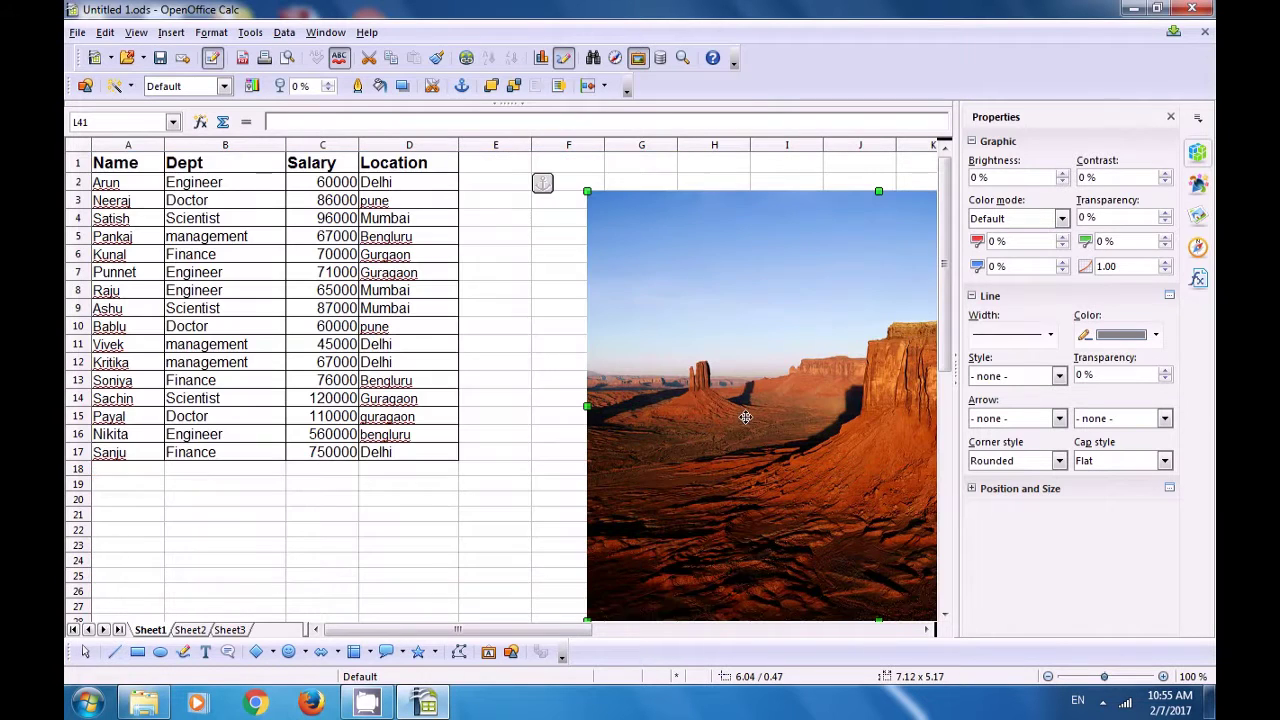
# Insert the Wildlife movie from the Sample Videos folder at cell E18.
pyautogui.click(467, 474)
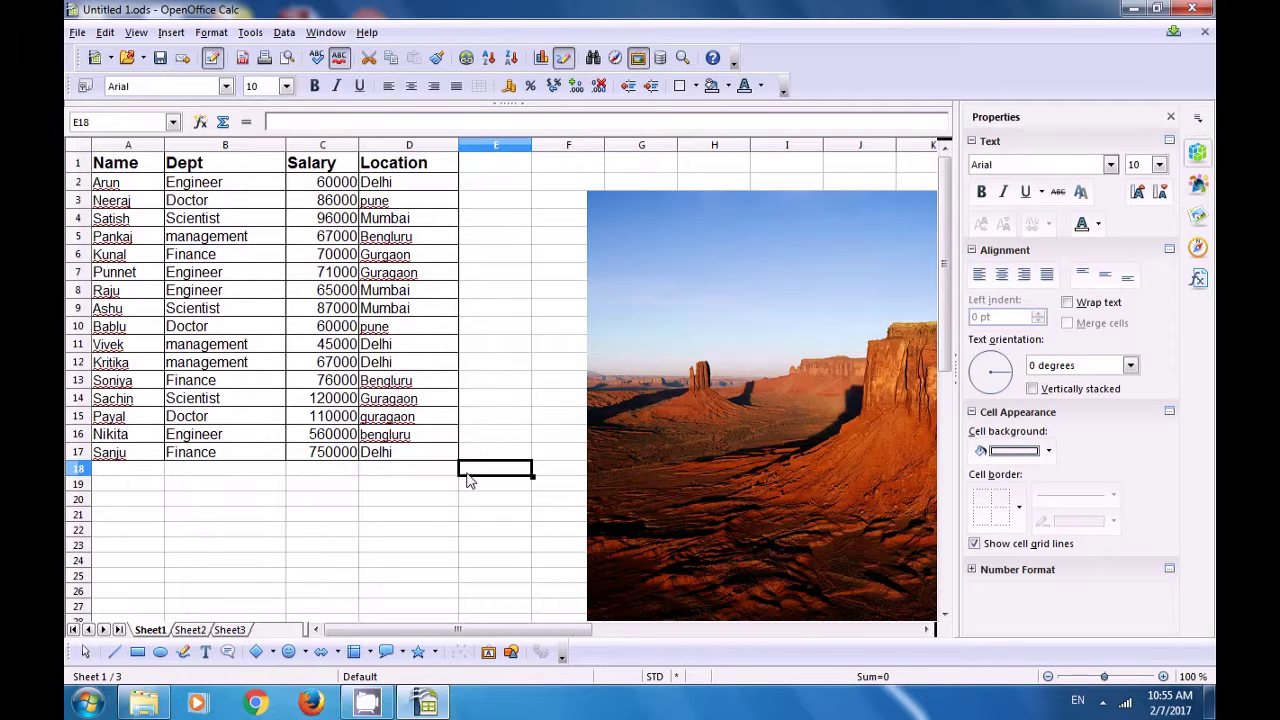
pyautogui.click(177, 36)
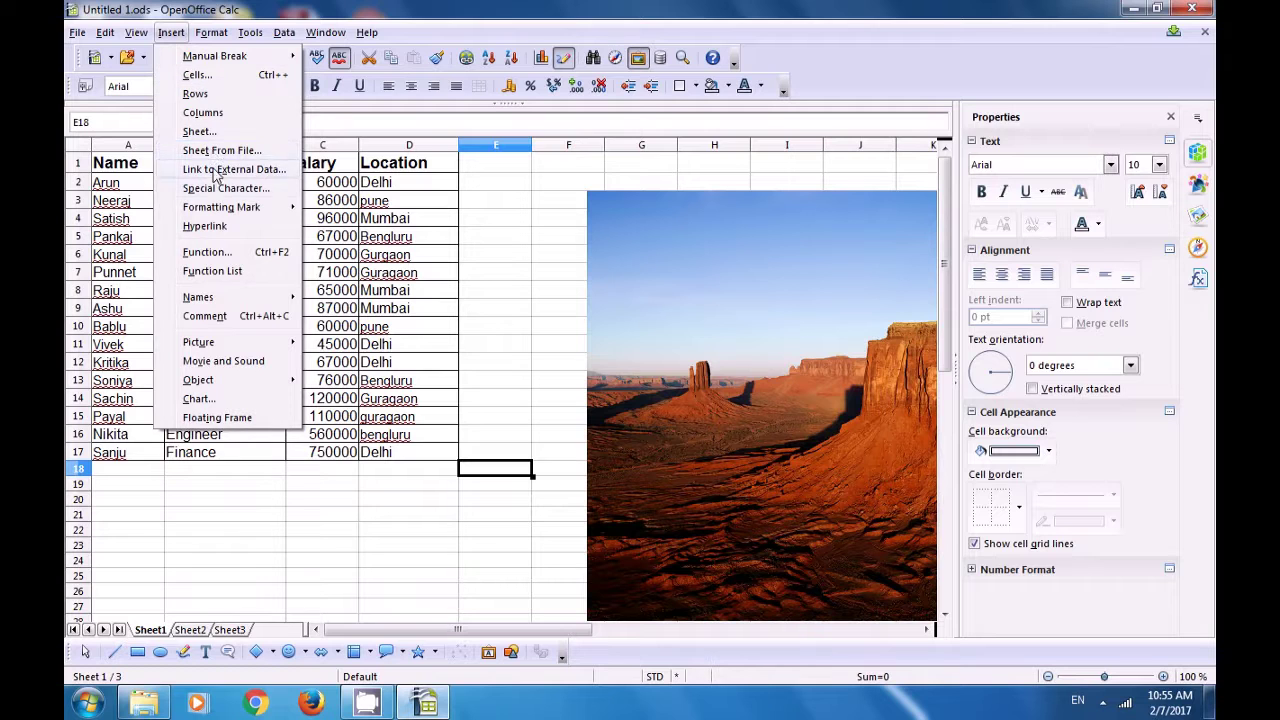
pyautogui.click(219, 364)
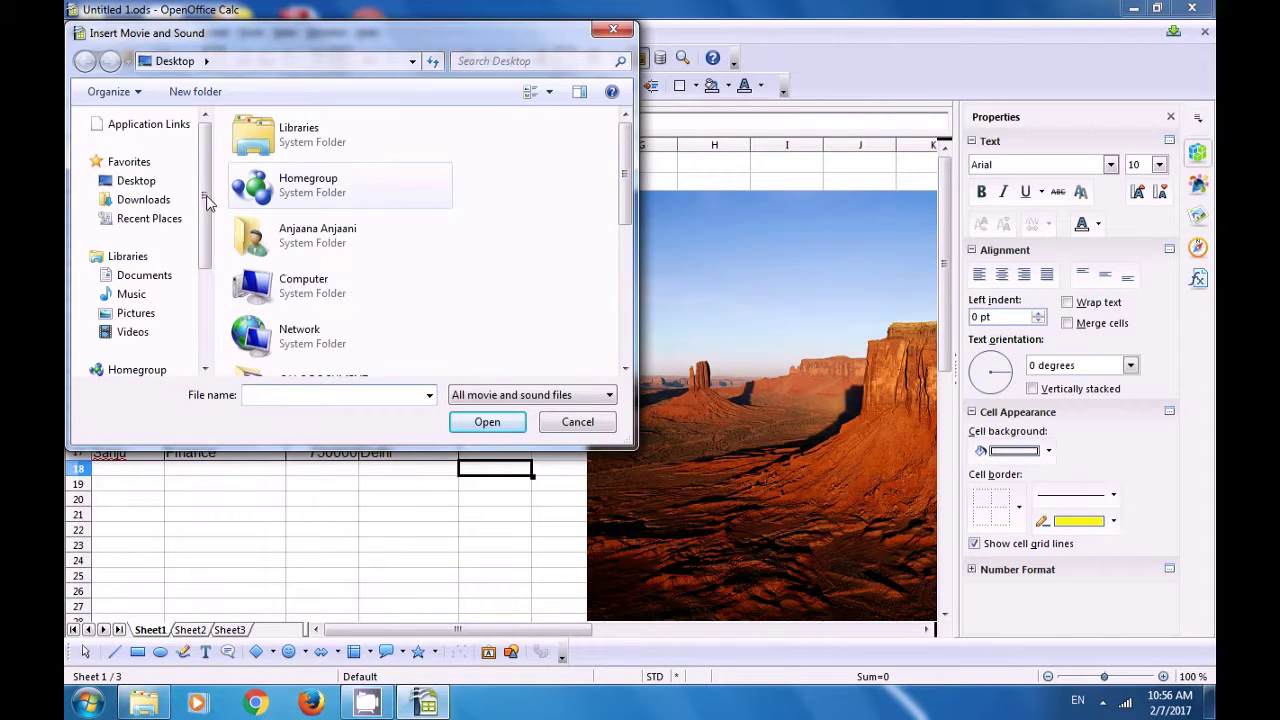
pyautogui.click(143, 181)
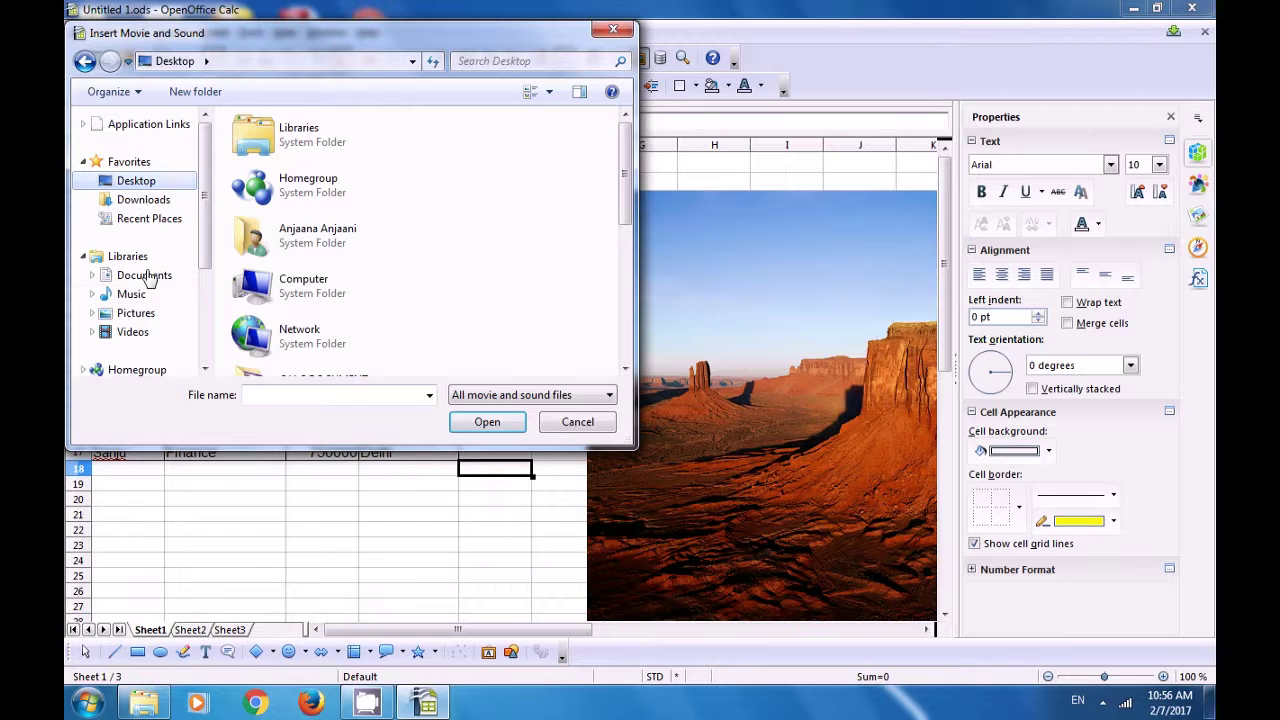
pyautogui.click(138, 333)
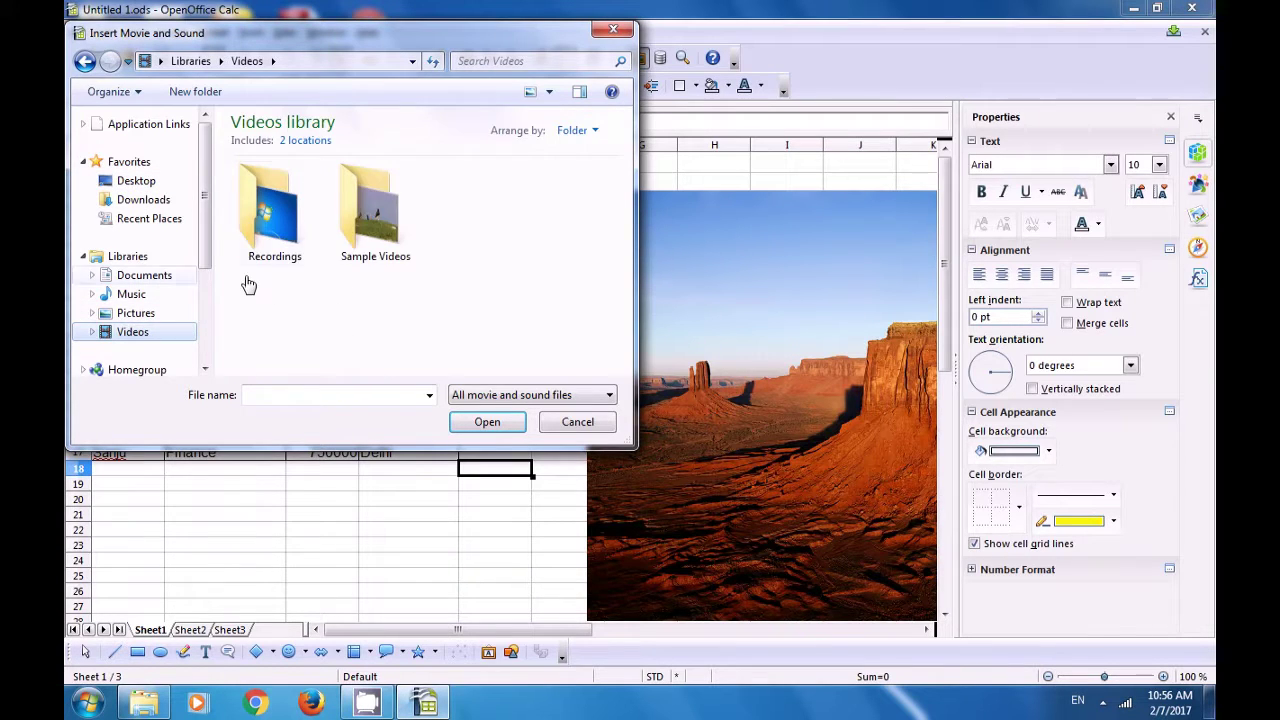
pyautogui.doubleClick(357, 245)
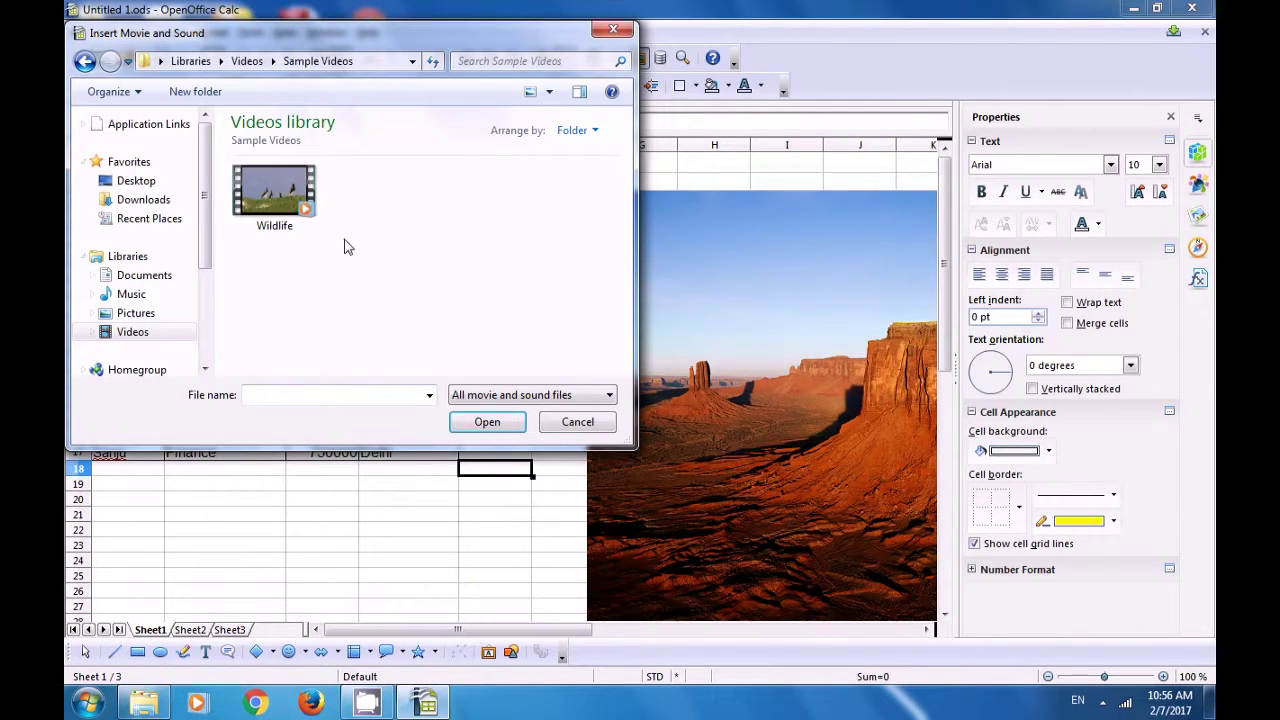
pyautogui.click(253, 203)
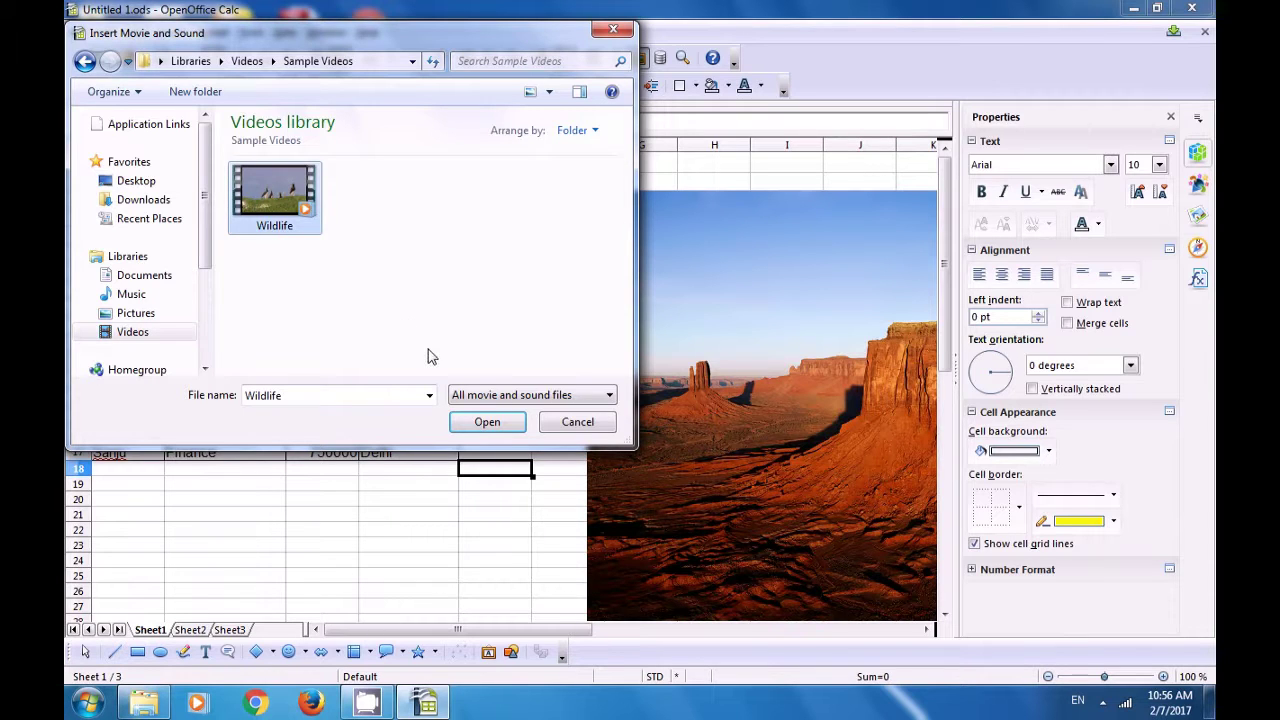
pyautogui.click(466, 418)
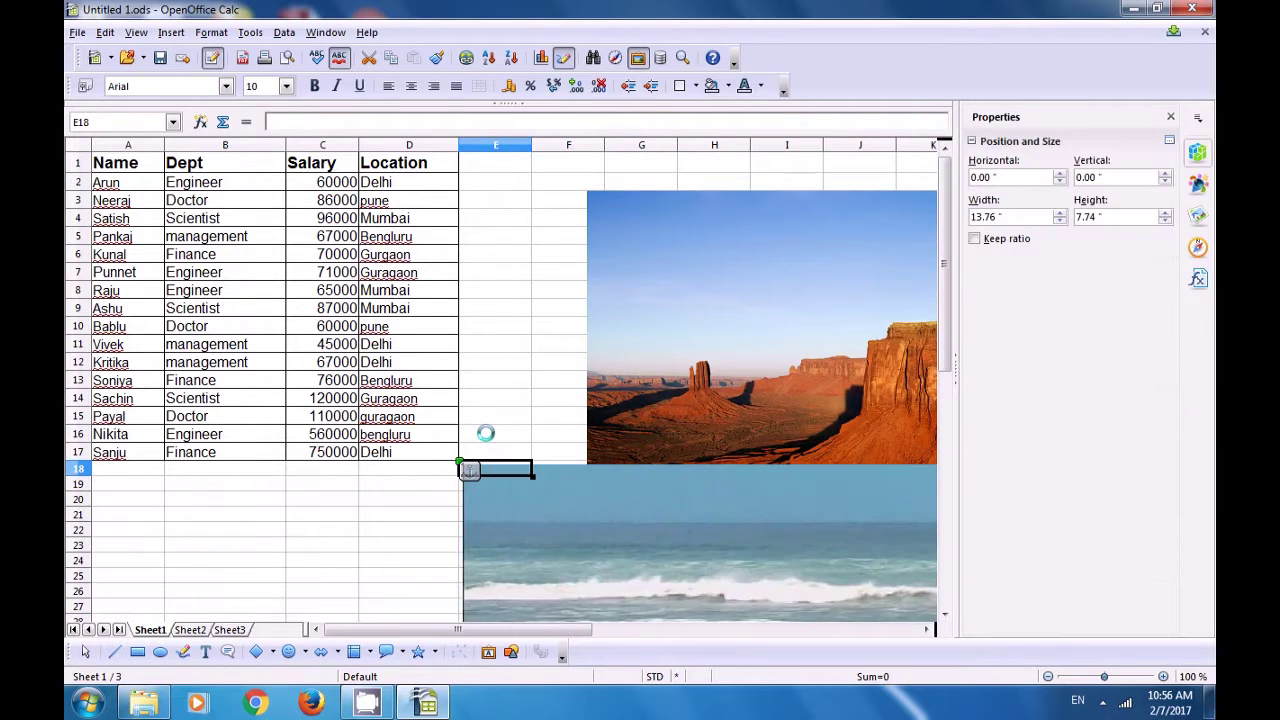
# Shrink the Wildlife movie from its upper-left corner to about 10.40 by 5.84 inches and deselect it.
pyautogui.scroll(-4, 502, 416)
pyautogui.scroll(-2, 502, 415)
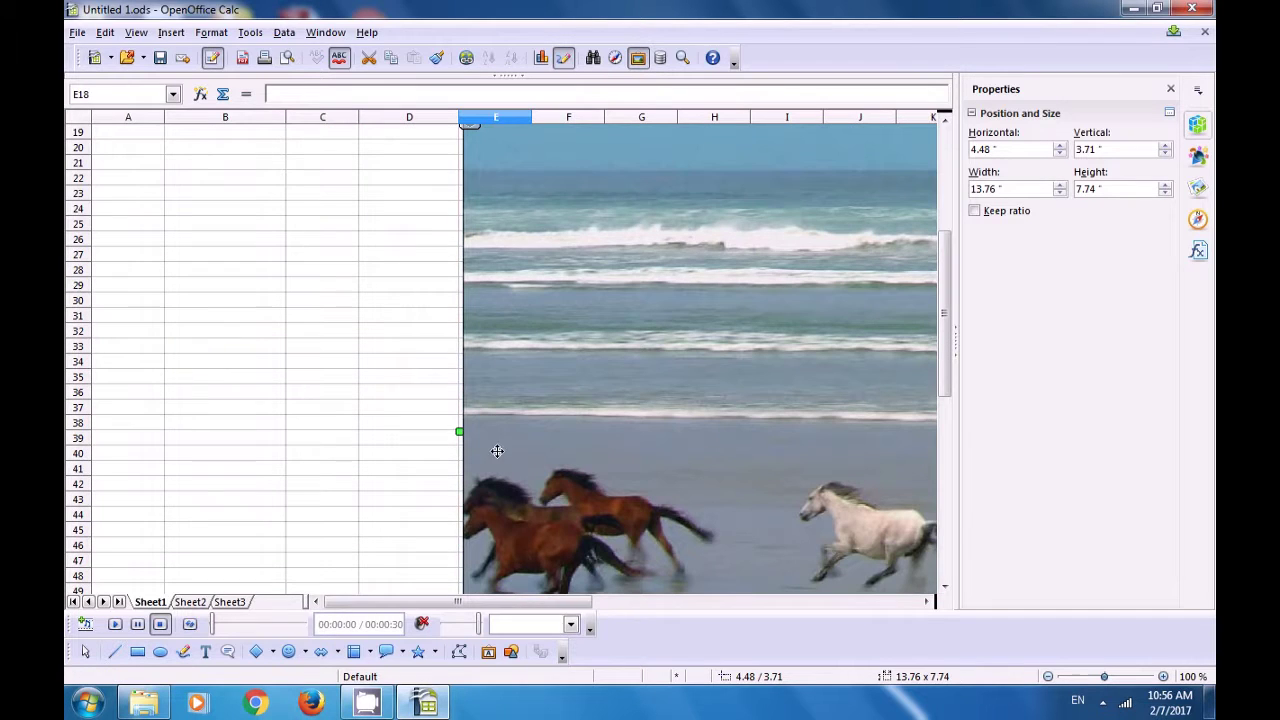
pyautogui.moveTo(556, 602); pyautogui.dragTo(600, 617)
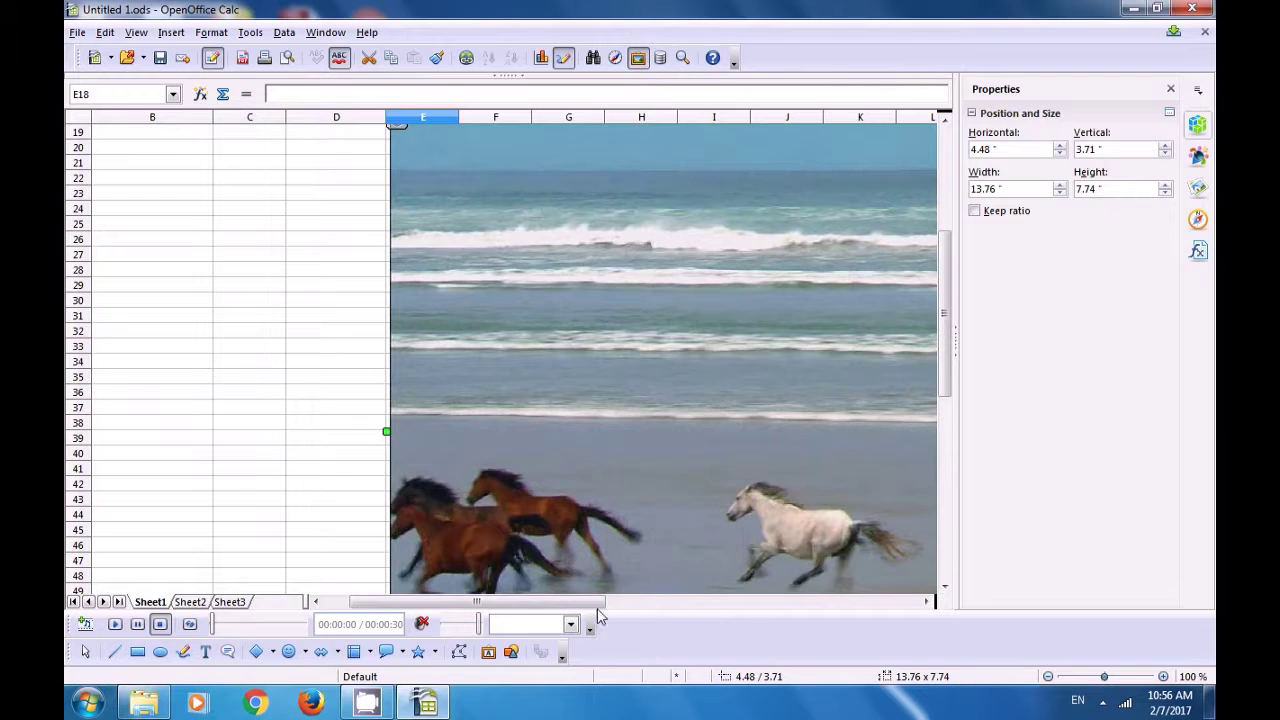
pyautogui.scroll(3, 446, 311)
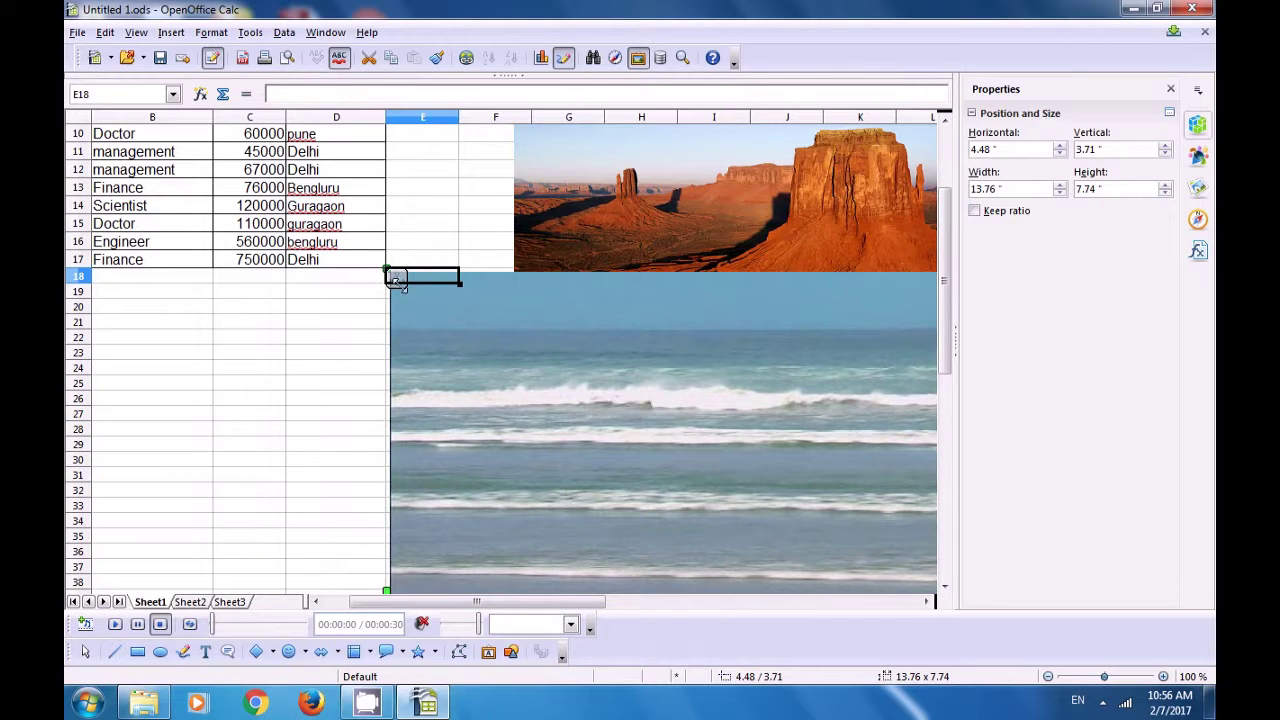
pyautogui.moveTo(370, 323); pyautogui.dragTo(381, 361)
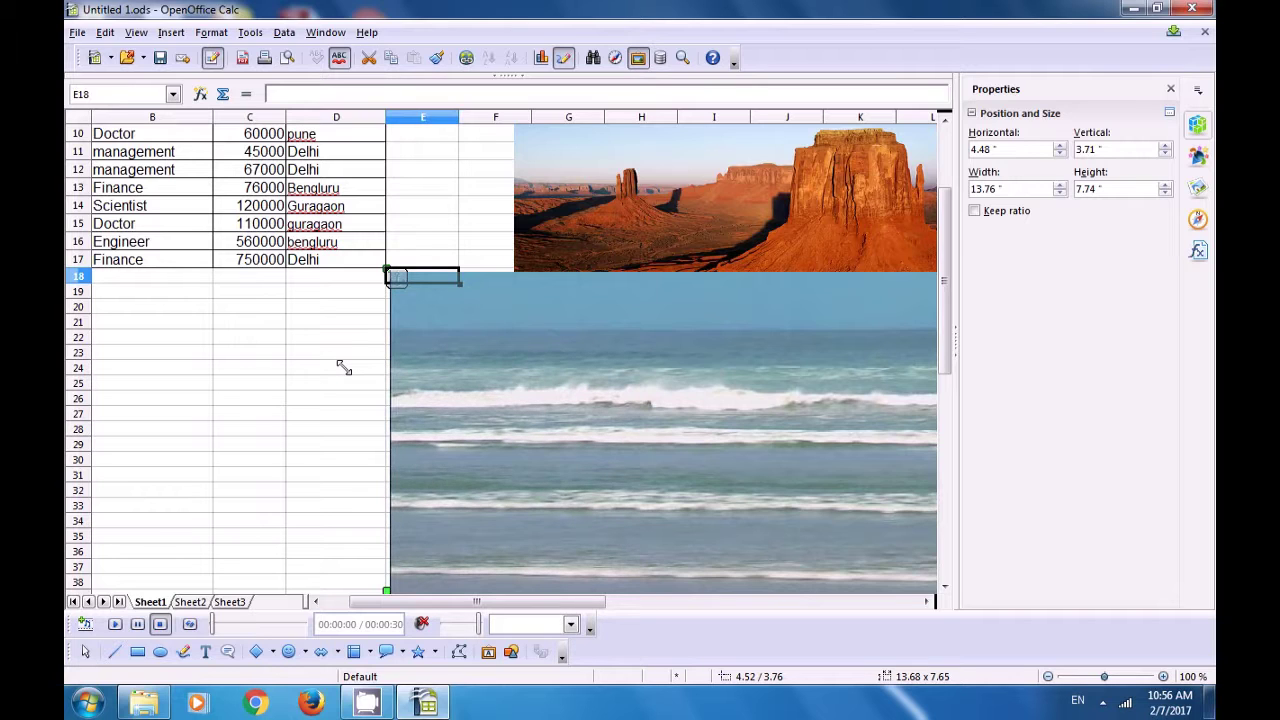
pyautogui.moveTo(343, 368); pyautogui.dragTo(664, 430)
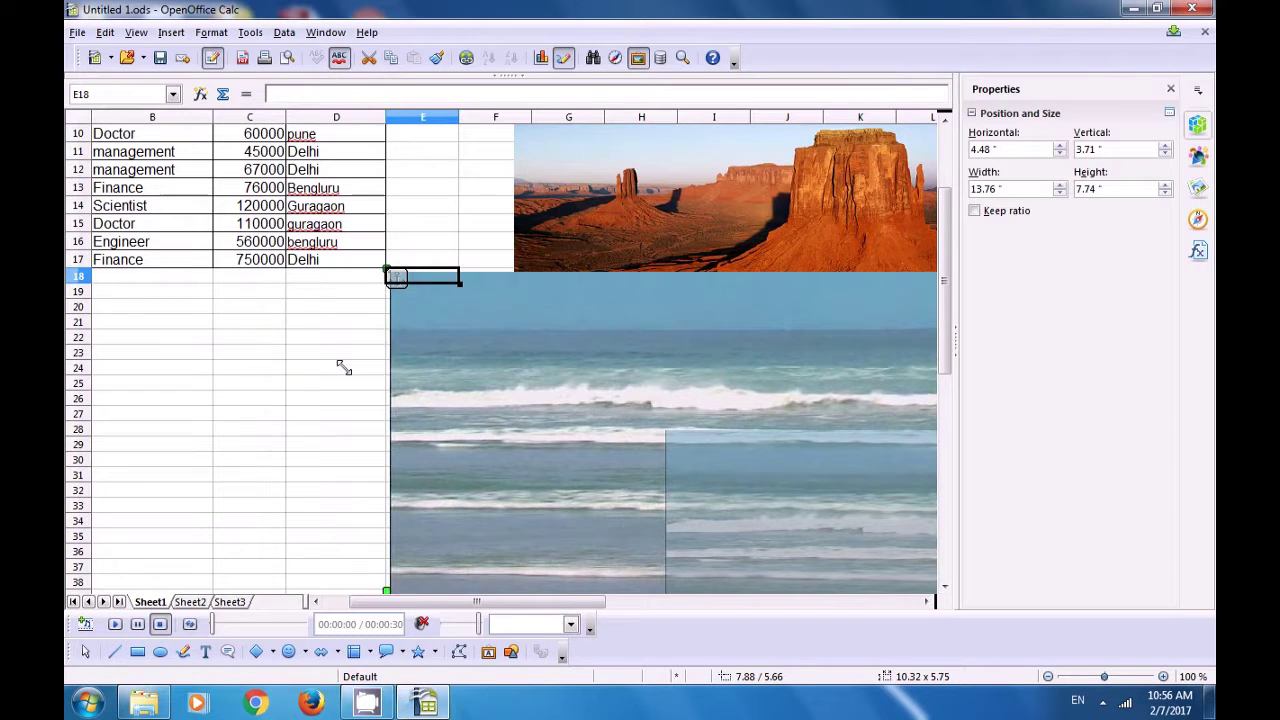
pyautogui.moveTo(343, 368); pyautogui.dragTo(343, 368)
pyautogui.click(343, 368)
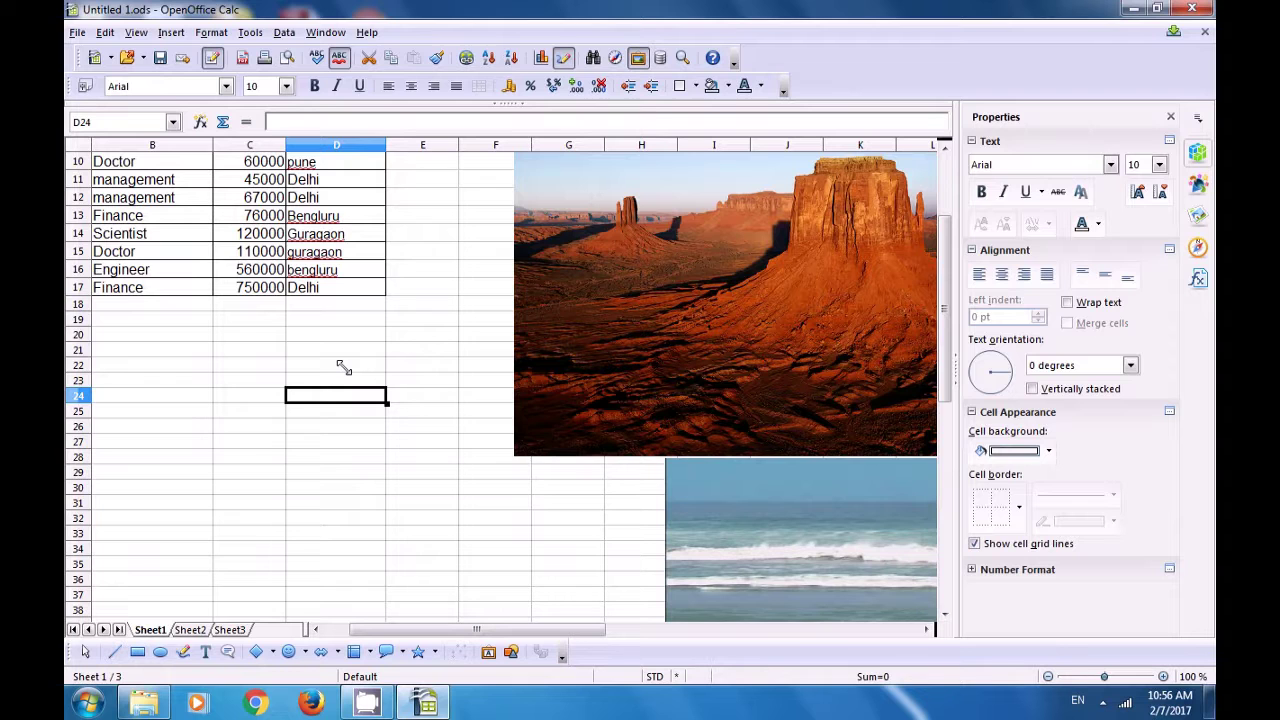
# Reduce the Wildlife movie further from its upper-left corner to about 7.57 by 4.24 inches and deselect it.
pyautogui.scroll(3, 361, 374)
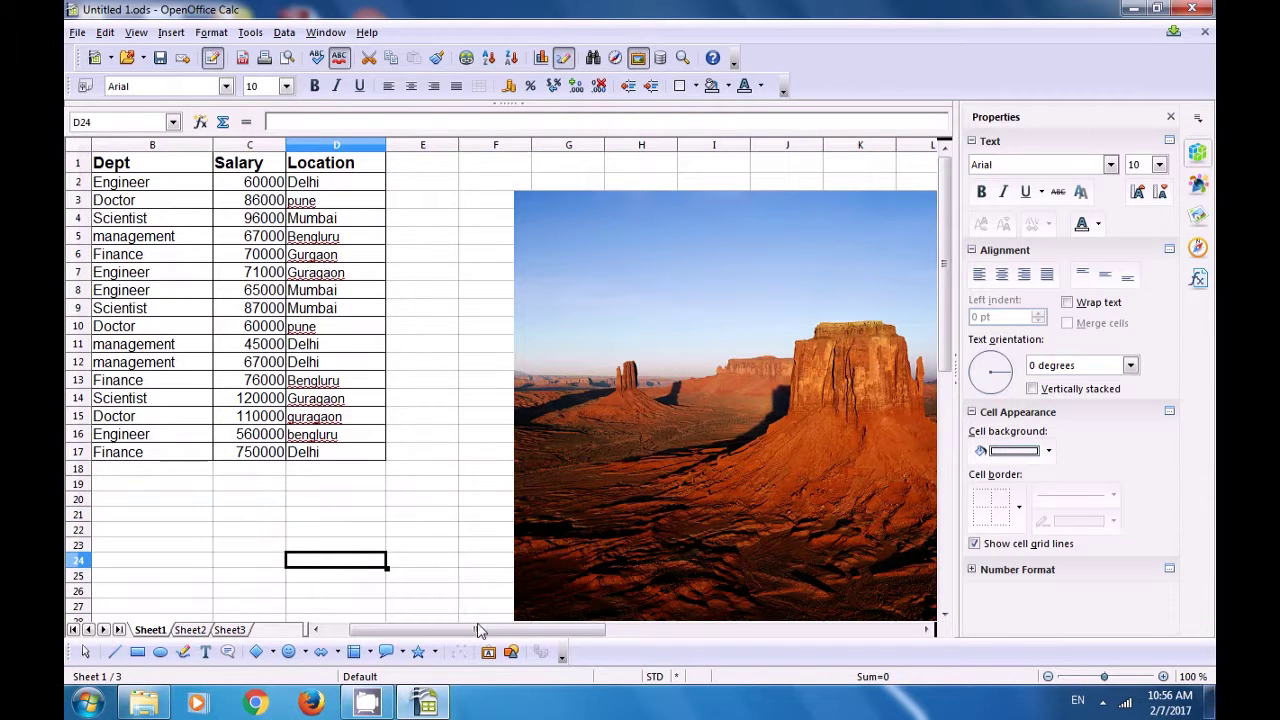
pyautogui.moveTo(478, 629); pyautogui.dragTo(540, 629)
pyautogui.scroll(-4, 496, 503)
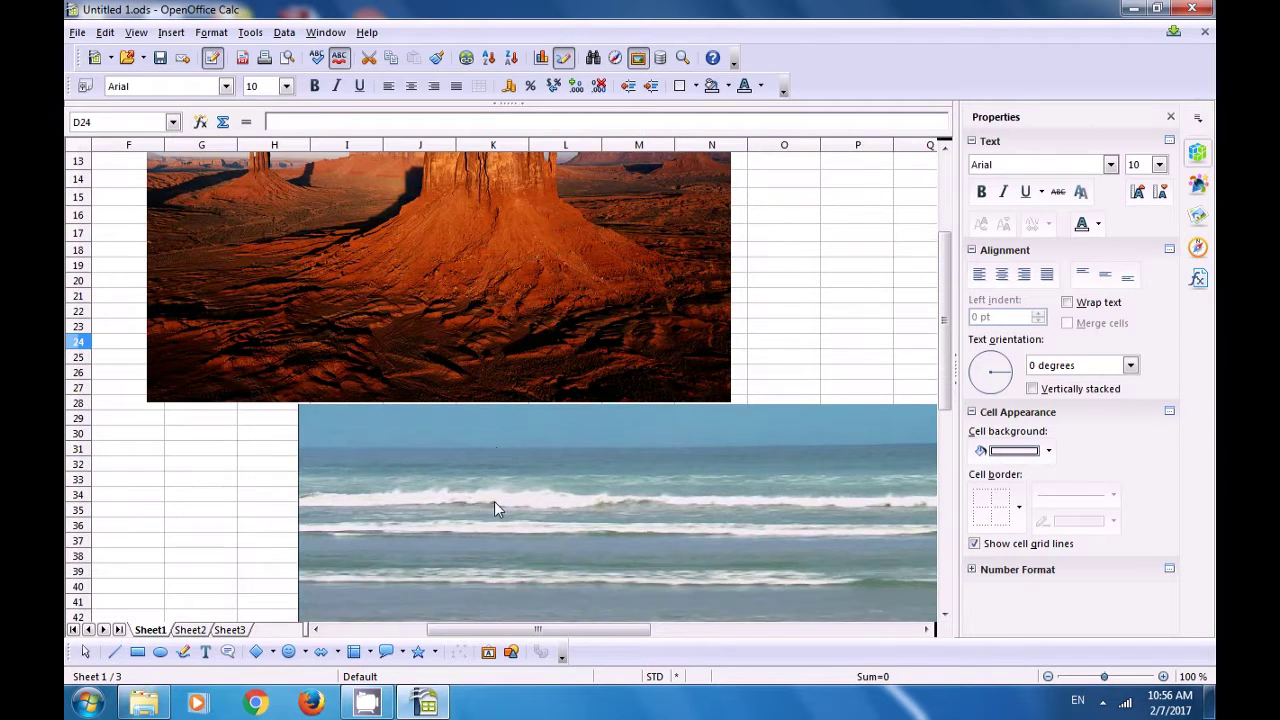
pyautogui.click(456, 519)
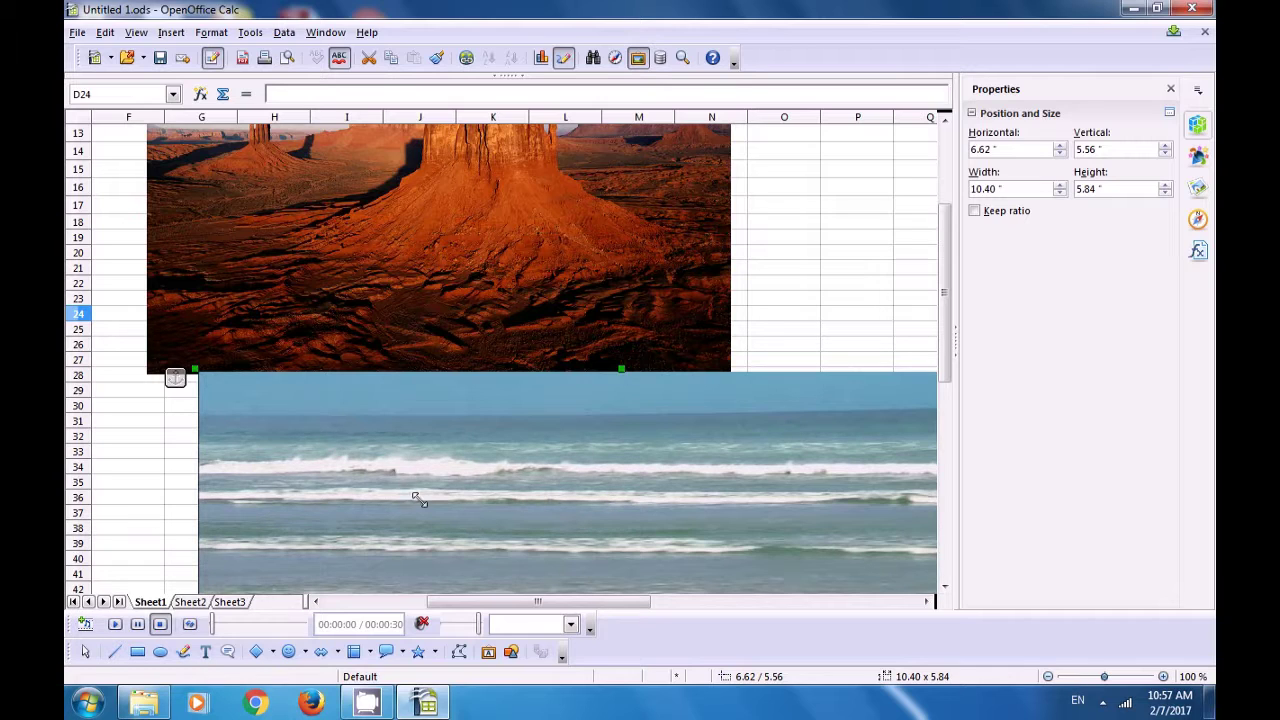
pyautogui.moveTo(426, 498); pyautogui.dragTo(450, 506)
pyautogui.moveTo(663, 460); pyautogui.dragTo(663, 460)
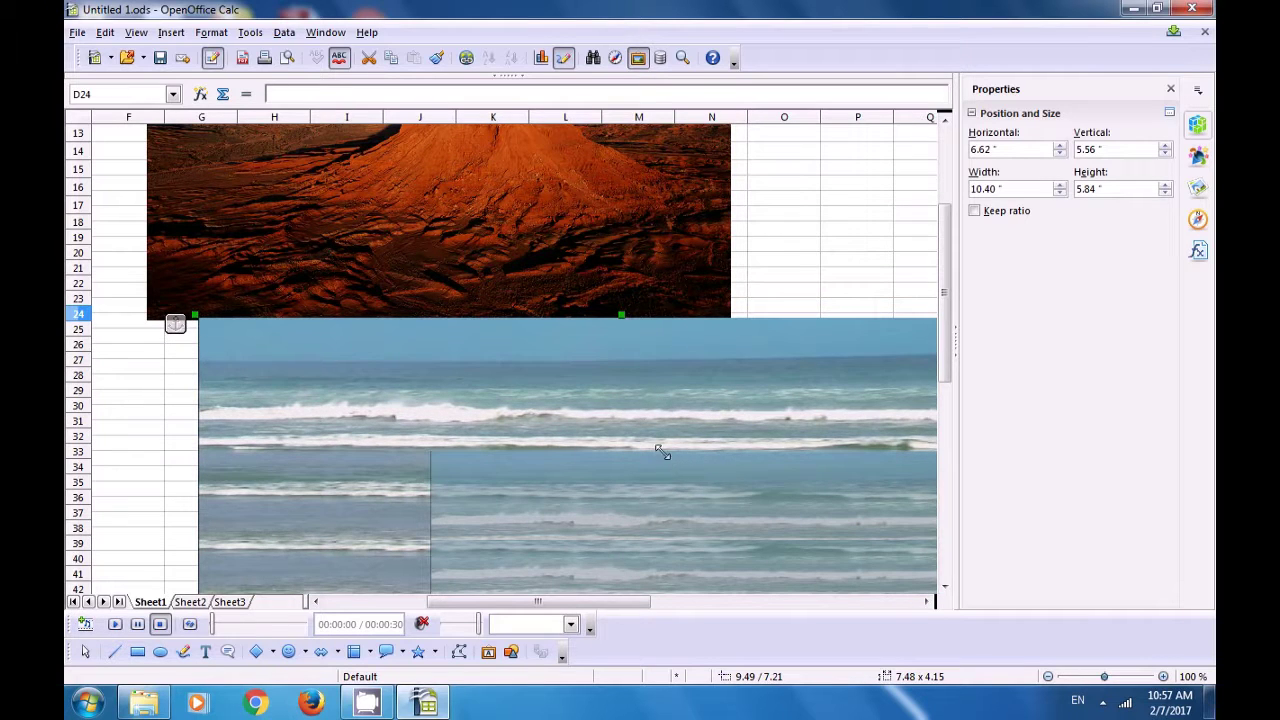
pyautogui.moveTo(660, 450); pyautogui.dragTo(660, 450)
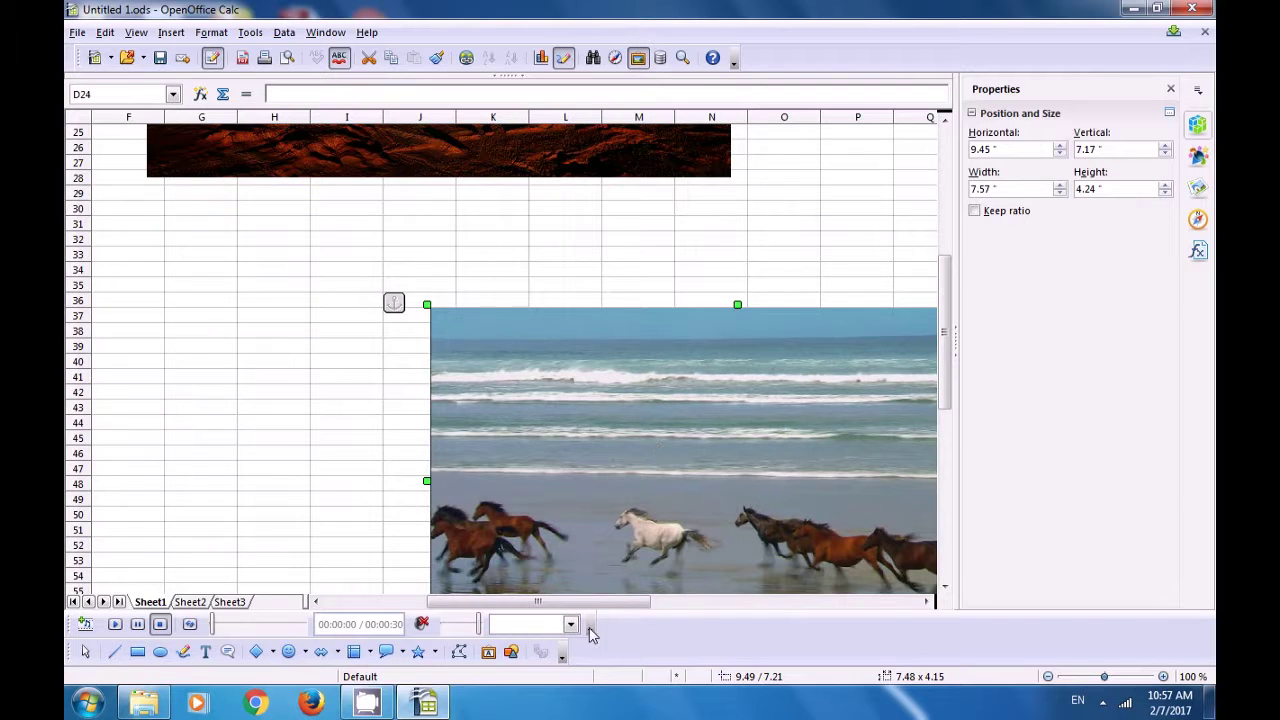
pyautogui.moveTo(614, 602); pyautogui.dragTo(716, 608)
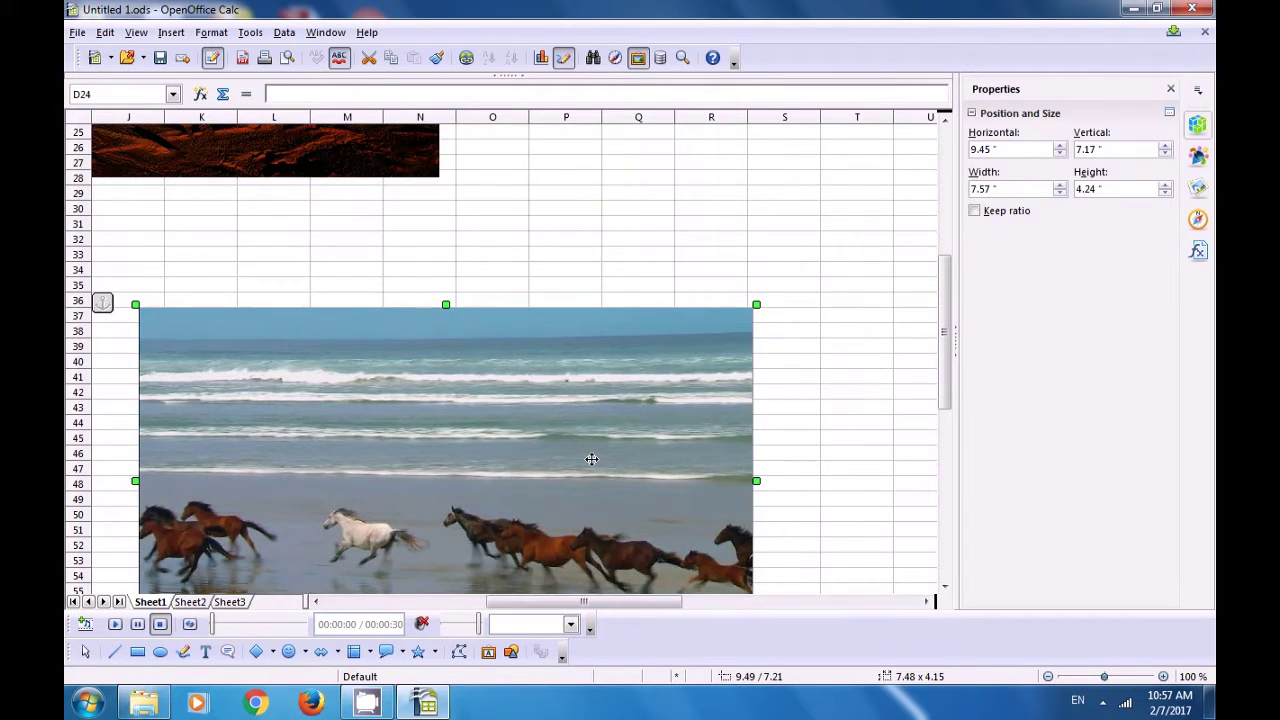
pyautogui.scroll(-3, 591, 460)
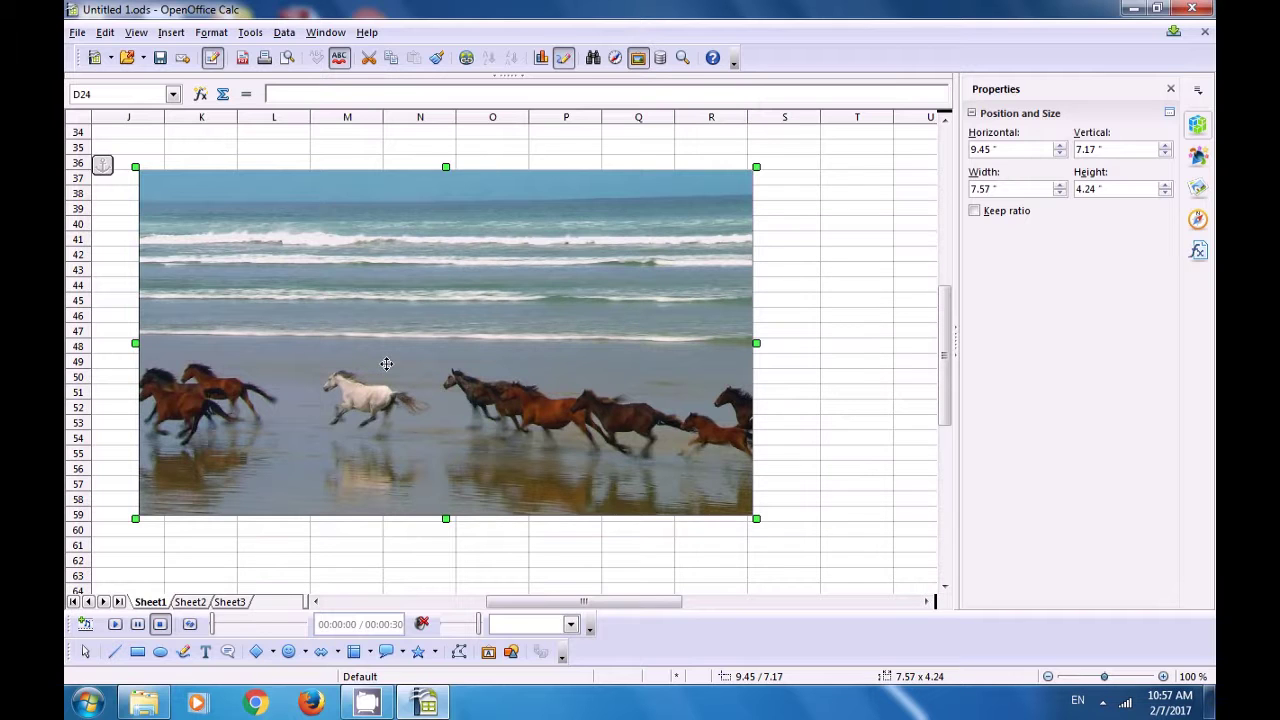
pyautogui.click(414, 576)
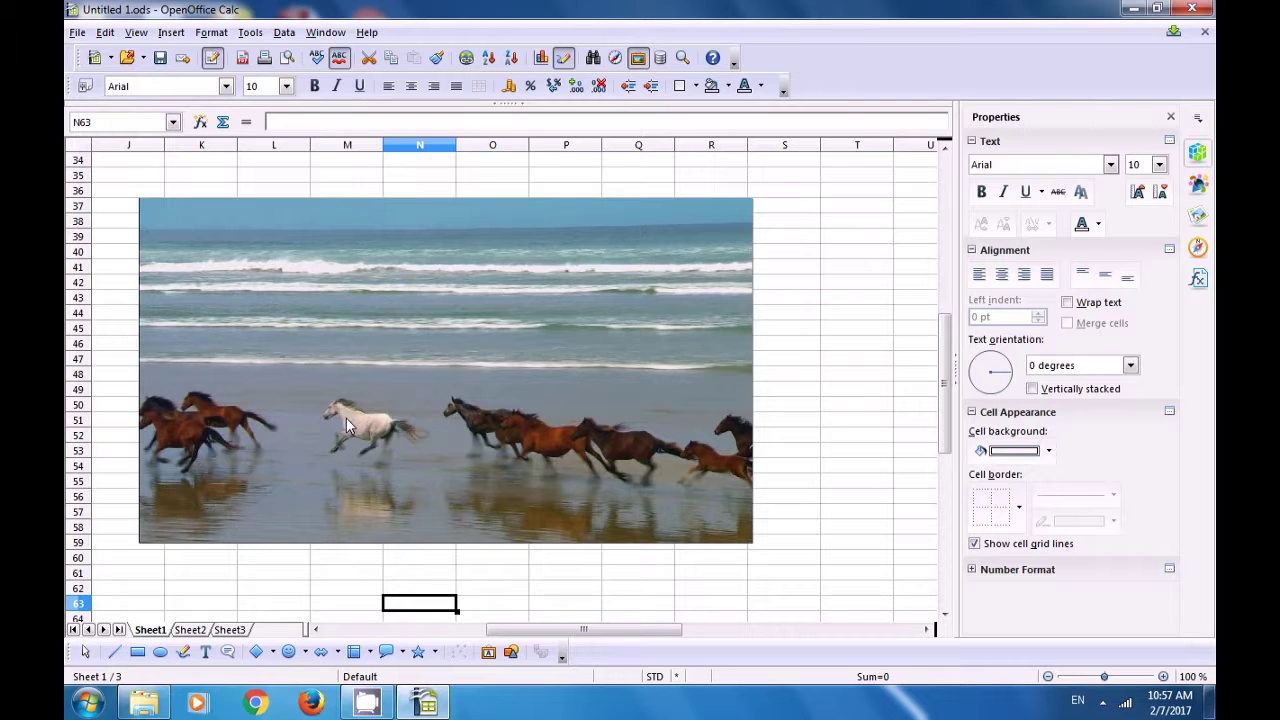
# Delete the contents of the employee table in J1:M17 on Sheet2.
pyautogui.moveTo(529, 630); pyautogui.dragTo(392, 648)
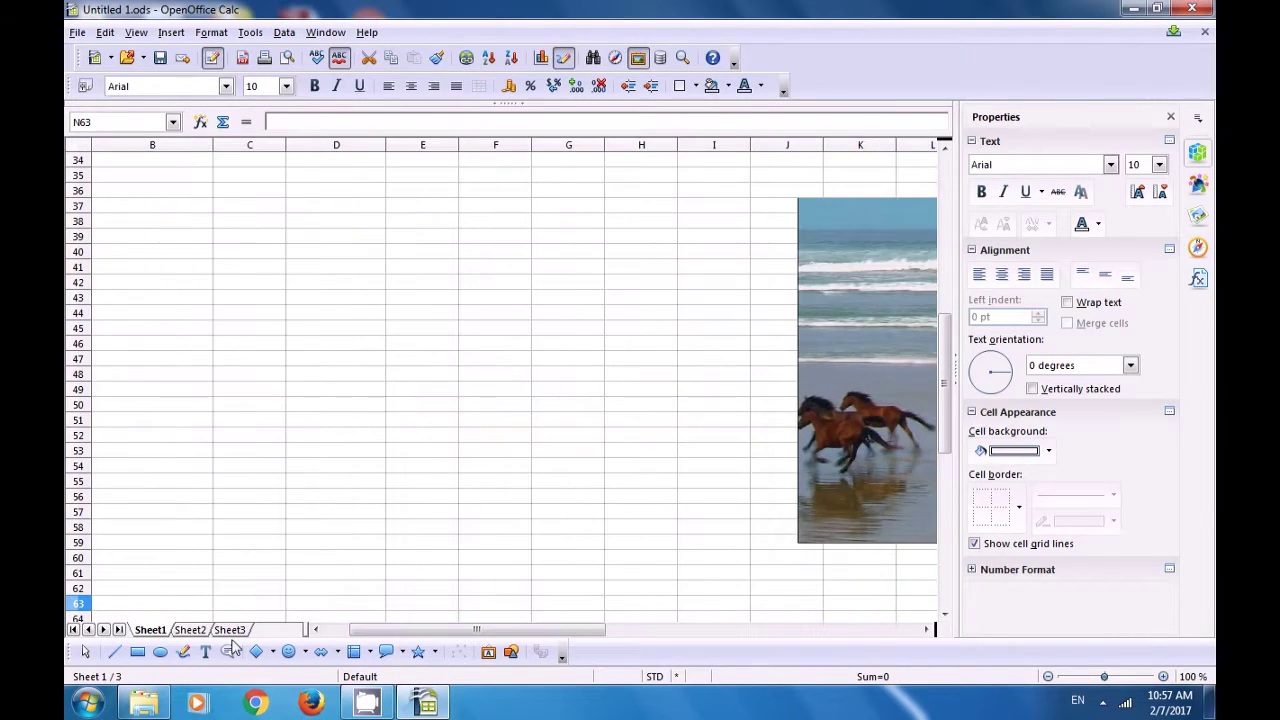
pyautogui.scroll(11, 206, 560)
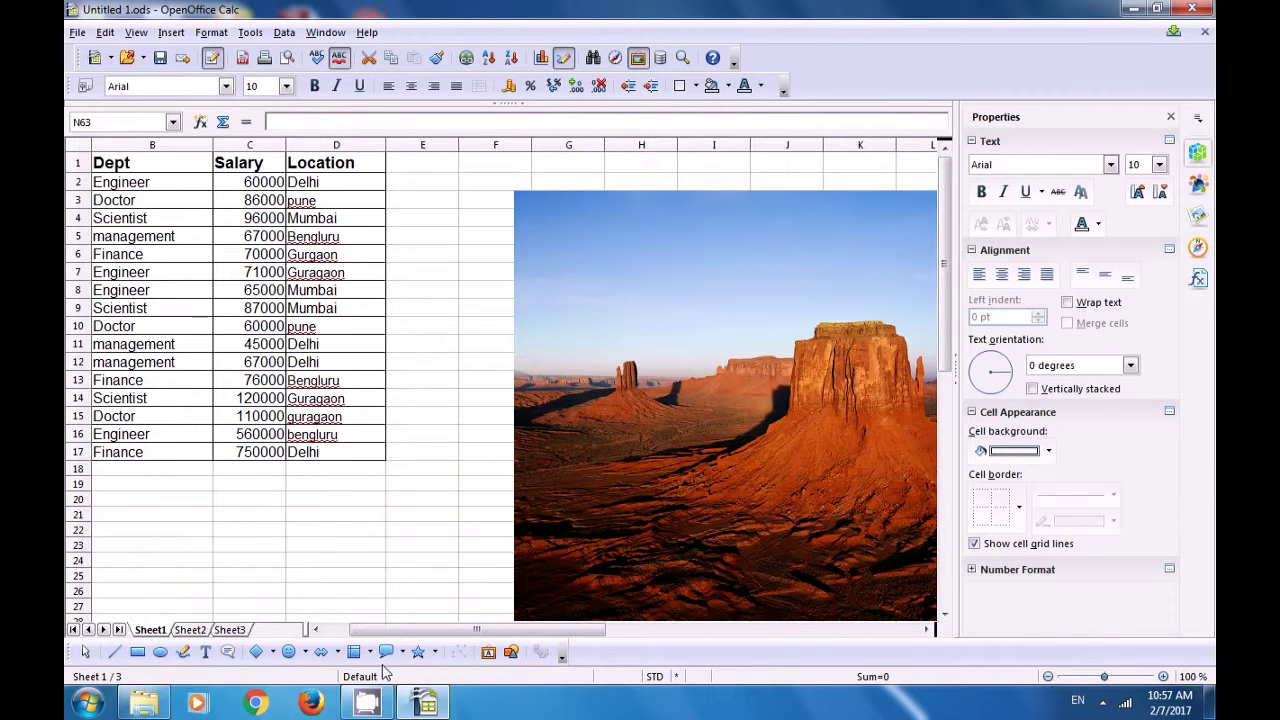
pyautogui.click(315, 630)
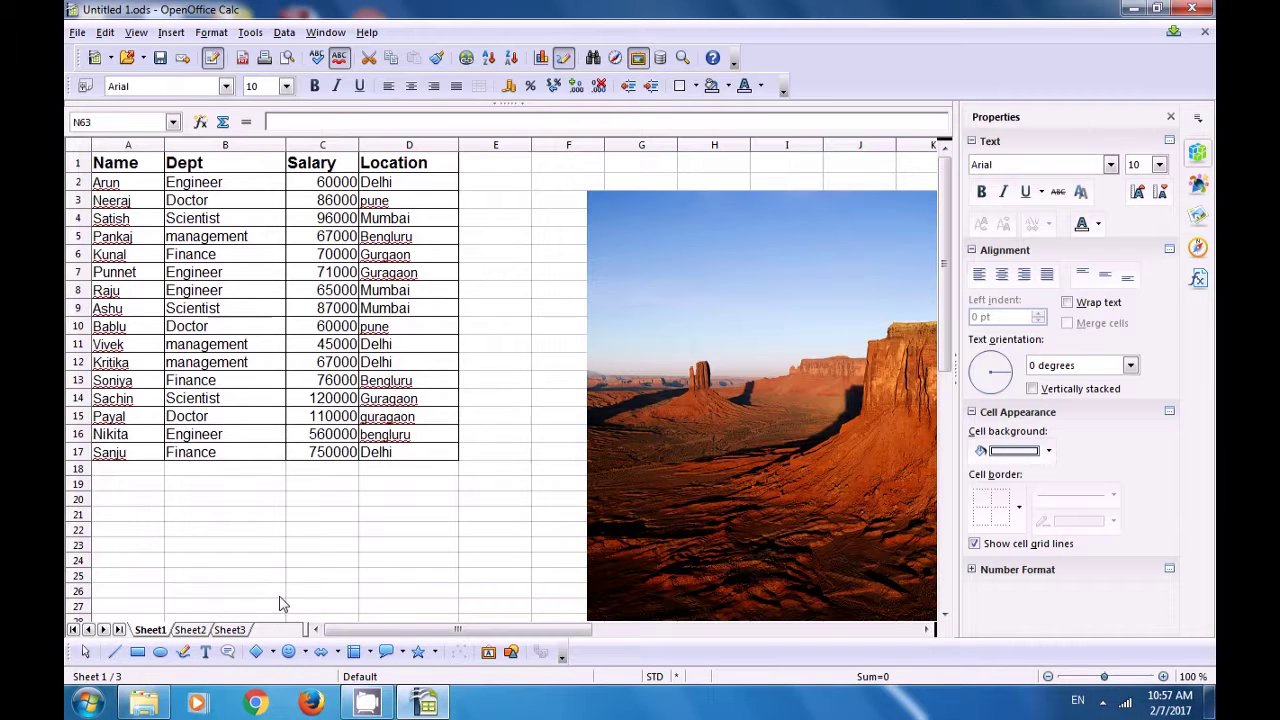
pyautogui.click(229, 631)
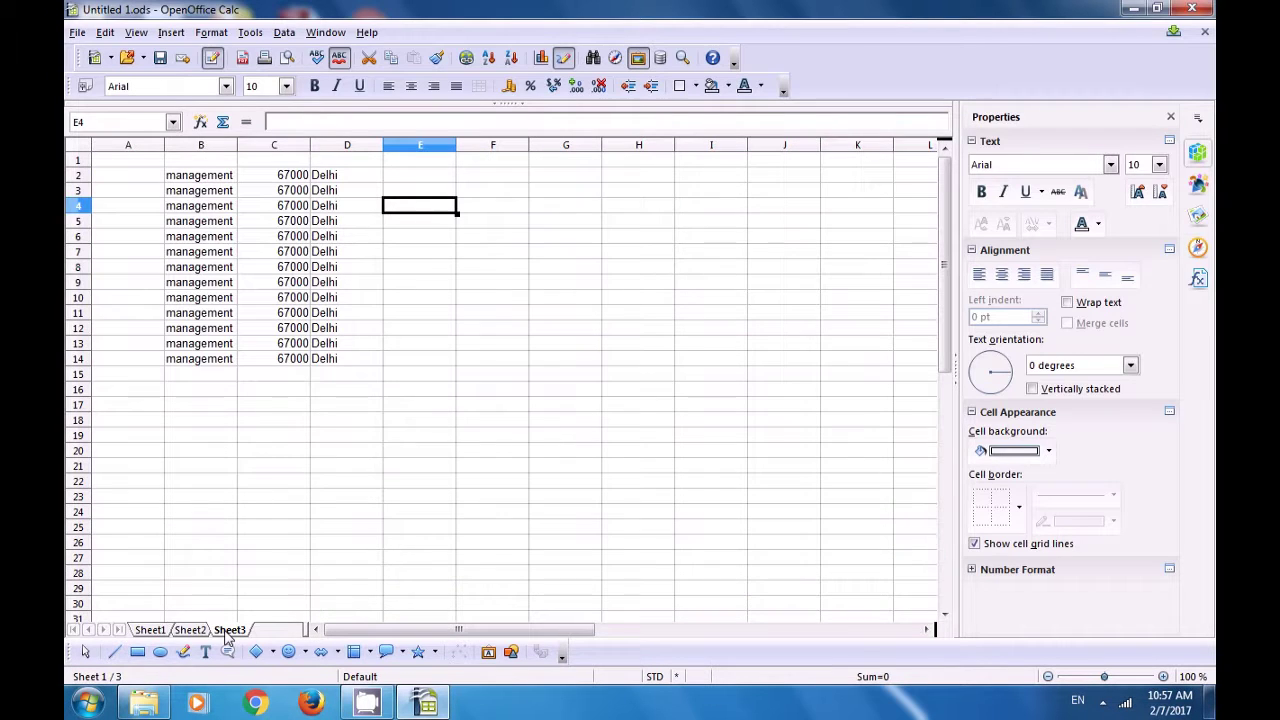
pyautogui.click(191, 631)
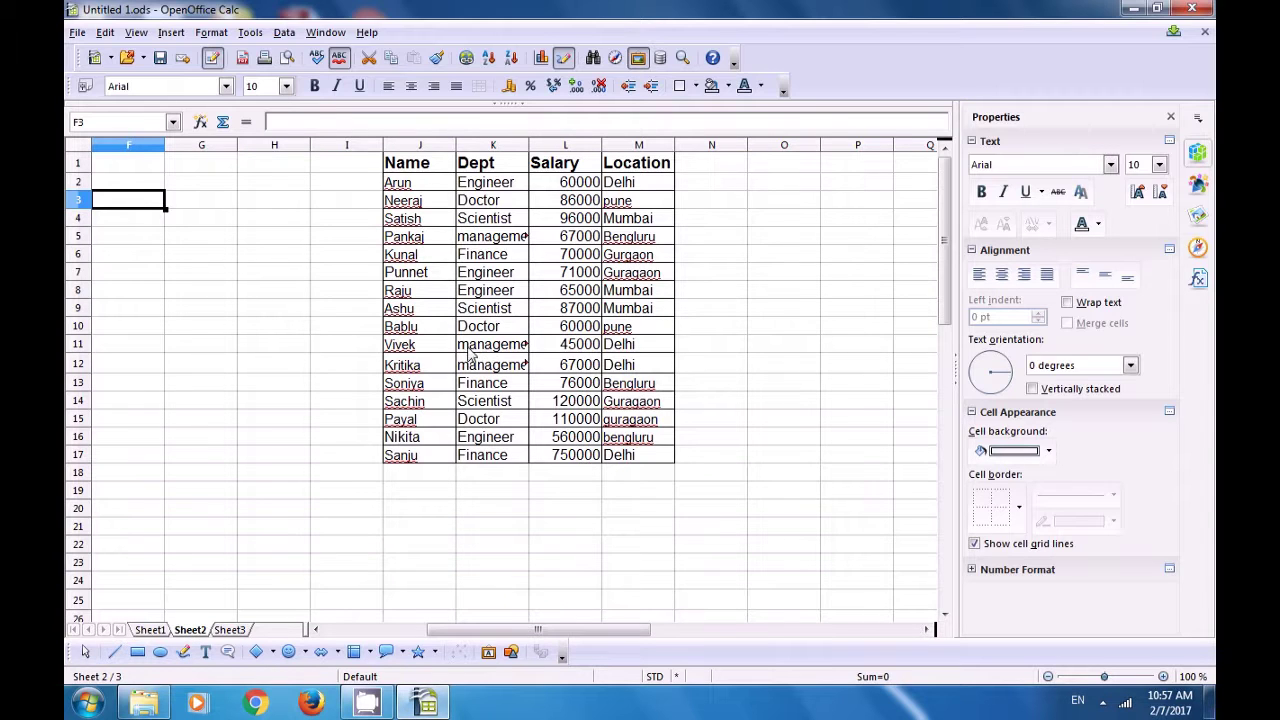
pyautogui.moveTo(418, 172); pyautogui.dragTo(642, 458)
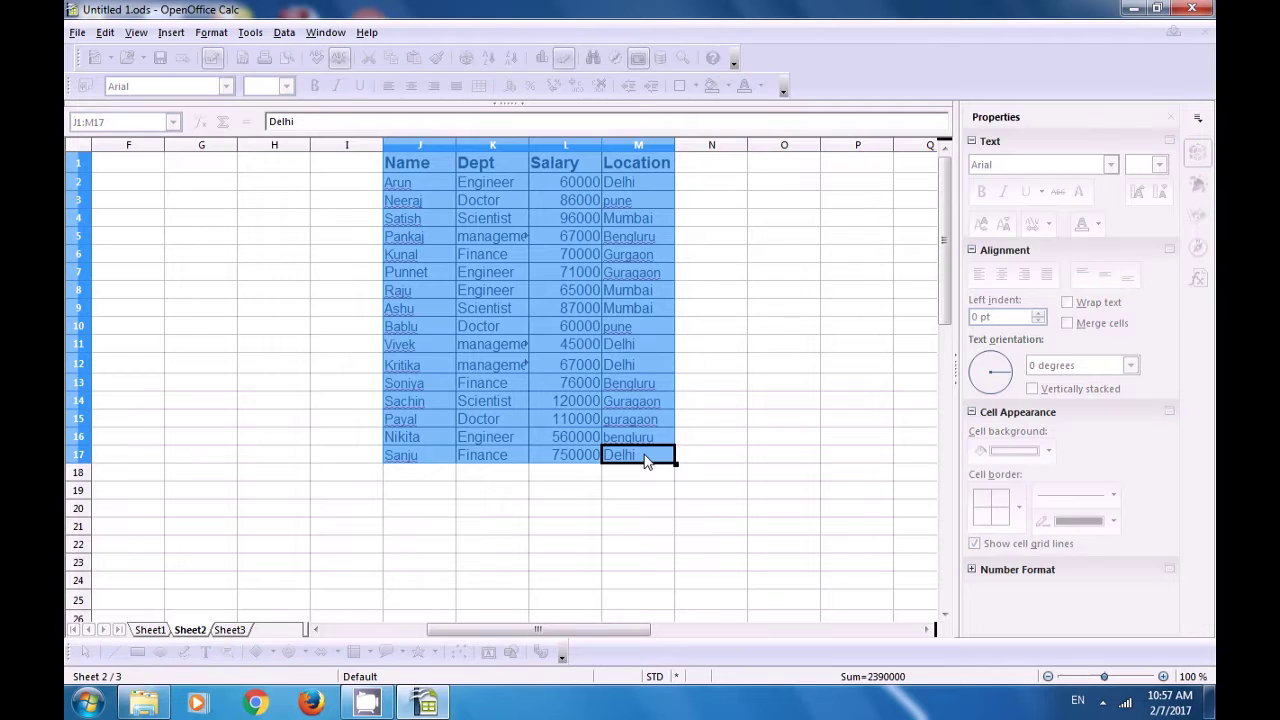
pyautogui.press('Delete')
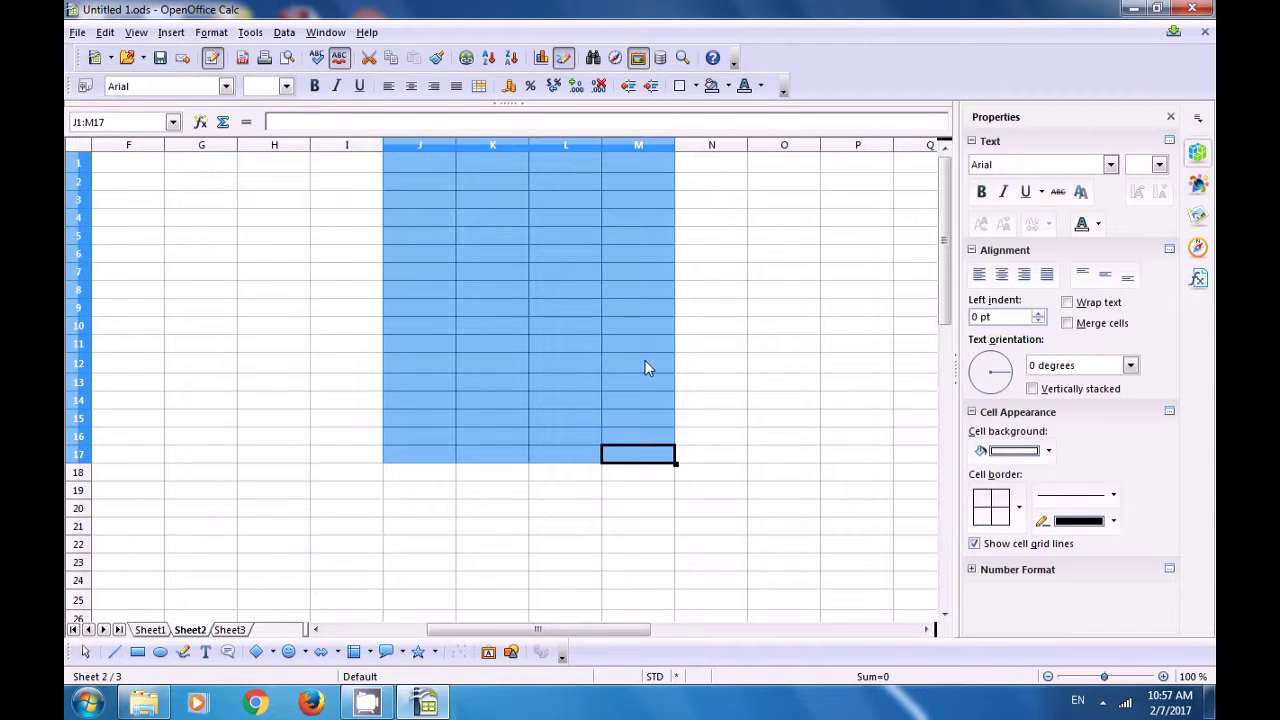
# Remove all cell borders from the emptied range J1:M17 on Sheet2.
pyautogui.click(140, 397)
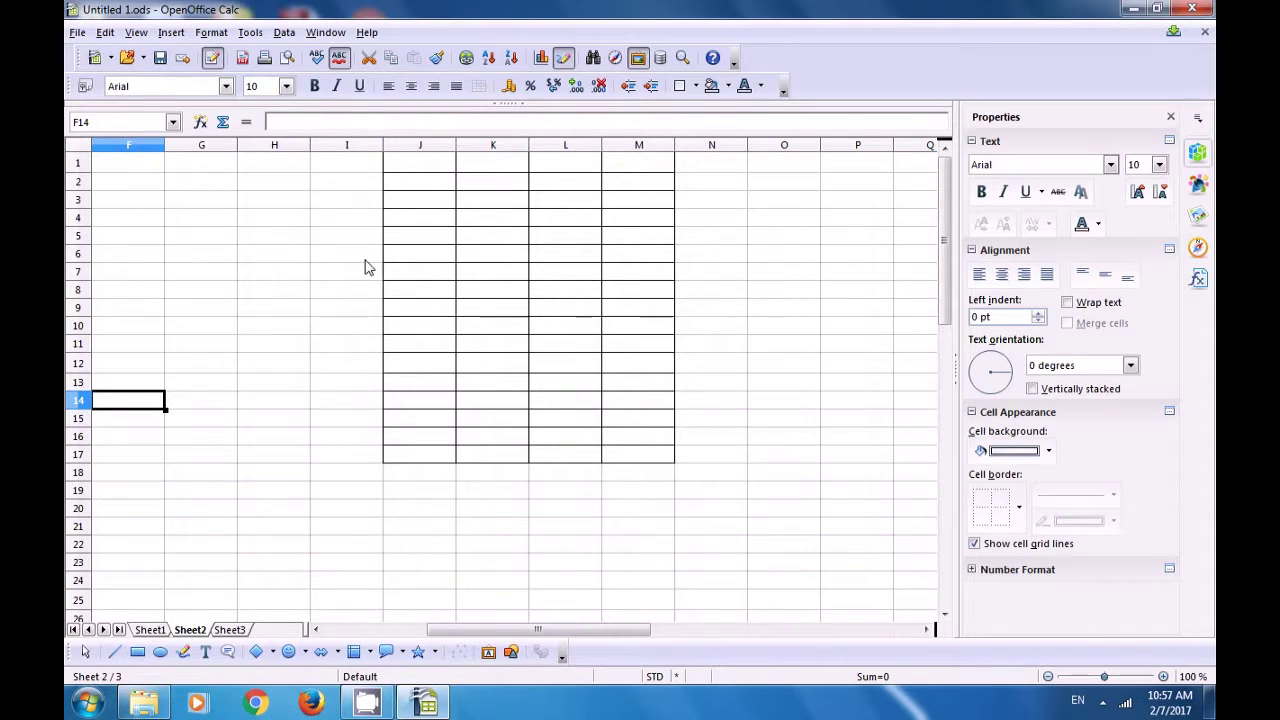
pyautogui.moveTo(418, 166); pyautogui.dragTo(640, 460)
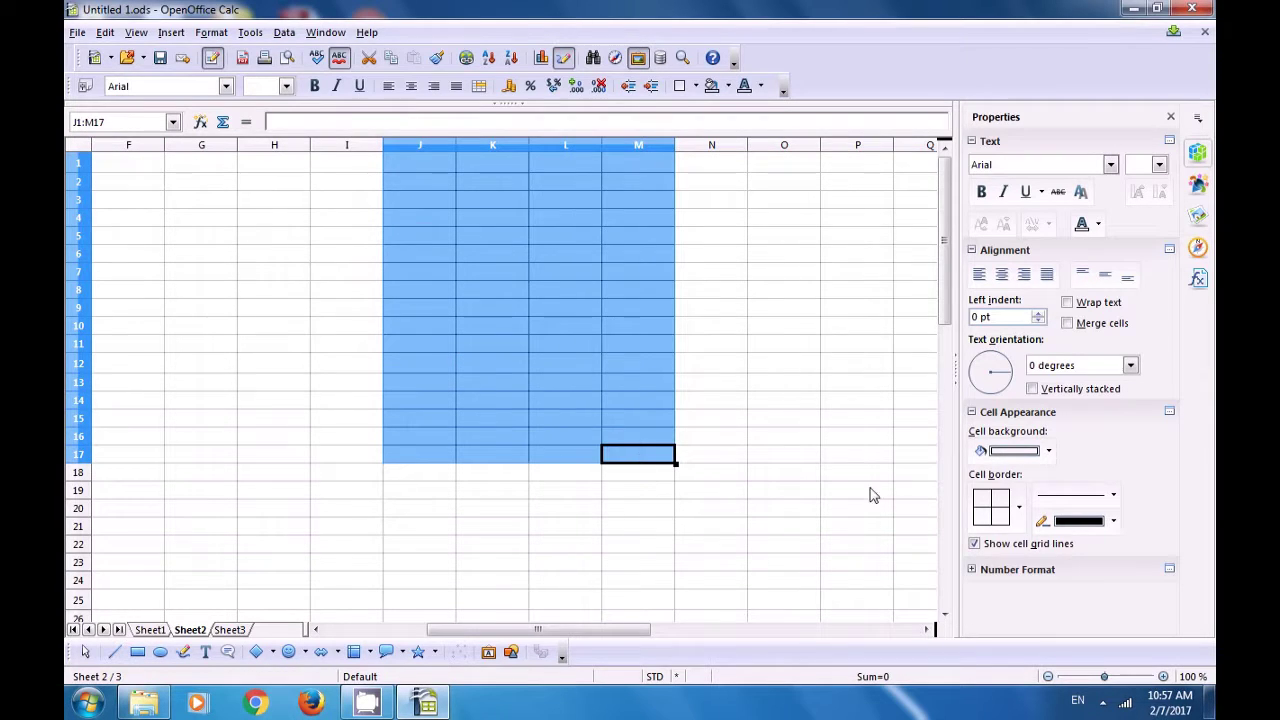
pyautogui.click(990, 508)
pyautogui.click(988, 555)
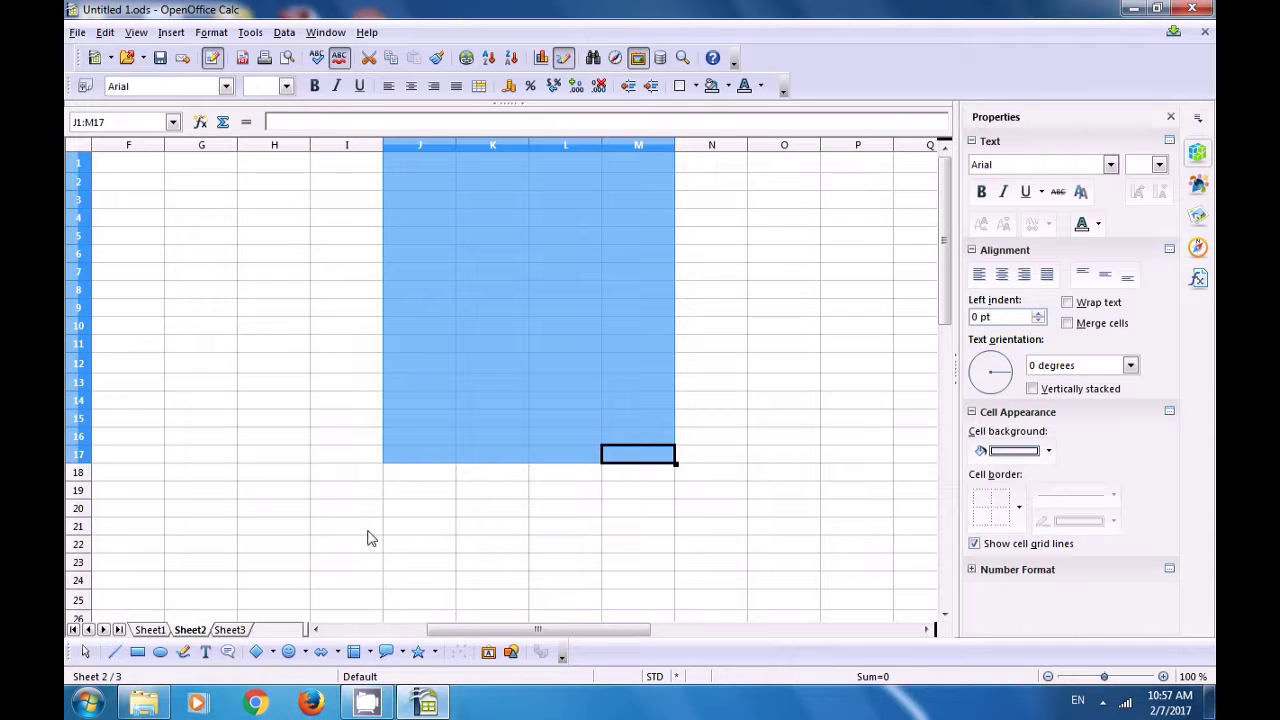
# Copy the Dept and Salary cells B1:C5 from Sheet1 and paste them at F1 on Sheet2.
pyautogui.click(150, 630)
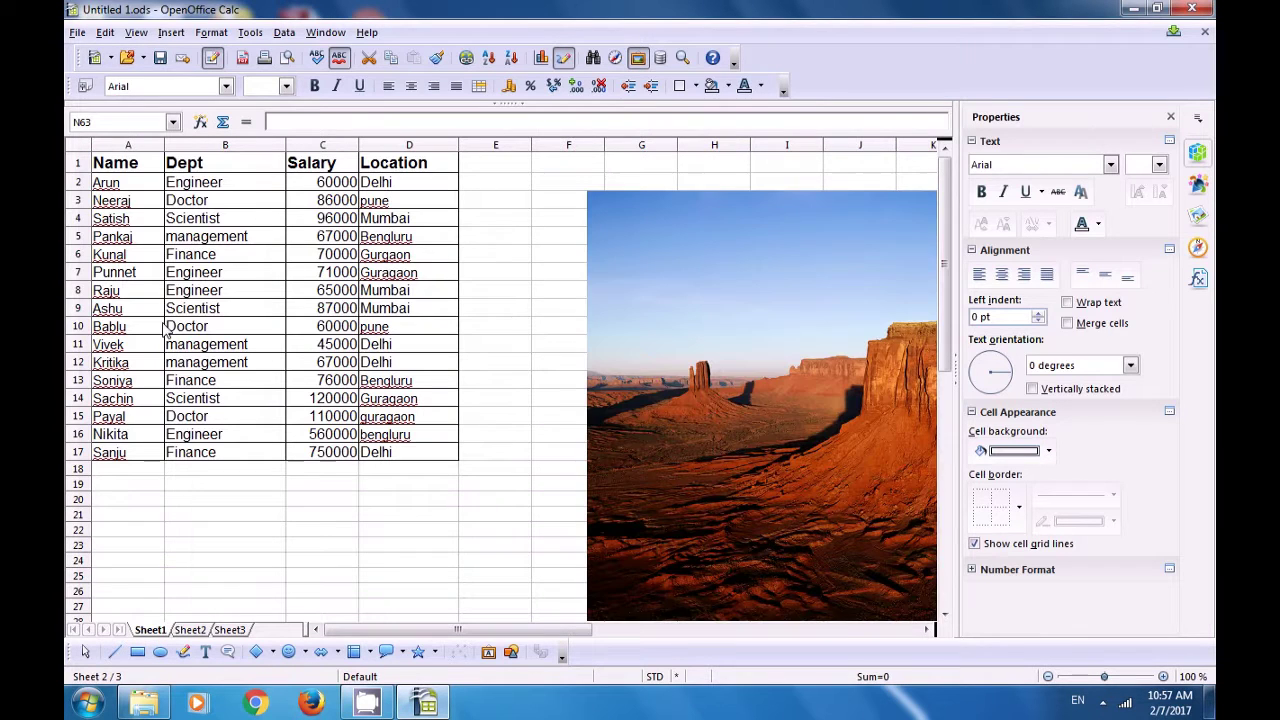
pyautogui.moveTo(198, 170); pyautogui.dragTo(308, 236)
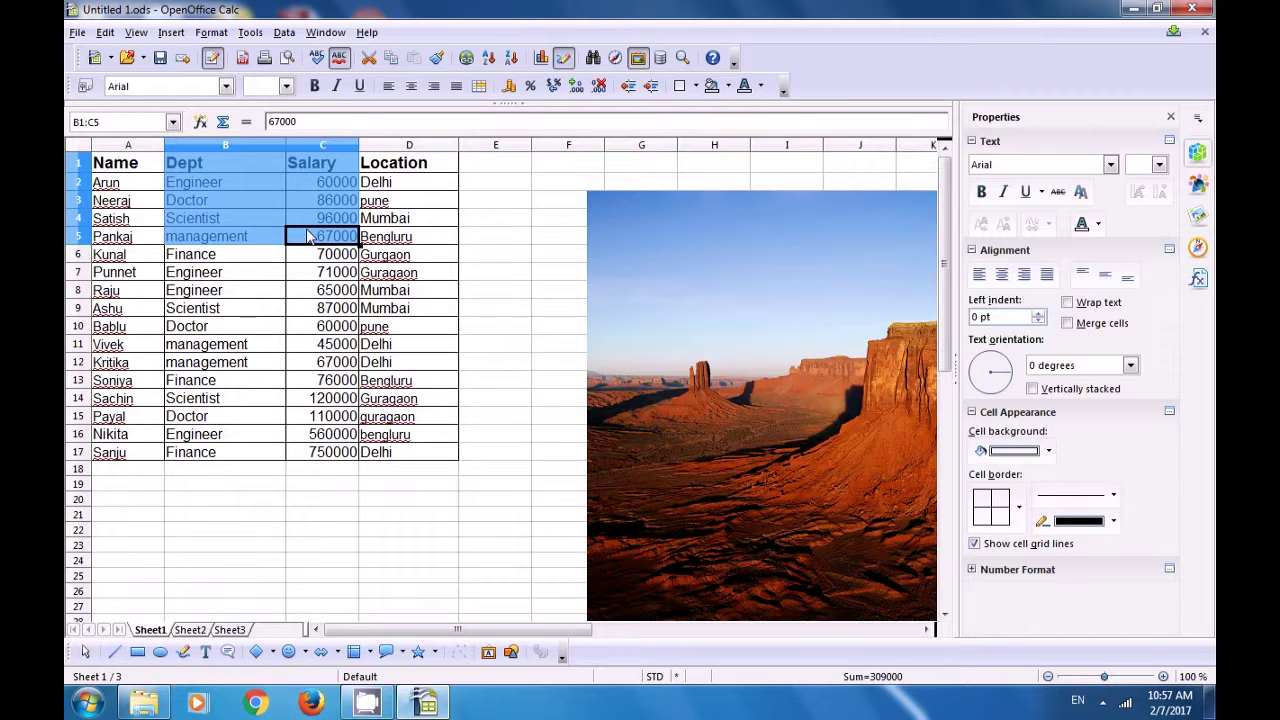
pyautogui.rightClick(254, 216)
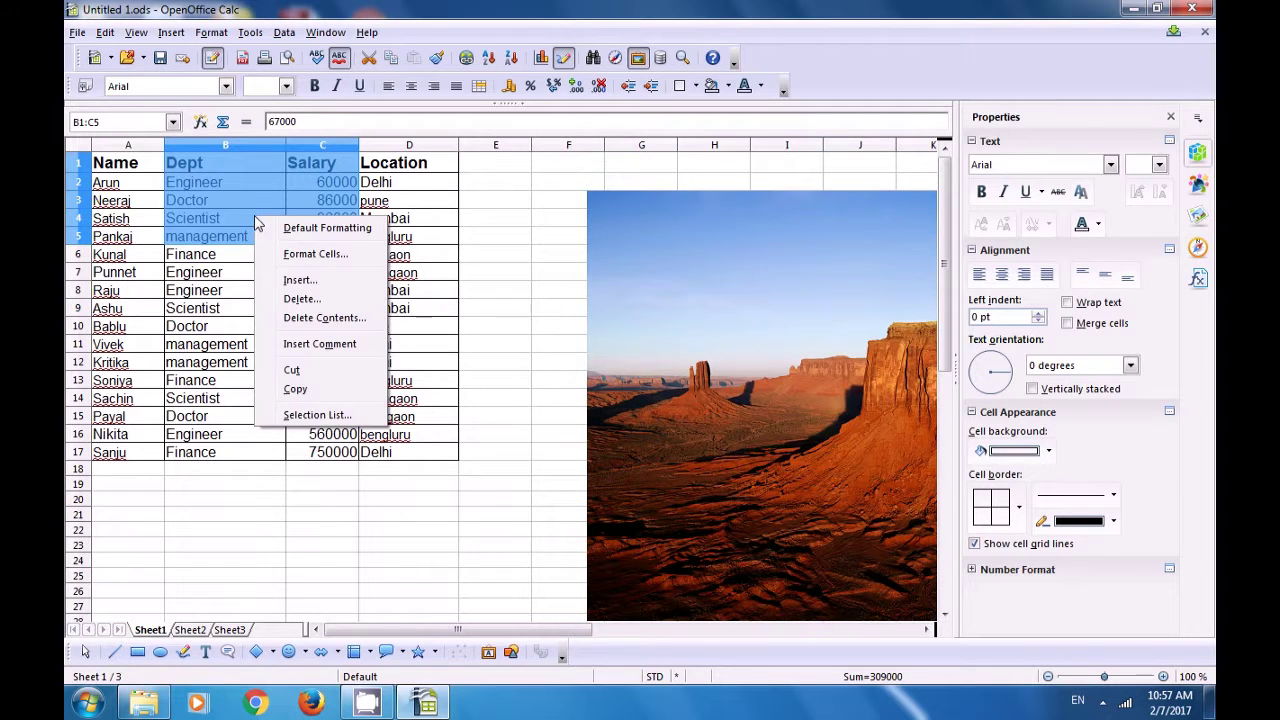
pyautogui.click(300, 389)
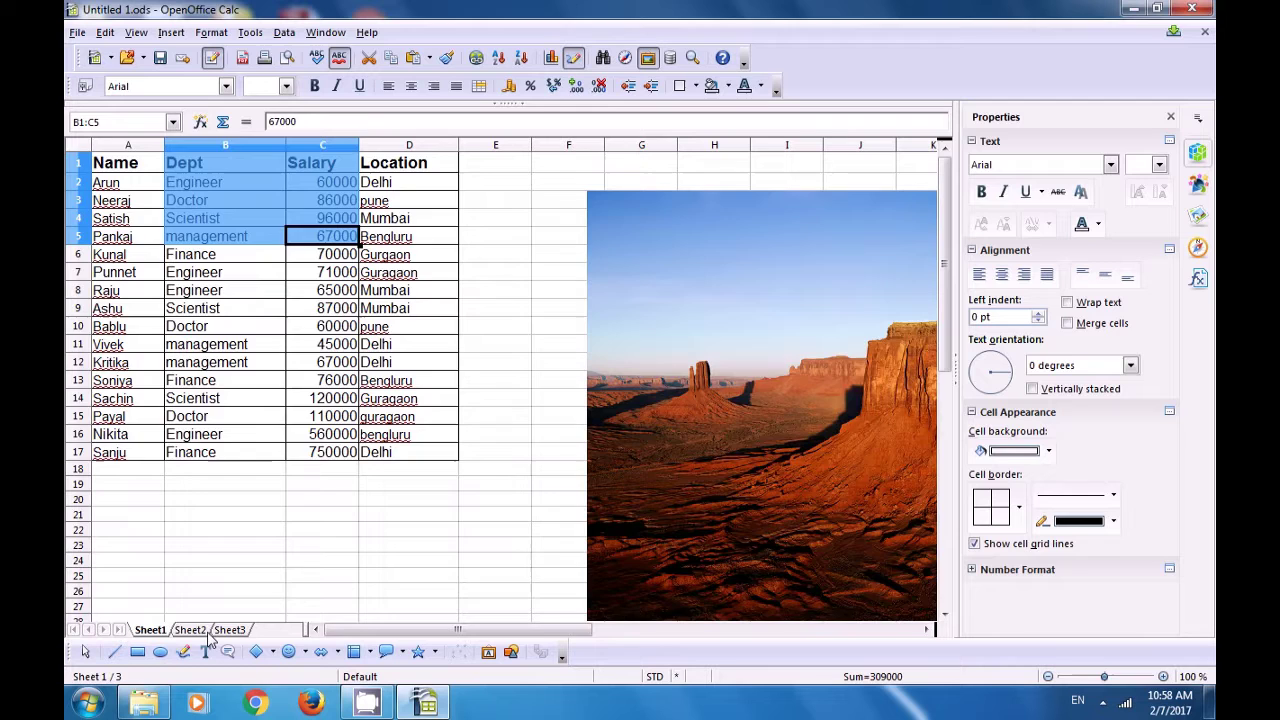
pyautogui.click(206, 633)
pyautogui.click(129, 168)
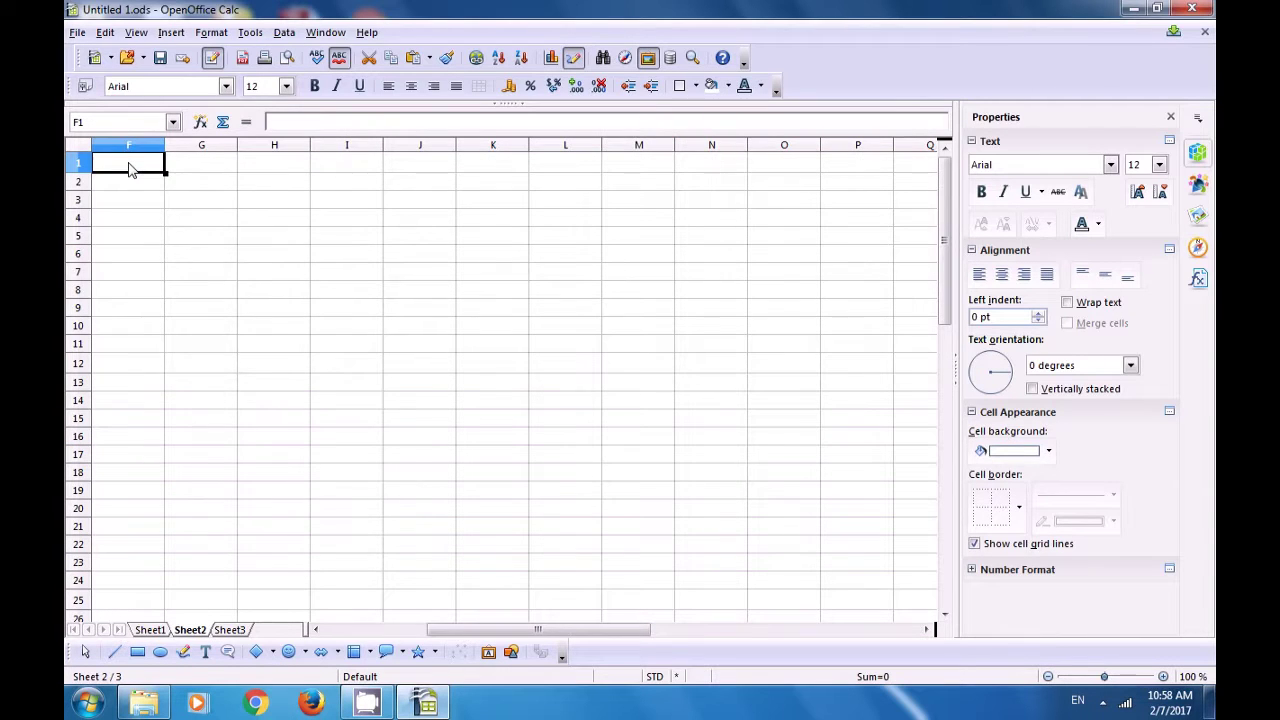
pyautogui.rightClick(129, 168)
pyautogui.click(181, 355)
pyautogui.click(210, 290)
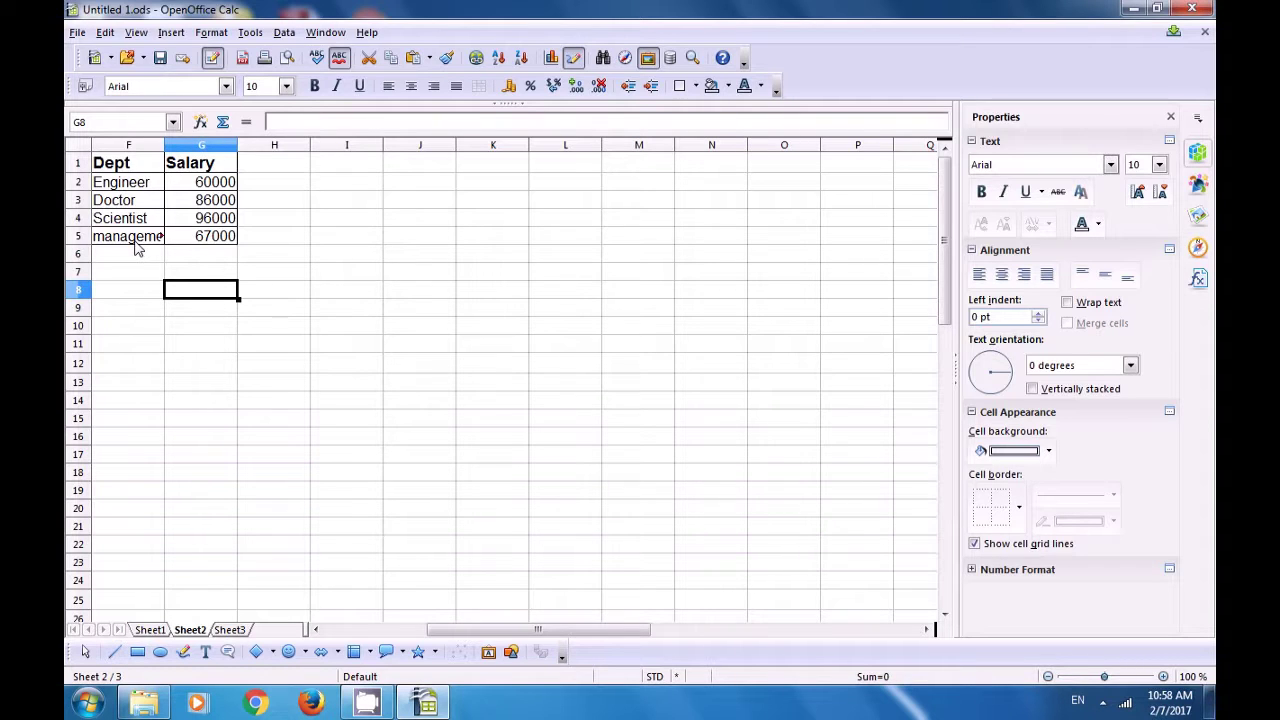
# Start a chart from the Dept and Salary cells F1:G5 on Sheet2 and move the Chart Wizard up over the chart.
pyautogui.moveTo(118, 168); pyautogui.dragTo(203, 244)
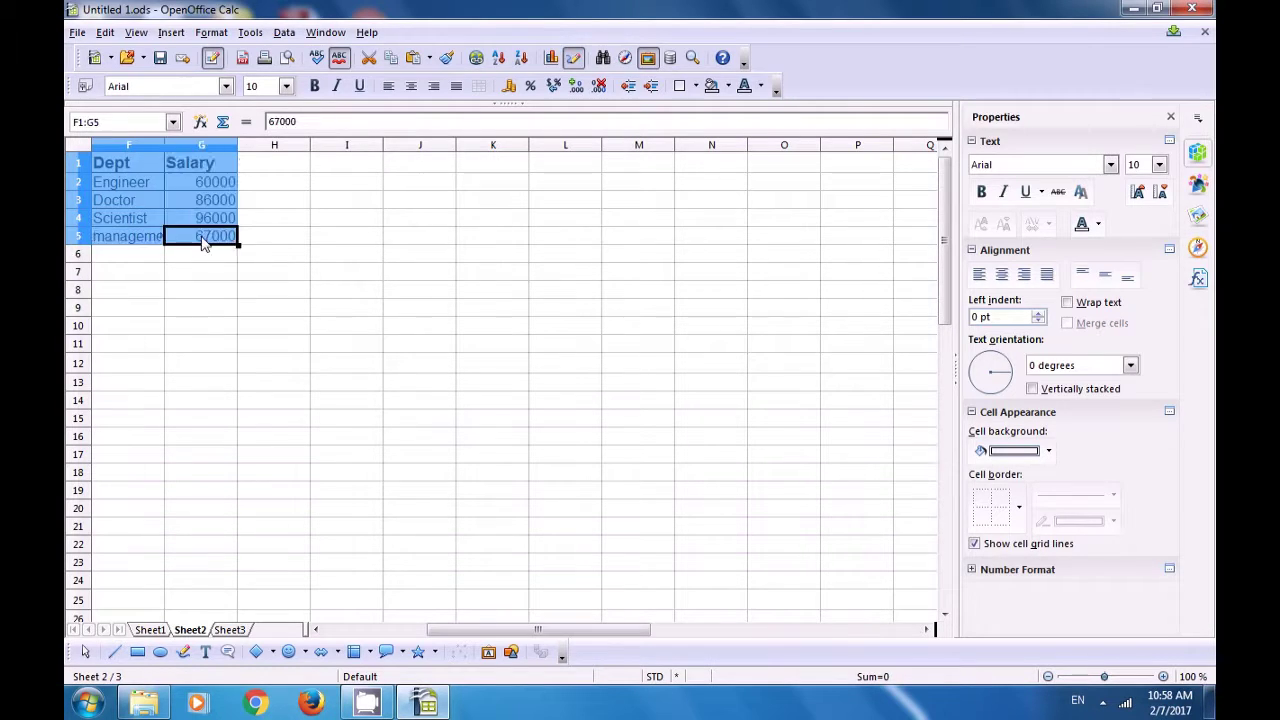
pyautogui.click(173, 36)
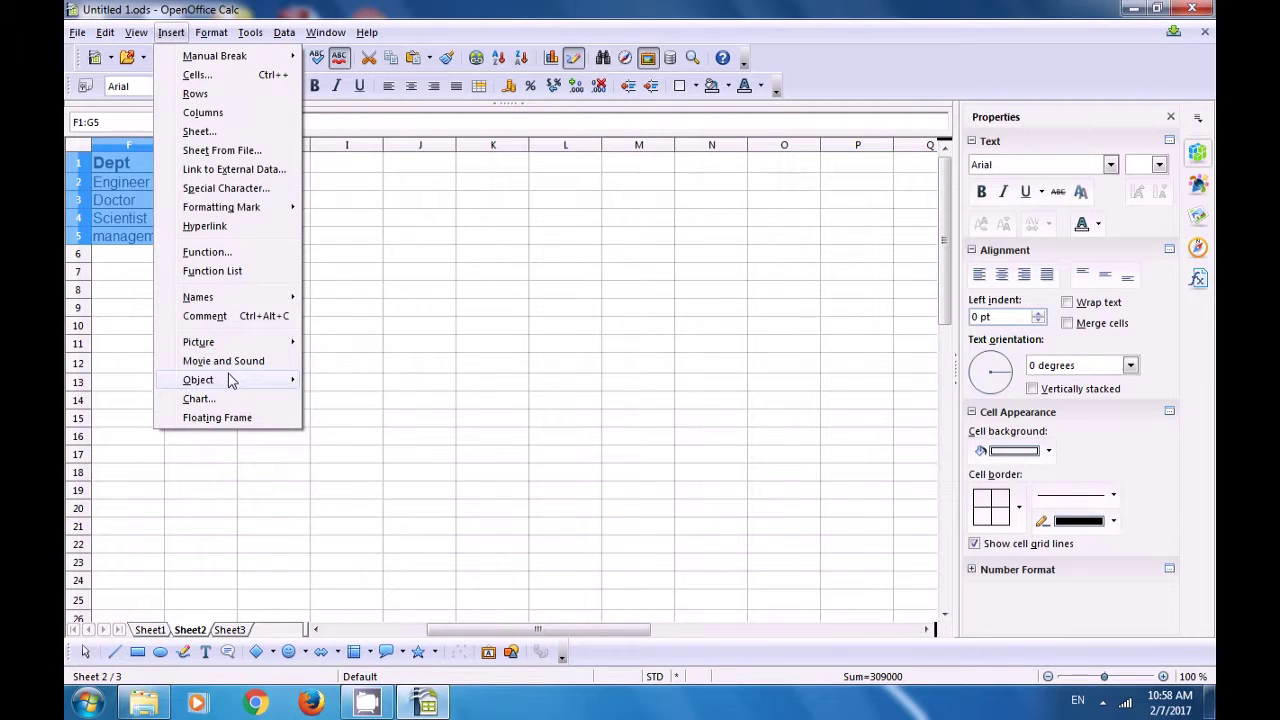
pyautogui.moveTo(237, 382)
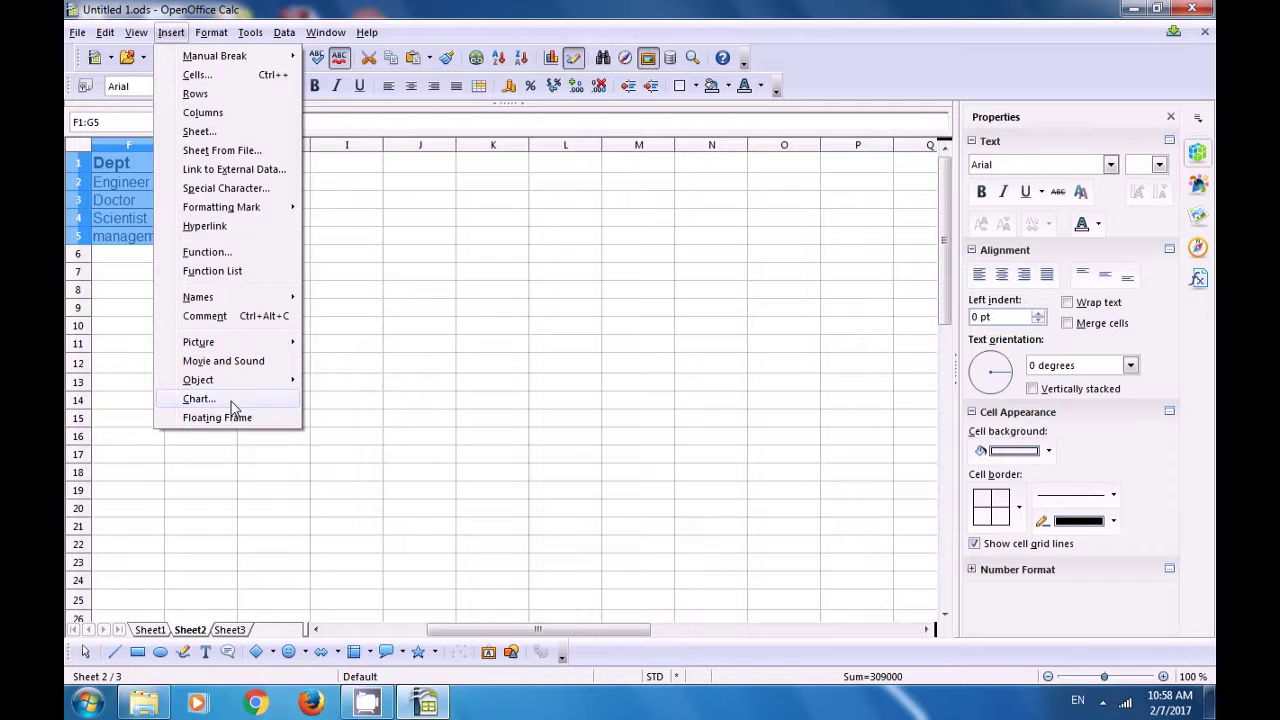
pyautogui.click(199, 399)
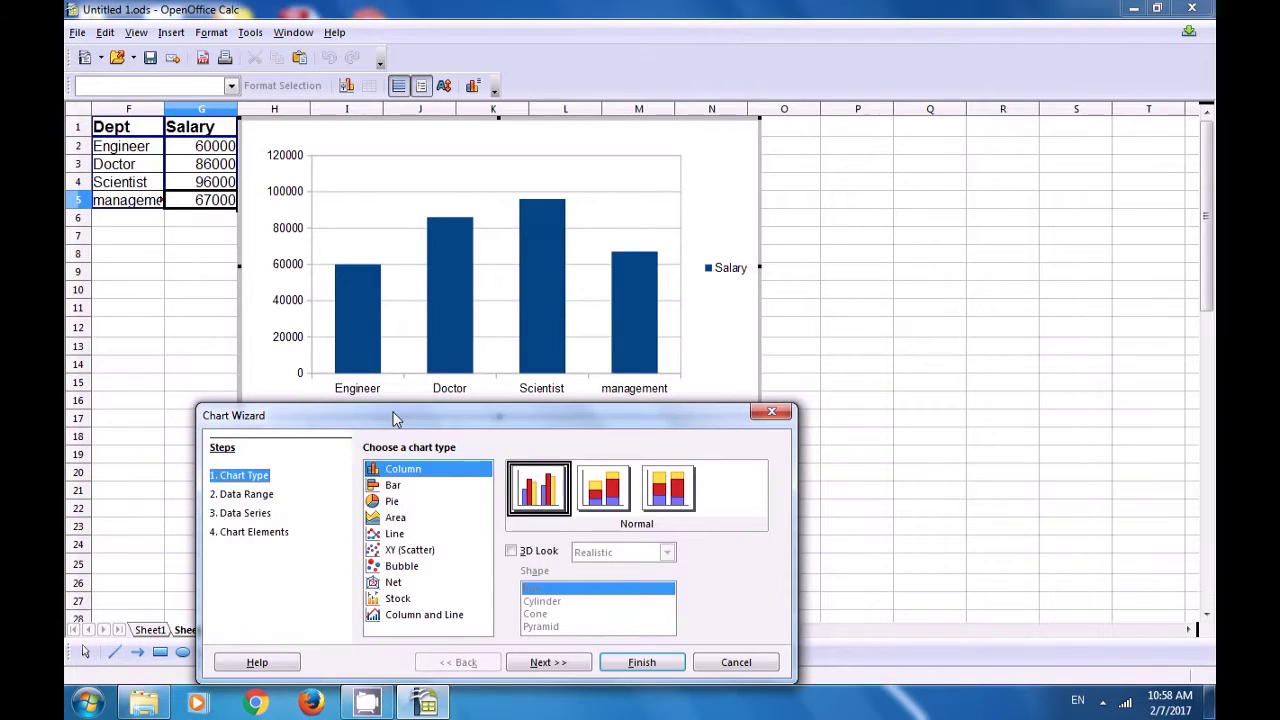
pyautogui.moveTo(393, 418); pyautogui.dragTo(368, 248)
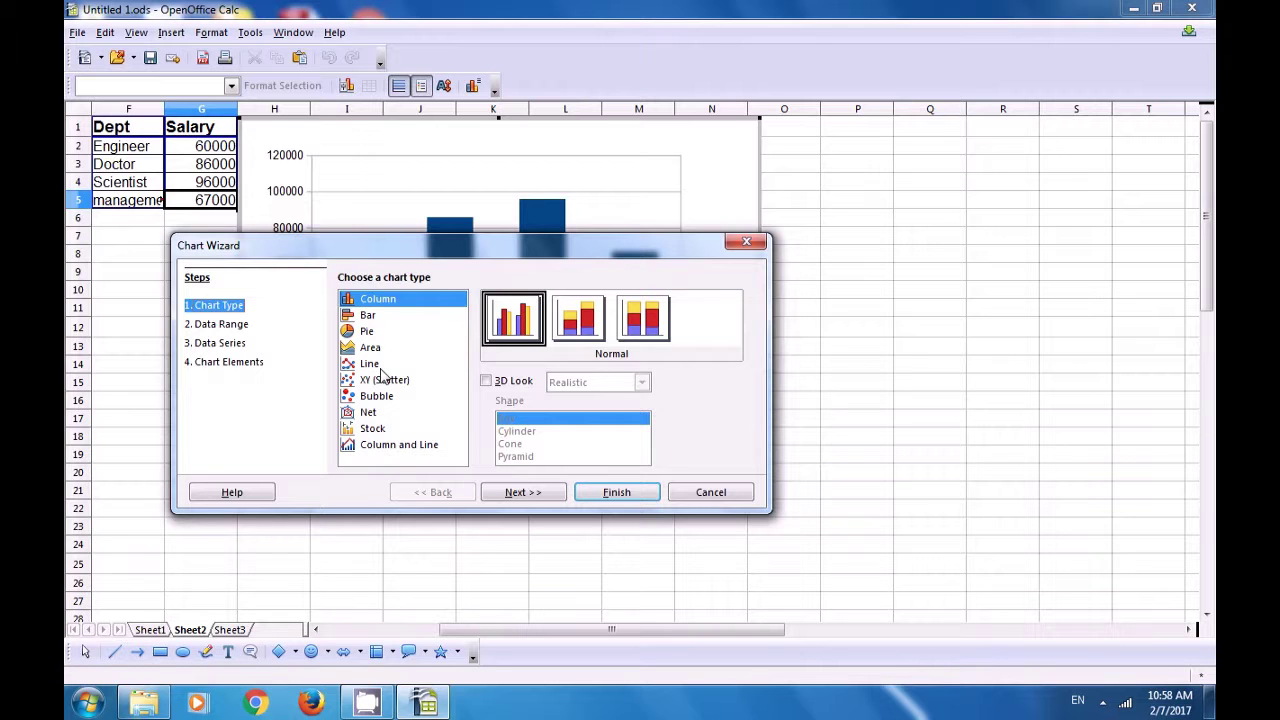
# Choose the normal Column chart type with a realistic 3D look and the Cylinder shape.
pyautogui.click(368, 318)
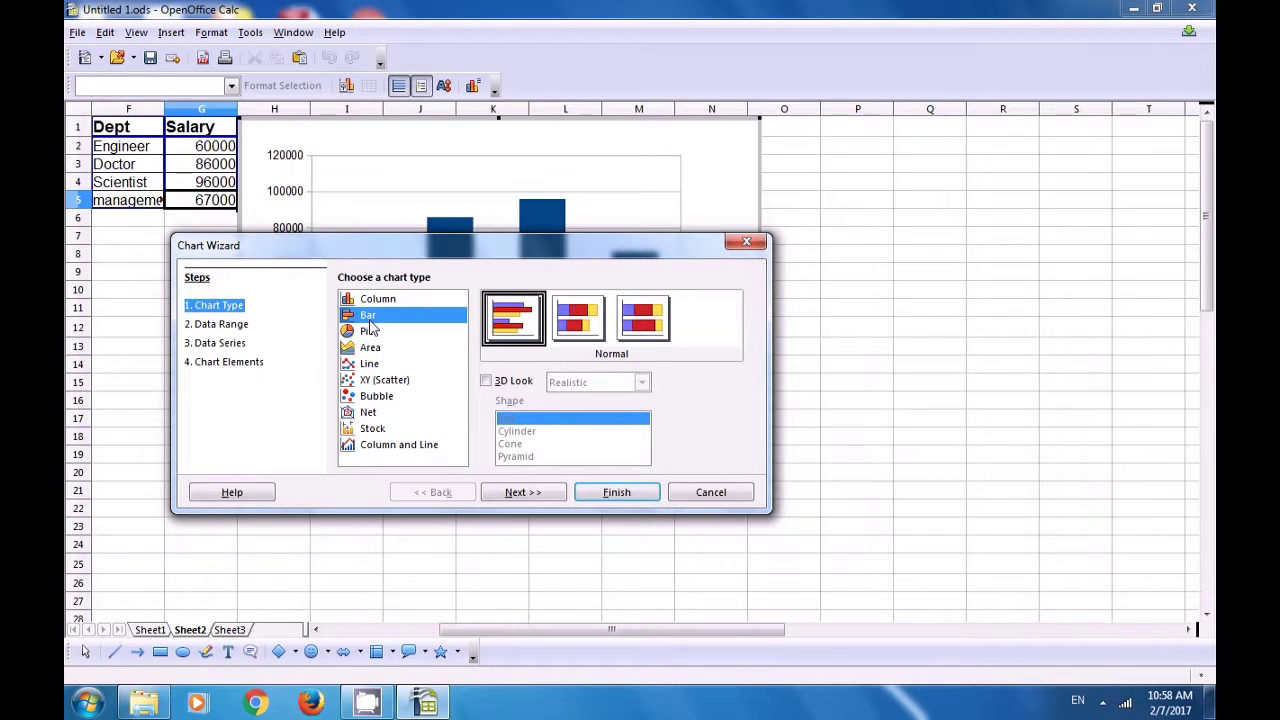
pyautogui.click(376, 302)
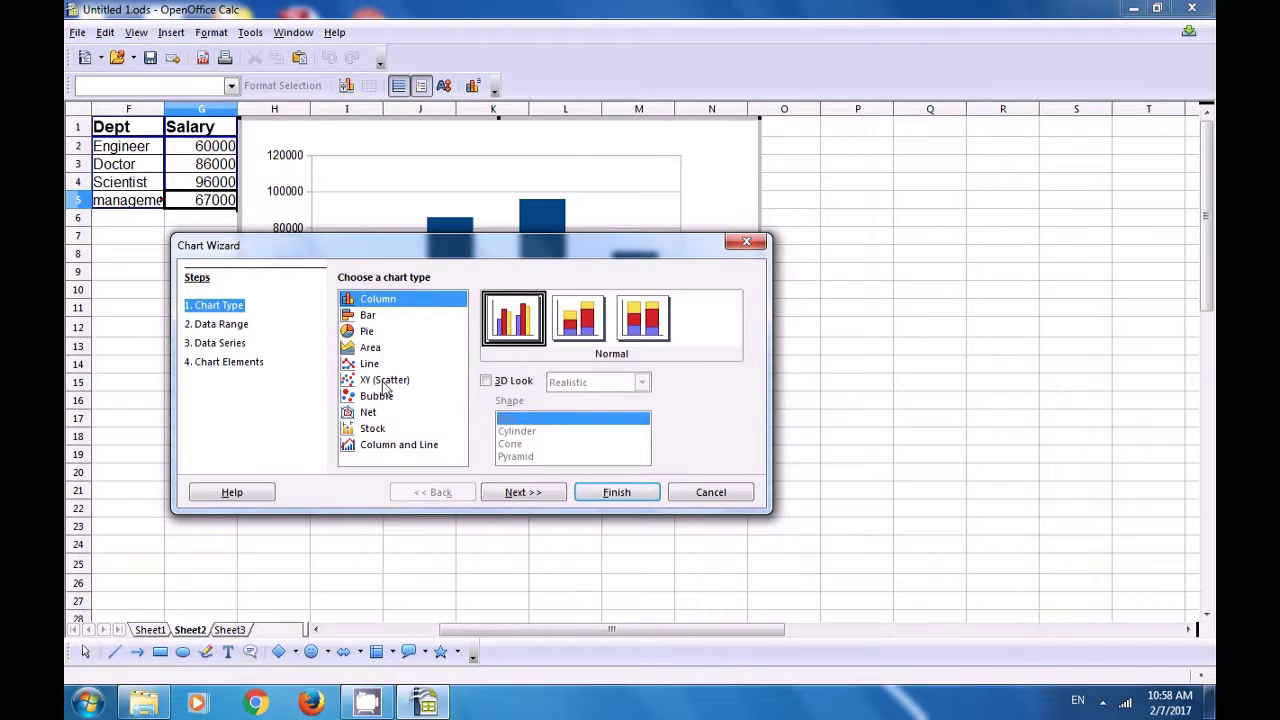
pyautogui.click(486, 383)
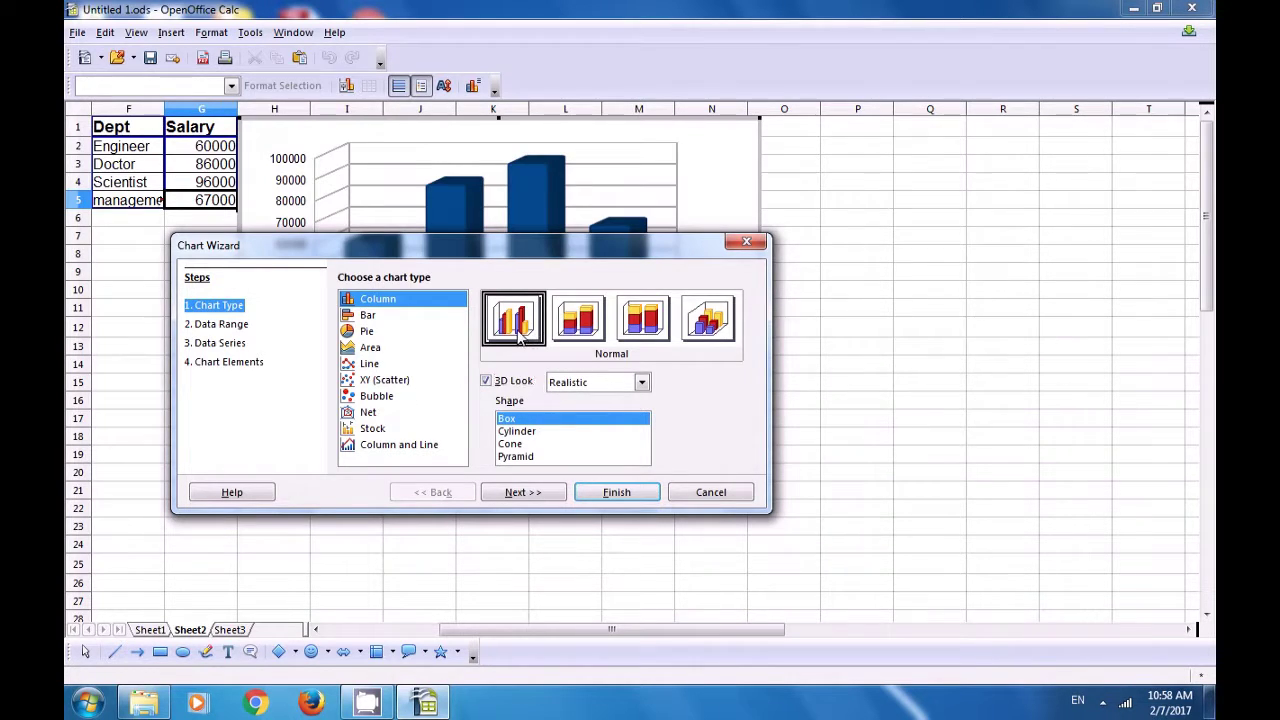
pyautogui.click(514, 432)
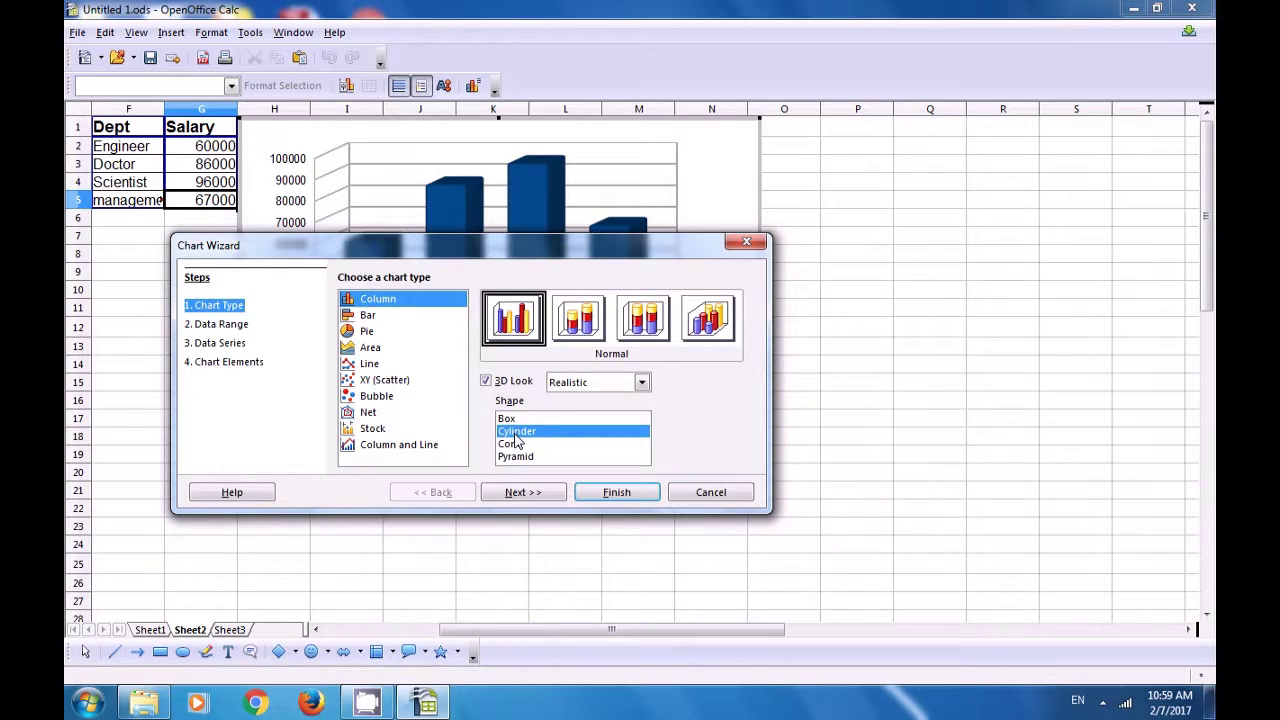
# Set the chart's data series in columns and inspect the Y-Values range of the Salary series.
pyautogui.click(527, 495)
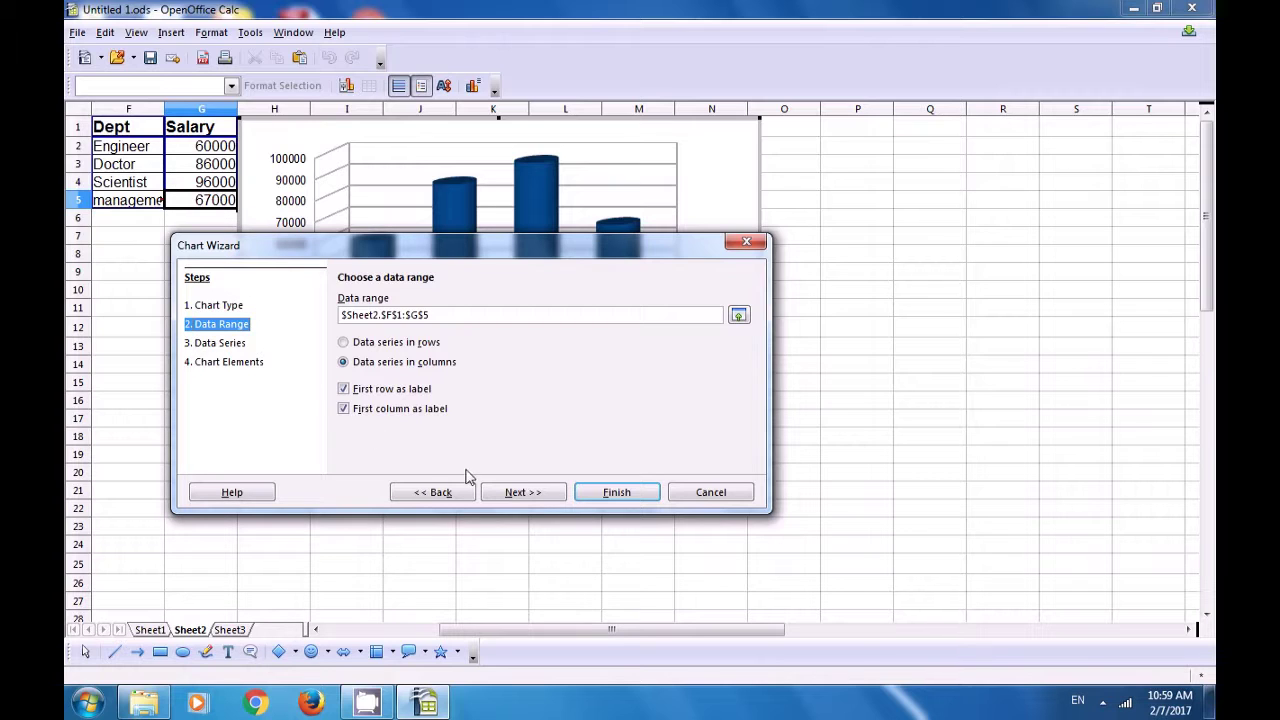
pyautogui.click(344, 344)
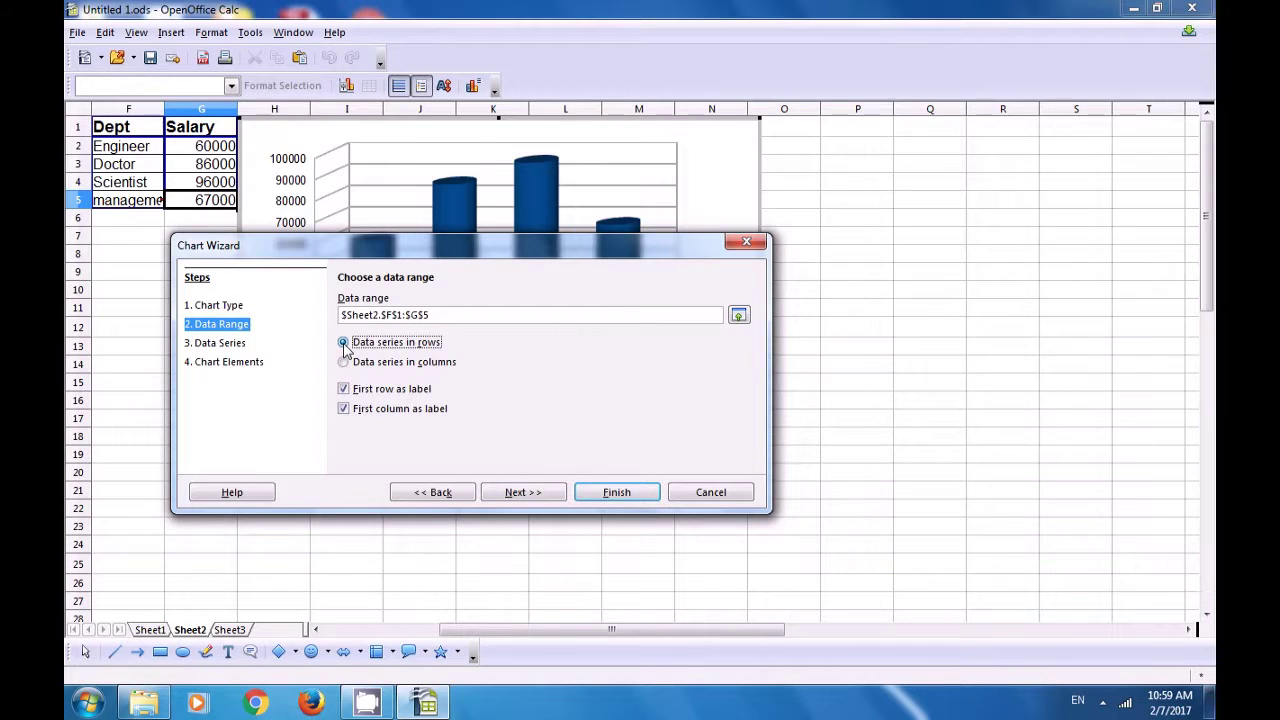
pyautogui.click(344, 364)
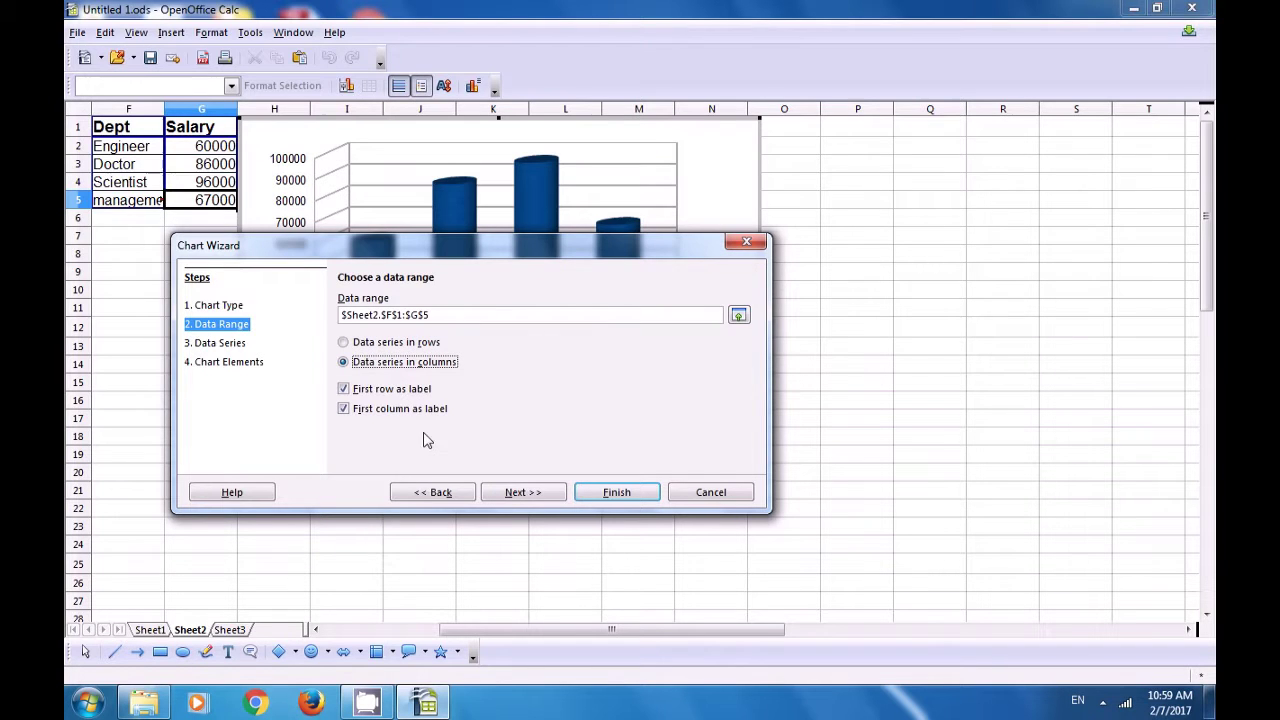
pyautogui.click(533, 495)
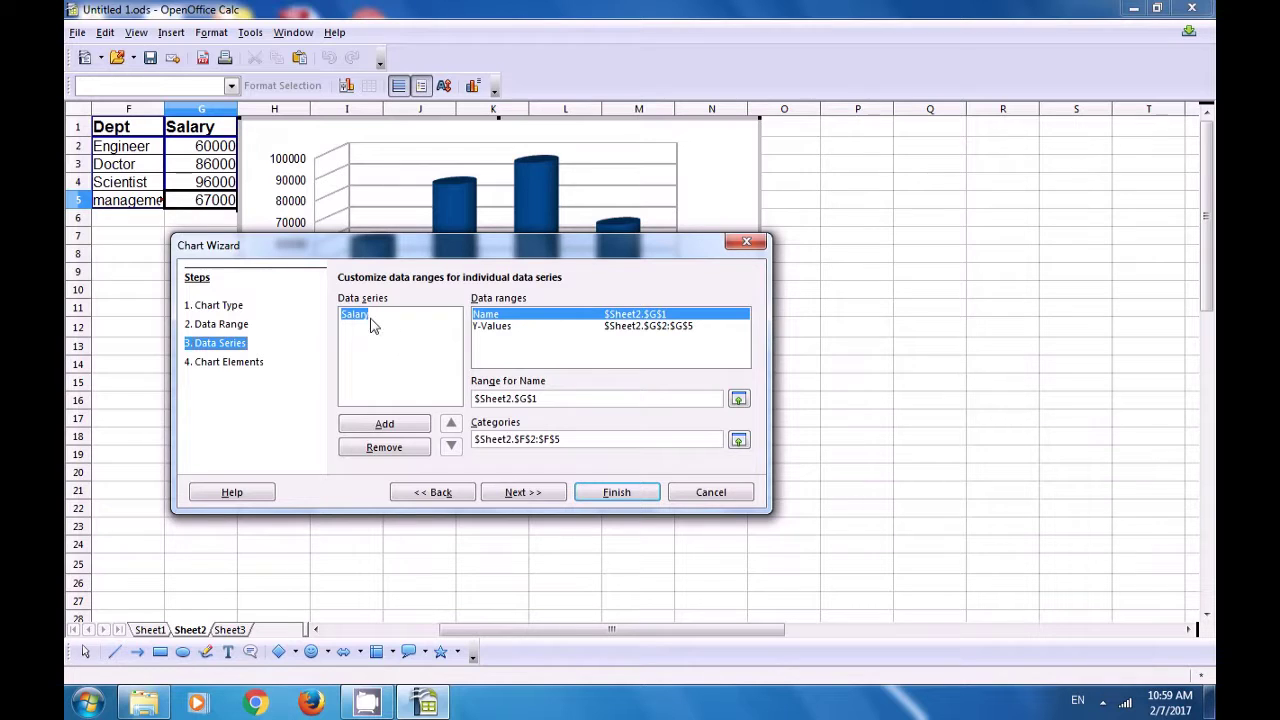
pyautogui.click(485, 328)
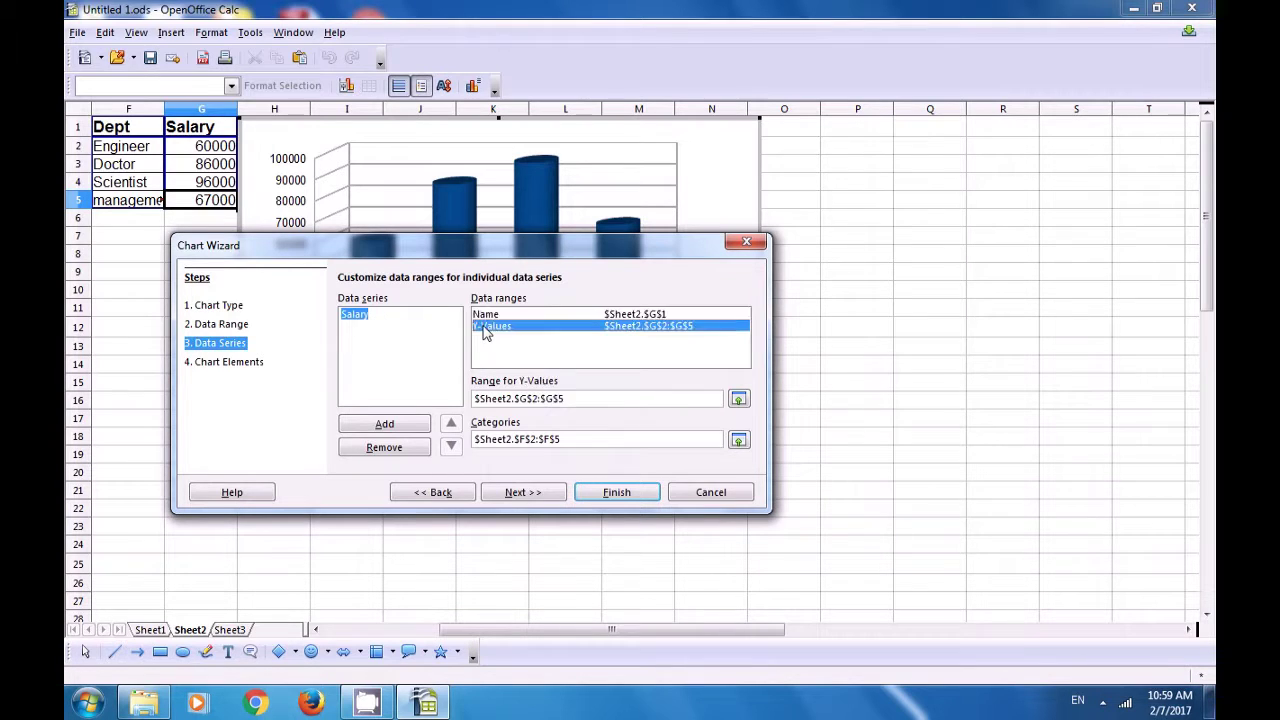
# Title the chart "salary graph", place its legend on the right, finish the chart and leave chart editing.
pyautogui.click(523, 493)
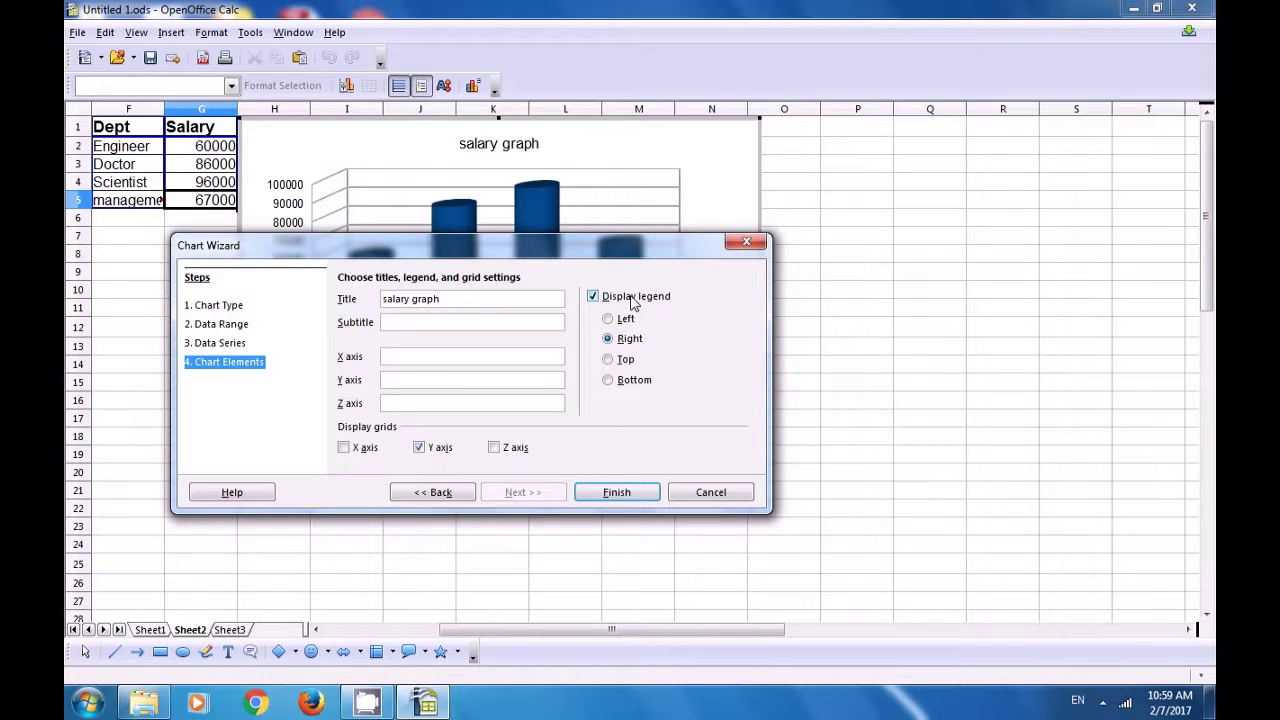
pyautogui.click(613, 338)
pyautogui.click(612, 359)
pyautogui.click(609, 379)
pyautogui.click(610, 338)
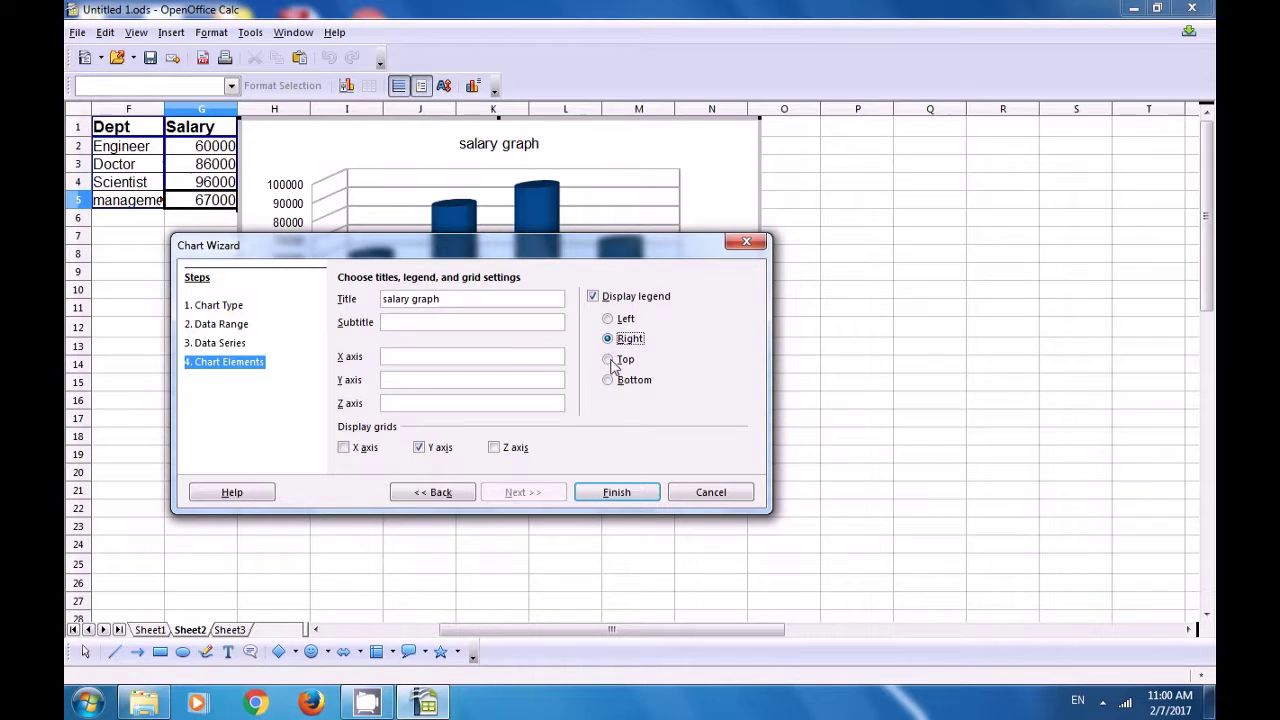
pyautogui.click(614, 492)
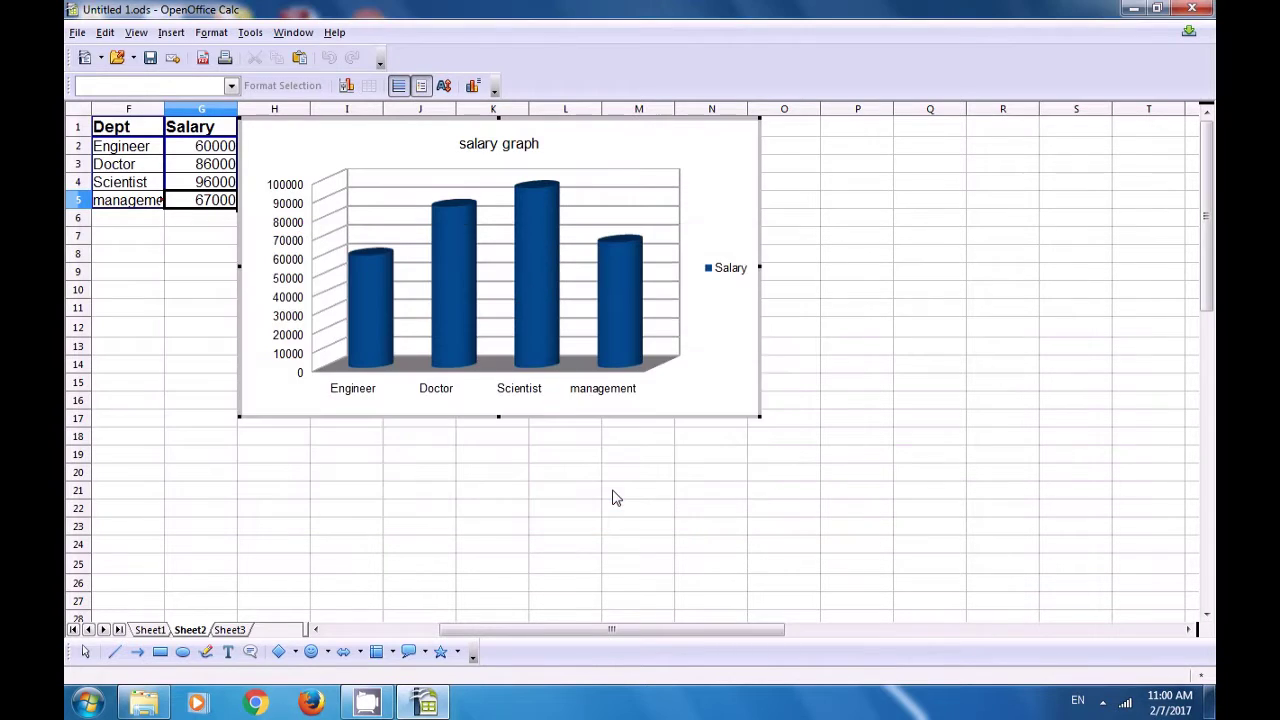
pyautogui.click(565, 466)
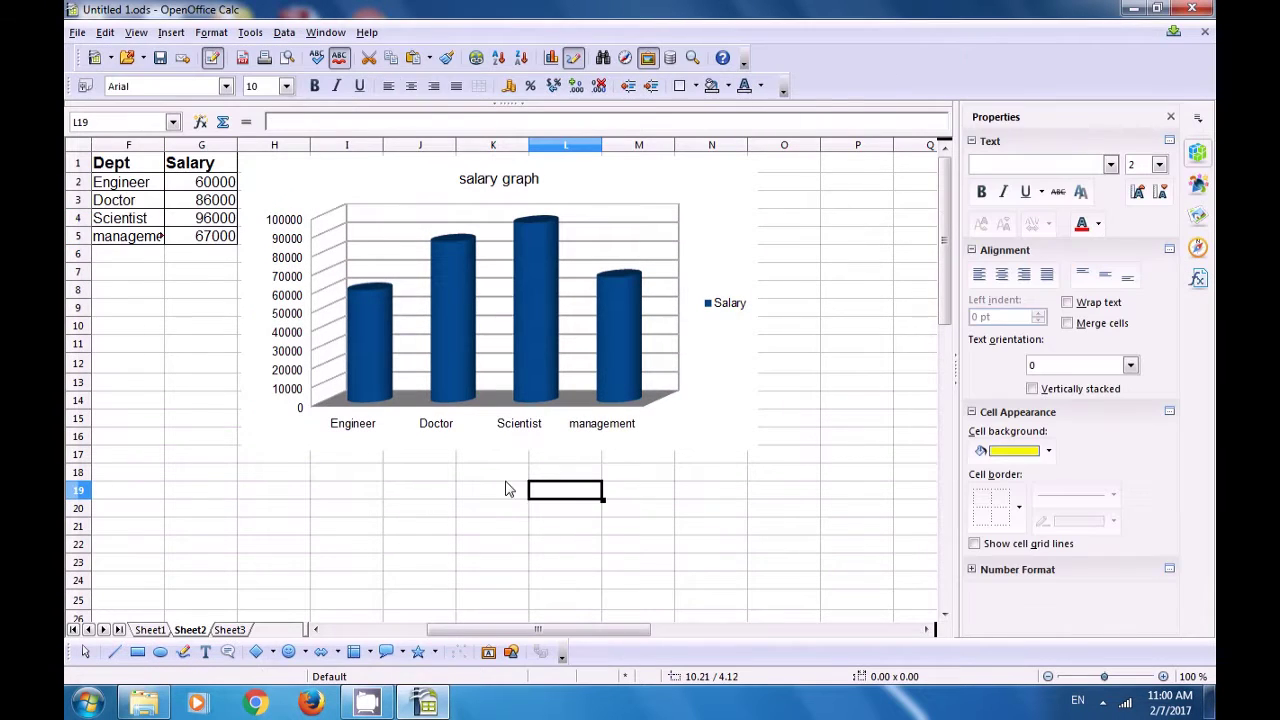
pyautogui.click(418, 424)
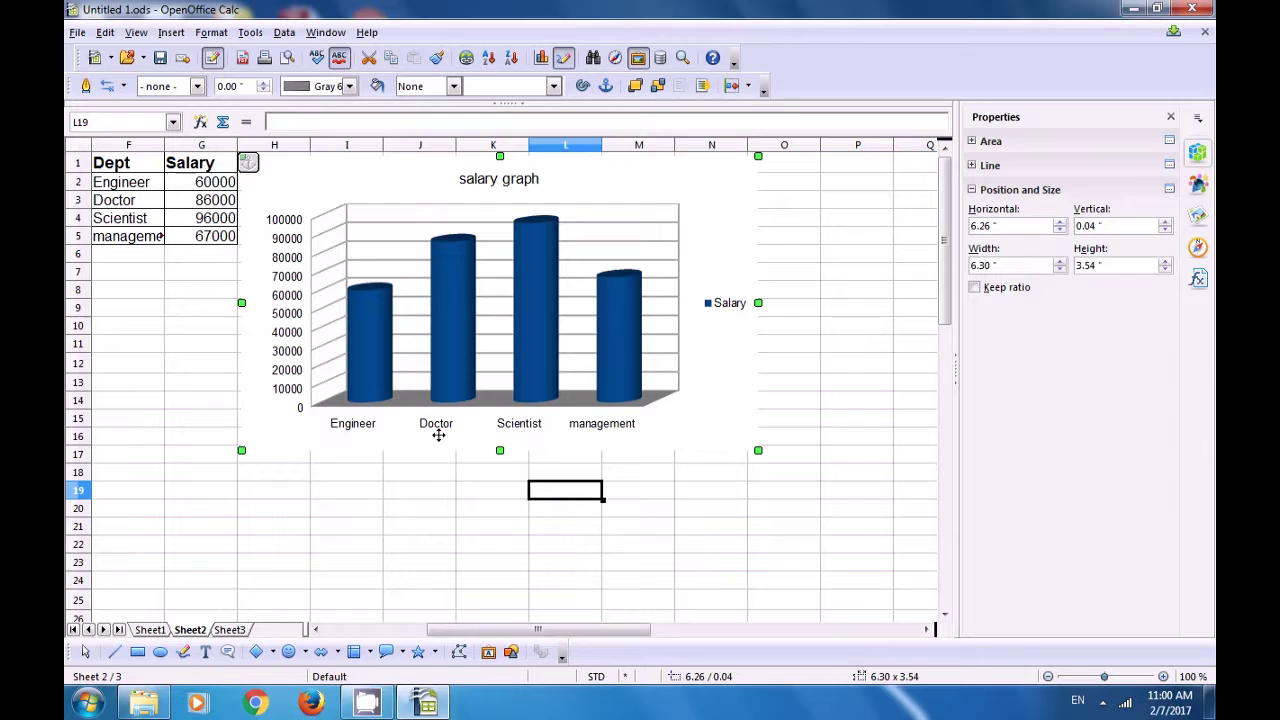
pyautogui.click(498, 428)
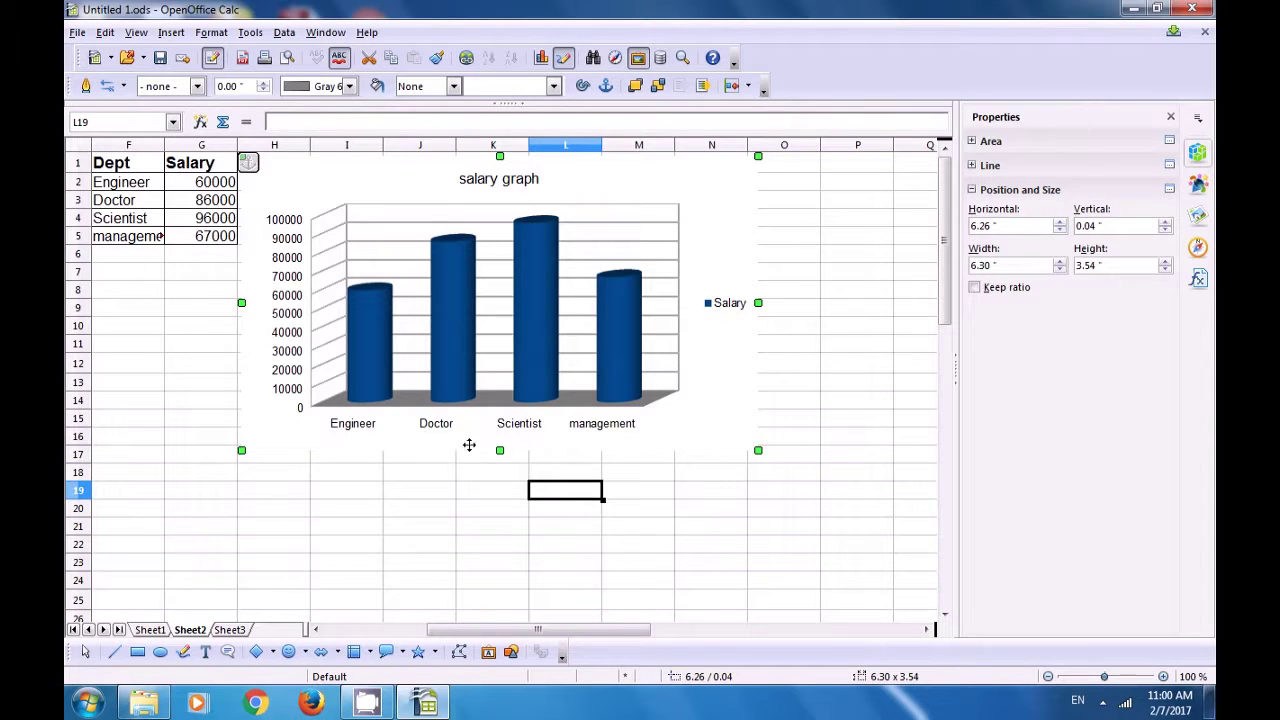
pyautogui.click(801, 346)
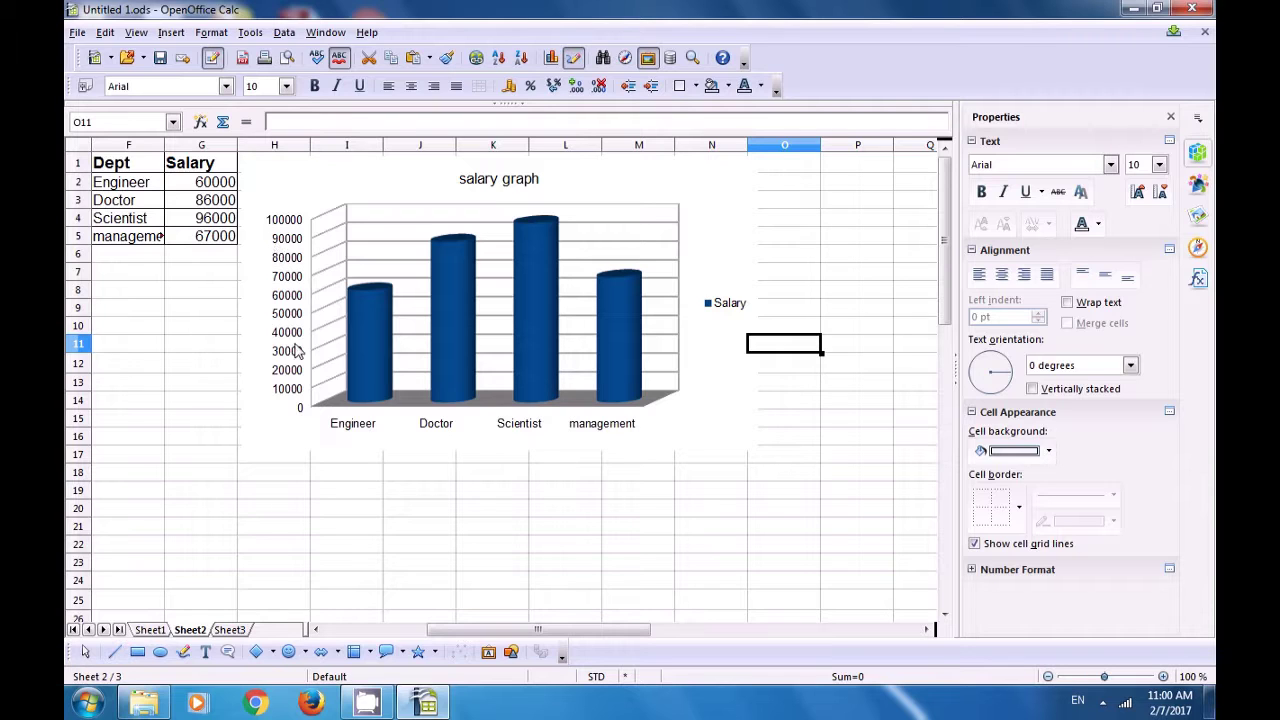
# Insert a new OpenOffice 4.1.2 Presentation OLE object at cell H18, below the salary chart.
pyautogui.click(281, 478)
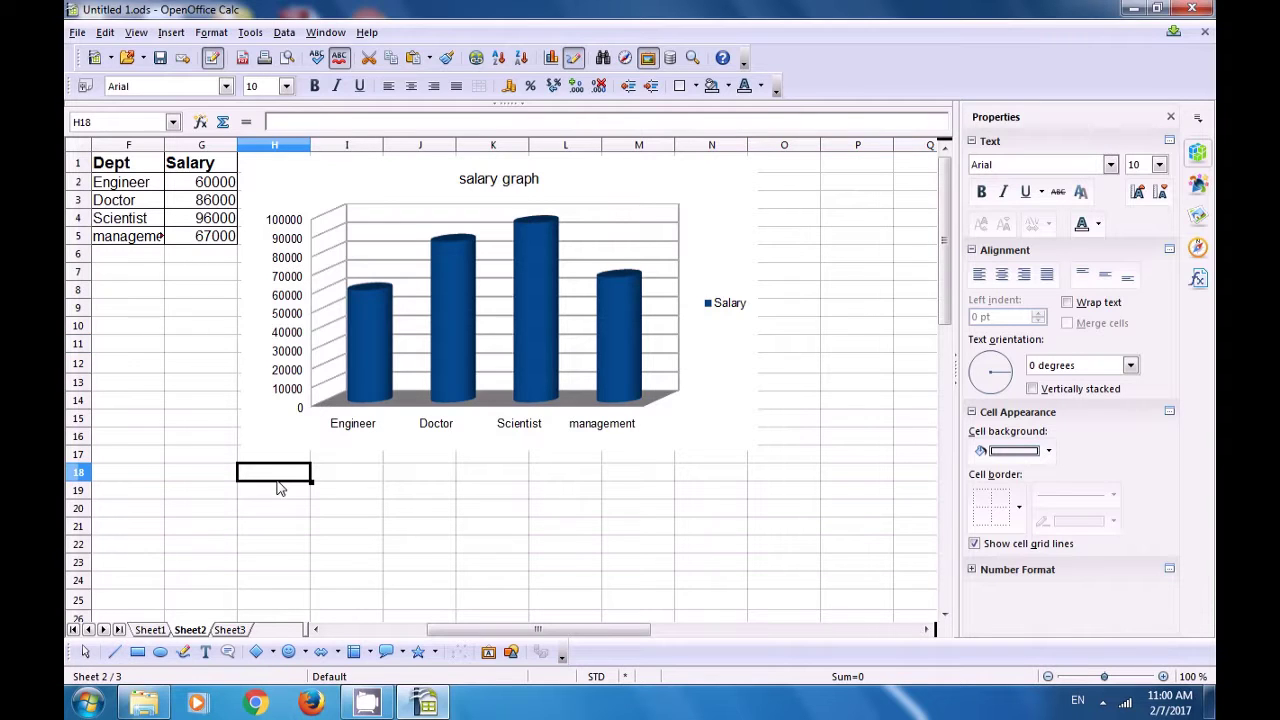
pyautogui.click(170, 35)
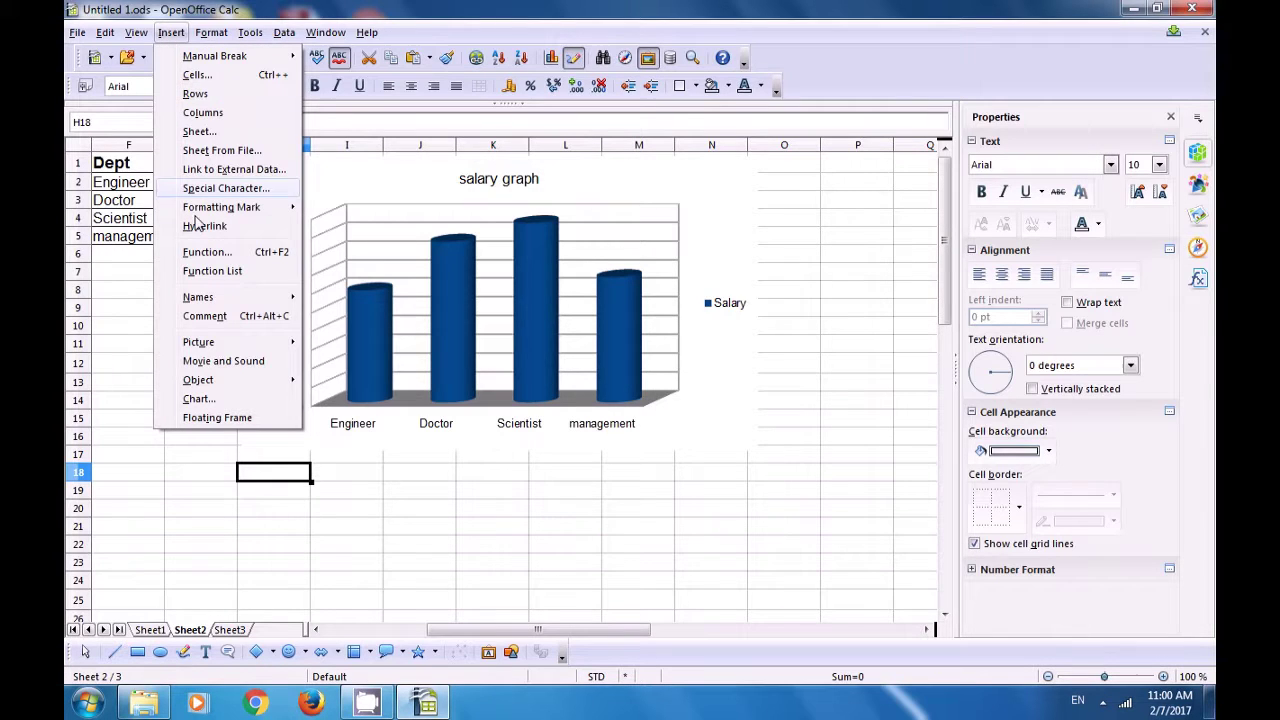
pyautogui.moveTo(225, 388)
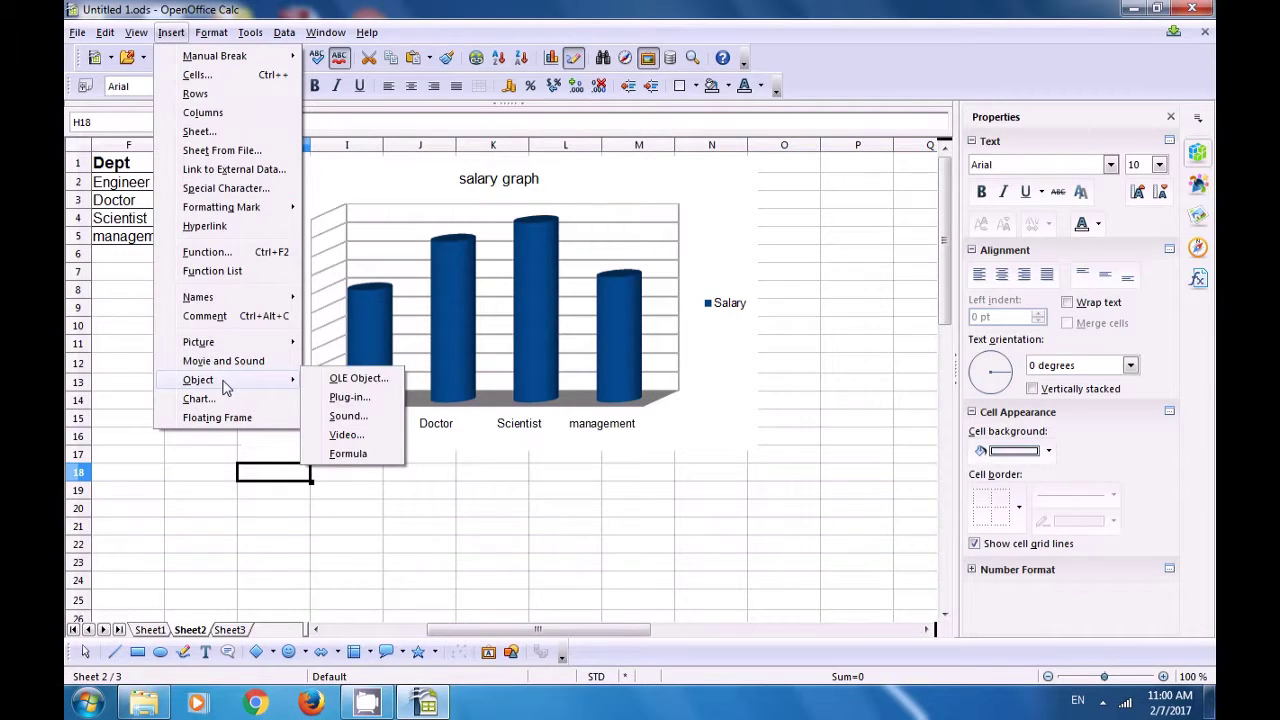
pyautogui.click(354, 384)
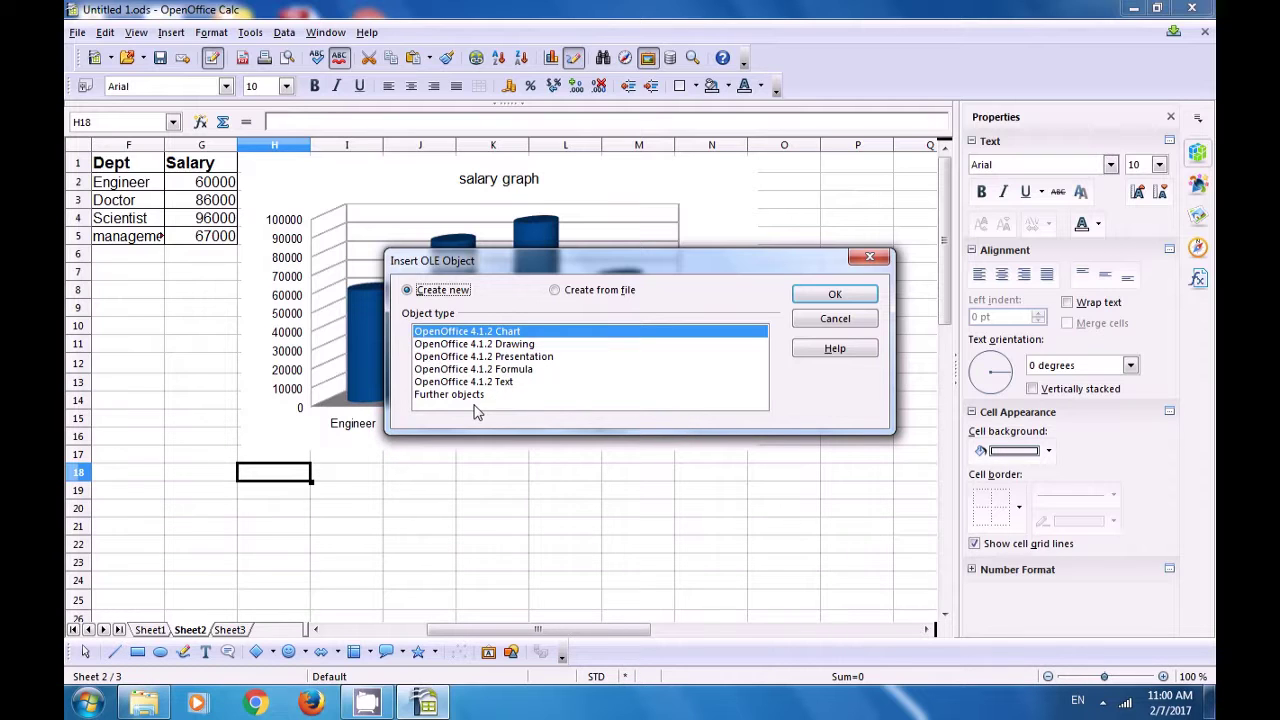
pyautogui.click(503, 357)
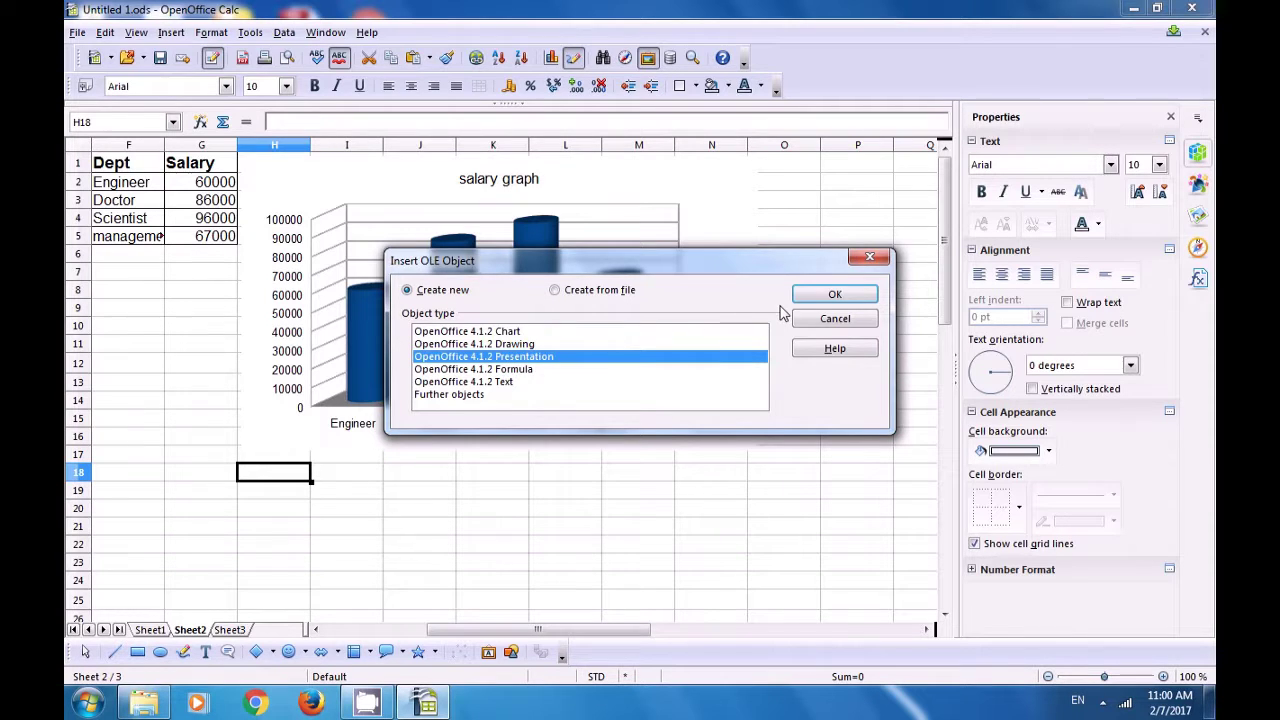
pyautogui.click(832, 294)
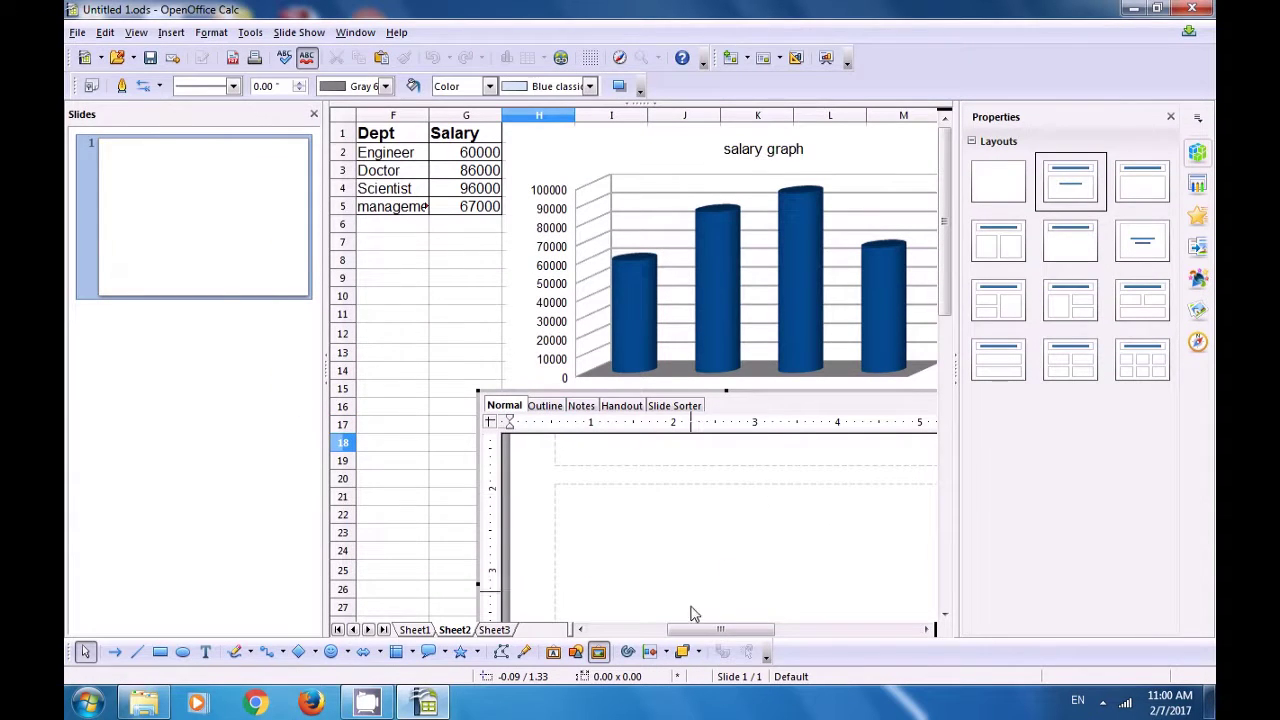
# Switch the embedded presentation to Outline view and enter "Spreadsheet" as the title of slide 1.
pyautogui.moveTo(731, 641); pyautogui.dragTo(757, 626)
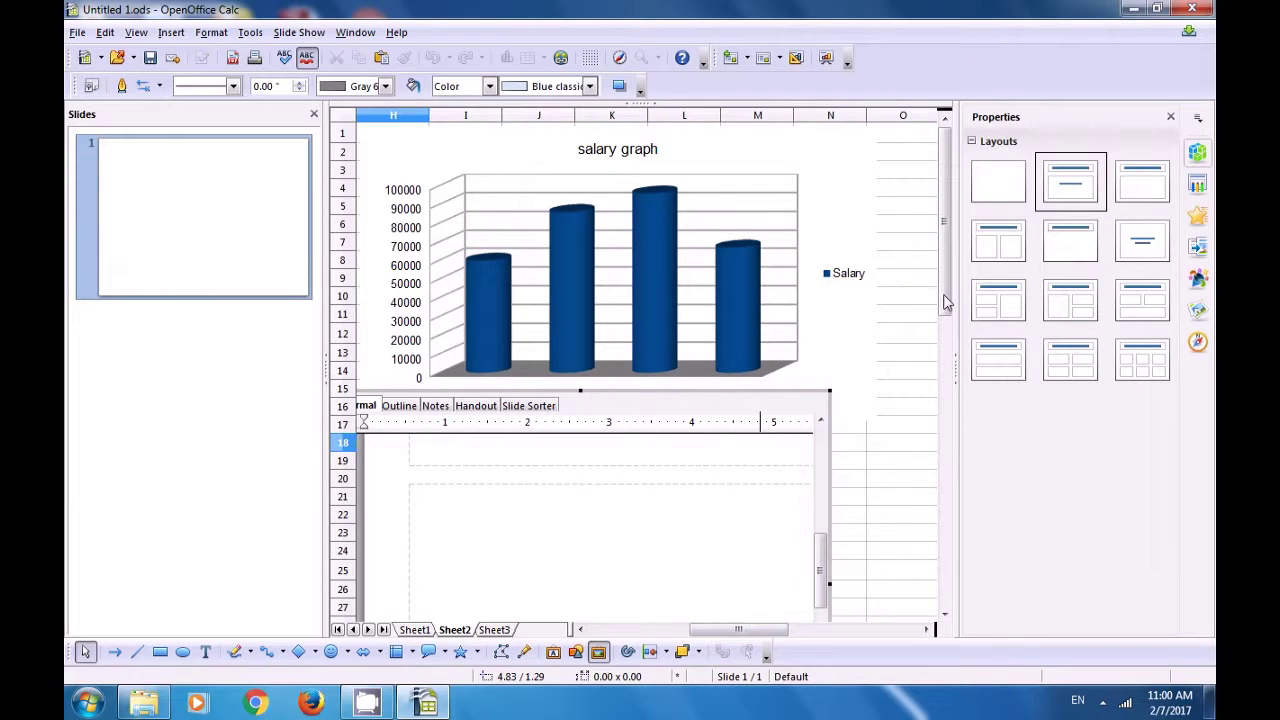
pyautogui.moveTo(946, 302); pyautogui.dragTo(962, 366)
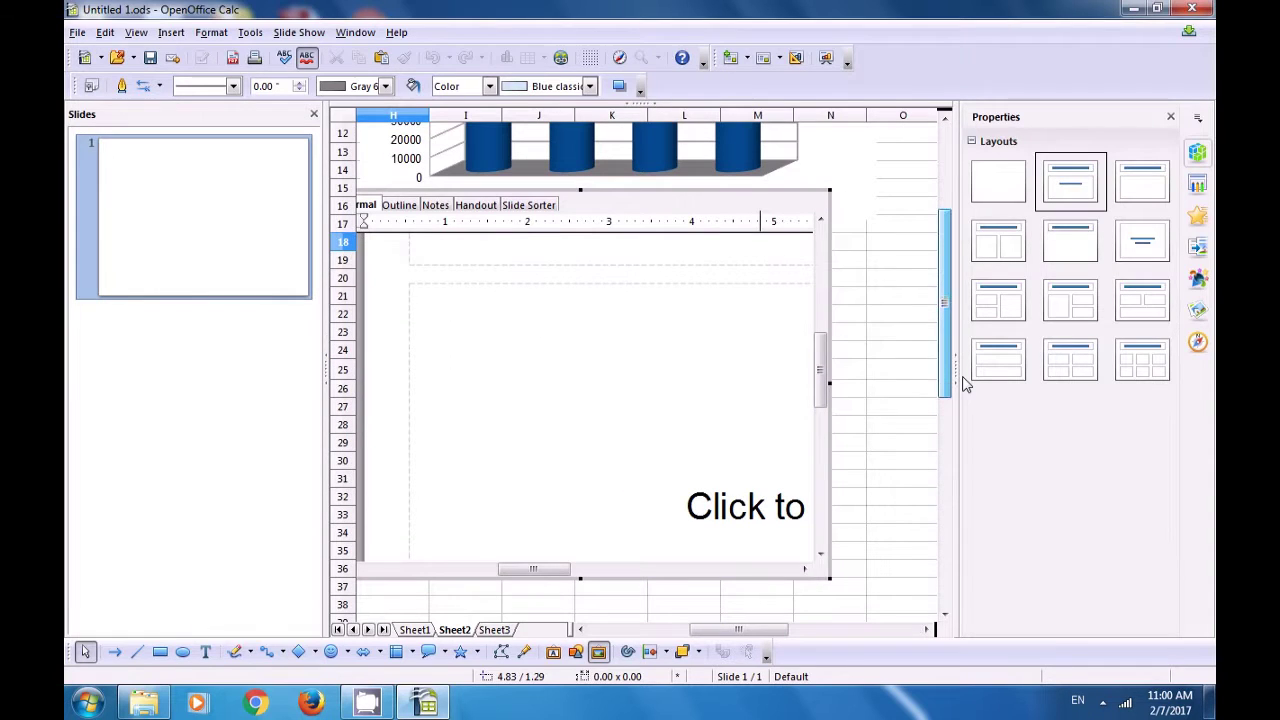
pyautogui.click(728, 513)
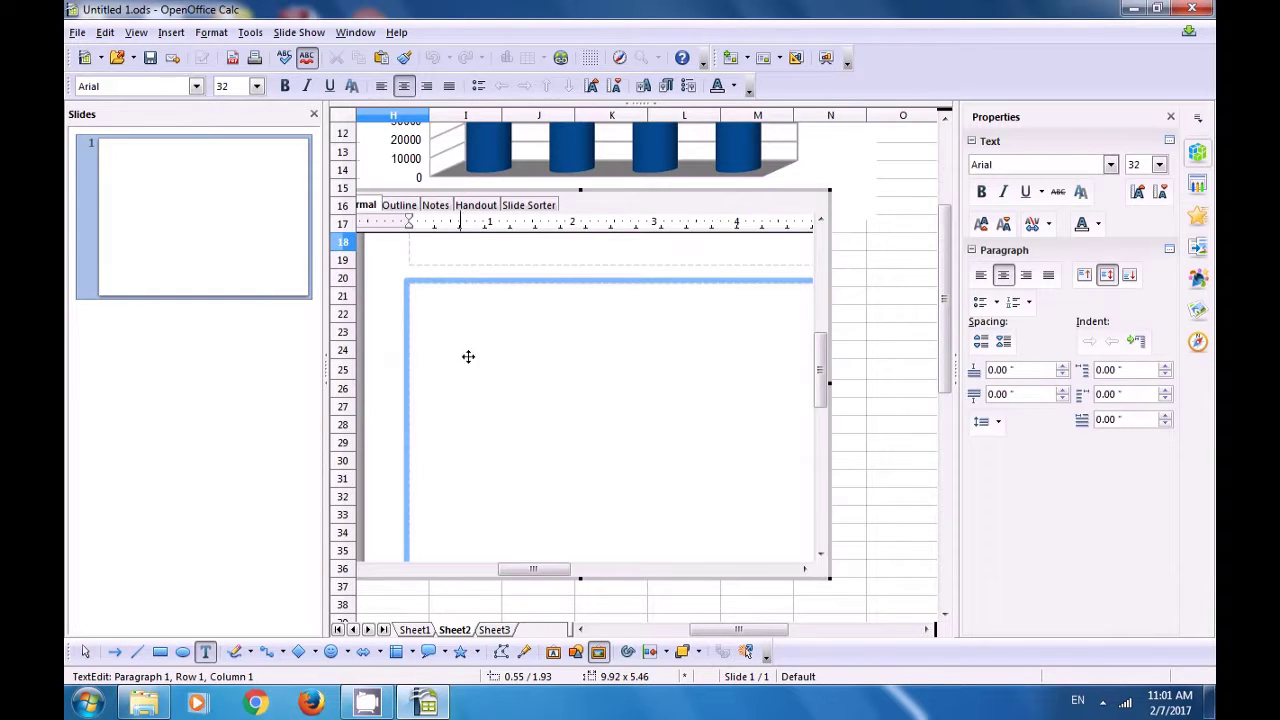
pyautogui.click(406, 207)
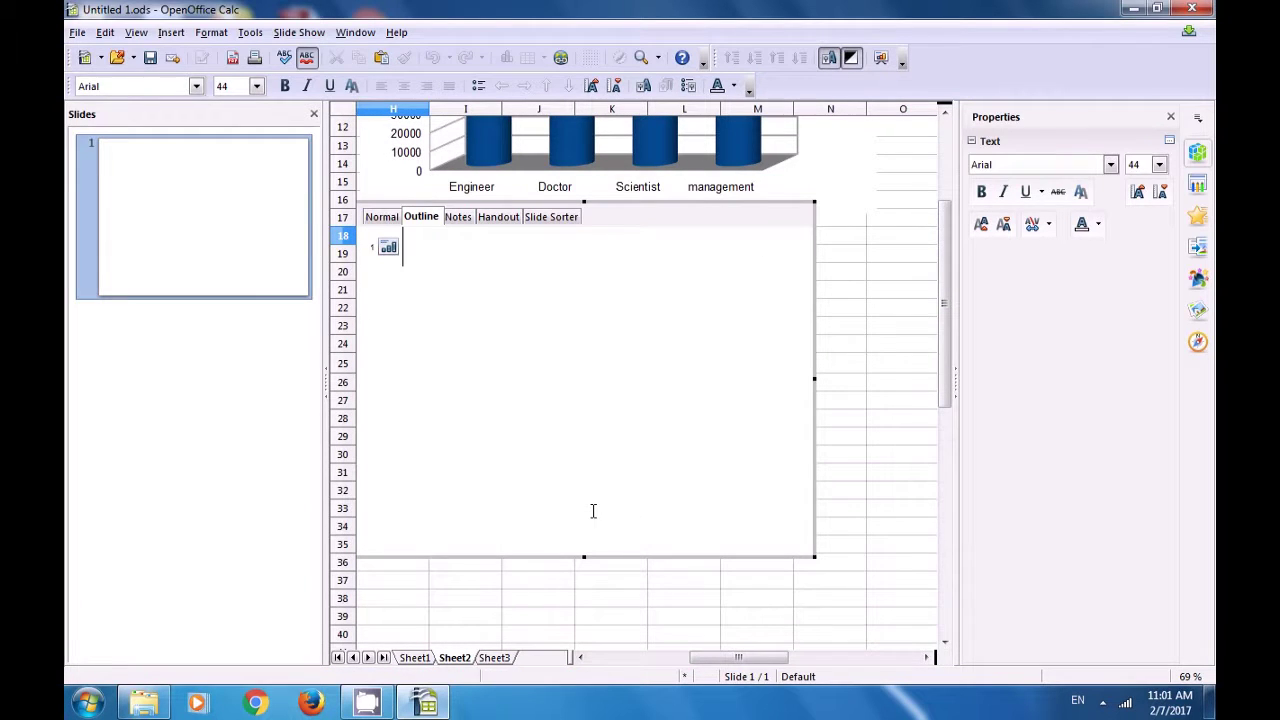
pyautogui.write('Sp')
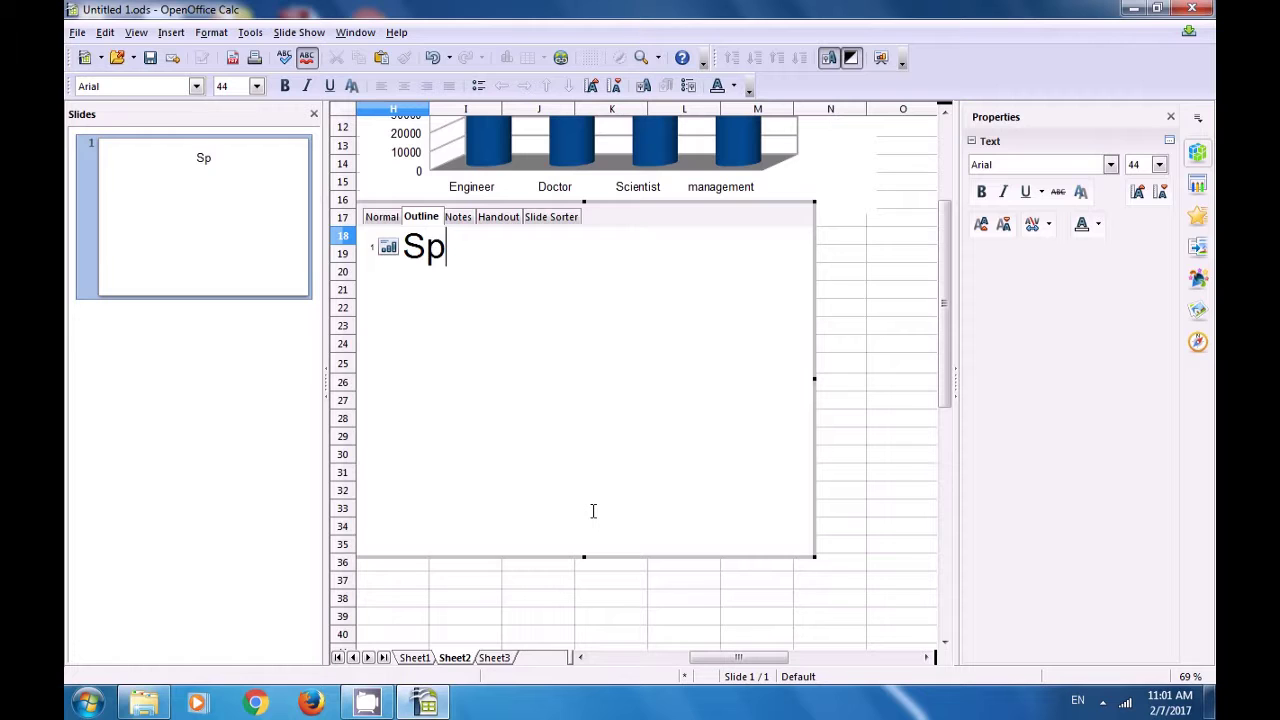
pyautogui.write('readsheet')
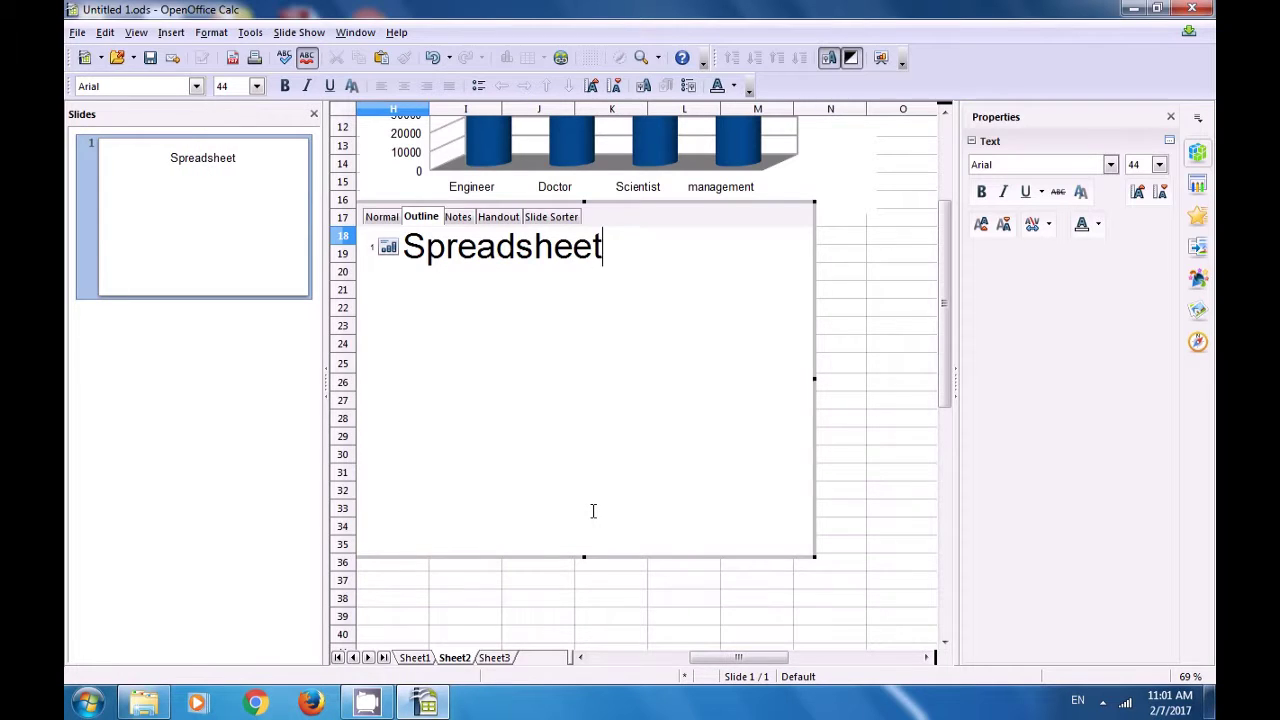
# Leave presentation editing and select the embedded presentation object on Sheet2.
pyautogui.click(876, 347)
pyautogui.scroll(-3, 560, 440)
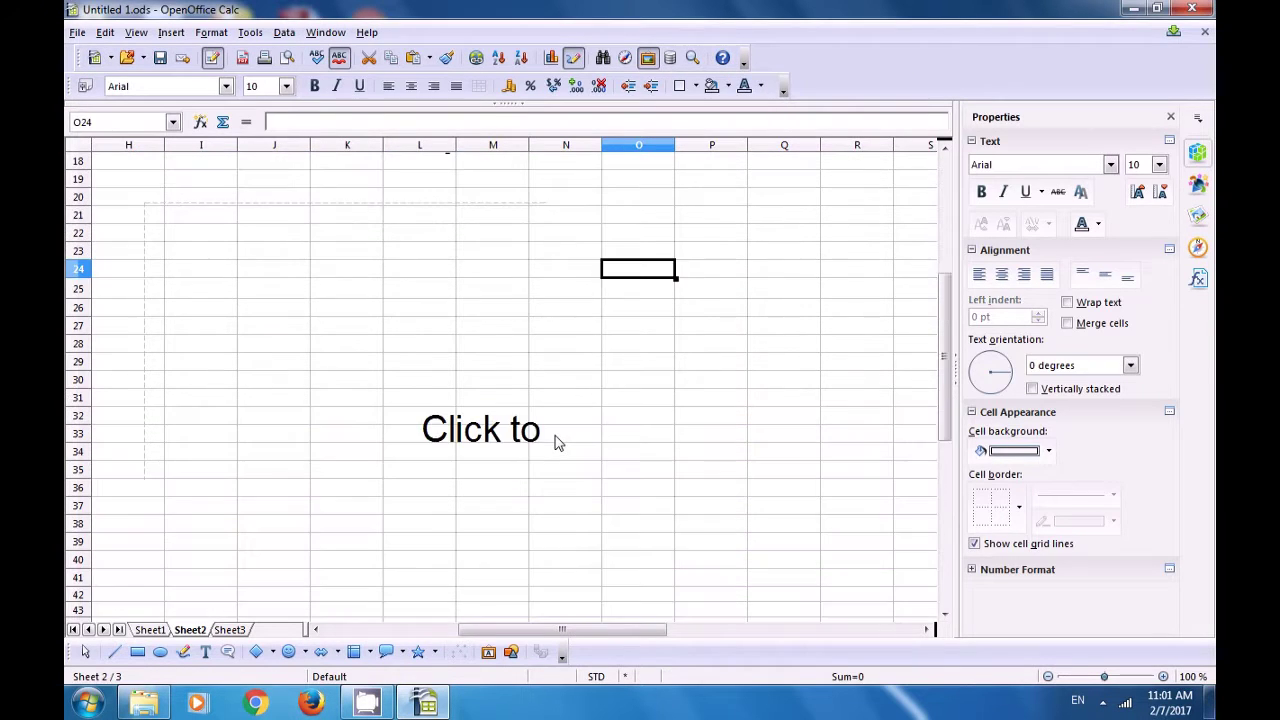
pyautogui.click(505, 380)
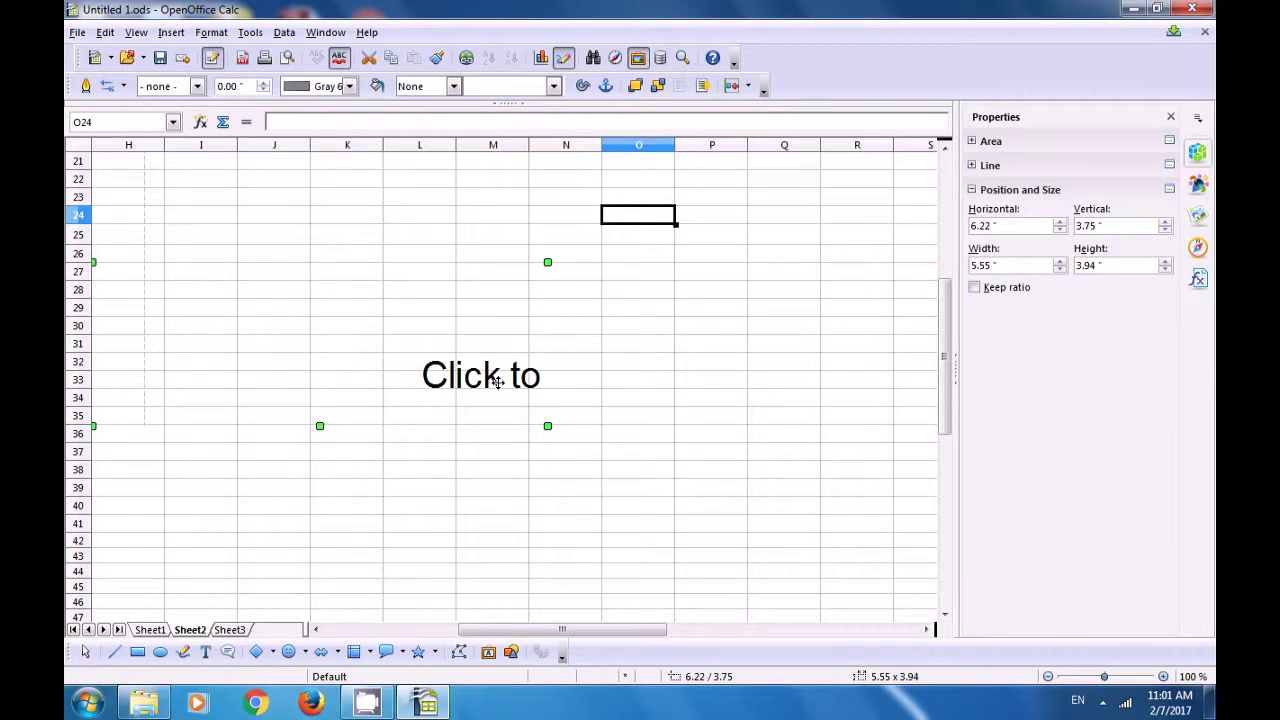
# Delete the embedded presentation object from Sheet2 and select cell F14 beside the salary chart.
pyautogui.press('Delete')
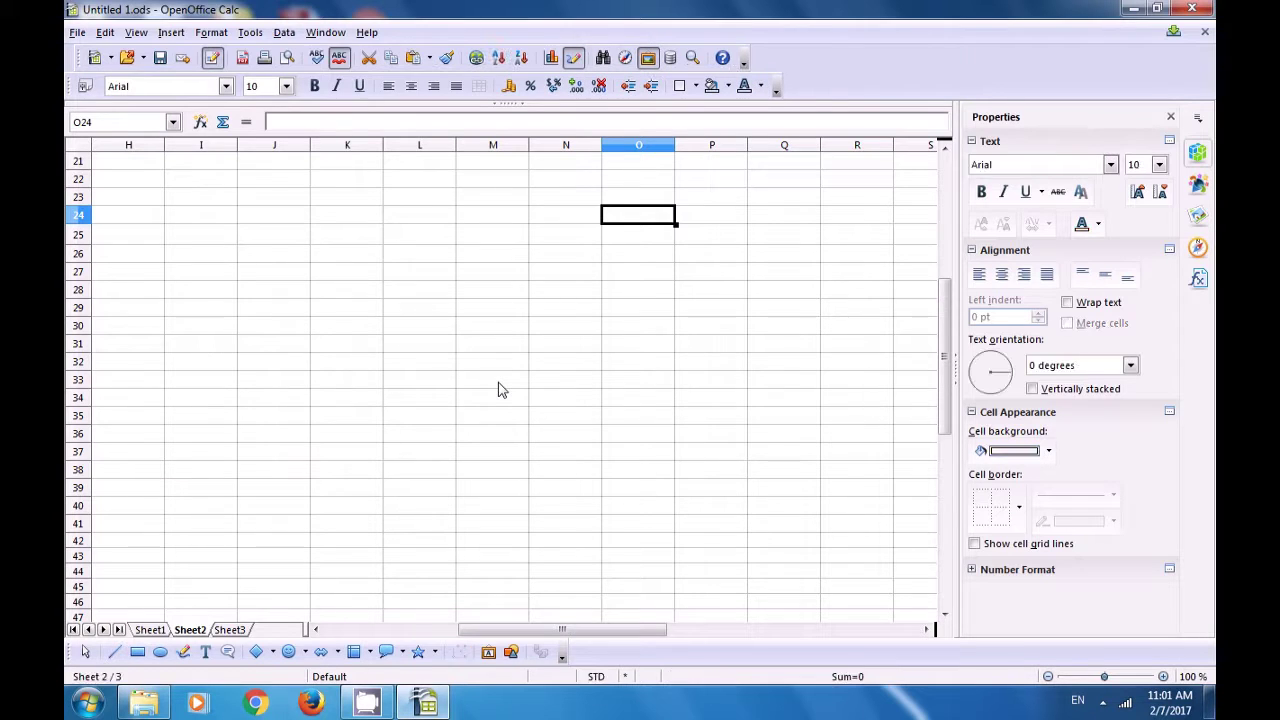
pyautogui.scroll(6, 502, 388)
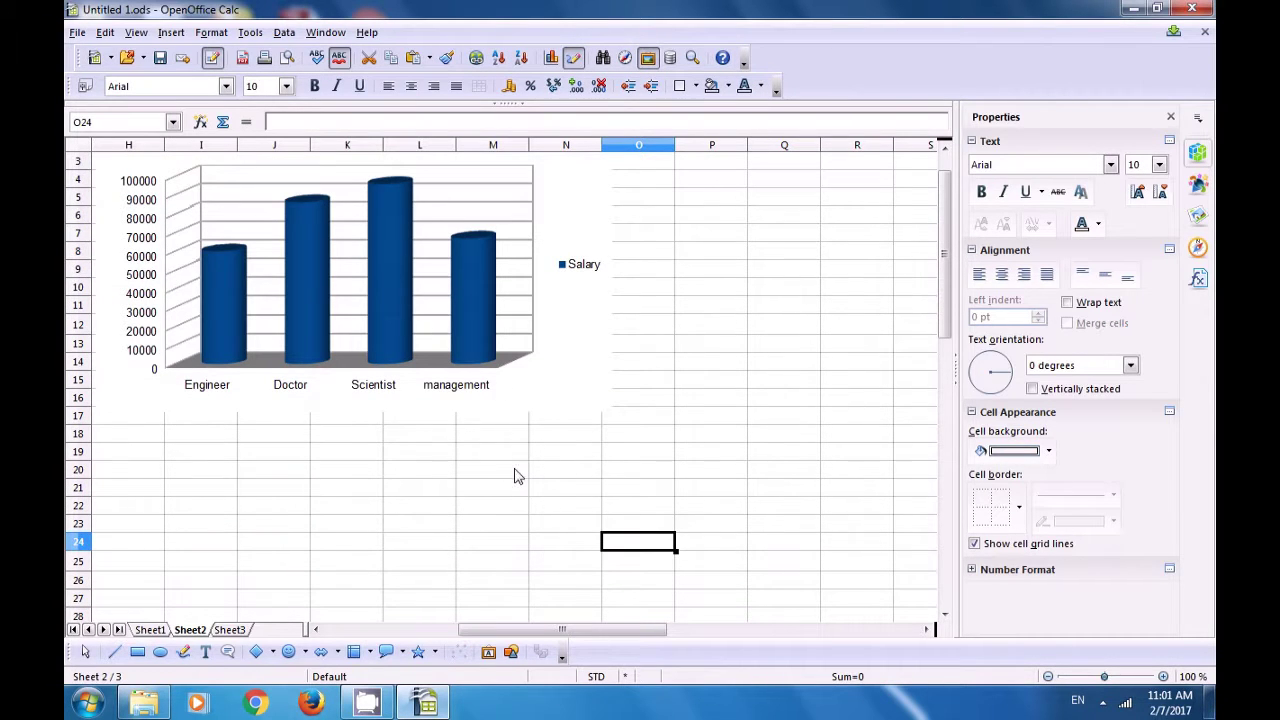
pyautogui.moveTo(599, 634); pyautogui.dragTo(551, 634)
pyautogui.scroll(1, 502, 540)
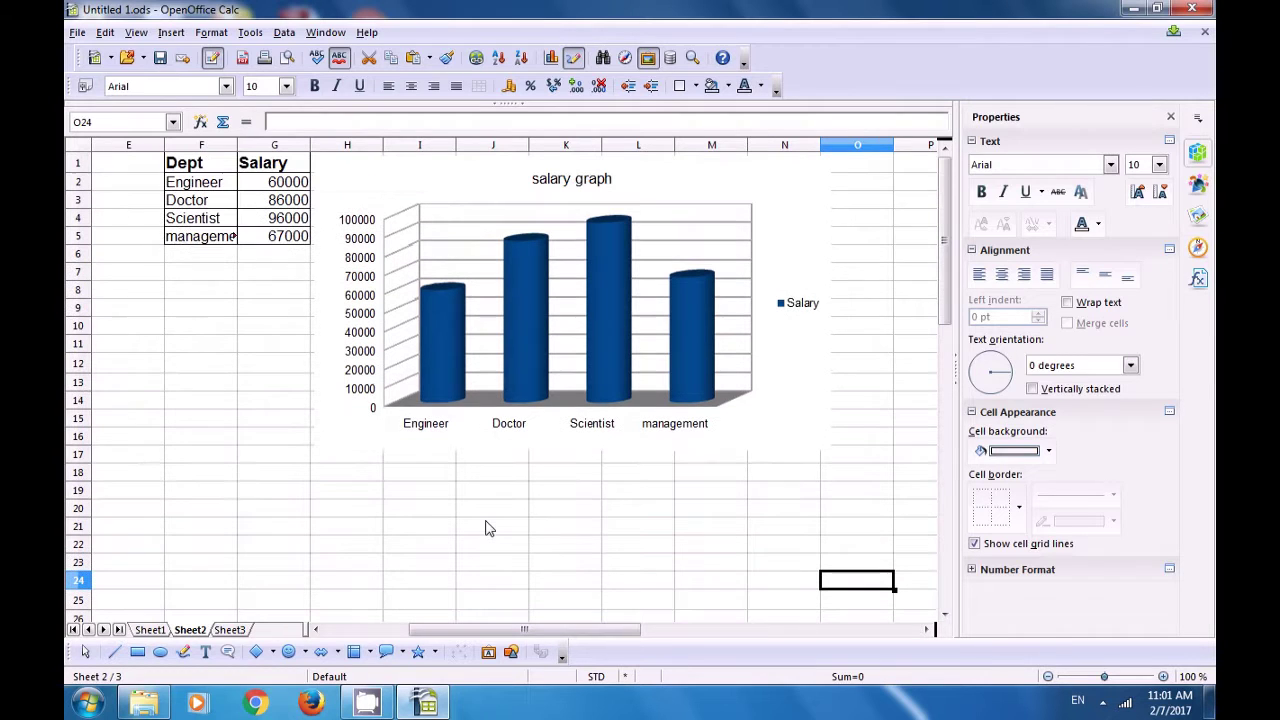
pyautogui.click(336, 408)
pyautogui.click(224, 400)
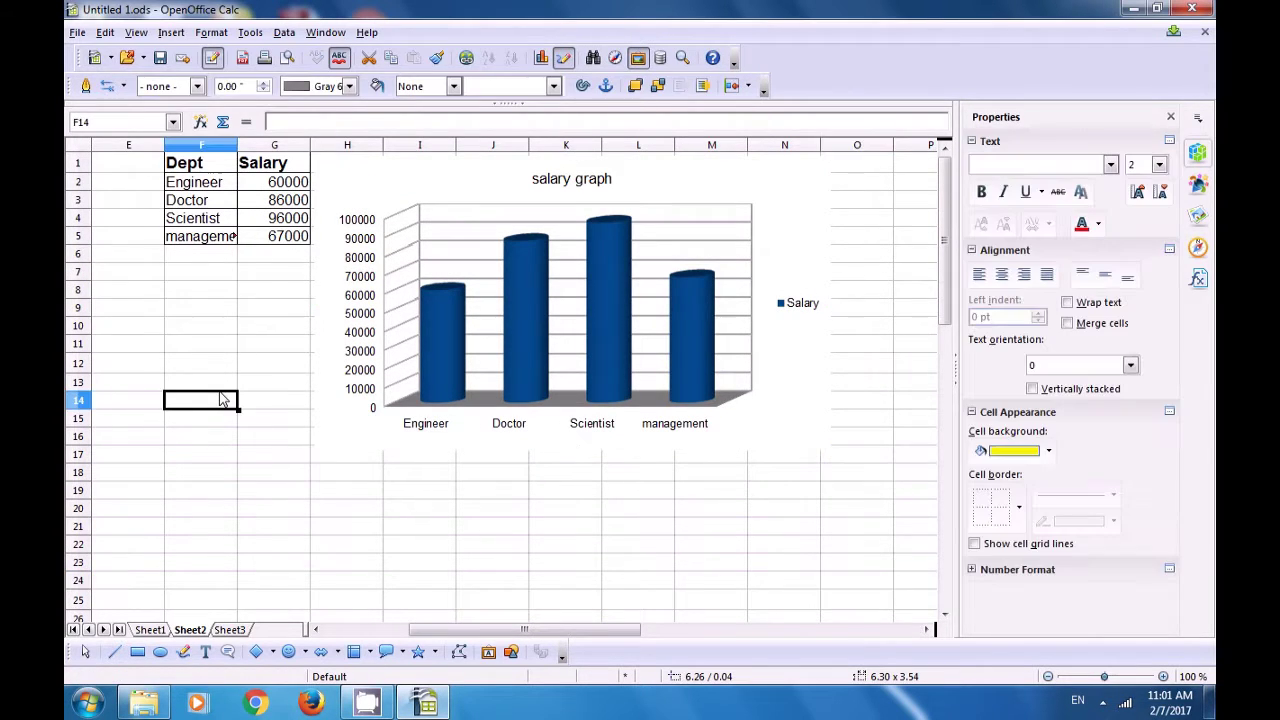
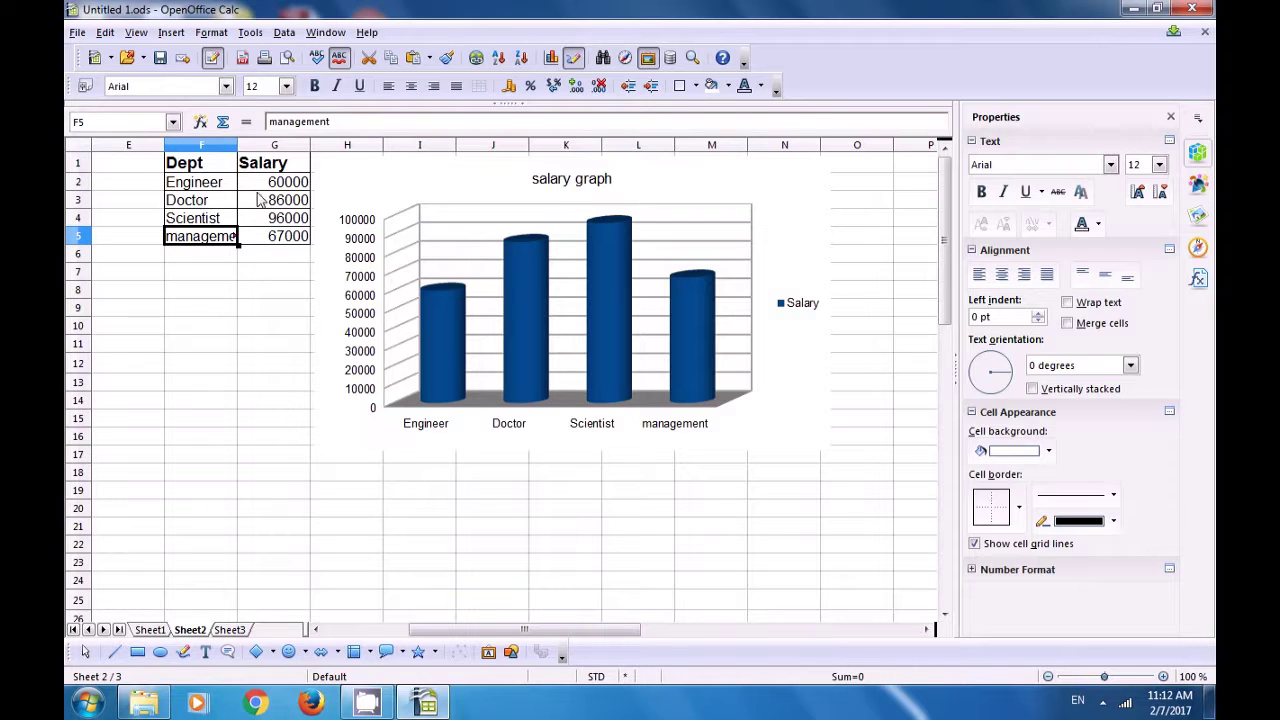
# Widen the Salary column G to nearly twice its width and left-align the Engineer salary in cell G2.
pyautogui.click(288, 186)
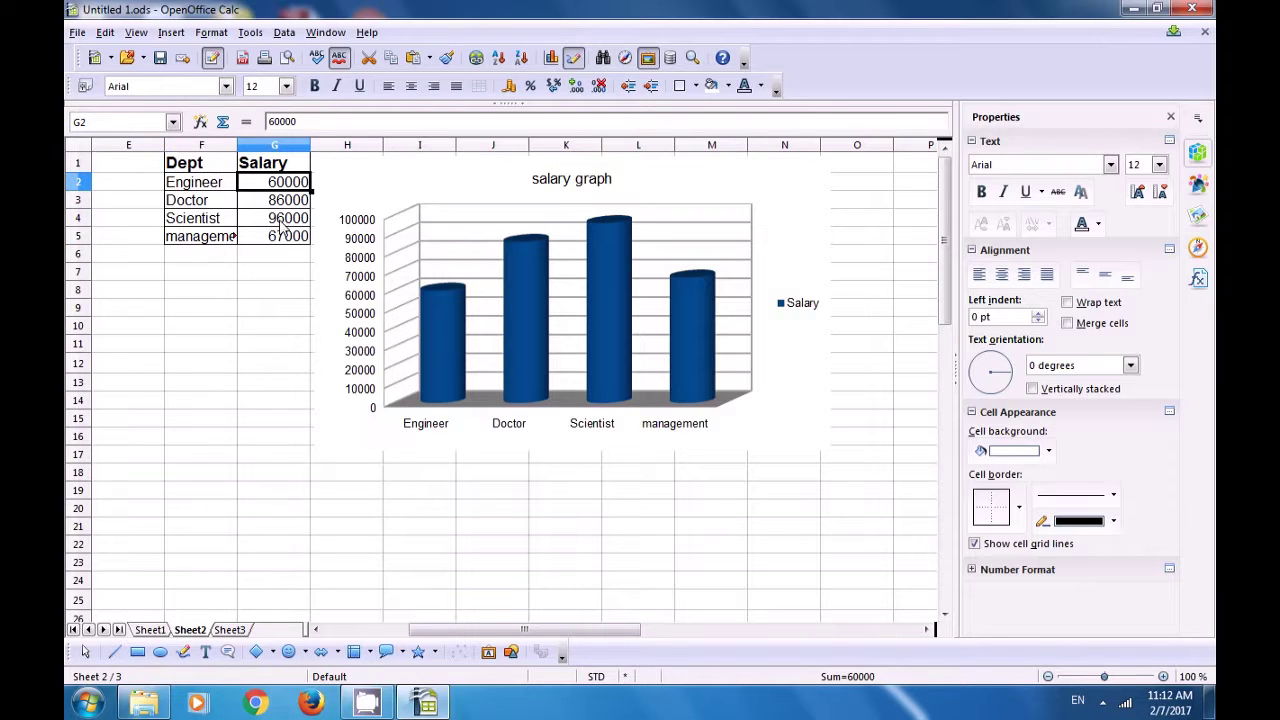
pyautogui.moveTo(310, 148); pyautogui.dragTo(370, 148)
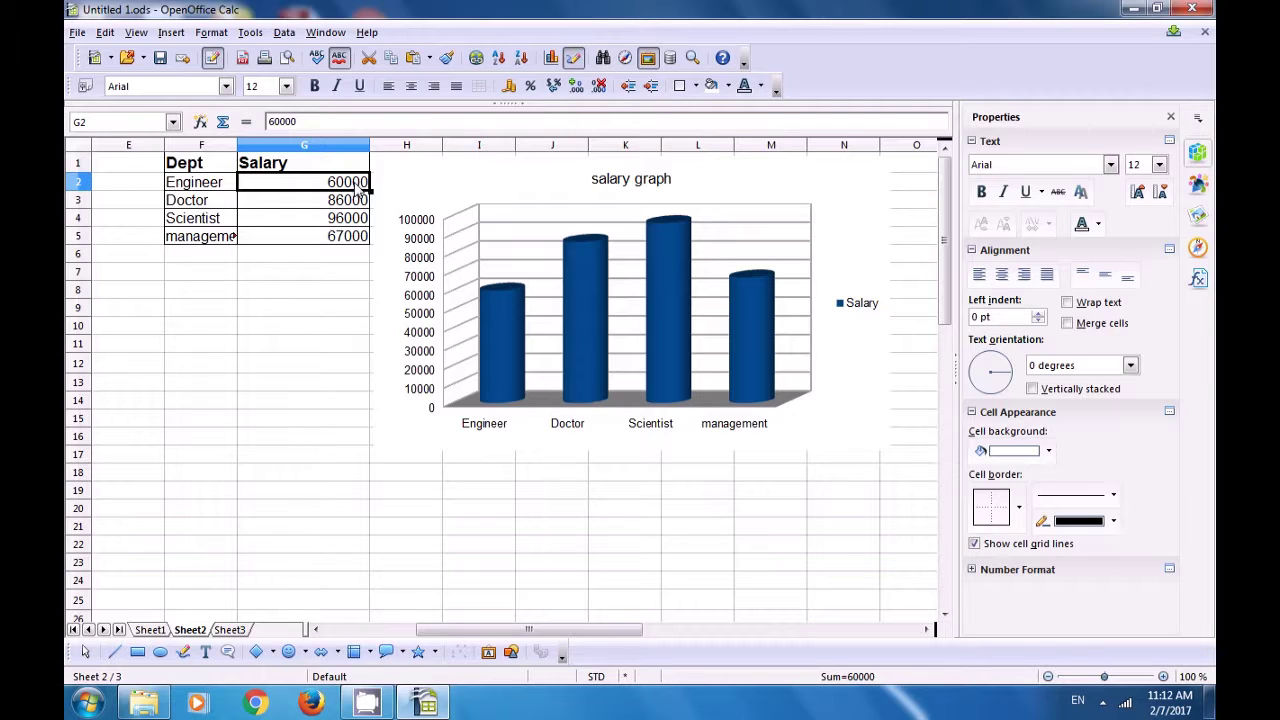
pyautogui.click(212, 33)
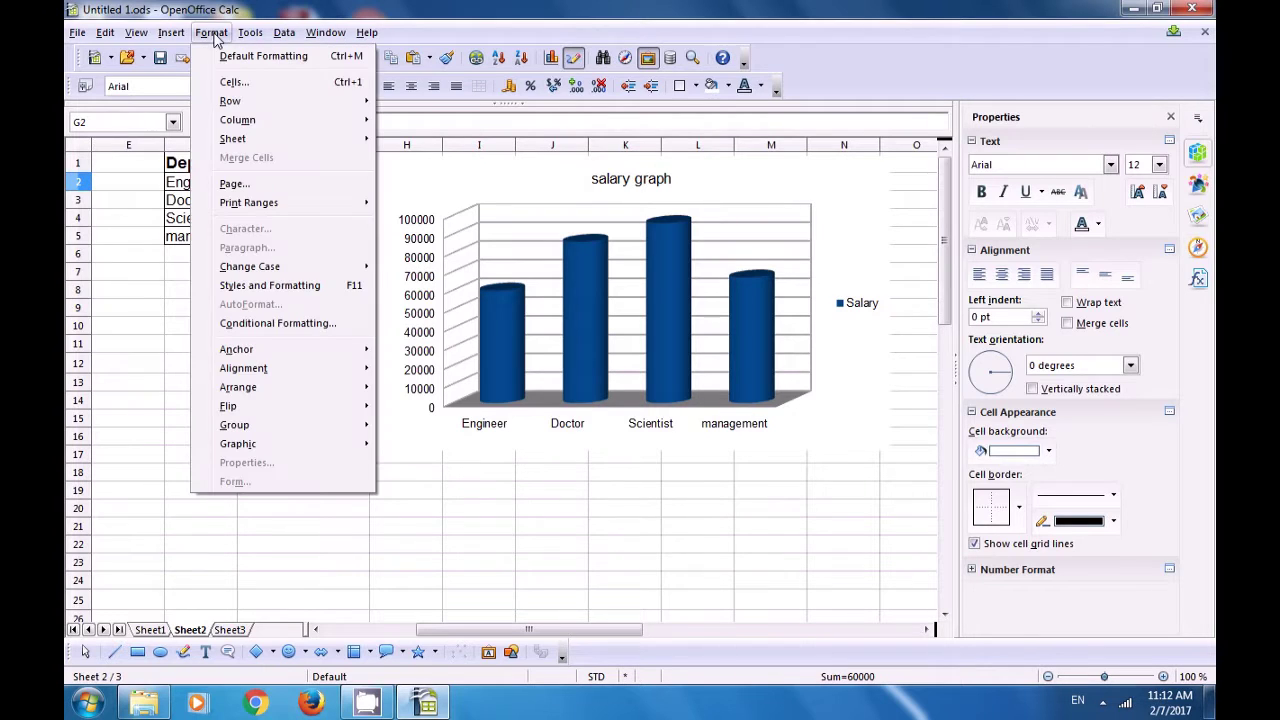
pyautogui.moveTo(275, 372)
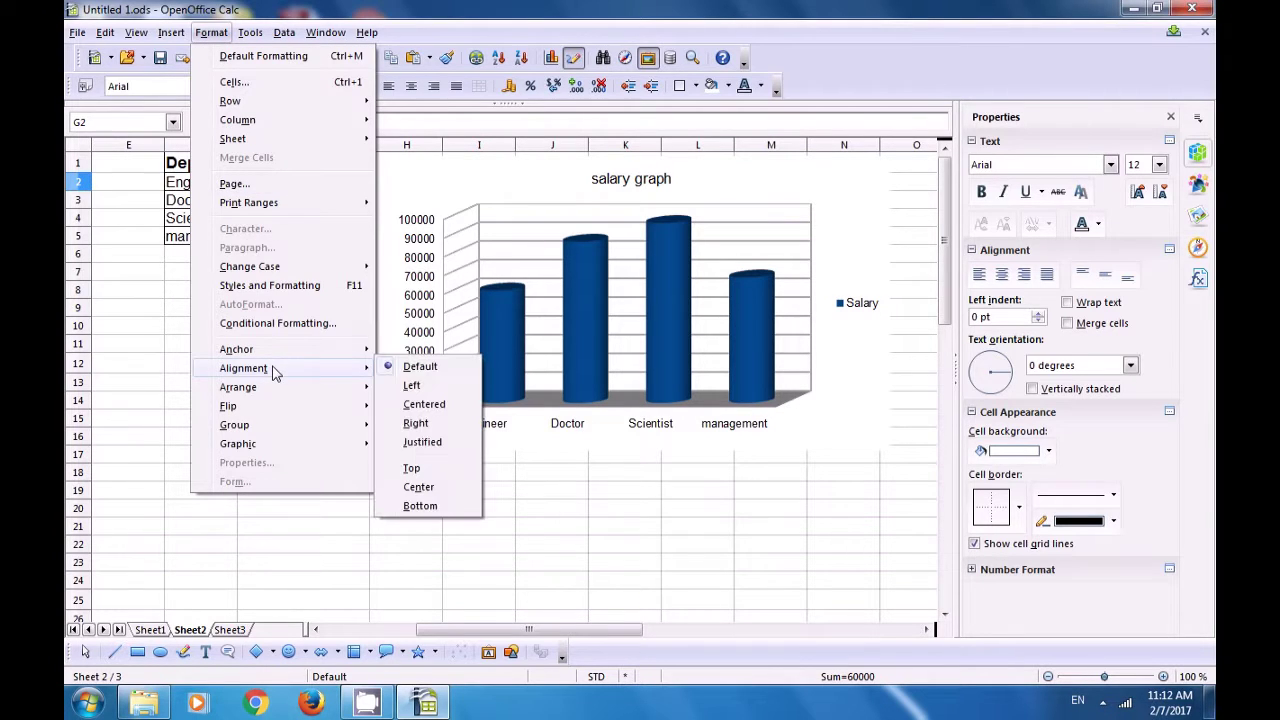
pyautogui.click(412, 386)
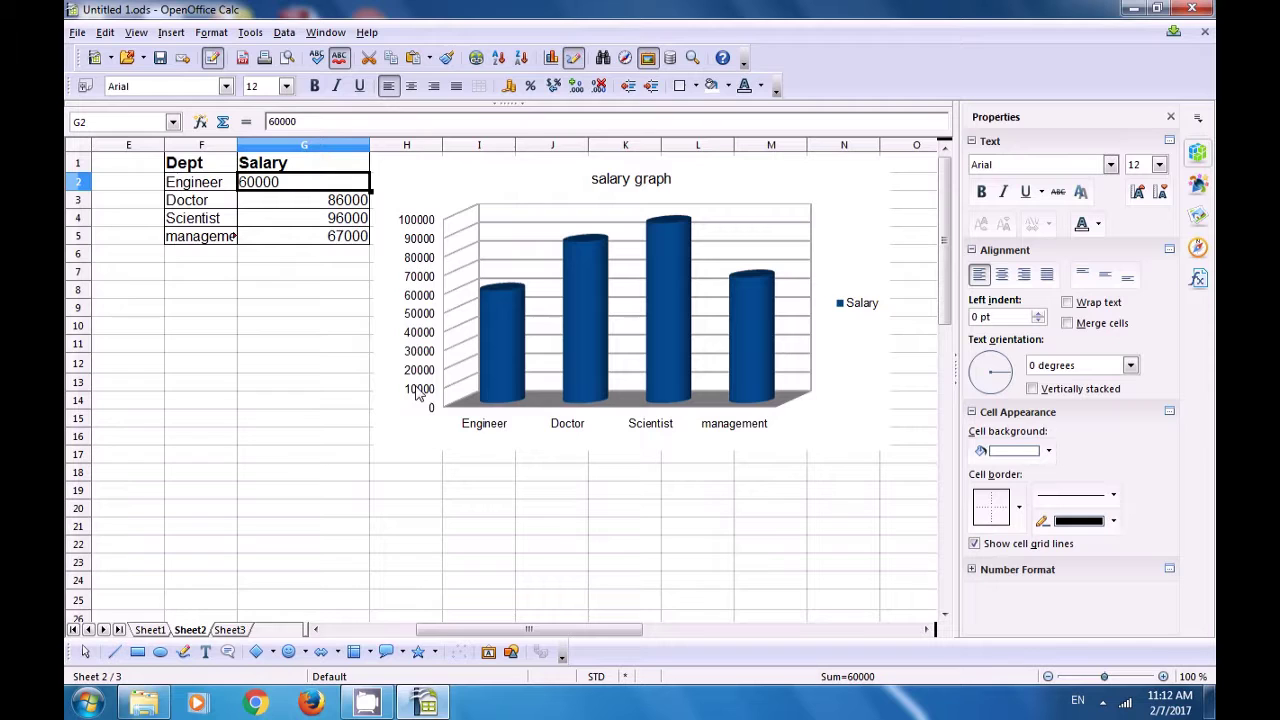
pyautogui.click(290, 309)
# Center the Engineer salary horizontally in cell G2.
pyautogui.click(272, 183)
pyautogui.click(220, 34)
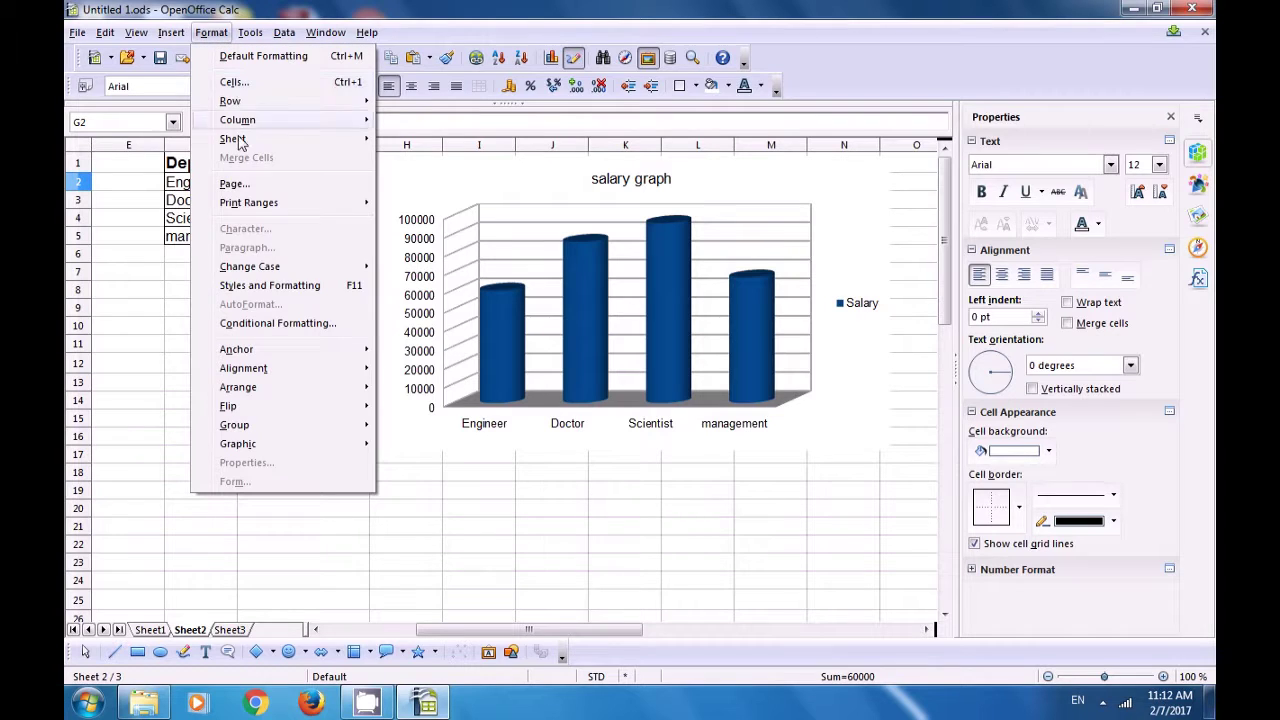
pyautogui.moveTo(272, 370)
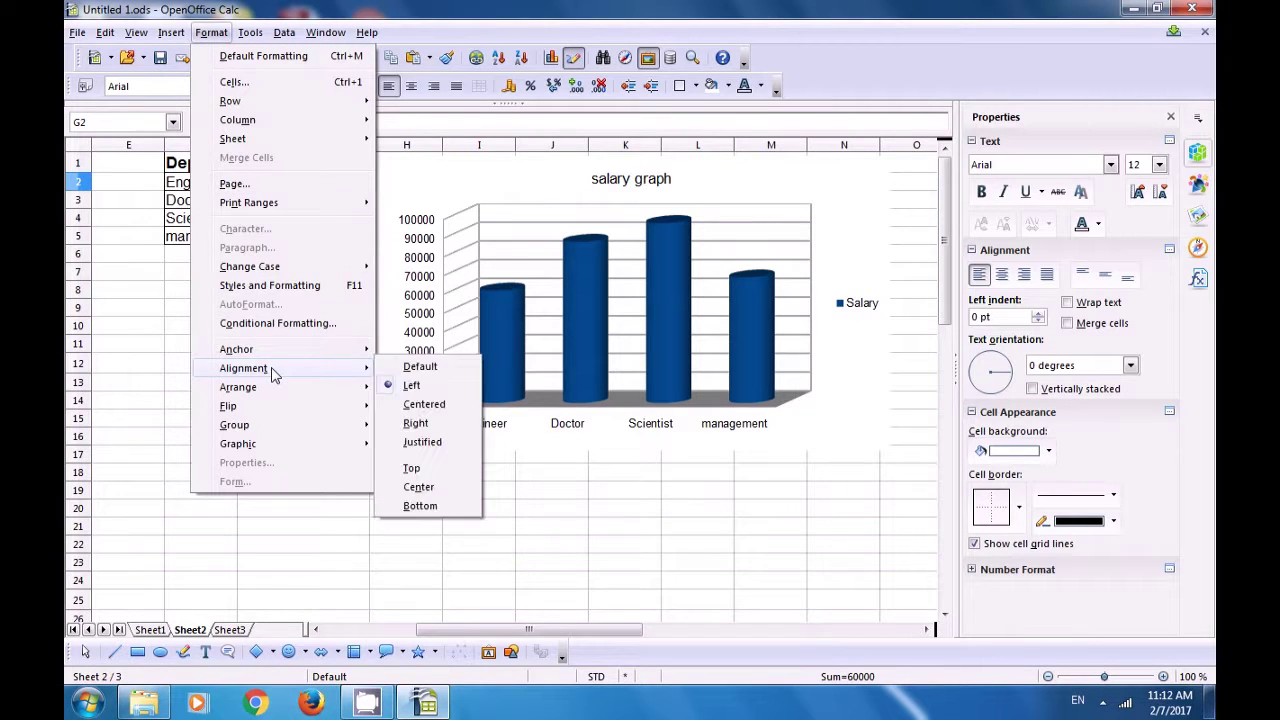
pyautogui.click(426, 405)
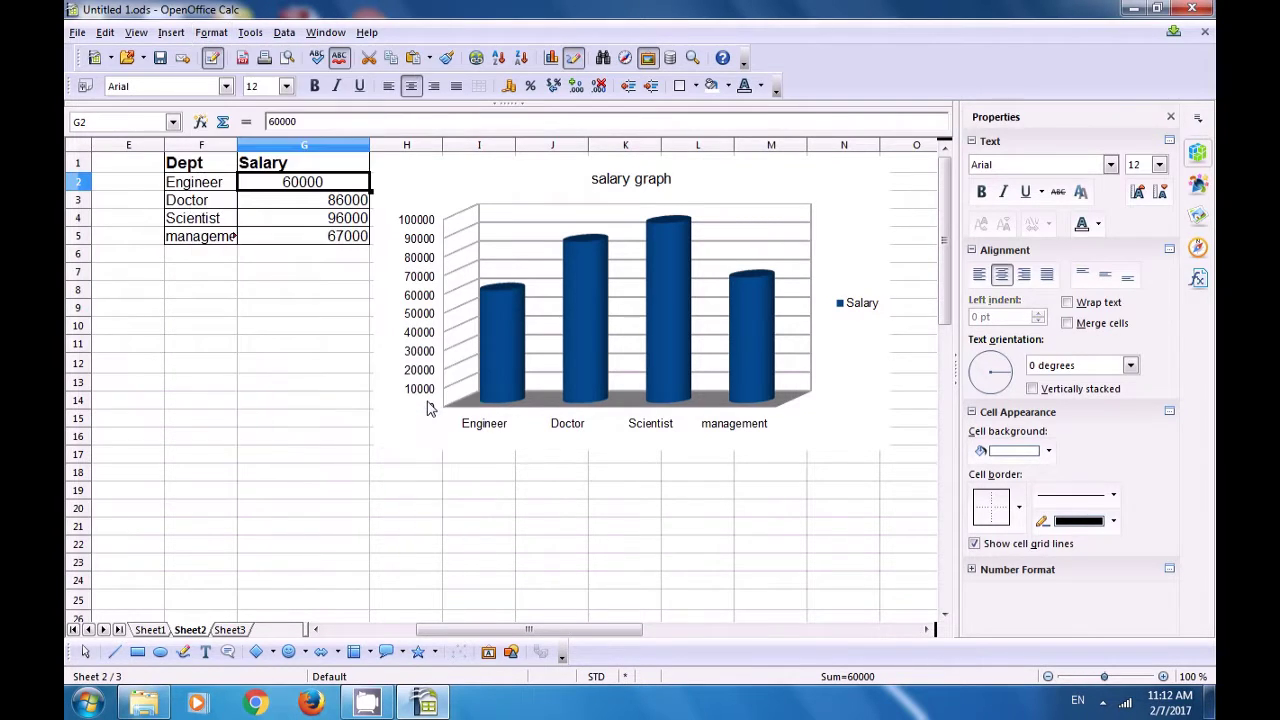
pyautogui.click(316, 298)
# Right-align the cells G2:G6 in the Salary column.
pyautogui.moveTo(318, 182); pyautogui.dragTo(322, 252)
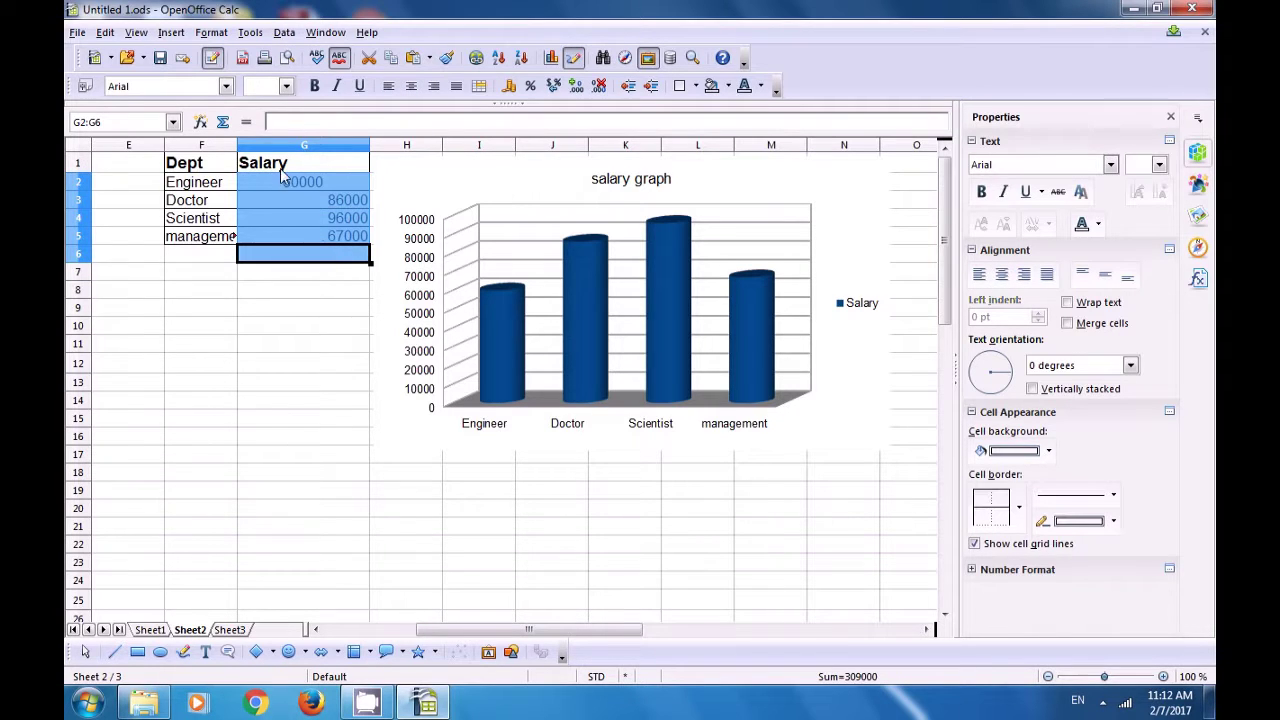
pyautogui.click(213, 33)
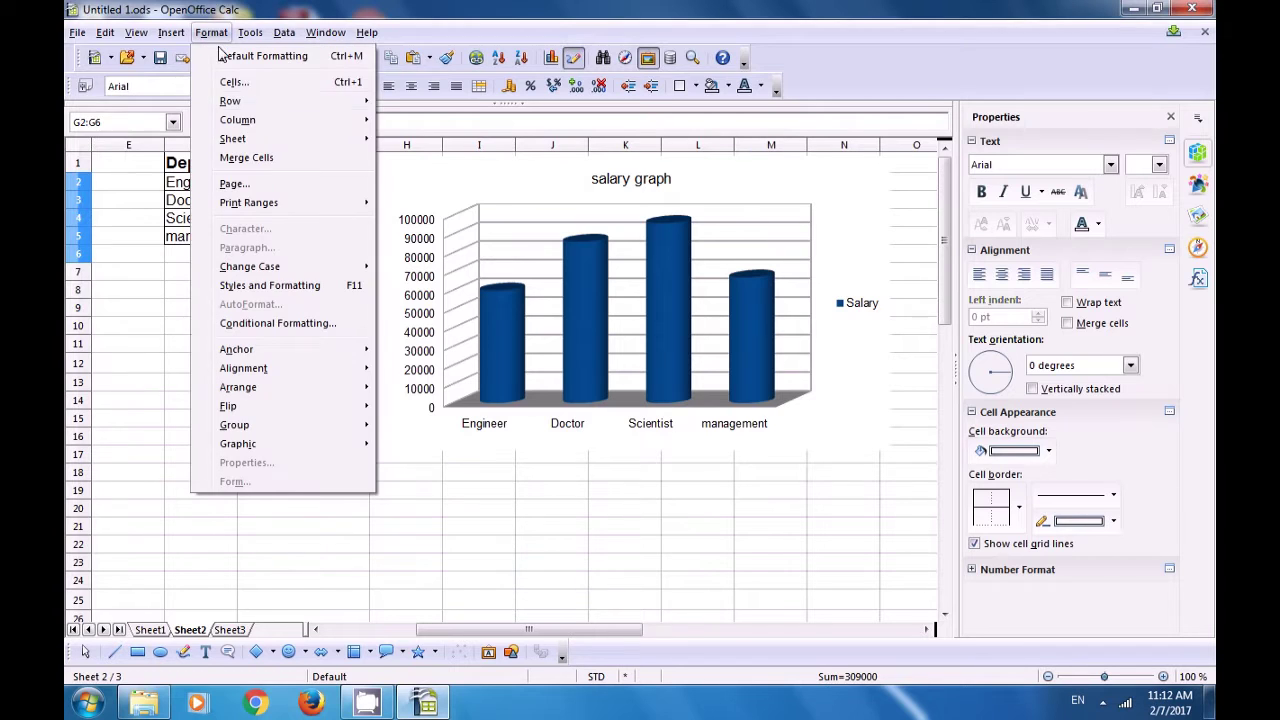
pyautogui.moveTo(267, 372)
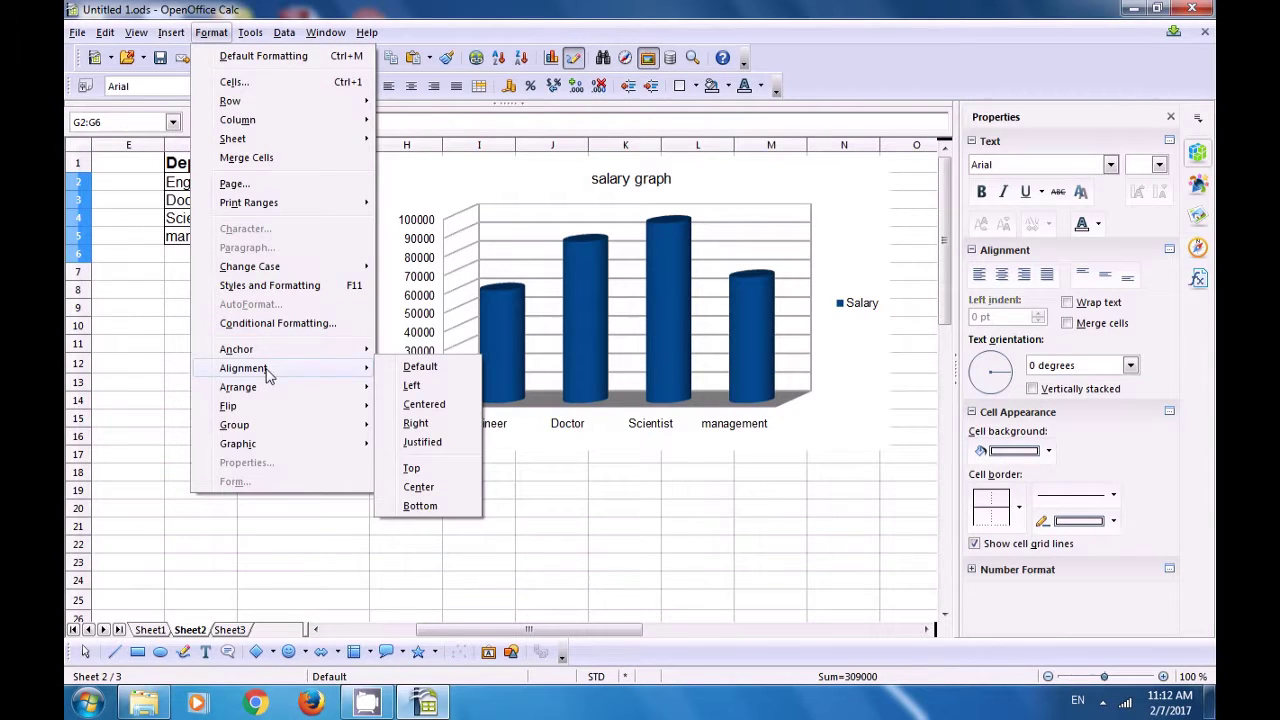
pyautogui.click(421, 426)
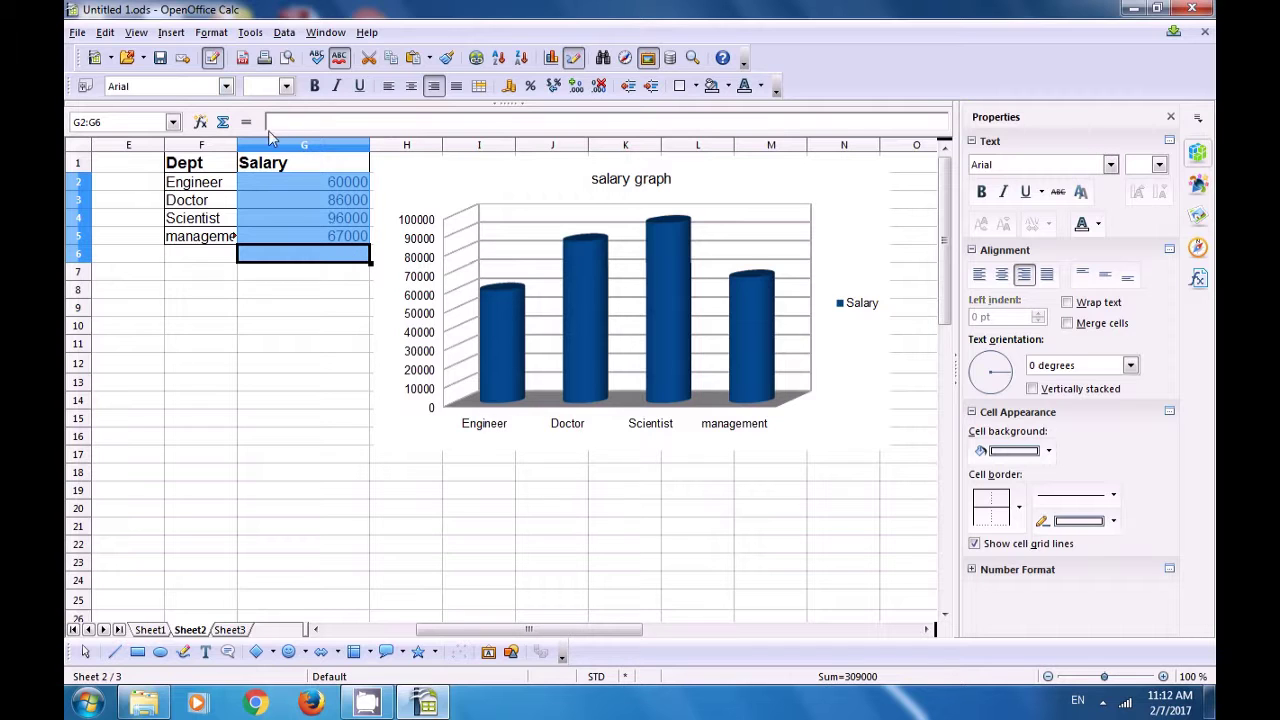
# Set the horizontal alignment of the salary cells G2:G6 to Justified and deselect the range.
pyautogui.click(171, 32)
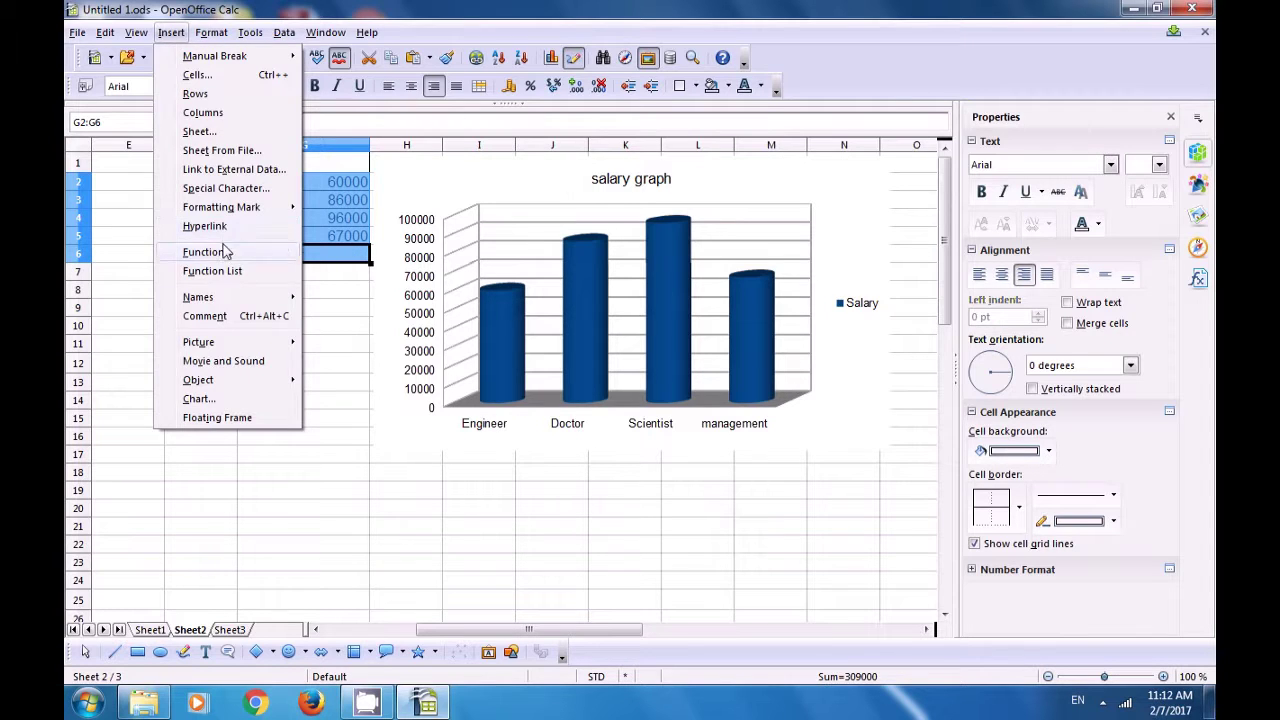
pyautogui.moveTo(233, 344)
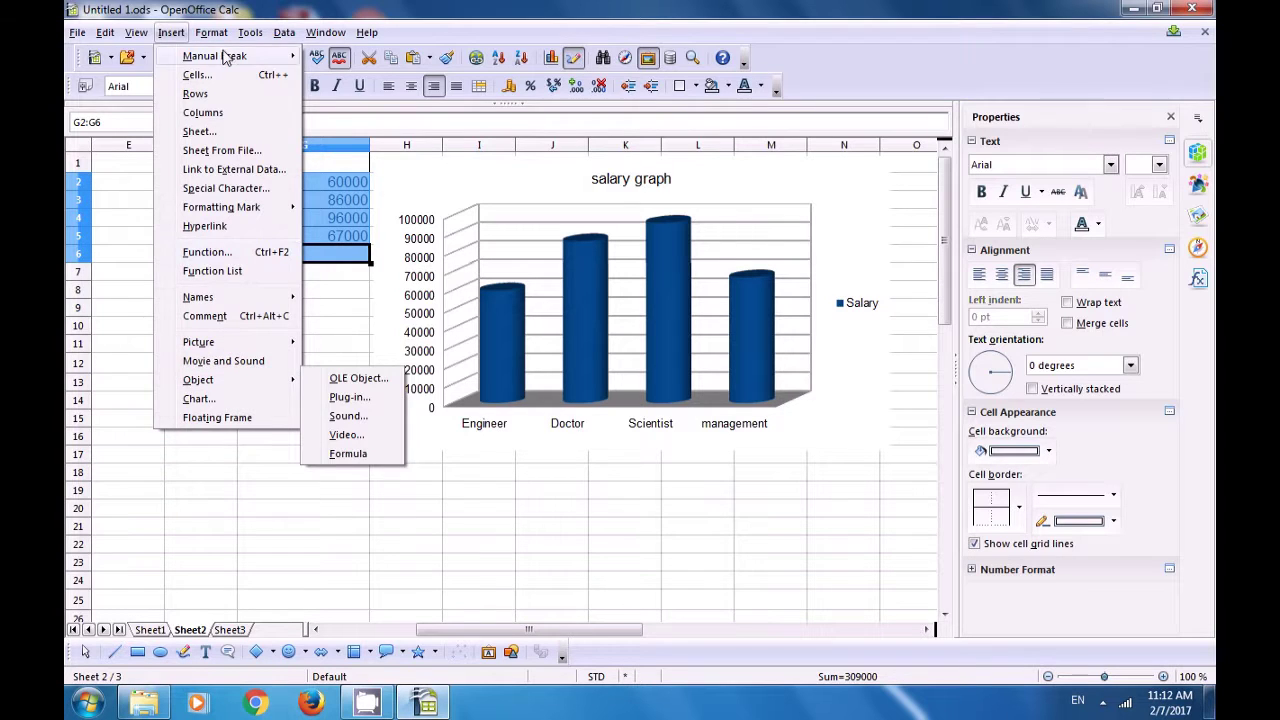
pyautogui.moveTo(211, 32)
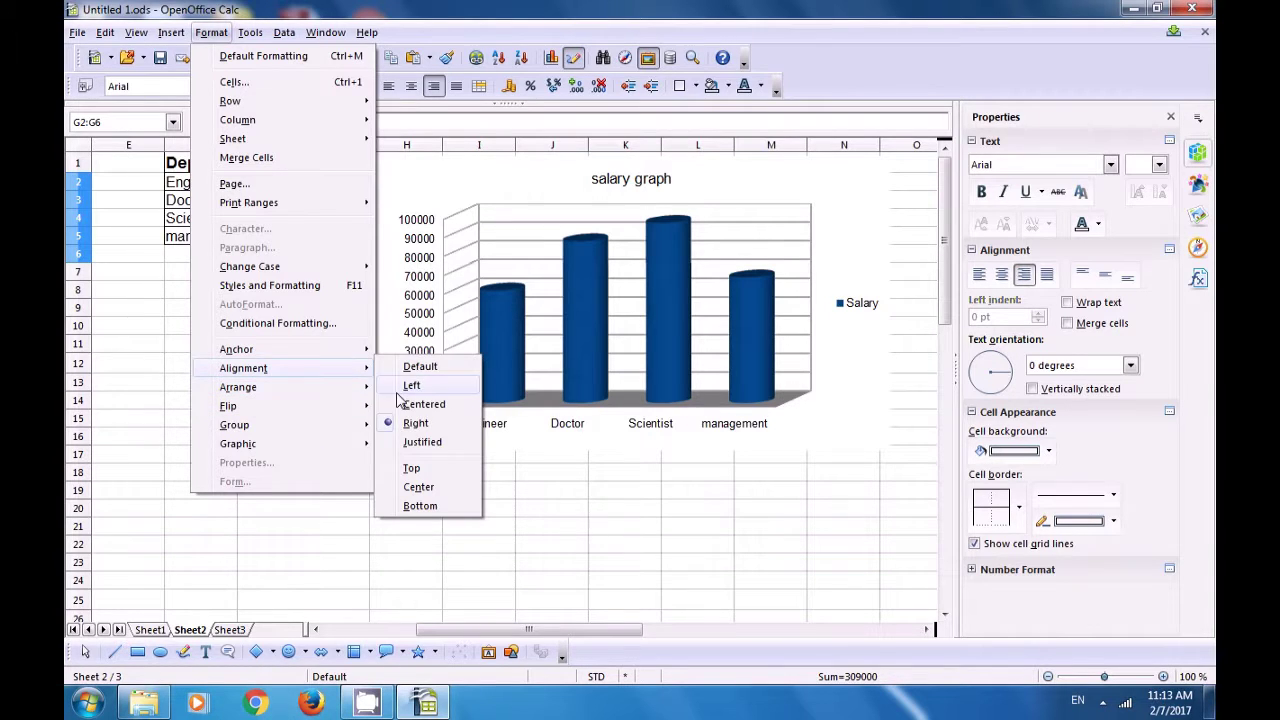
pyautogui.click(415, 448)
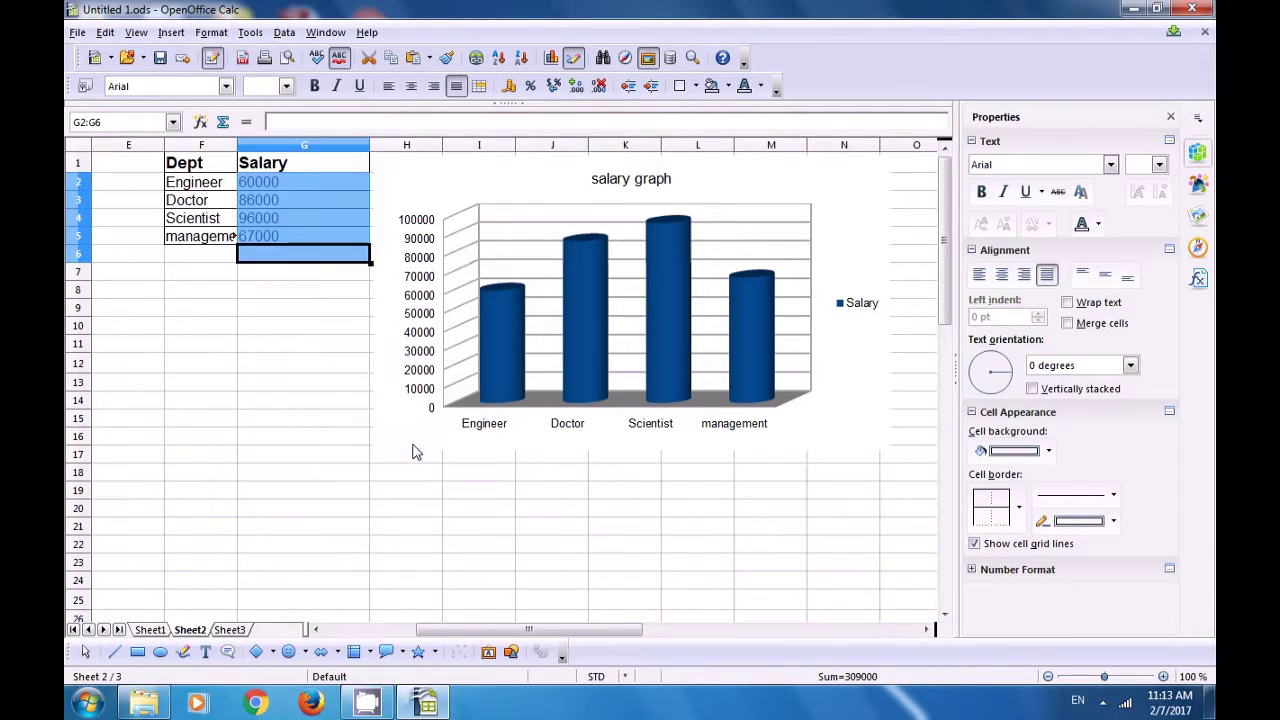
pyautogui.click(320, 325)
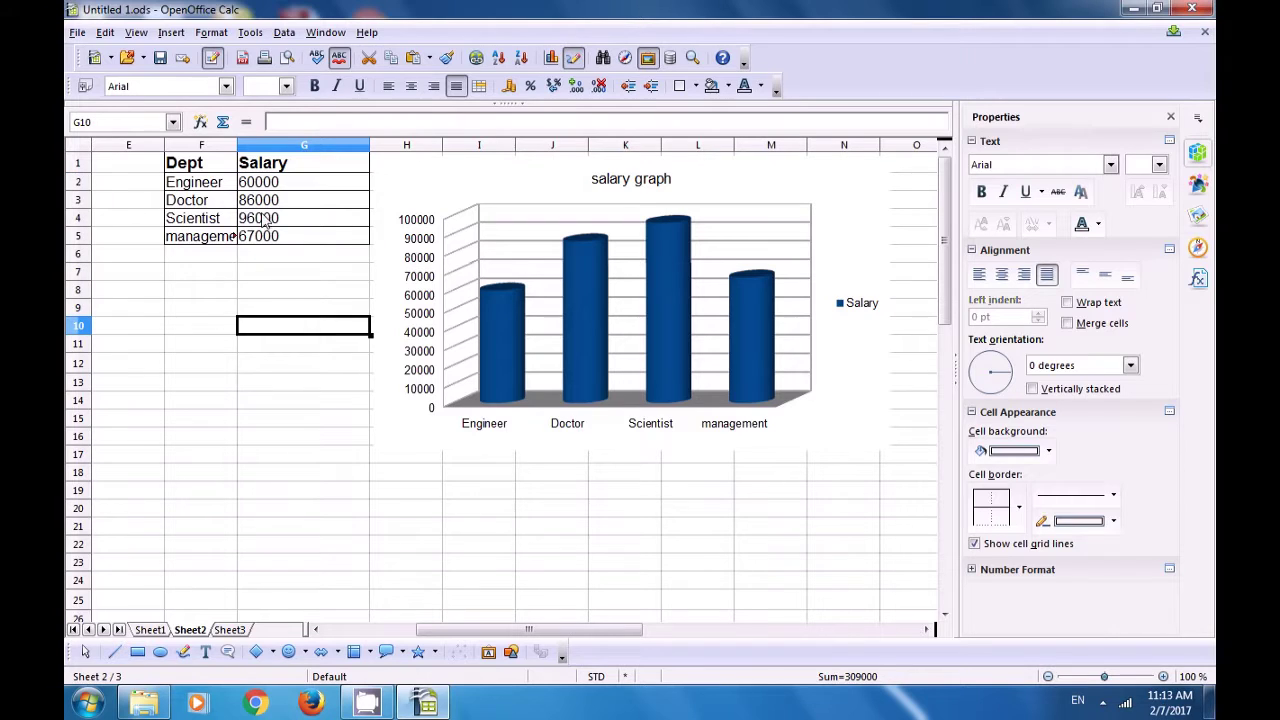
pyautogui.click(282, 272)
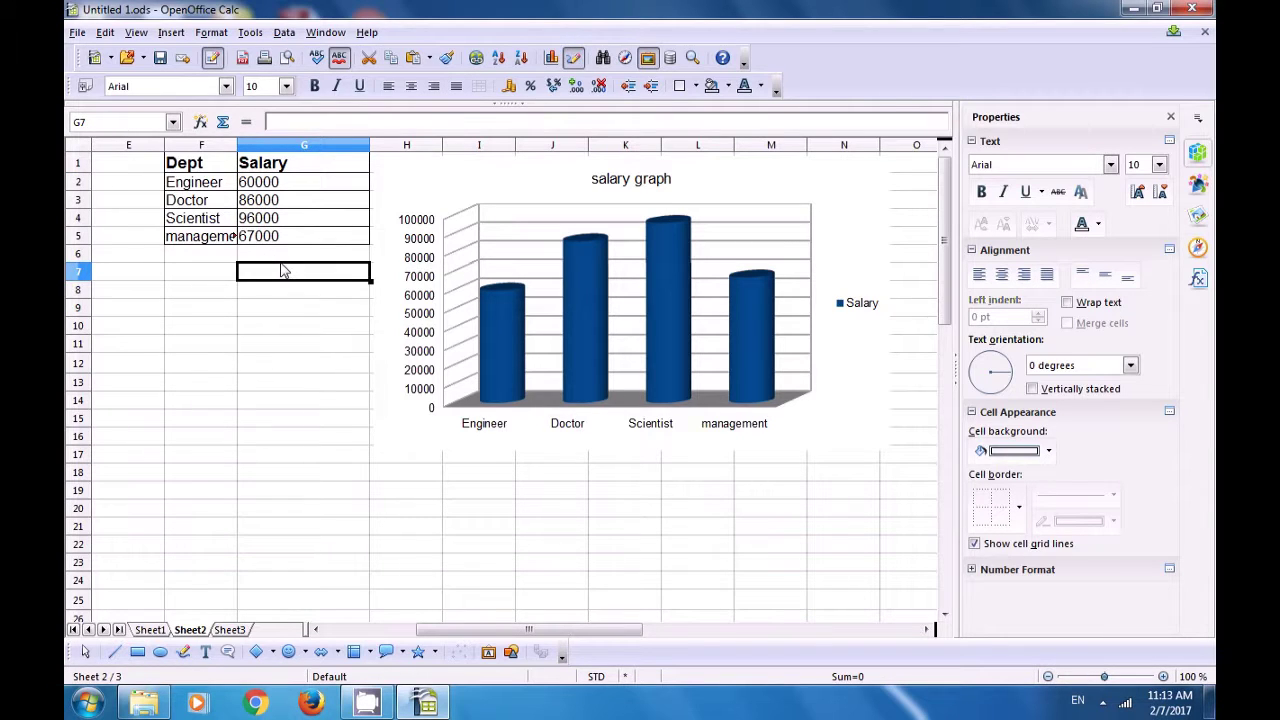
pyautogui.click(270, 188)
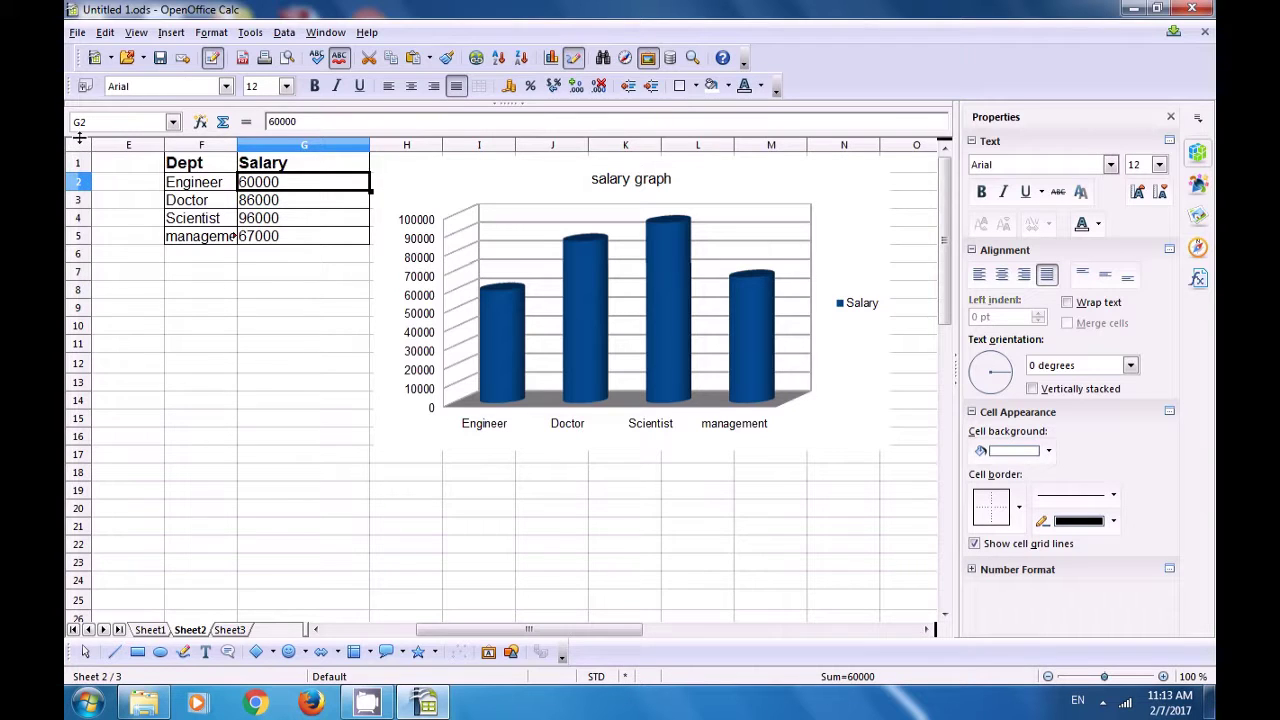
pyautogui.moveTo(83, 150); pyautogui.dragTo(84, 151)
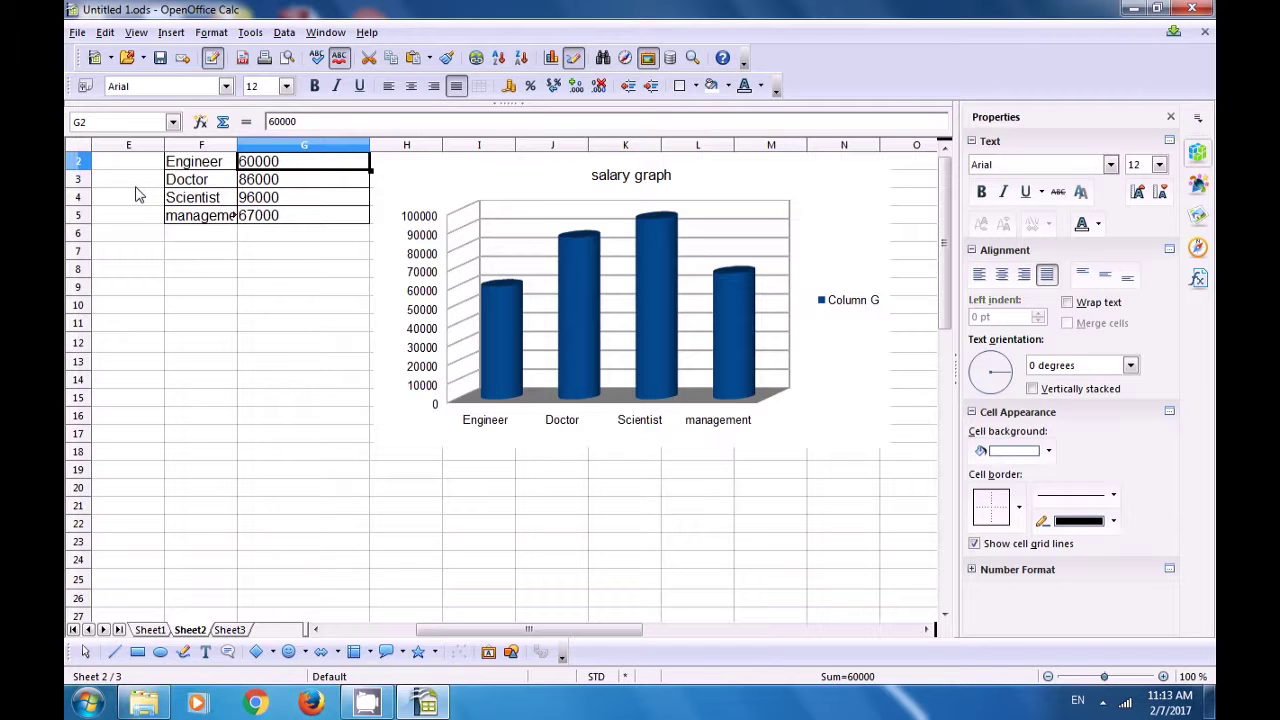
pyautogui.hotkey('ctrl', 'z')
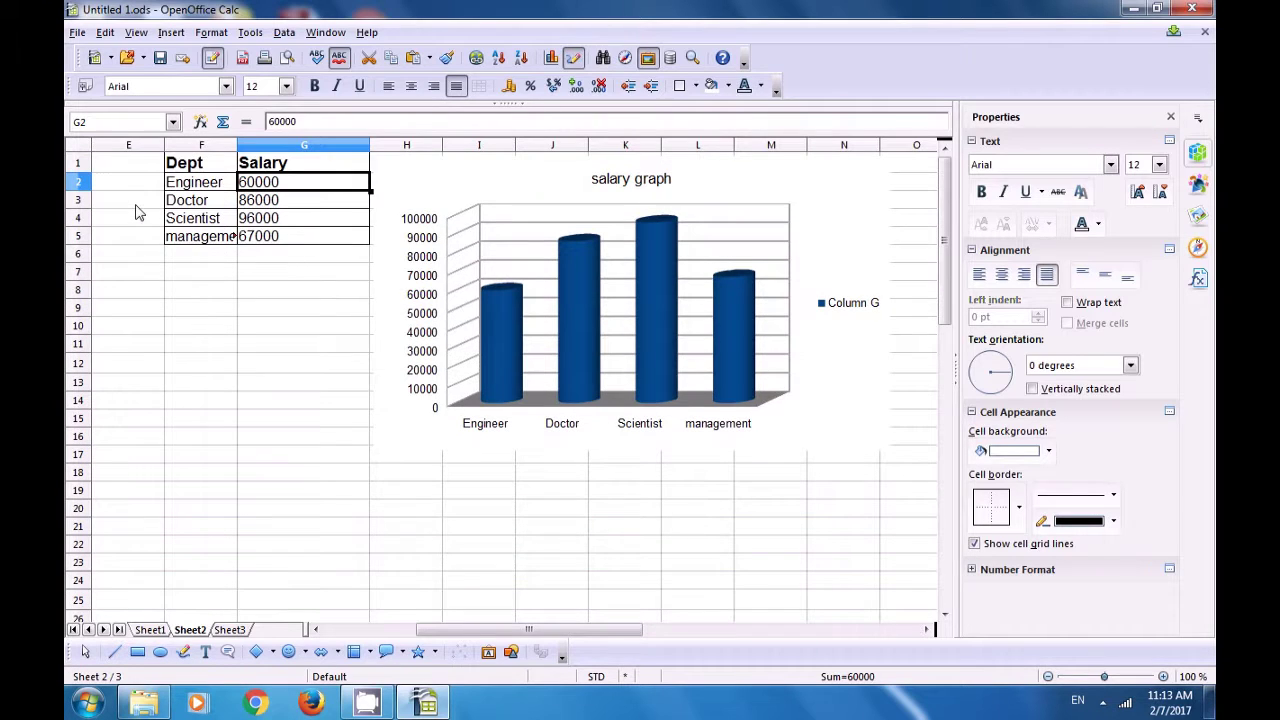
pyautogui.click(86, 180)
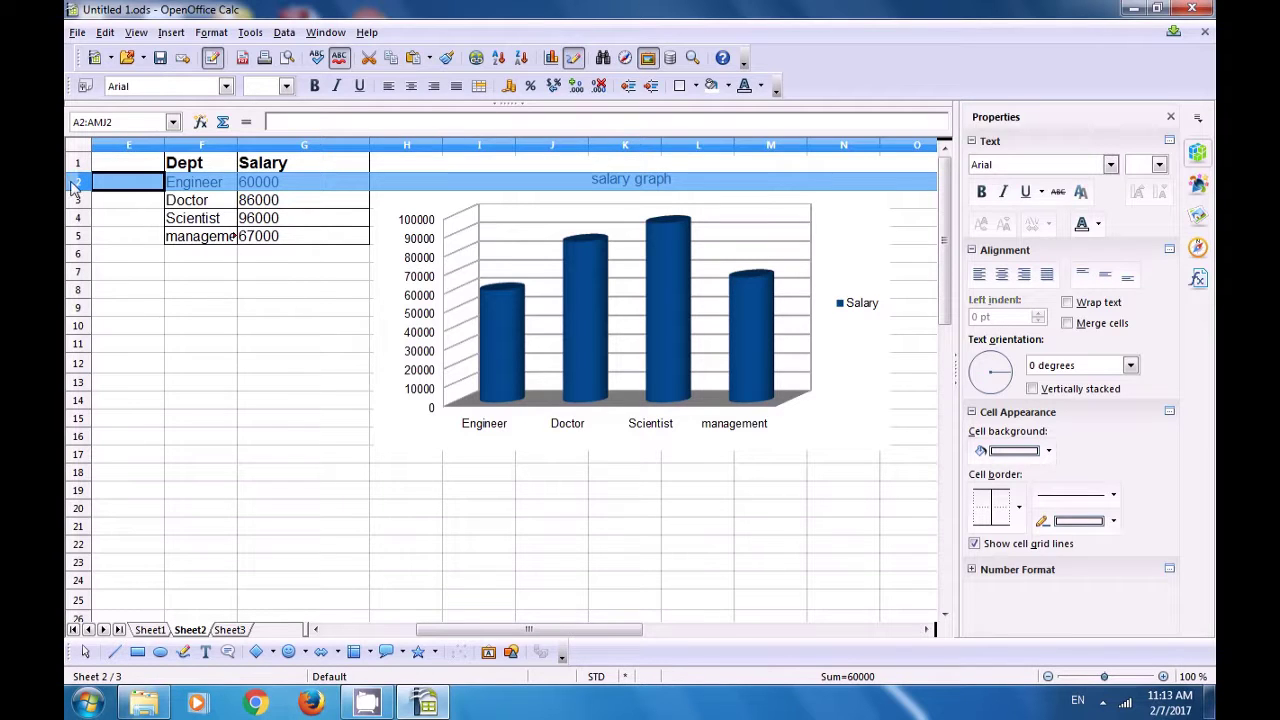
# Enter the sample text "a" in cell F8 below the department table.
pyautogui.click(227, 293)
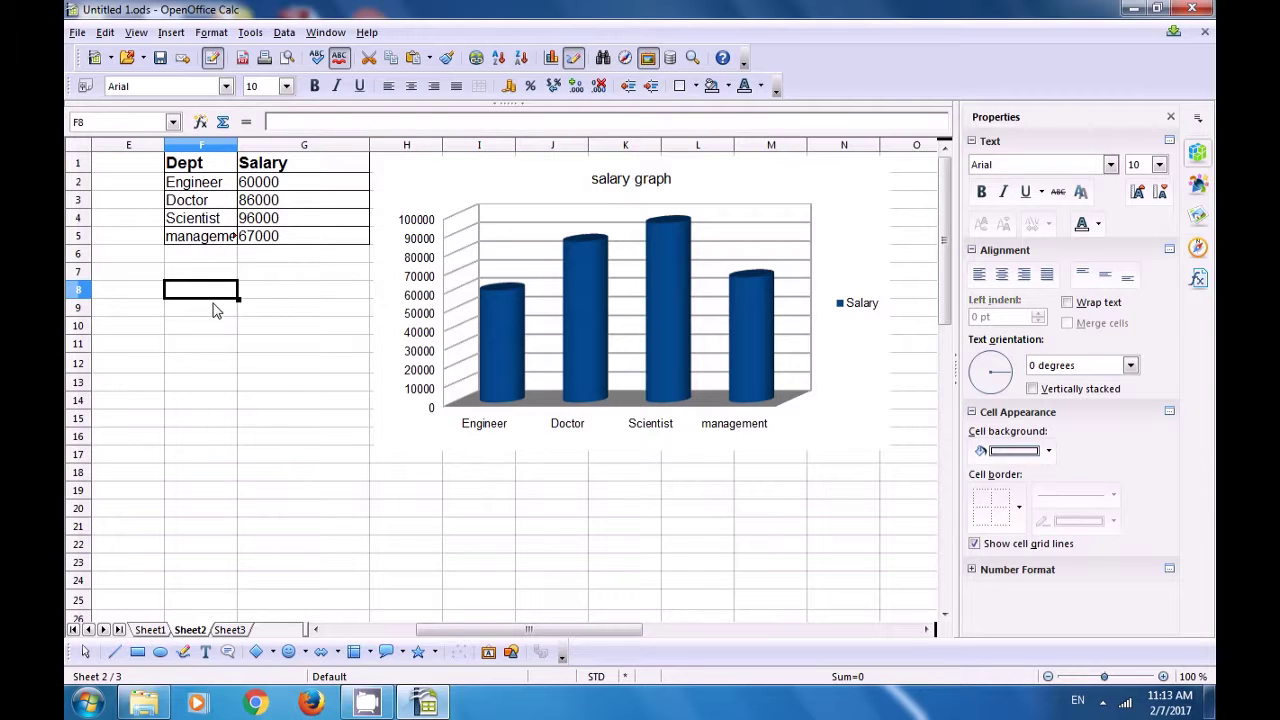
pyautogui.write('a')
pyautogui.press('Return')
# Set the font size of the letter in cell F8 to 8.
pyautogui.click(197, 294)
pyautogui.hotkey('ctrl', 'a')
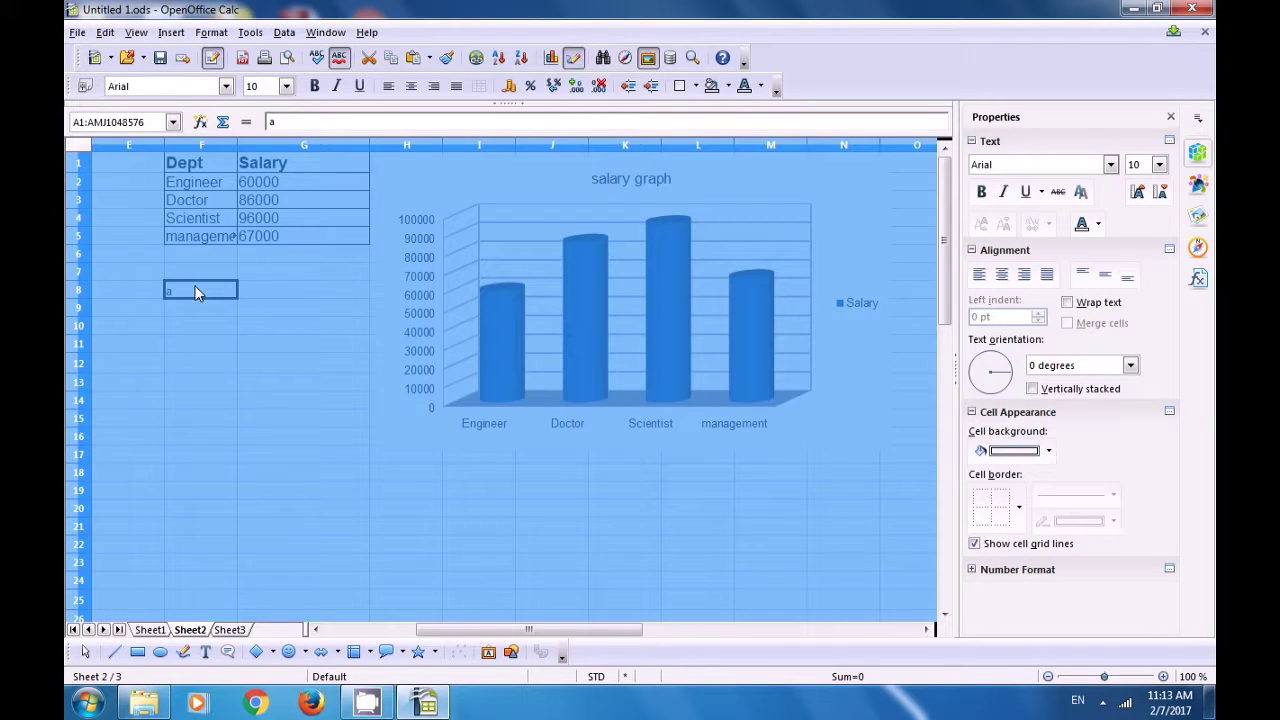
pyautogui.click(196, 289)
pyautogui.doubleClick(196, 287)
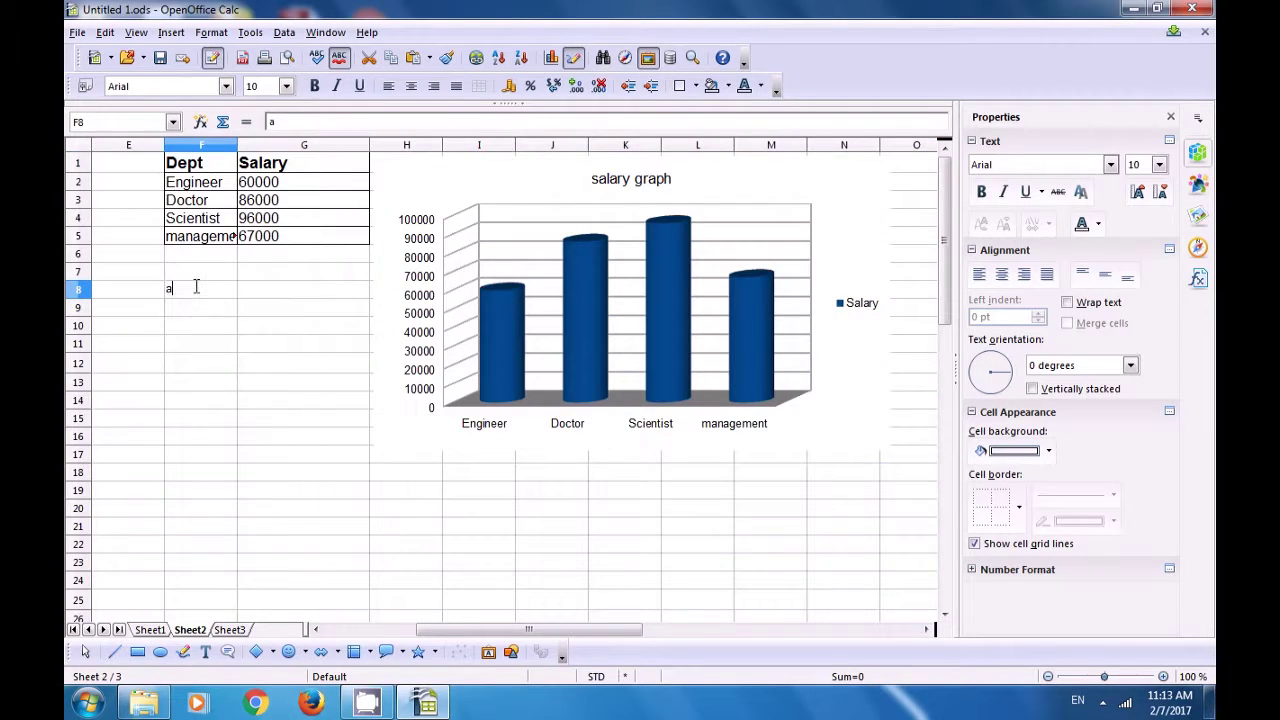
pyautogui.click(286, 86)
pyautogui.click(273, 130)
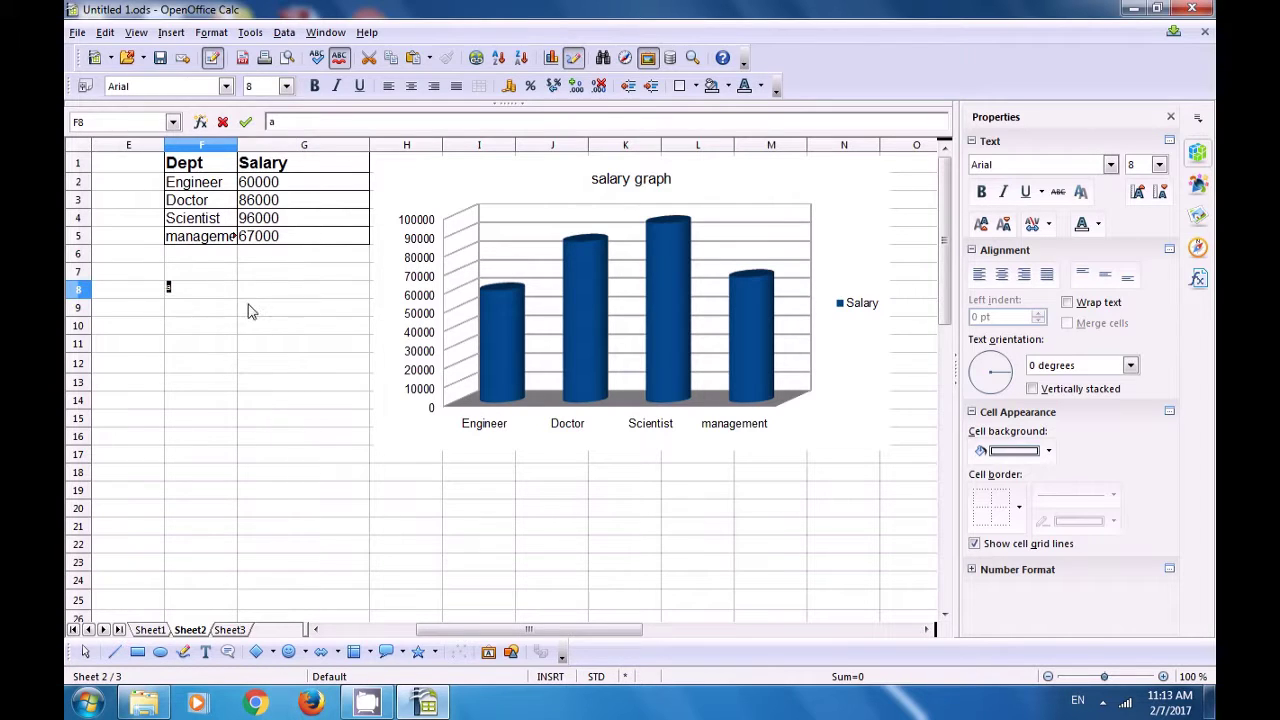
pyautogui.click(251, 308)
# Set the vertical alignment of cell F8 to Top.
pyautogui.click(196, 297)
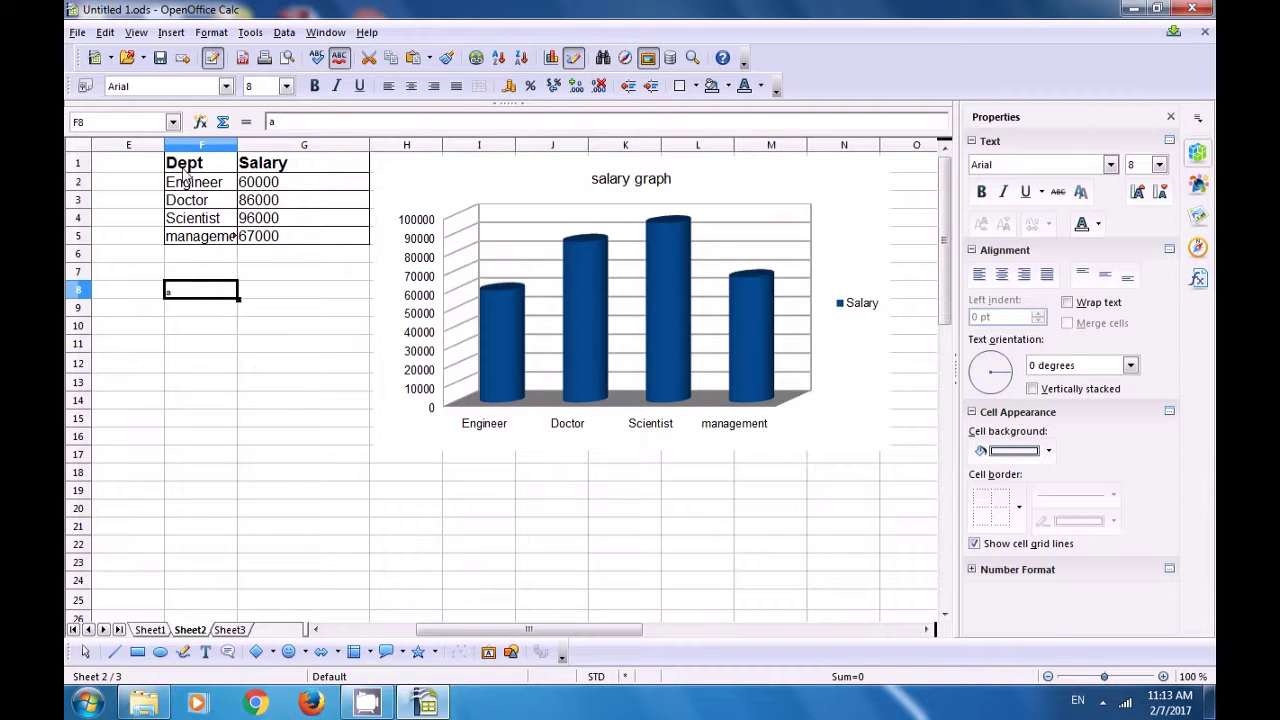
pyautogui.click(207, 35)
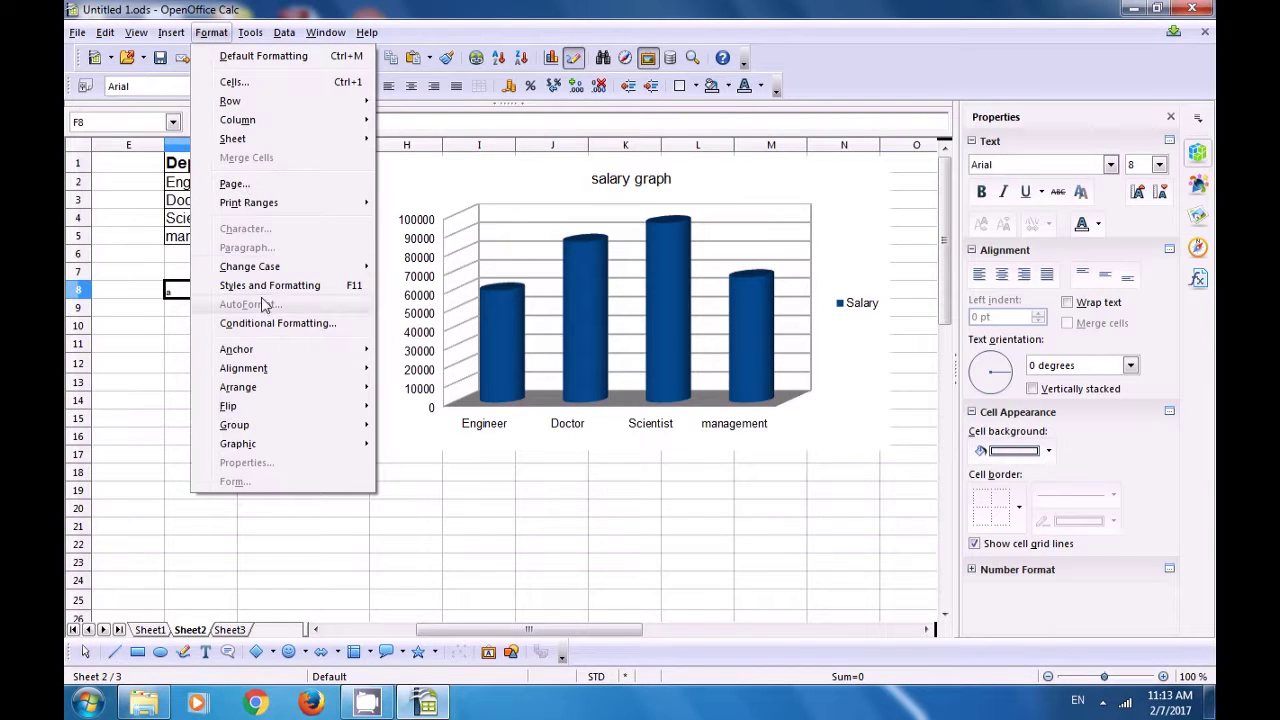
pyautogui.moveTo(276, 373)
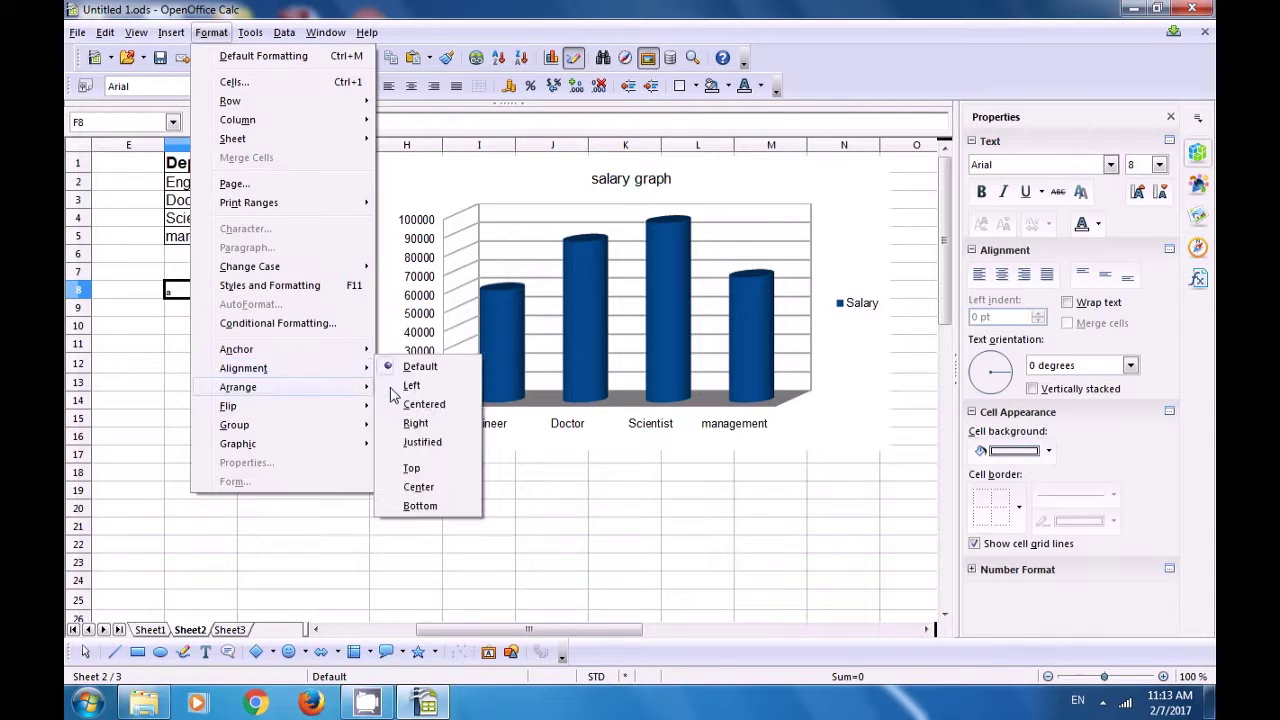
pyautogui.click(411, 470)
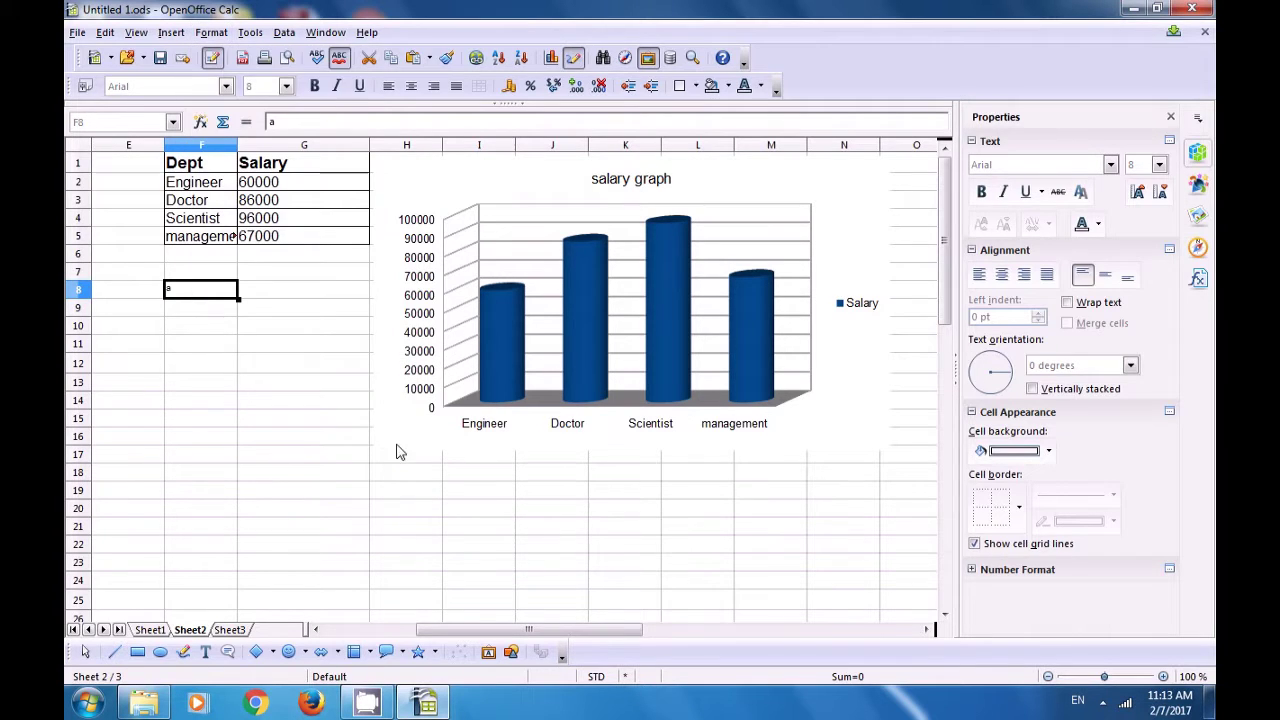
pyautogui.hotkey('ctrl', 's')
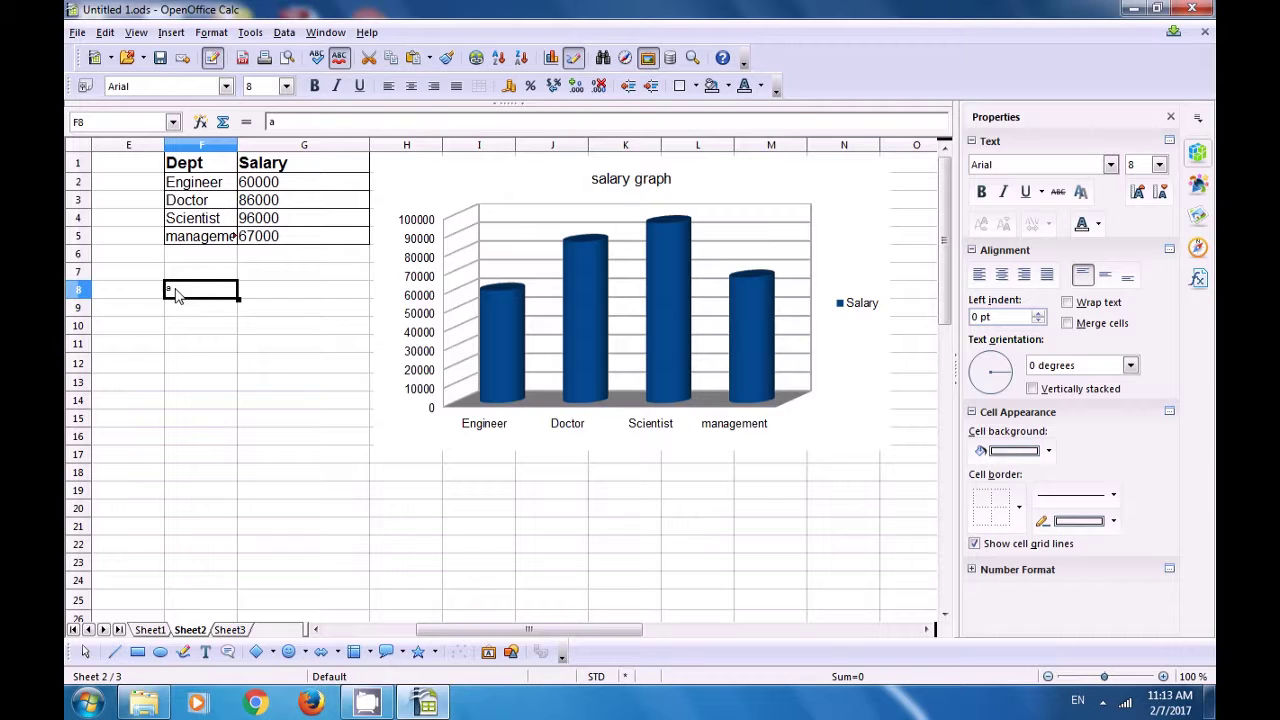
# Set the vertical alignment of cell F8 to Center.
pyautogui.click(211, 32)
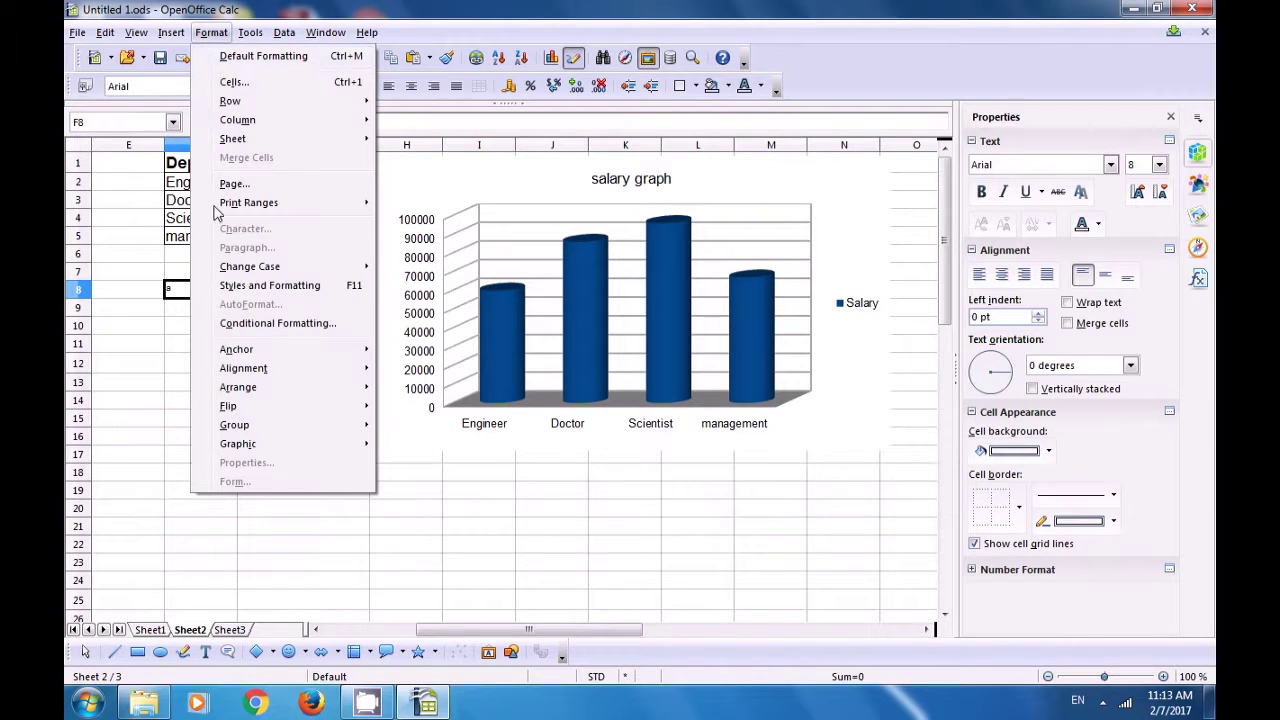
pyautogui.moveTo(250, 370)
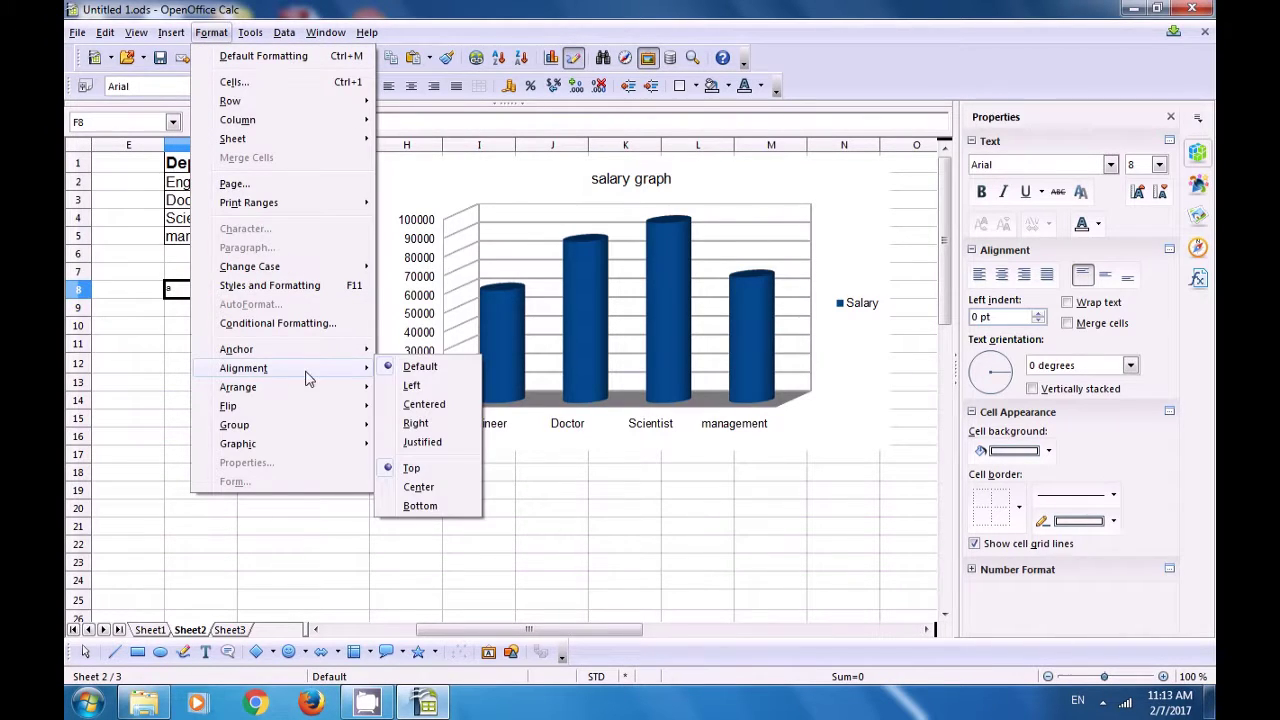
pyautogui.click(409, 489)
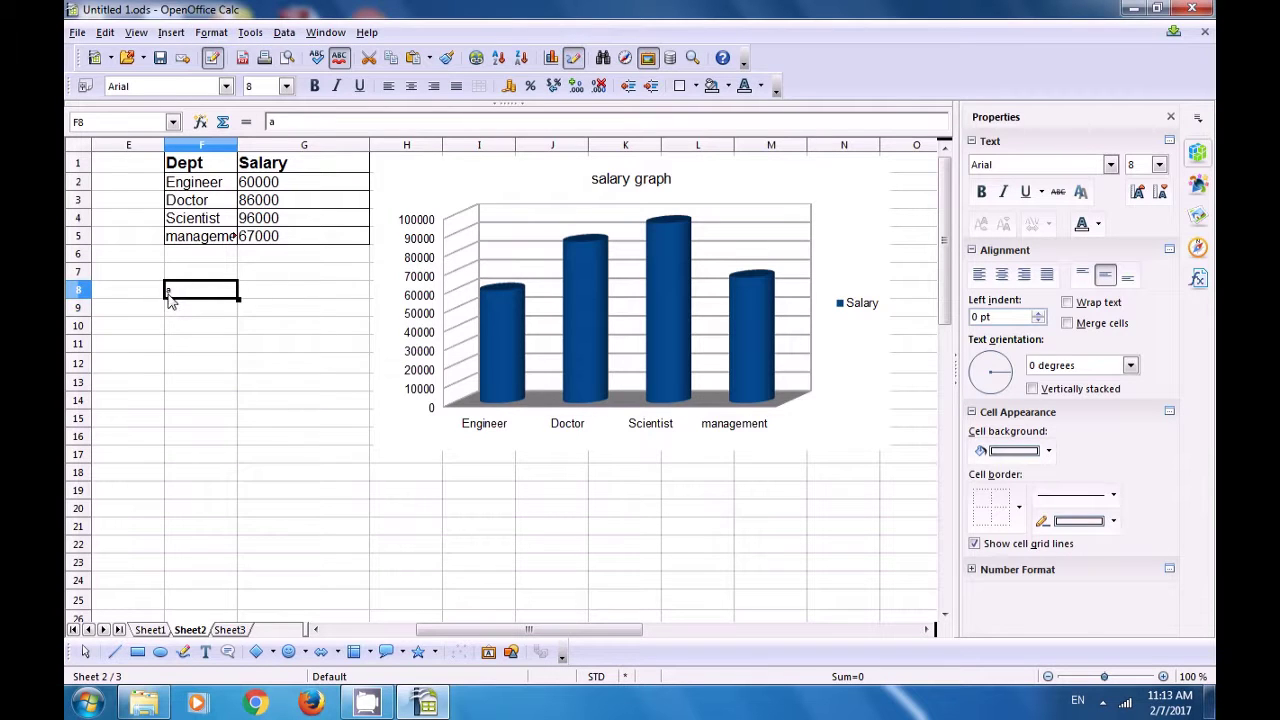
# Set the vertical alignment of cell F8 to Bottom and deselect the cell.
pyautogui.click(212, 33)
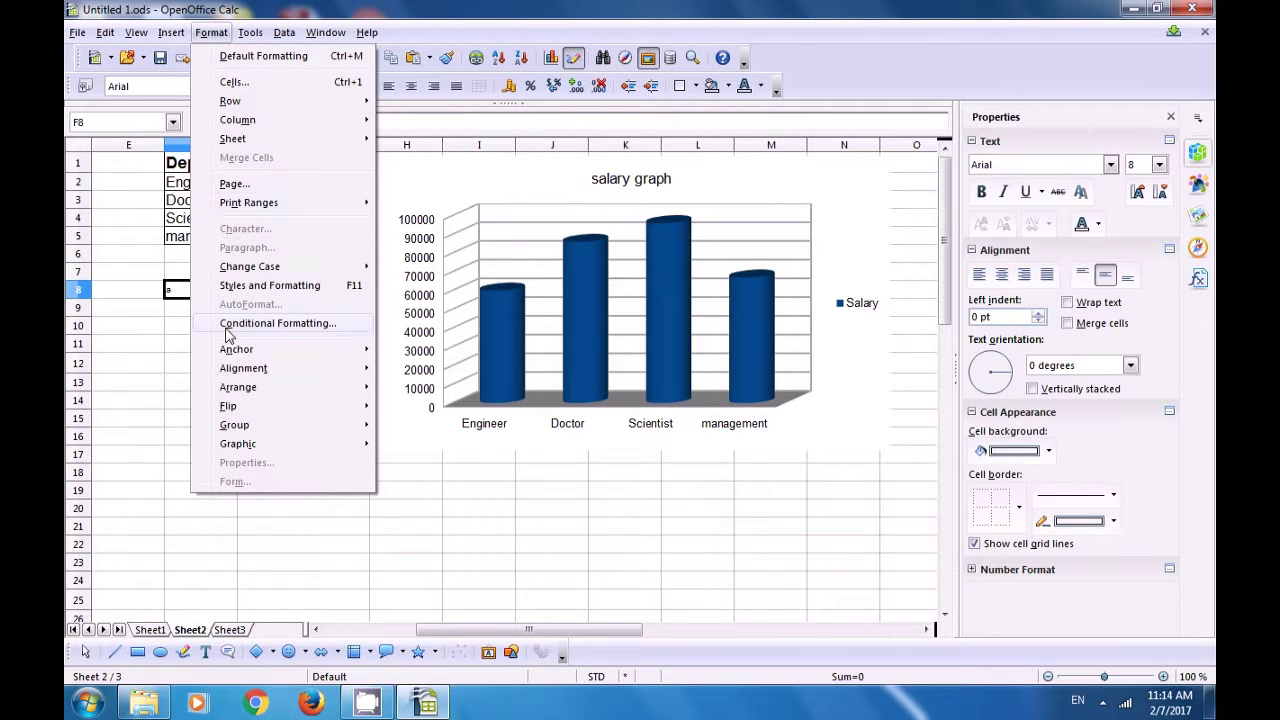
pyautogui.moveTo(236, 370)
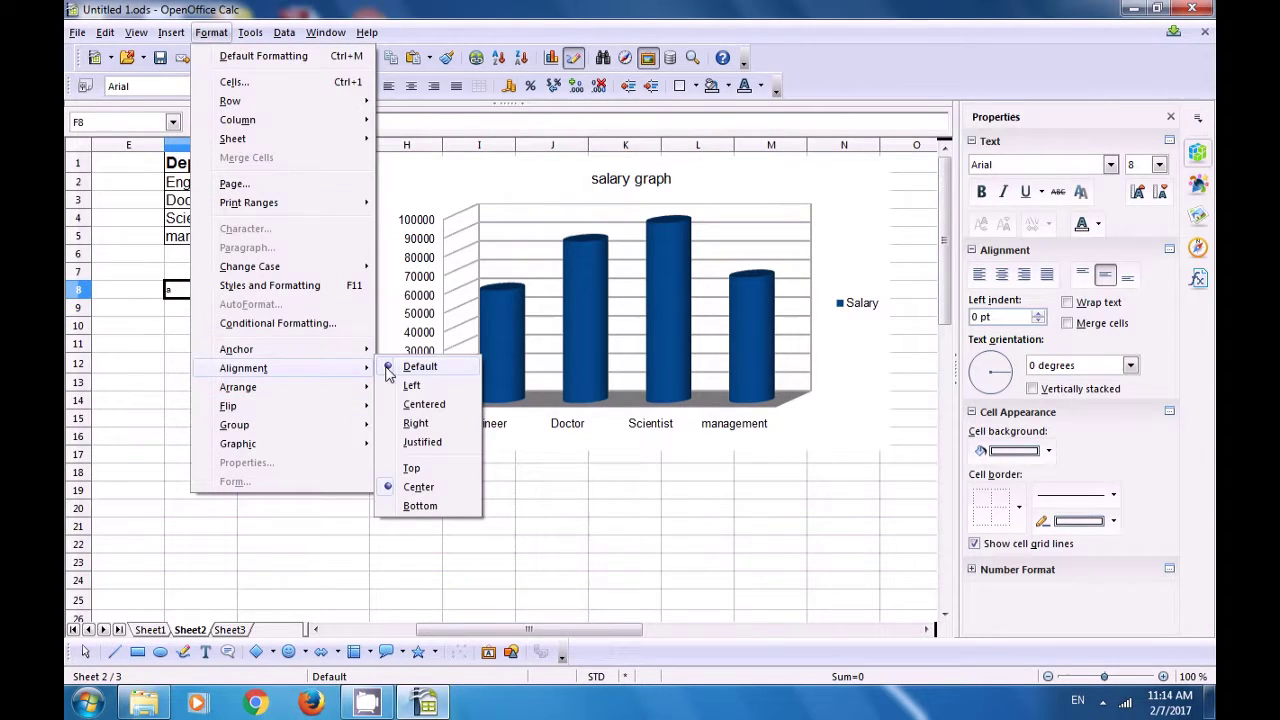
pyautogui.click(408, 507)
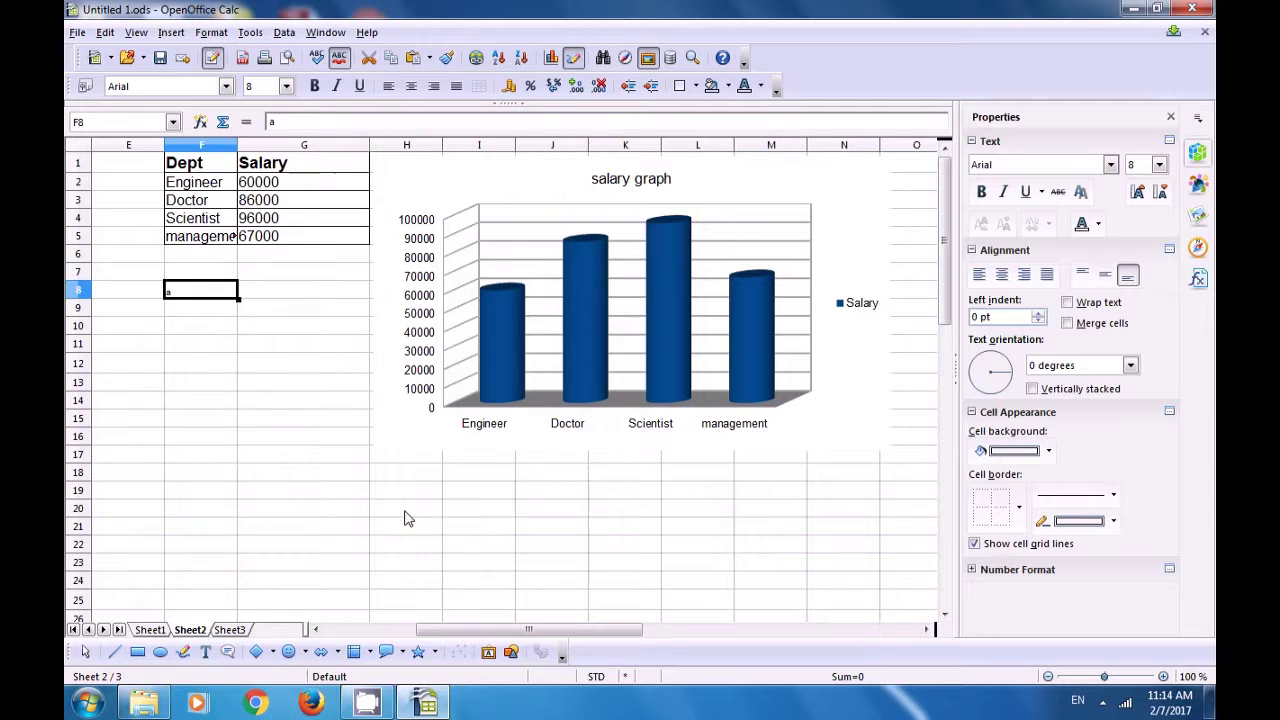
pyautogui.keyDown('shift'); pyautogui.click(180, 306); pyautogui.keyUp('shift')
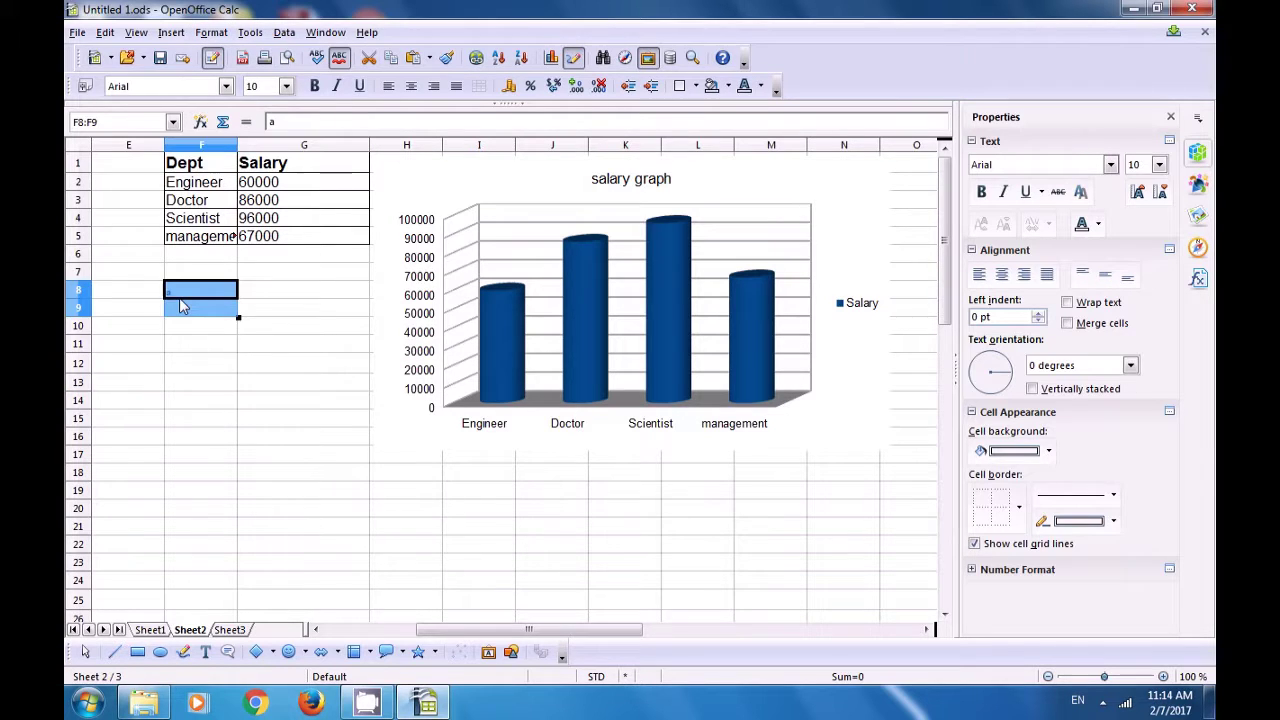
pyautogui.click(177, 360)
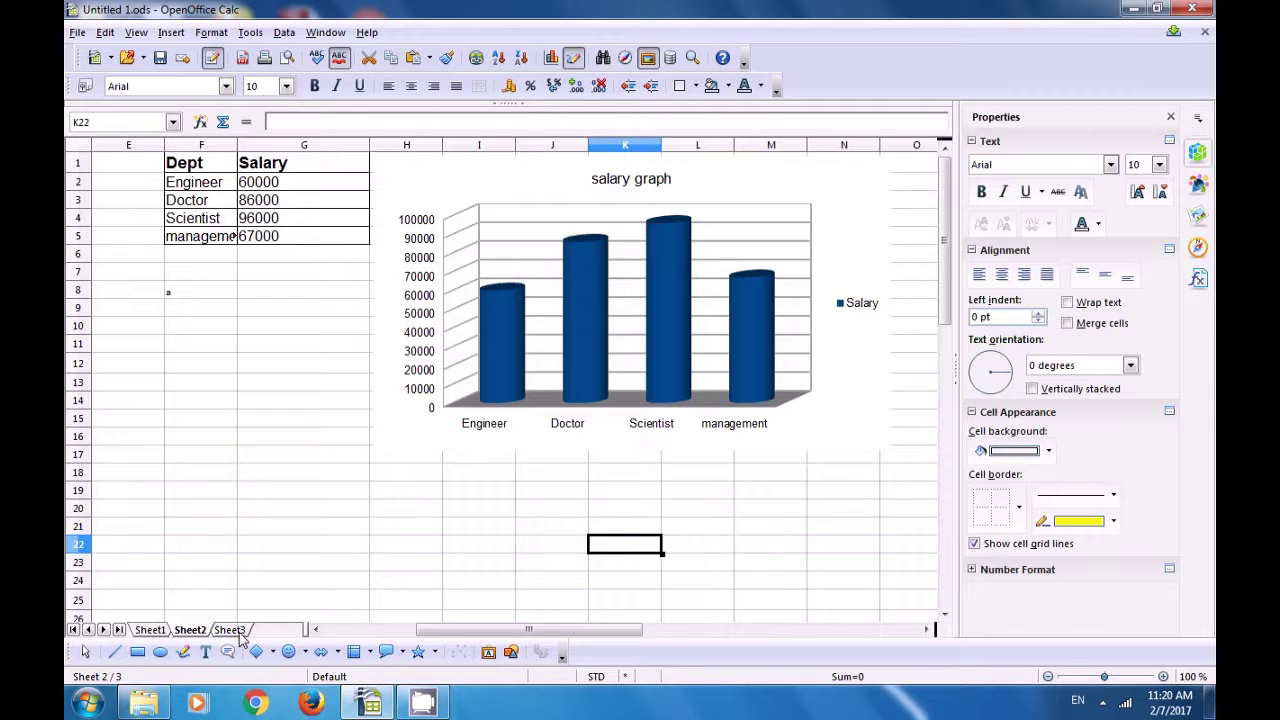
# Arrange the desert landscape picture on Sheet1 to the background, behind the cells.
pyautogui.click(147, 630)
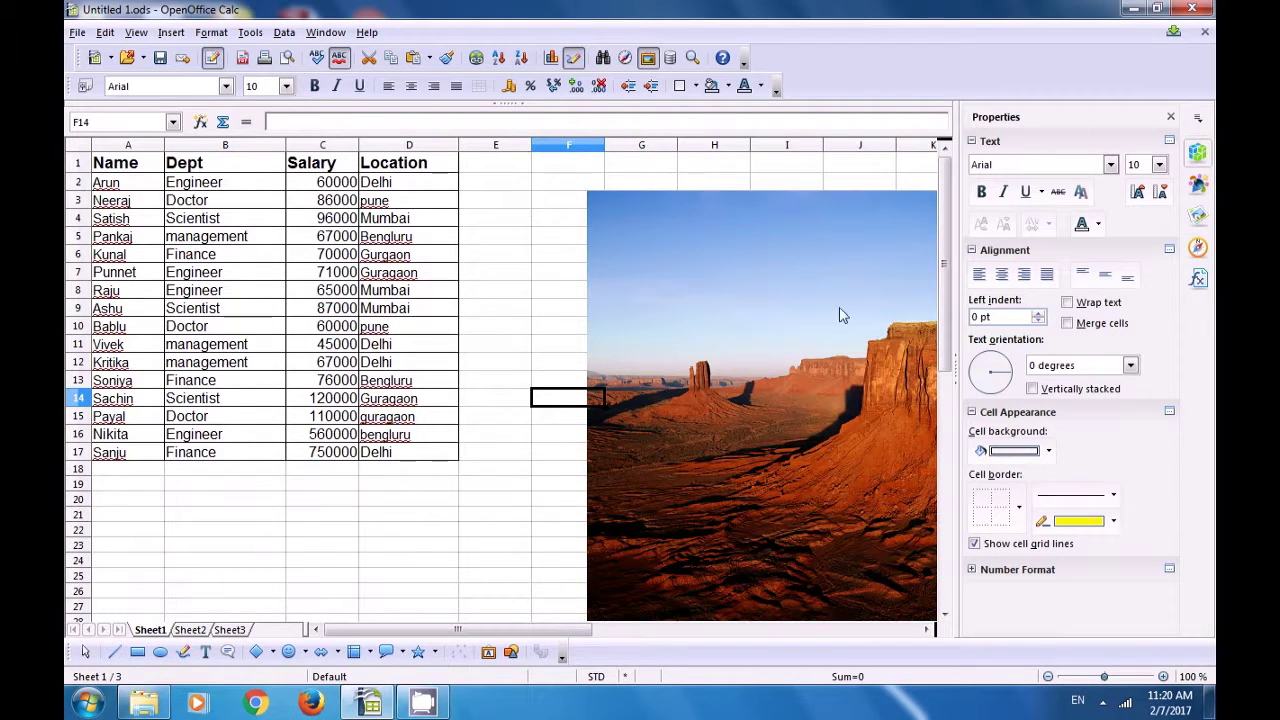
pyautogui.moveTo(588, 632); pyautogui.dragTo(665, 648)
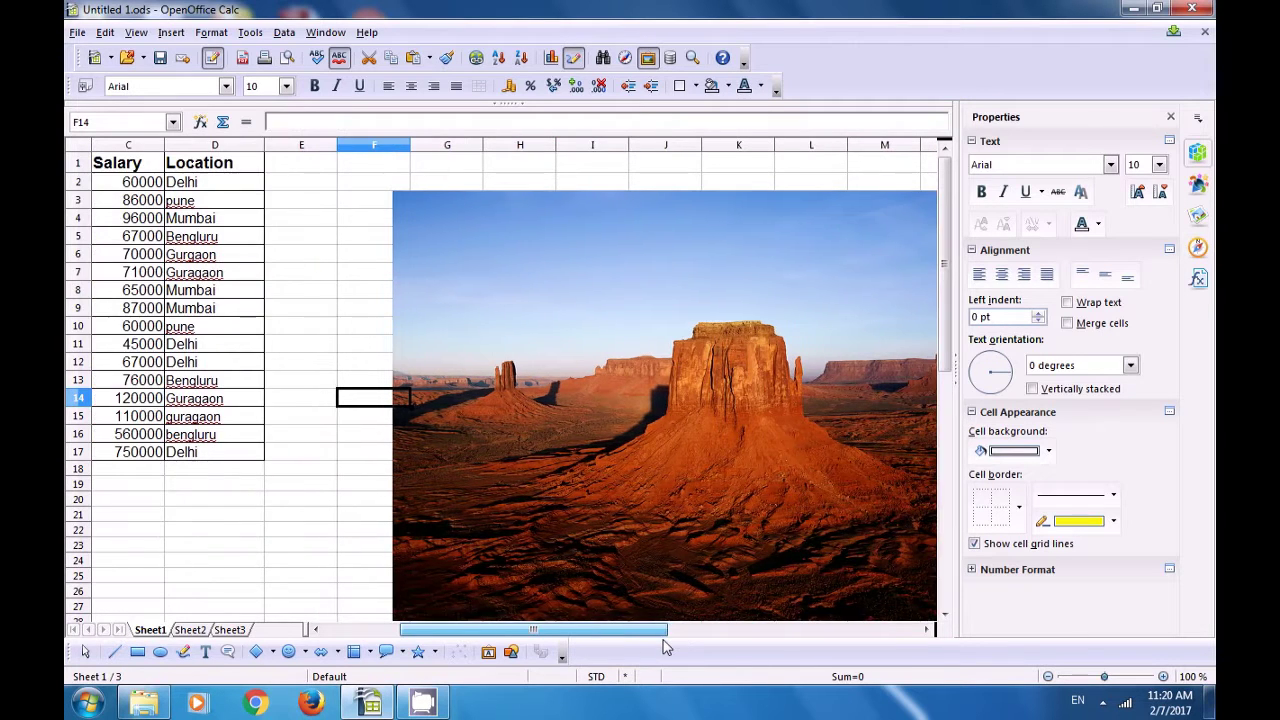
pyautogui.click(614, 427)
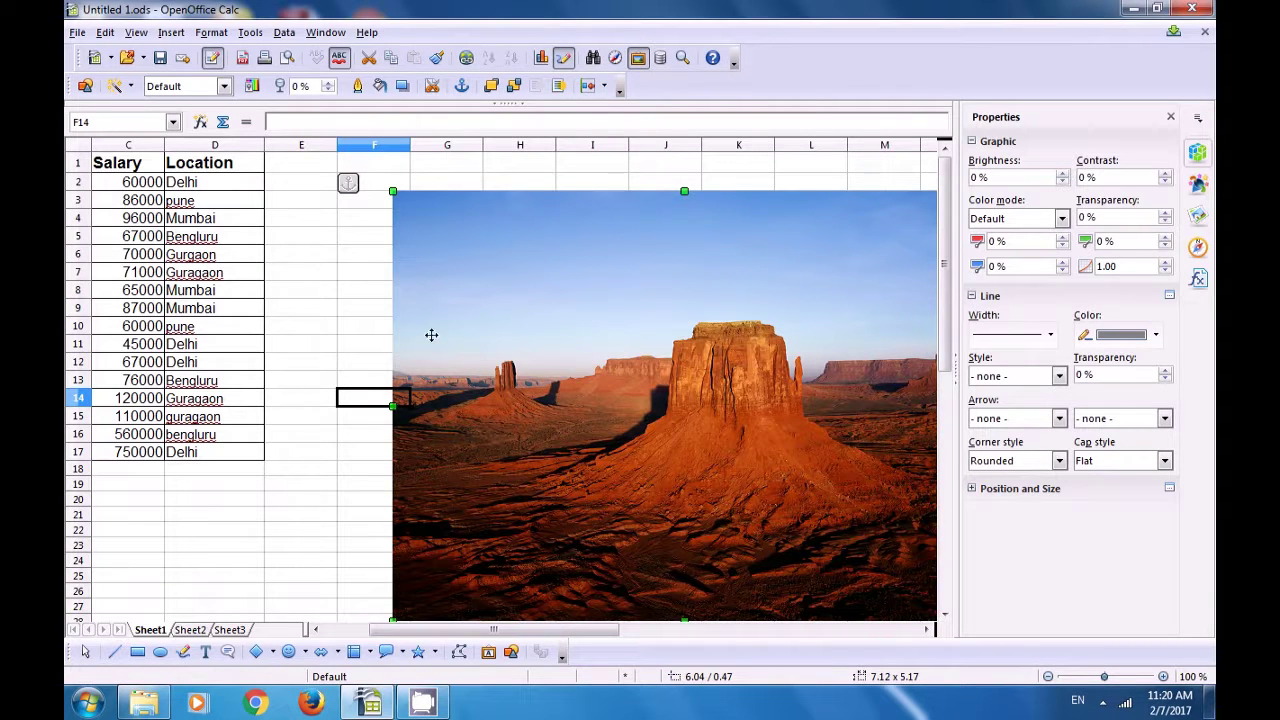
pyautogui.click(211, 32)
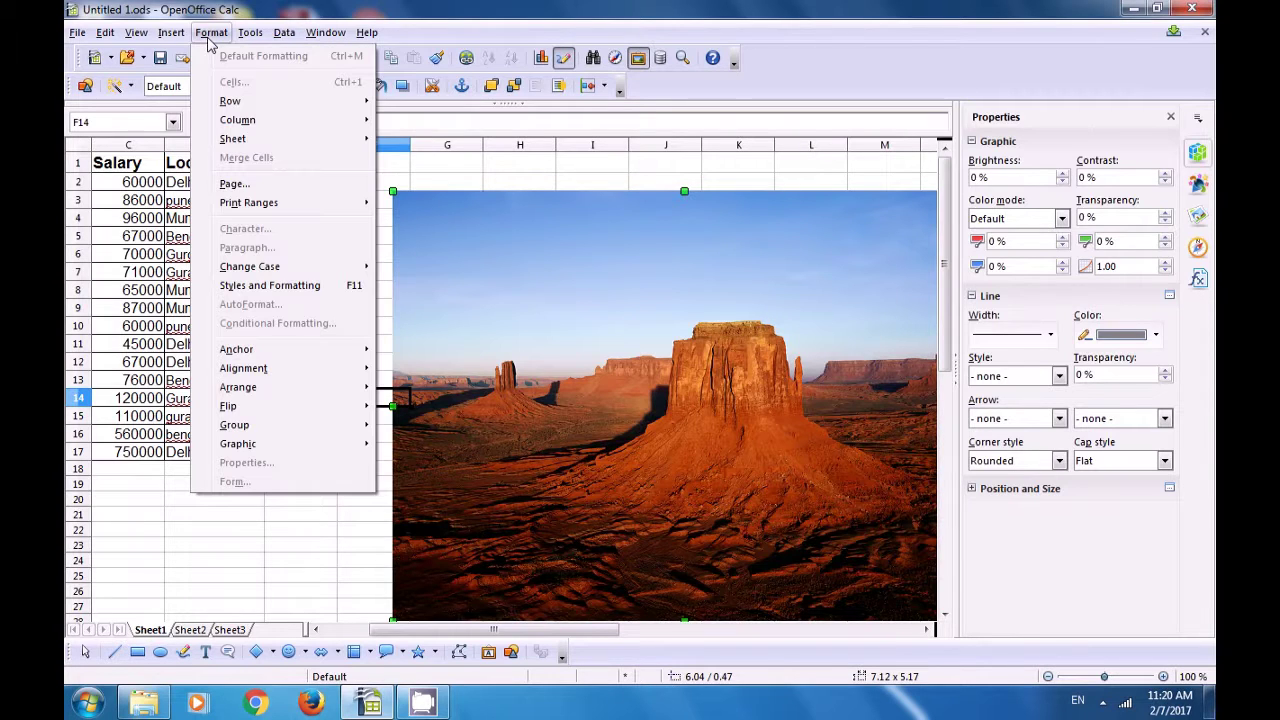
pyautogui.moveTo(249, 391)
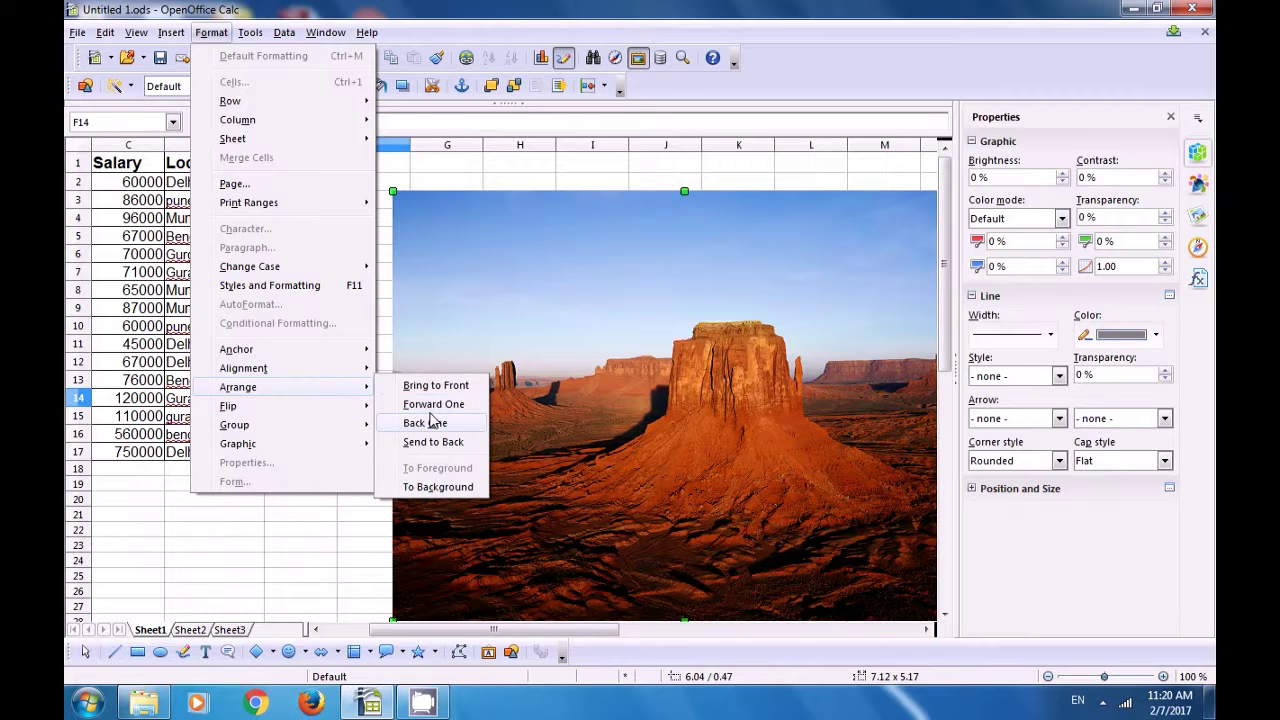
pyautogui.click(426, 488)
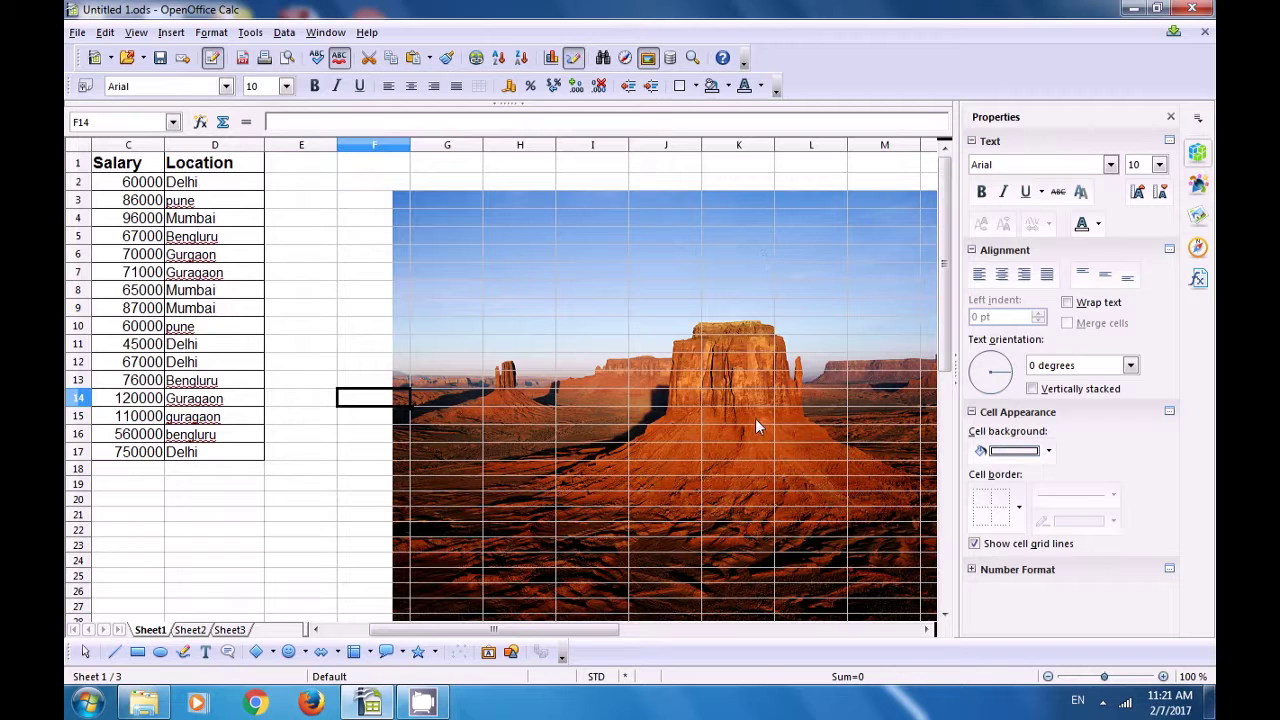
# Enter the test text "sd" in cell H4 and "ds" in cell H8, over the background picture.
pyautogui.moveTo(531, 629); pyautogui.dragTo(623, 629)
pyautogui.click(273, 222)
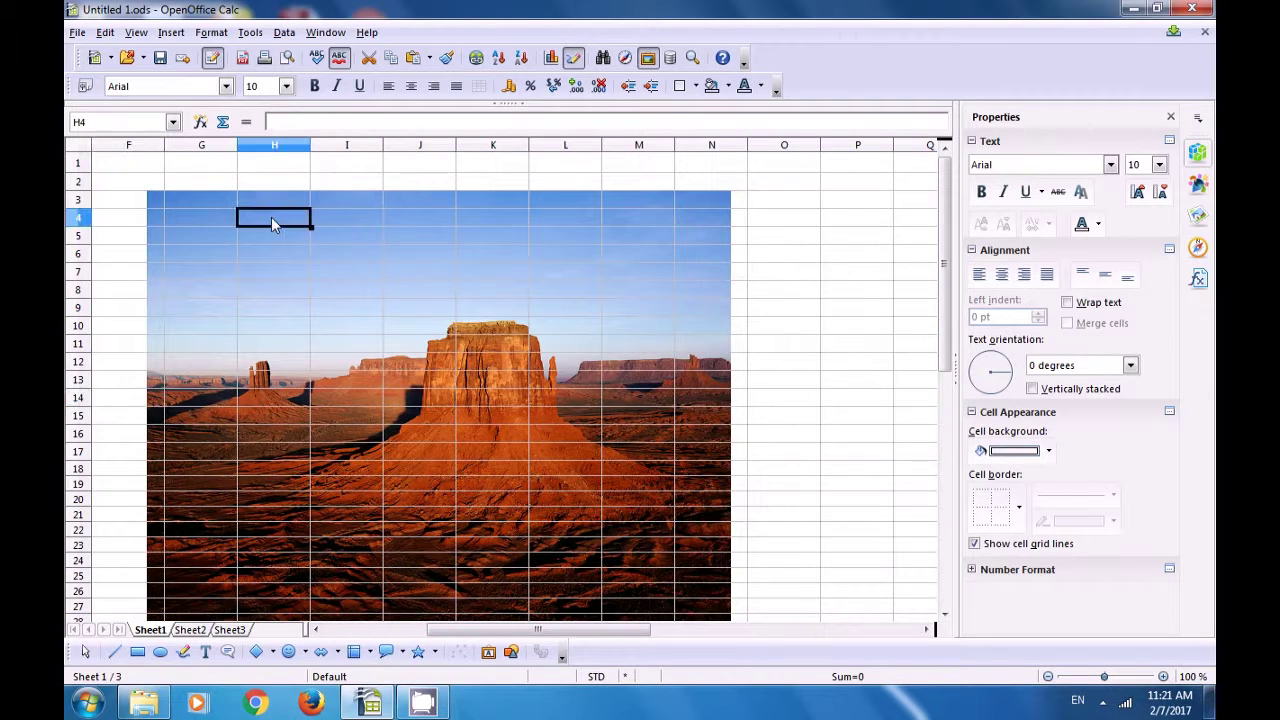
pyautogui.write('sd')
pyautogui.click(304, 291)
pyautogui.write('ds')
pyautogui.click(332, 258)
pyautogui.click(317, 214)
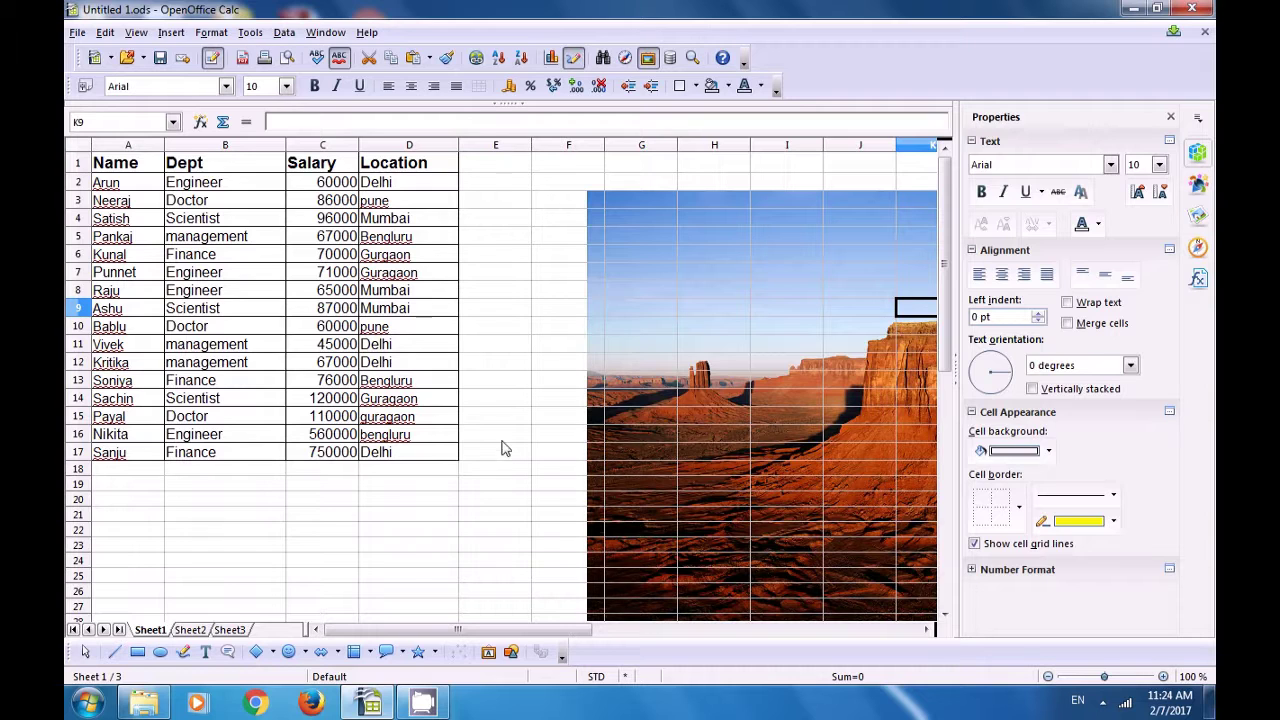
# Draw a right triangle about 1.23 × 0.94 inches on Sheet2, below the table around rows 16 to 20.
pyautogui.click(201, 630)
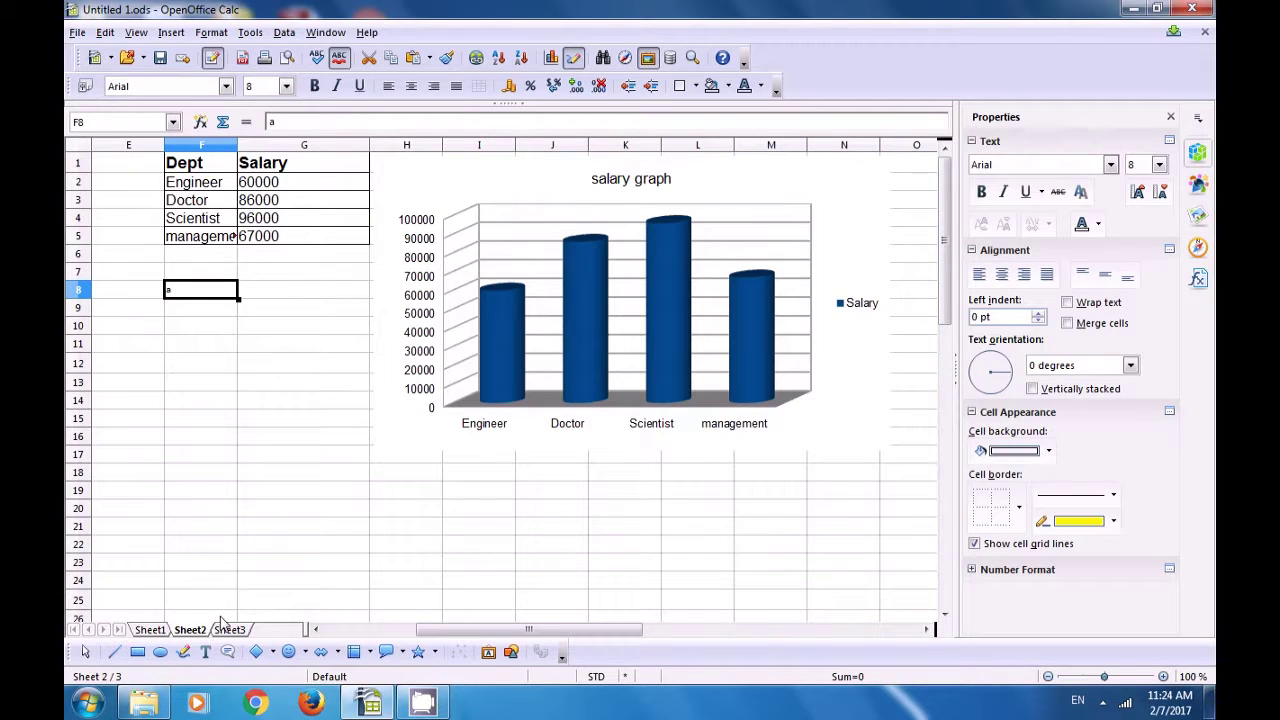
pyautogui.click(271, 653)
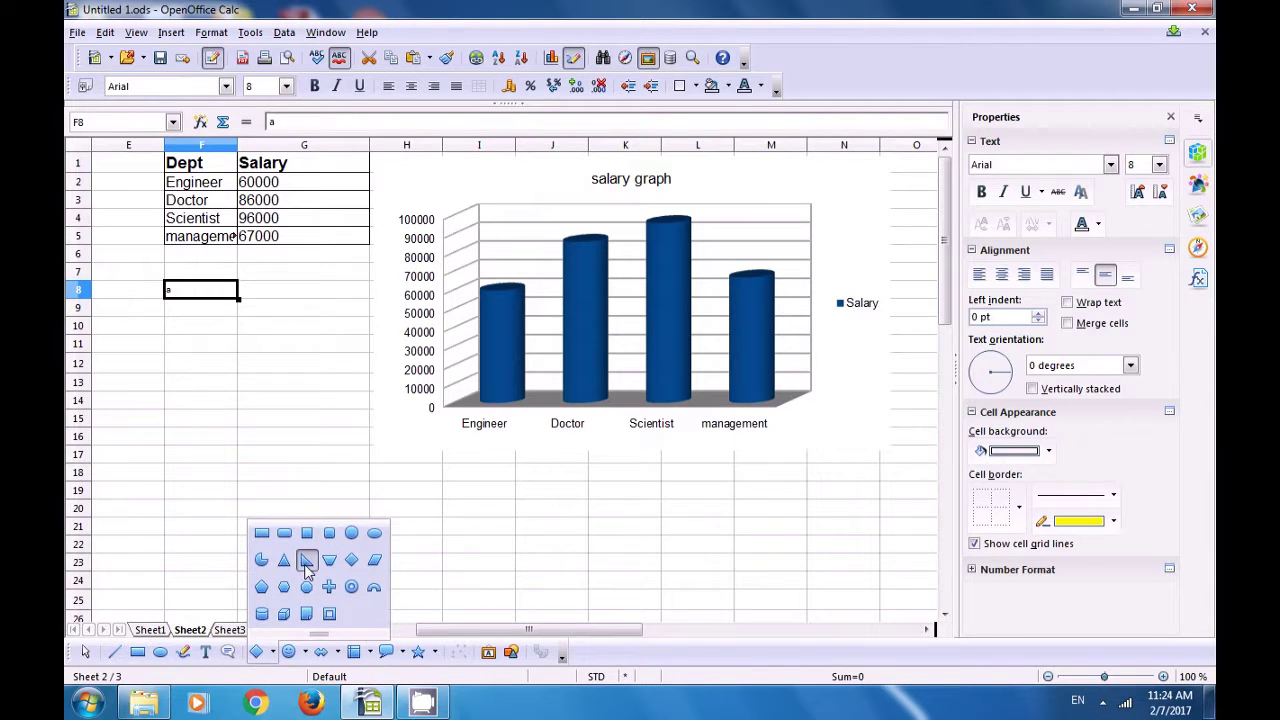
pyautogui.click(298, 560)
pyautogui.moveTo(152, 436); pyautogui.dragTo(254, 514)
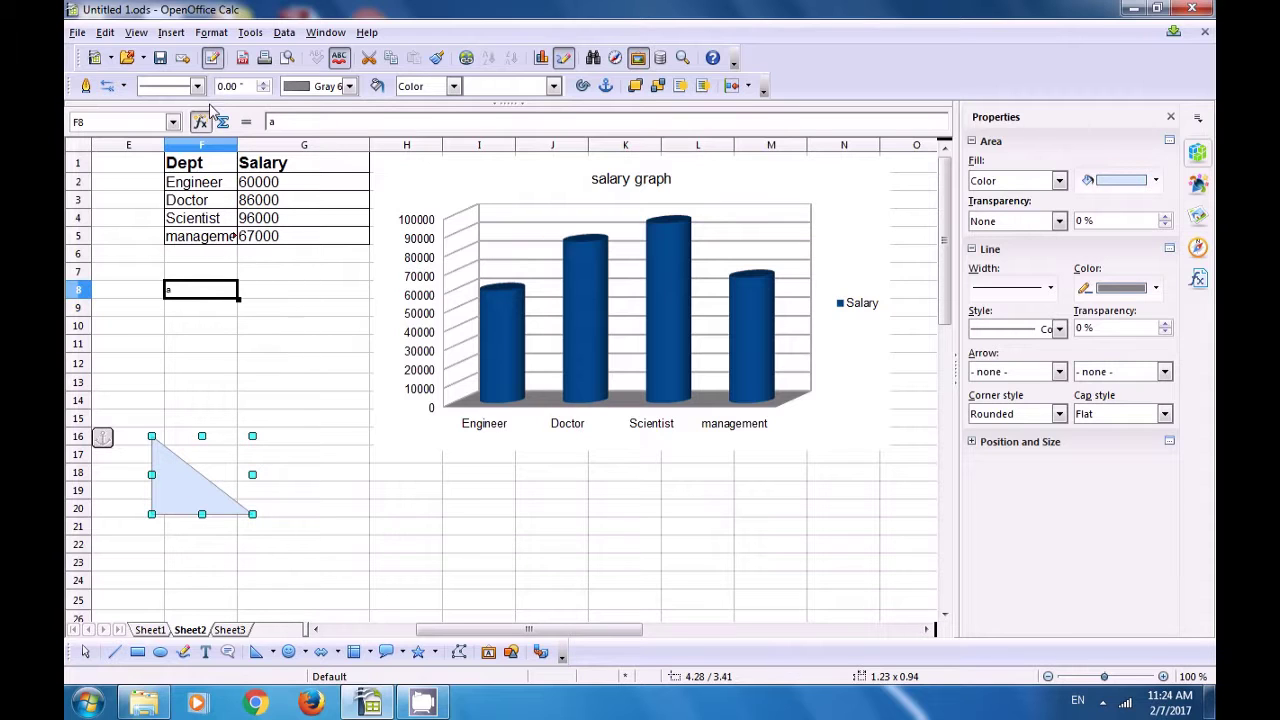
# Flip the right triangle on Sheet2 vertically, flip it horizontally as well, and deselect it.
pyautogui.click(212, 34)
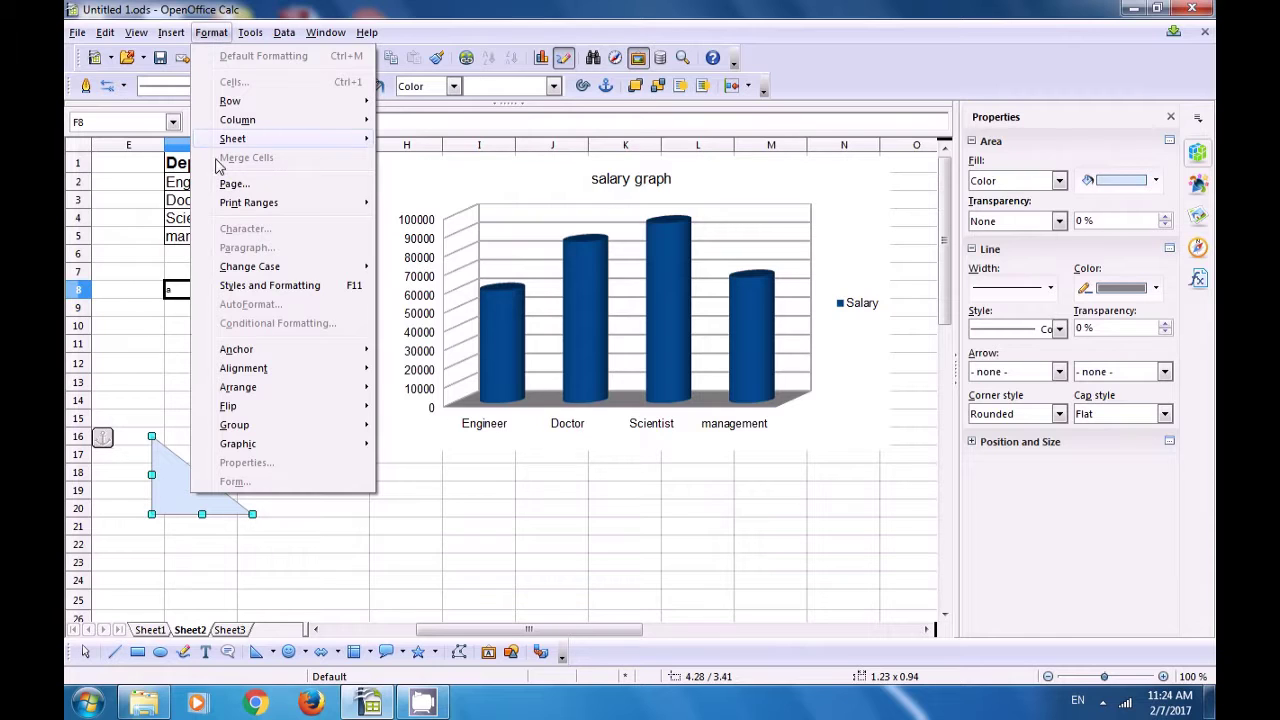
pyautogui.moveTo(246, 403)
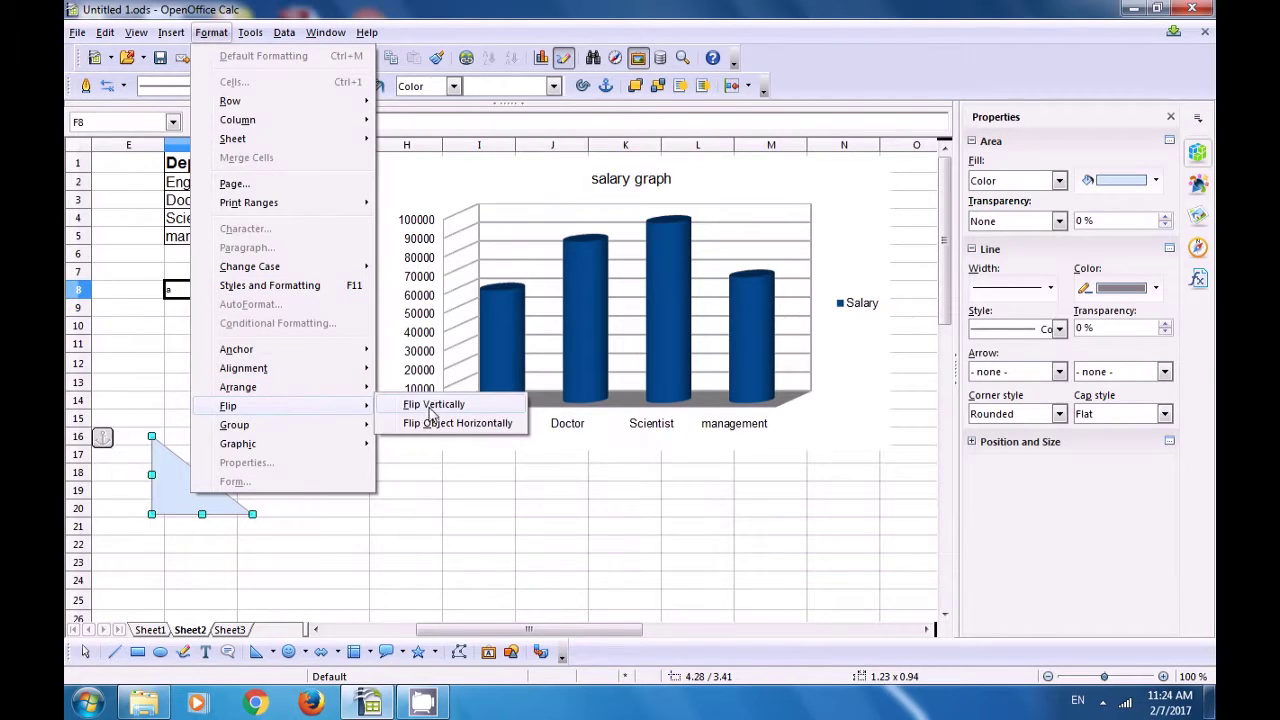
pyautogui.click(430, 405)
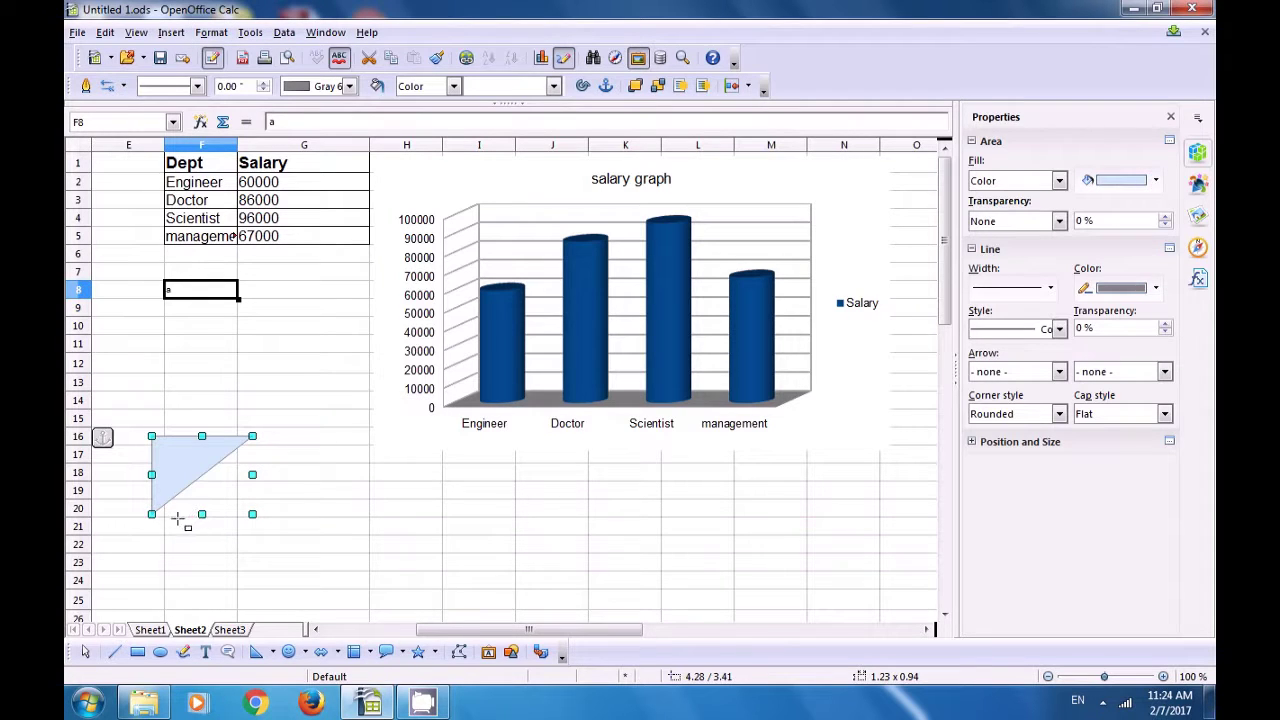
pyautogui.click(211, 32)
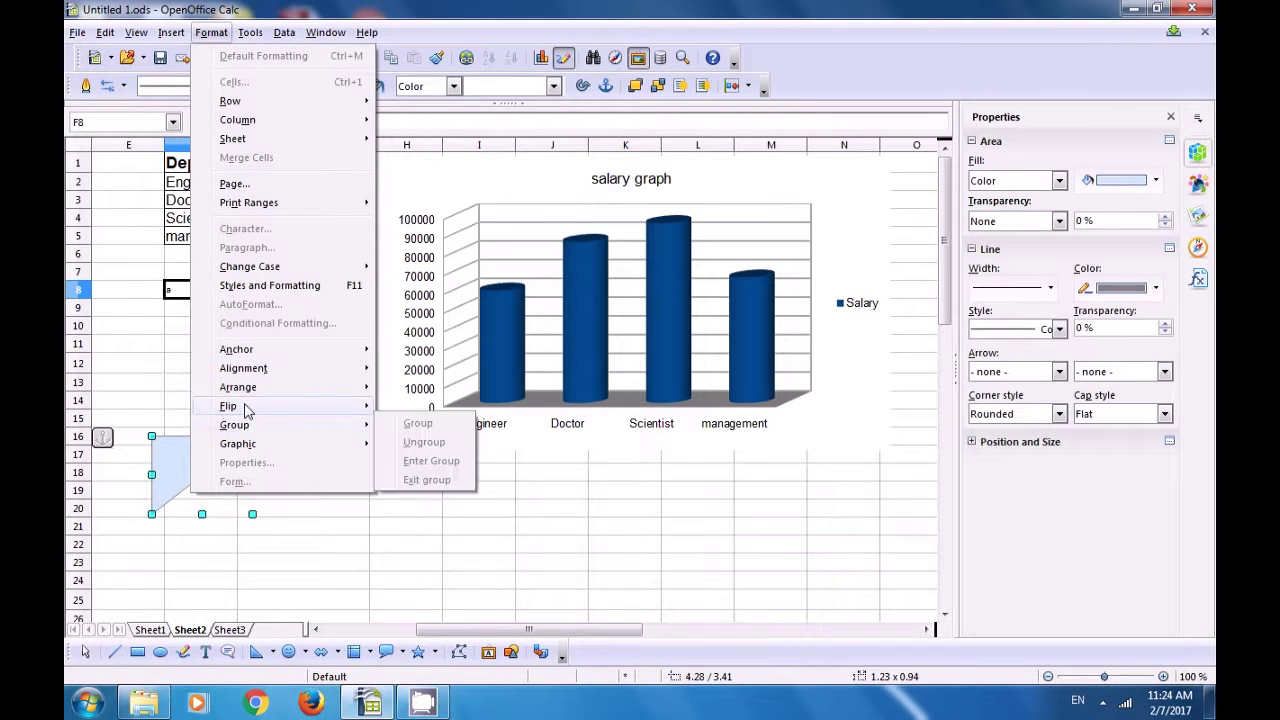
pyautogui.moveTo(250, 409)
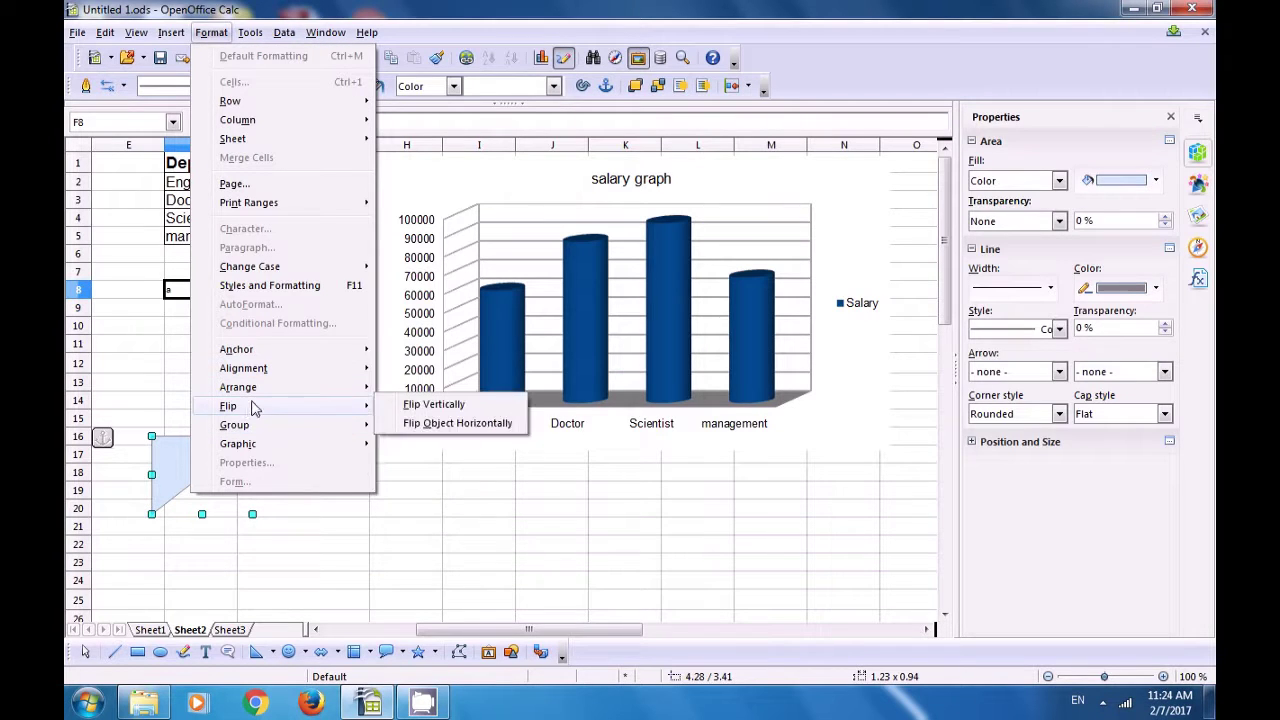
pyautogui.click(428, 426)
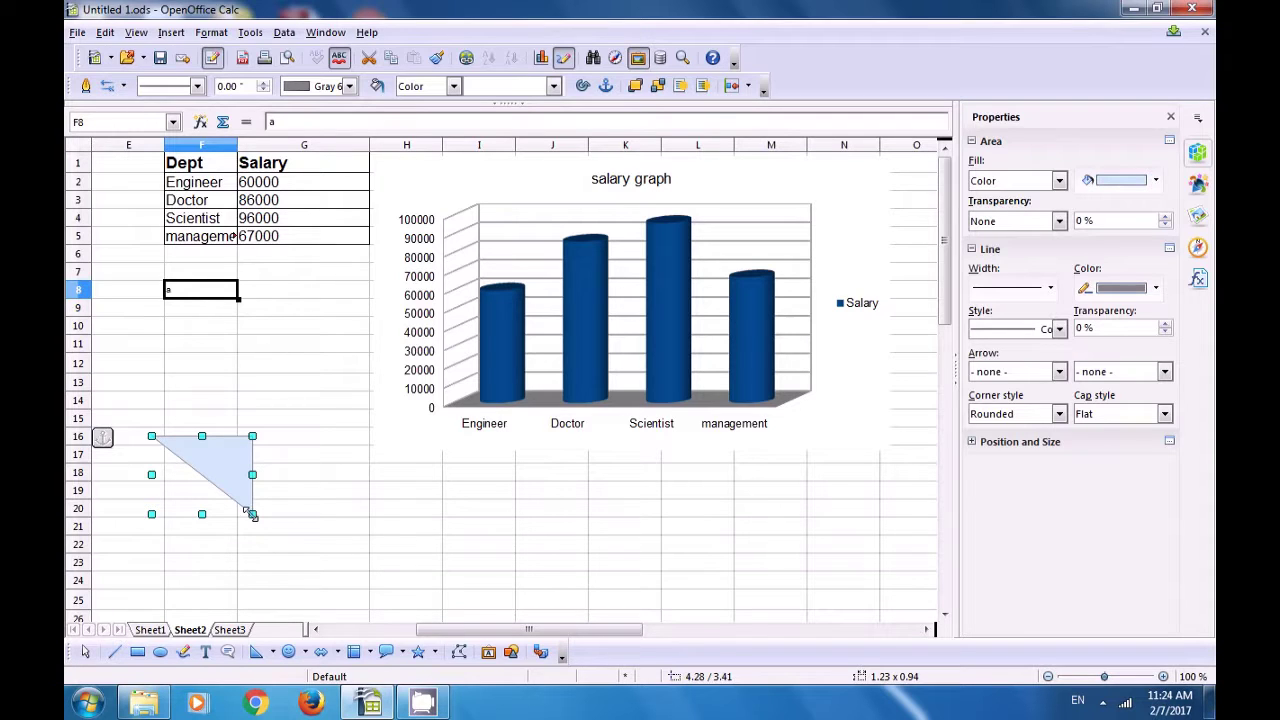
pyautogui.click(380, 484)
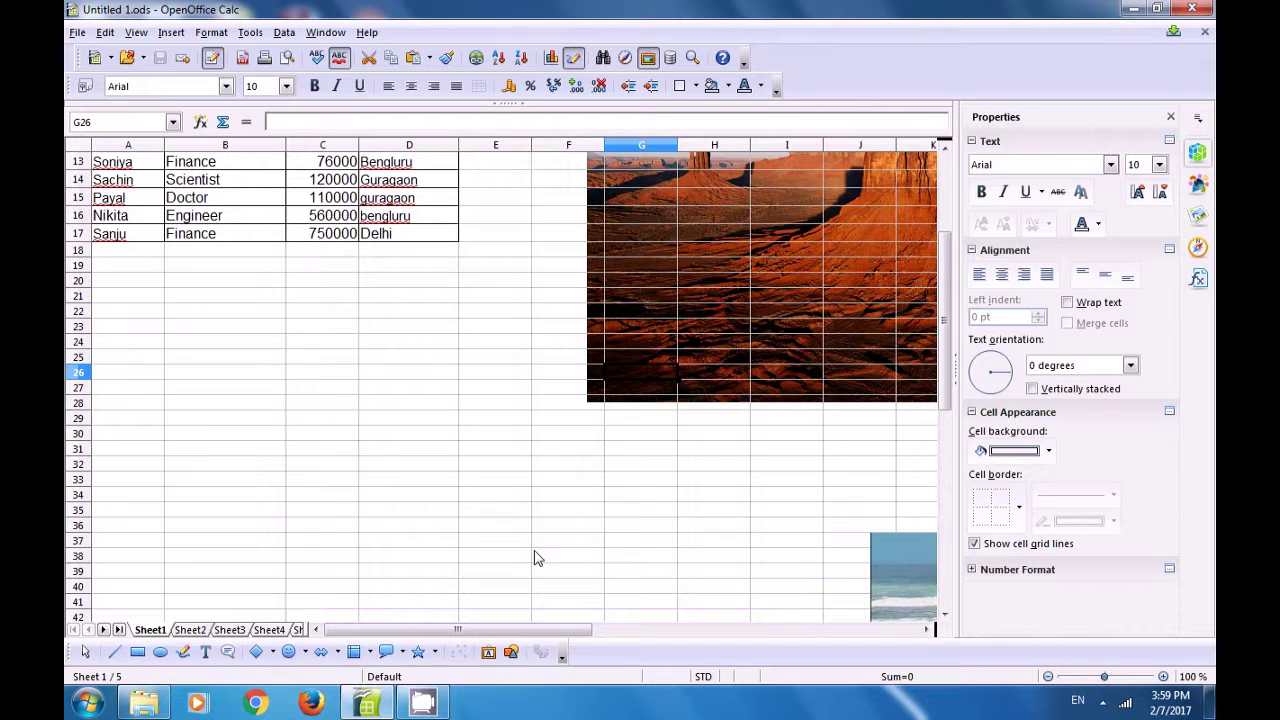
# Draw a diamond and a smiley face about 1.40 × 1.03 inches side by side on Sheet1, around rows 35 to 41.
pyautogui.click(285, 651)
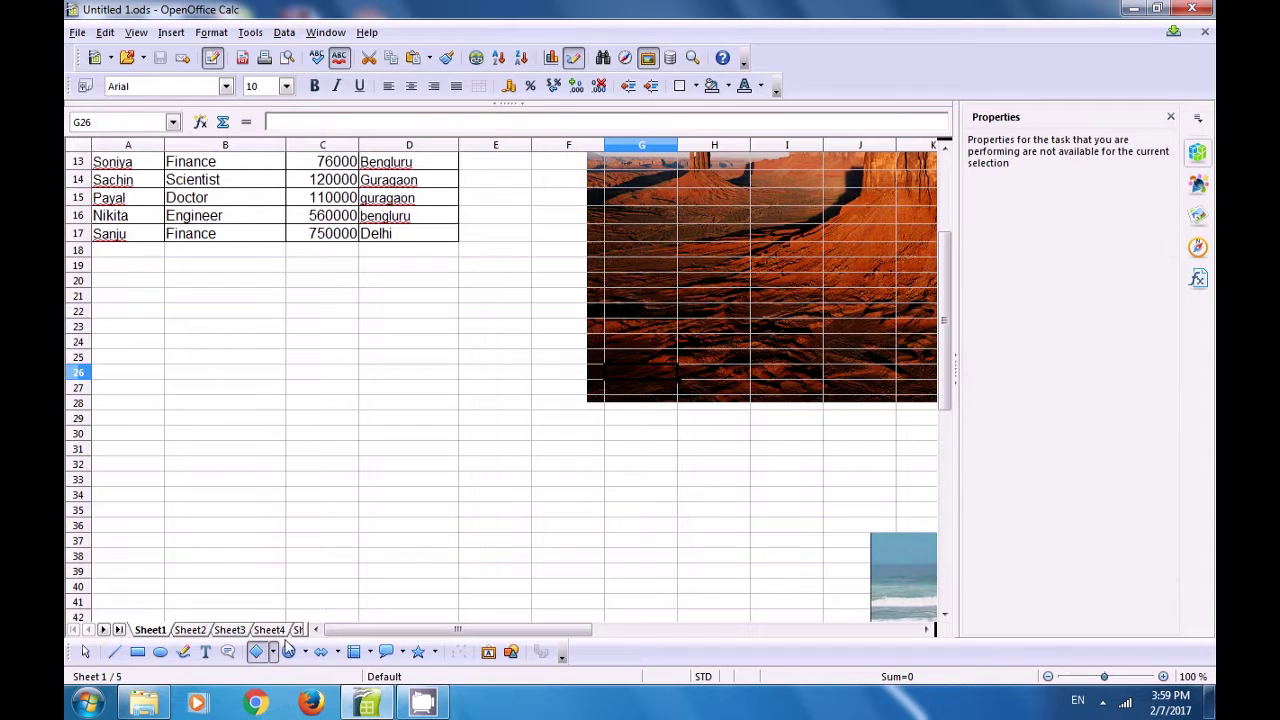
pyautogui.moveTo(344, 503); pyautogui.dragTo(465, 590)
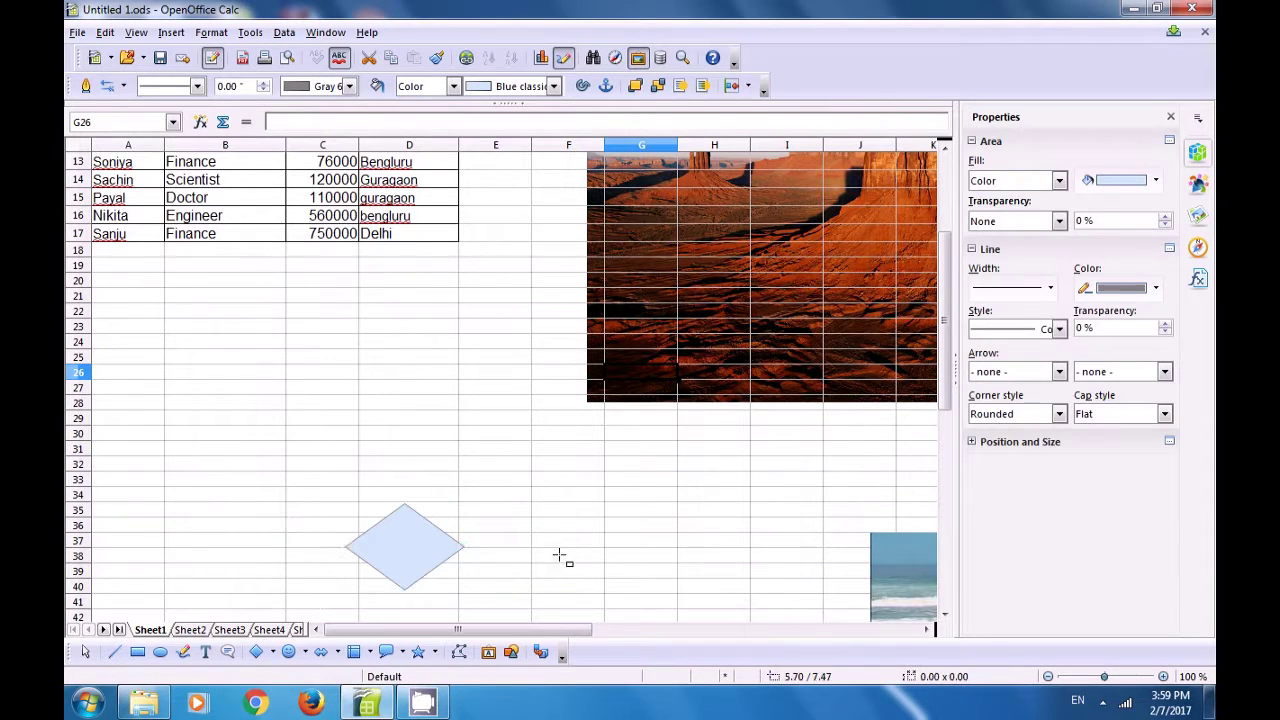
pyautogui.press('Escape')
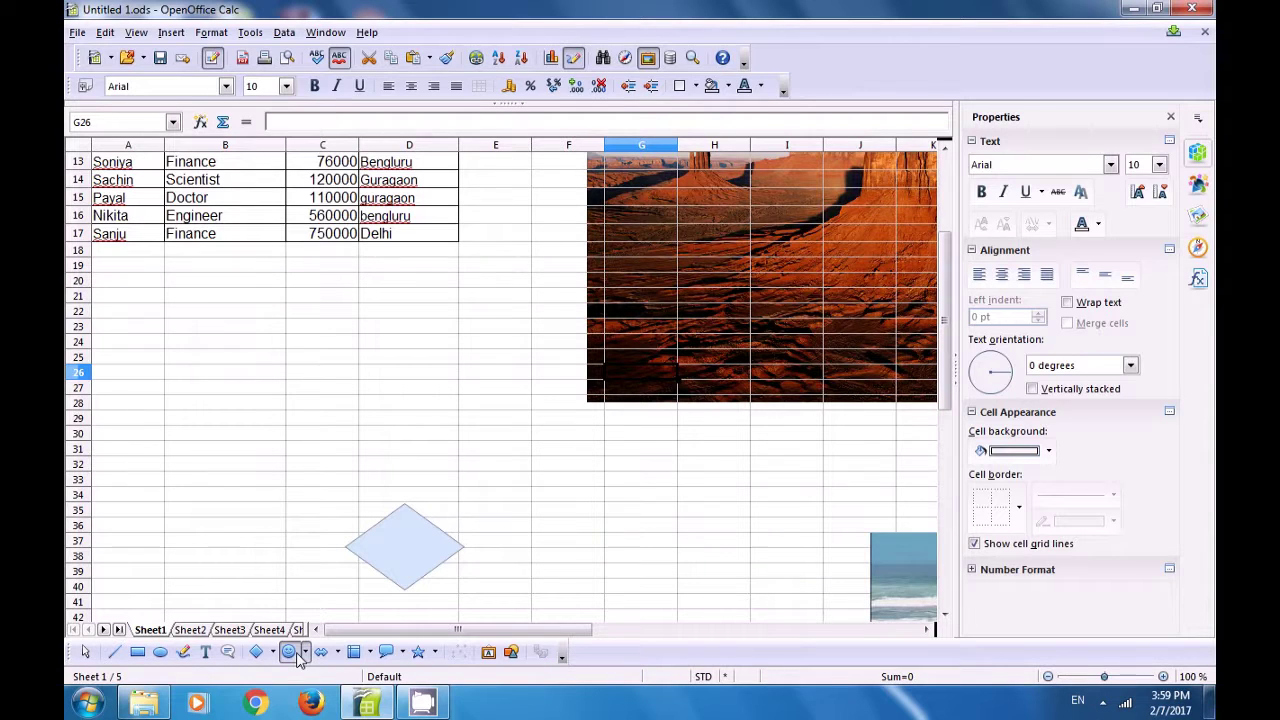
pyautogui.click(292, 652)
pyautogui.moveTo(534, 510); pyautogui.dragTo(650, 597)
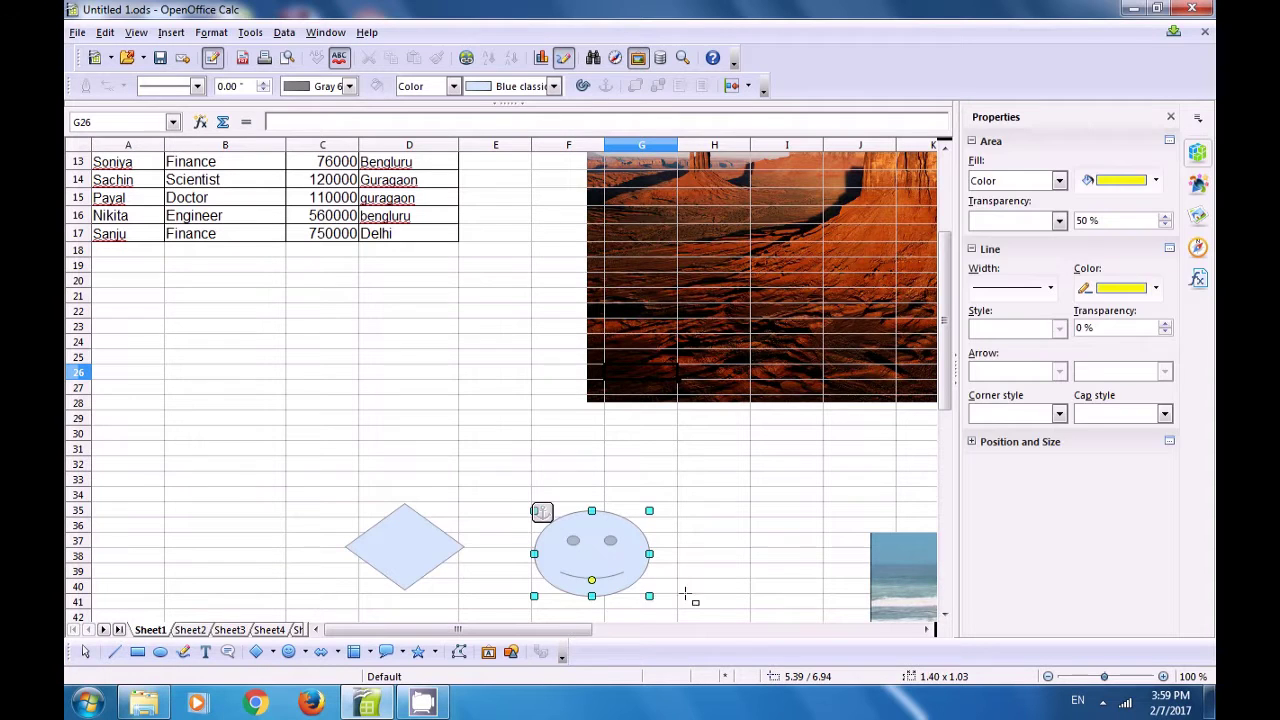
pyautogui.press('Escape')
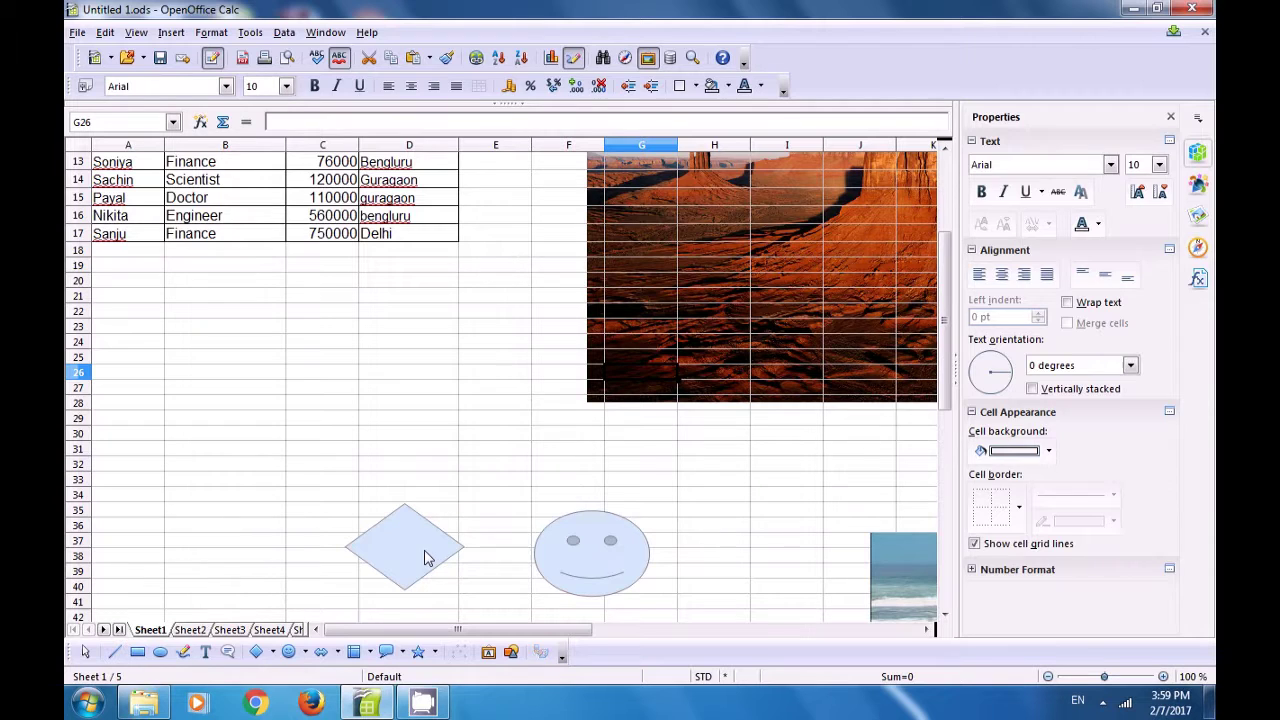
# Select the diamond and the smiley face together, group them into one object, and deselect it.
pyautogui.click(424, 556)
pyautogui.click(585, 570)
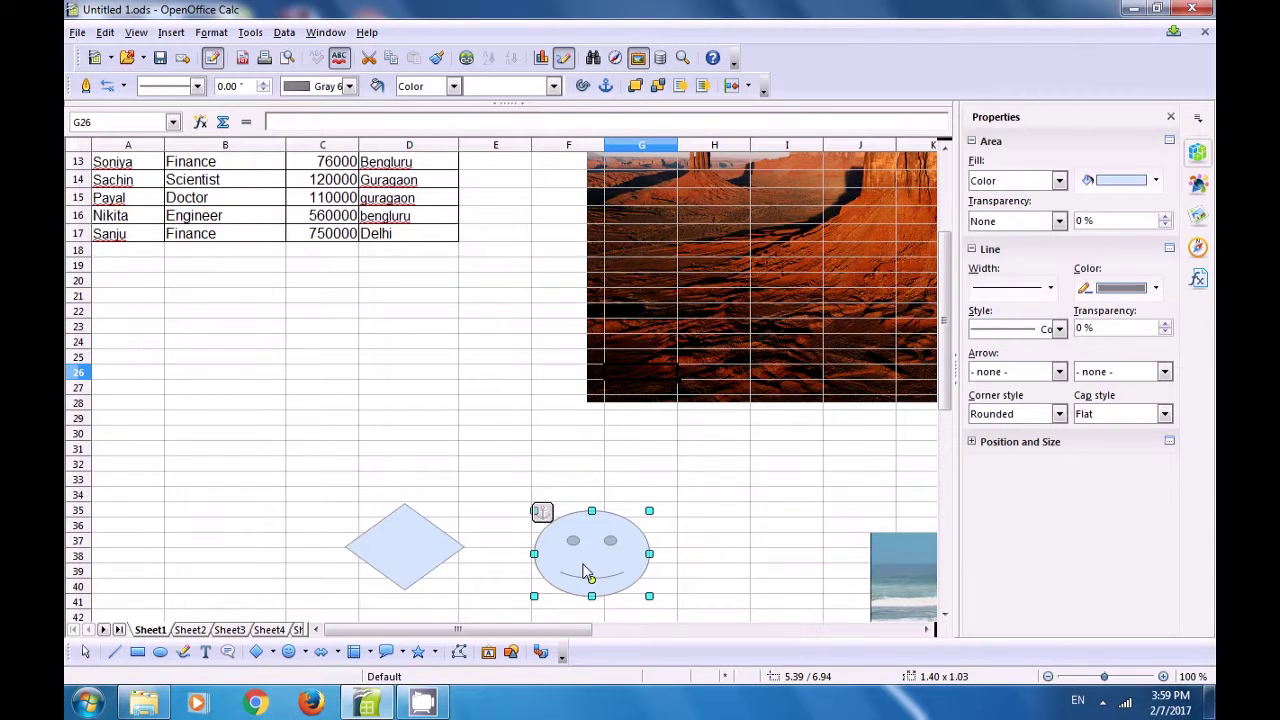
pyautogui.click(417, 555)
pyautogui.click(564, 567)
pyautogui.keyDown('shift'); pyautogui.click(422, 553); pyautogui.keyUp('shift')
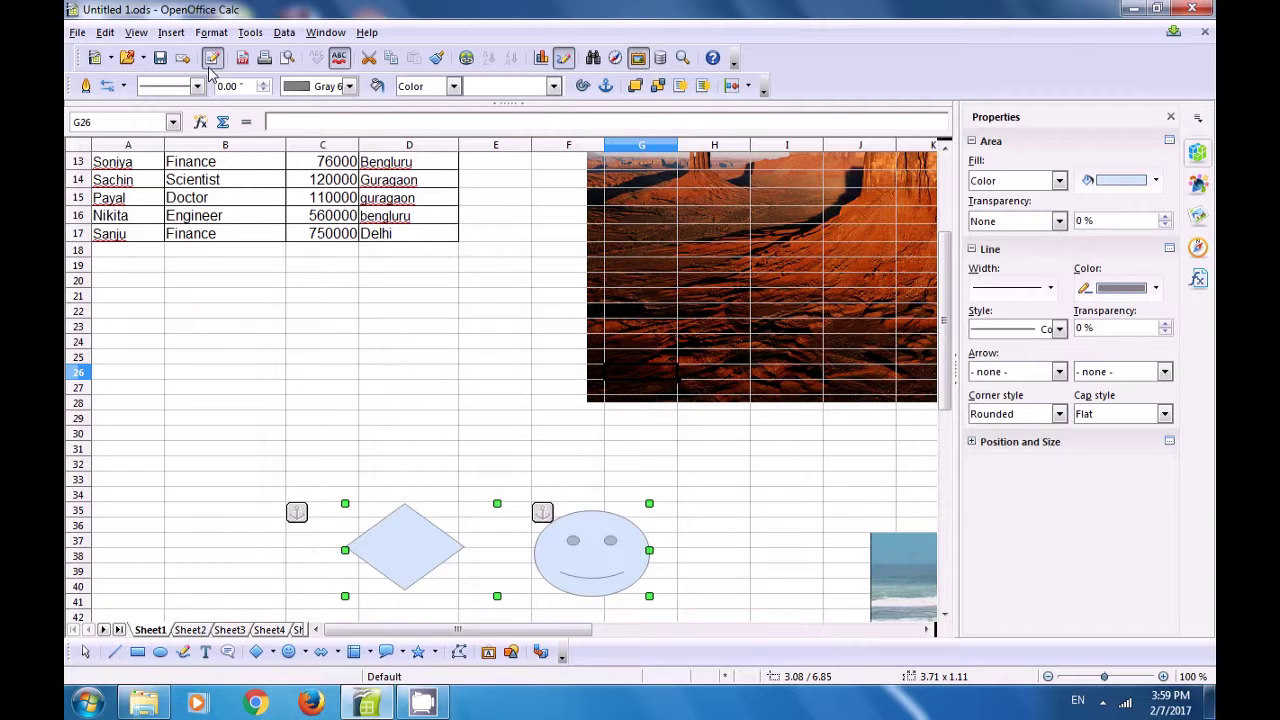
pyautogui.click(209, 36)
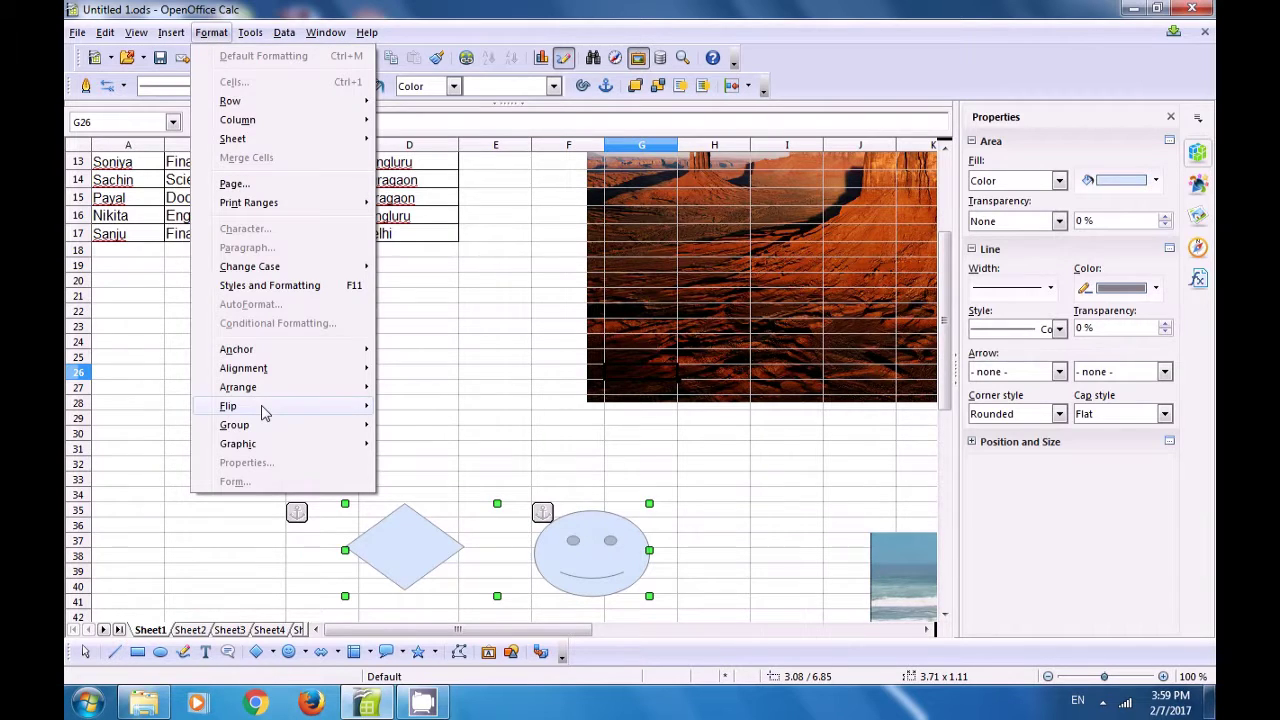
pyautogui.moveTo(264, 427)
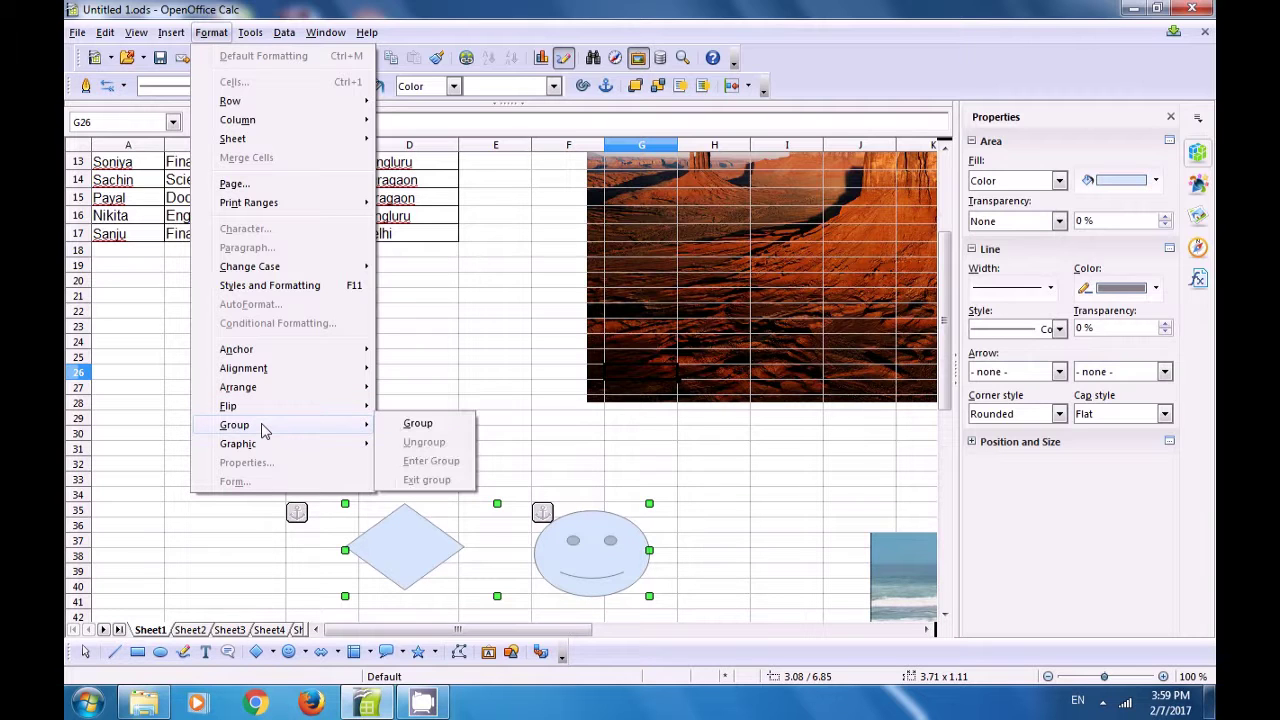
pyautogui.click(430, 427)
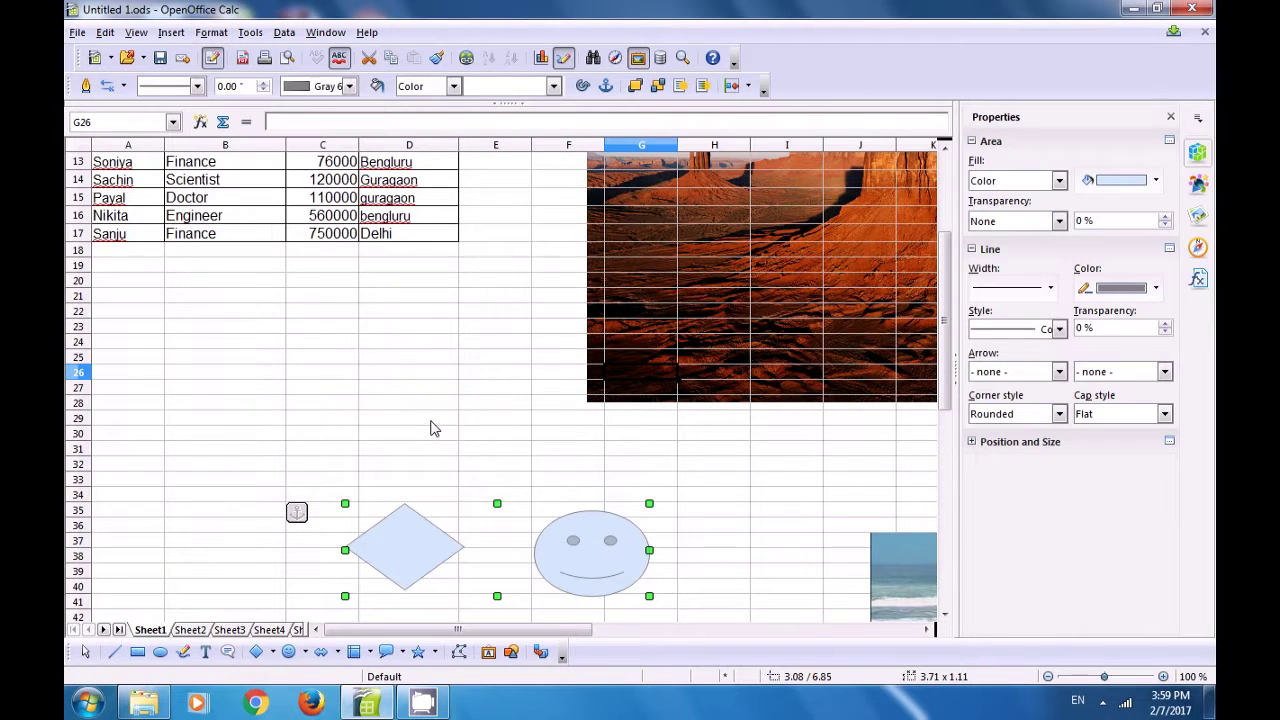
pyautogui.click(724, 562)
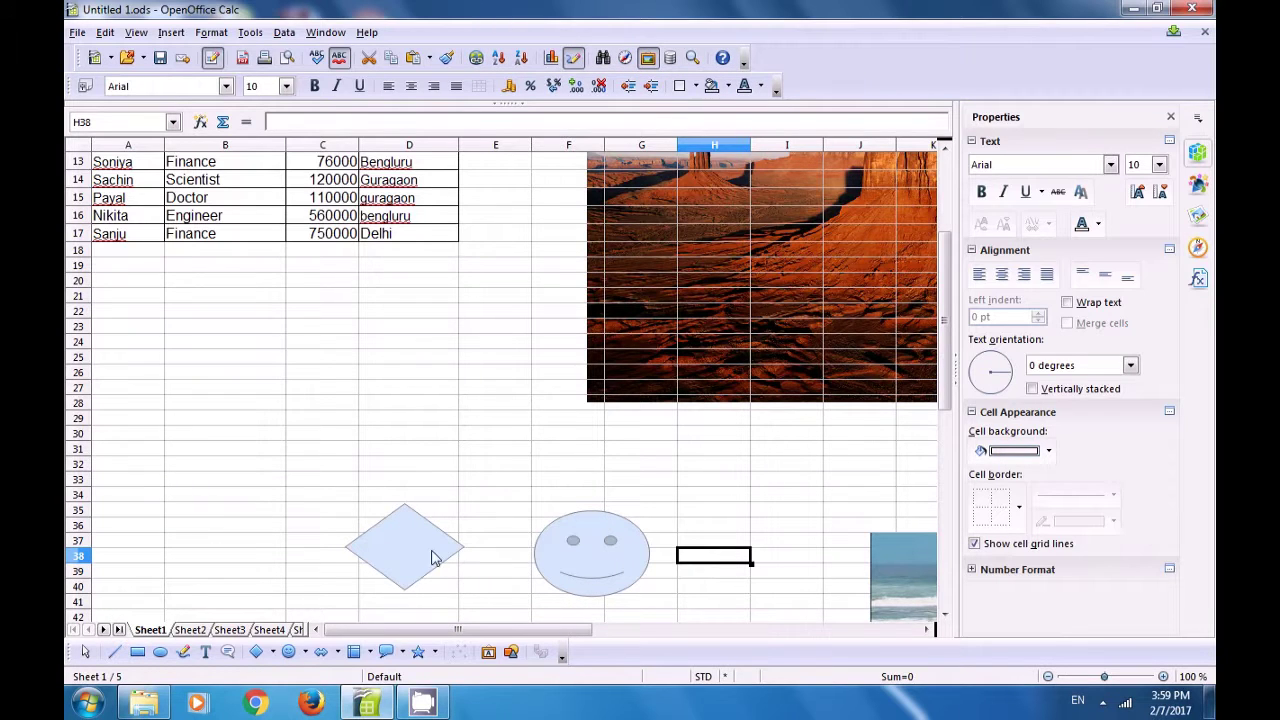
# Move the grouped diamond and smiley face to columns B to E, around rows 32 to 38.
pyautogui.click(403, 565)
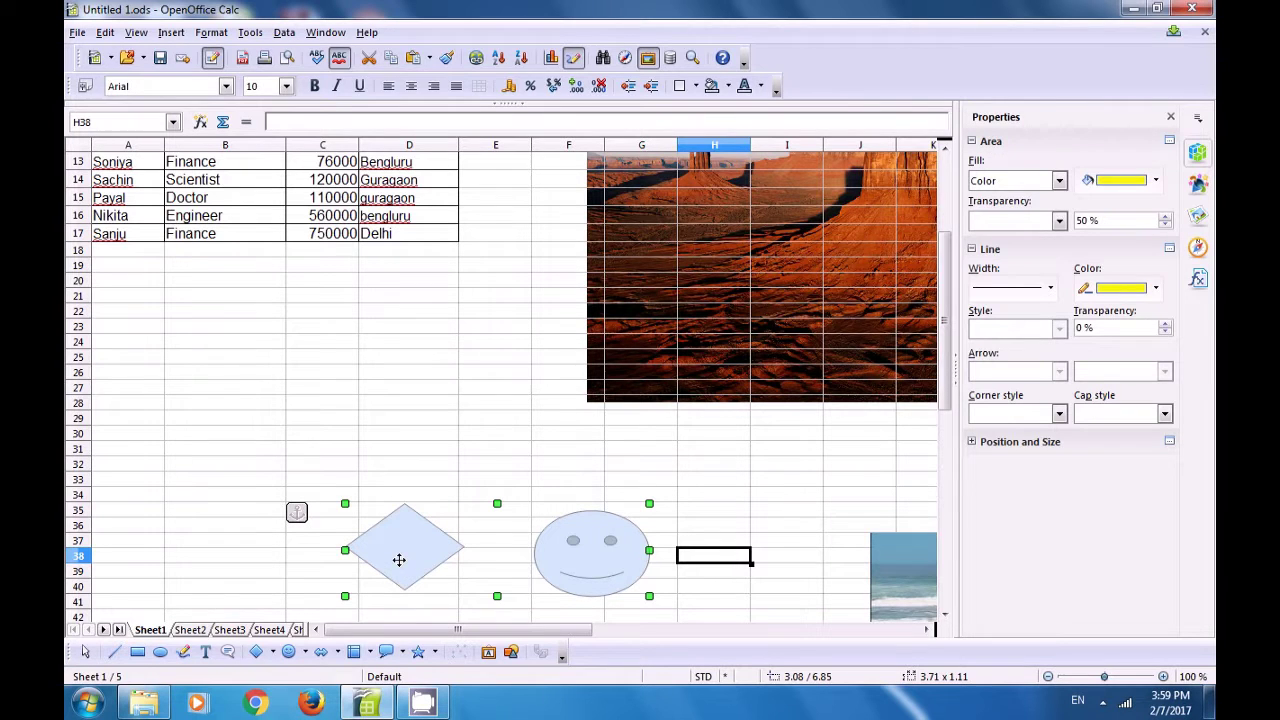
pyautogui.moveTo(400, 563); pyautogui.dragTo(242, 437)
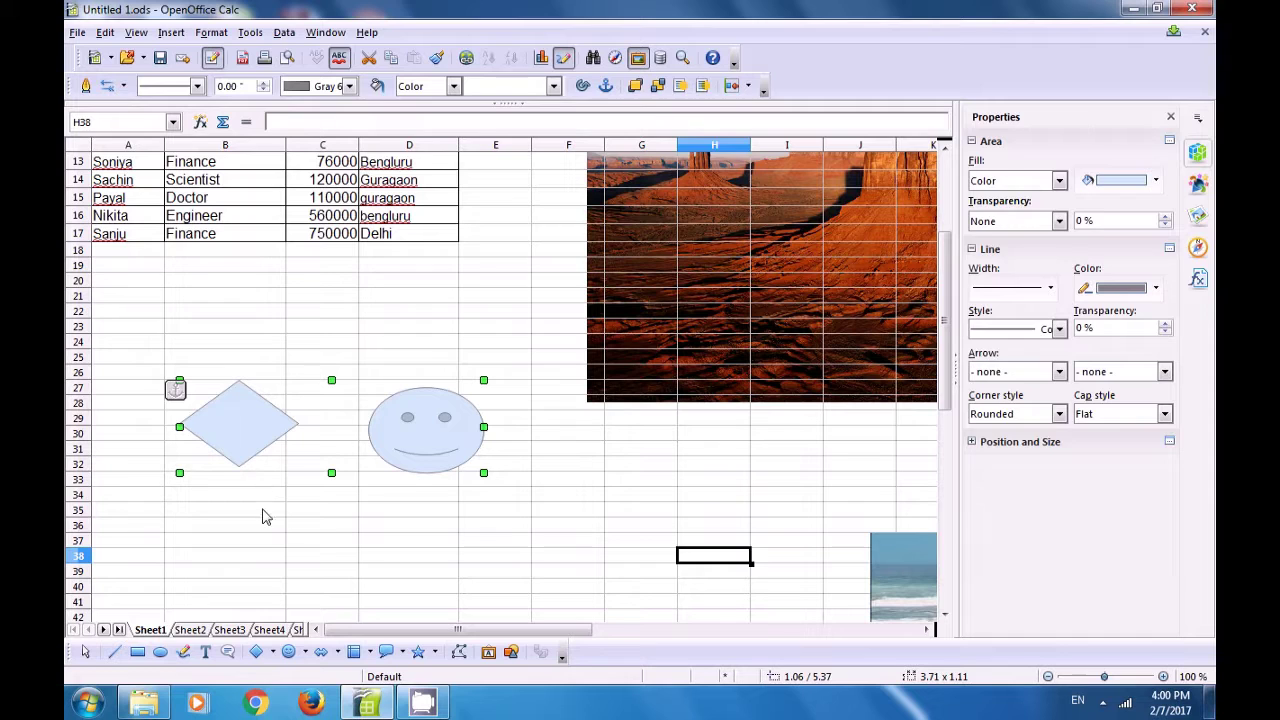
pyautogui.click(264, 513)
pyautogui.click(237, 445)
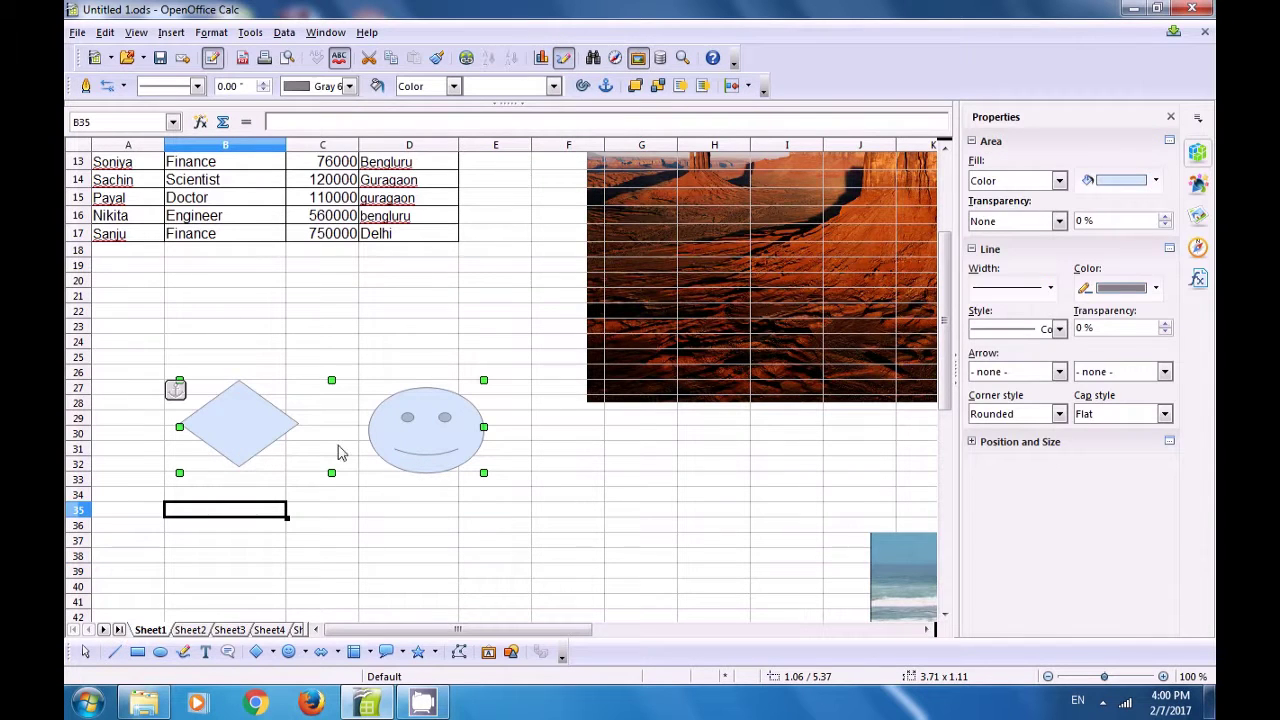
pyautogui.moveTo(417, 437); pyautogui.dragTo(416, 529)
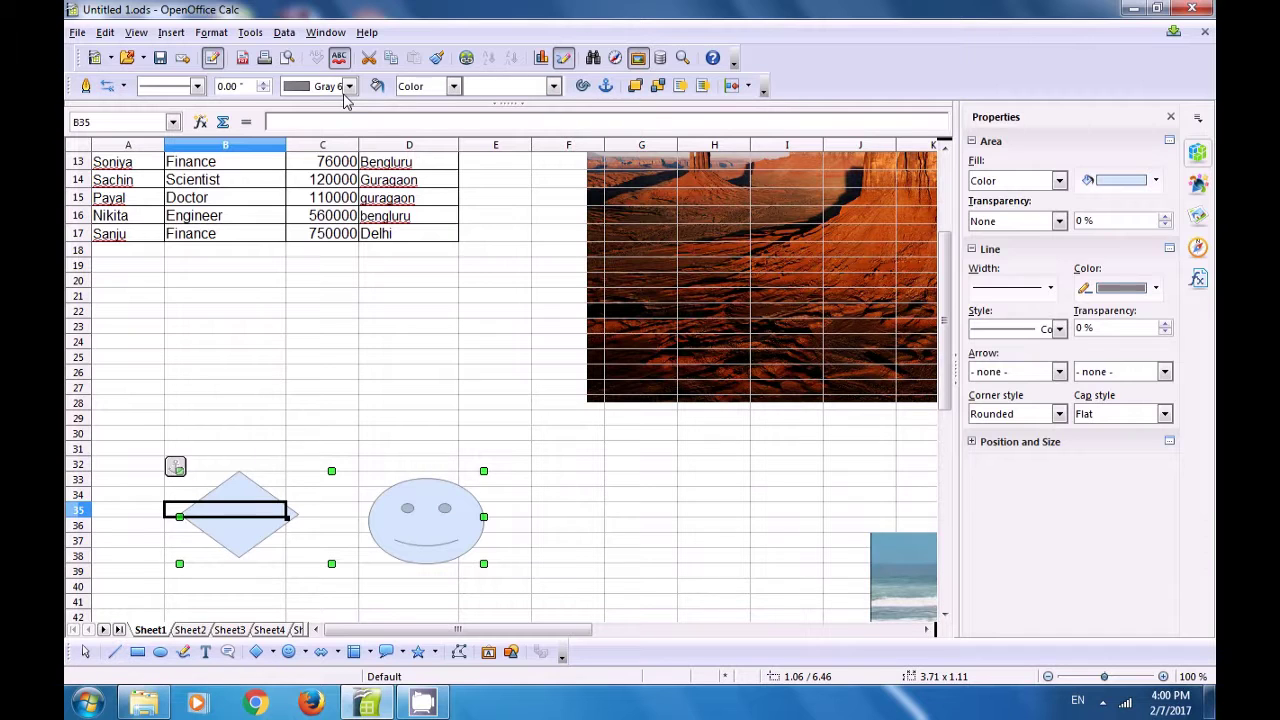
# Set the line color of the grouped shapes to Red 1 and fill them with the Brownstone bitmap.
pyautogui.click(349, 87)
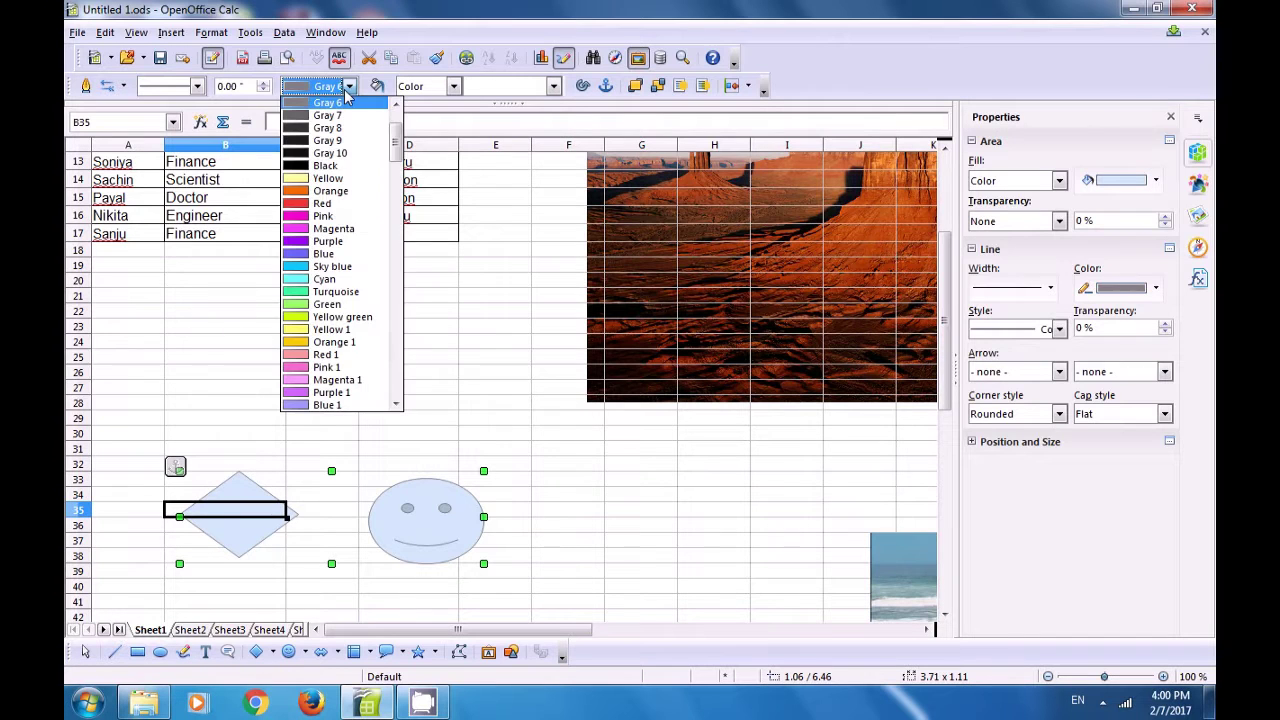
pyautogui.click(318, 362)
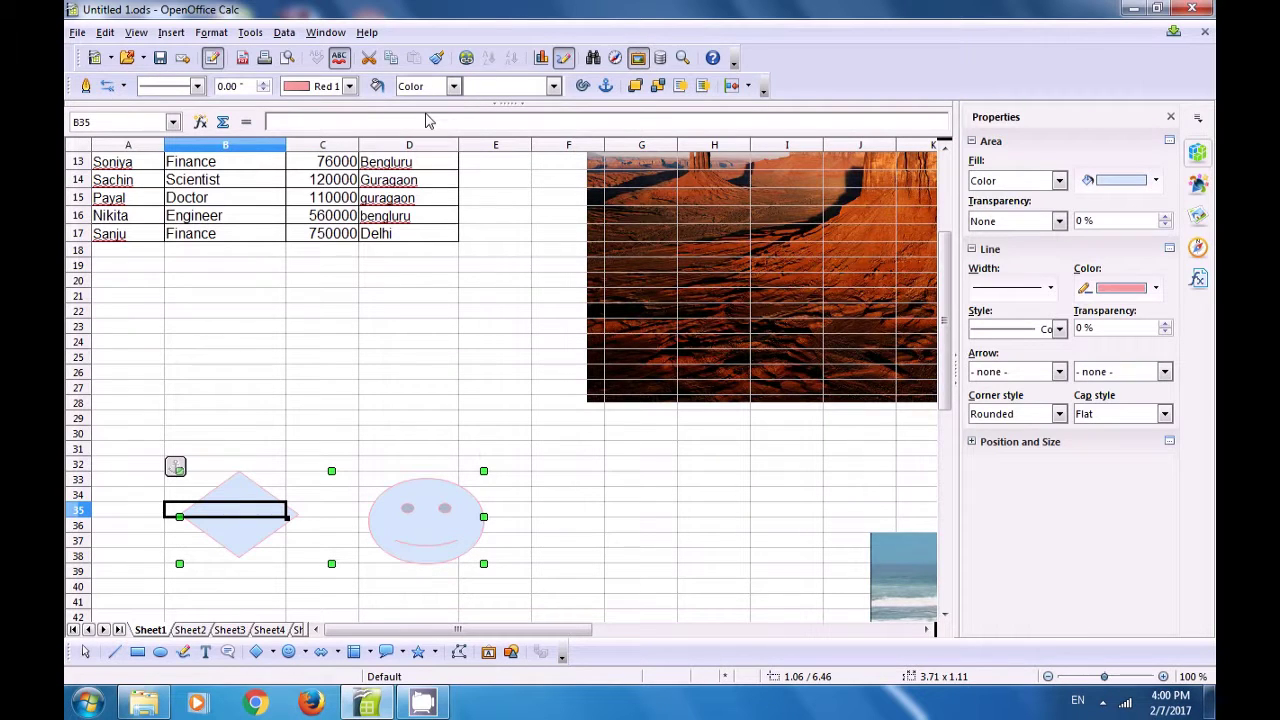
pyautogui.click(453, 86)
pyautogui.click(420, 117)
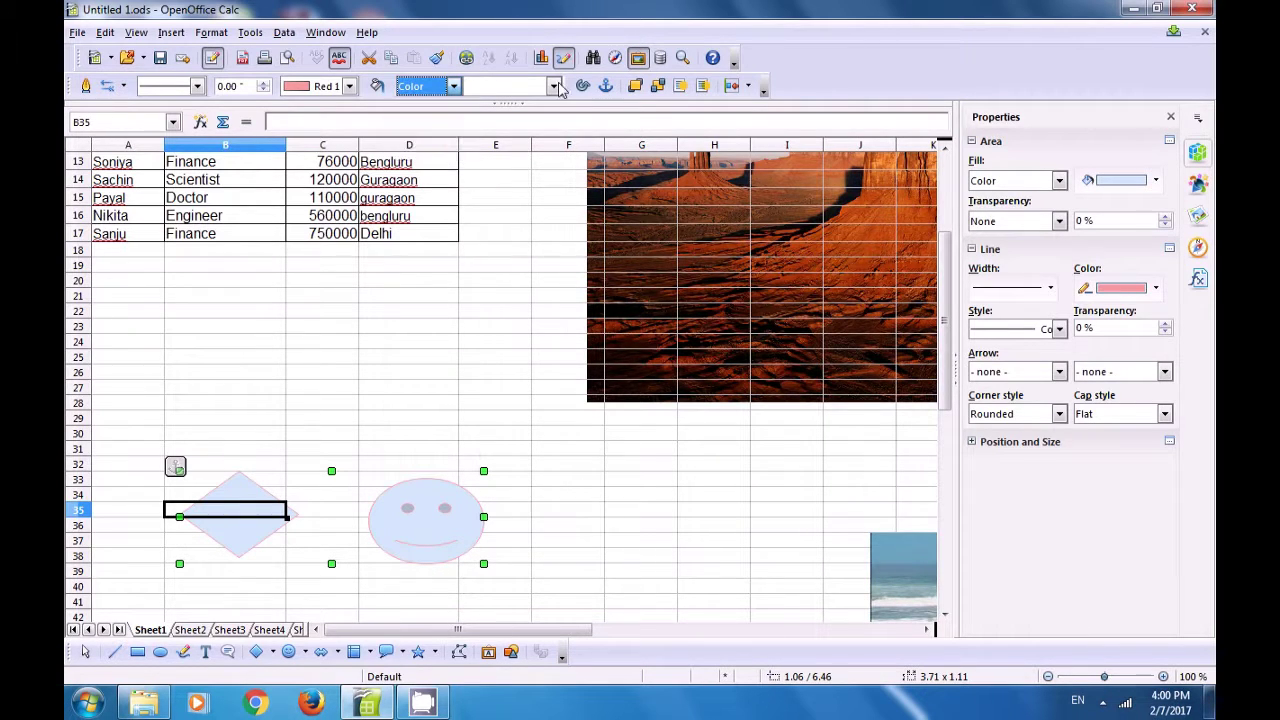
pyautogui.press('Down')
pyautogui.press('Down')
pyautogui.press('Down')
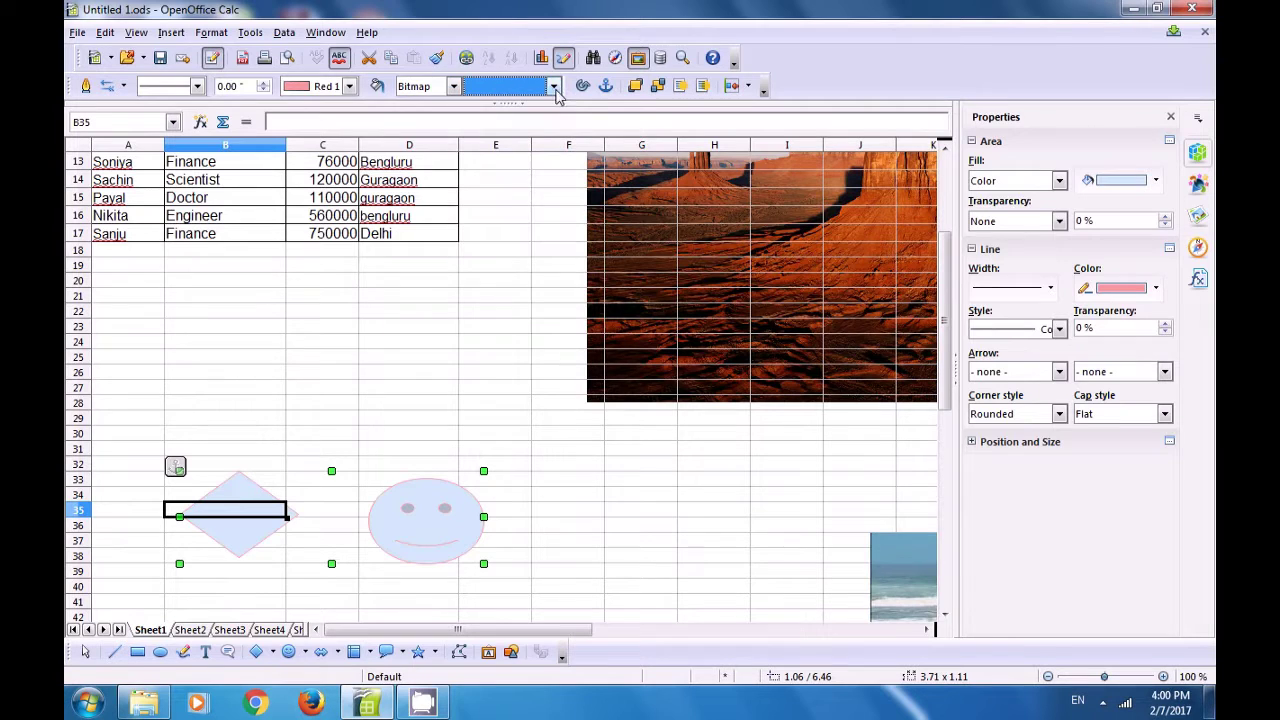
pyautogui.click(554, 88)
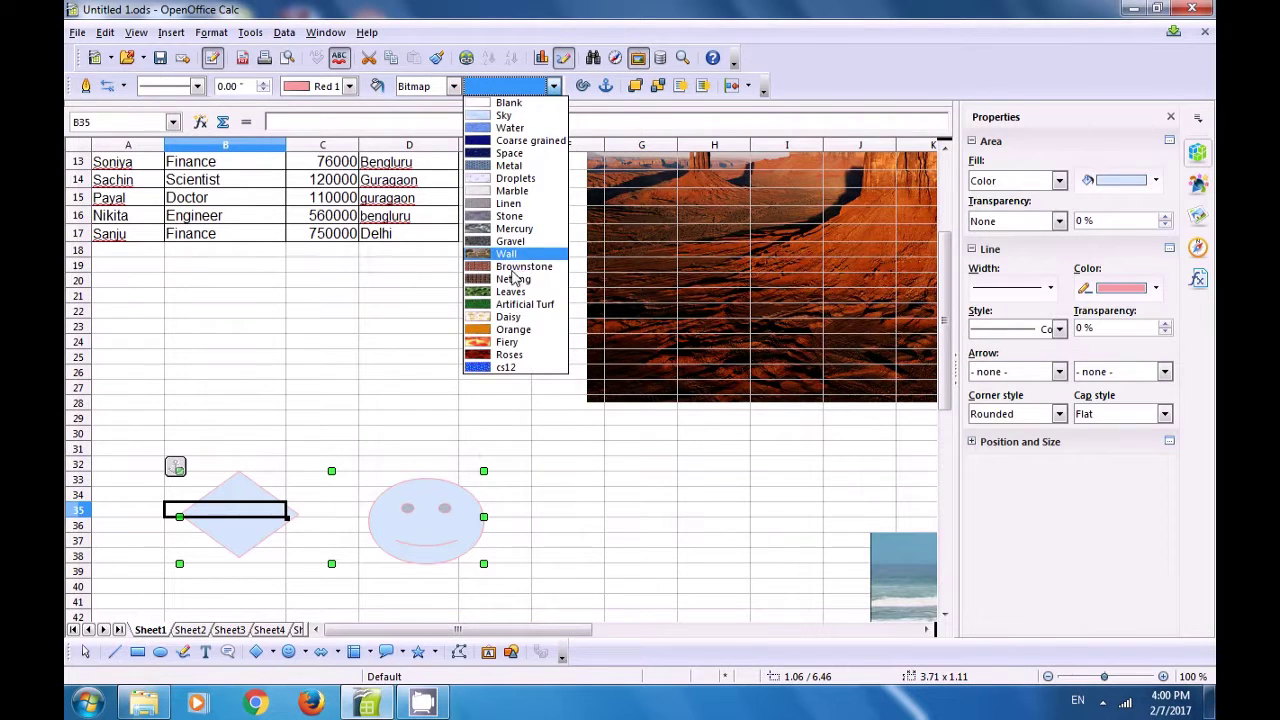
pyautogui.click(510, 268)
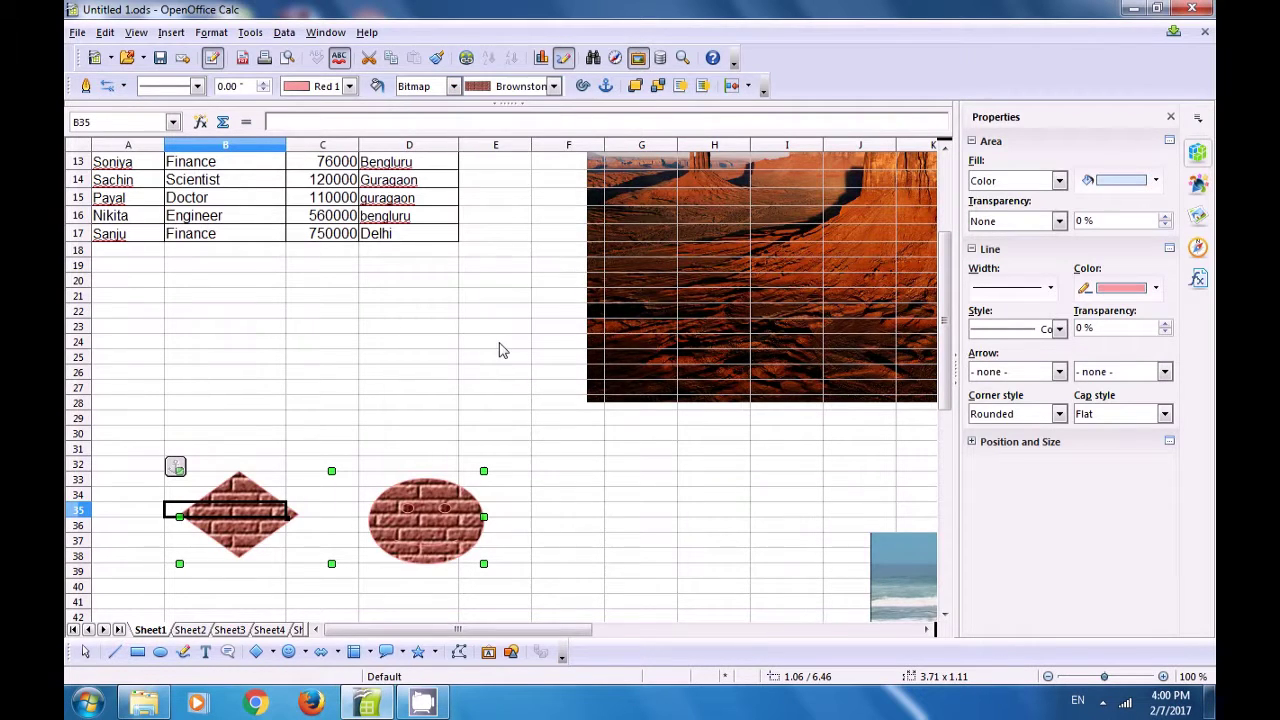
pyautogui.click(586, 452)
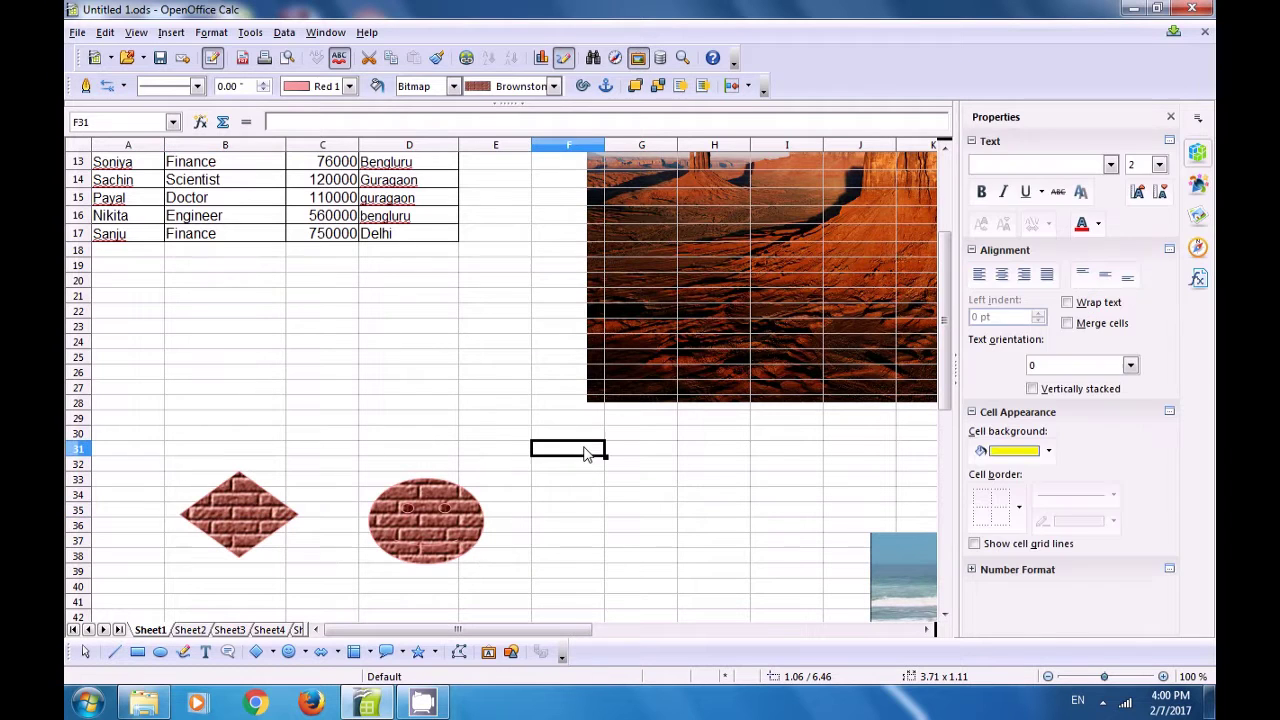
# Move the brick-filled group to columns C to G, around rows 33 to 39.
pyautogui.click(270, 518)
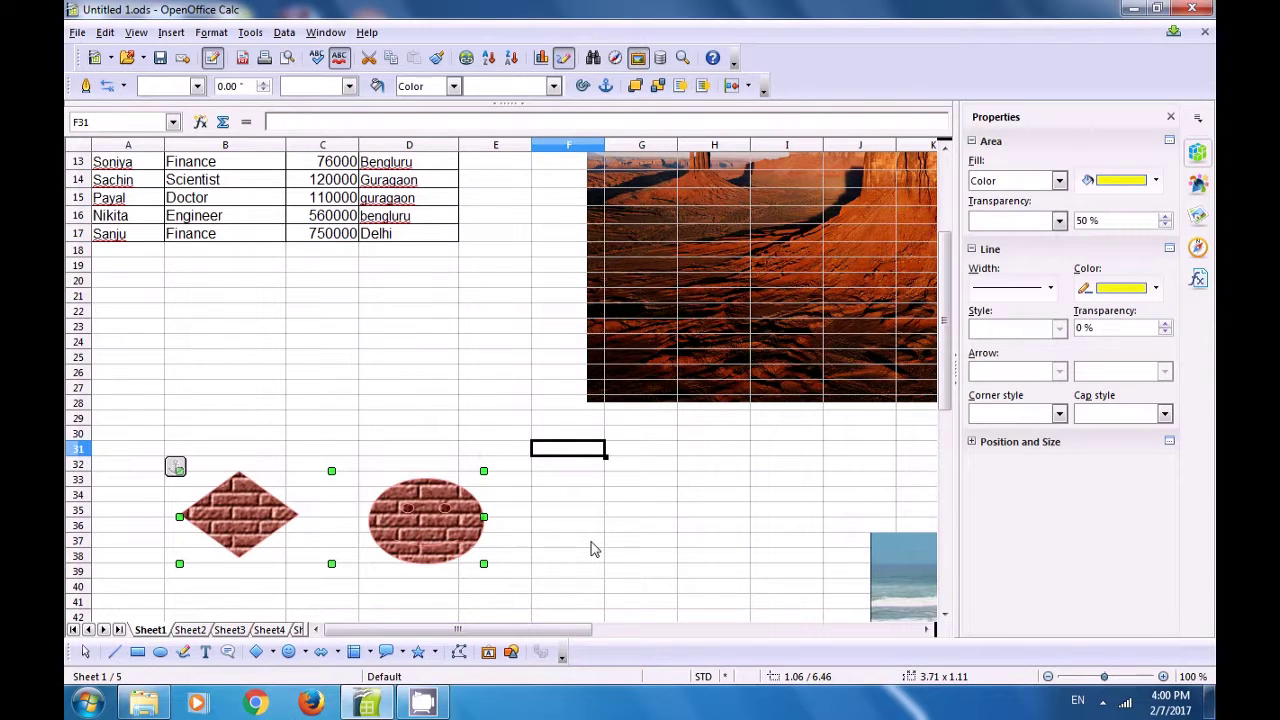
pyautogui.moveTo(439, 528); pyautogui.dragTo(591, 542)
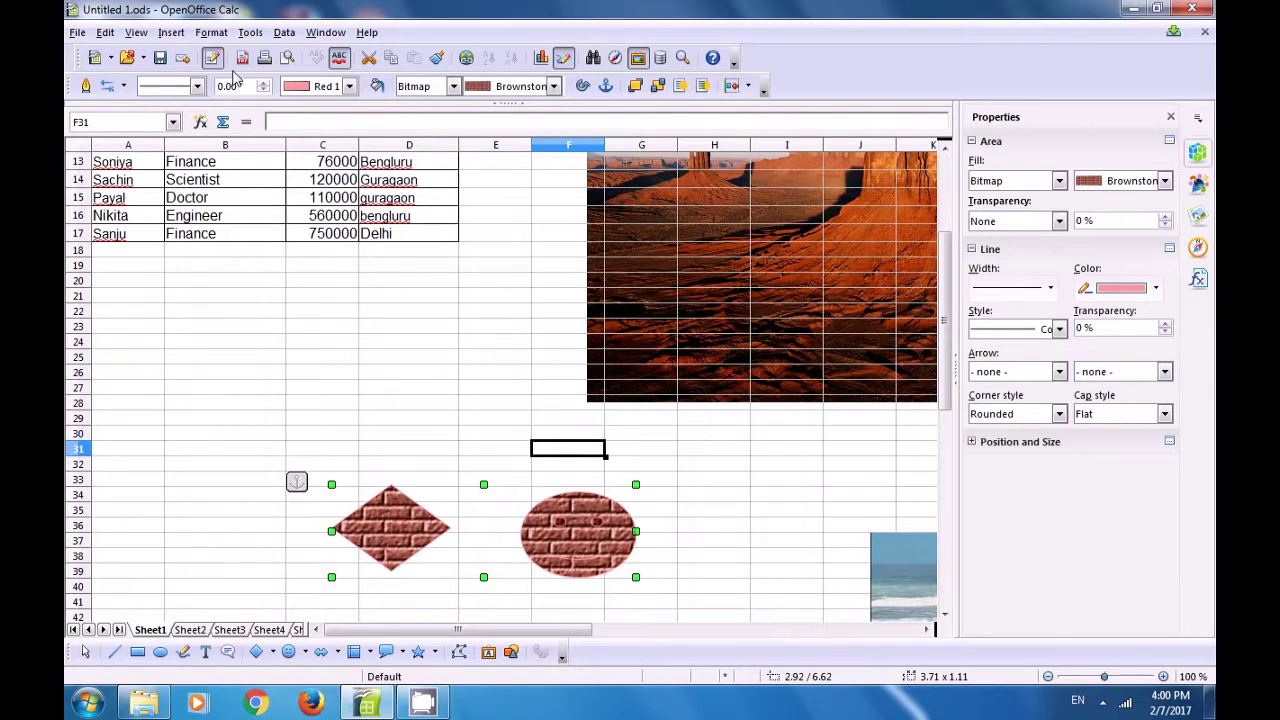
# Ungroup the brick-filled diamond and smiley face, and deselect them.
pyautogui.click(212, 35)
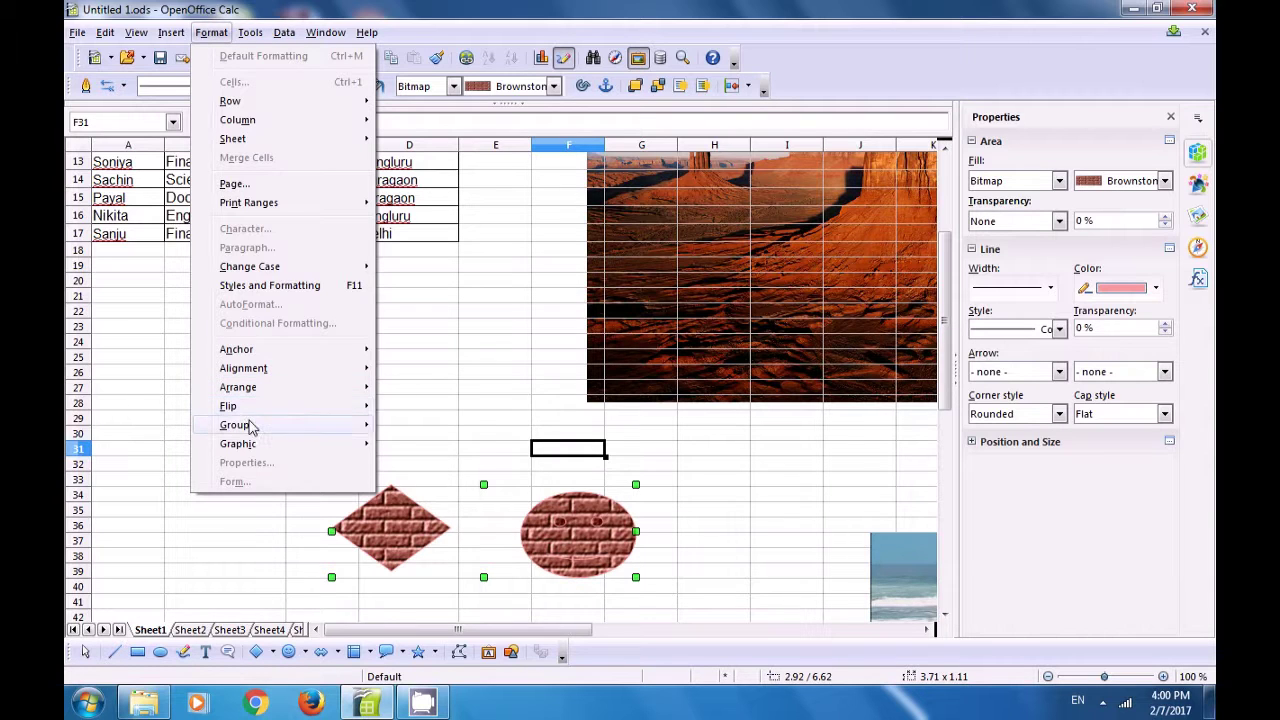
pyautogui.moveTo(300, 426)
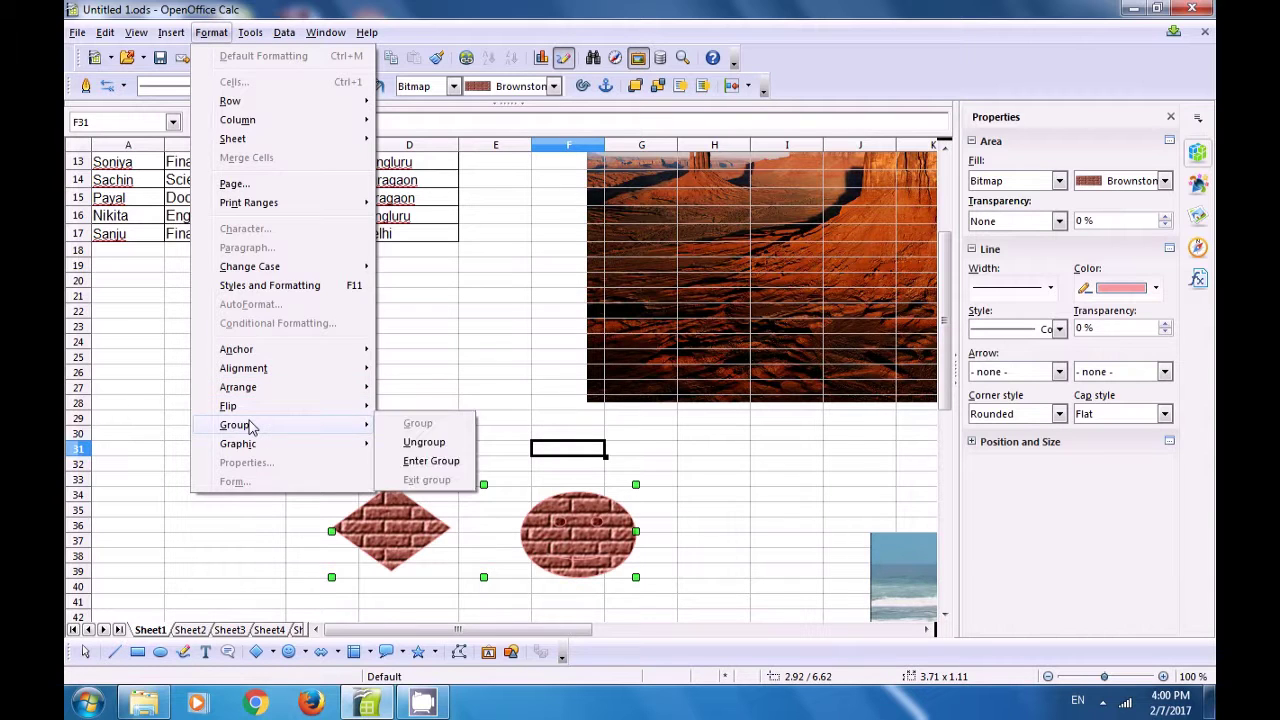
pyautogui.click(430, 448)
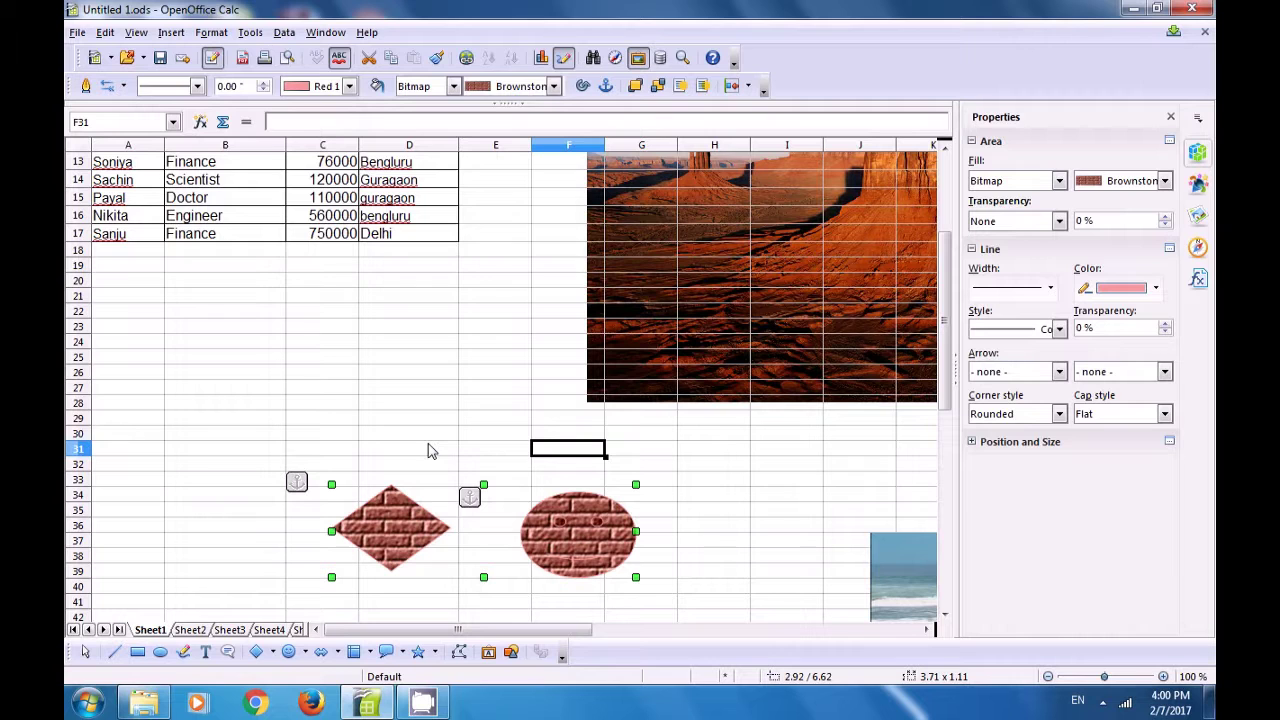
pyautogui.click(740, 537)
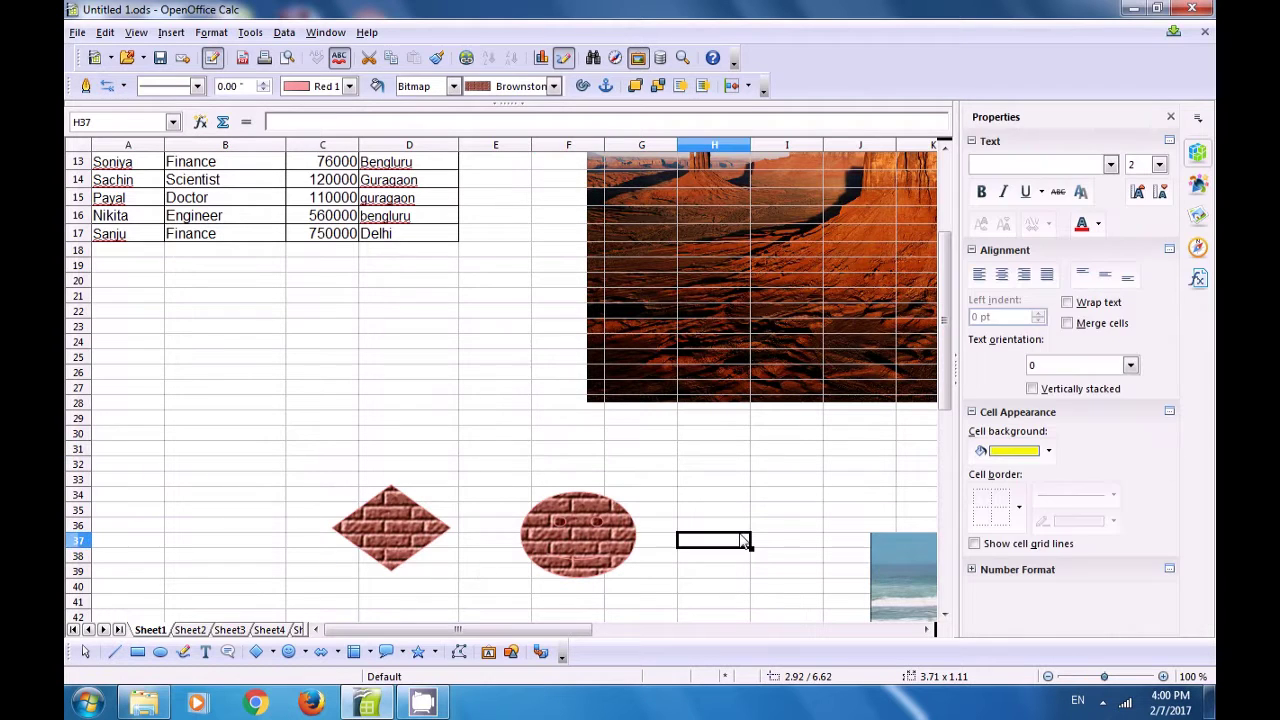
# Select the smiley face and the diamond individually, and examine the grouping options offered for the diamond alone.
pyautogui.click(601, 530)
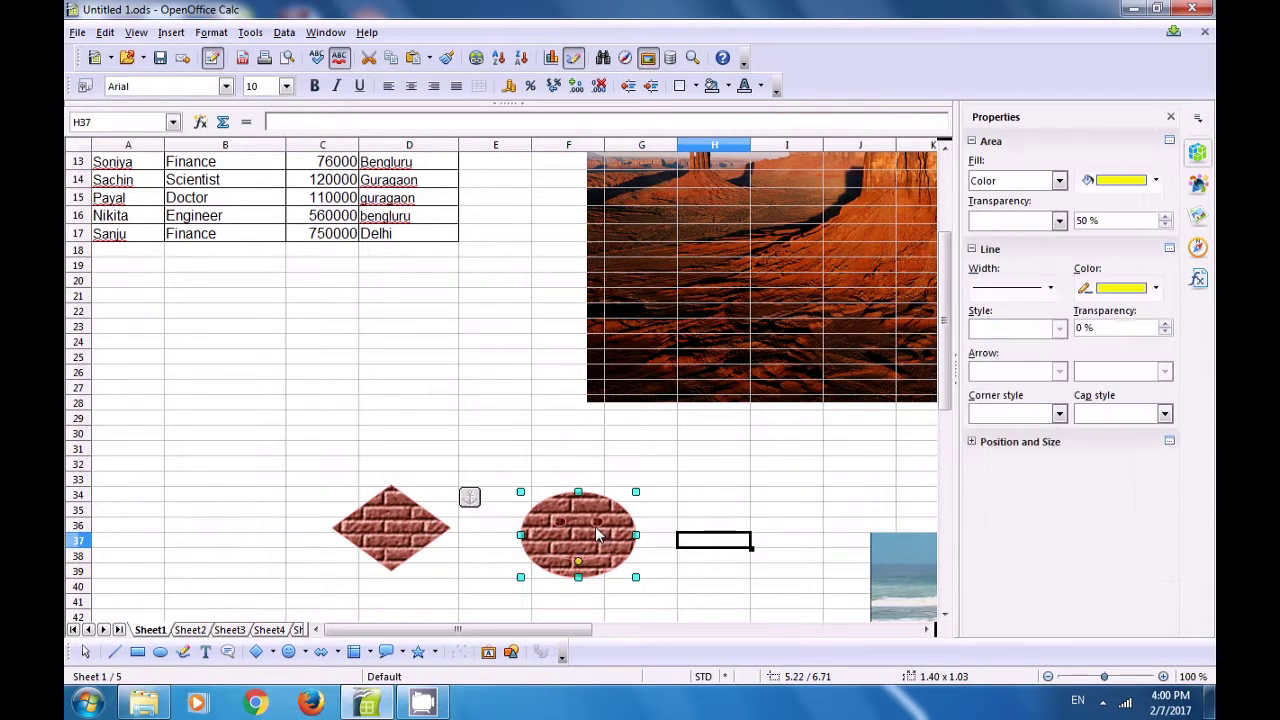
pyautogui.click(384, 517)
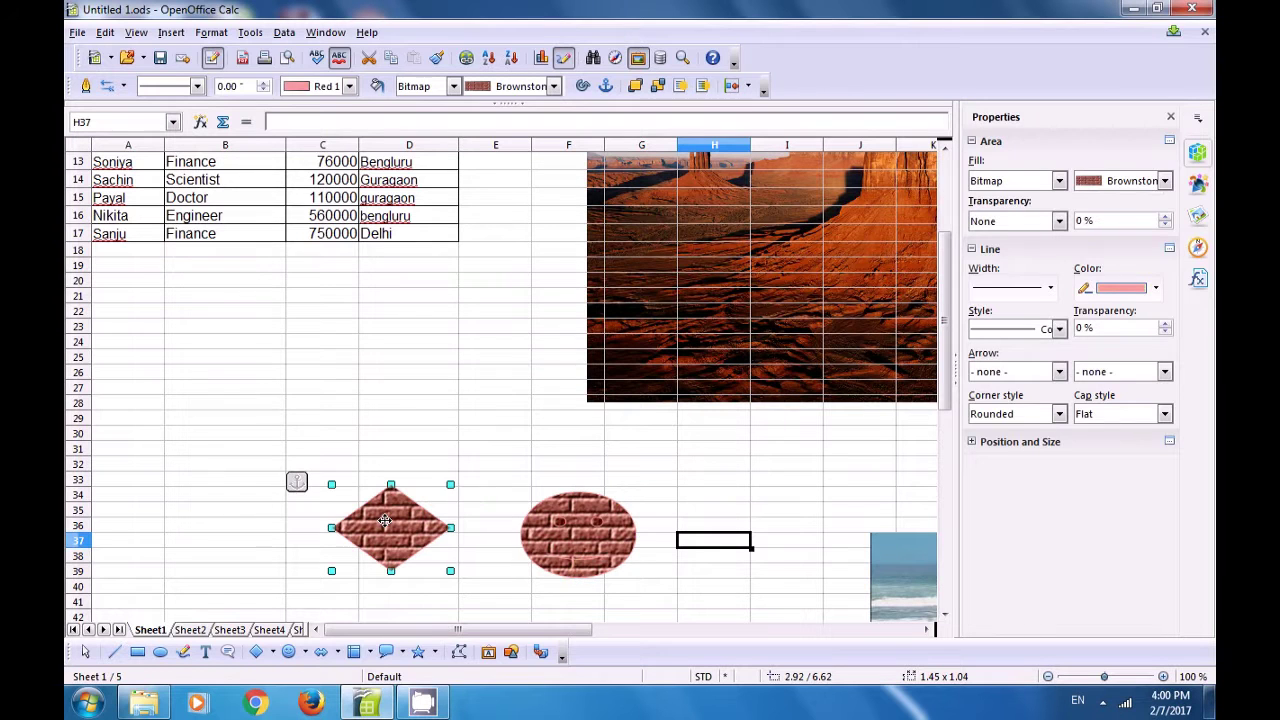
pyautogui.click(555, 535)
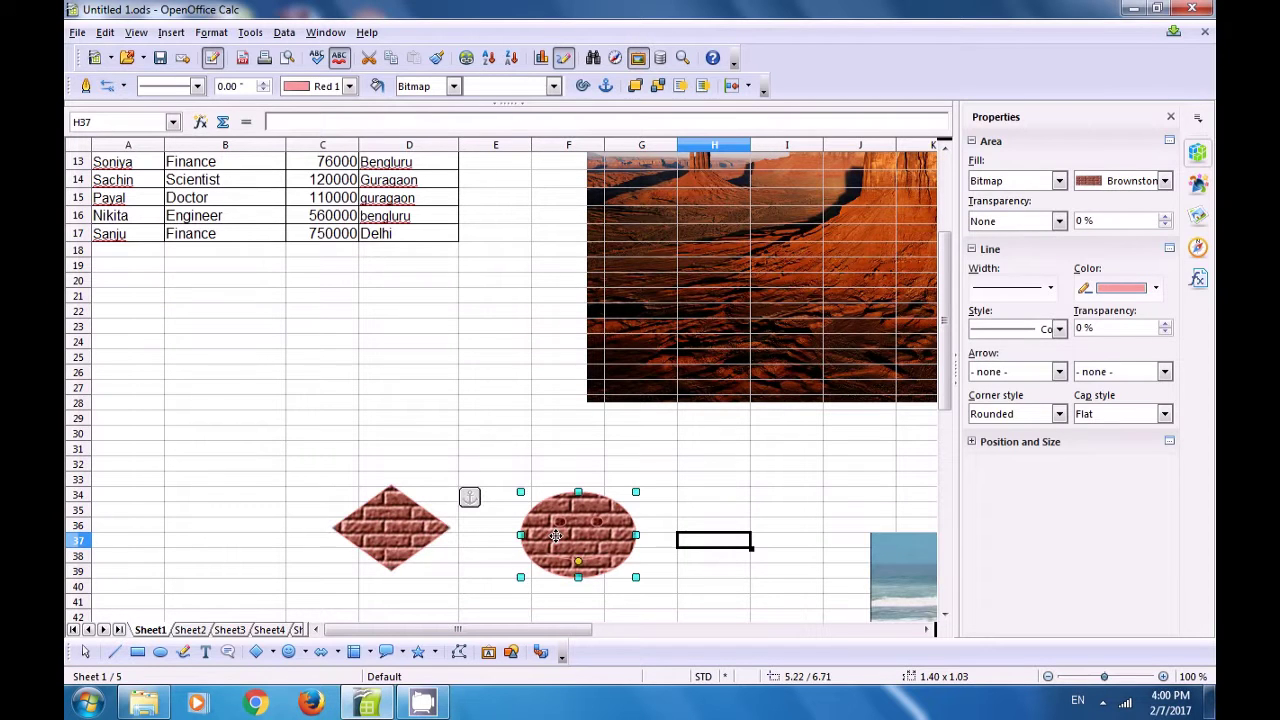
pyautogui.click(418, 530)
pyautogui.click(488, 472)
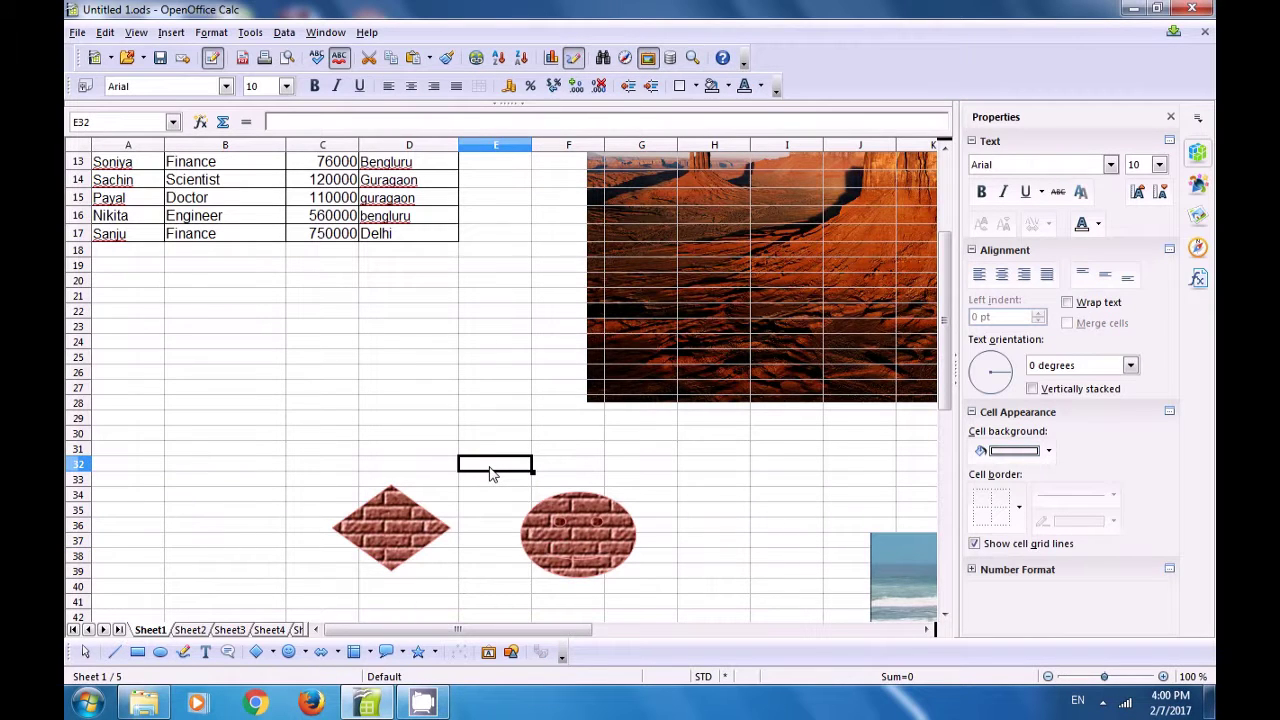
pyautogui.click(416, 530)
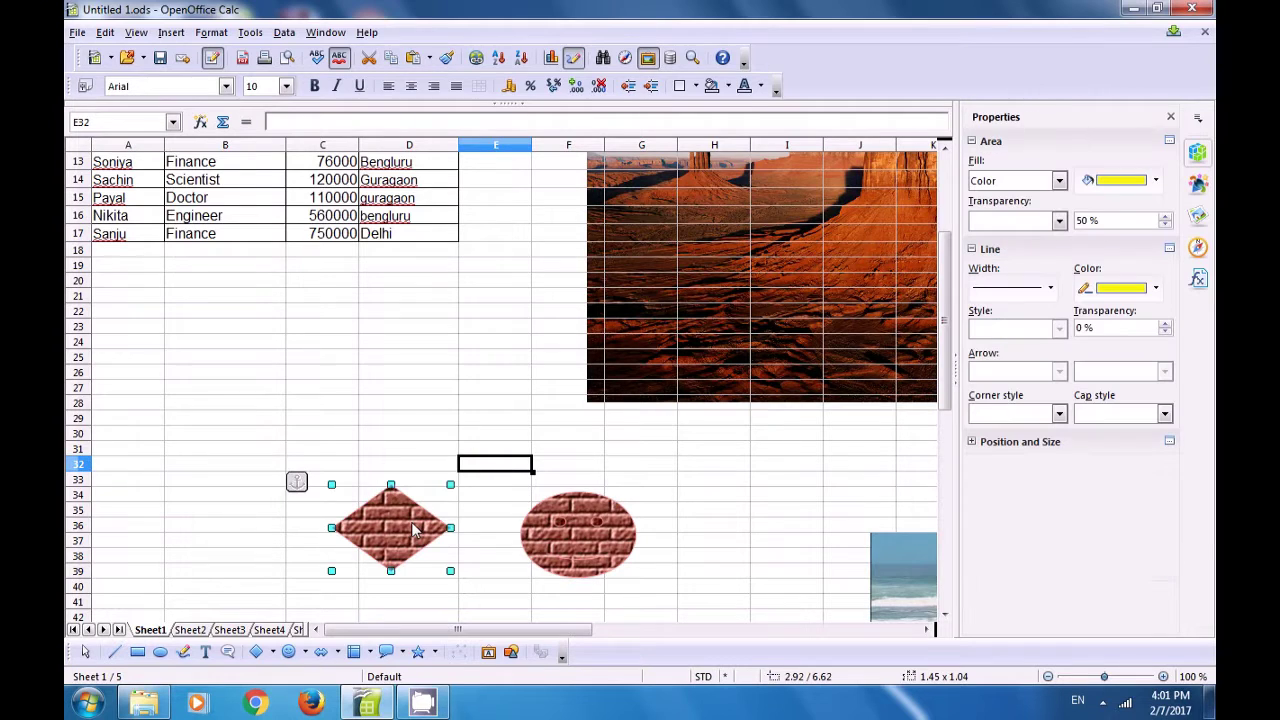
pyautogui.click(211, 33)
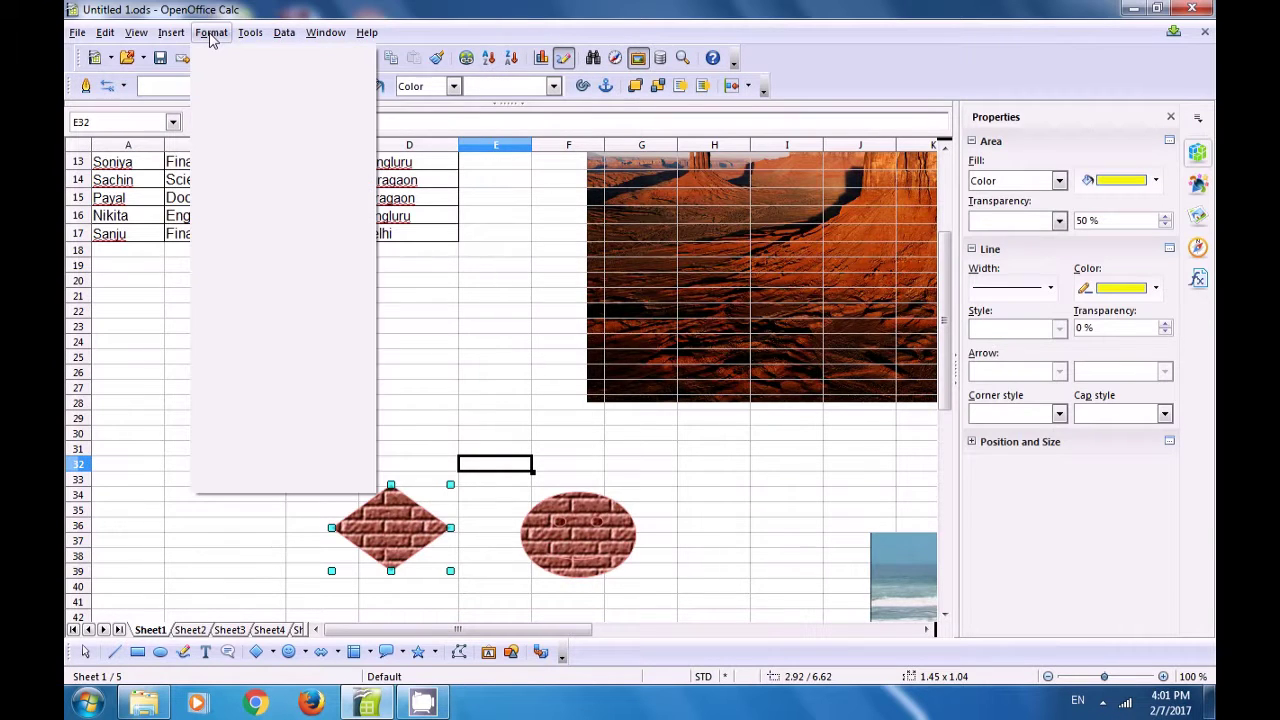
pyautogui.click(211, 33)
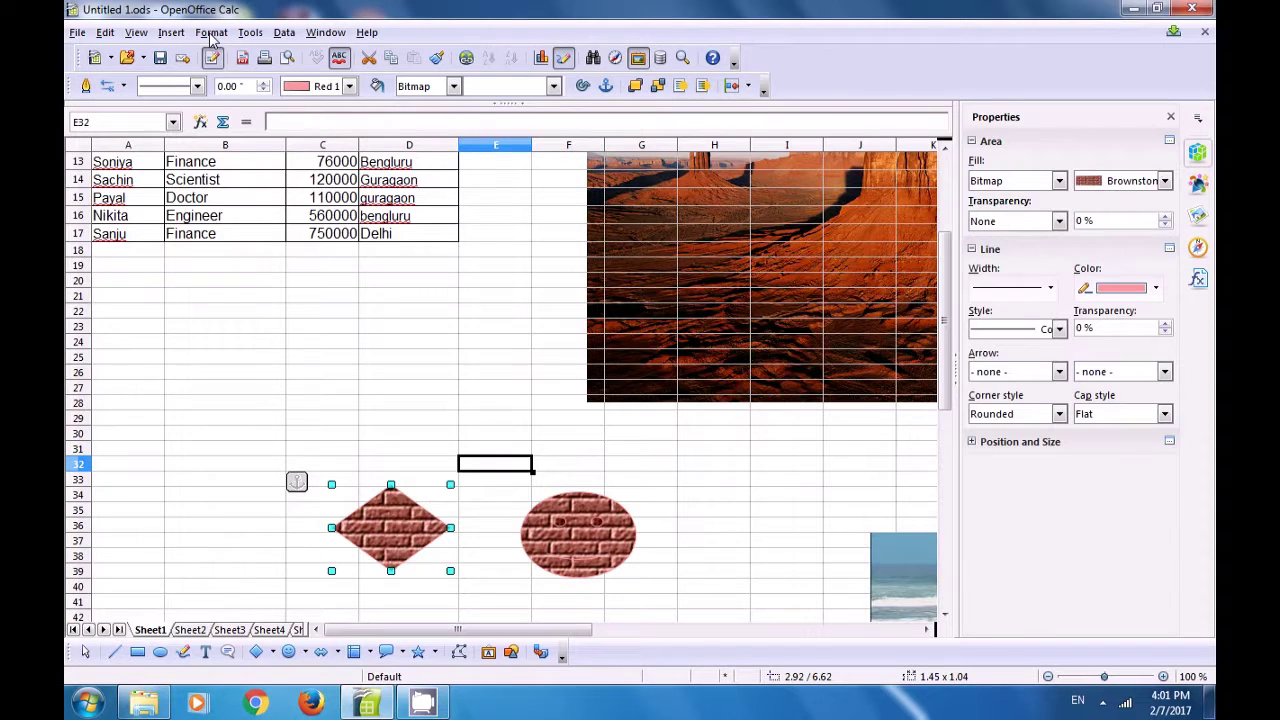
pyautogui.click(211, 33)
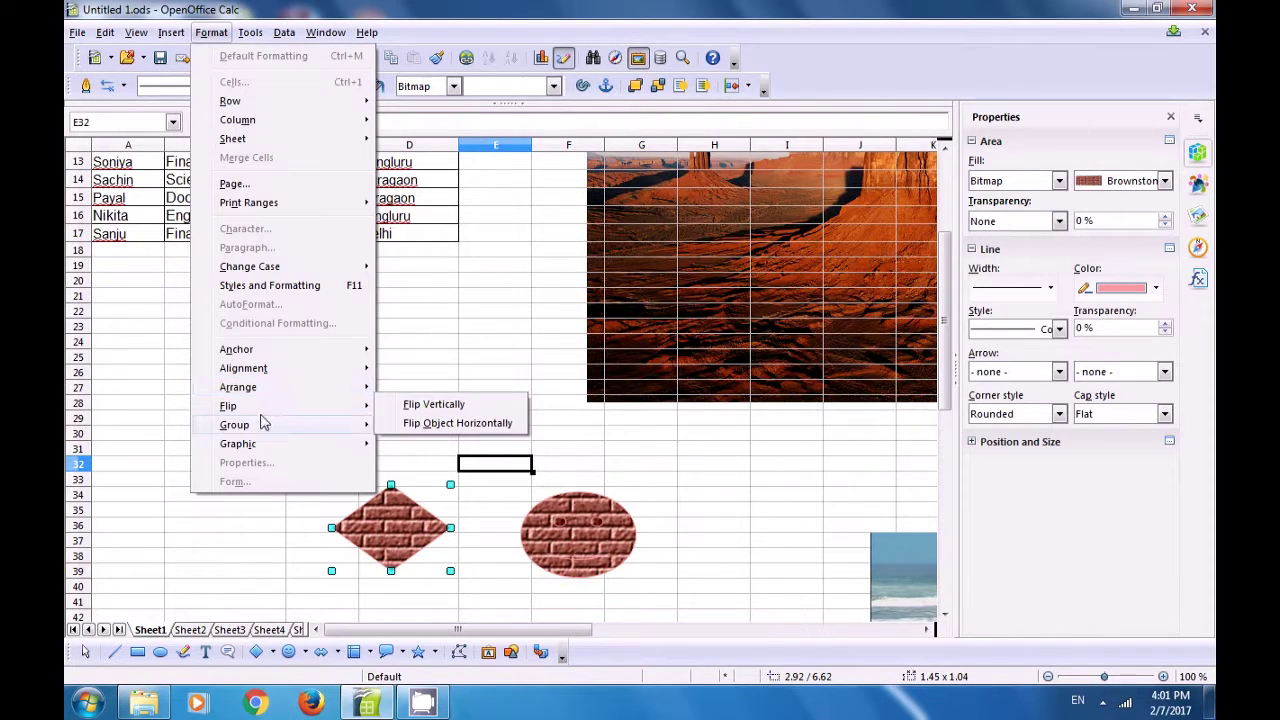
pyautogui.moveTo(264, 427)
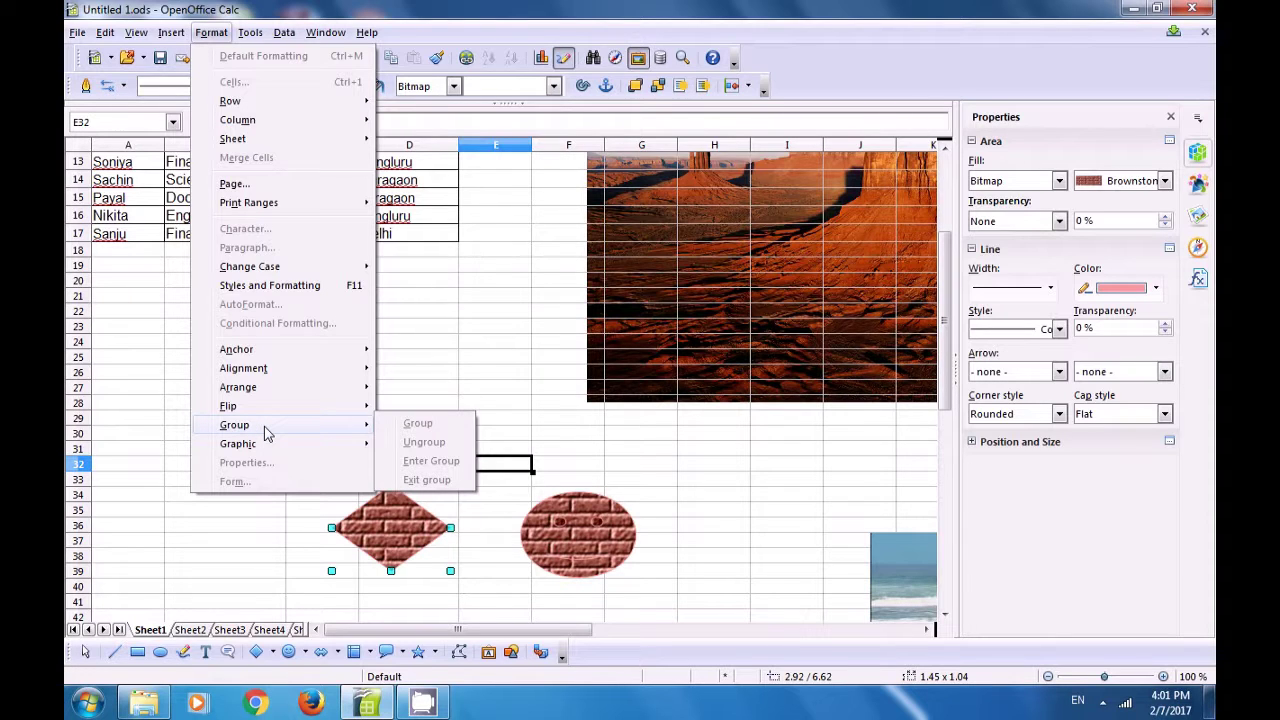
pyautogui.click(570, 456)
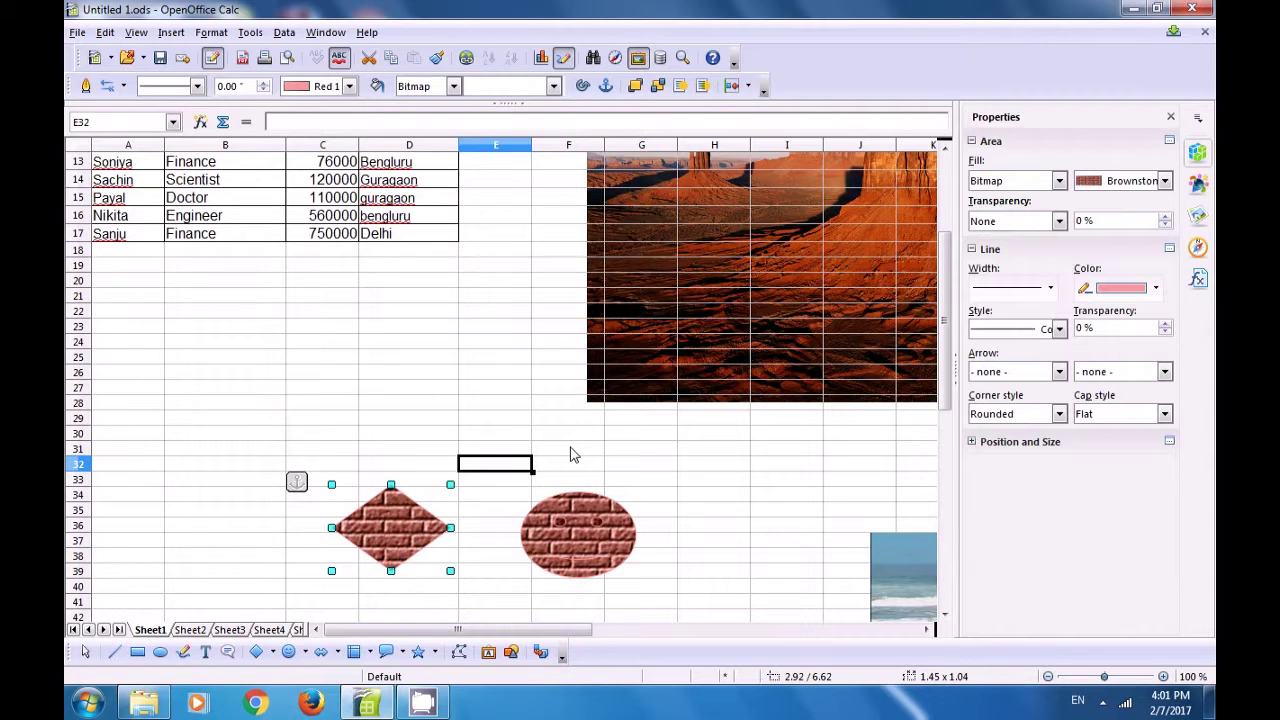
# Add the smiley face to the selected diamond and group the two shapes into one object.
pyautogui.keyDown('shift'); pyautogui.click(575, 533); pyautogui.keyUp('shift')
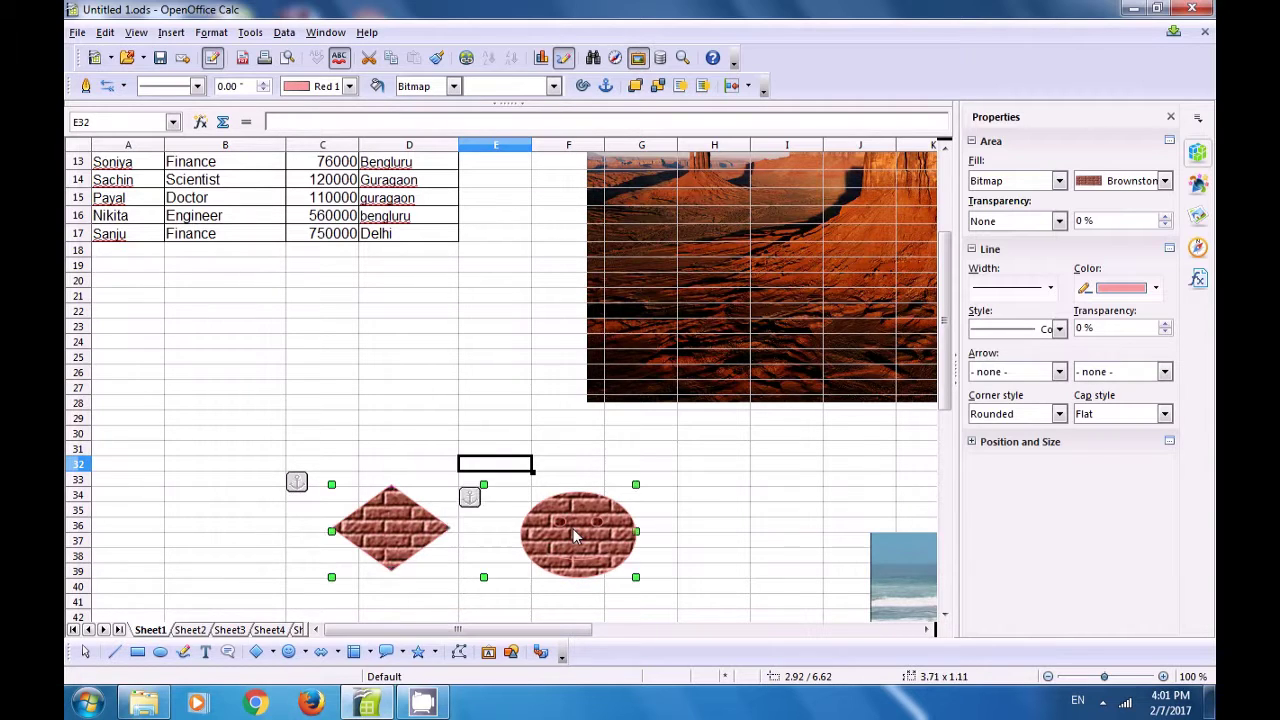
pyautogui.click(211, 32)
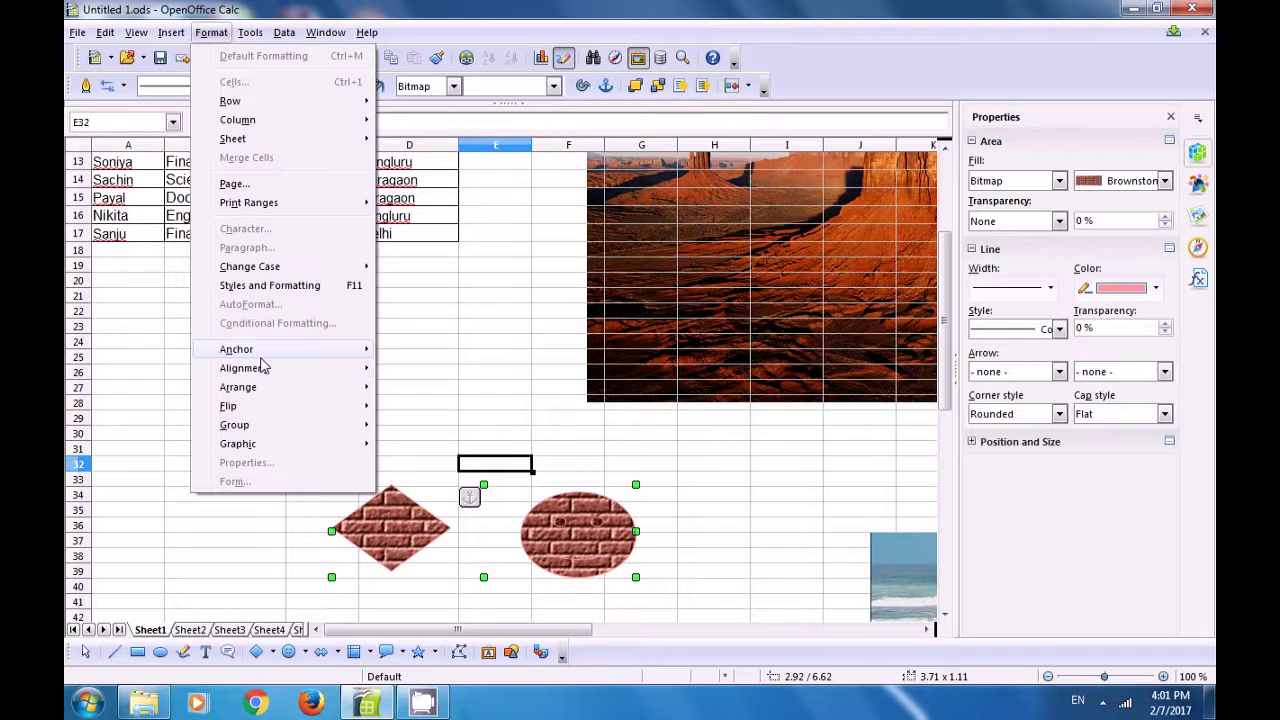
pyautogui.moveTo(267, 429)
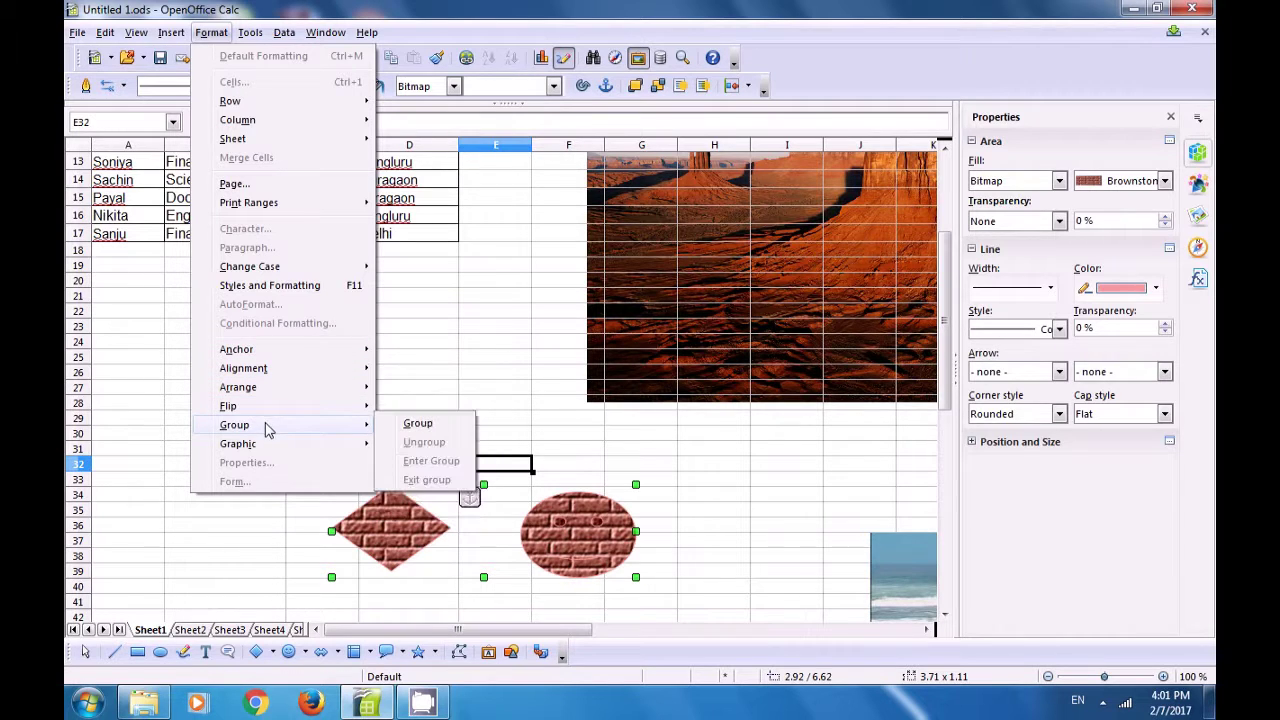
pyautogui.click(420, 424)
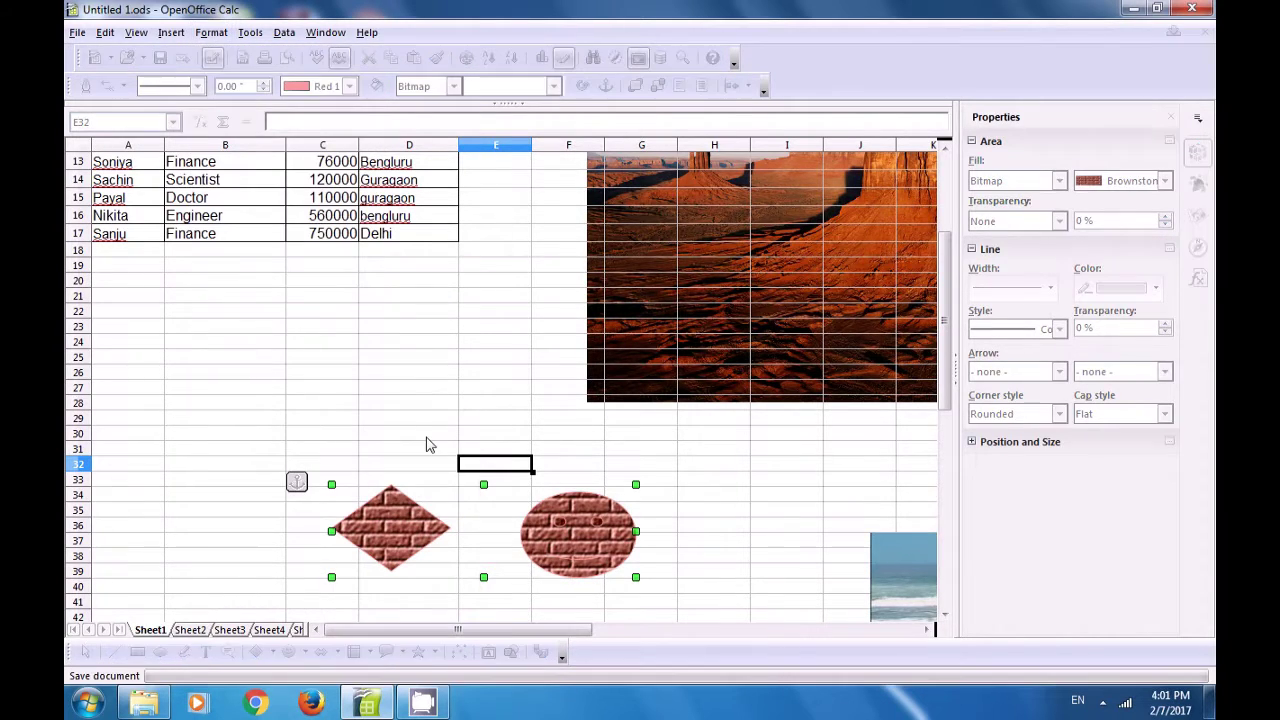
# Enter the group and move the smiley face up to around rows 32 to 36 and the diamond to around rows 31 to 36.
pyautogui.click(210, 32)
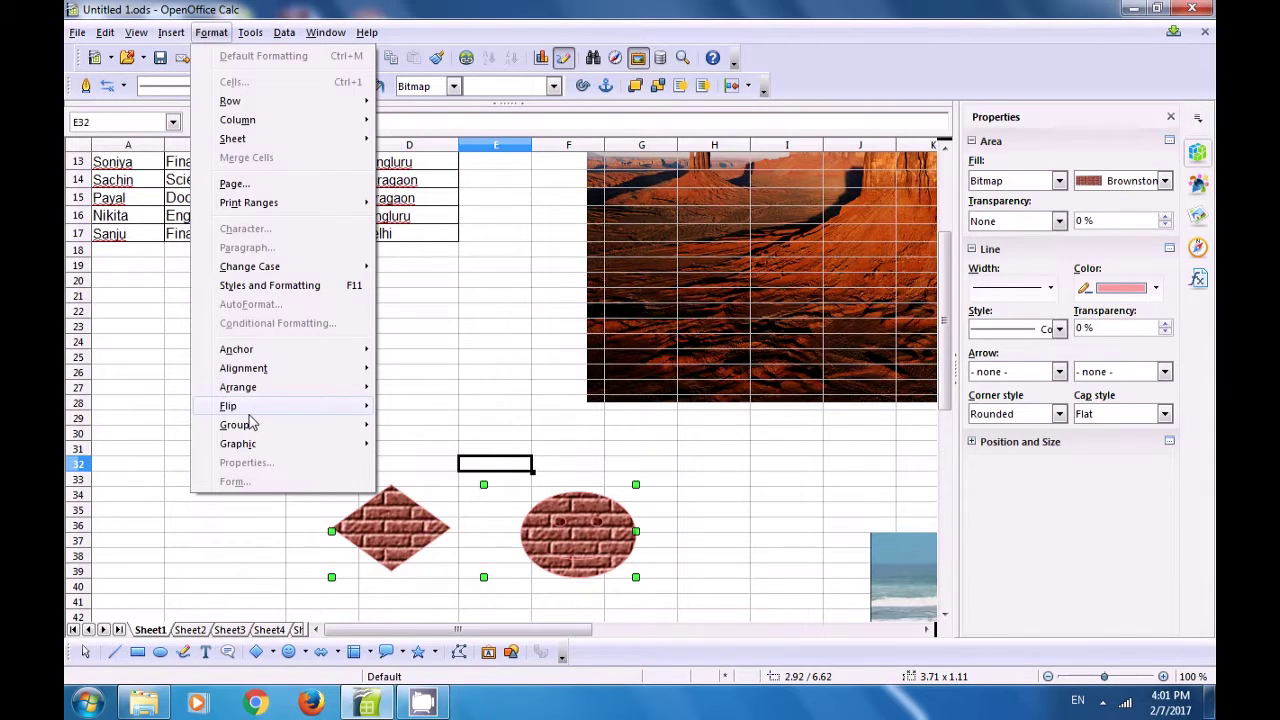
pyautogui.moveTo(252, 426)
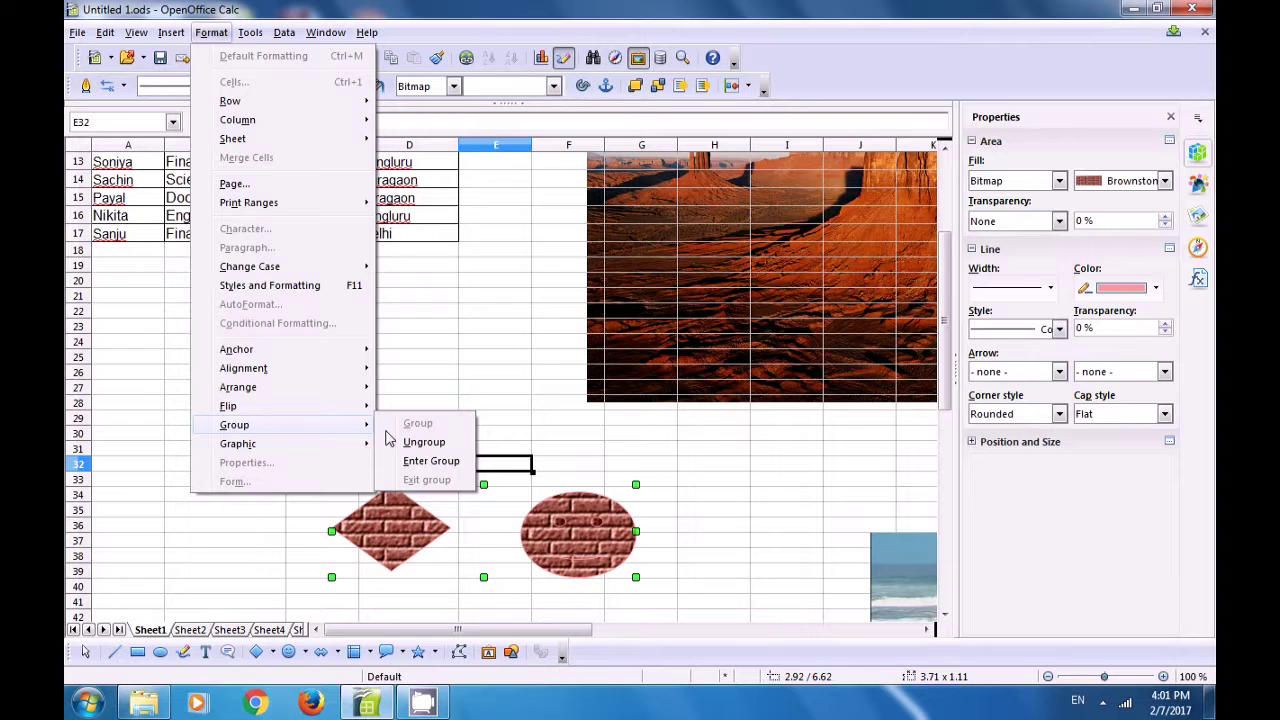
pyautogui.click(410, 460)
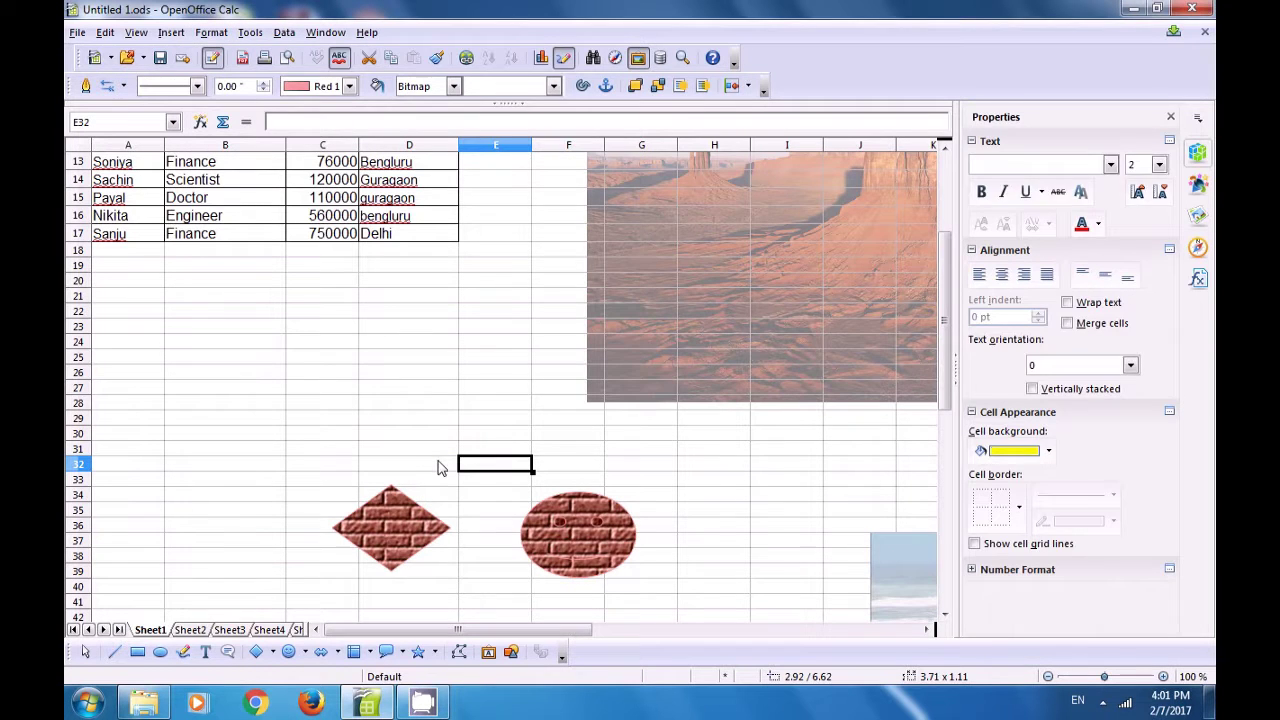
pyautogui.moveTo(573, 518); pyautogui.dragTo(563, 481)
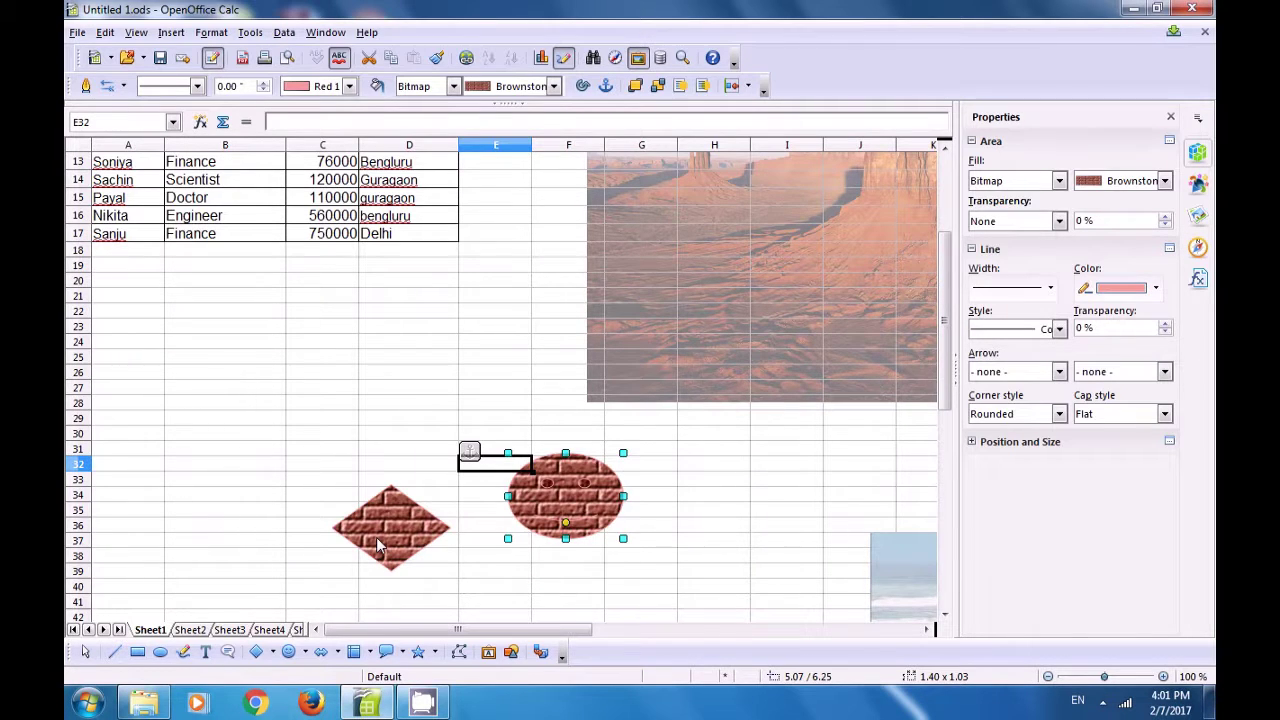
pyautogui.moveTo(378, 545); pyautogui.dragTo(386, 498)
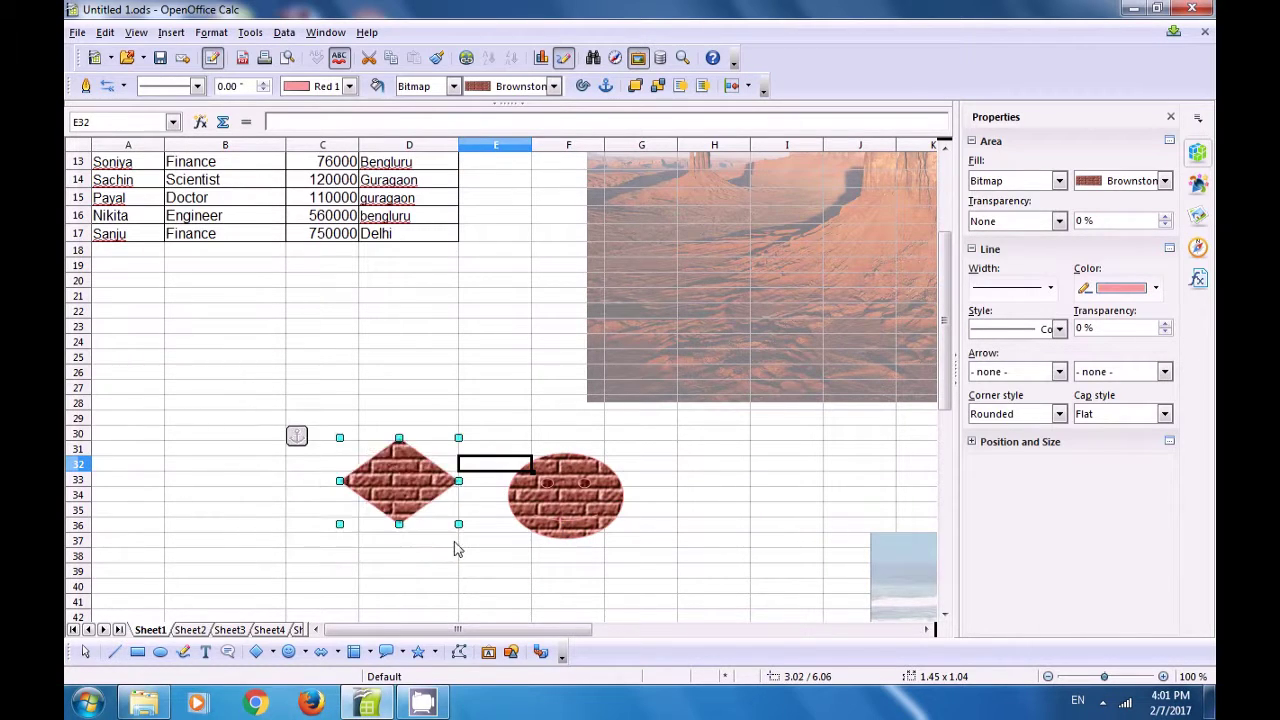
pyautogui.click(462, 550)
pyautogui.click(686, 511)
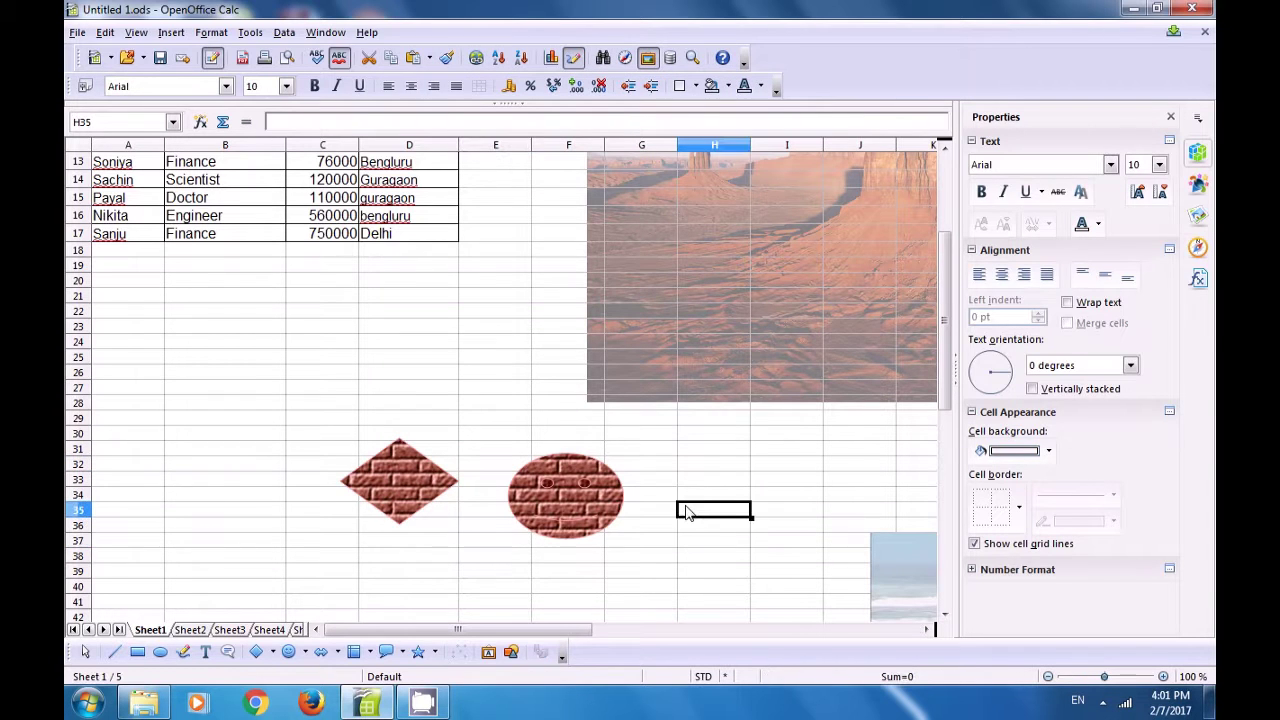
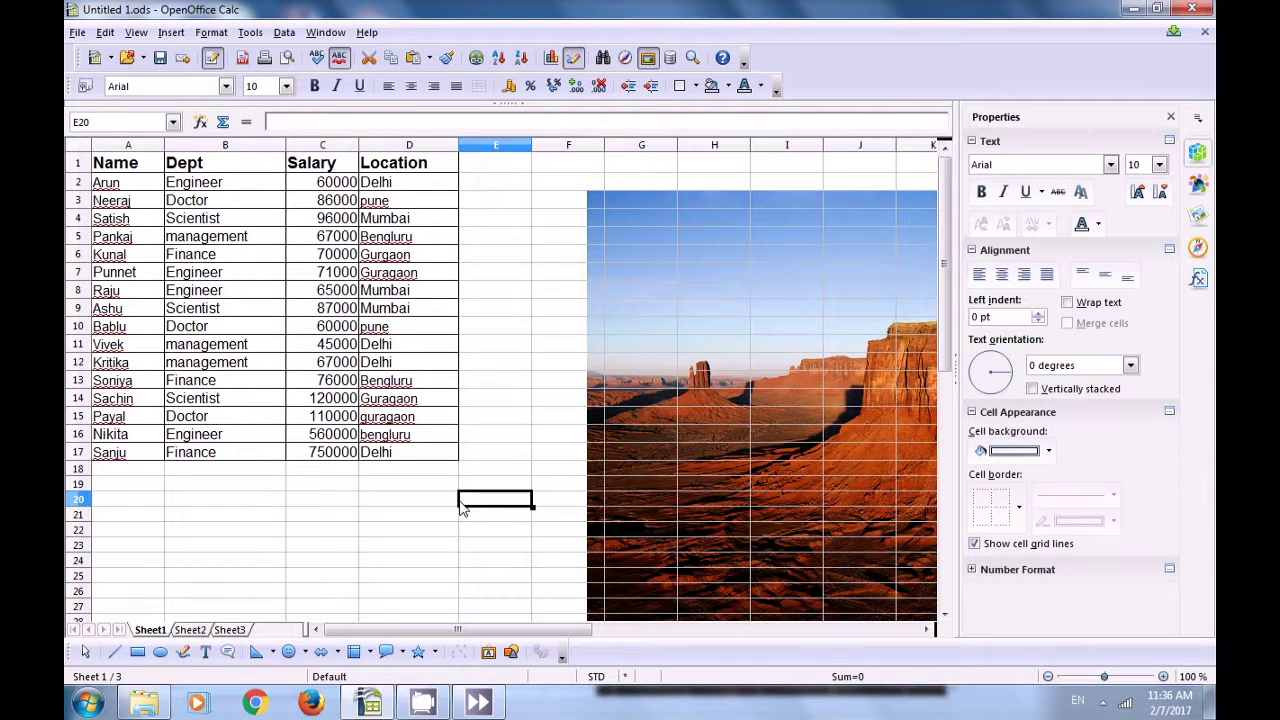
# Copy the employee table A1:D17 on Sheet1 and insert one new sheet named Sheet4 after Sheet3.
pyautogui.moveTo(118, 164); pyautogui.dragTo(417, 457)
pyautogui.hotkey('ctrl', 'c')
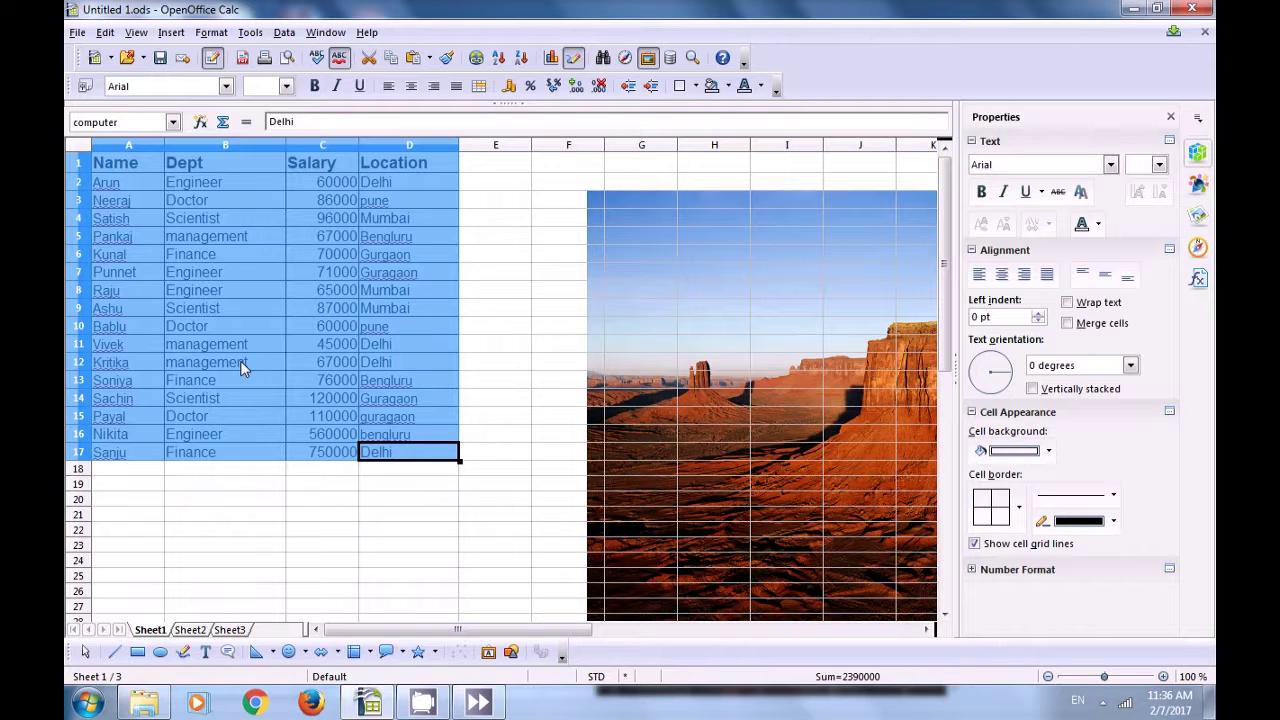
pyautogui.click(188, 632)
pyautogui.click(224, 632)
pyautogui.click(280, 634)
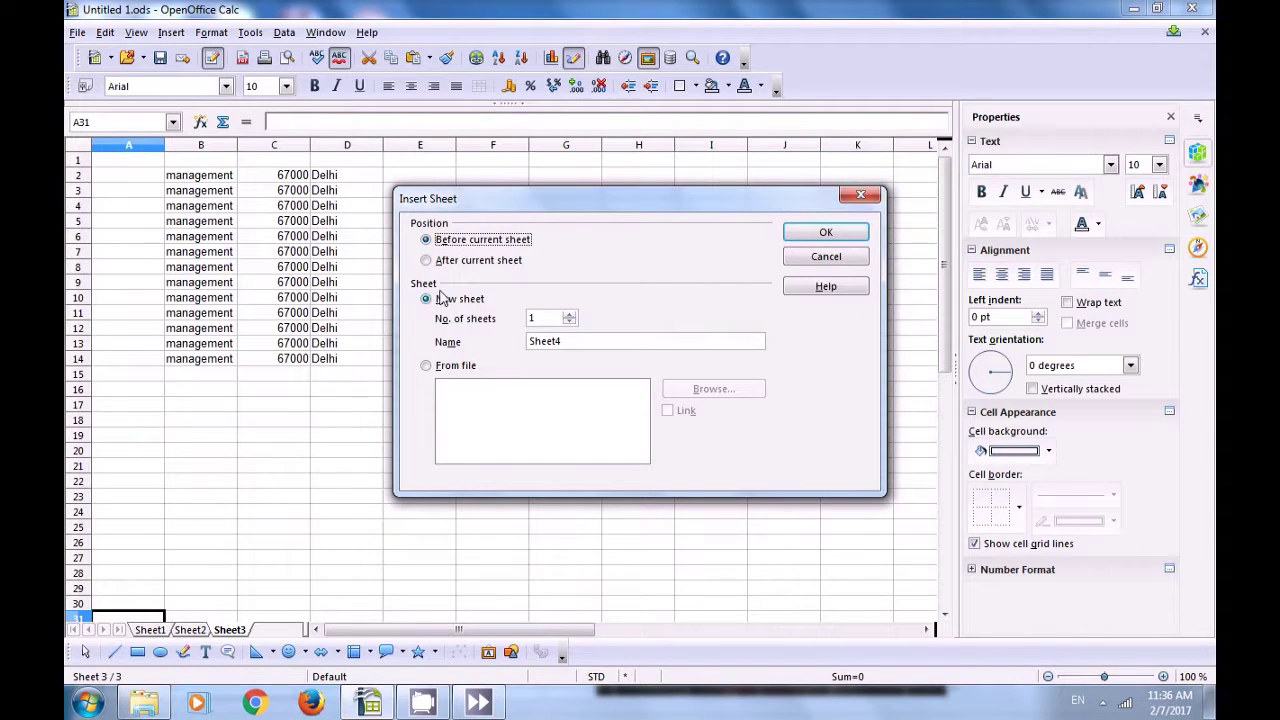
pyautogui.click(427, 260)
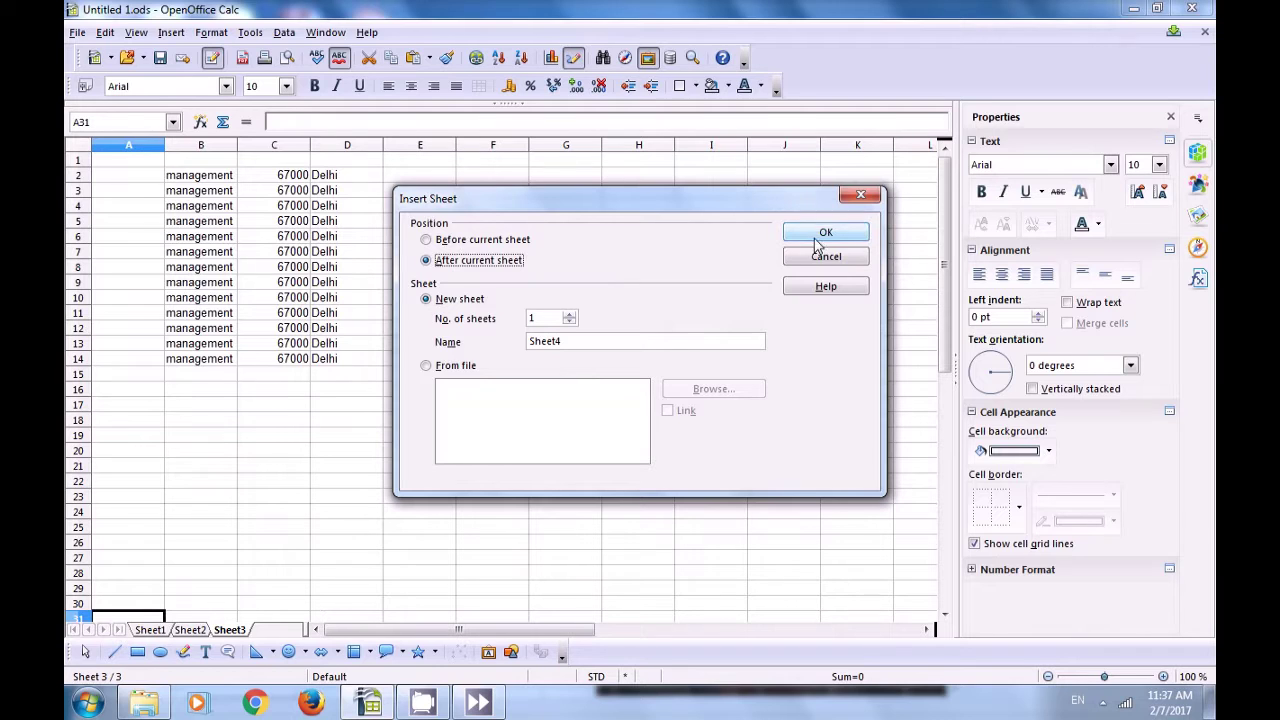
pyautogui.click(822, 234)
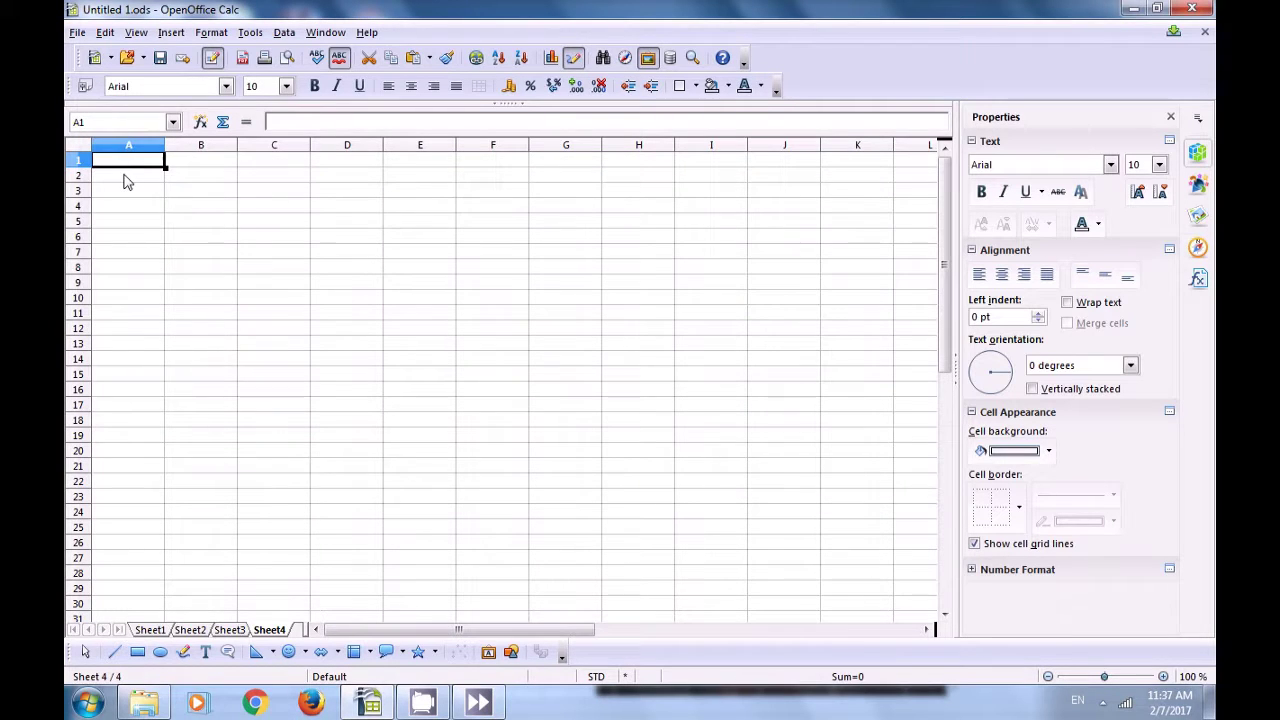
# Paste the copied employee table into Sheet4 starting at cell A1, and deselect it.
pyautogui.rightClick(117, 163)
pyautogui.click(156, 348)
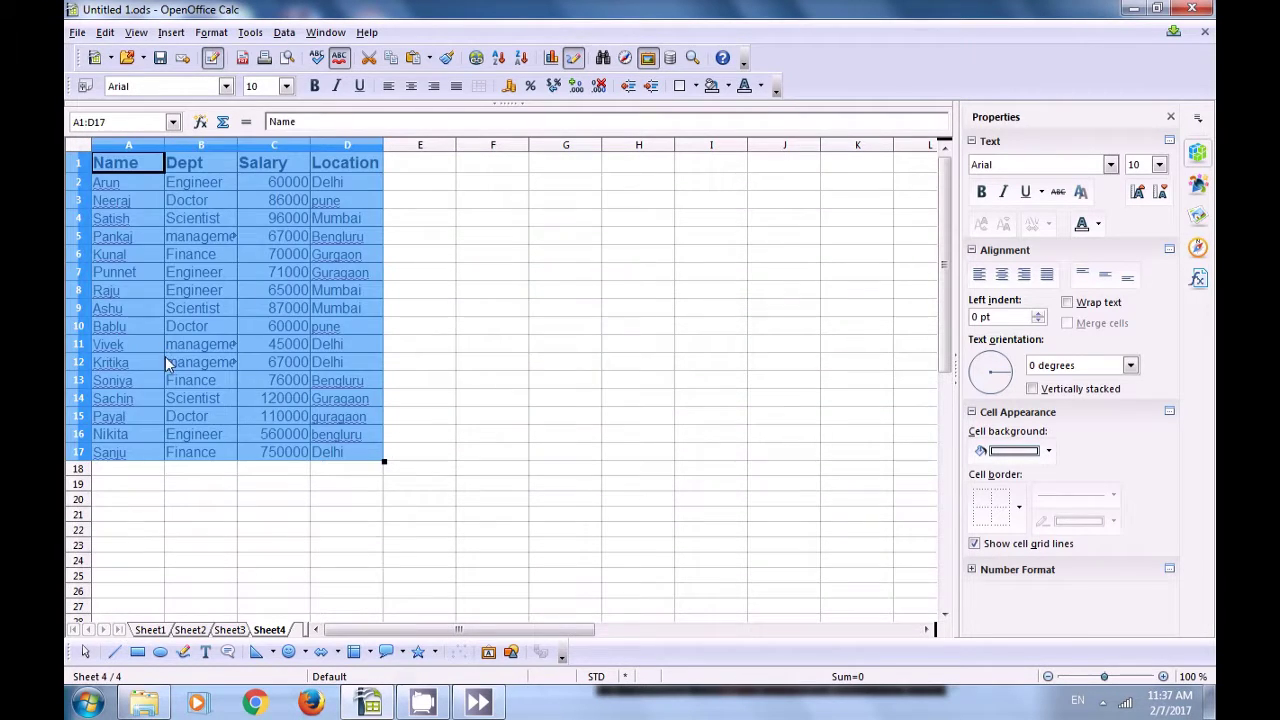
pyautogui.click(462, 328)
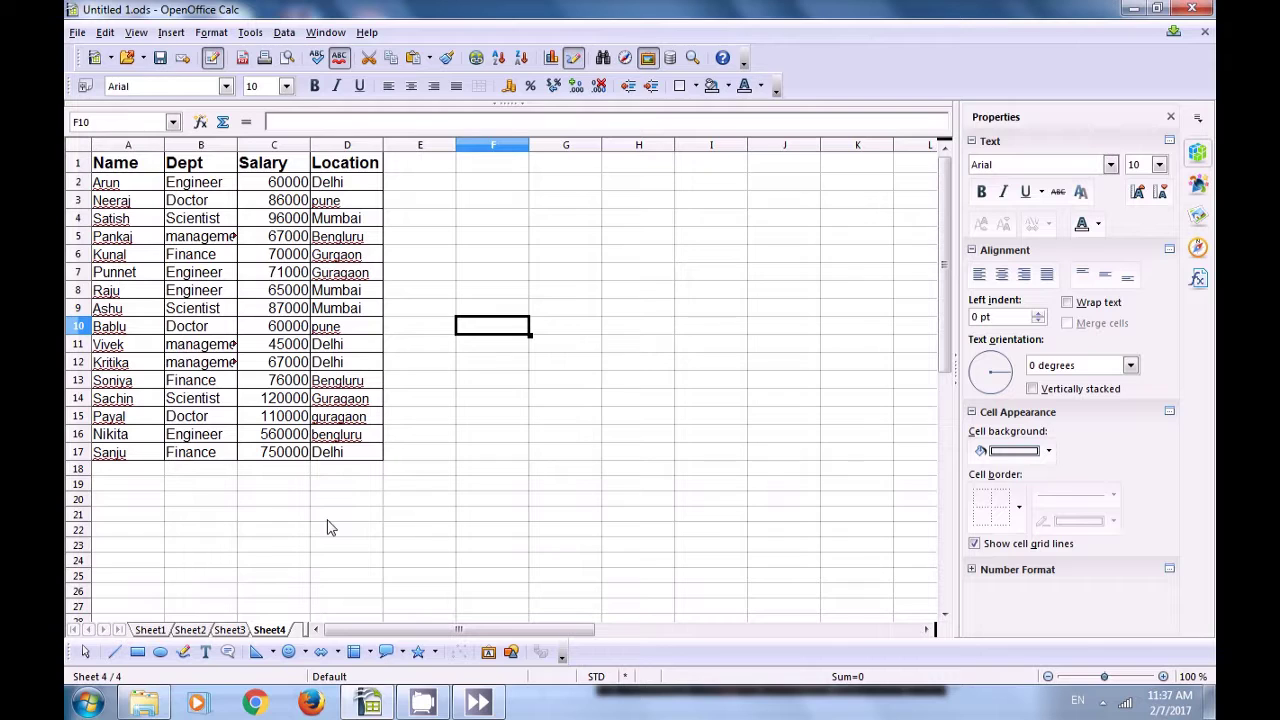
pyautogui.click(490, 187)
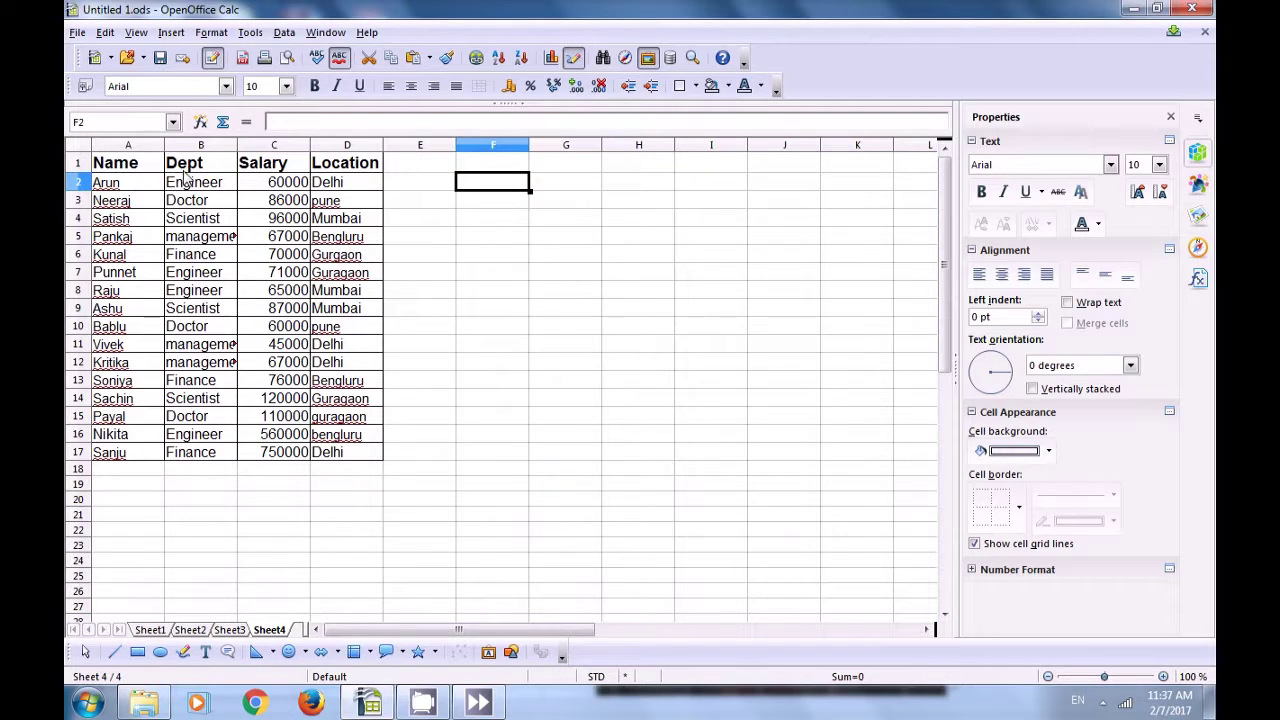
pyautogui.click(198, 455)
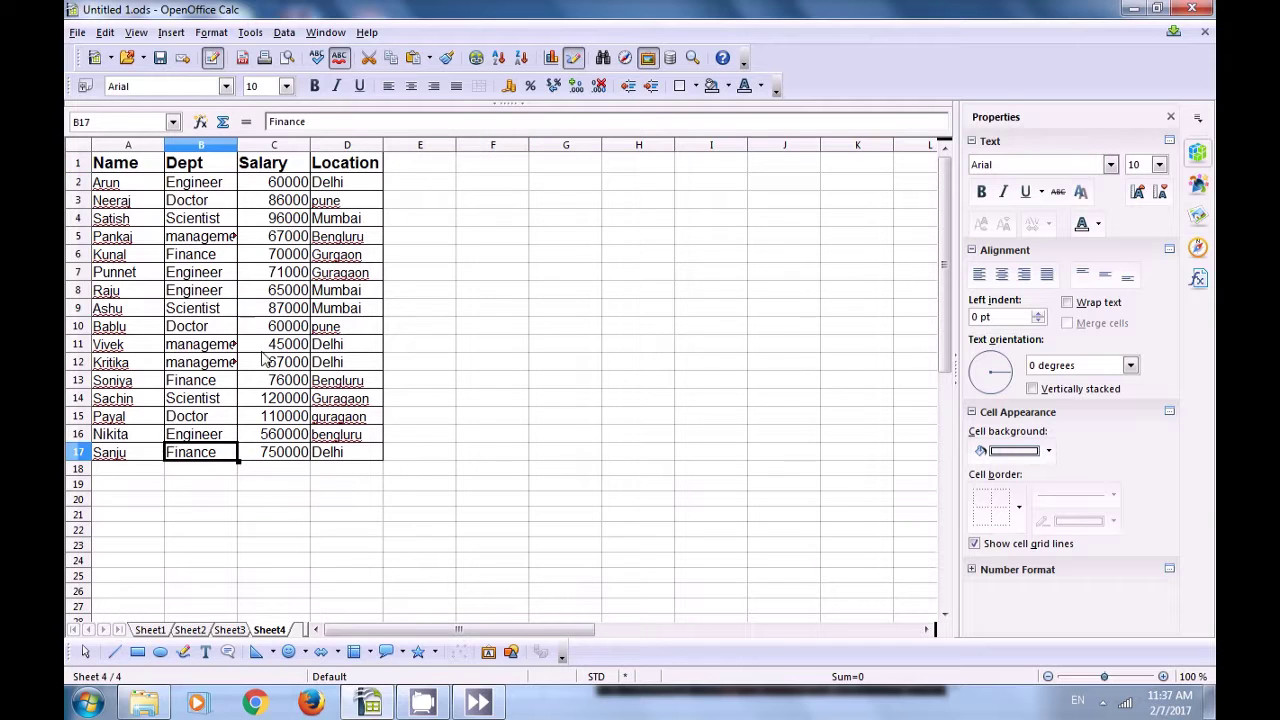
pyautogui.click(274, 166)
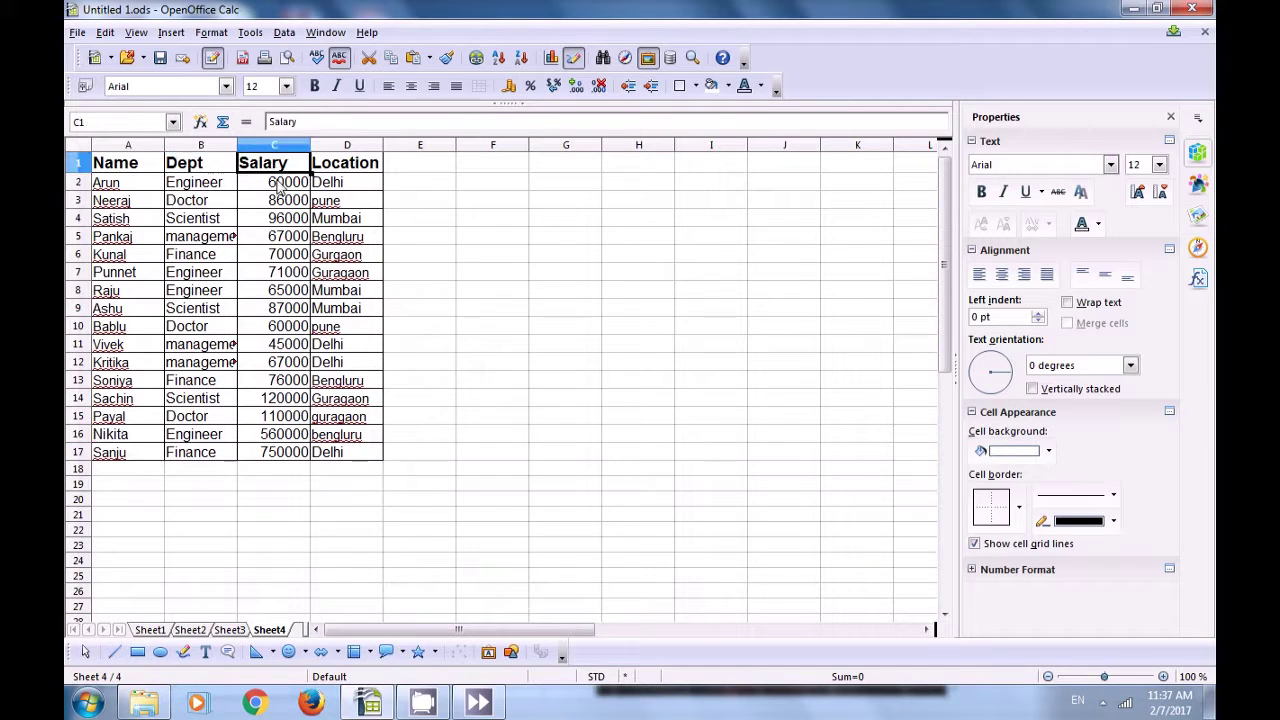
pyautogui.click(286, 433)
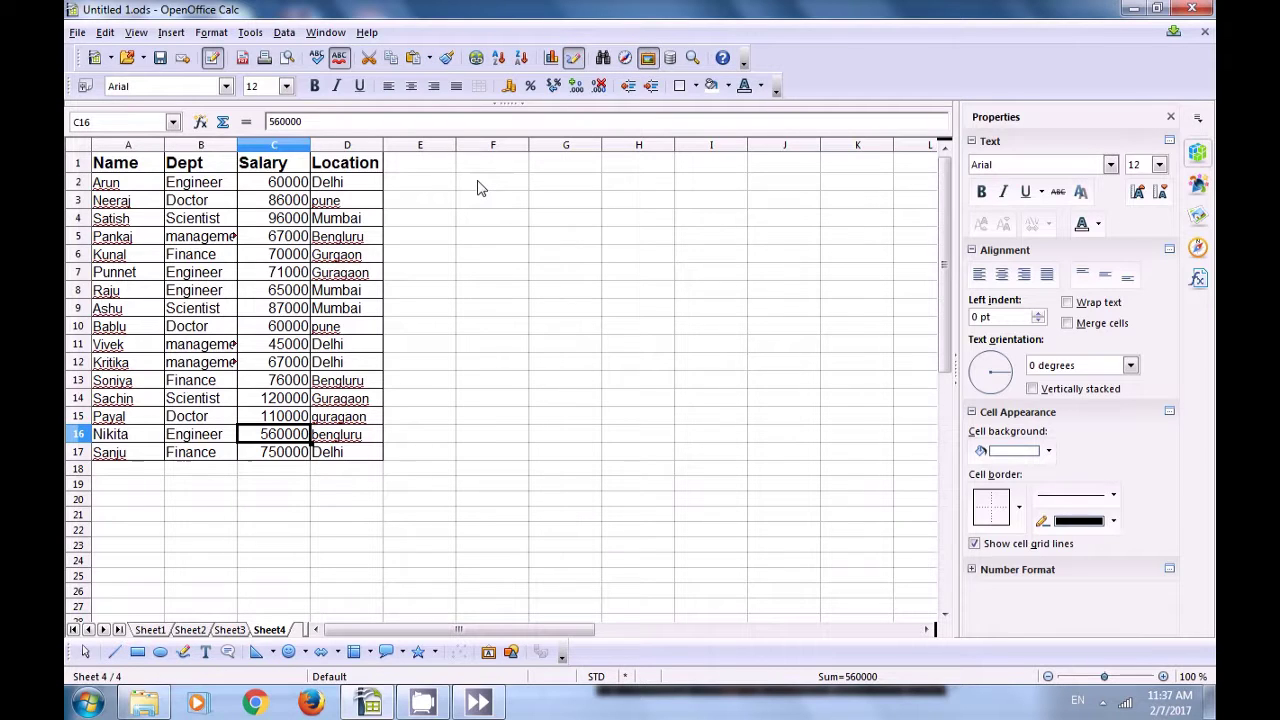
# Copy the Dept heading from B1 into cell F2 with its bold, bordered formatting.
pyautogui.click(478, 187)
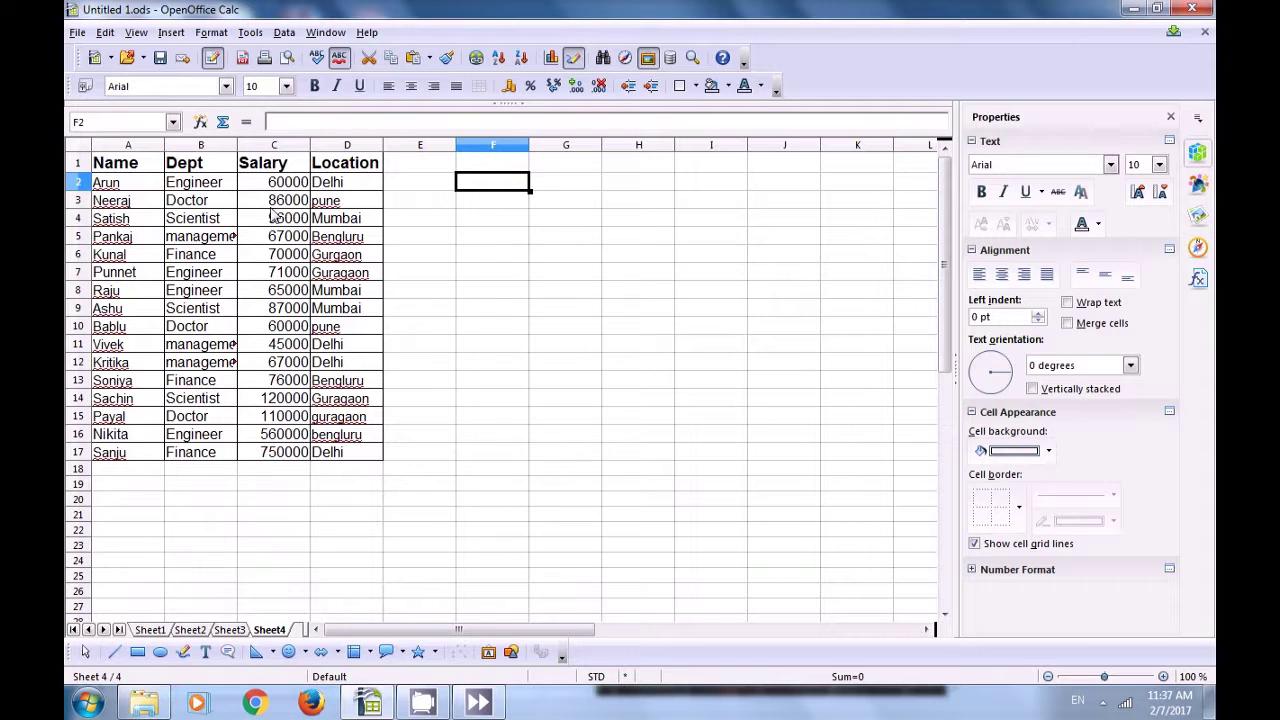
pyautogui.click(181, 168)
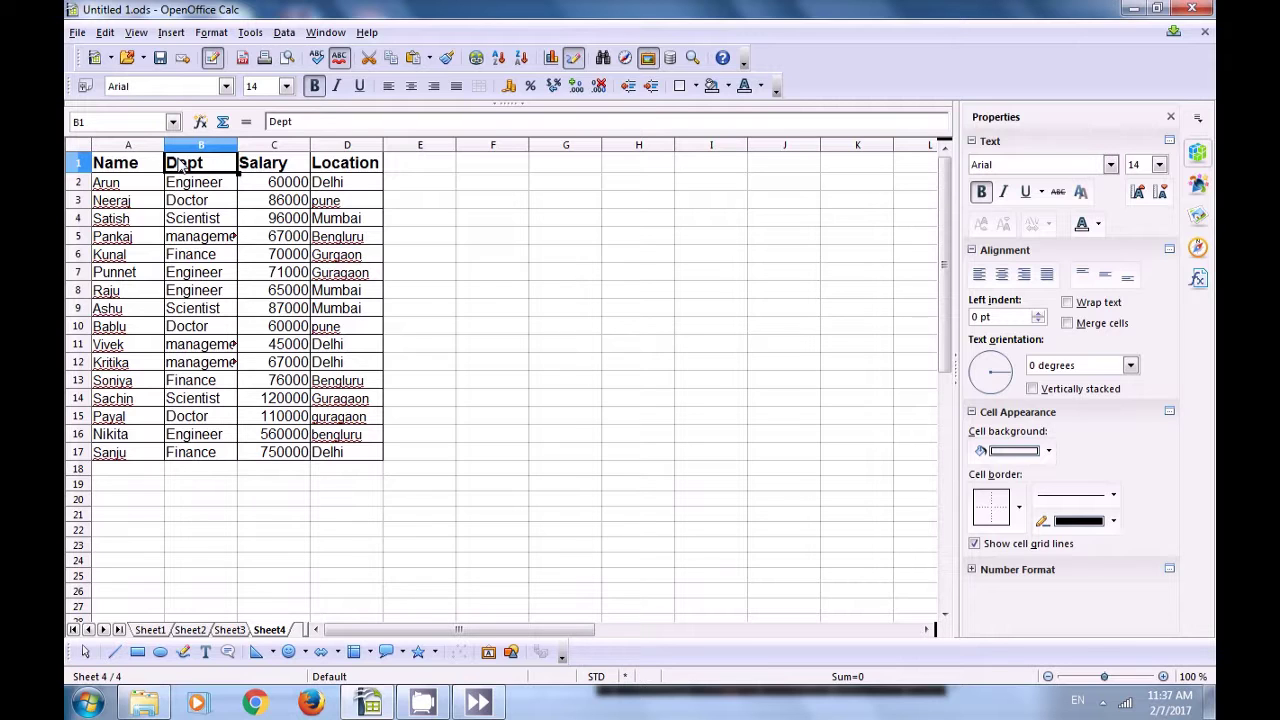
pyautogui.click(491, 186)
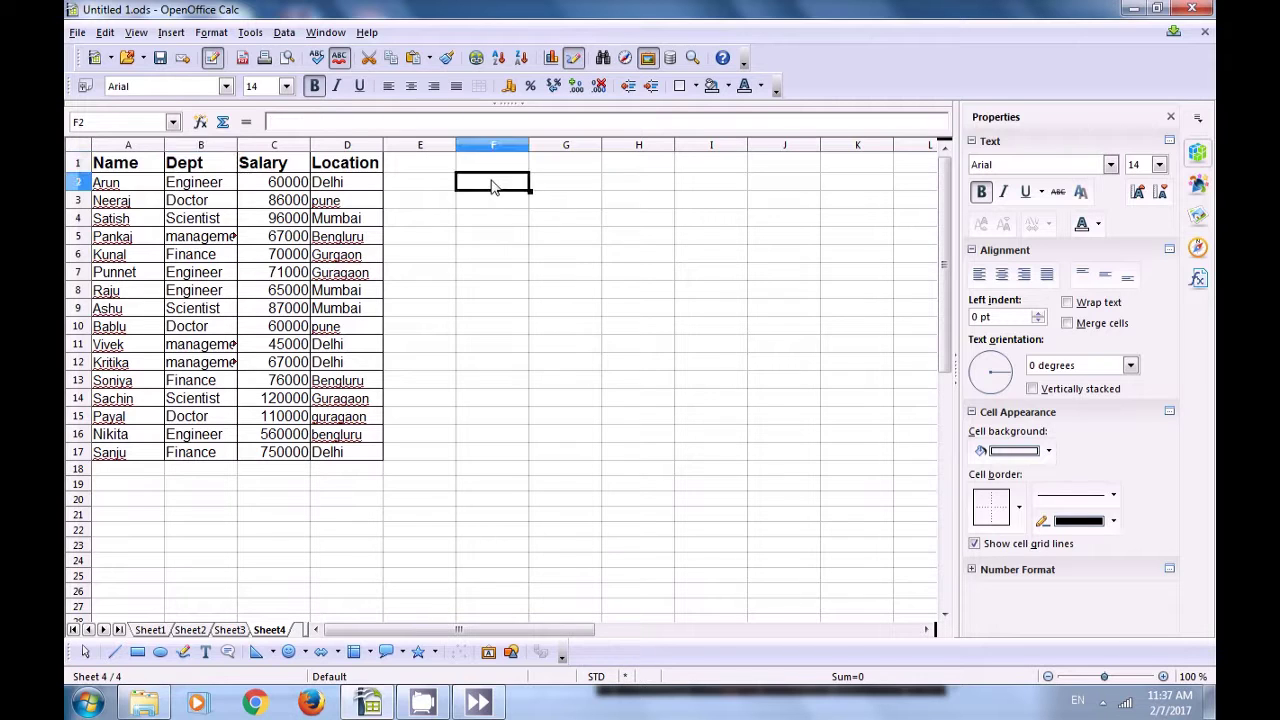
pyautogui.write('Dept')
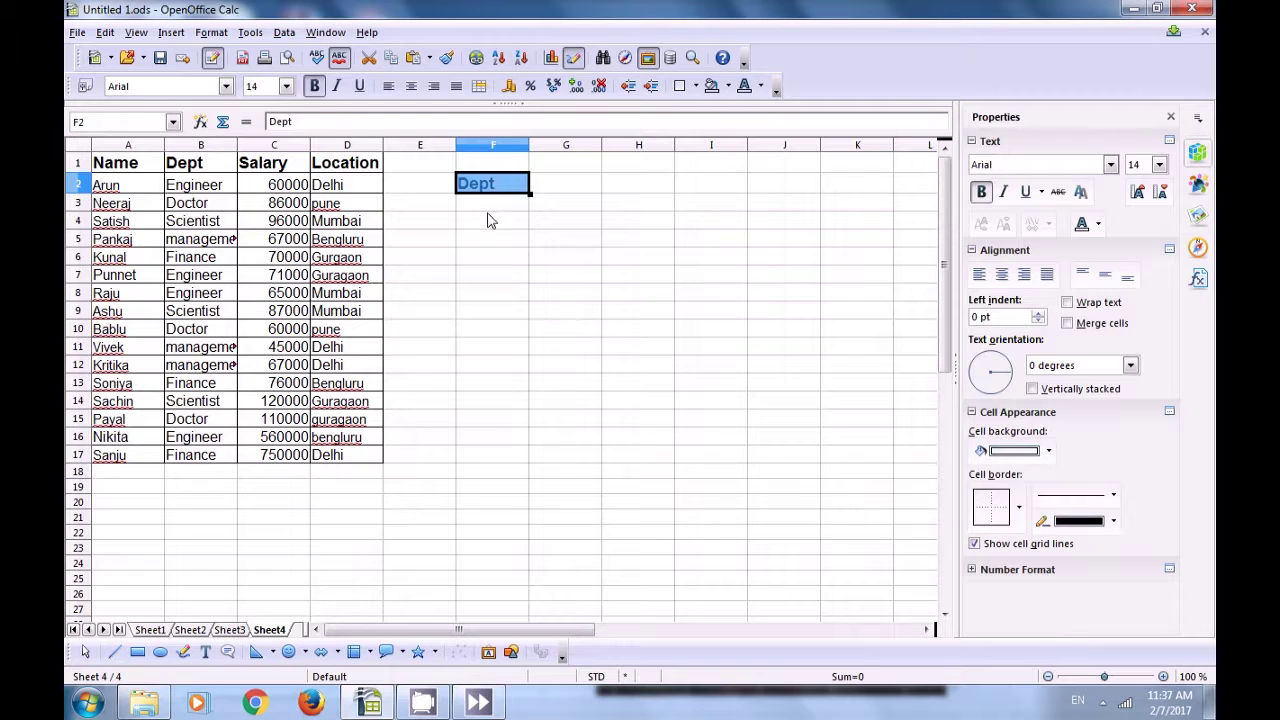
pyautogui.click(490, 220)
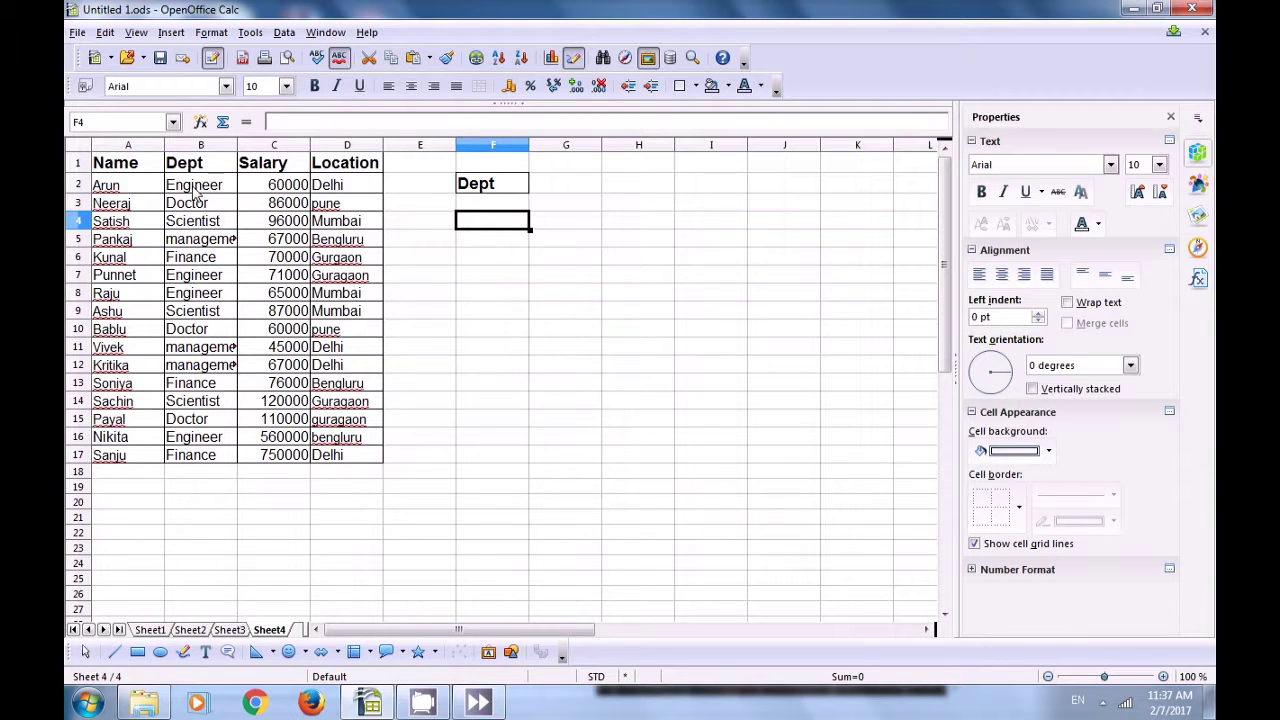
# Copy the department names in B2:B6 to F3:F7 and widen column F slightly to fit "management".
pyautogui.moveTo(198, 188); pyautogui.dragTo(210, 260)
pyautogui.hotkey('ctrl', 'c')
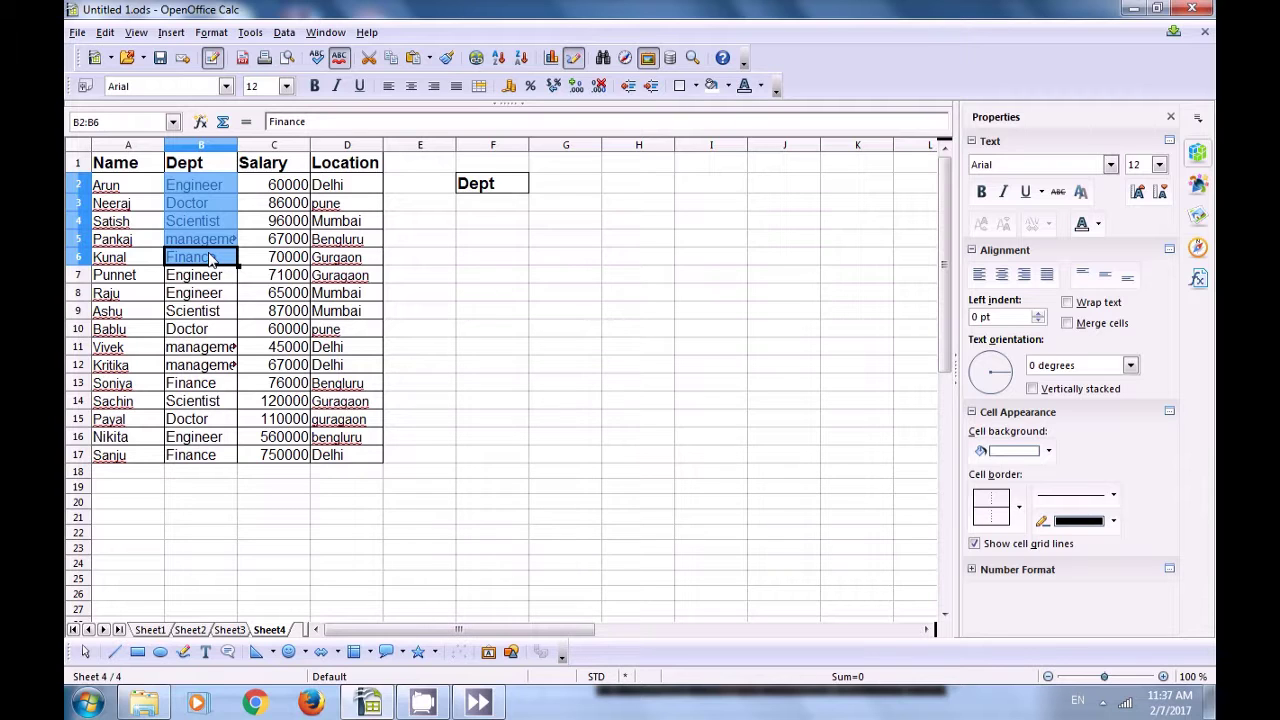
pyautogui.click(470, 206)
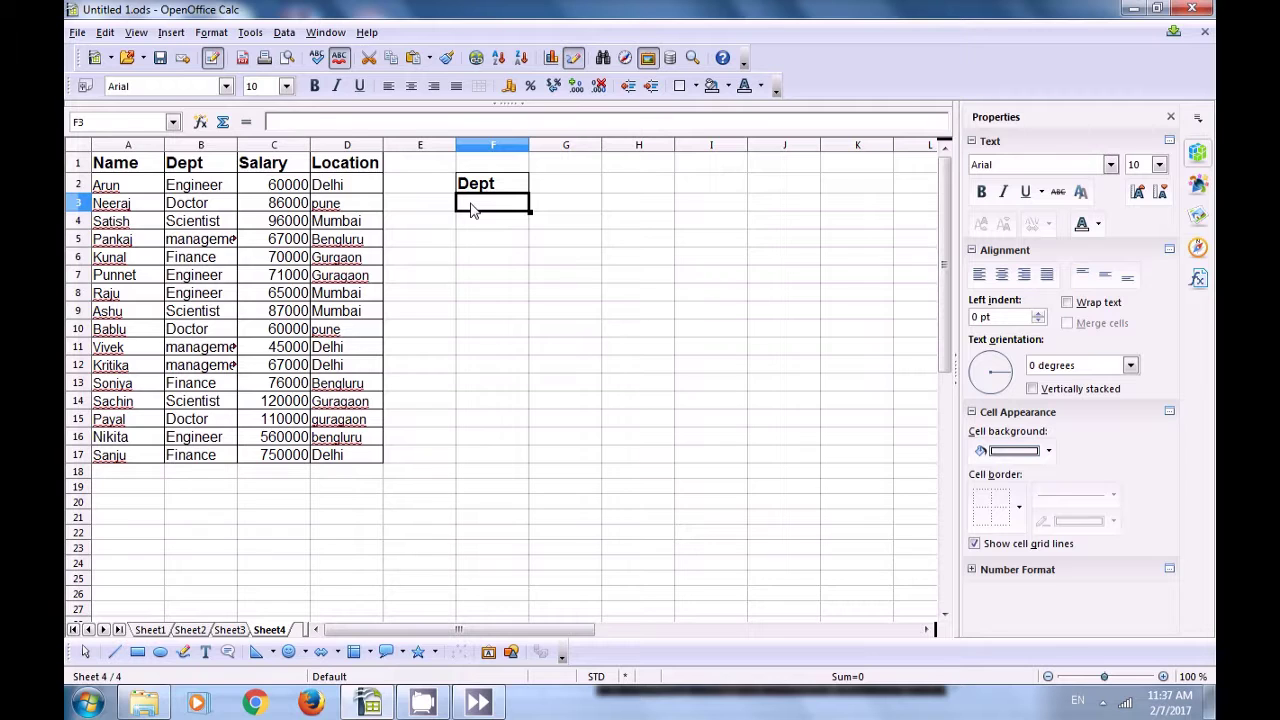
pyautogui.hotkey('ctrl', 'v')
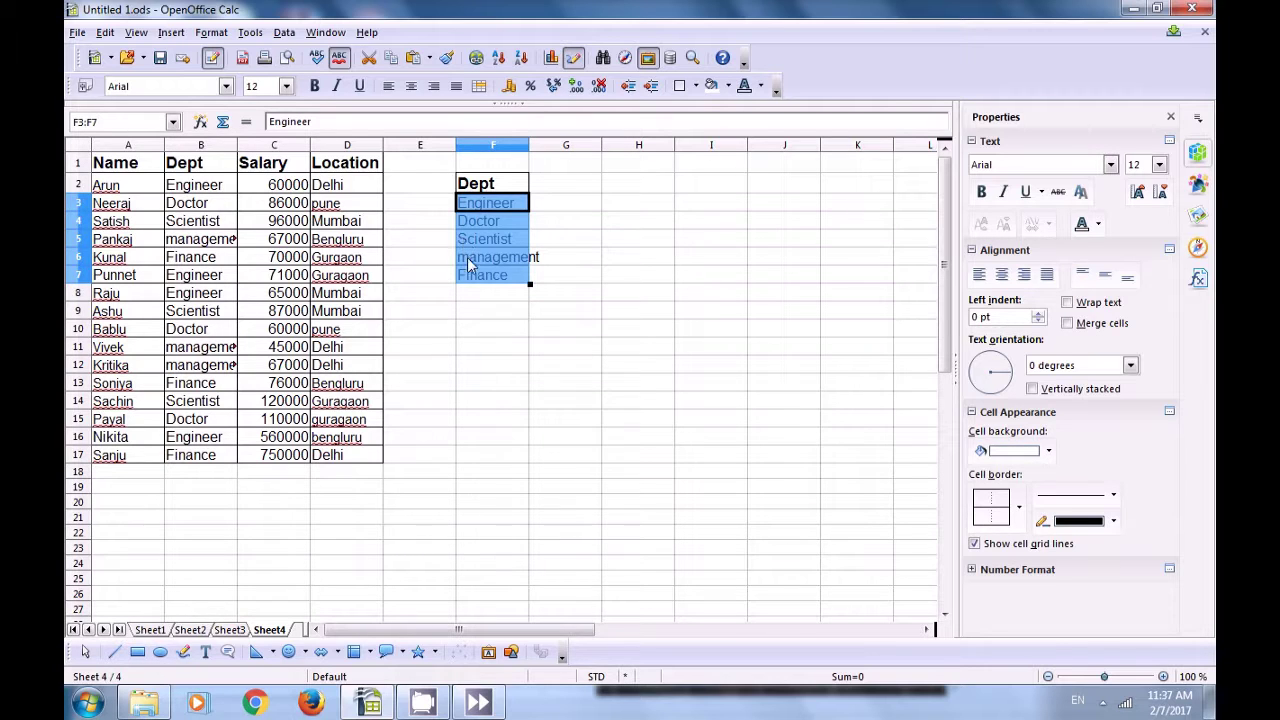
pyautogui.moveTo(529, 146); pyautogui.dragTo(540, 146)
pyautogui.click(514, 313)
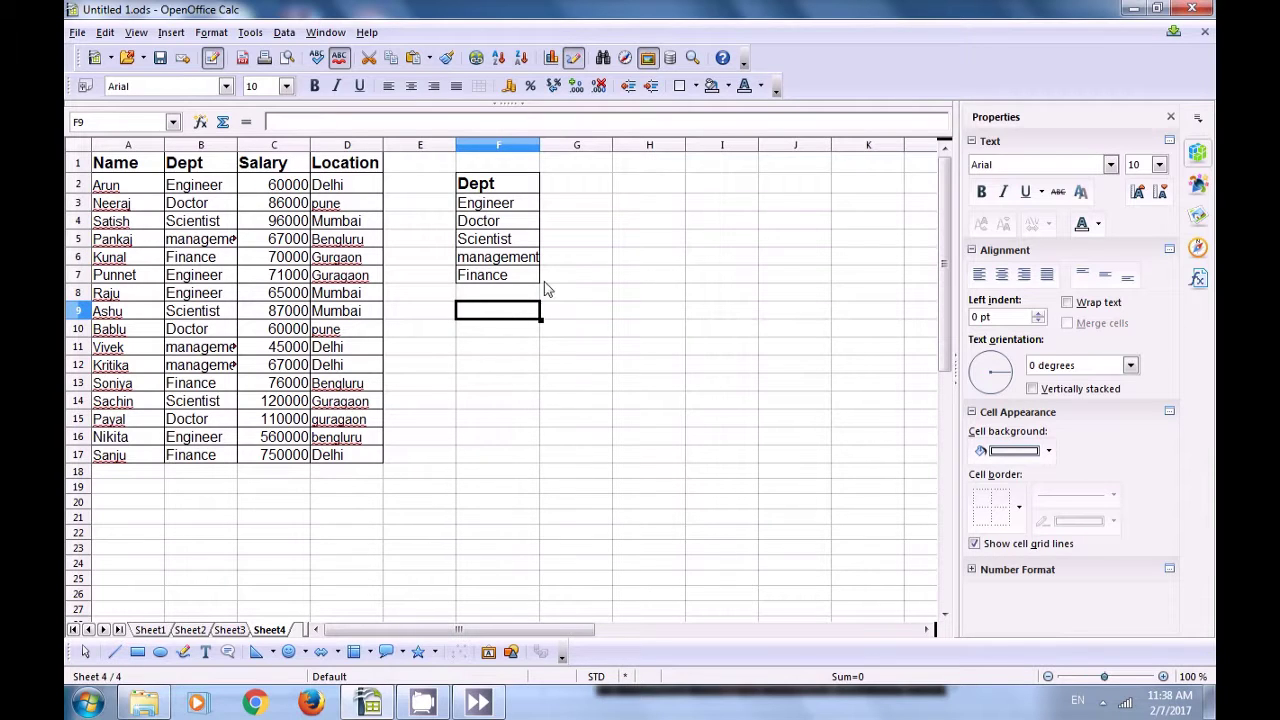
# Enter the heading "countif" in cell G2, beside the Dept heading.
pyautogui.click(587, 184)
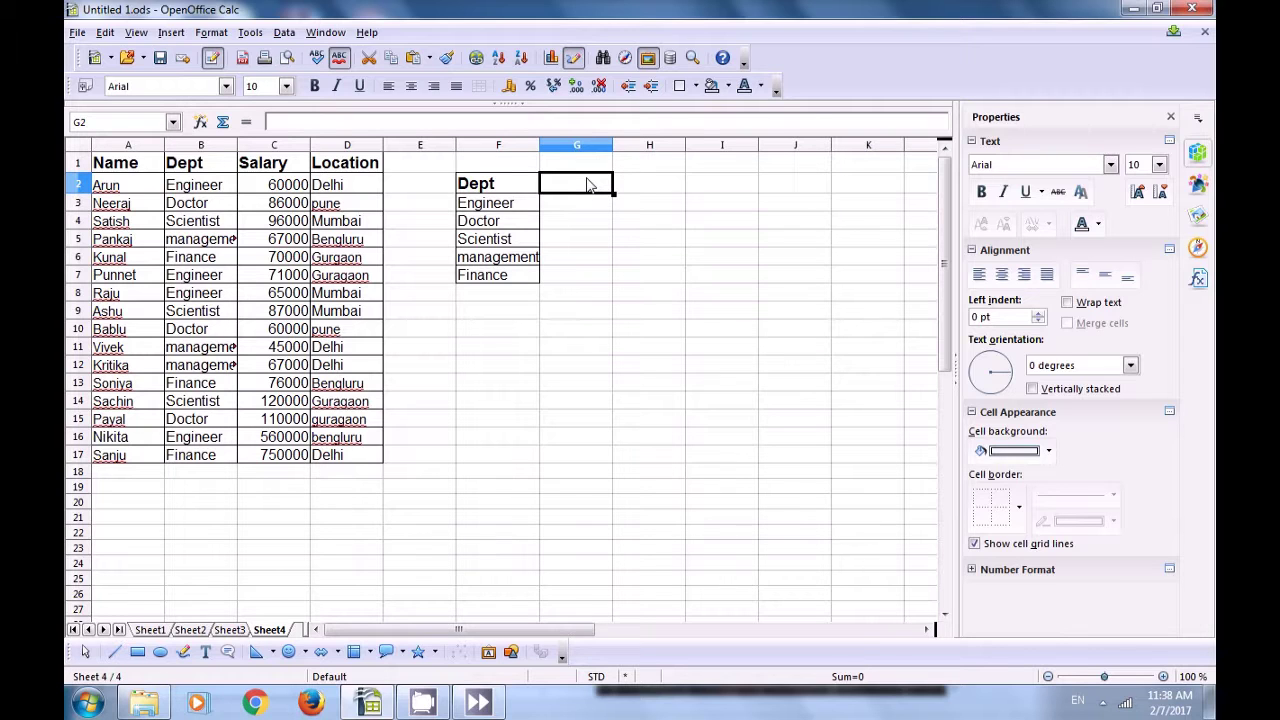
pyautogui.click(488, 206)
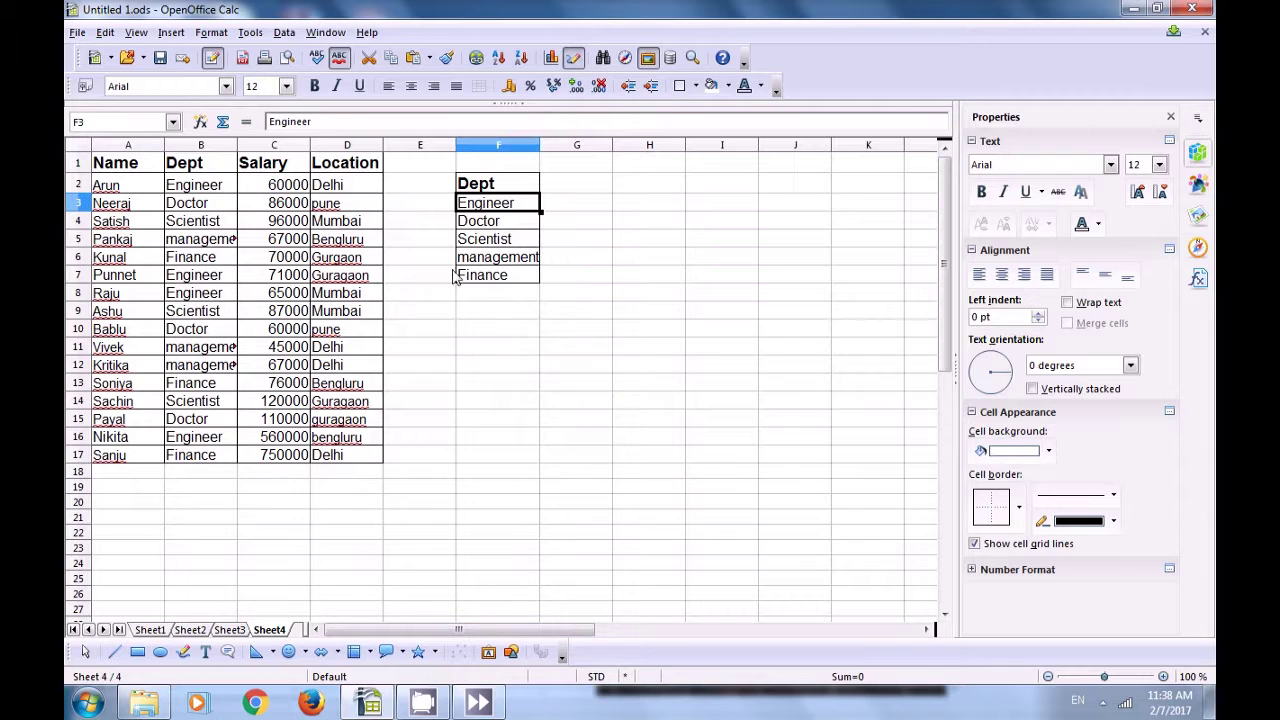
pyautogui.click(481, 222)
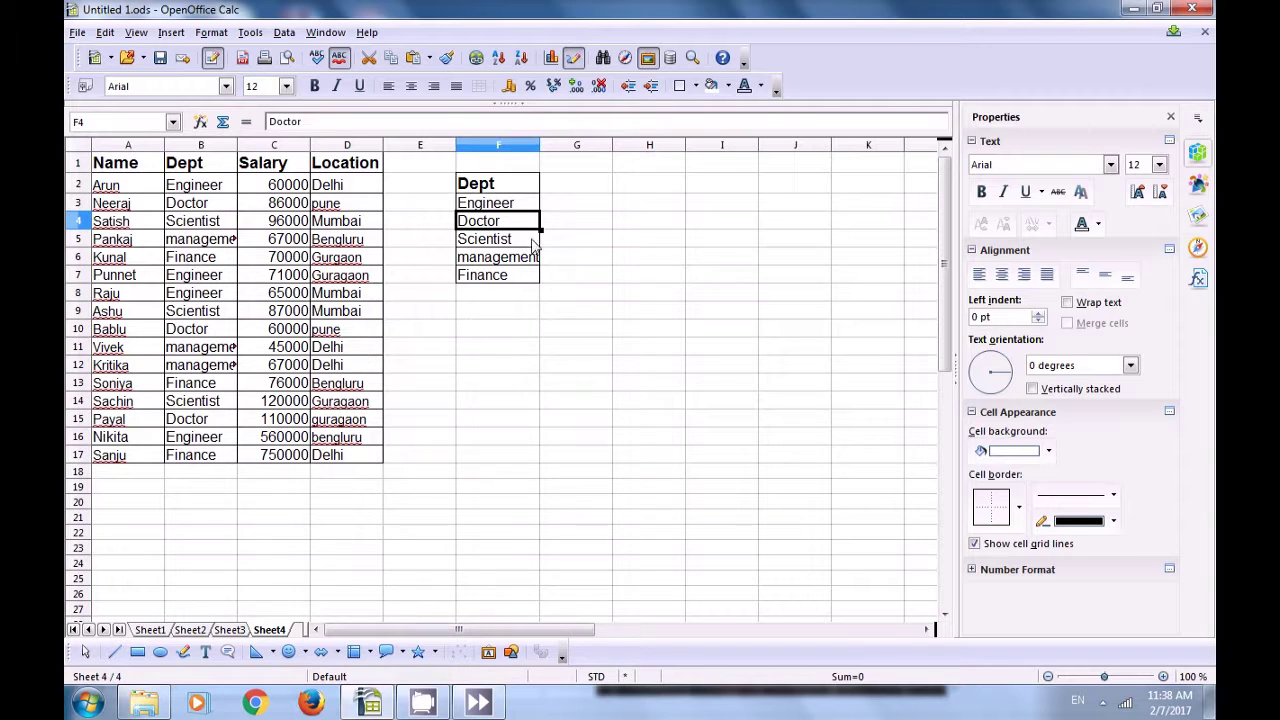
pyautogui.click(565, 188)
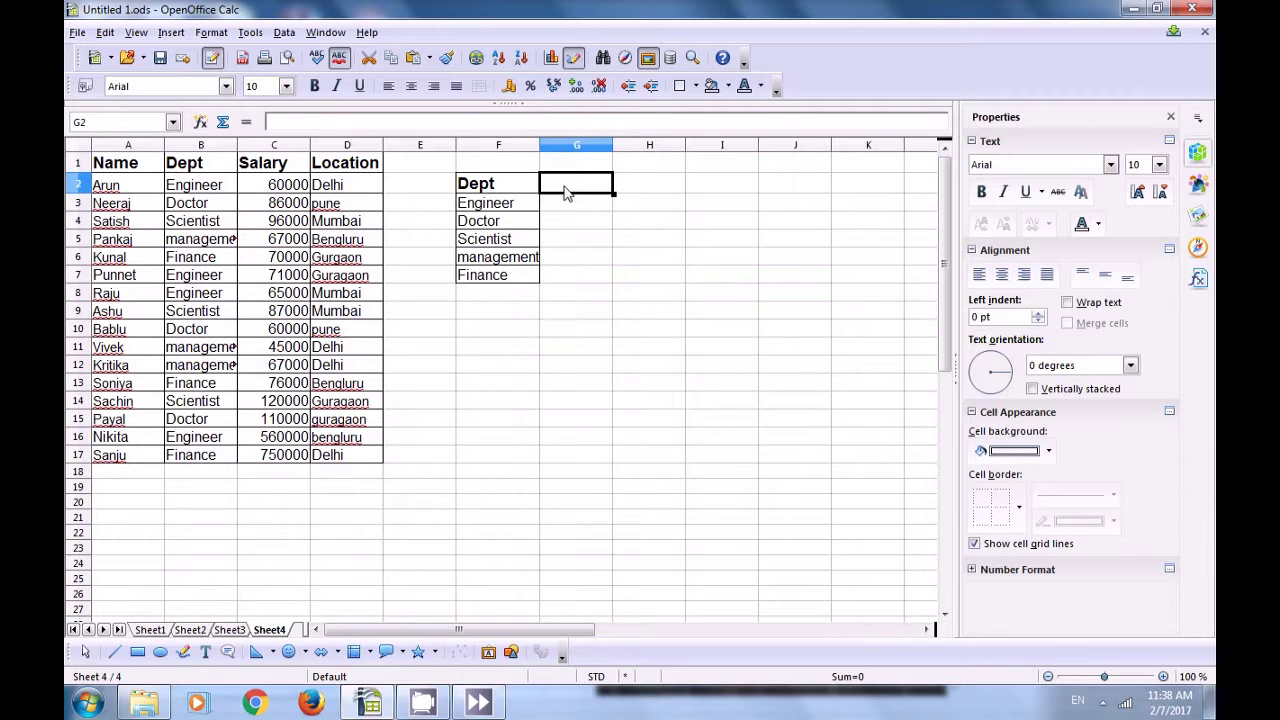
pyautogui.write('cou')
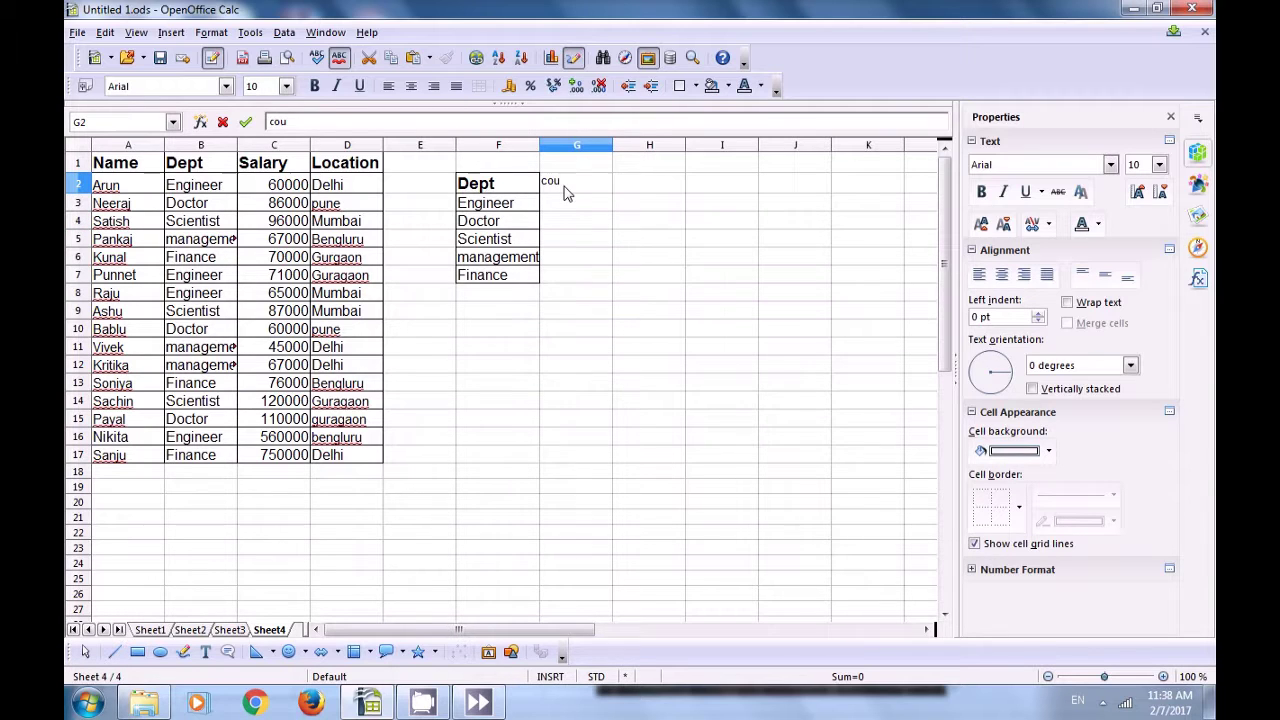
pyautogui.write('ntif')
# Enter =COUNTIF($B$2:$B$17;F3) in G3 to count the Engineer entries, with the department range as an absolute reference.
pyautogui.click(589, 213)
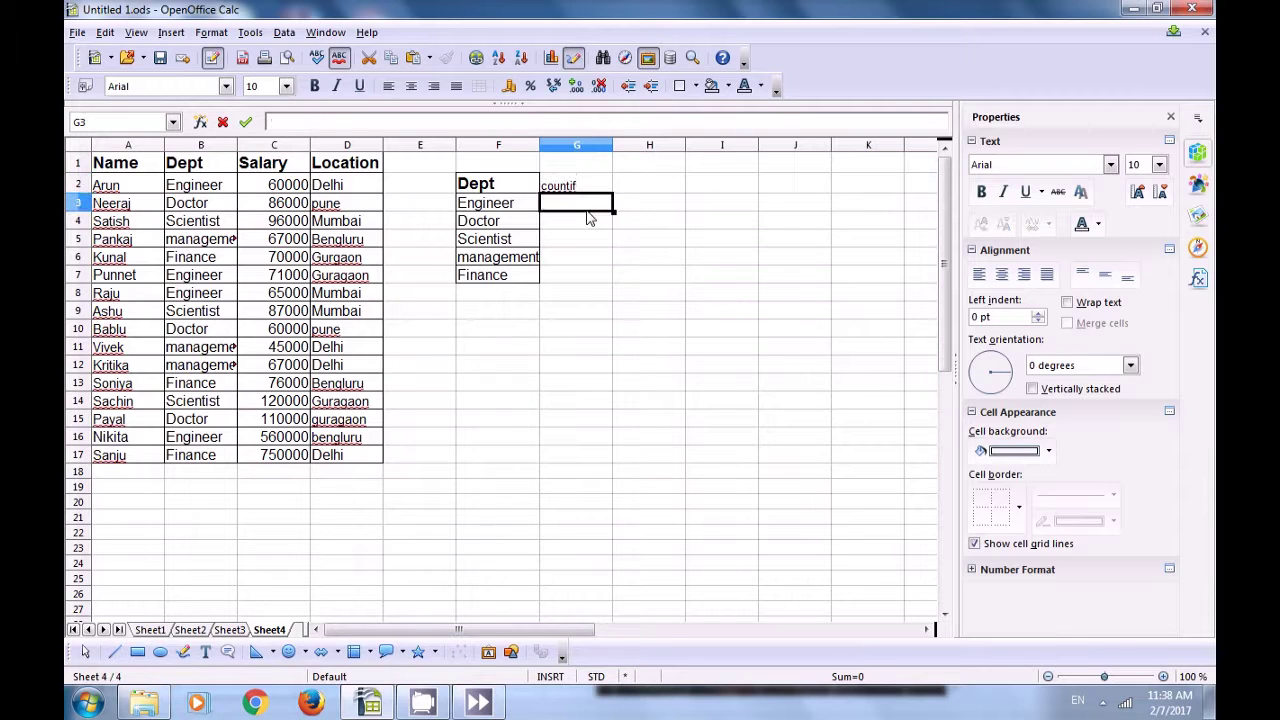
pyautogui.write('=count')
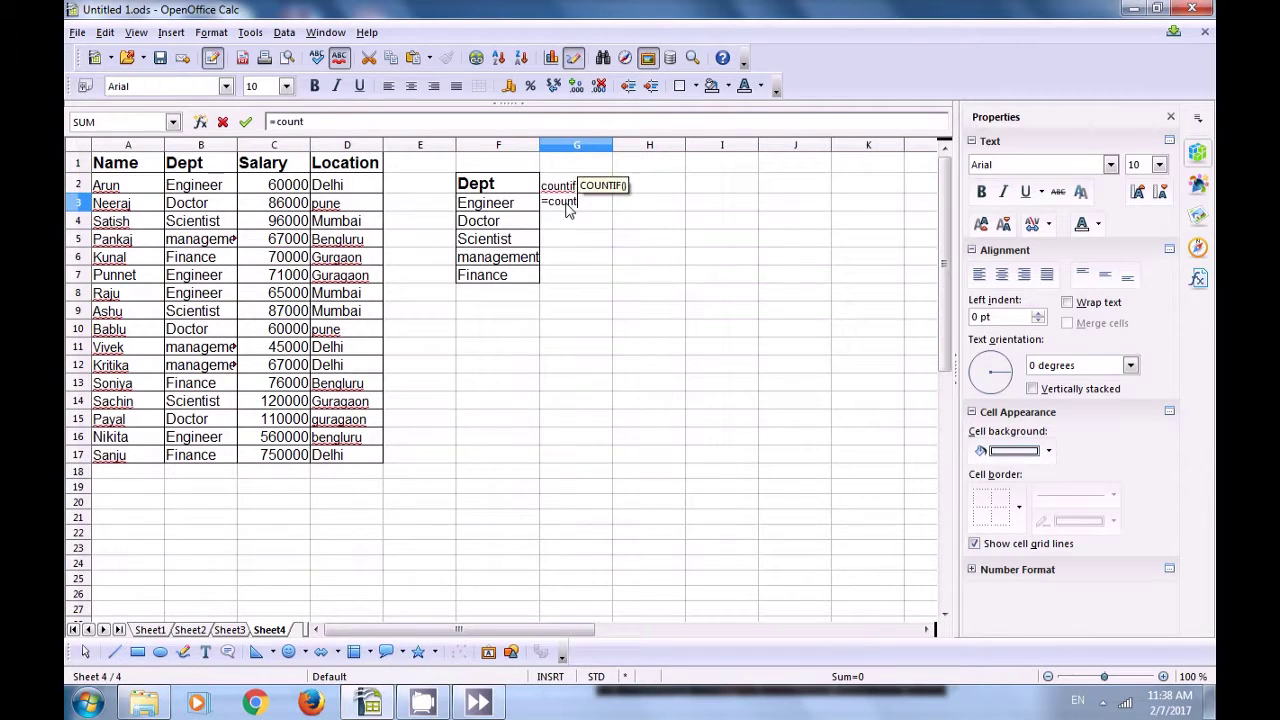
pyautogui.write('if(')
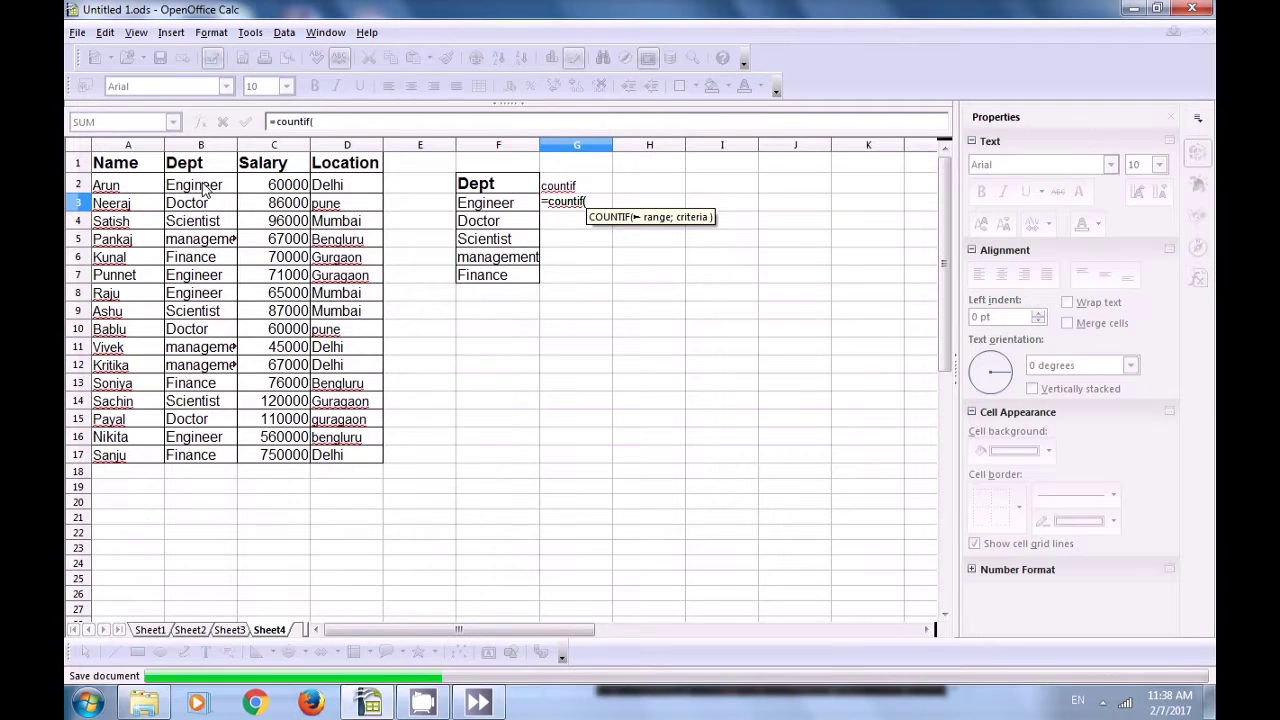
pyautogui.moveTo(204, 192); pyautogui.dragTo(197, 467)
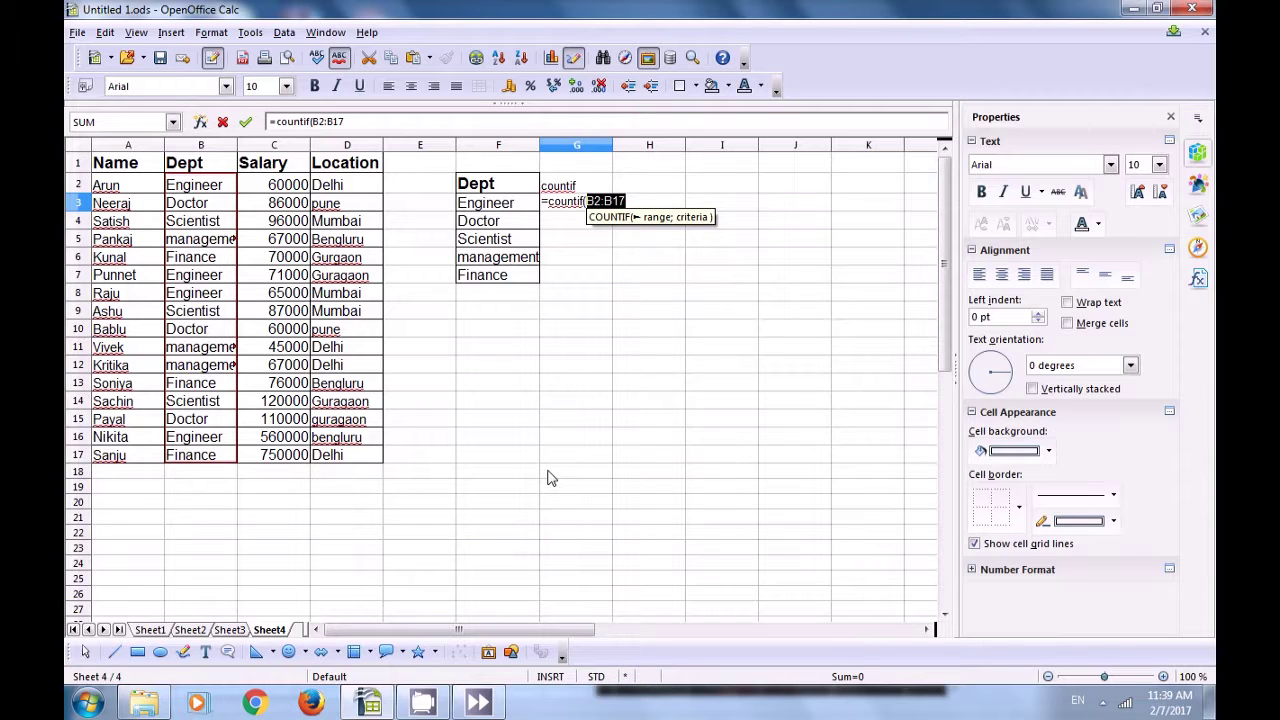
pyautogui.hotkey('shift', 'F4')
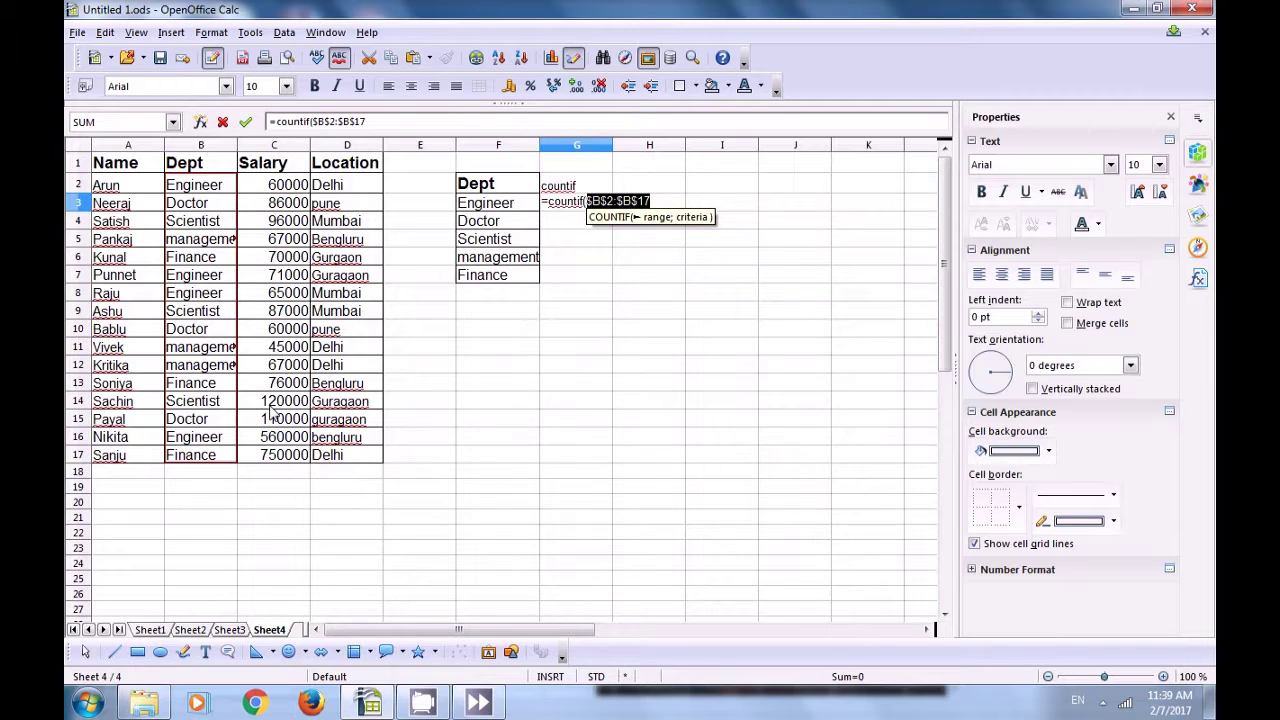
pyautogui.write(';')
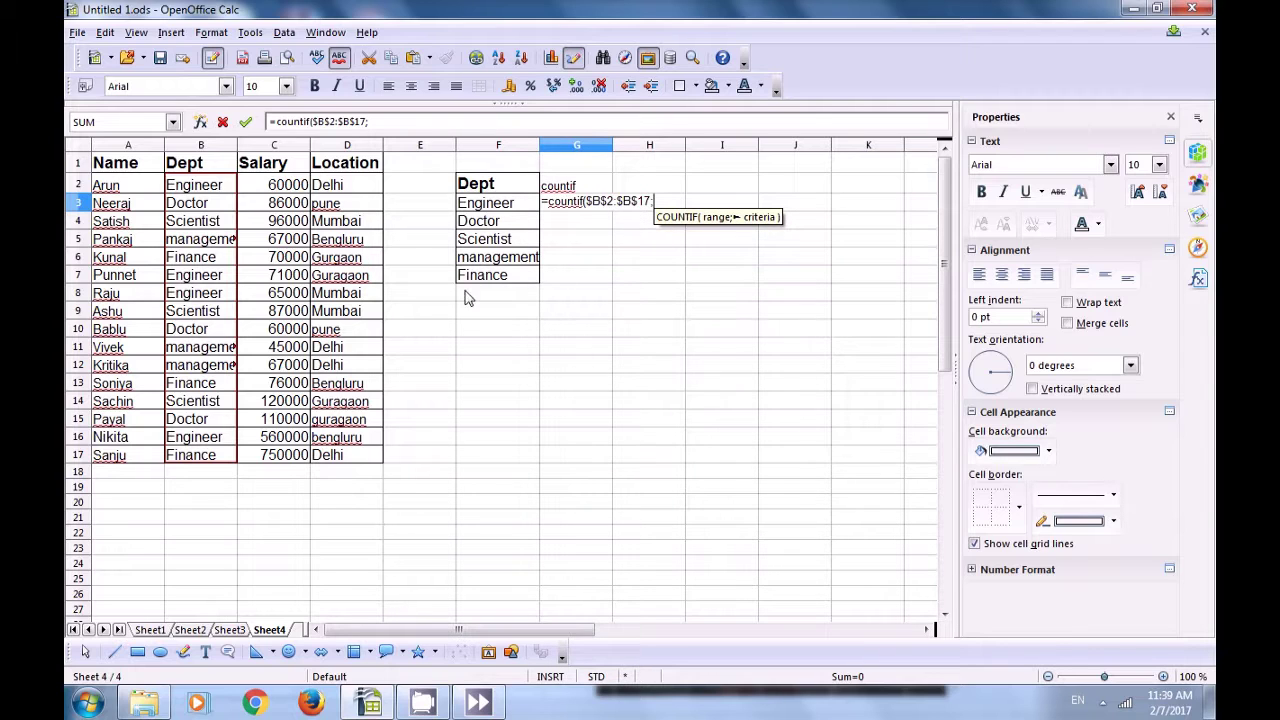
pyautogui.click(484, 206)
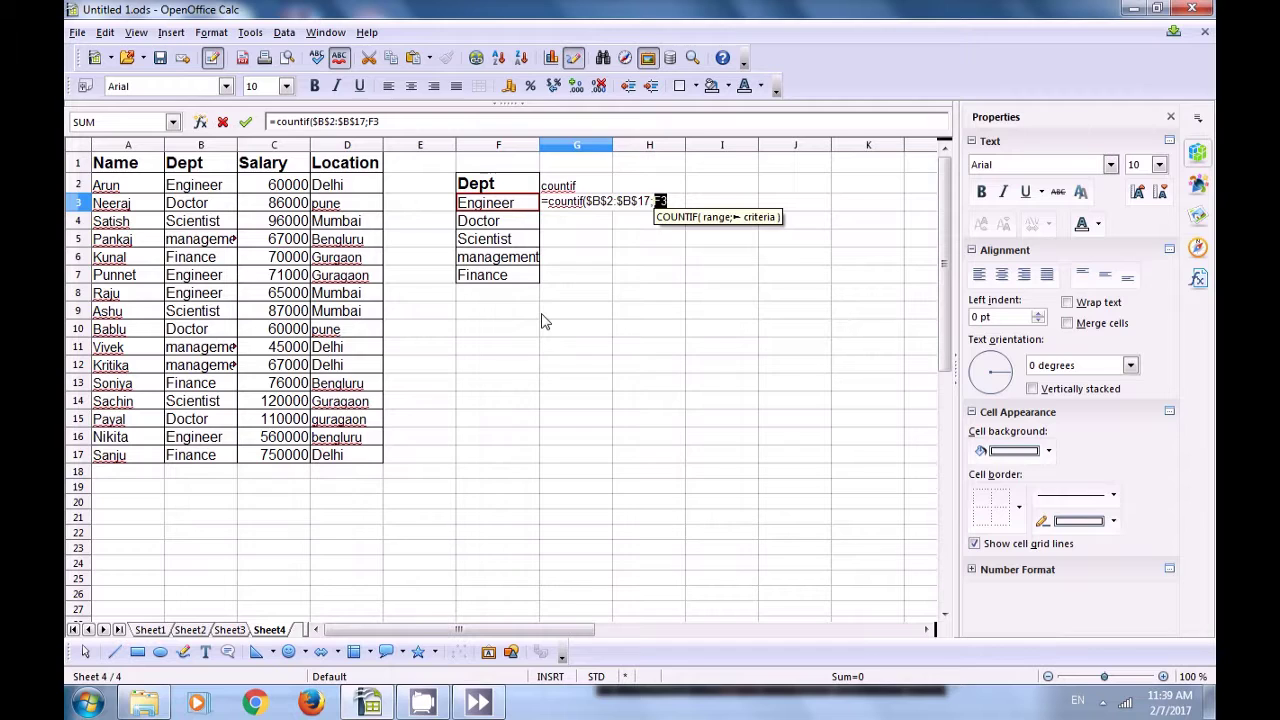
pyautogui.write(')')
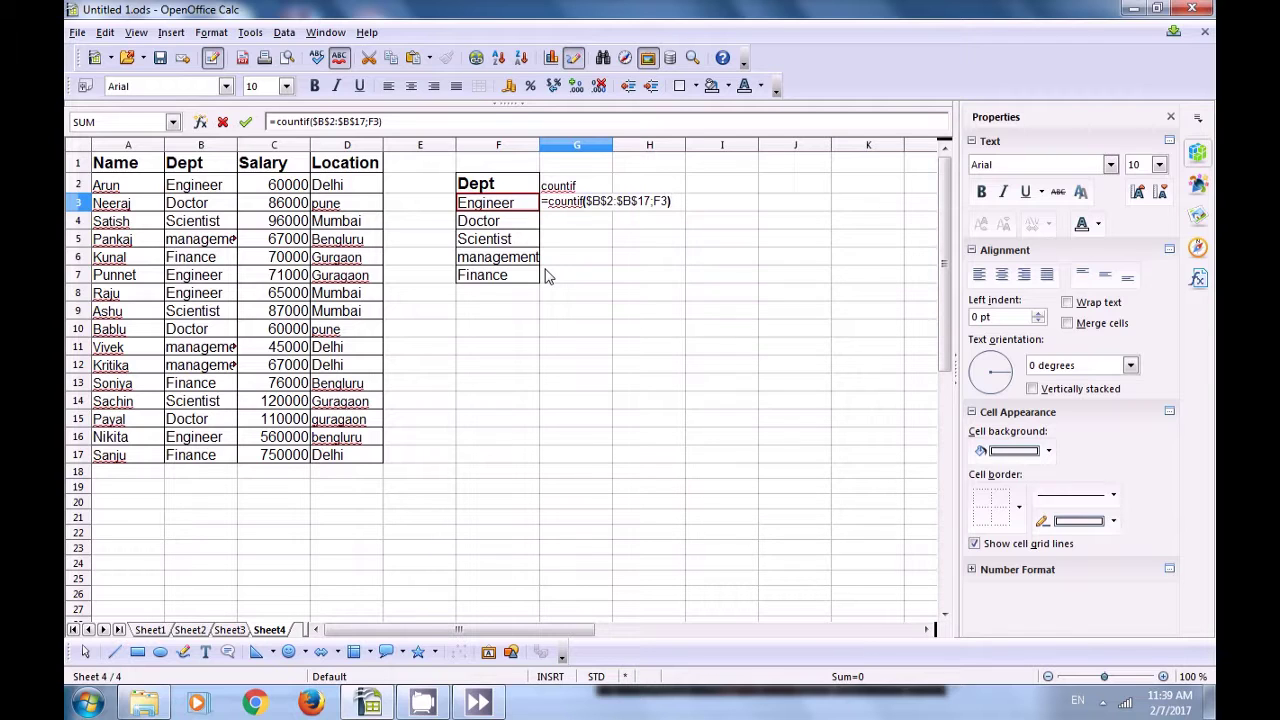
pyautogui.press('Return')
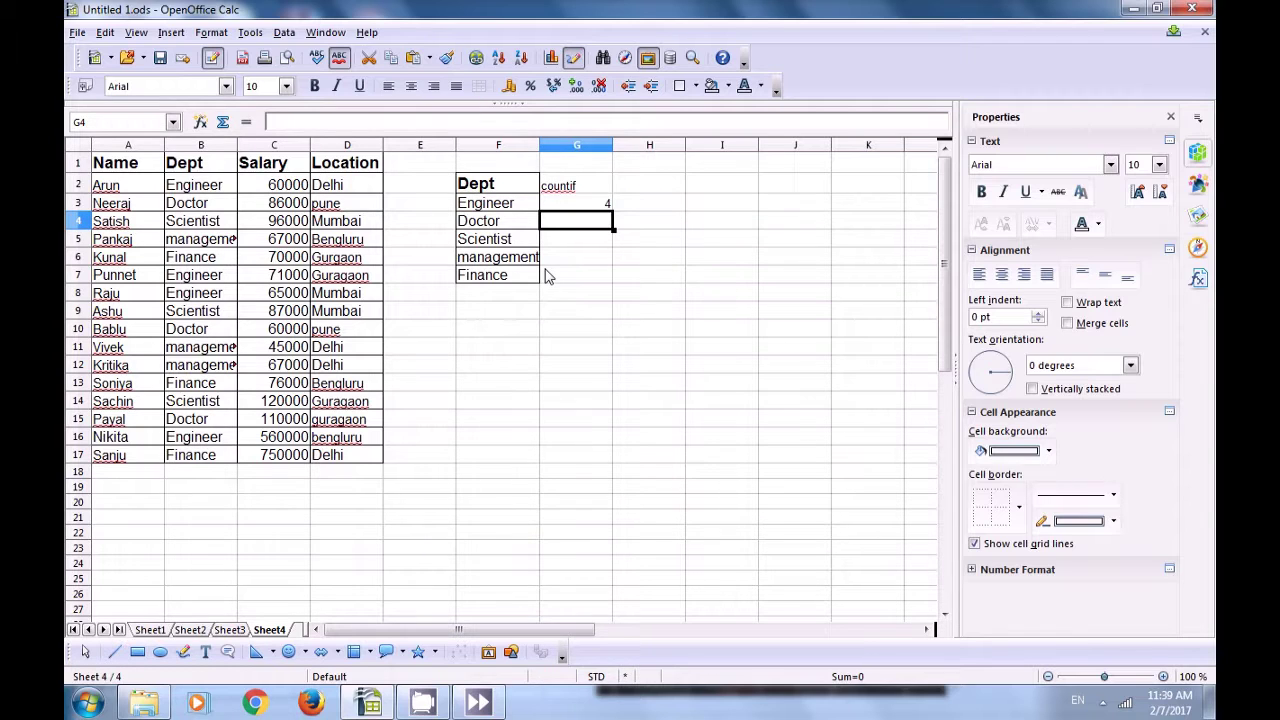
# Fill the COUNTIF formula from G3 down to G7 for the remaining departments and deselect the range.
pyautogui.click(596, 205)
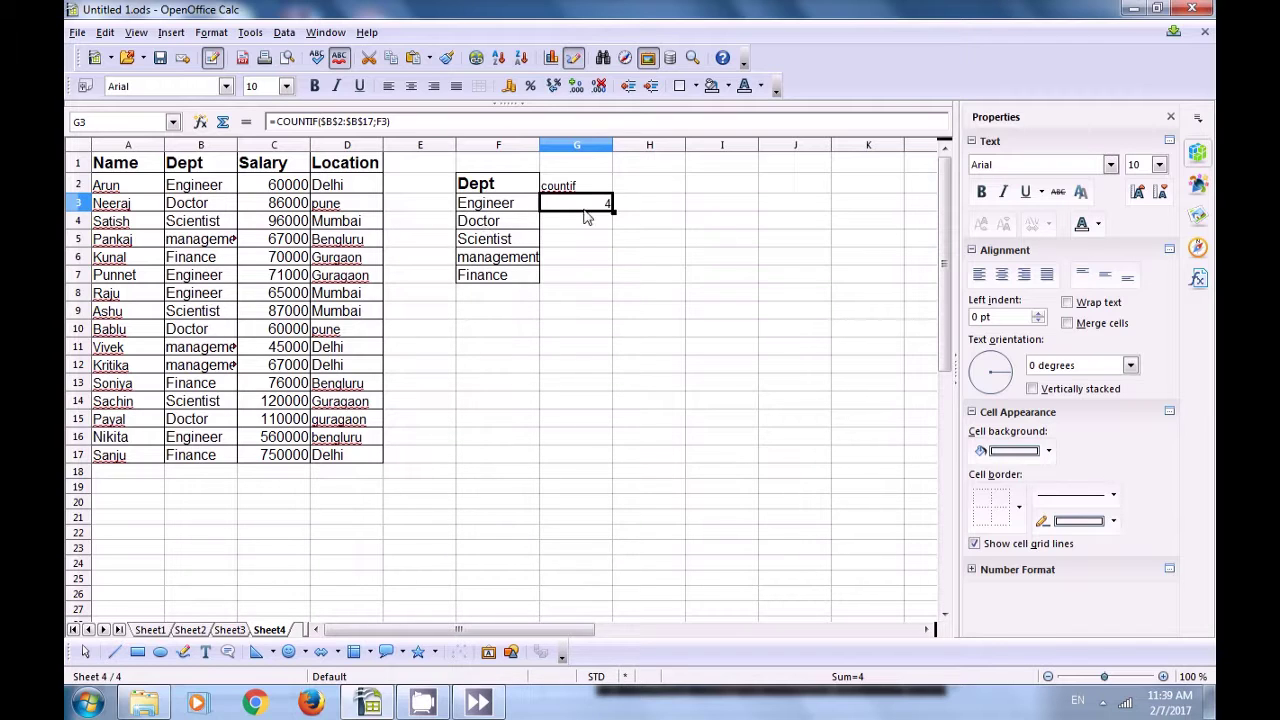
pyautogui.doubleClick(613, 210)
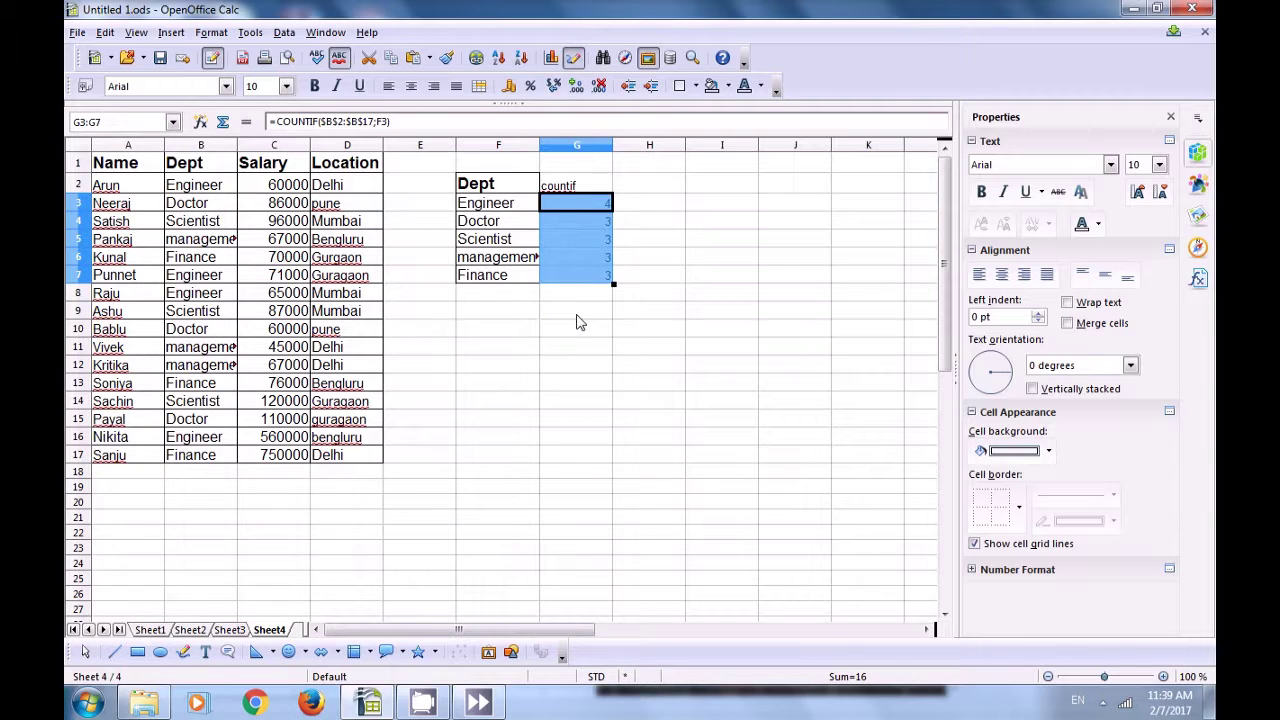
pyautogui.click(576, 311)
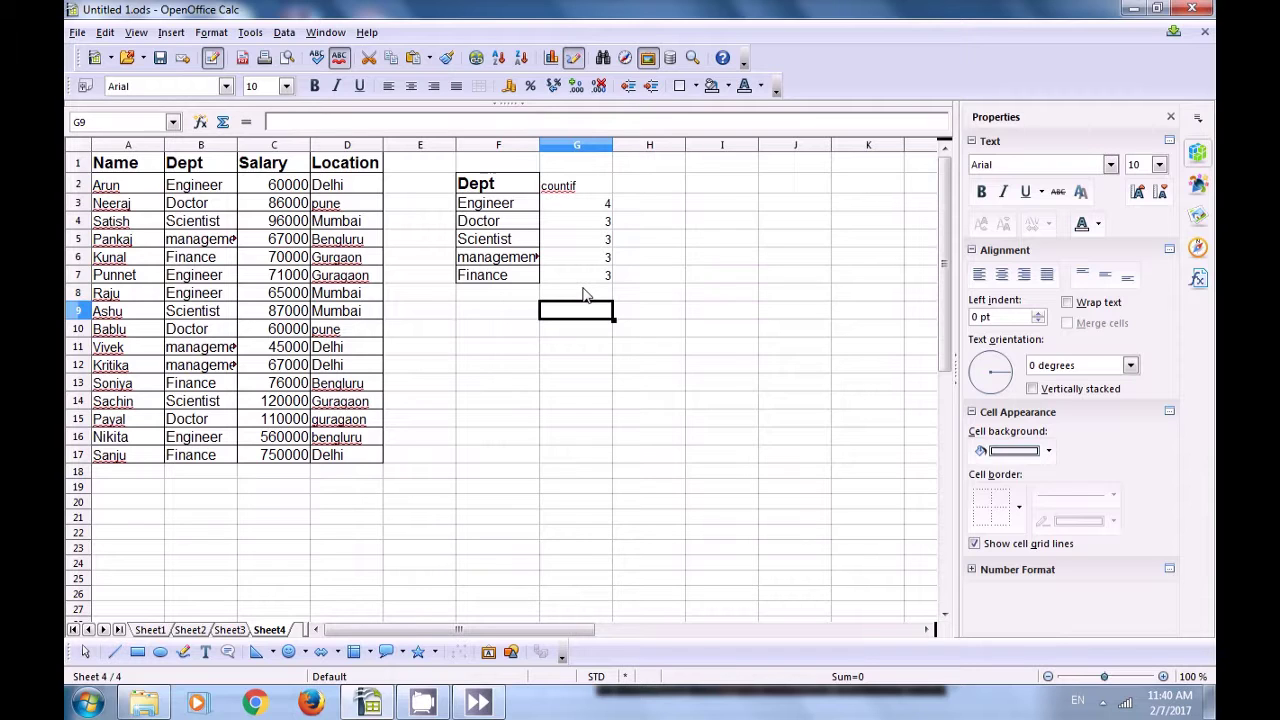
pyautogui.click(484, 224)
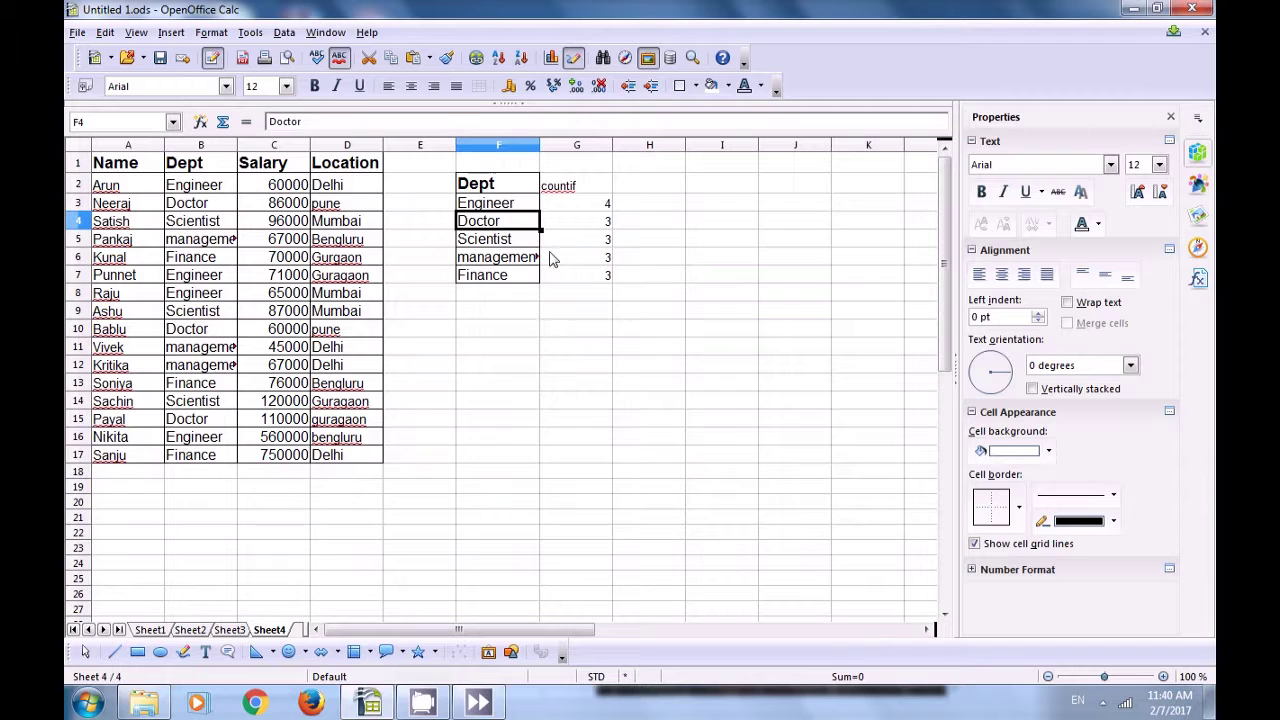
pyautogui.click(518, 320)
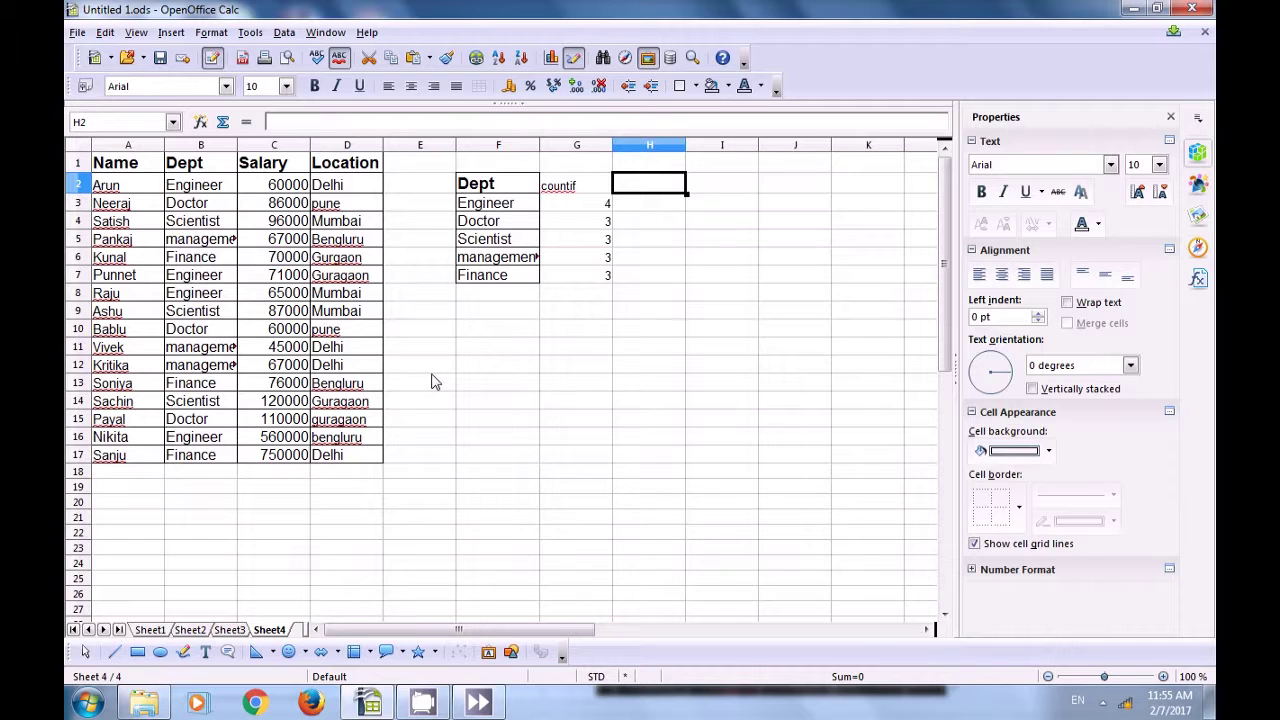
# Copy the Location heading from D1 into cell H2.
pyautogui.rightClick(343, 170)
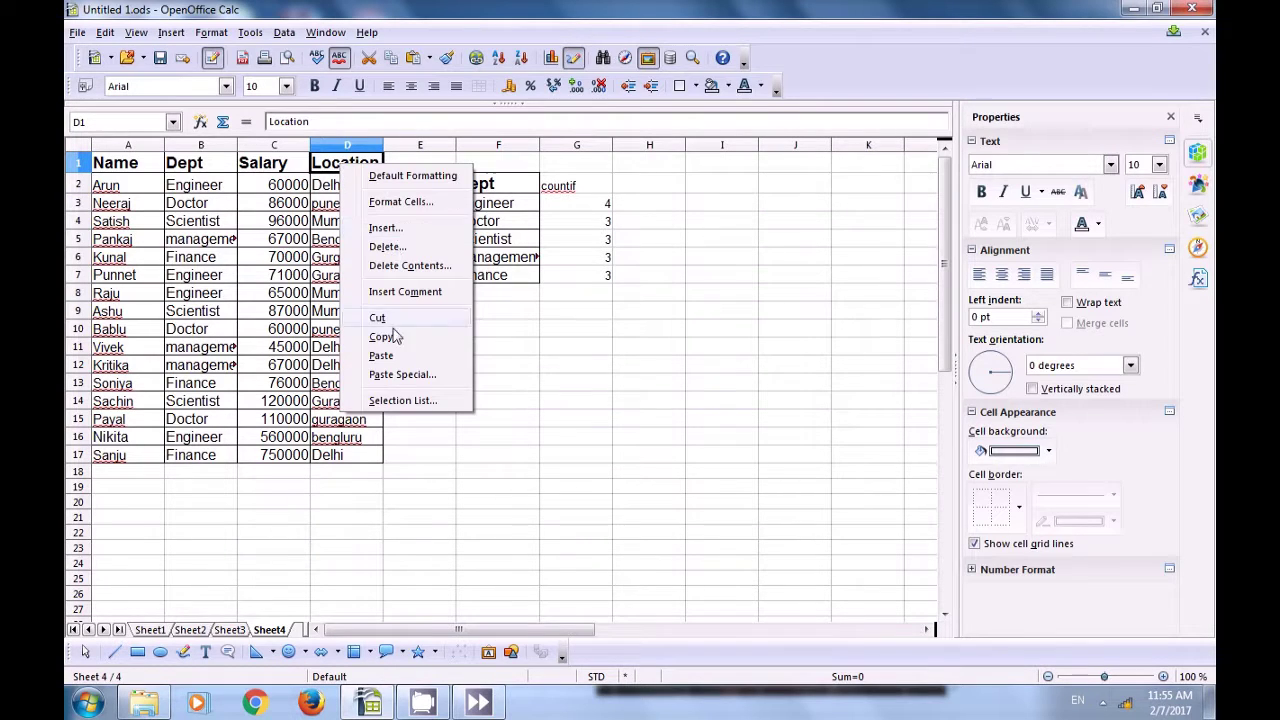
pyautogui.click(392, 340)
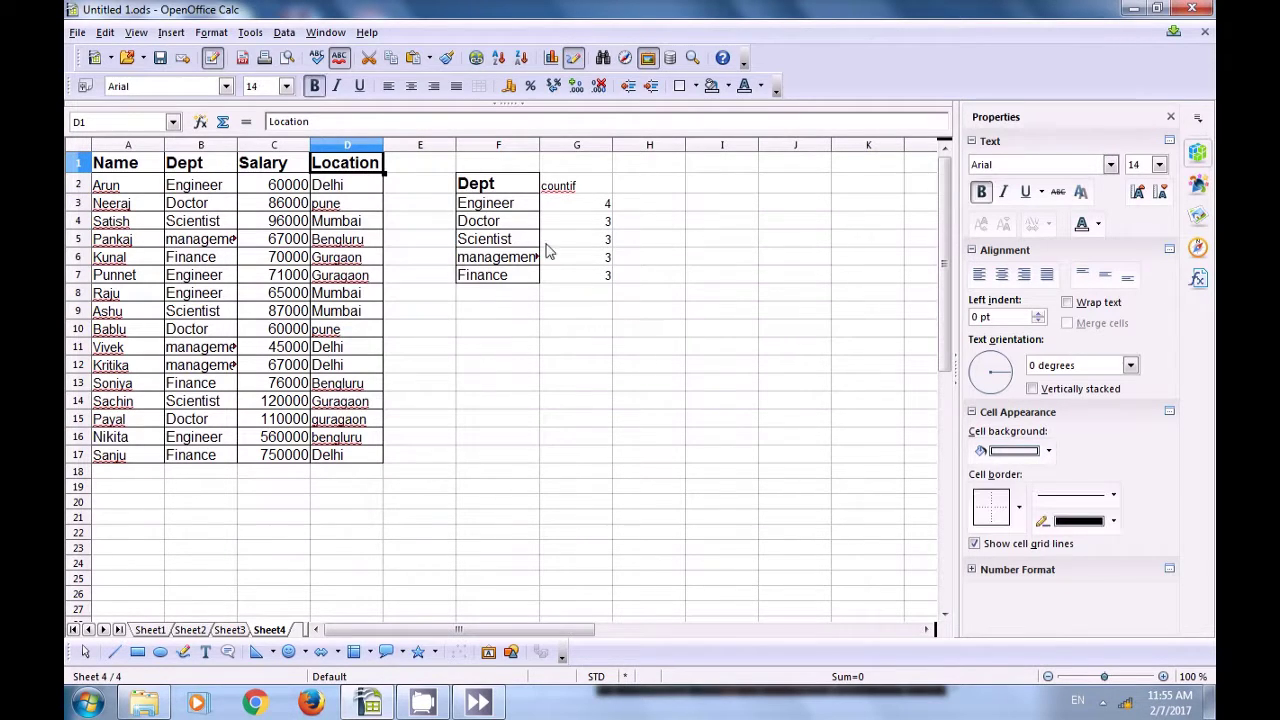
pyautogui.click(630, 188)
pyautogui.rightClick(630, 188)
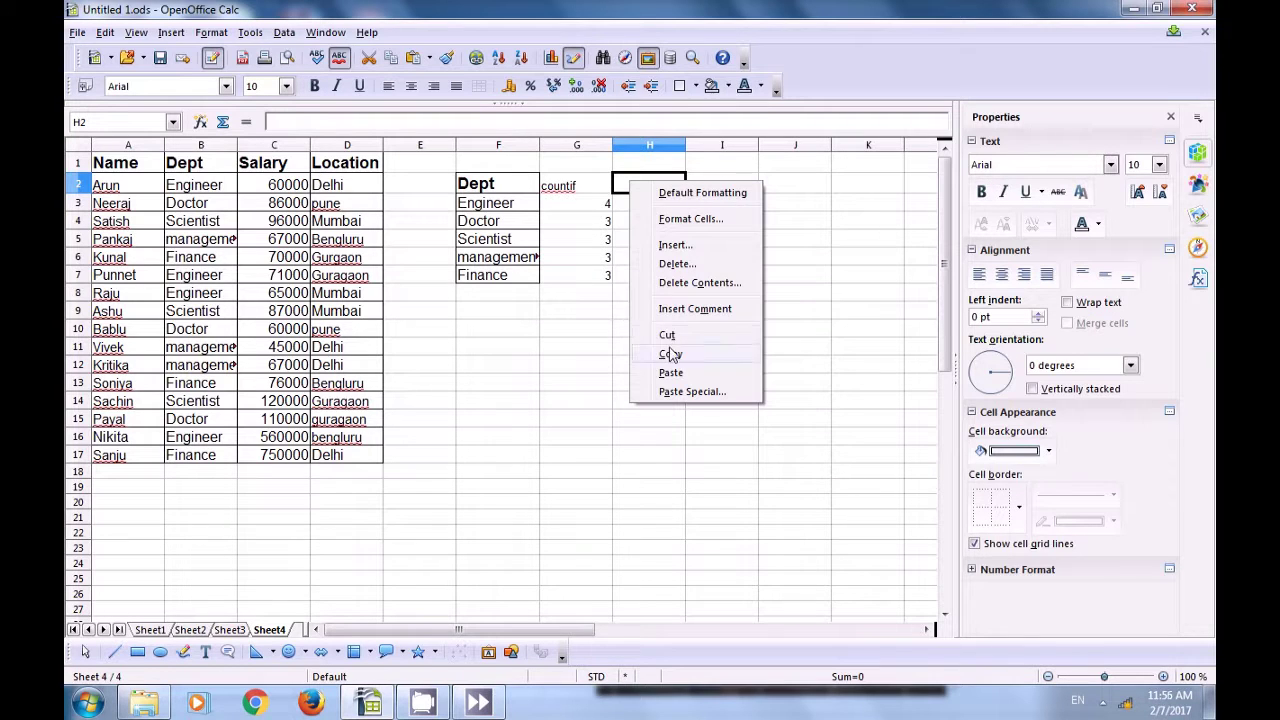
pyautogui.click(671, 373)
pyautogui.click(648, 278)
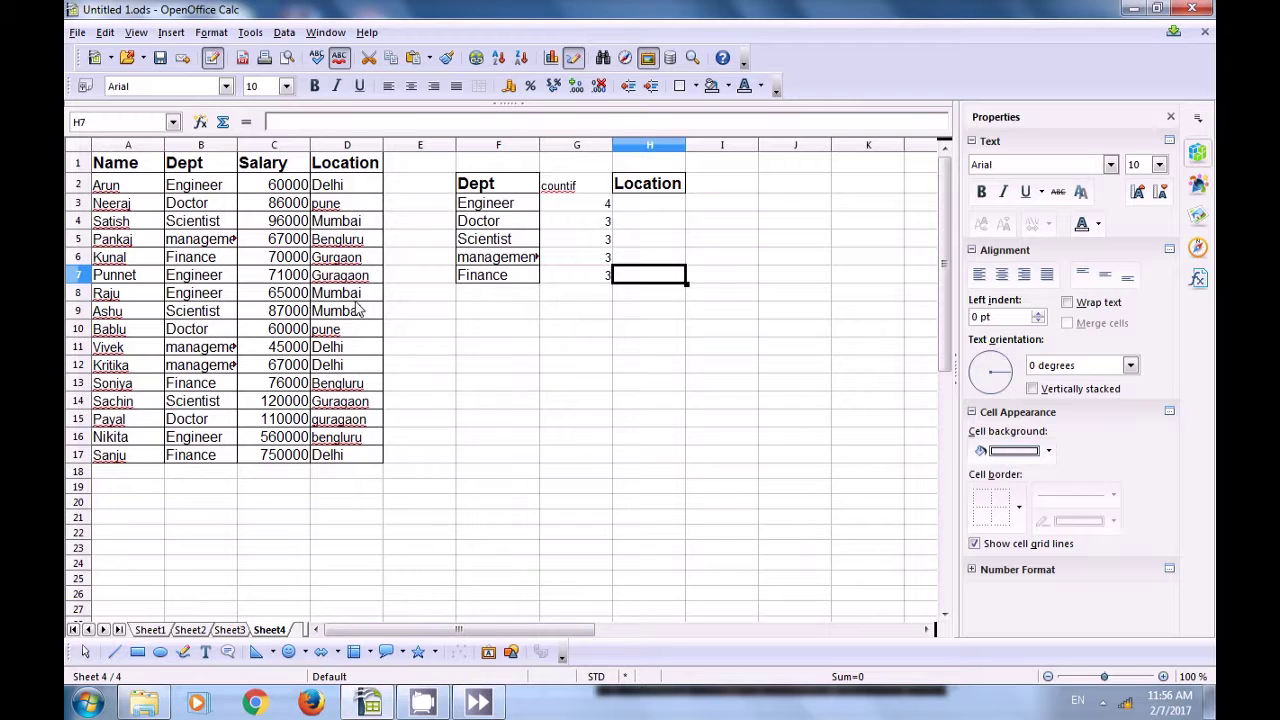
# Copy the five locations in D2:D6 into H3:H7 under the new Location heading and deselect the range.
pyautogui.moveTo(333, 193); pyautogui.dragTo(350, 258)
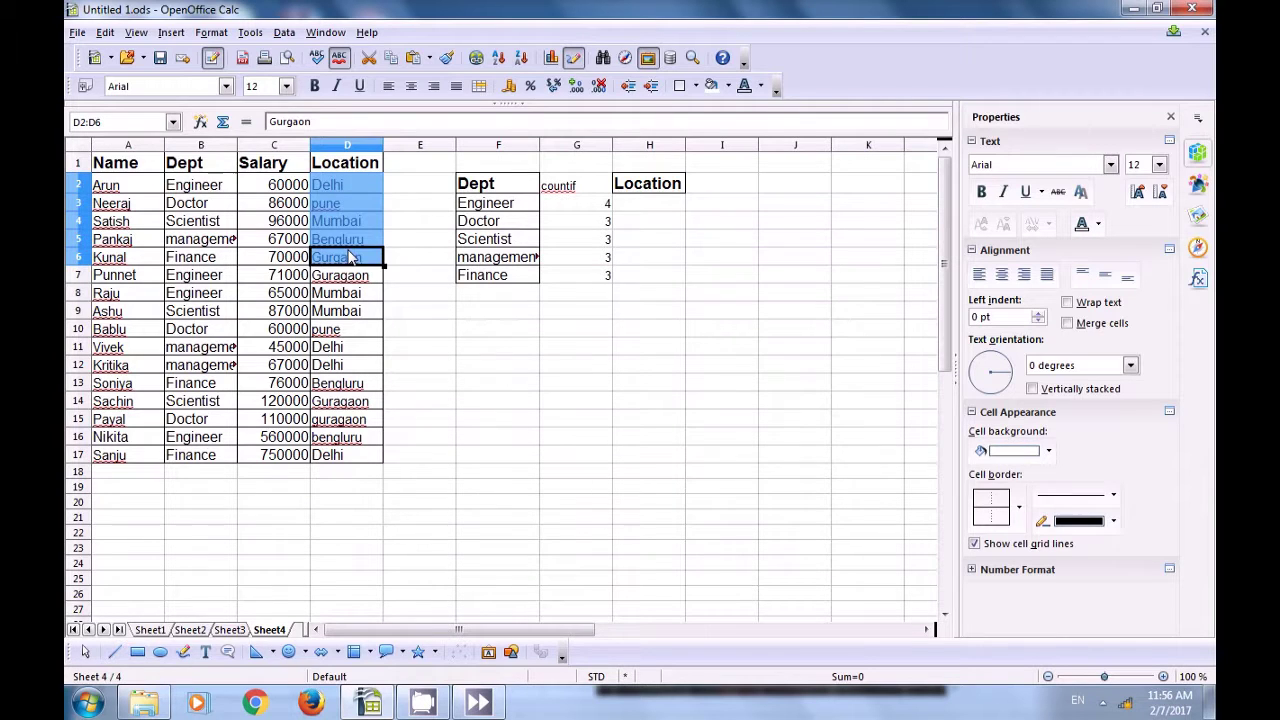
pyautogui.rightClick(342, 224)
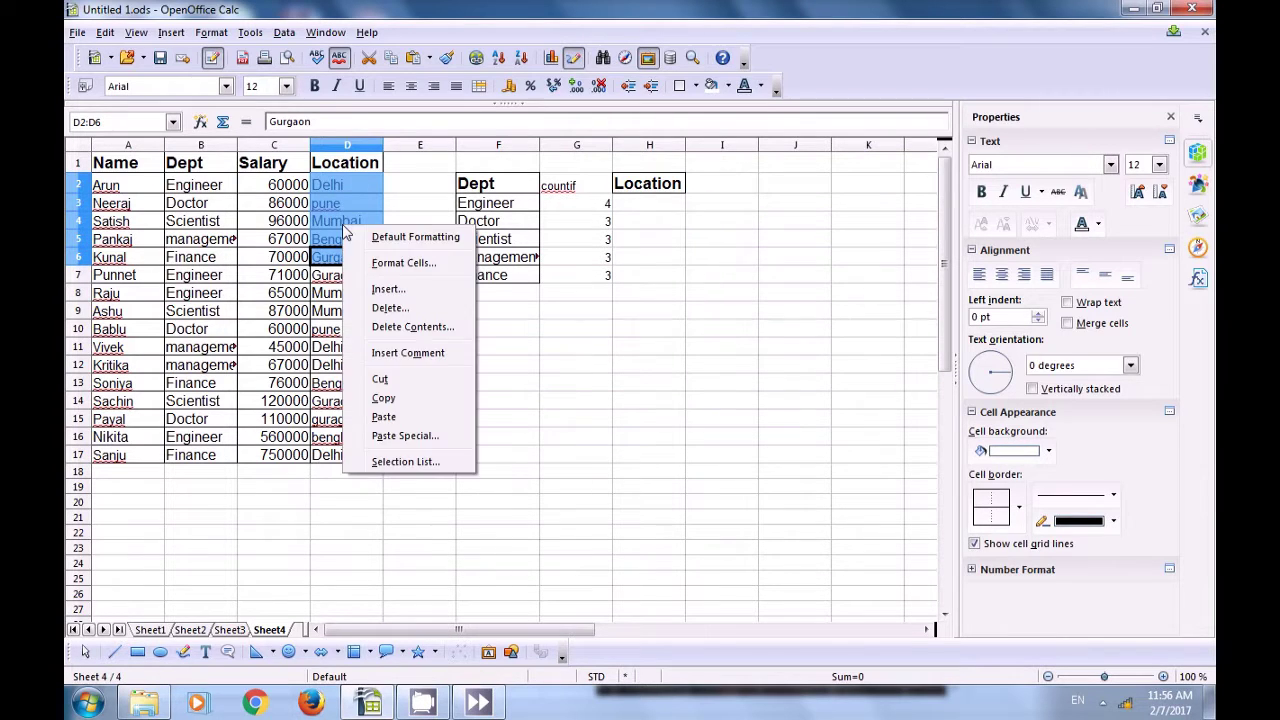
pyautogui.click(409, 404)
pyautogui.click(667, 205)
pyautogui.rightClick(667, 205)
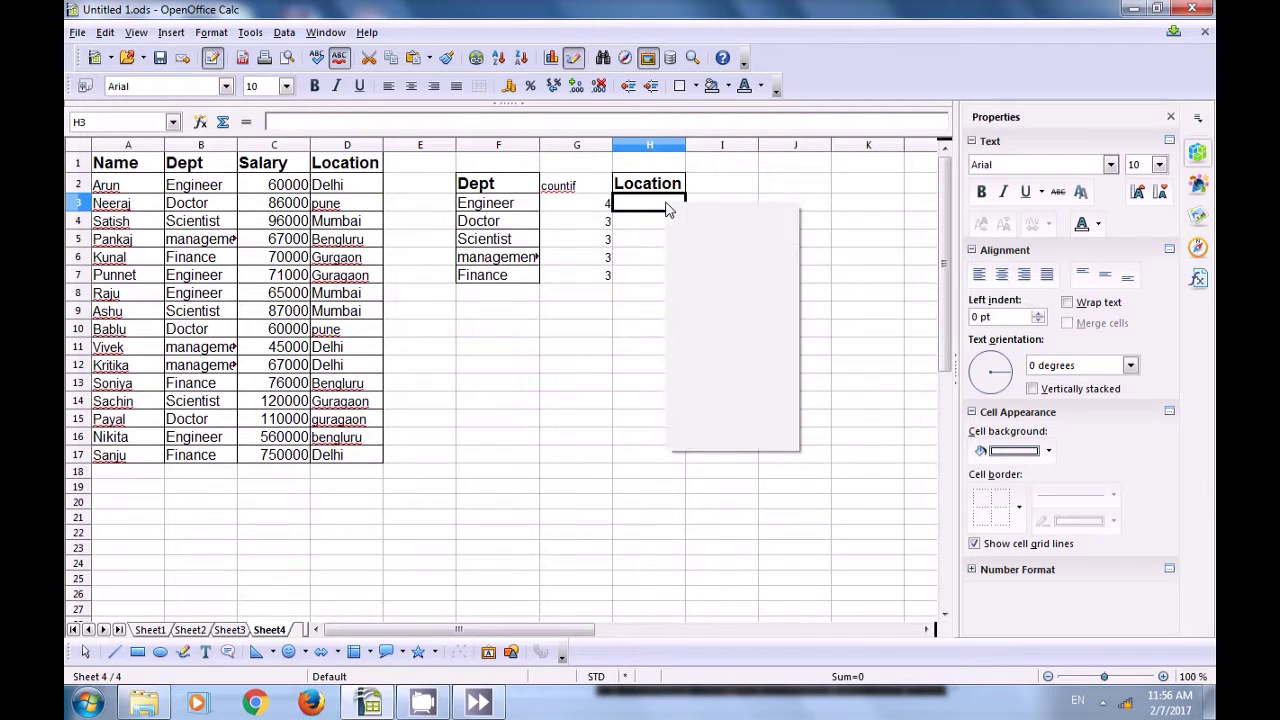
pyautogui.click(706, 394)
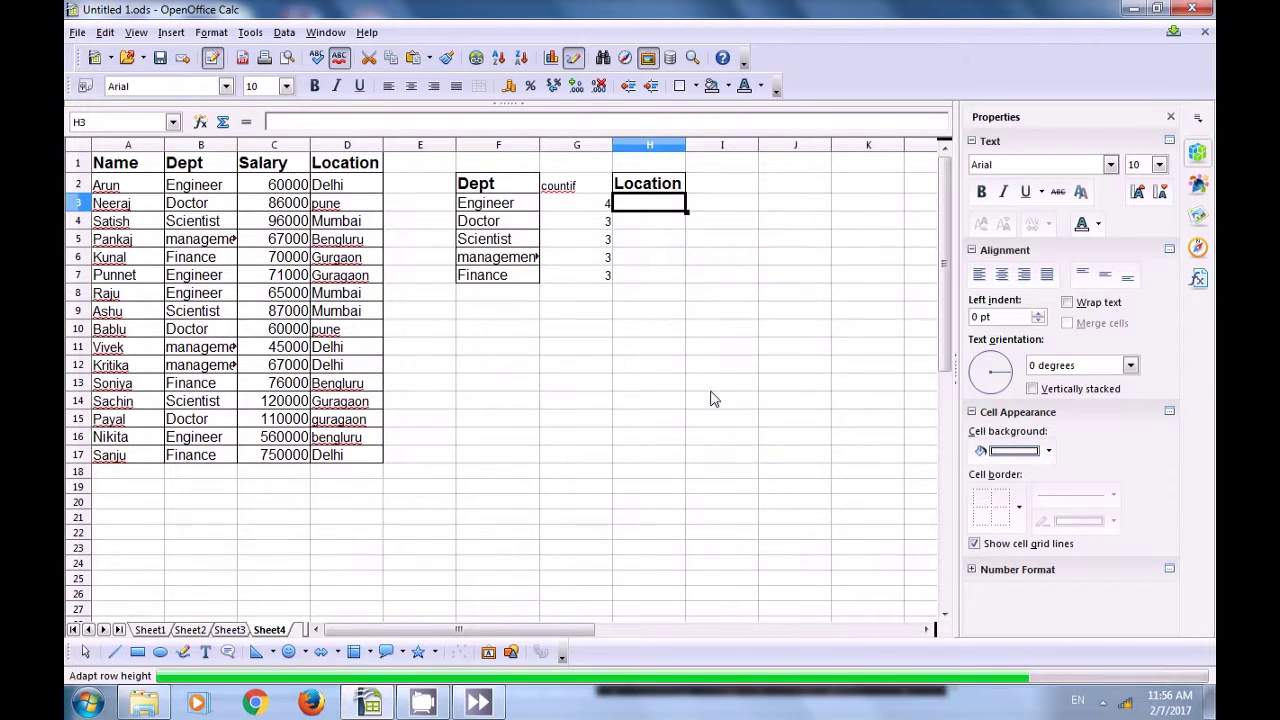
pyautogui.click(663, 352)
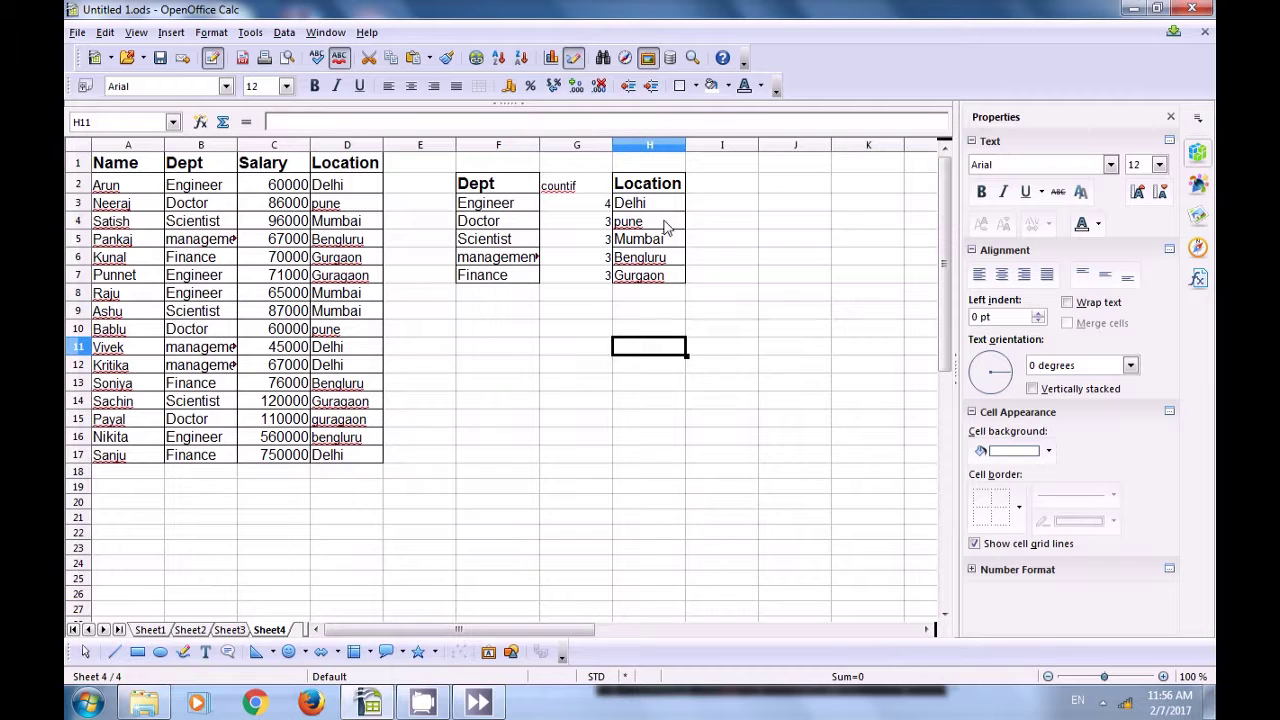
# Enter the heading "countifs" in cell I2, beside the copied Location heading.
pyautogui.click(712, 190)
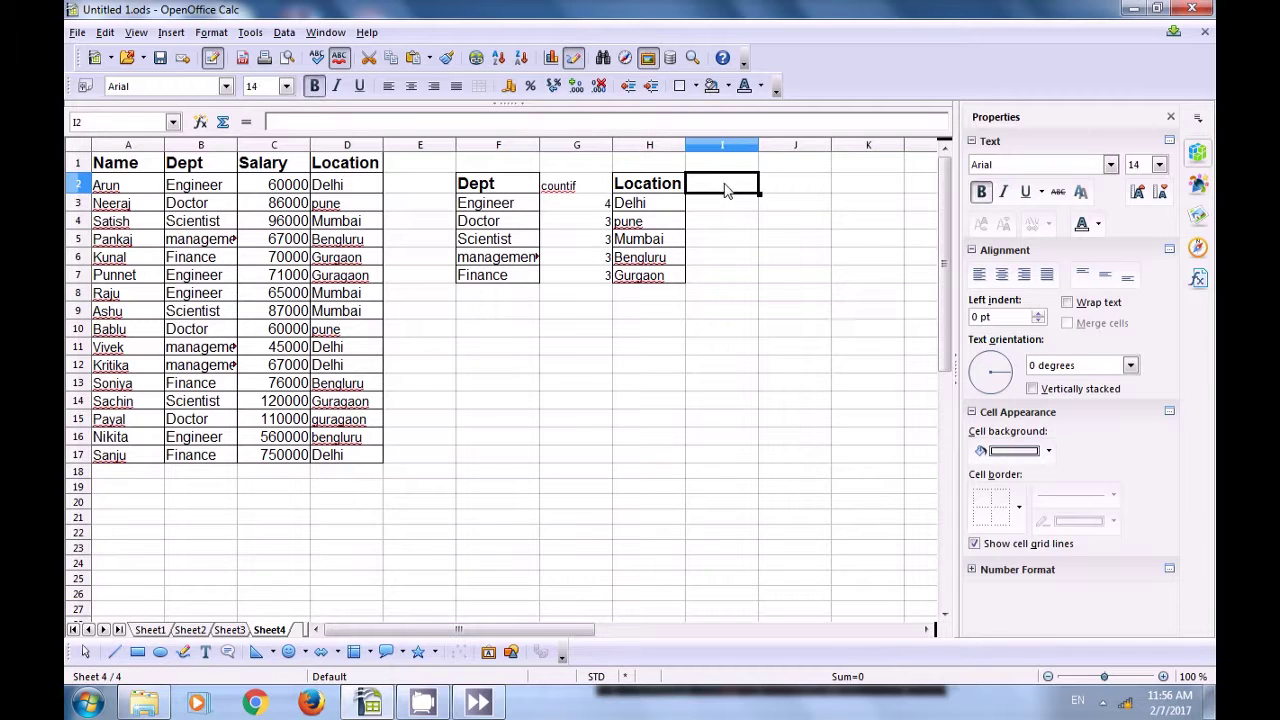
pyautogui.write('coun')
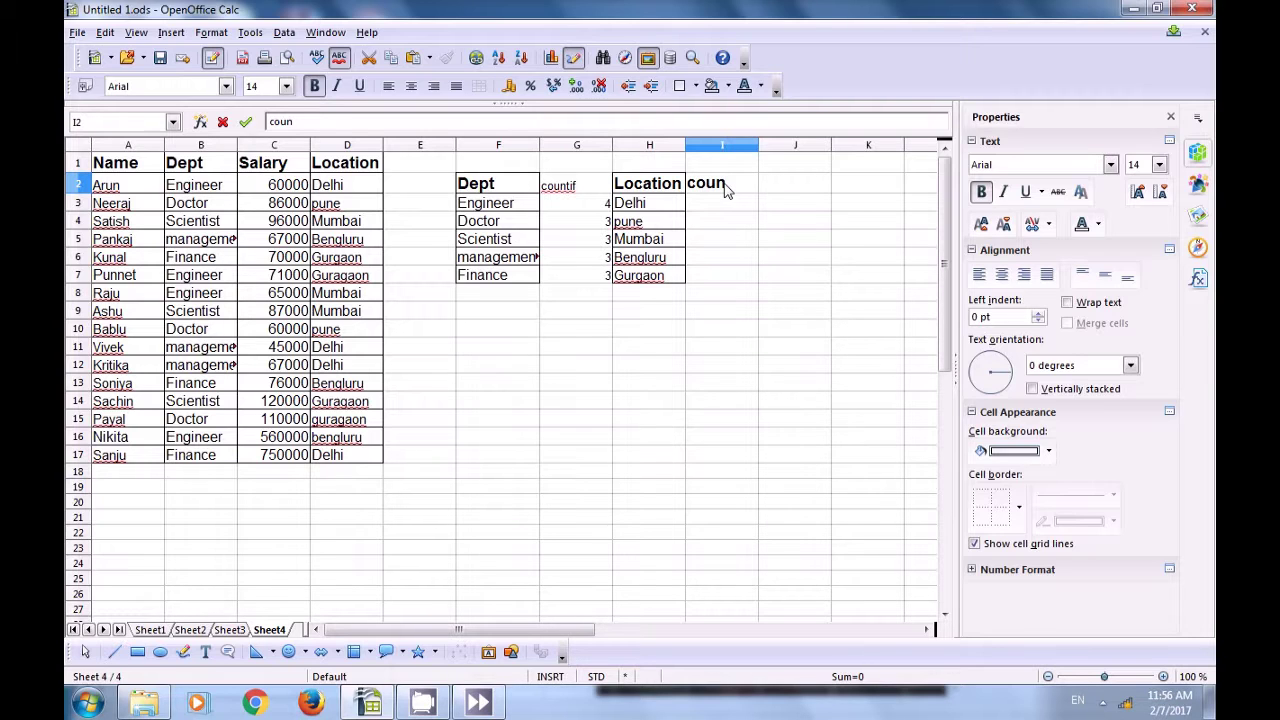
pyautogui.write('tifs')
pyautogui.press('Return')
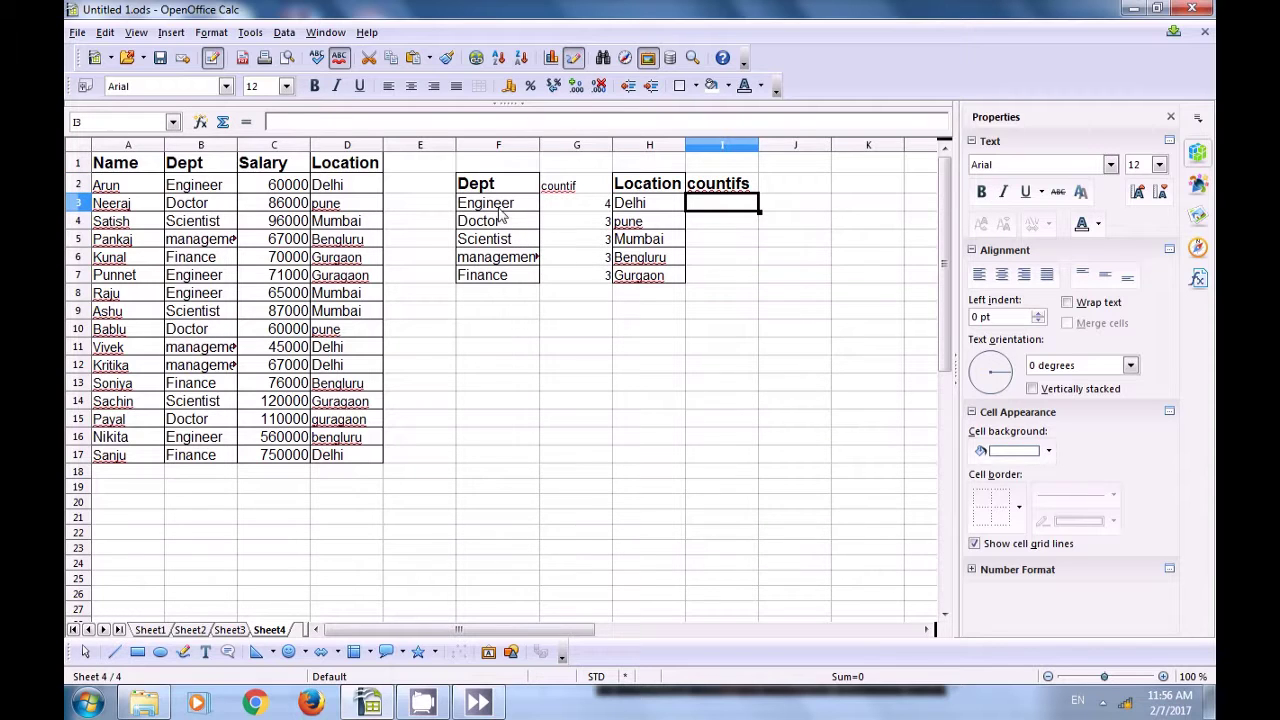
pyautogui.click(500, 208)
pyautogui.click(632, 205)
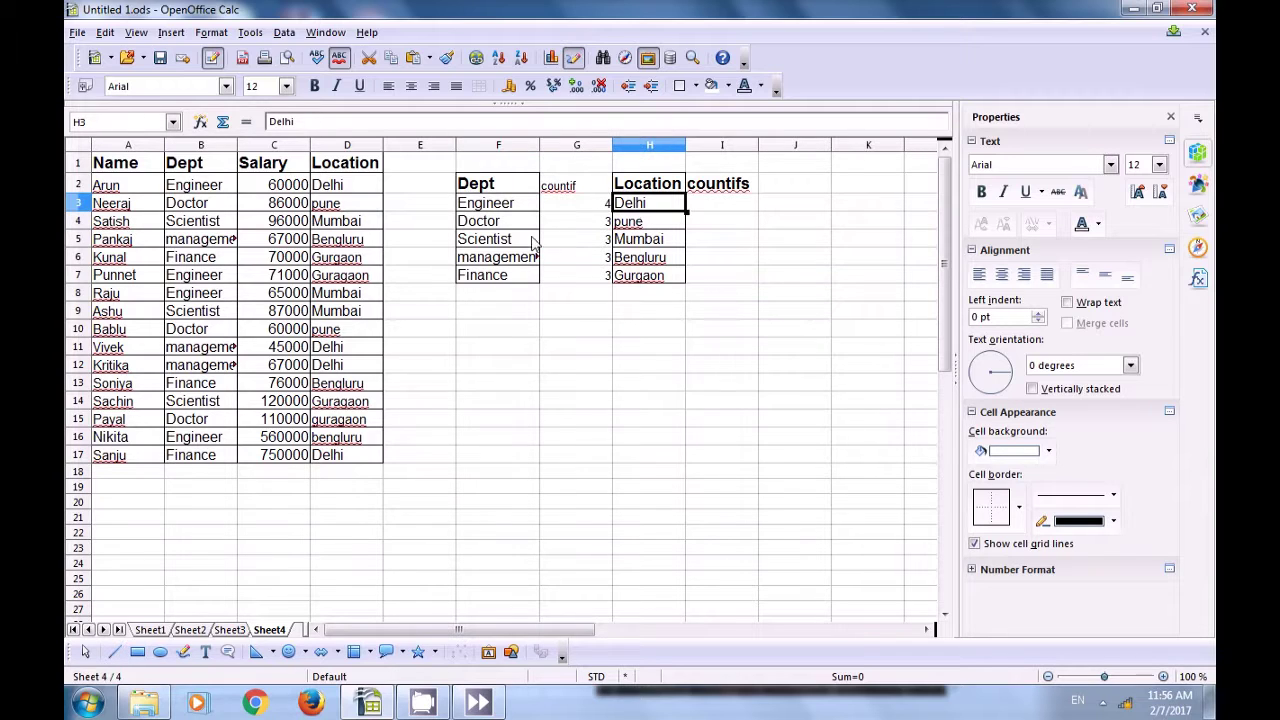
pyautogui.click(505, 224)
pyautogui.click(618, 226)
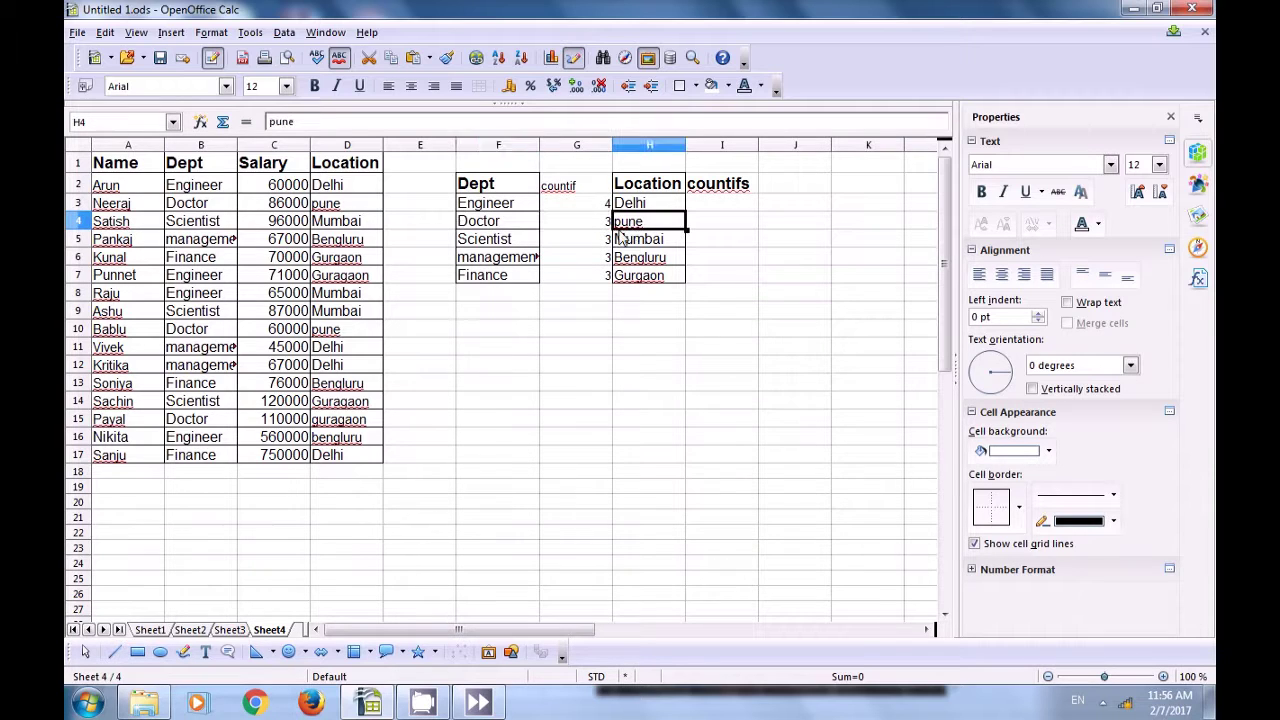
pyautogui.click(517, 247)
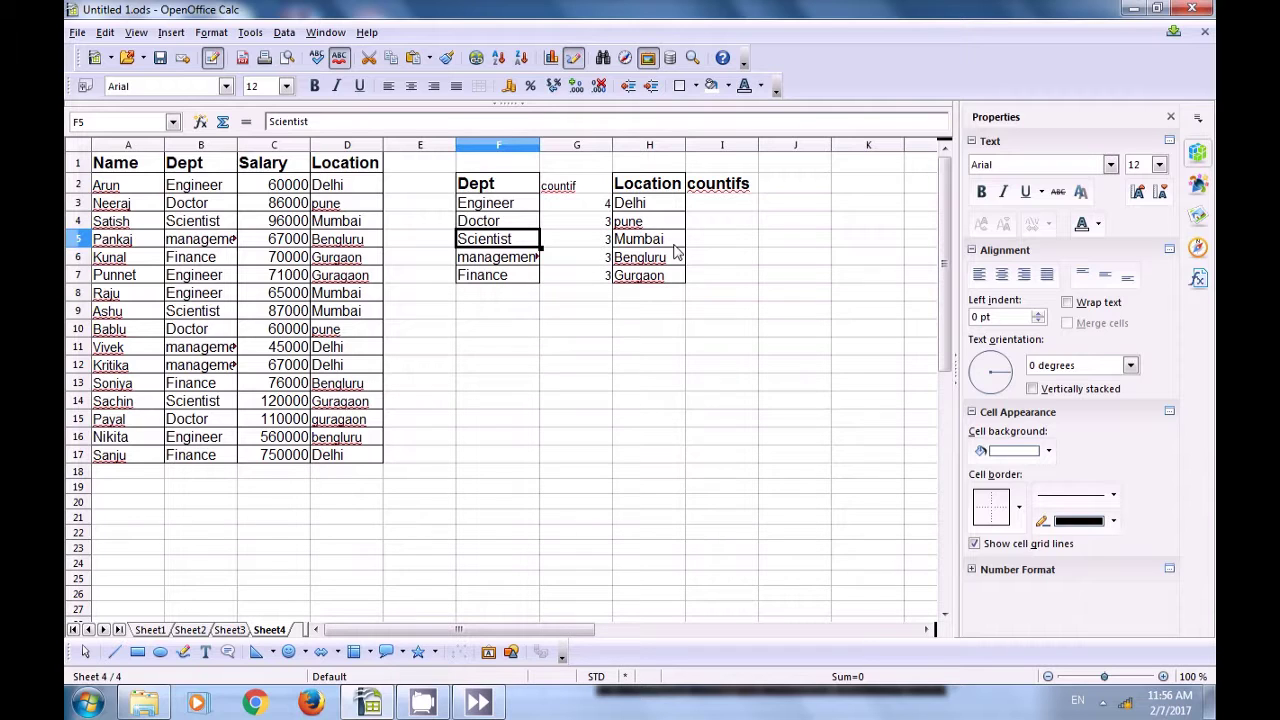
# Enter =COUNTIFS(B2:B17;F3;D2:D17;H3) in I3 to count the employees matching both the Engineer department and the Delhi location.
pyautogui.click(700, 205)
pyautogui.write('=')
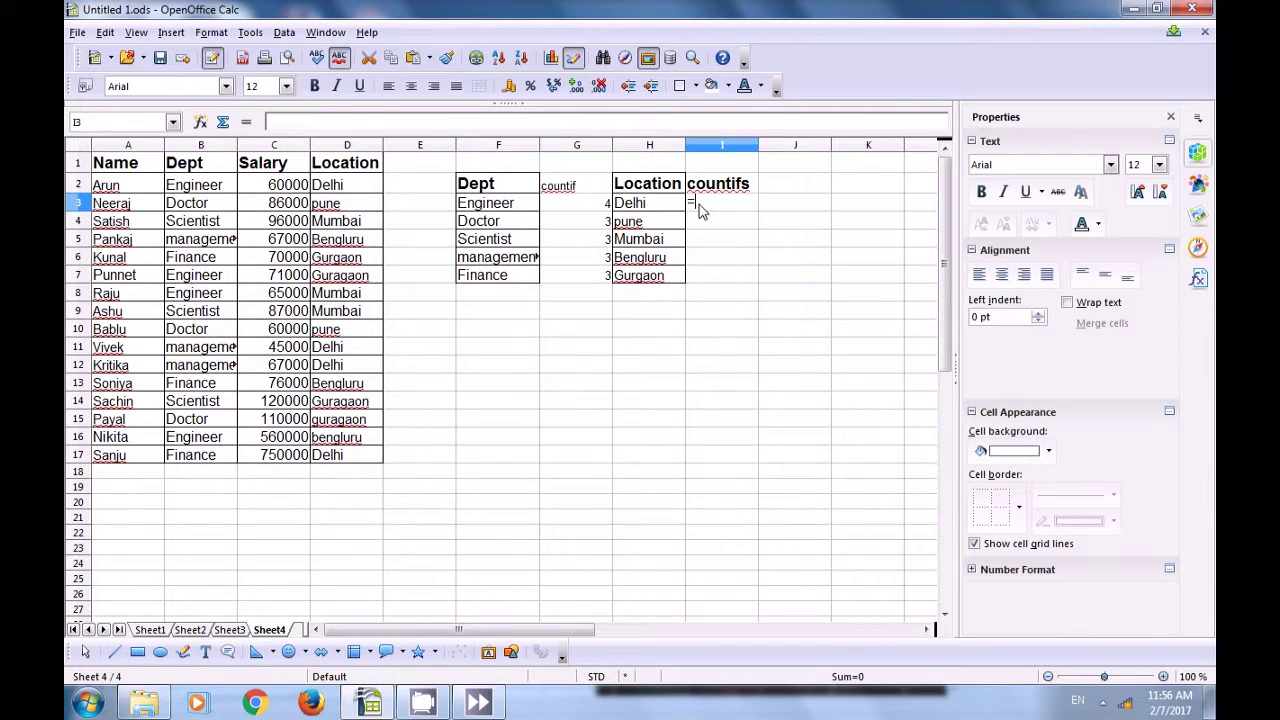
pyautogui.write('count')
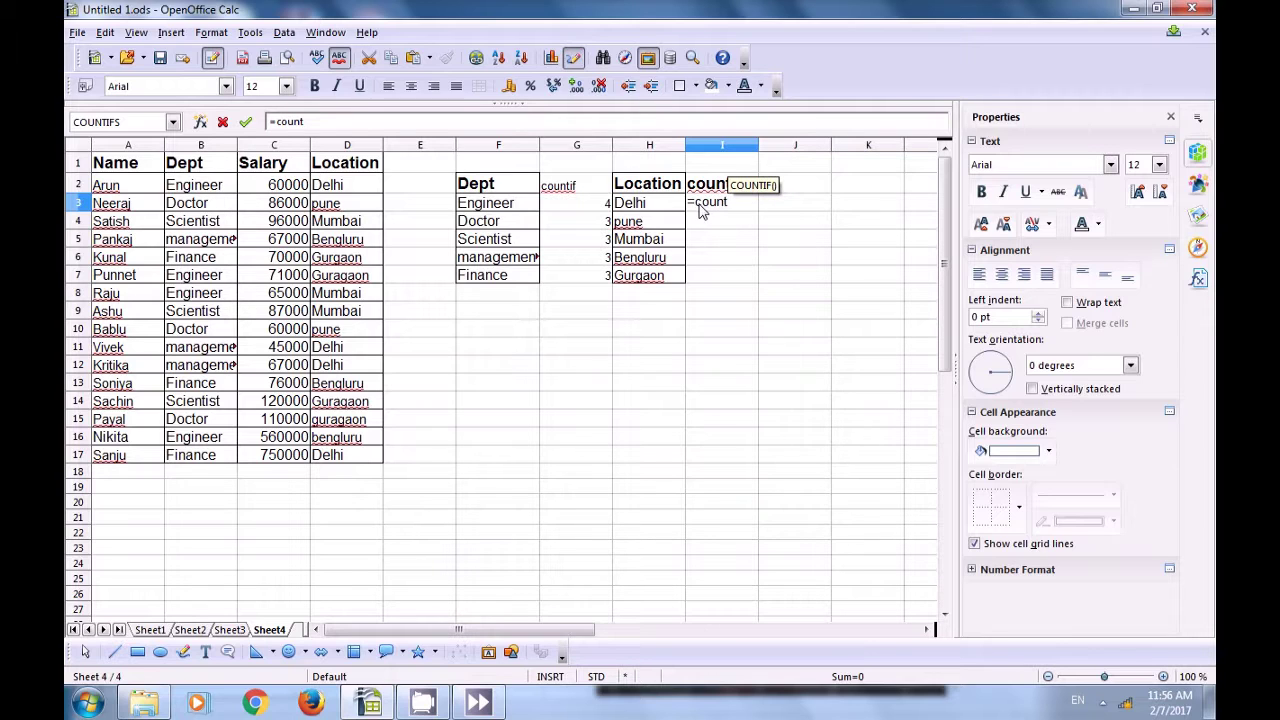
pyautogui.write('ifs(')
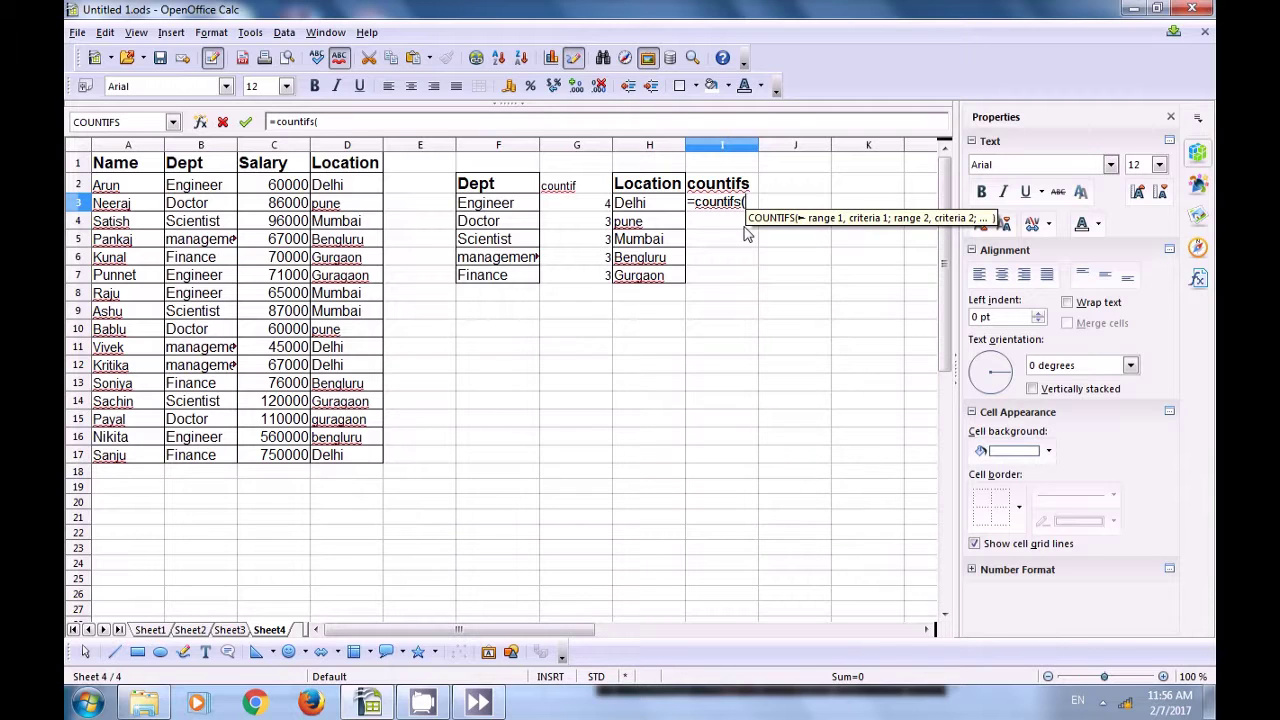
pyautogui.moveTo(192, 186); pyautogui.dragTo(185, 461)
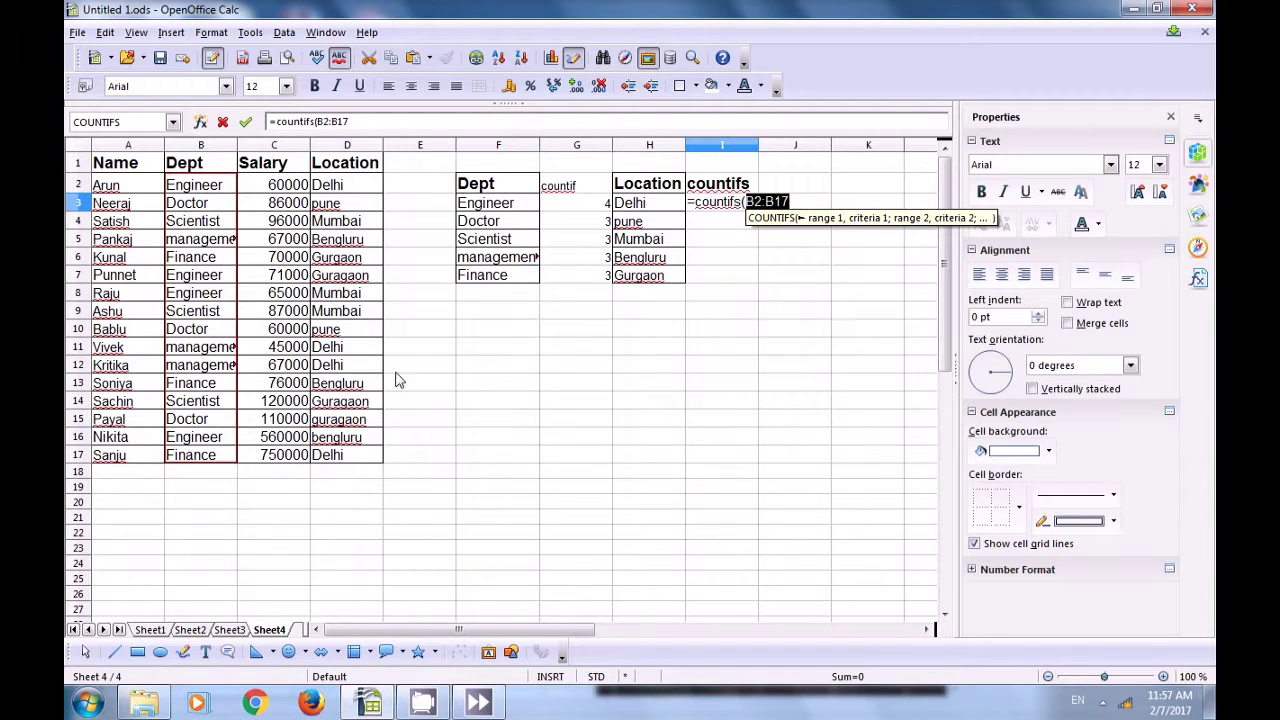
pyautogui.write(';')
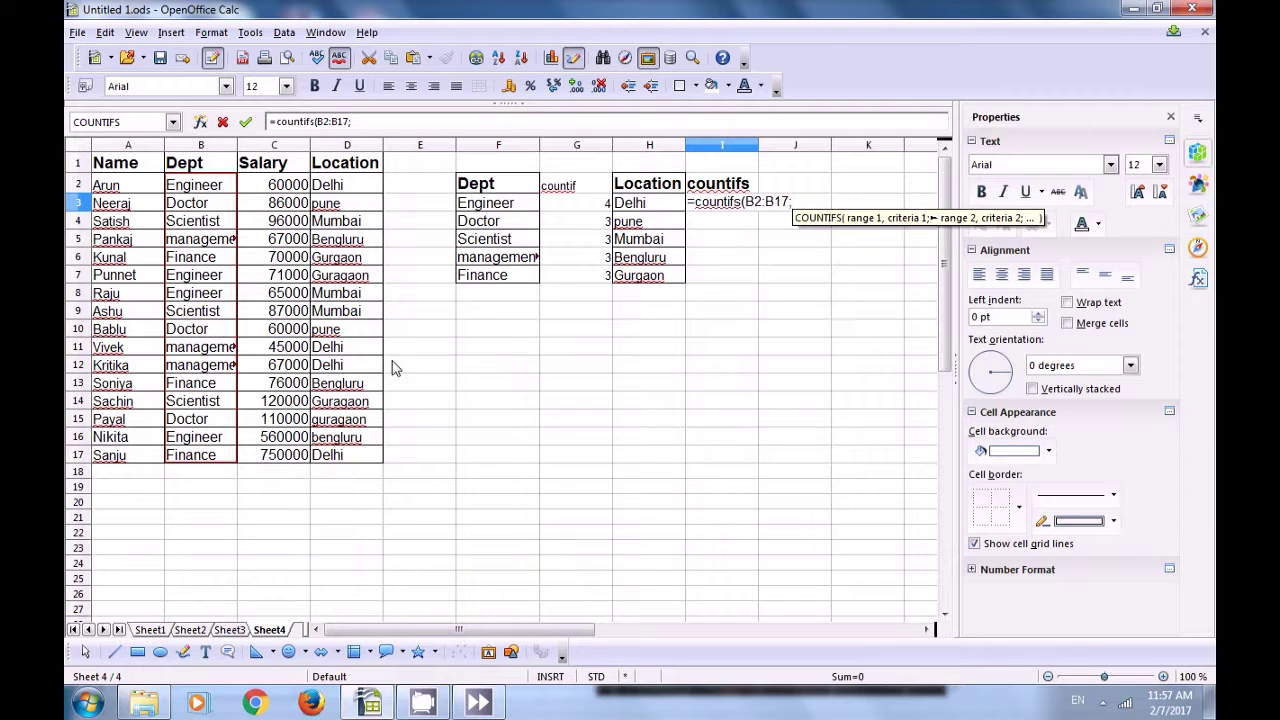
pyautogui.click(487, 208)
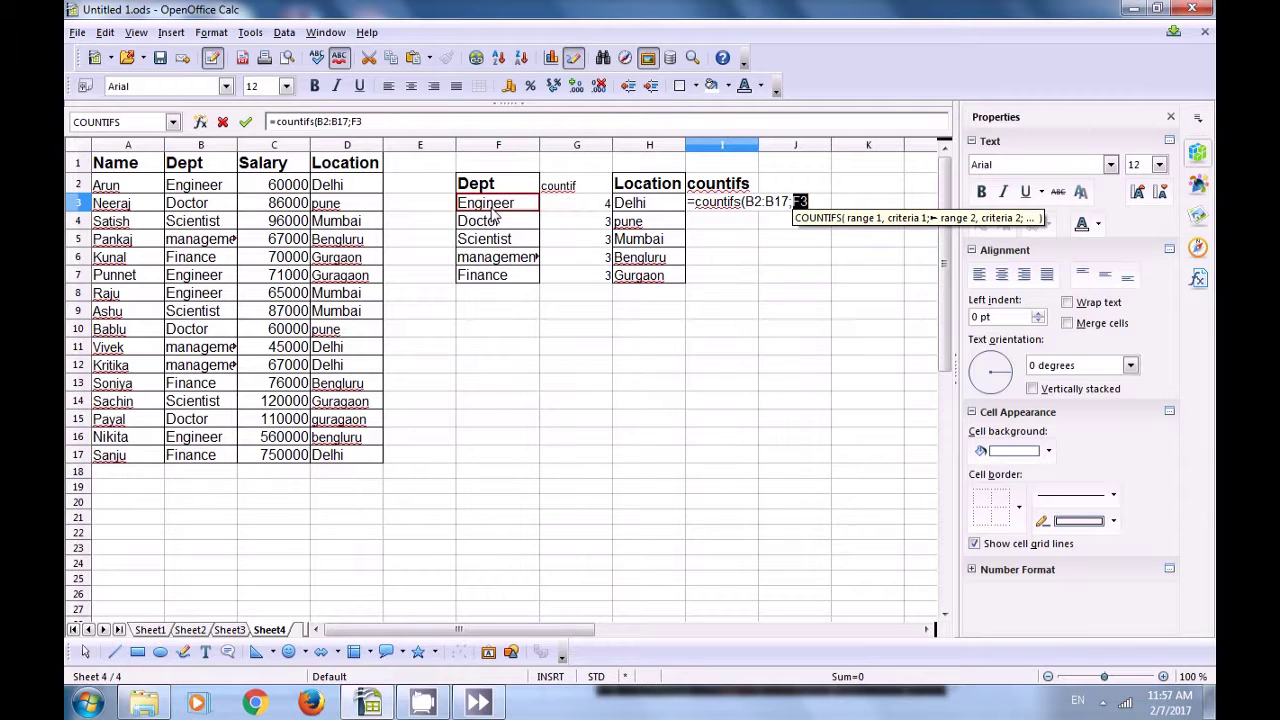
pyautogui.write(';')
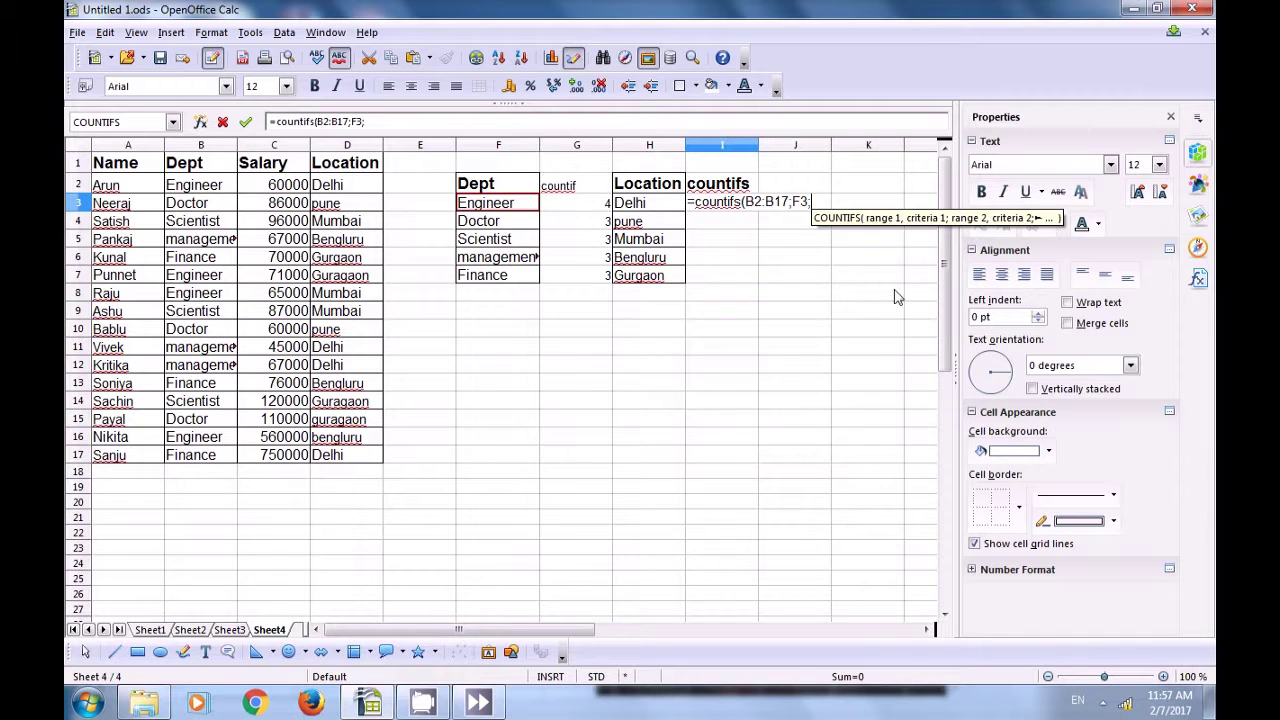
pyautogui.moveTo(330, 185); pyautogui.dragTo(345, 455)
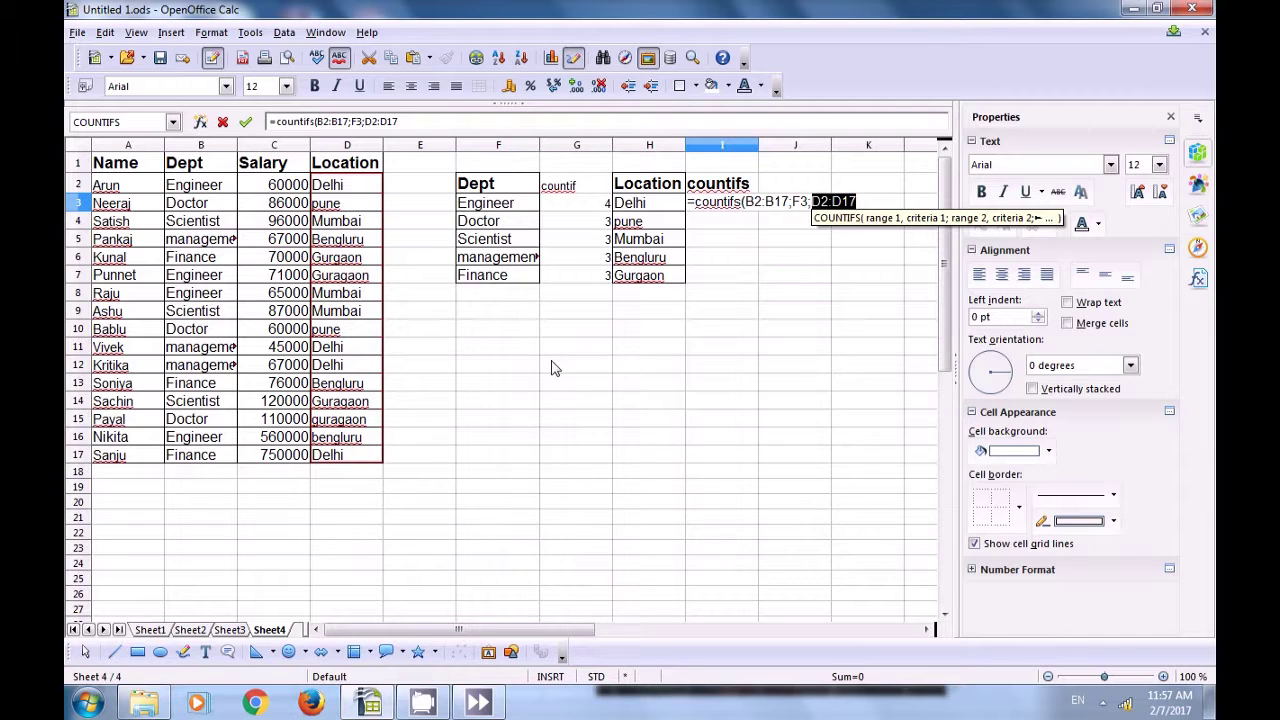
pyautogui.write(';')
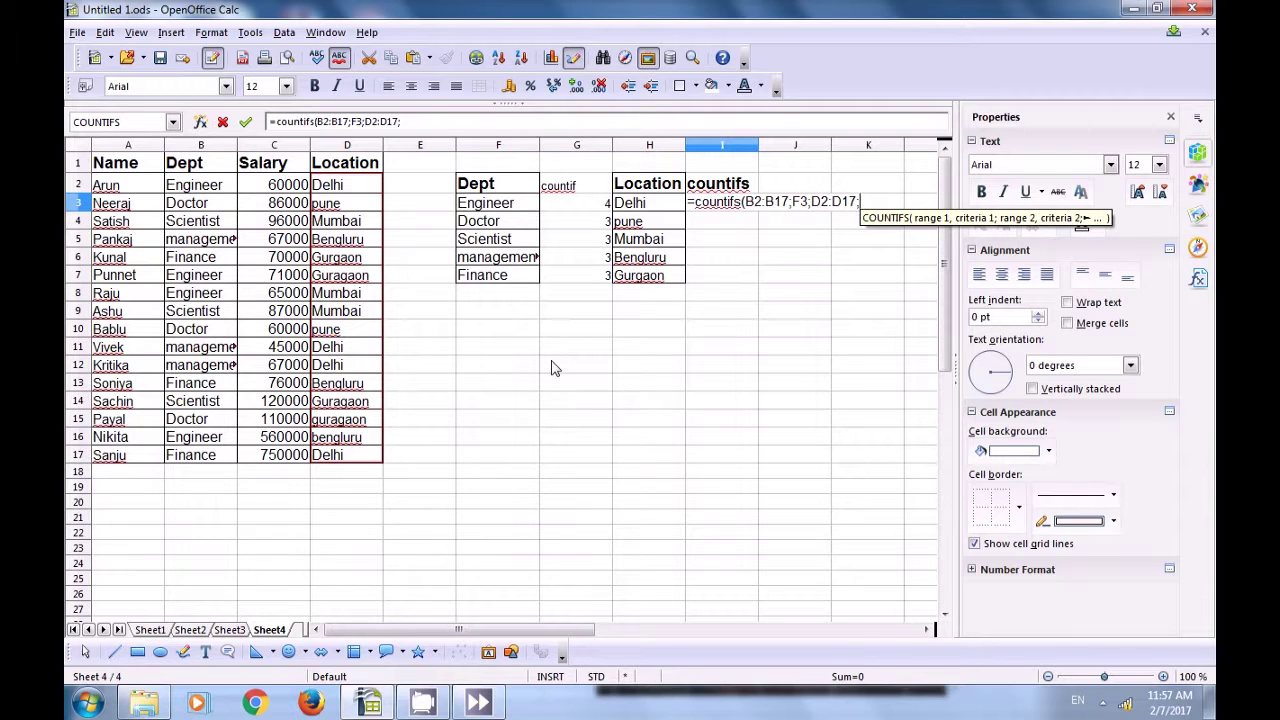
pyautogui.click(630, 205)
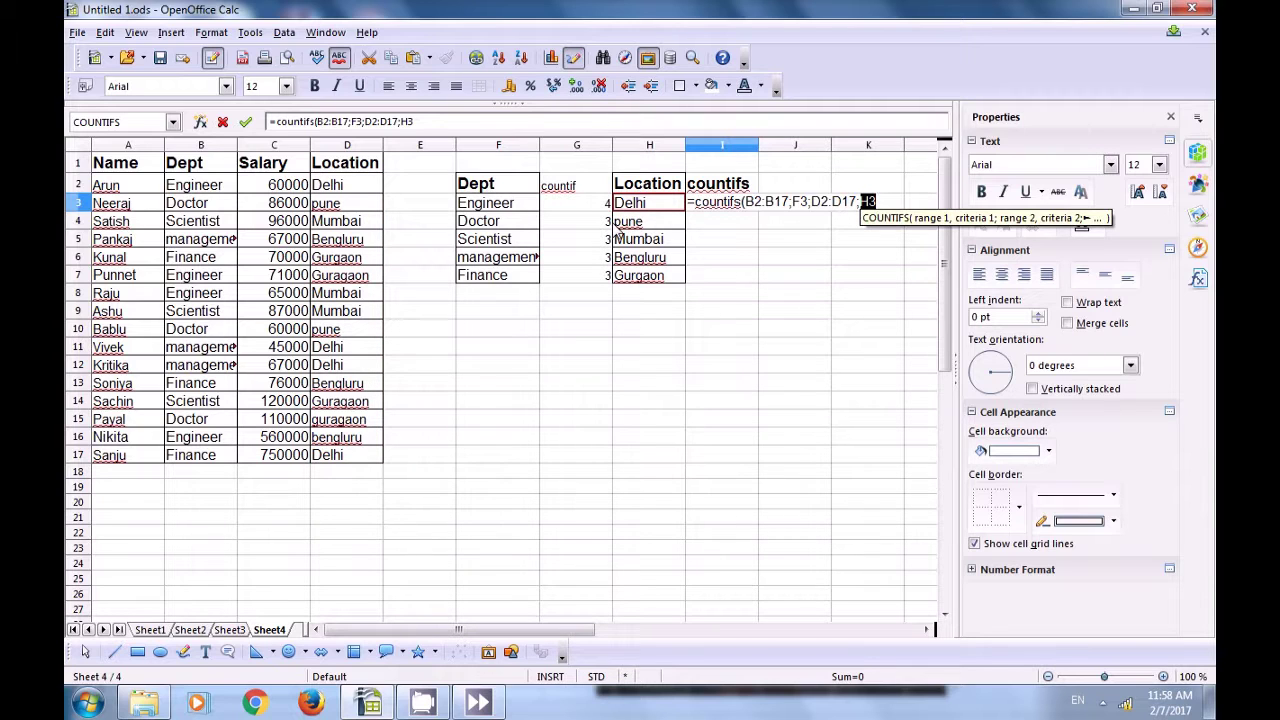
pyautogui.write(')')
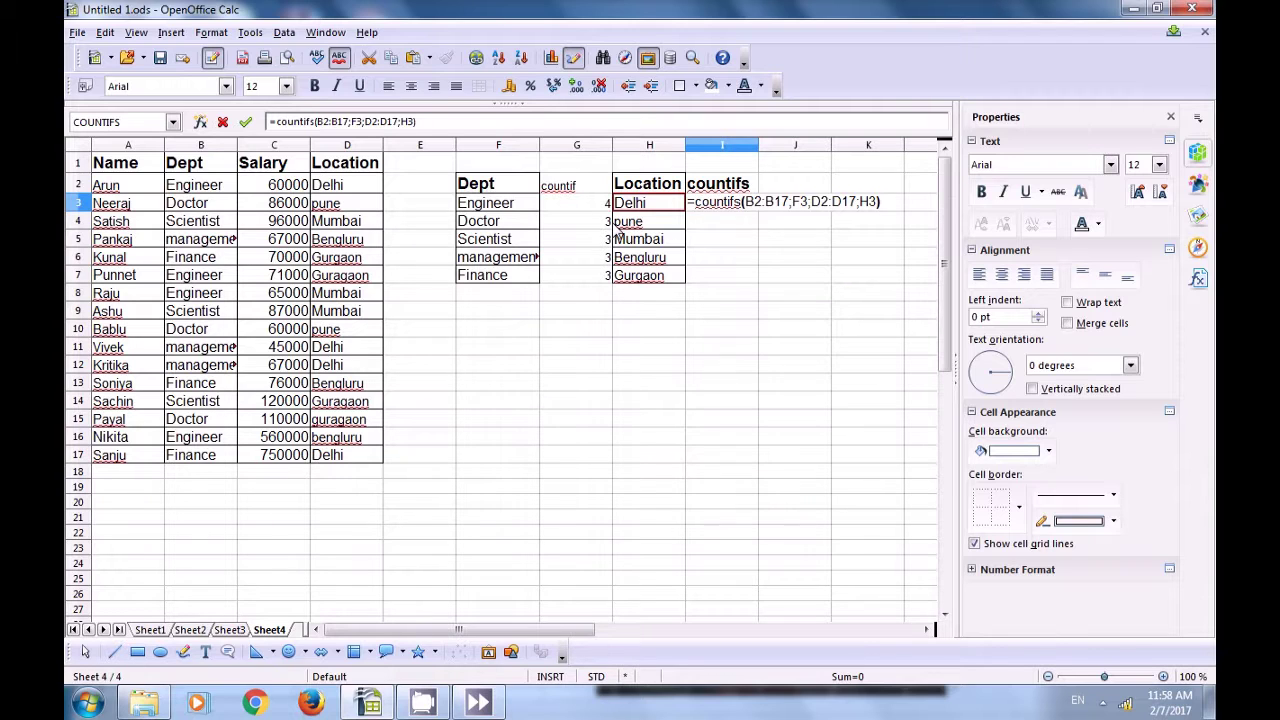
pyautogui.press('Return')
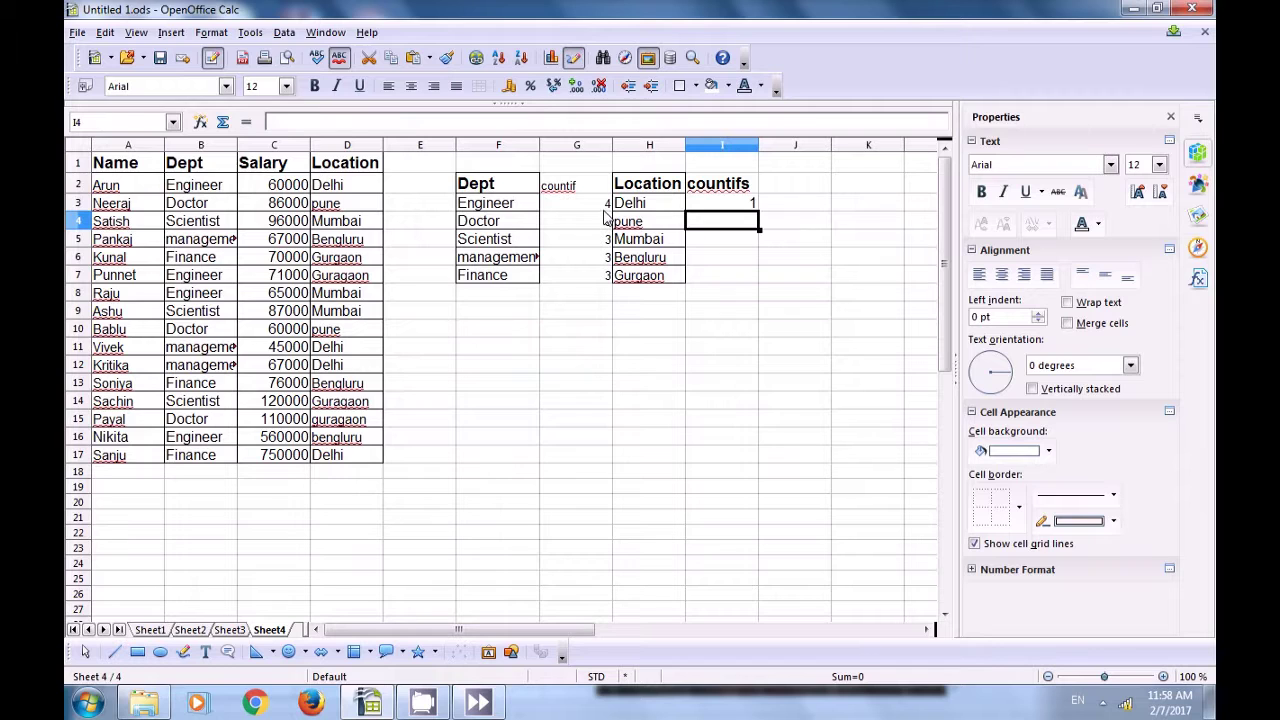
# Fill the COUNTIFS formula from I3 down to I7 and deselect the range.
pyautogui.click(700, 205)
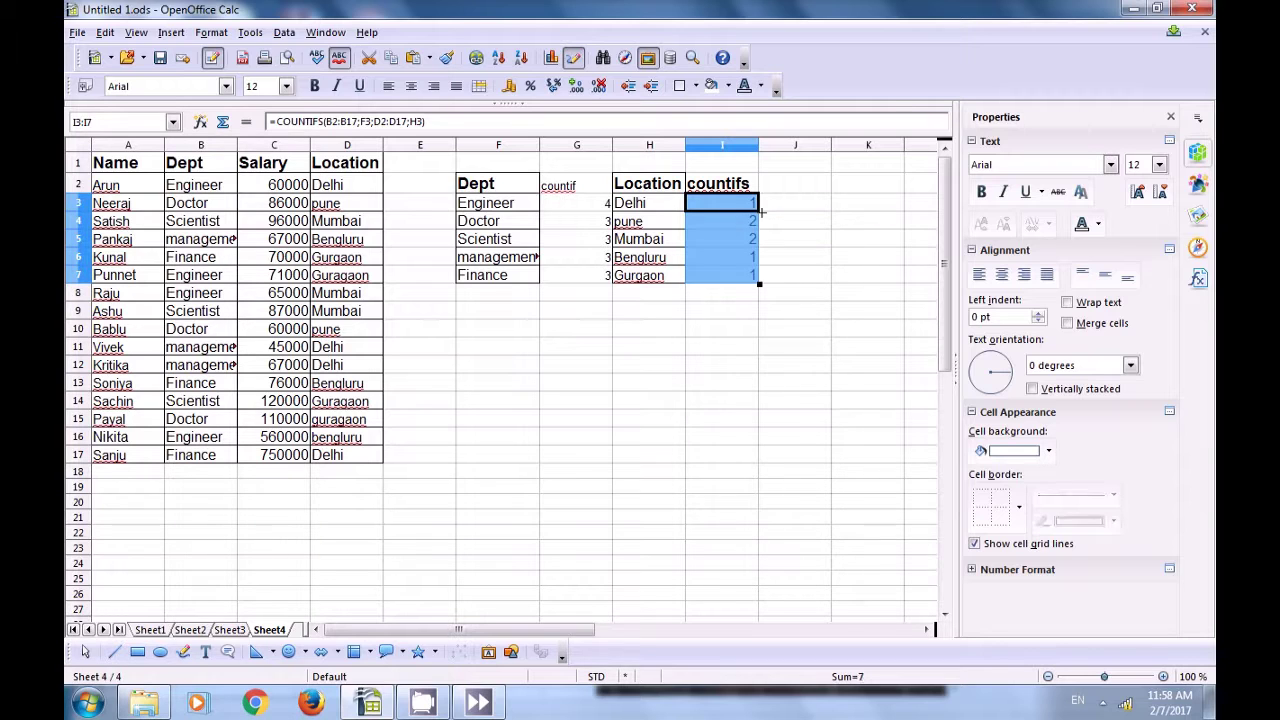
pyautogui.click(735, 318)
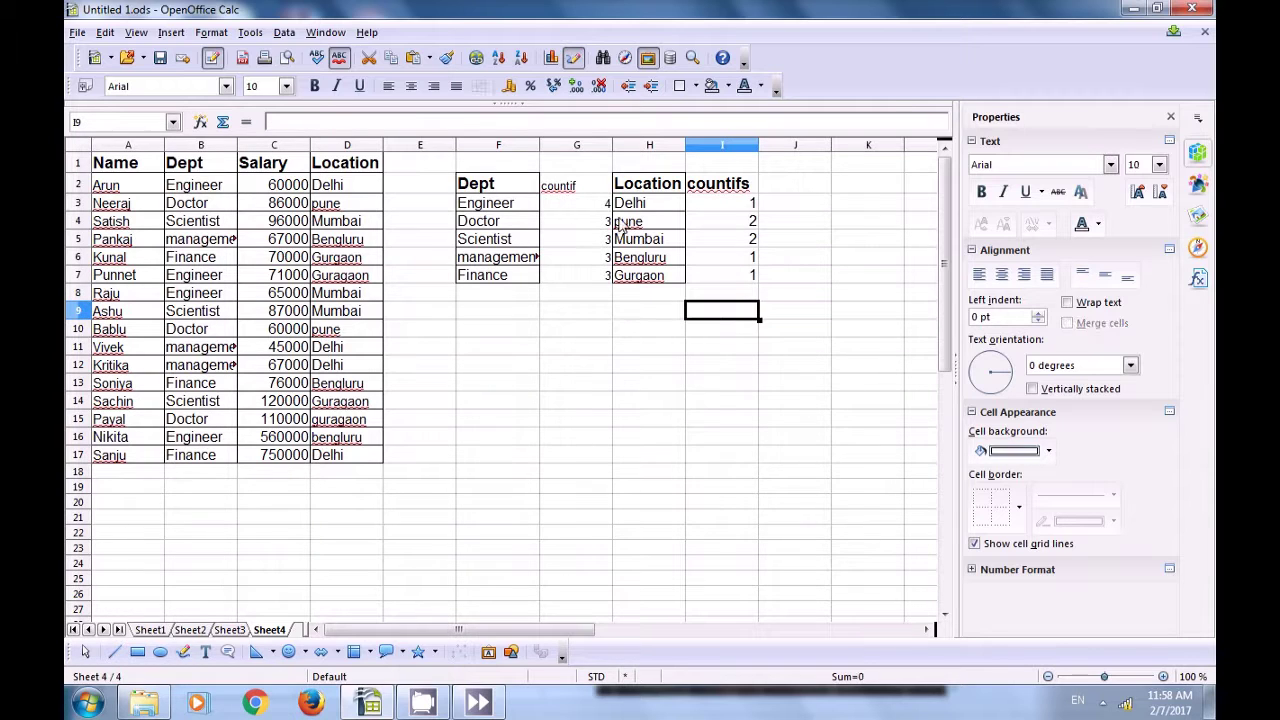
# Review the COUNTIFS cells I4 to I7 against the department and location in each row.
pyautogui.click(503, 224)
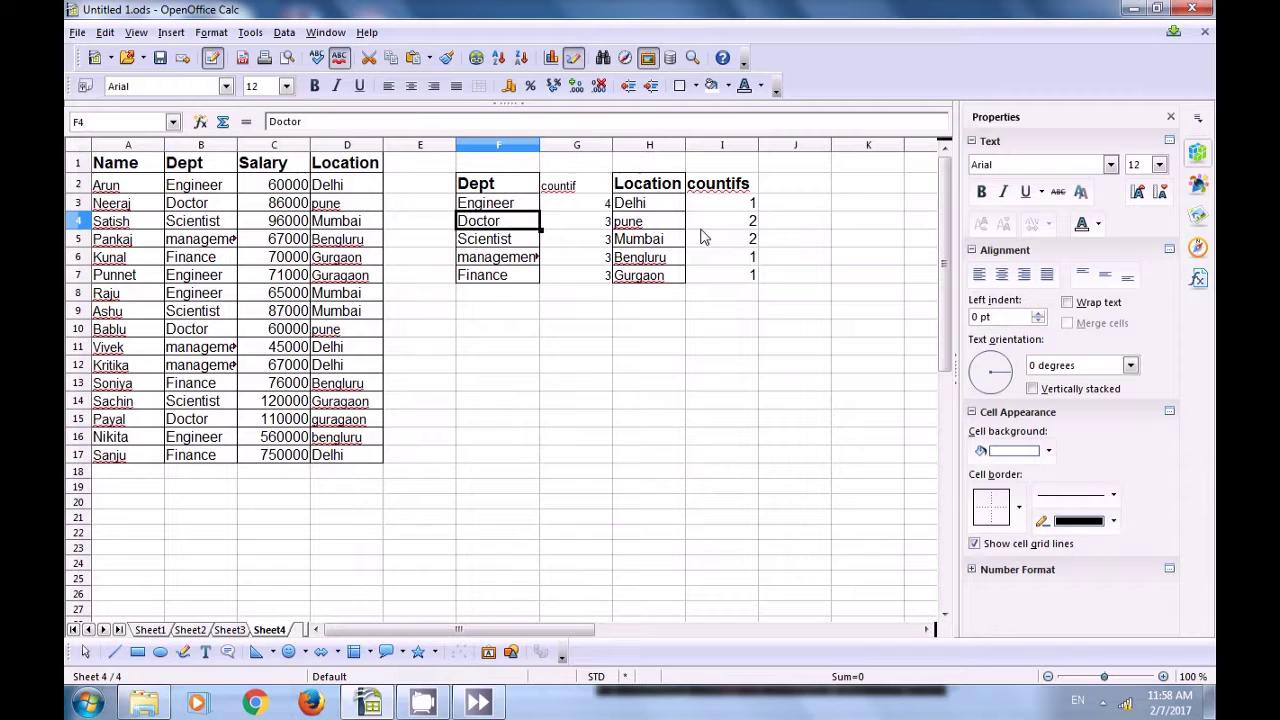
pyautogui.click(744, 230)
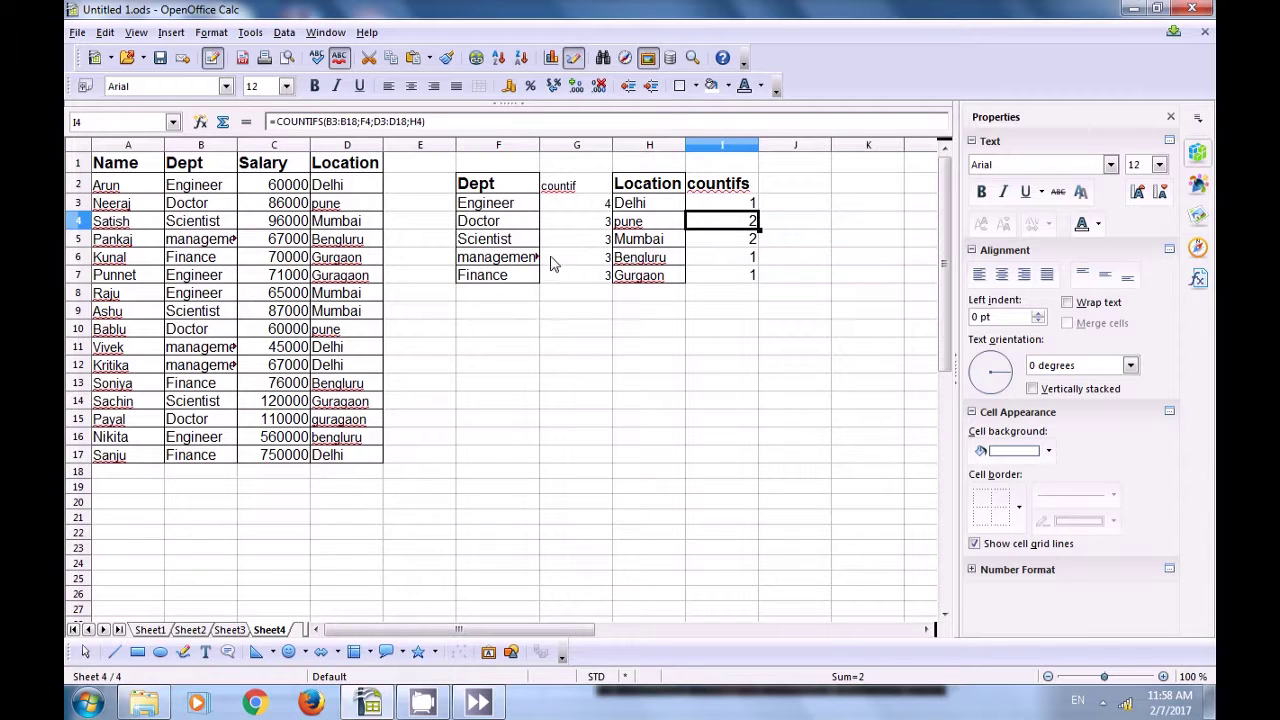
pyautogui.click(505, 241)
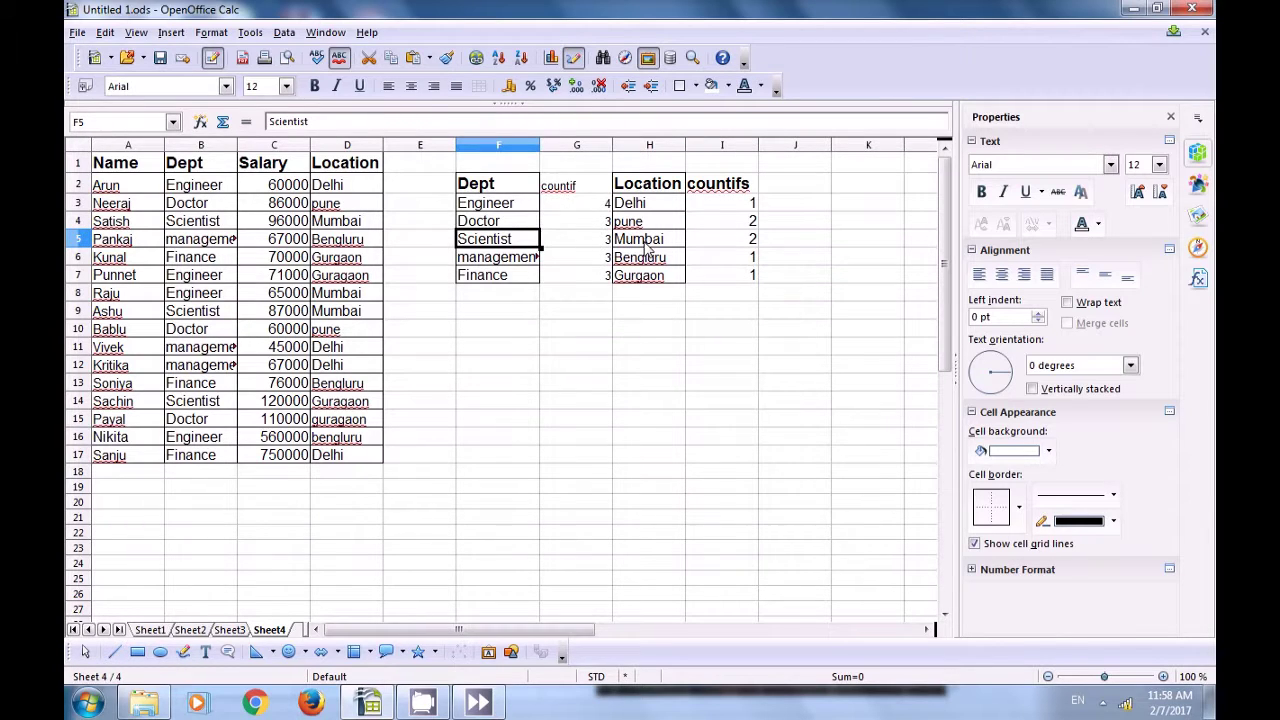
pyautogui.click(736, 242)
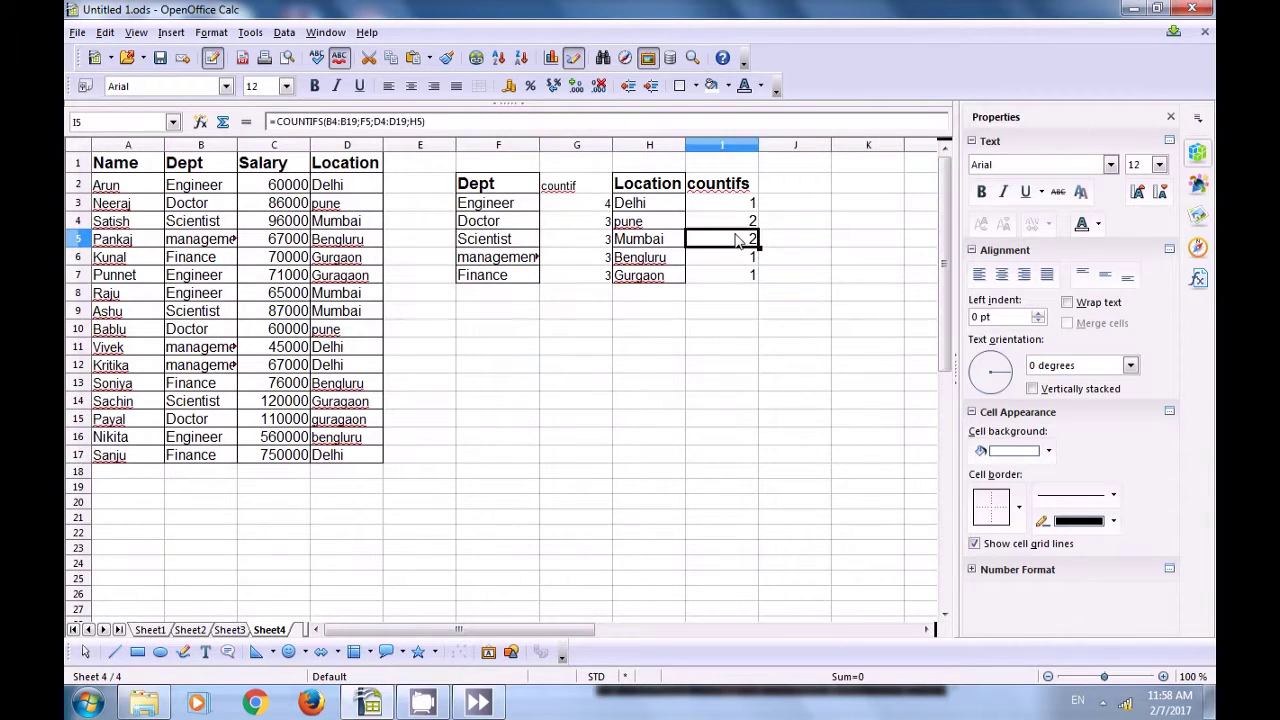
pyautogui.click(520, 258)
pyautogui.click(740, 260)
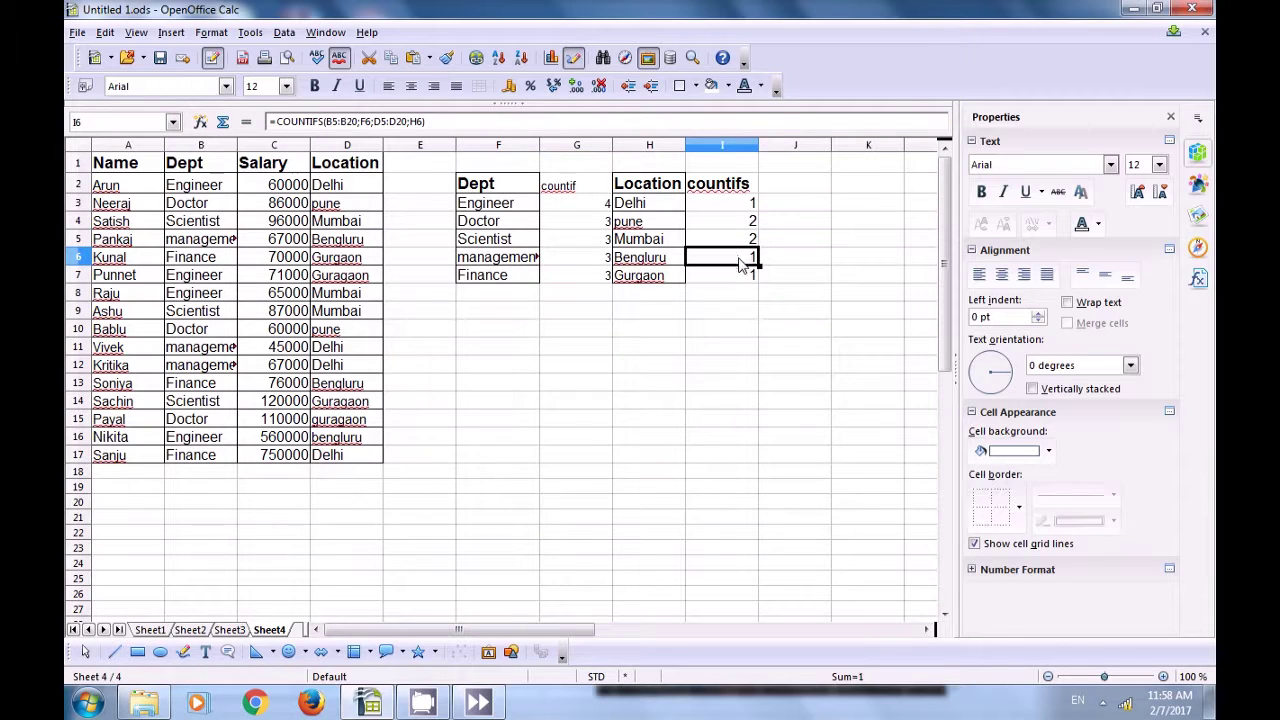
pyautogui.click(727, 281)
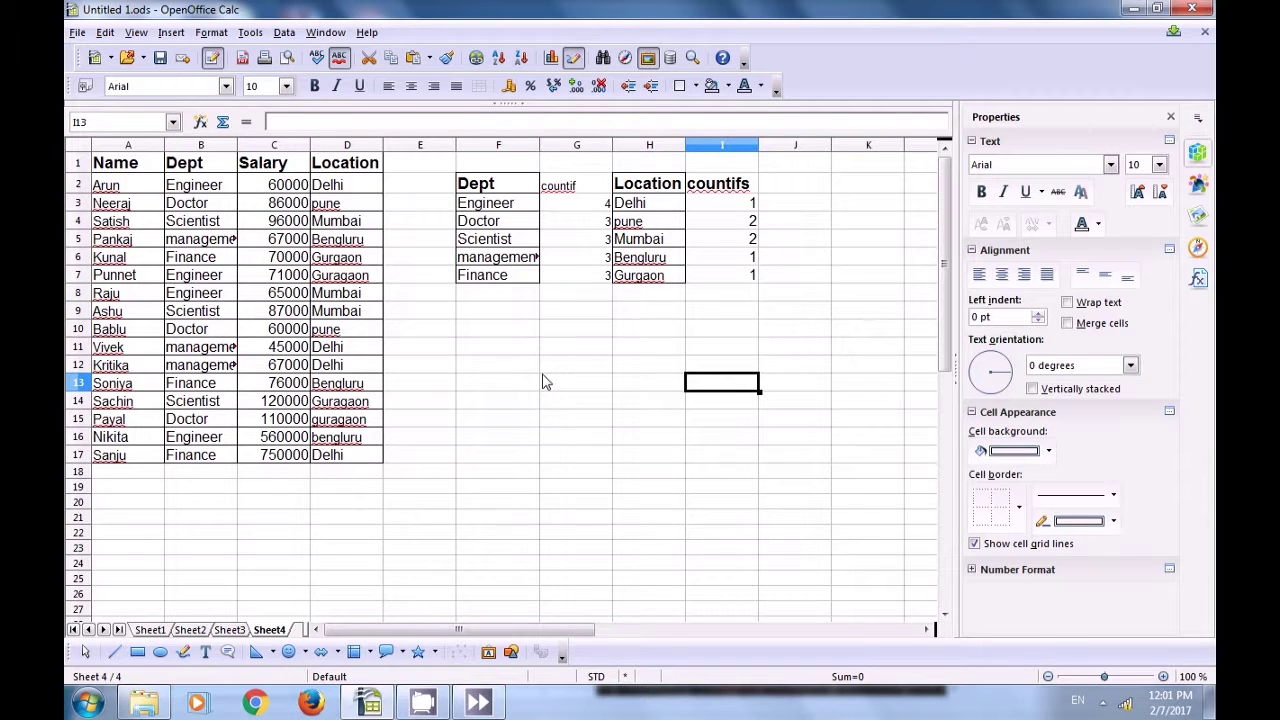
# Try inserting a blank column before the countif column G and undo the insertion.
pyautogui.click(580, 164)
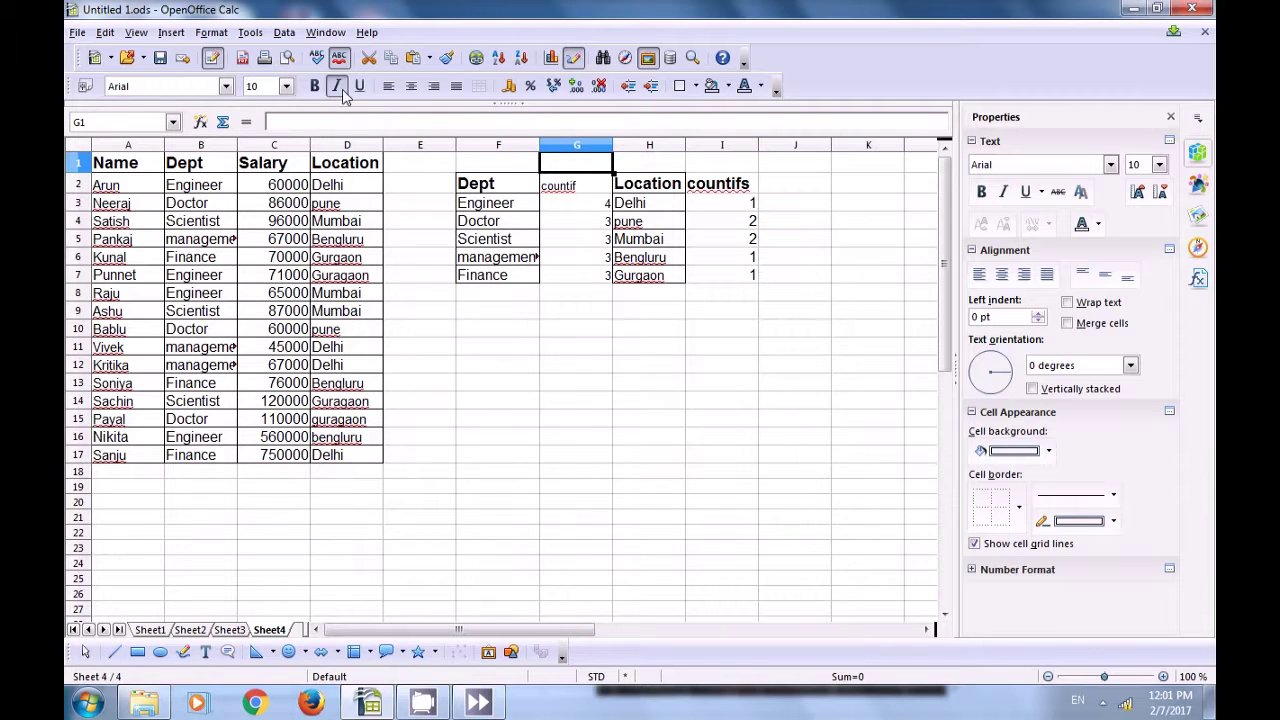
pyautogui.click(172, 33)
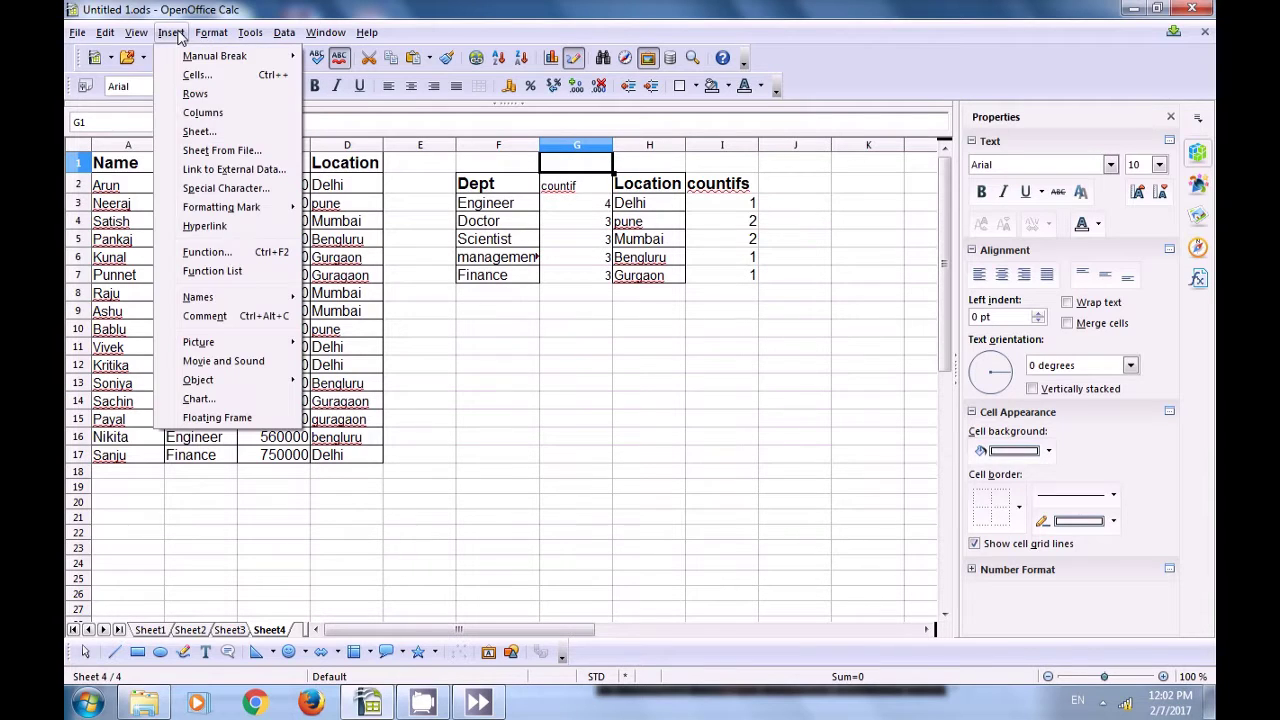
pyautogui.click(201, 113)
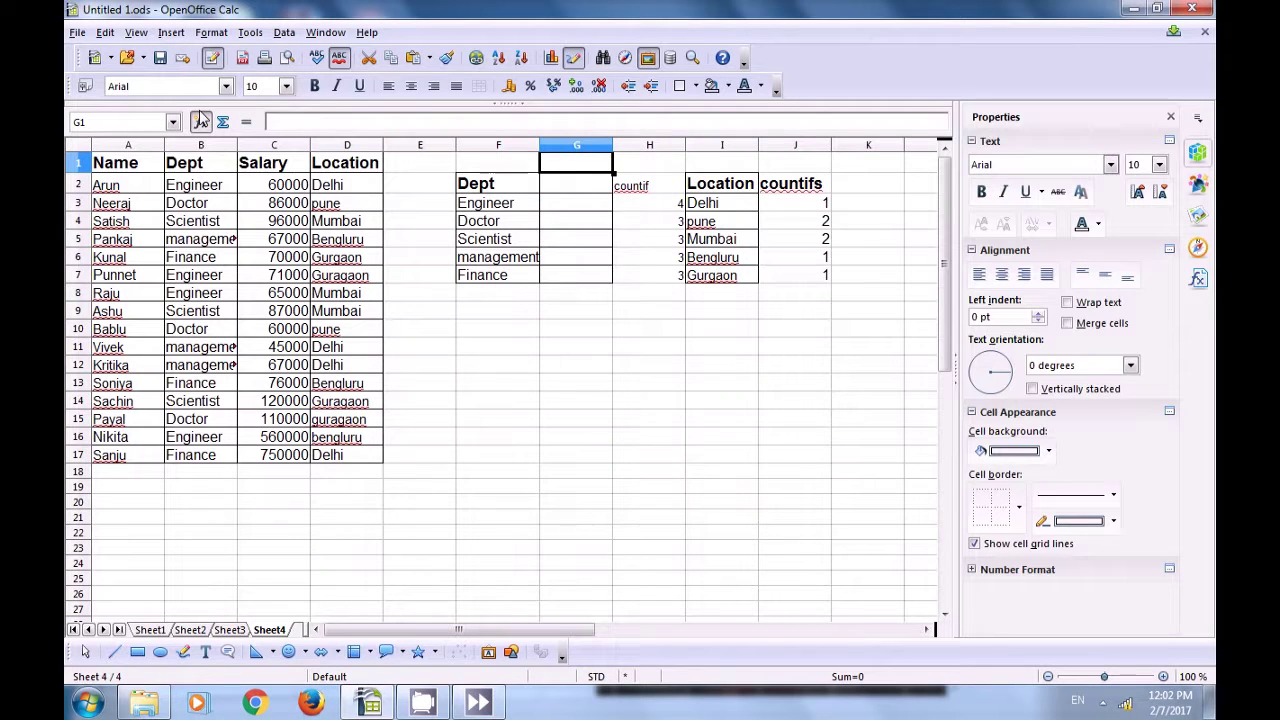
pyautogui.hotkey('ctrl', 'z')
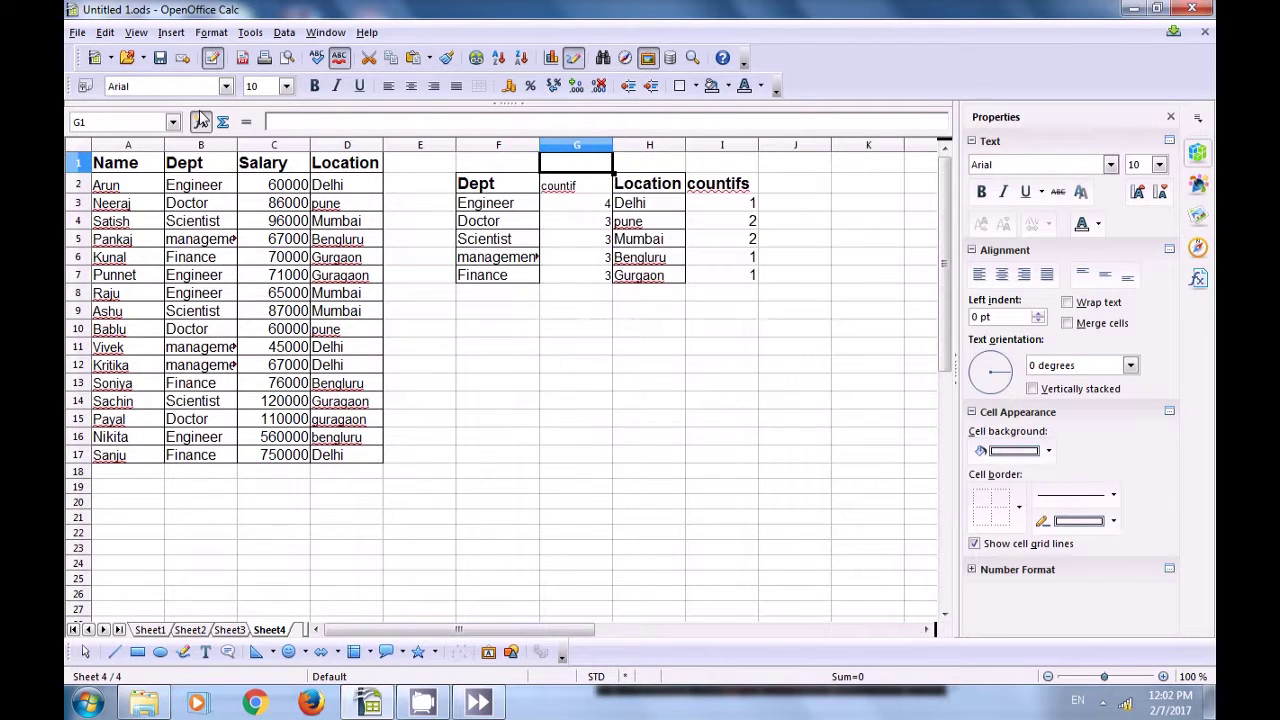
# Insert a blank column between the countif column G and the Location column H.
pyautogui.click(655, 170)
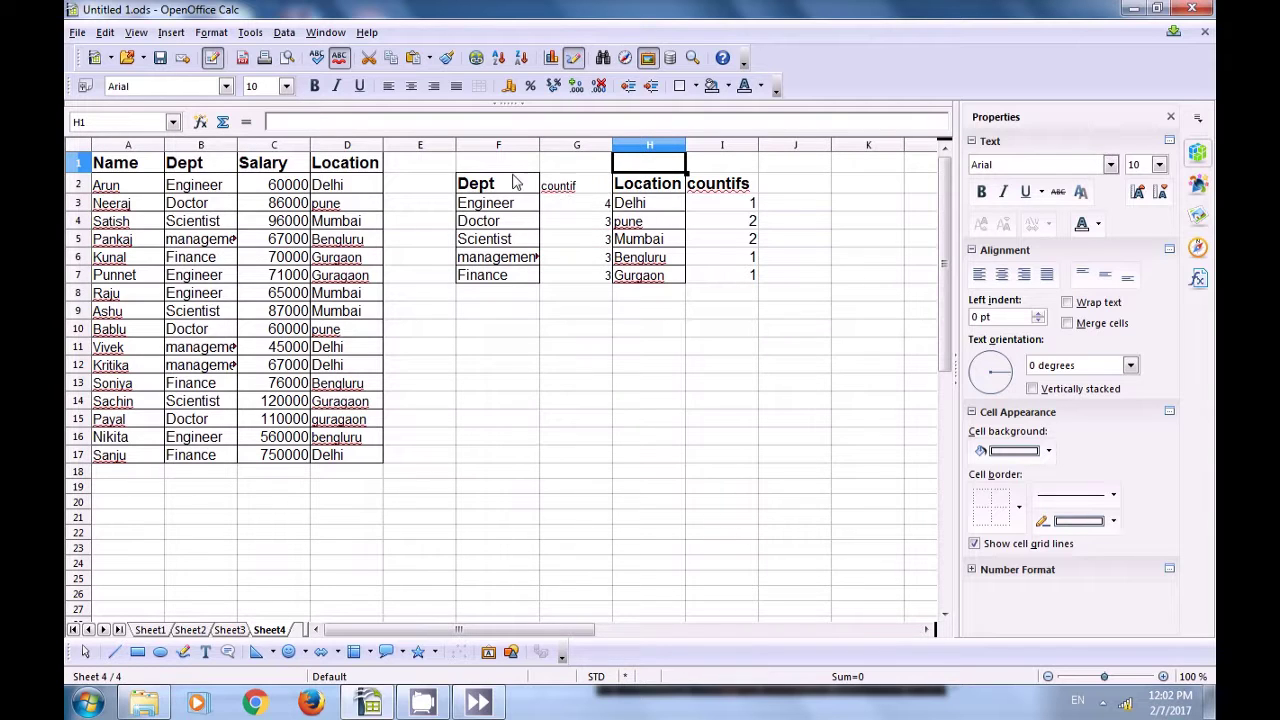
pyautogui.click(171, 32)
pyautogui.click(196, 113)
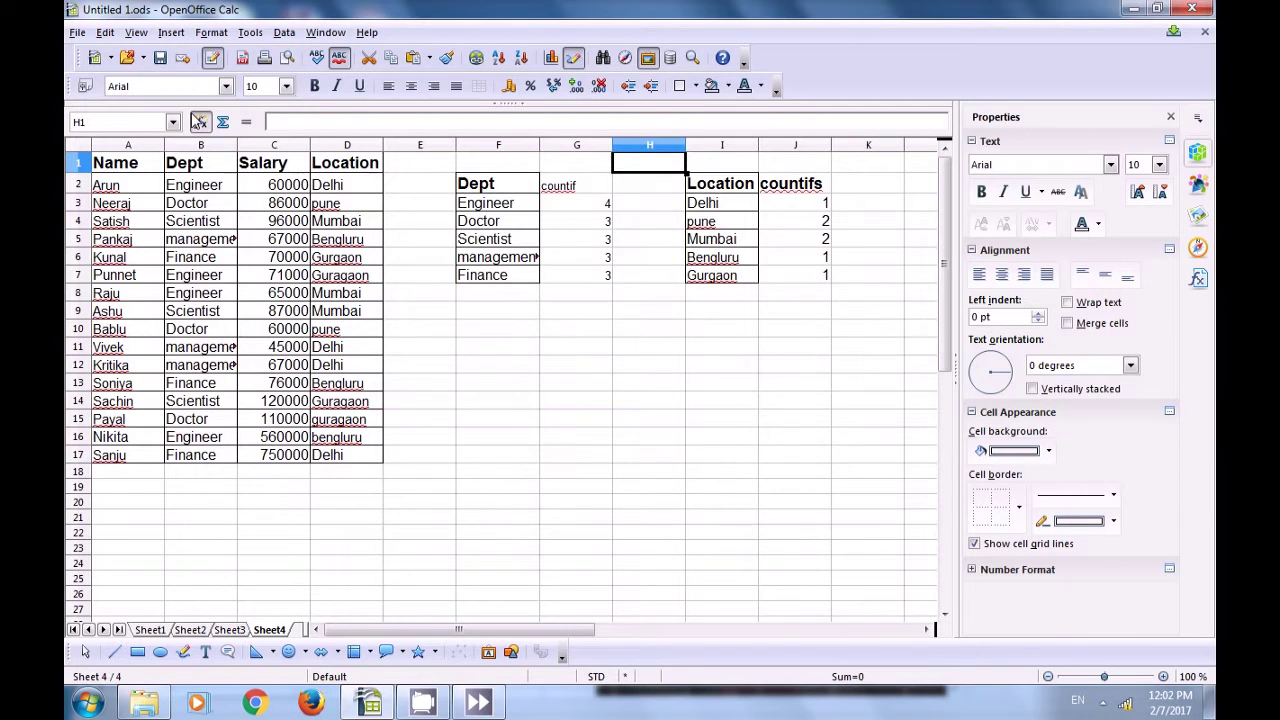
pyautogui.click(638, 259)
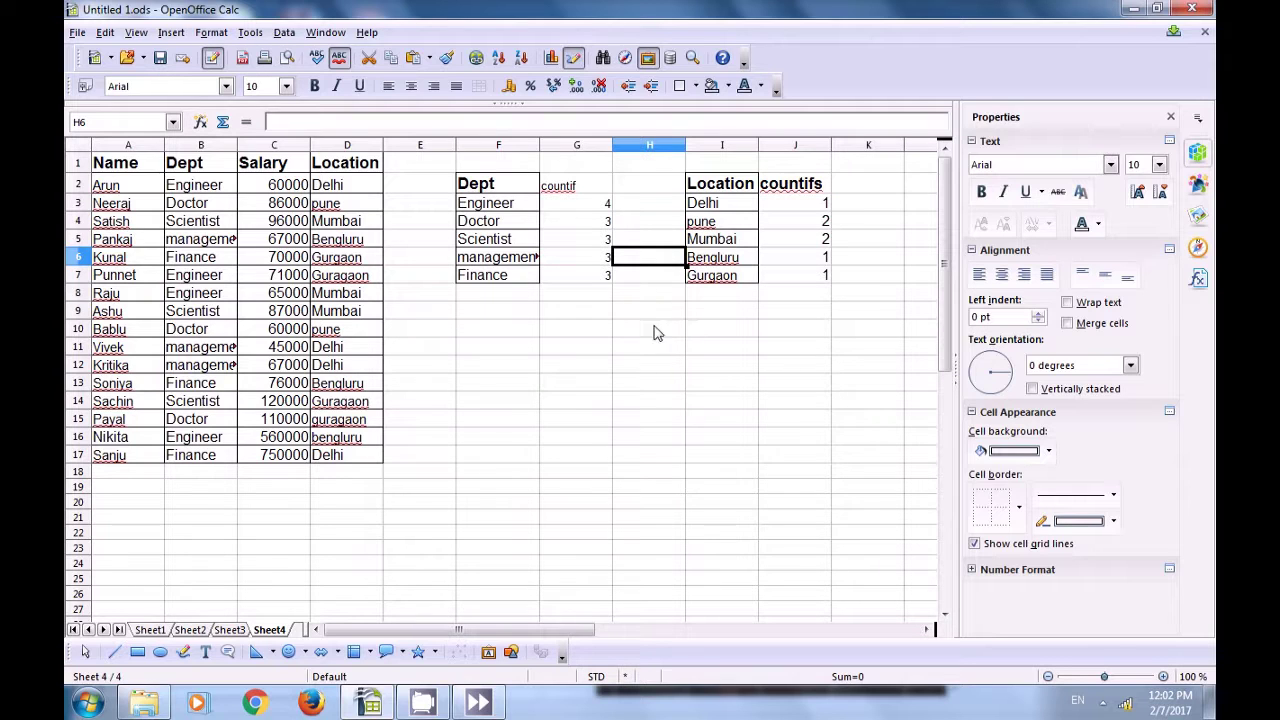
# Examine the COUNTIF formula in G3 against the departments in column B and the department list in F3 to F7.
pyautogui.click(588, 210)
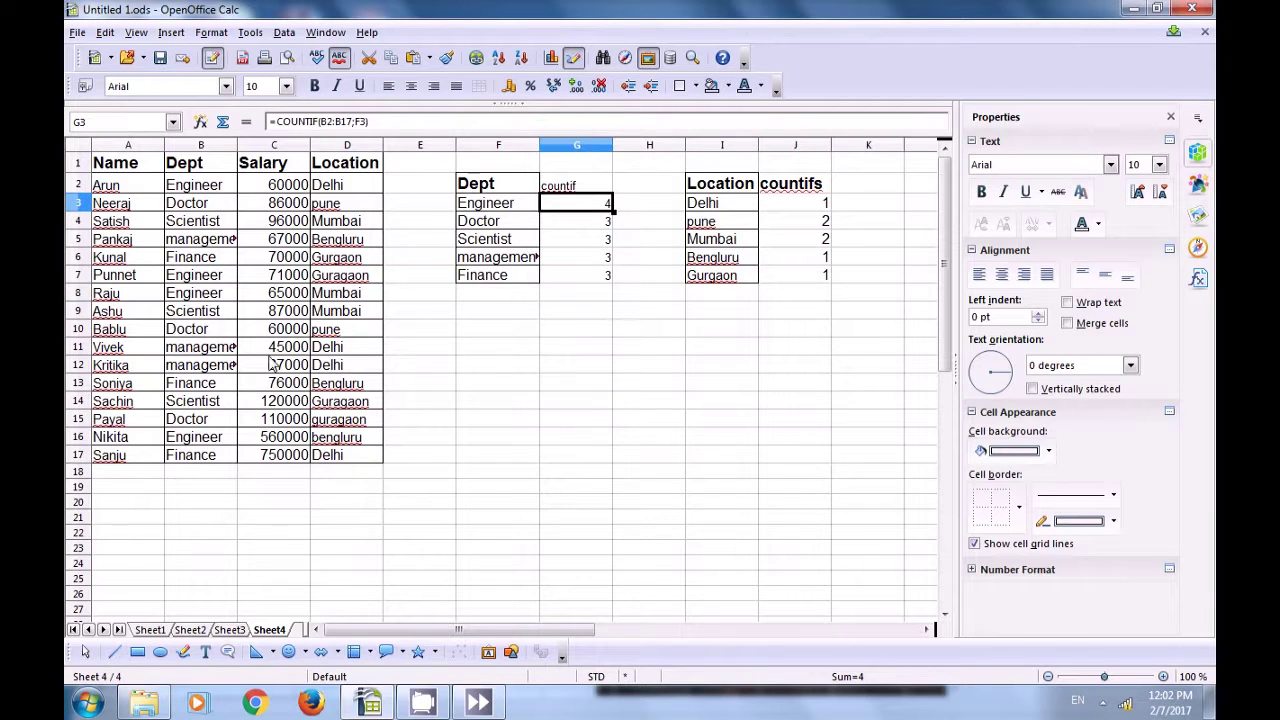
pyautogui.click(490, 330)
pyautogui.click(480, 210)
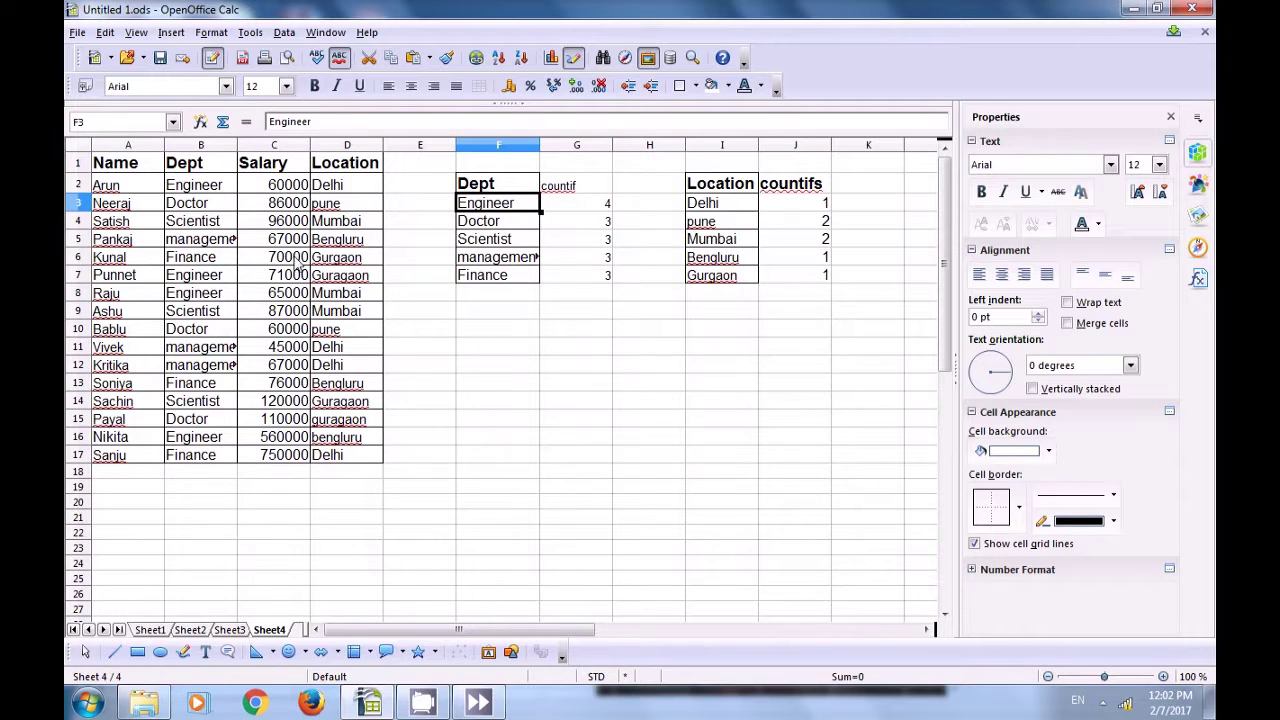
pyautogui.click(205, 190)
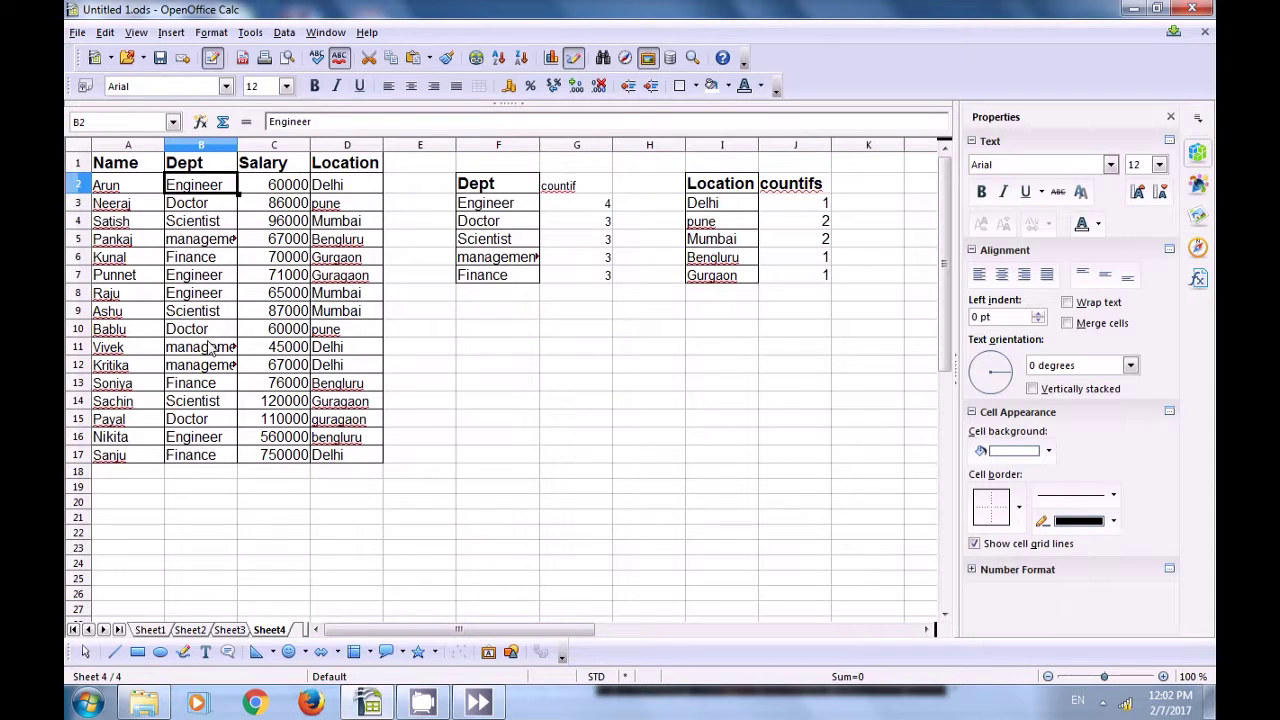
pyautogui.click(210, 345)
pyautogui.click(205, 401)
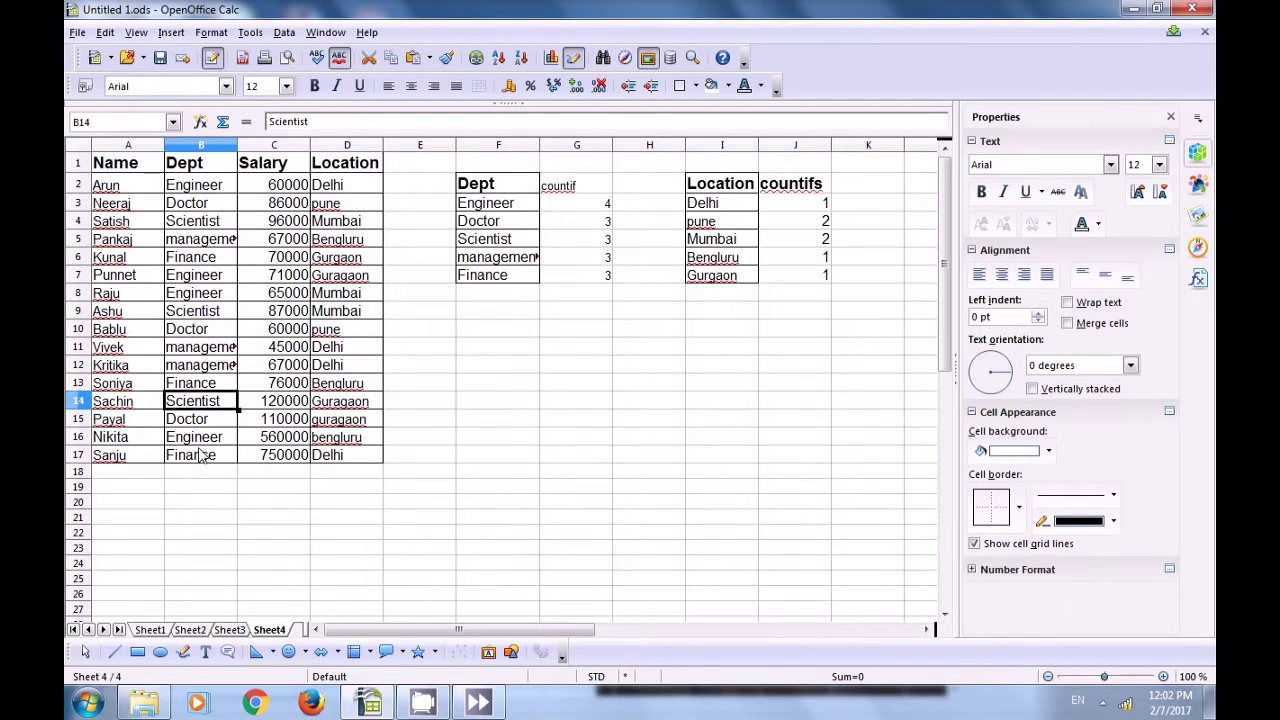
pyautogui.click(480, 227)
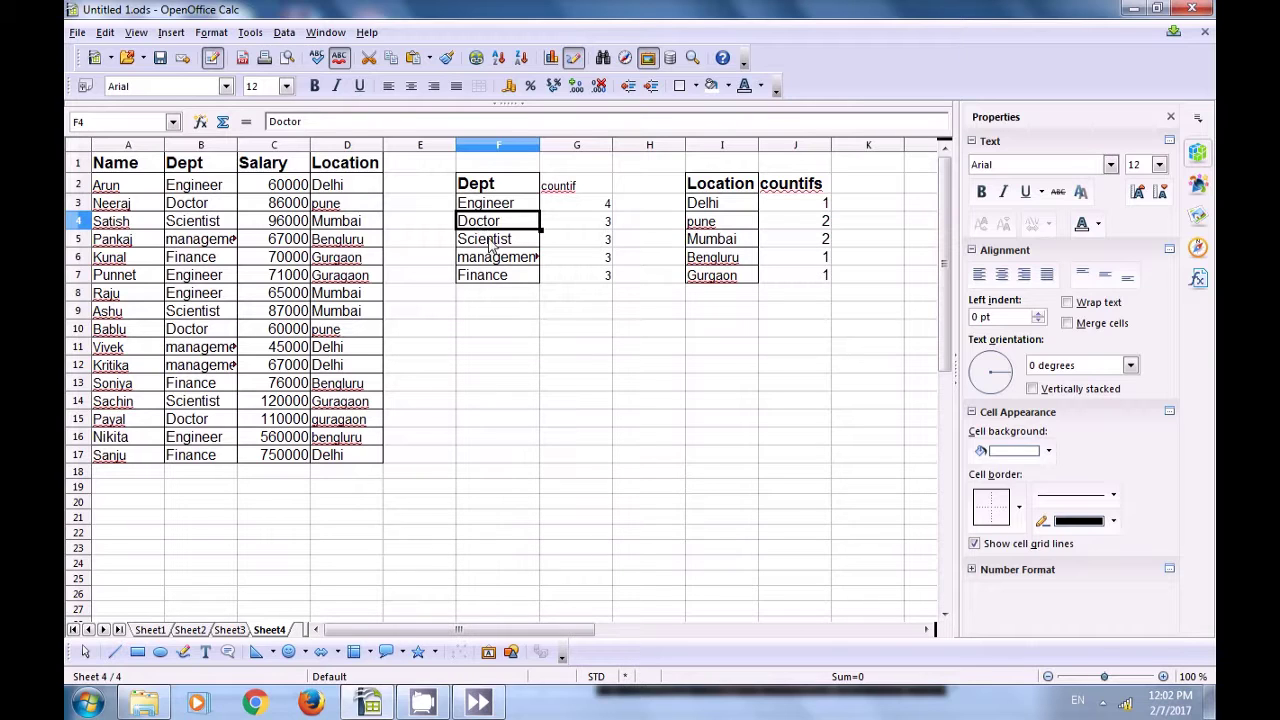
pyautogui.click(493, 244)
pyautogui.click(493, 261)
pyautogui.click(494, 276)
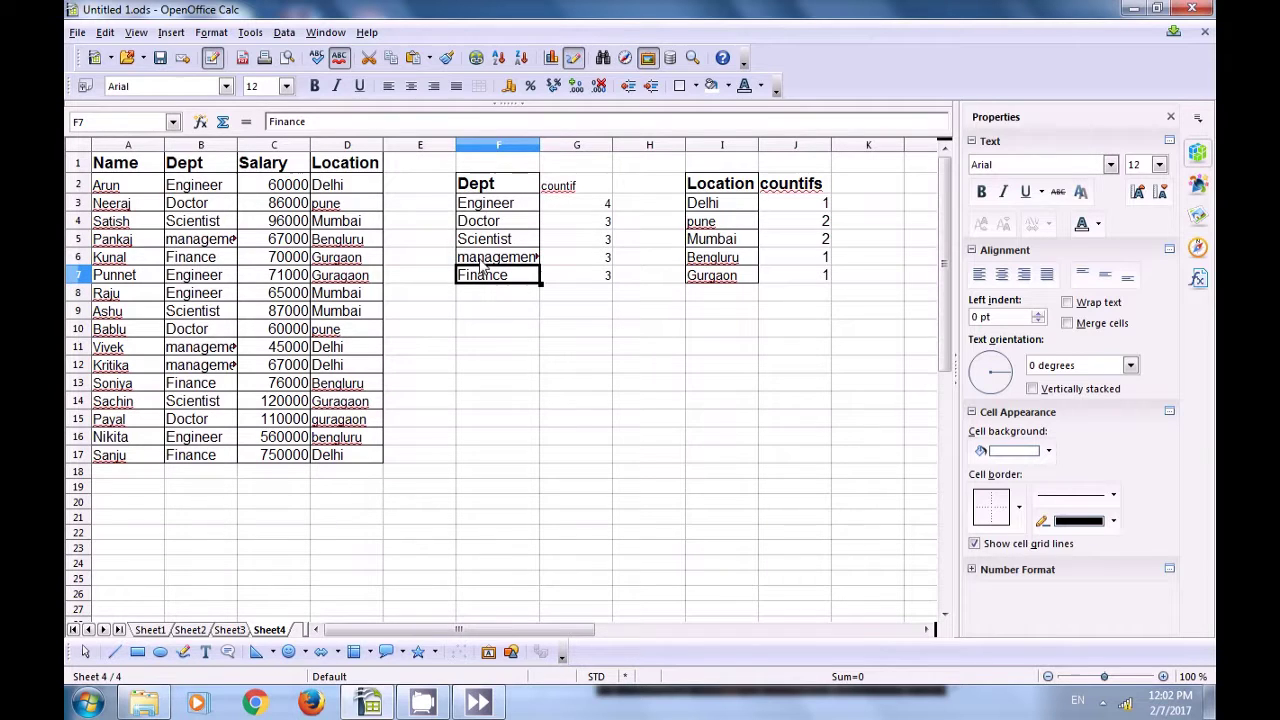
pyautogui.click(490, 317)
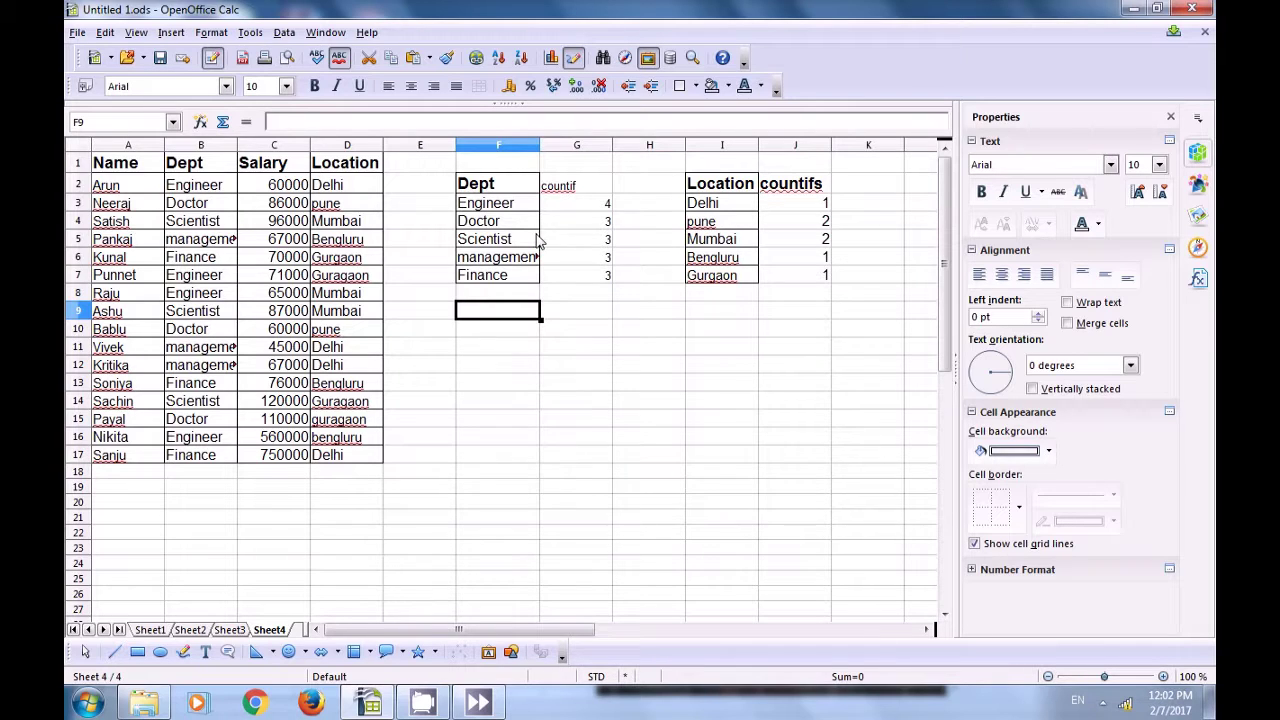
pyautogui.click(586, 213)
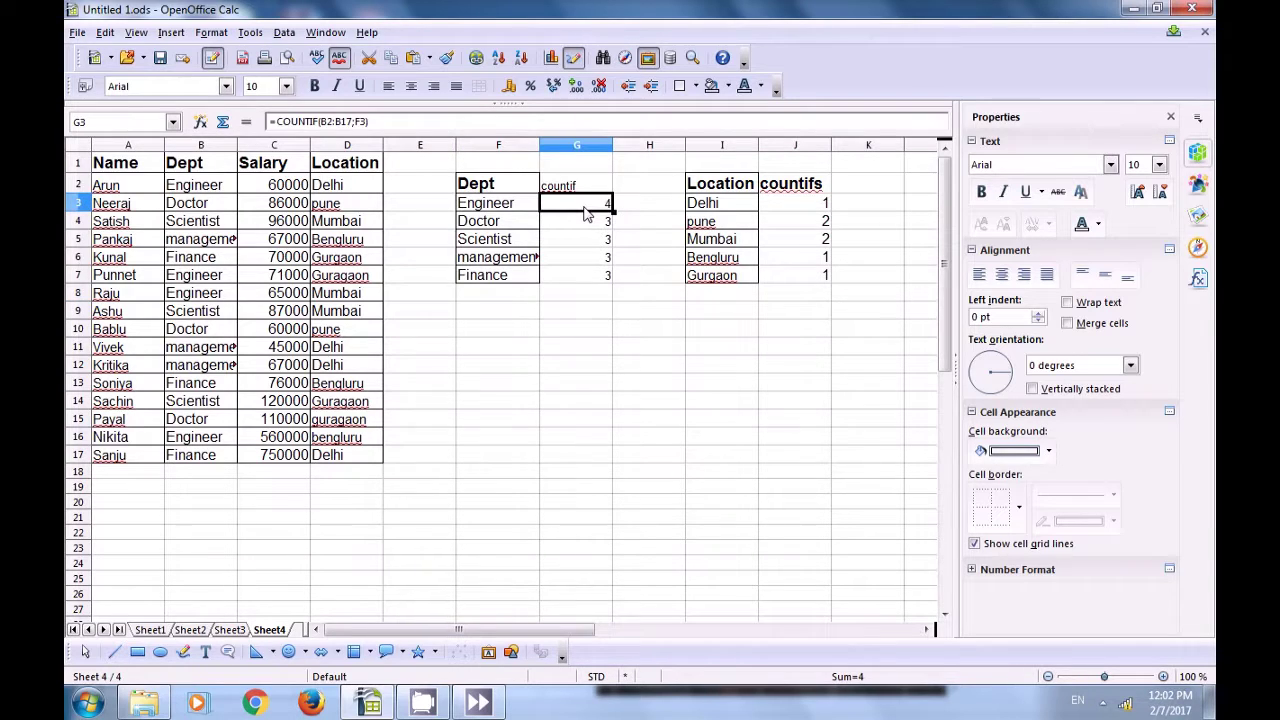
pyautogui.click(508, 224)
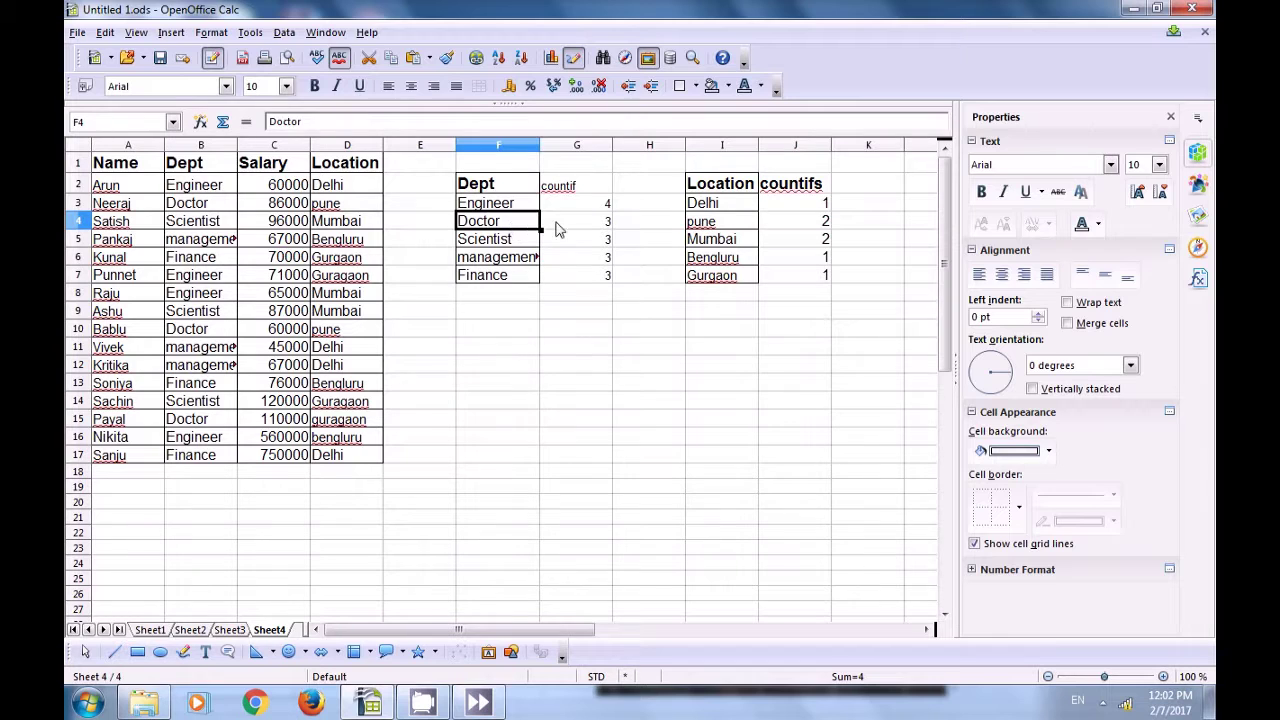
# Enter the heading Sumif in H2, beside the countif heading.
pyautogui.click(629, 192)
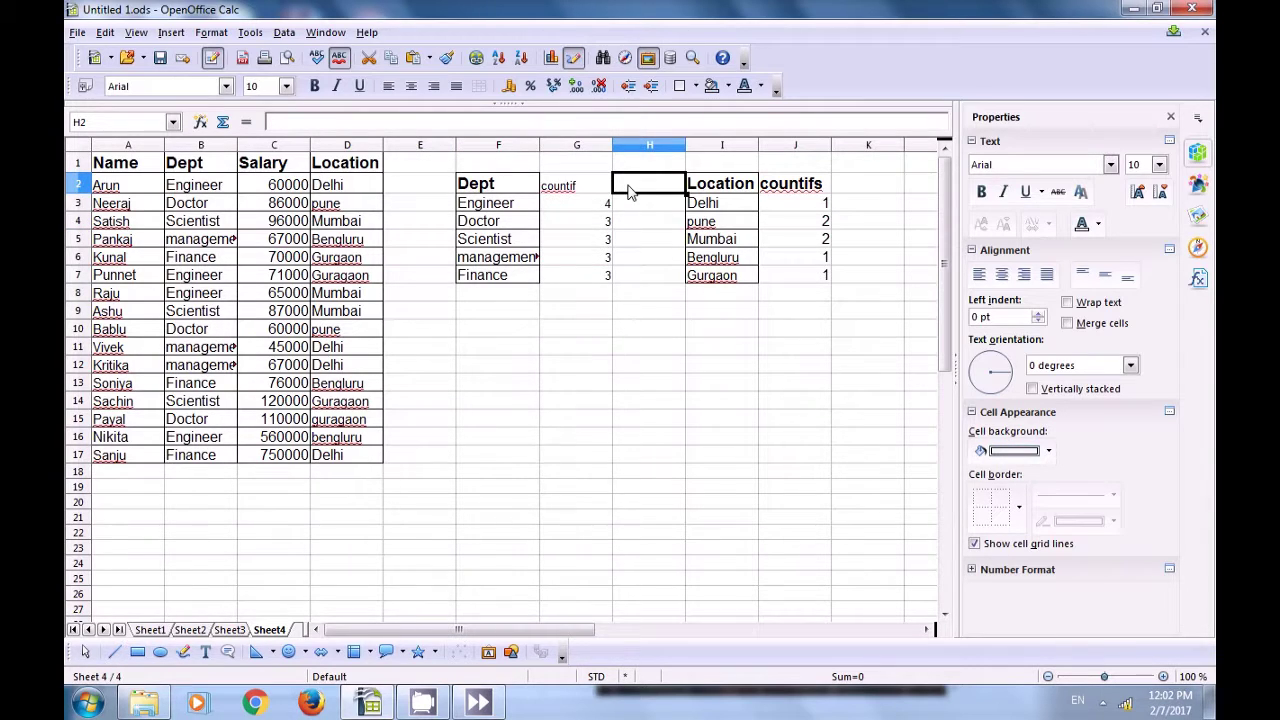
pyautogui.write('Sum')
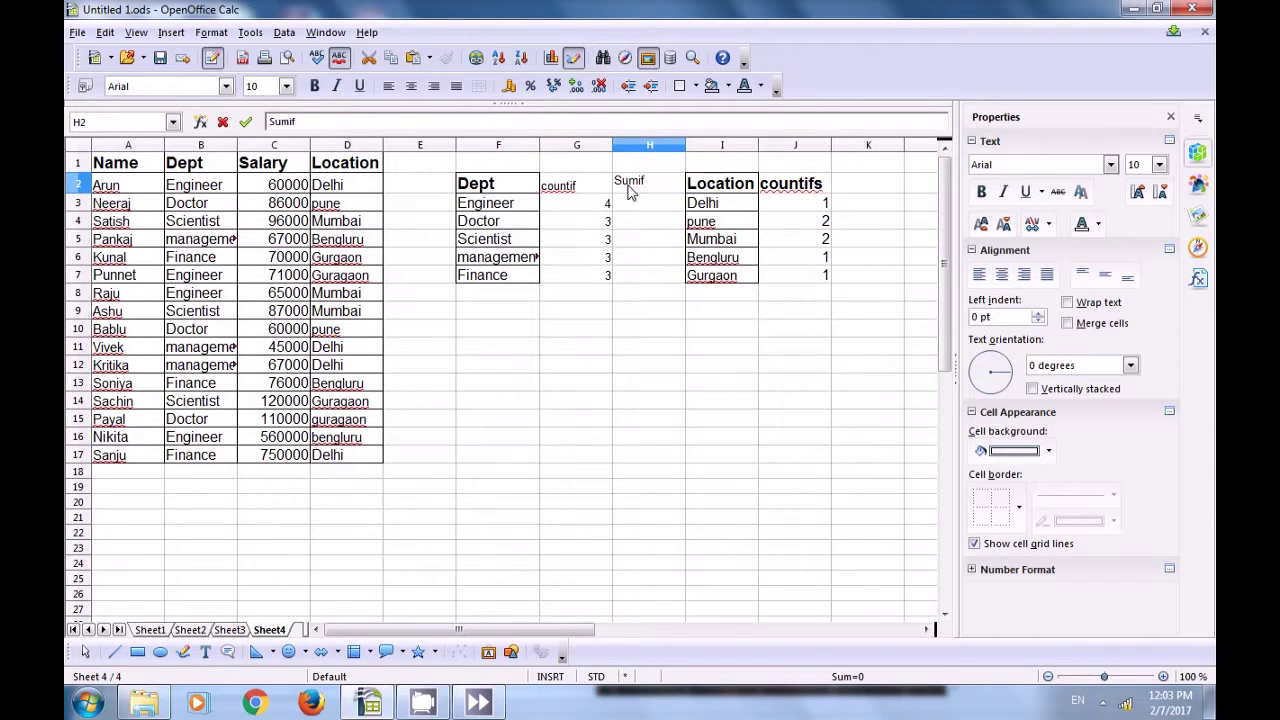
pyautogui.write('if')
# Enter =SUMIF(B2:B17;F3;C2:C17) in H3 to total the salaries of the Engineer department.
pyautogui.click(640, 205)
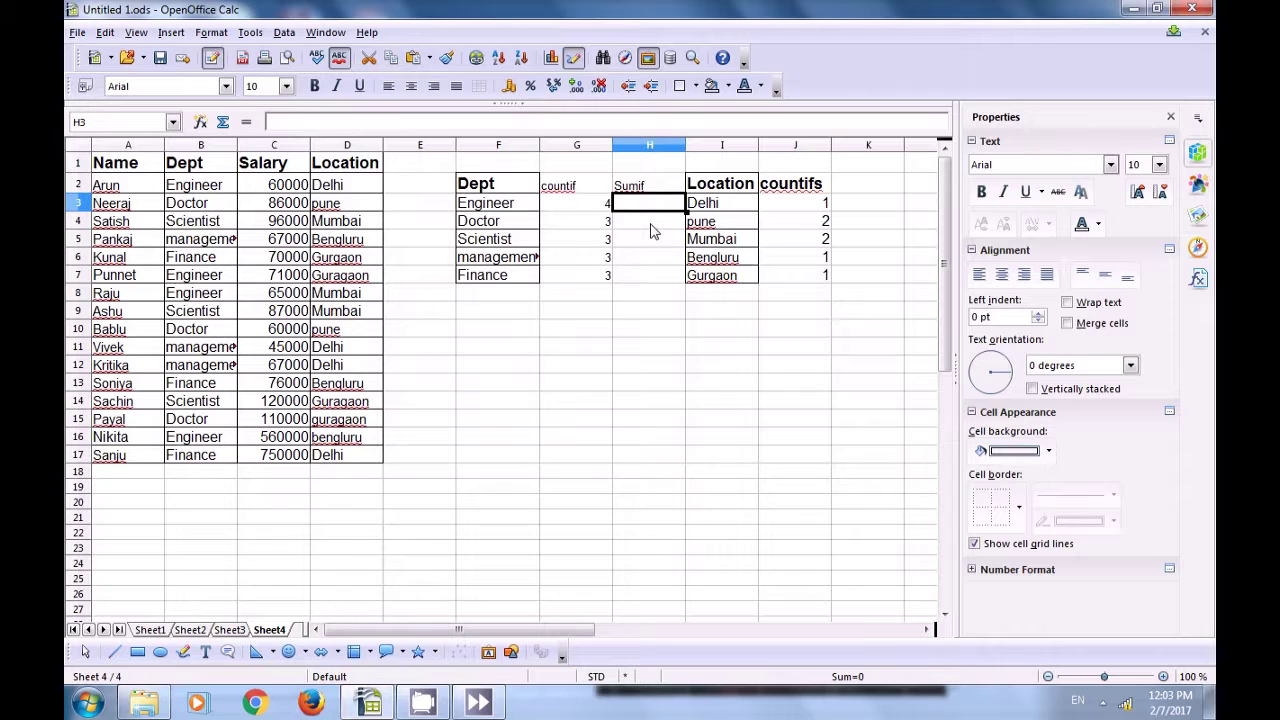
pyautogui.write('=')
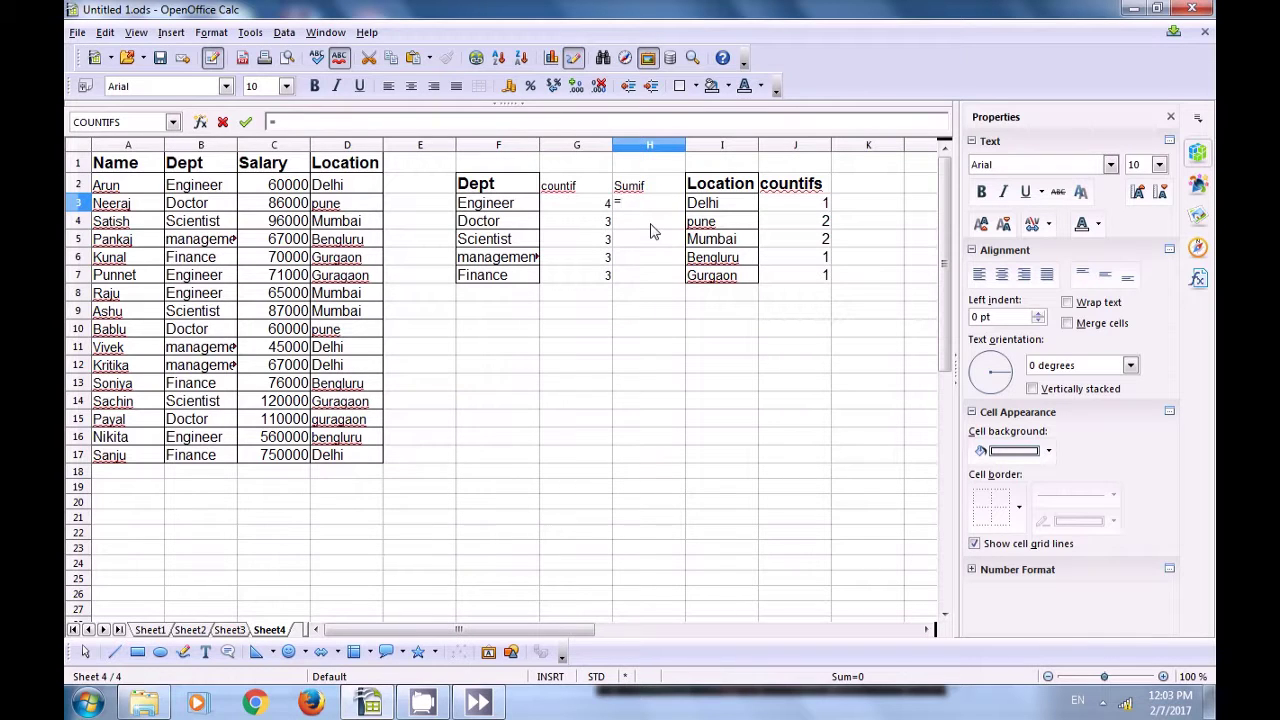
pyautogui.write('sumif(')
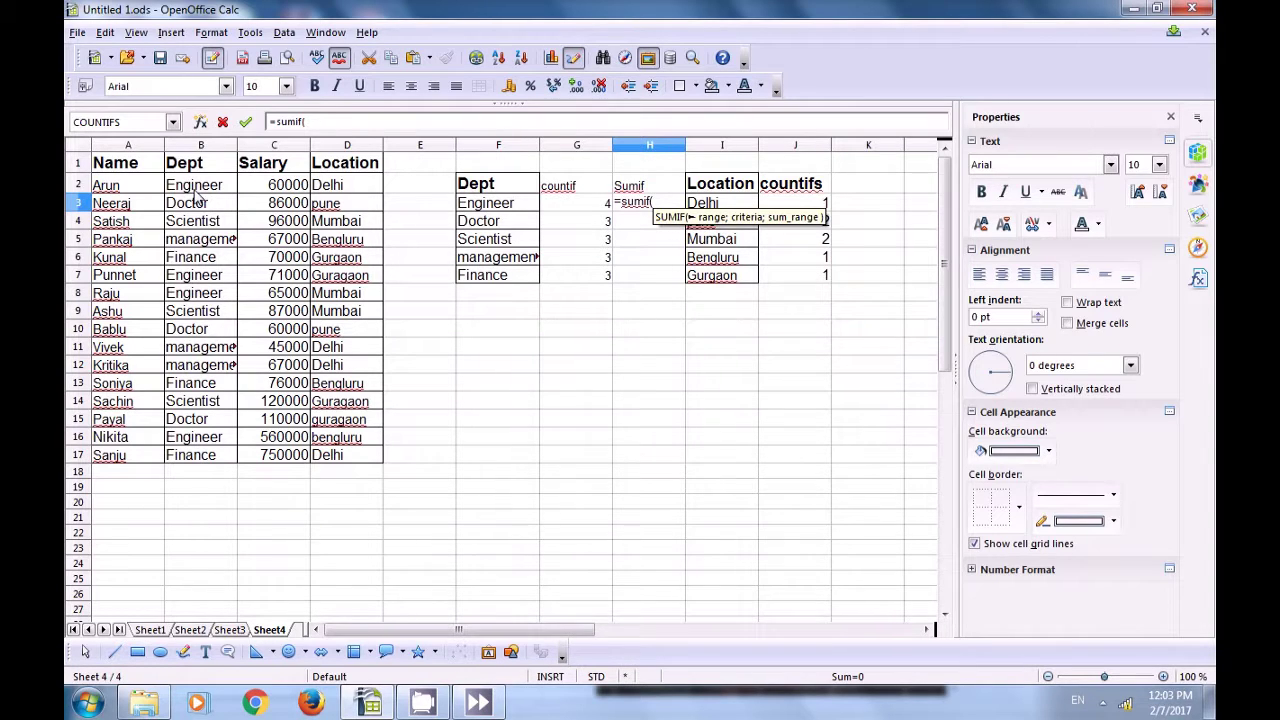
pyautogui.moveTo(195, 190); pyautogui.dragTo(188, 460)
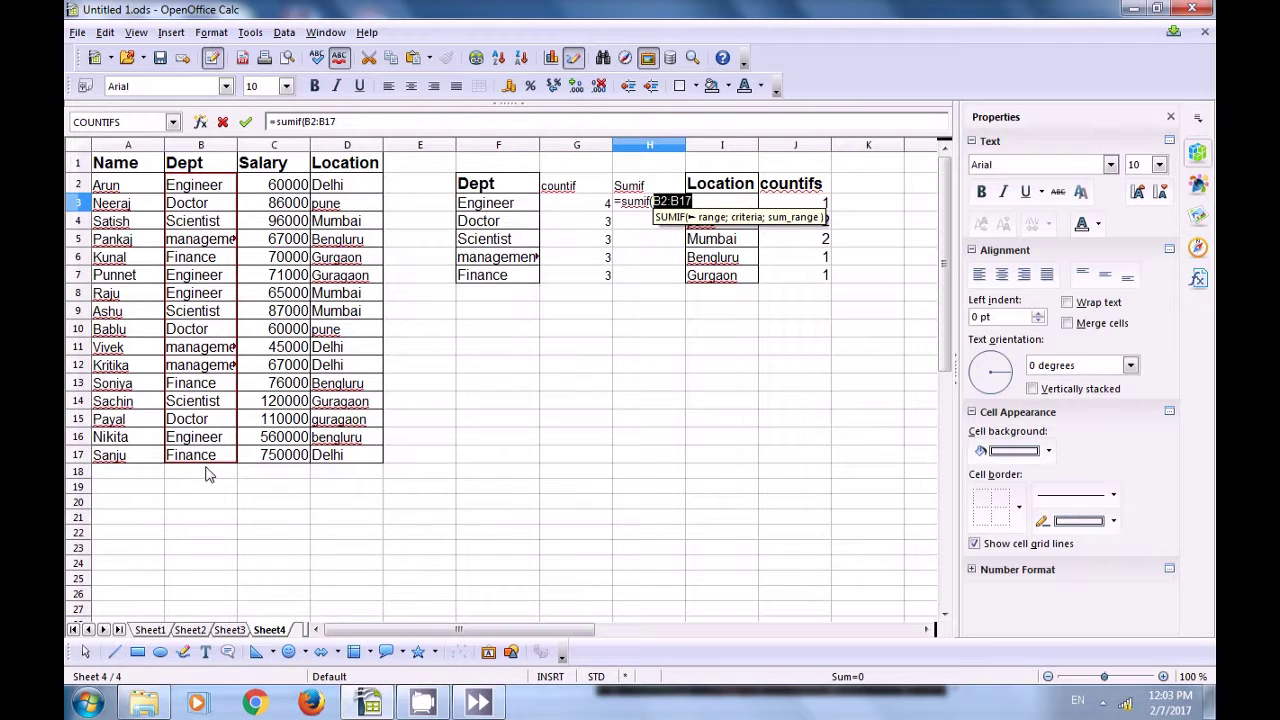
pyautogui.write(';')
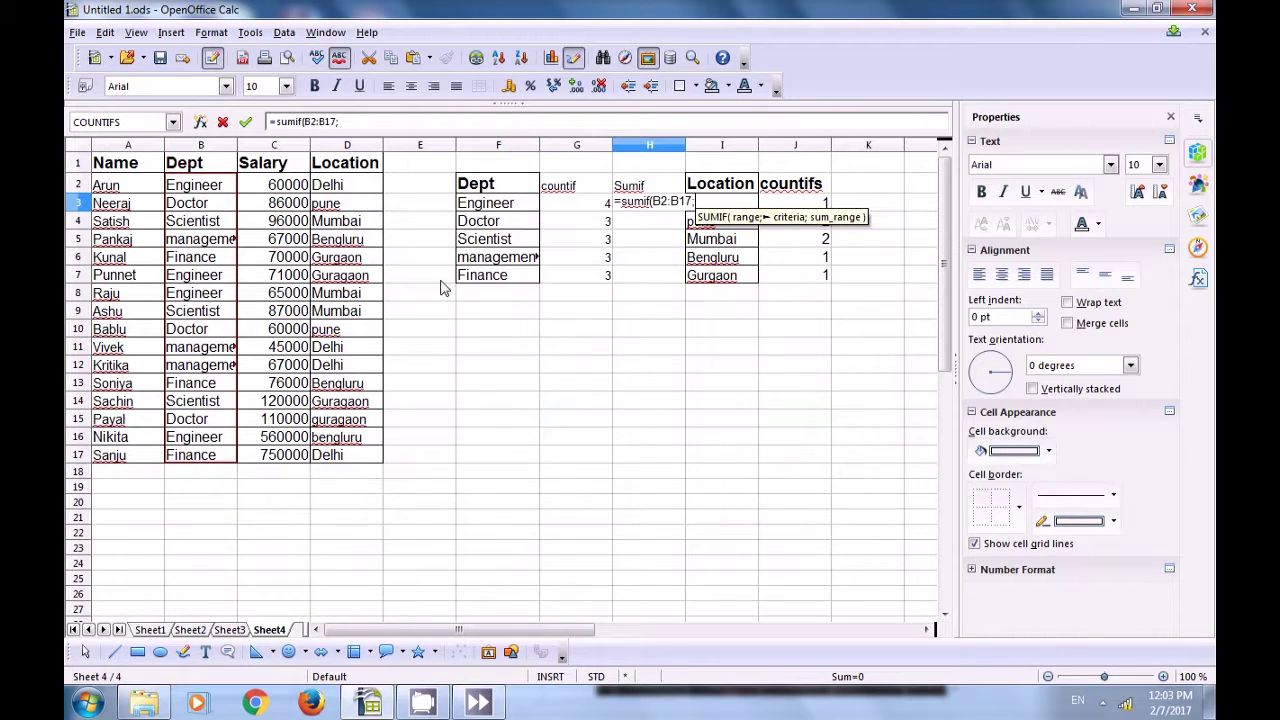
pyautogui.click(481, 206)
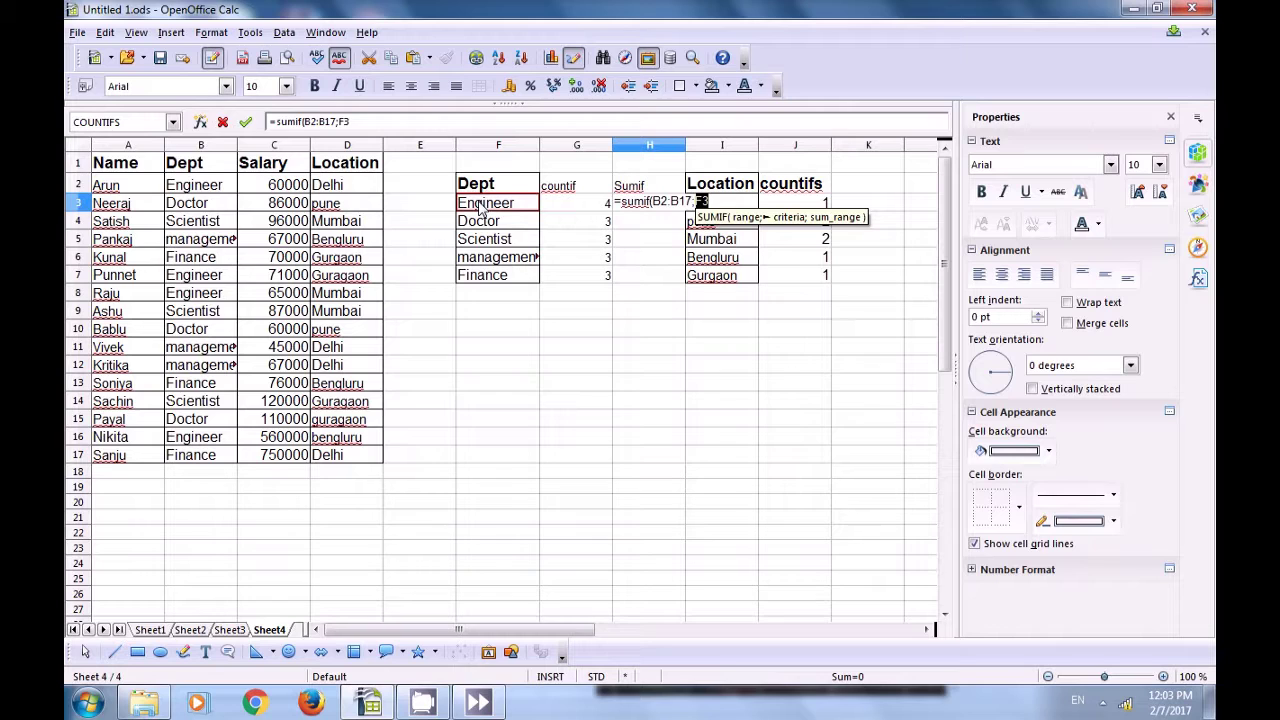
pyautogui.write(';')
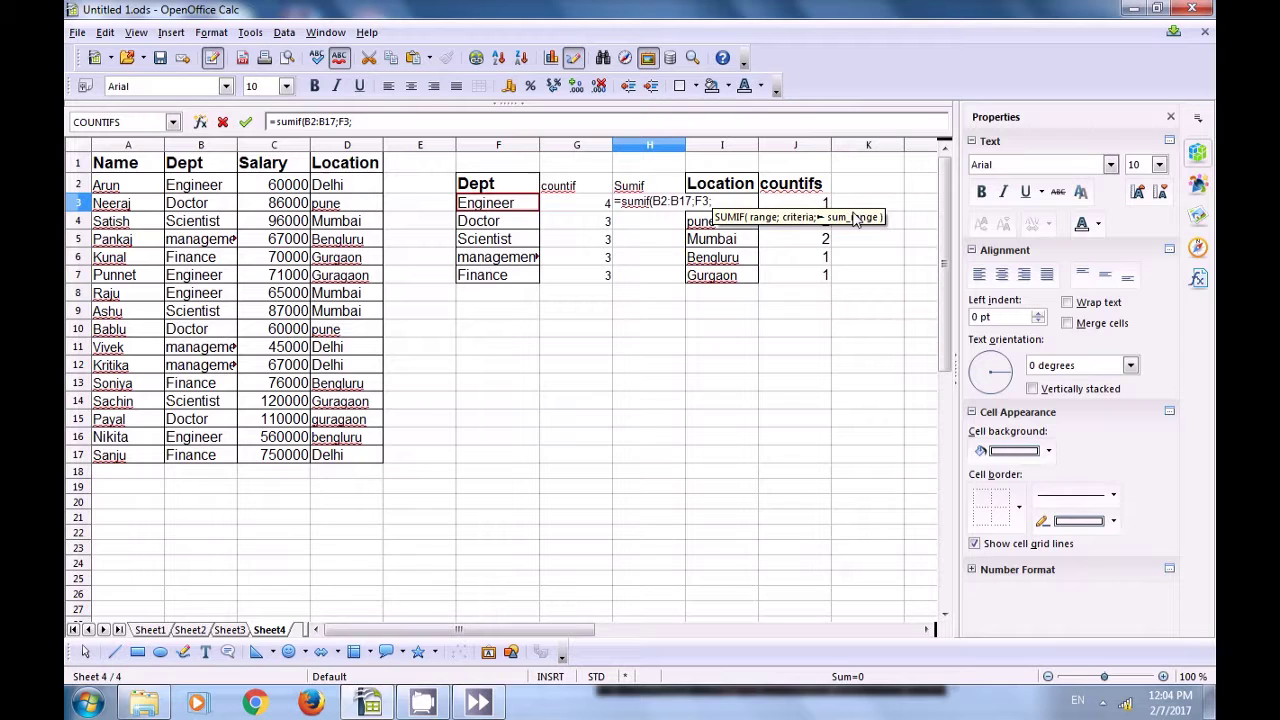
pyautogui.moveTo(274, 190); pyautogui.dragTo(272, 459)
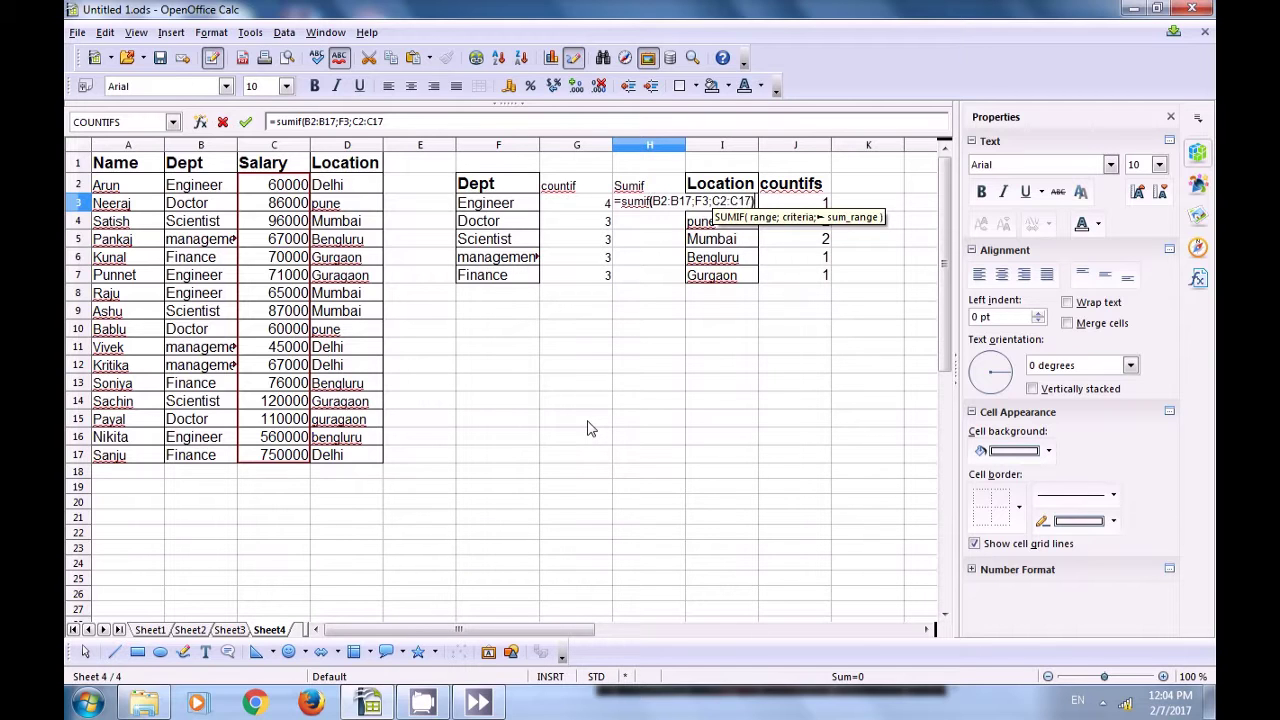
pyautogui.press('Return')
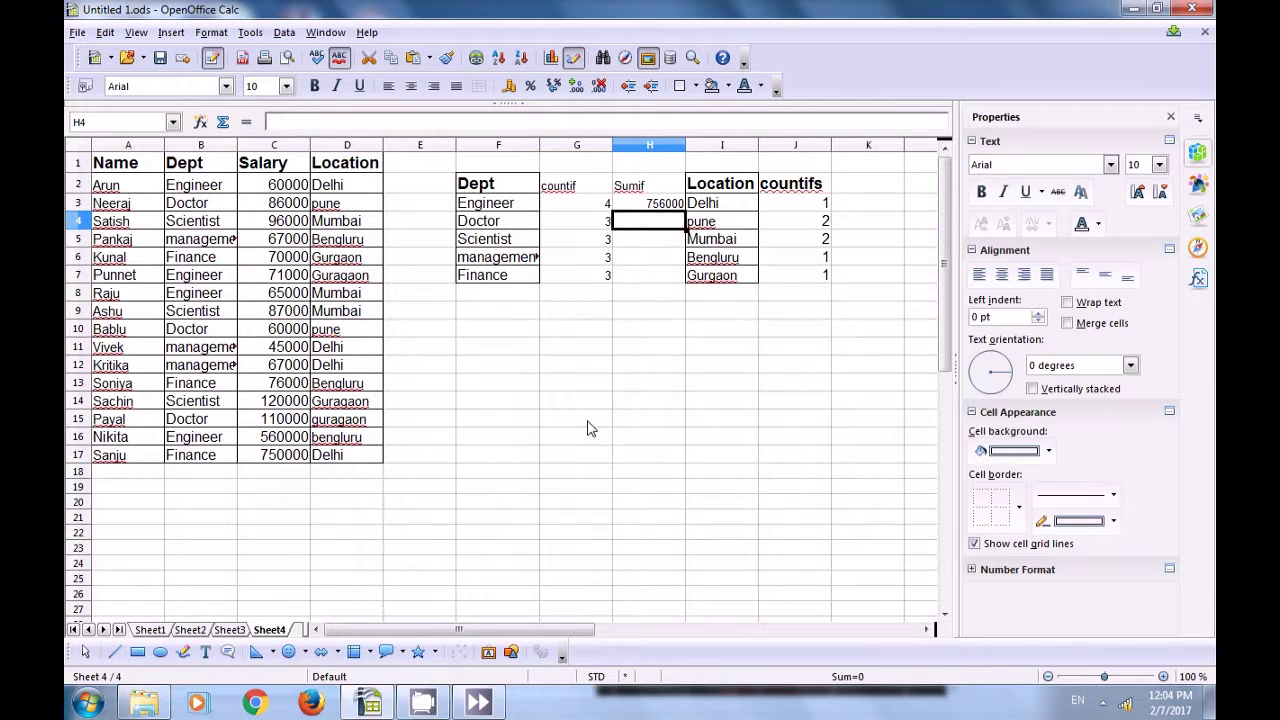
# Fill the SUMIF formula from H3 down to H7 and deselect the range.
pyautogui.click(655, 206)
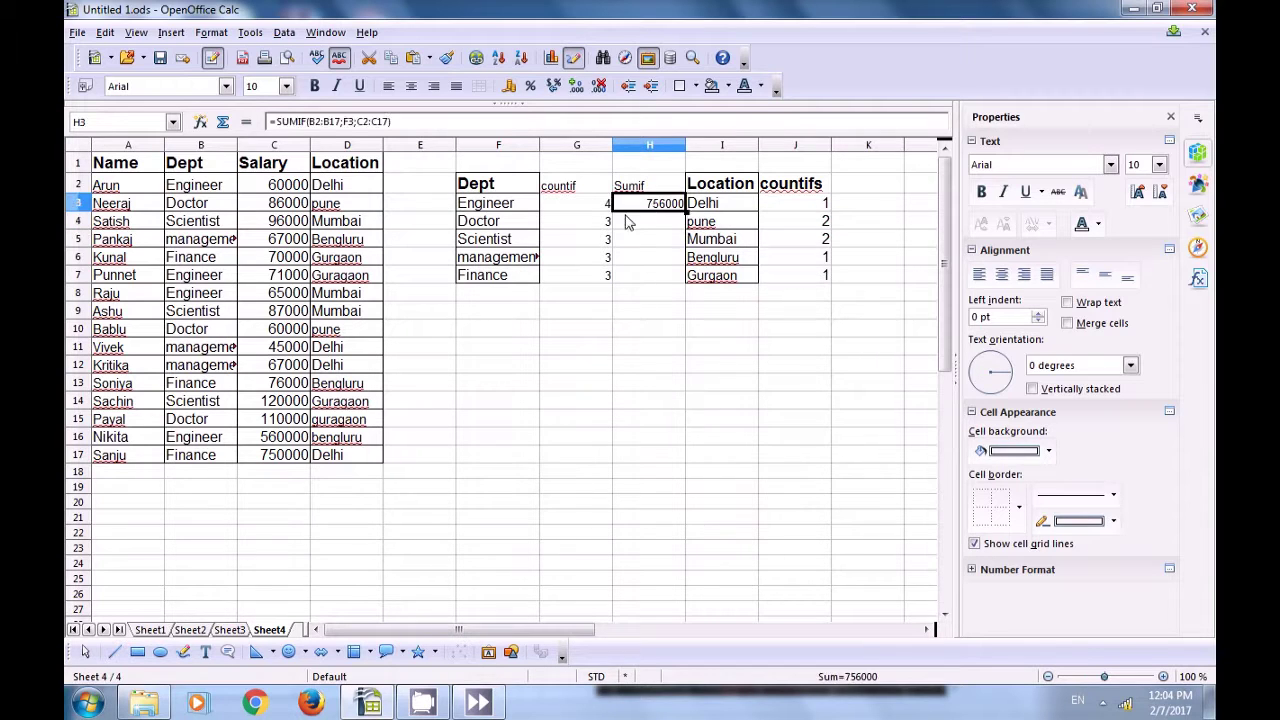
pyautogui.doubleClick(686, 208)
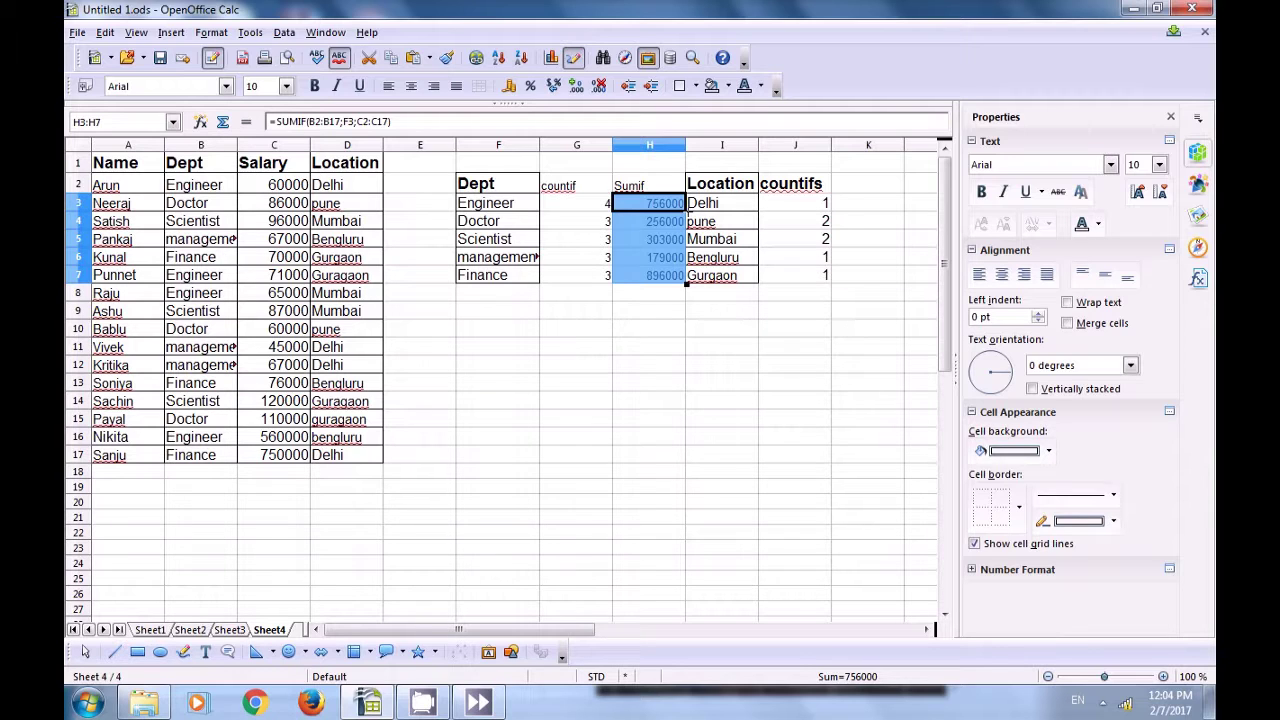
pyautogui.click(676, 332)
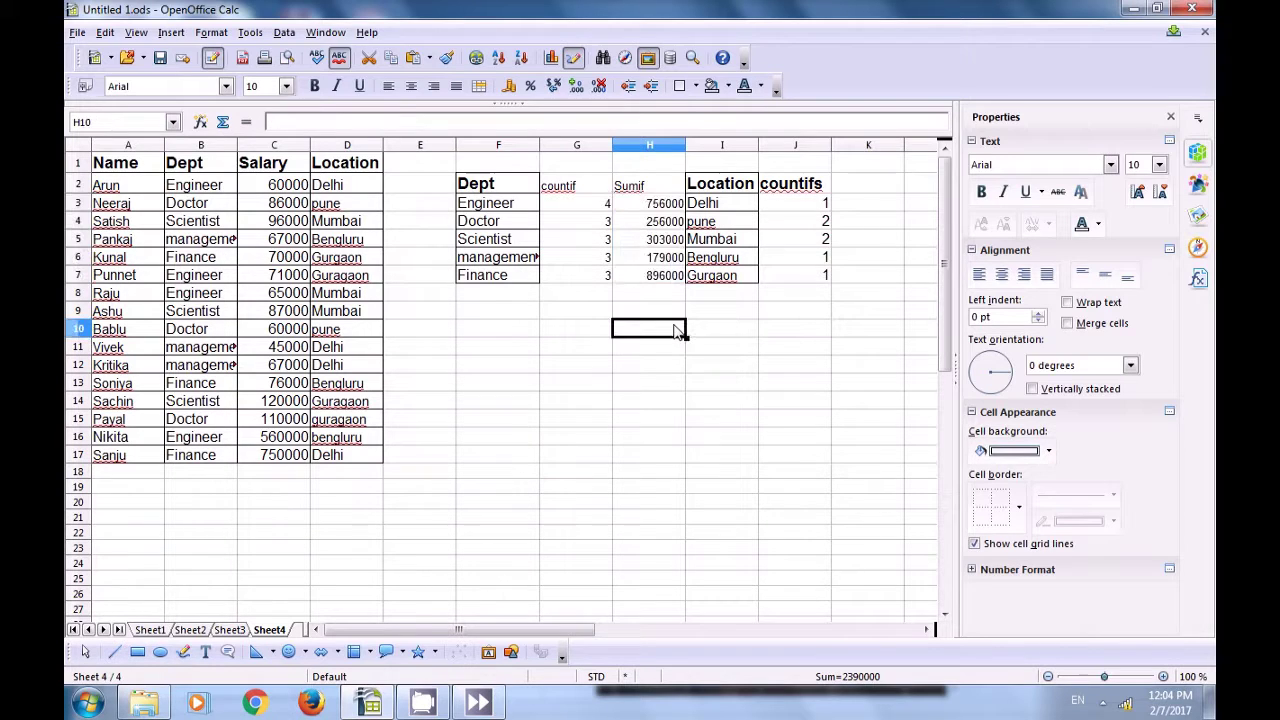
# Review the Engineer SUMIF cell H3 and the COUNTIF cells G4 to G7 alongside each department's salary total.
pyautogui.click(644, 207)
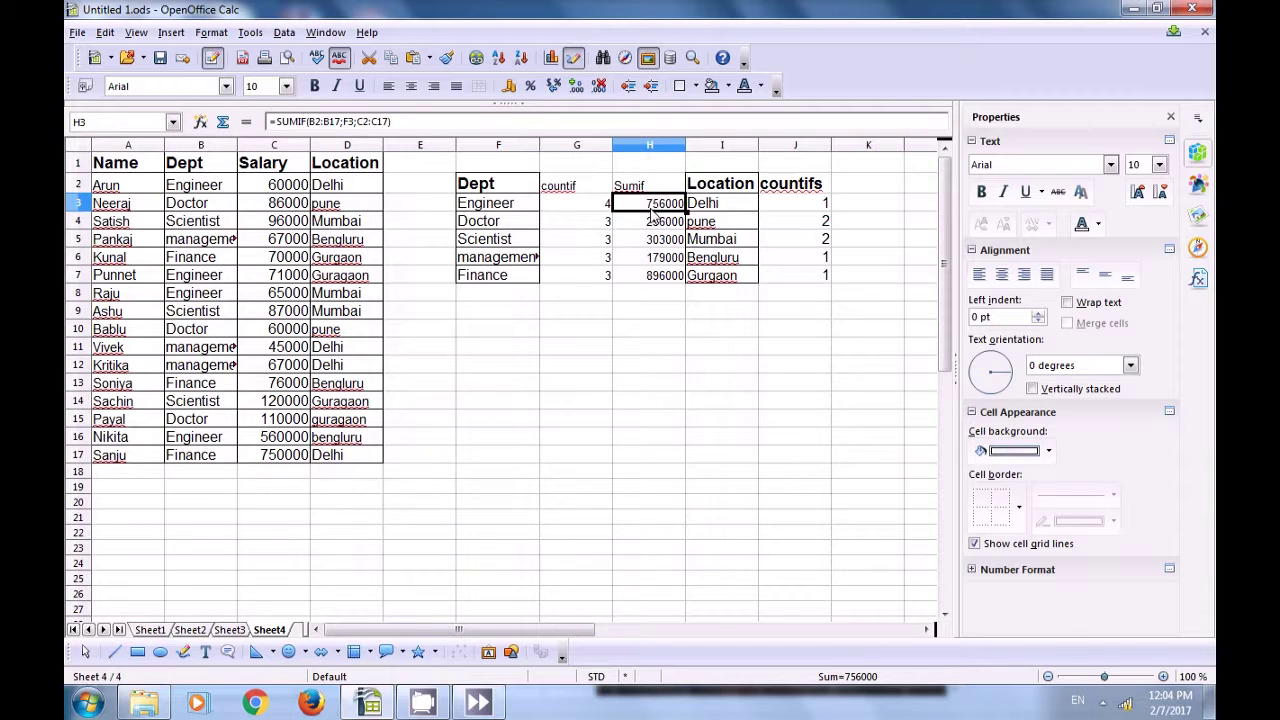
pyautogui.click(594, 227)
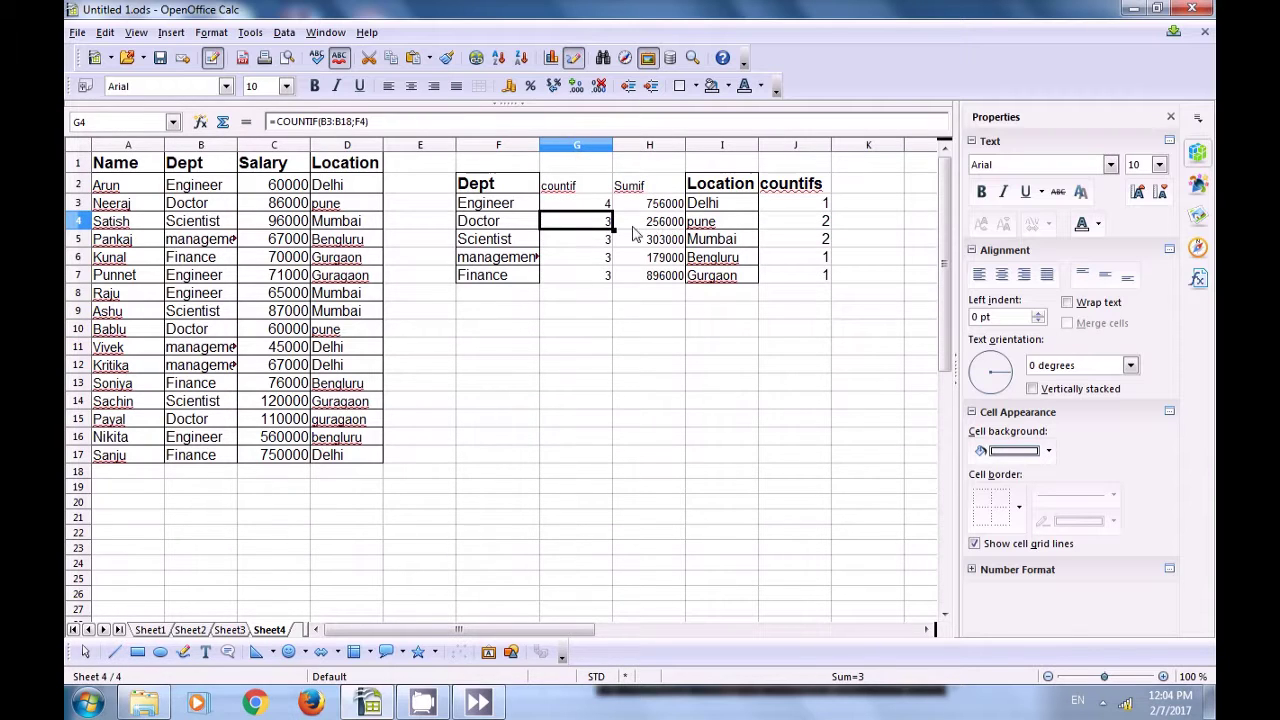
pyautogui.click(568, 244)
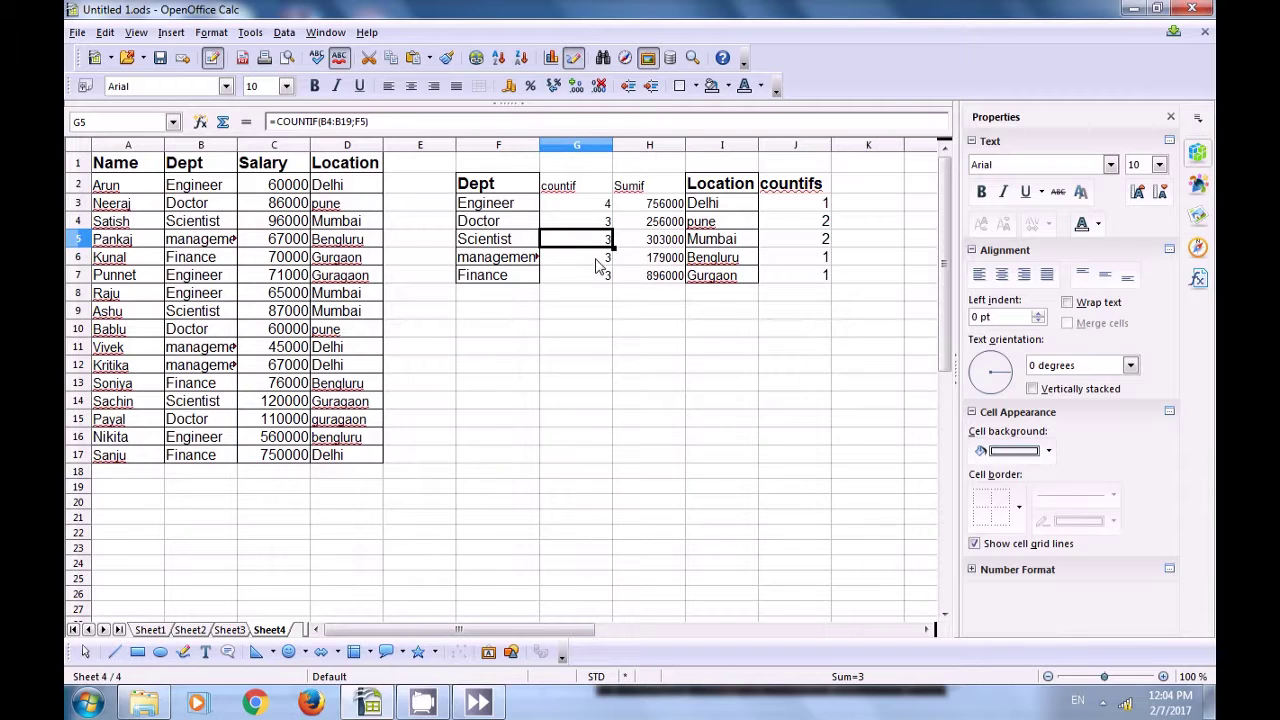
pyautogui.click(598, 266)
pyautogui.click(600, 277)
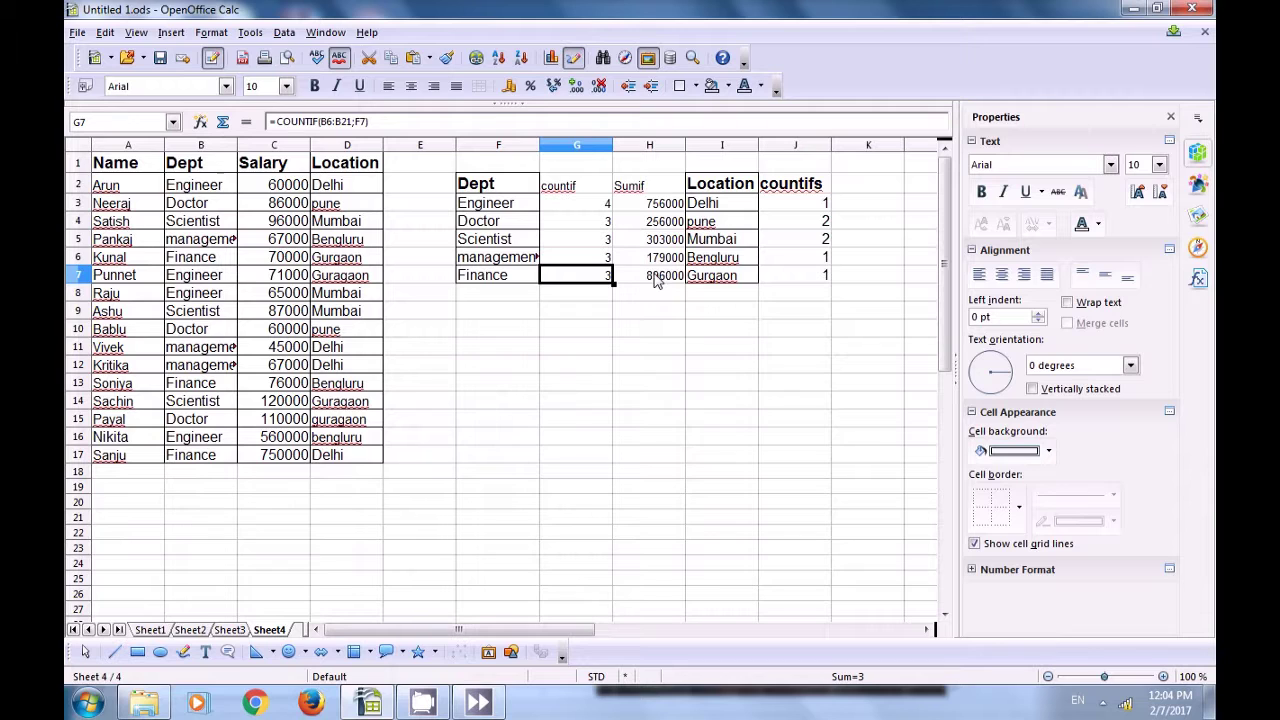
pyautogui.click(656, 311)
# Compare the sum of the SUMIF totals in H3:H7 with the sum of the salaries in C2:C17.
pyautogui.moveTo(656, 206); pyautogui.dragTo(664, 283)
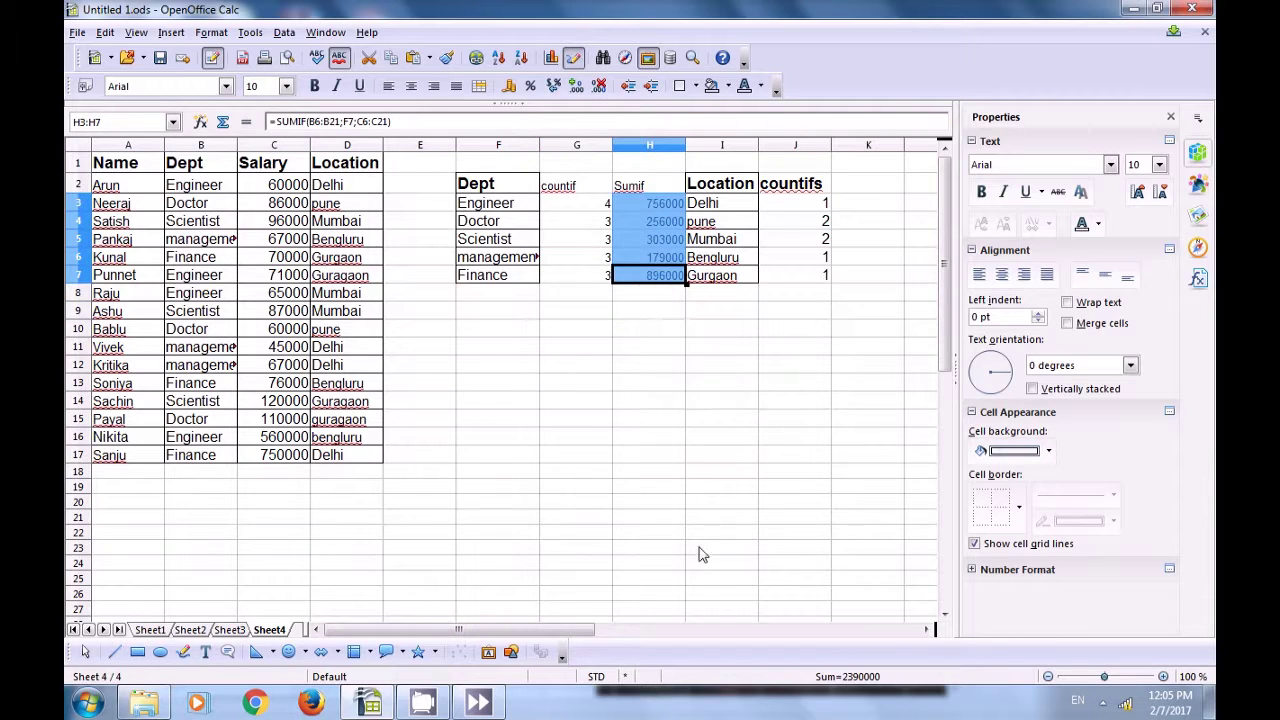
pyautogui.click(380, 530)
pyautogui.moveTo(272, 186); pyautogui.dragTo(285, 460)
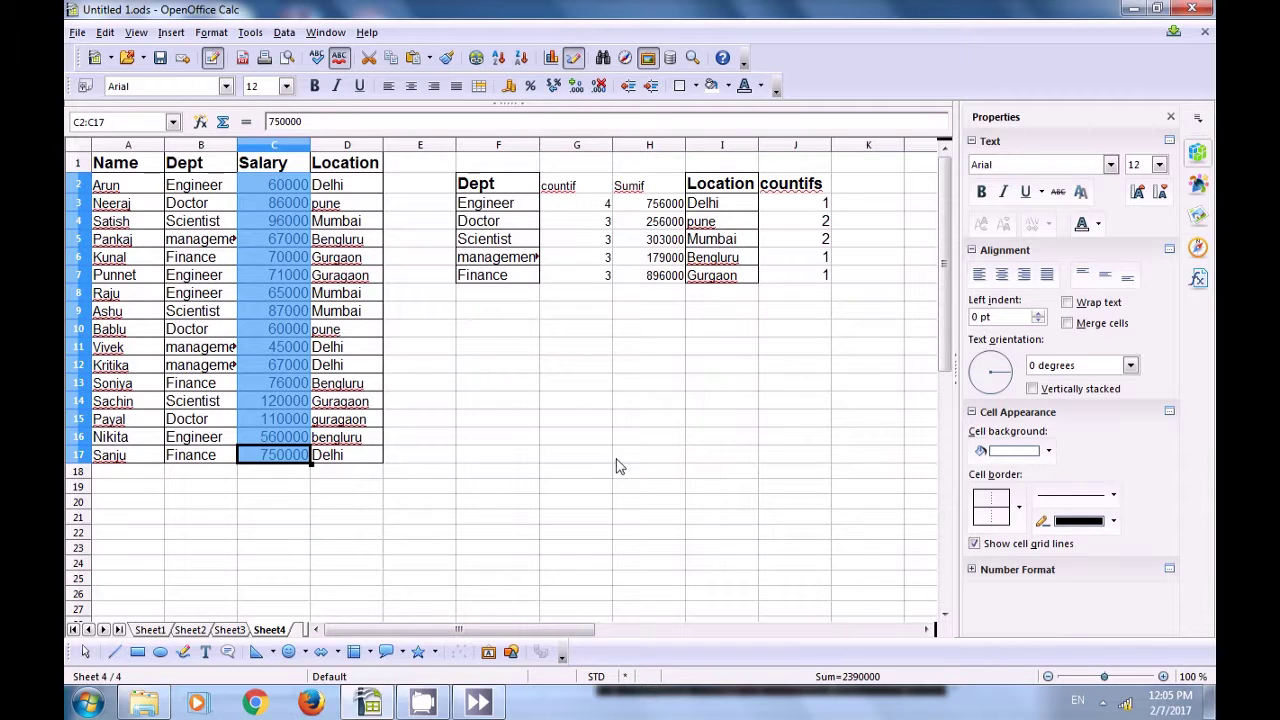
pyautogui.click(551, 423)
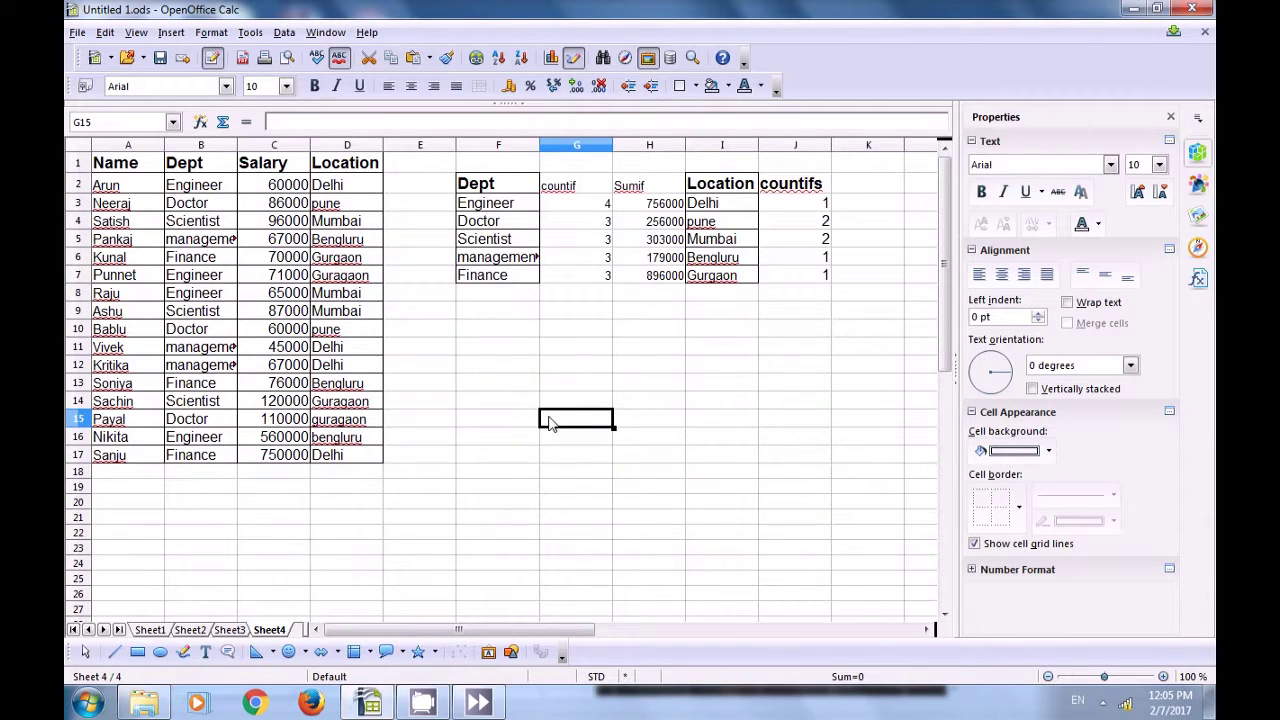
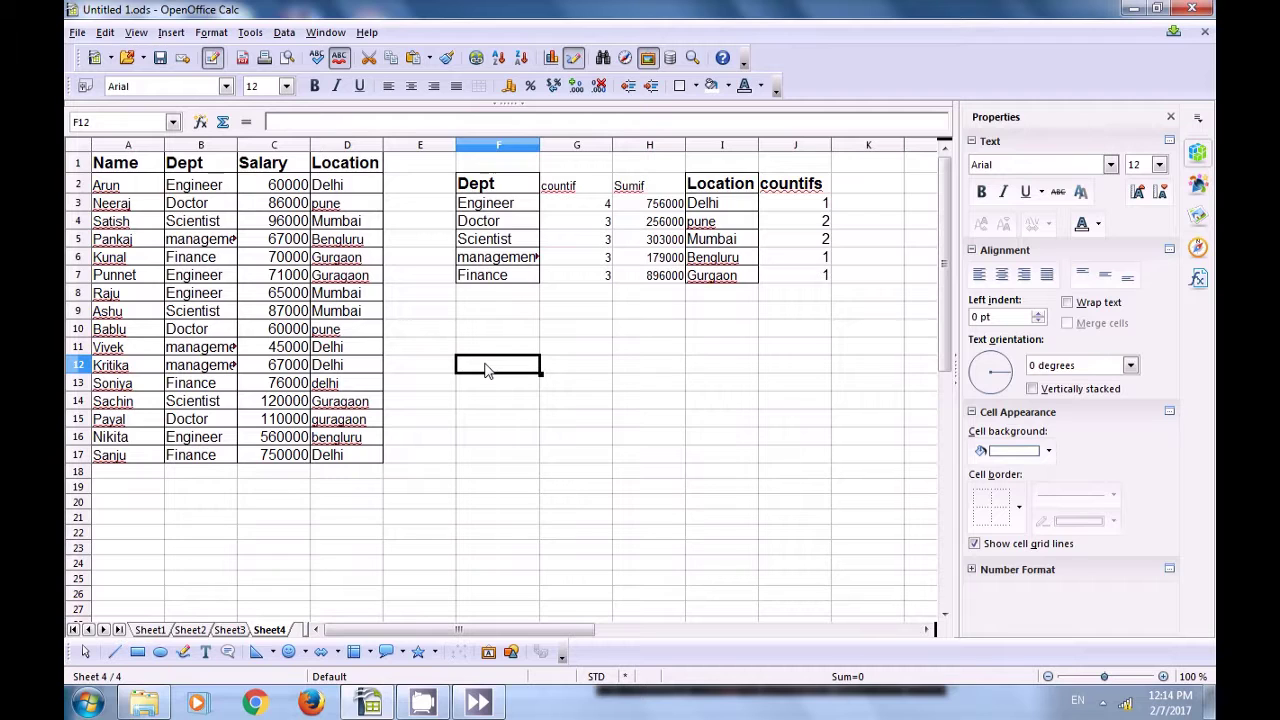
# Enter the heading Sumifs in K2, beside the countifs column.
pyautogui.click(868, 188)
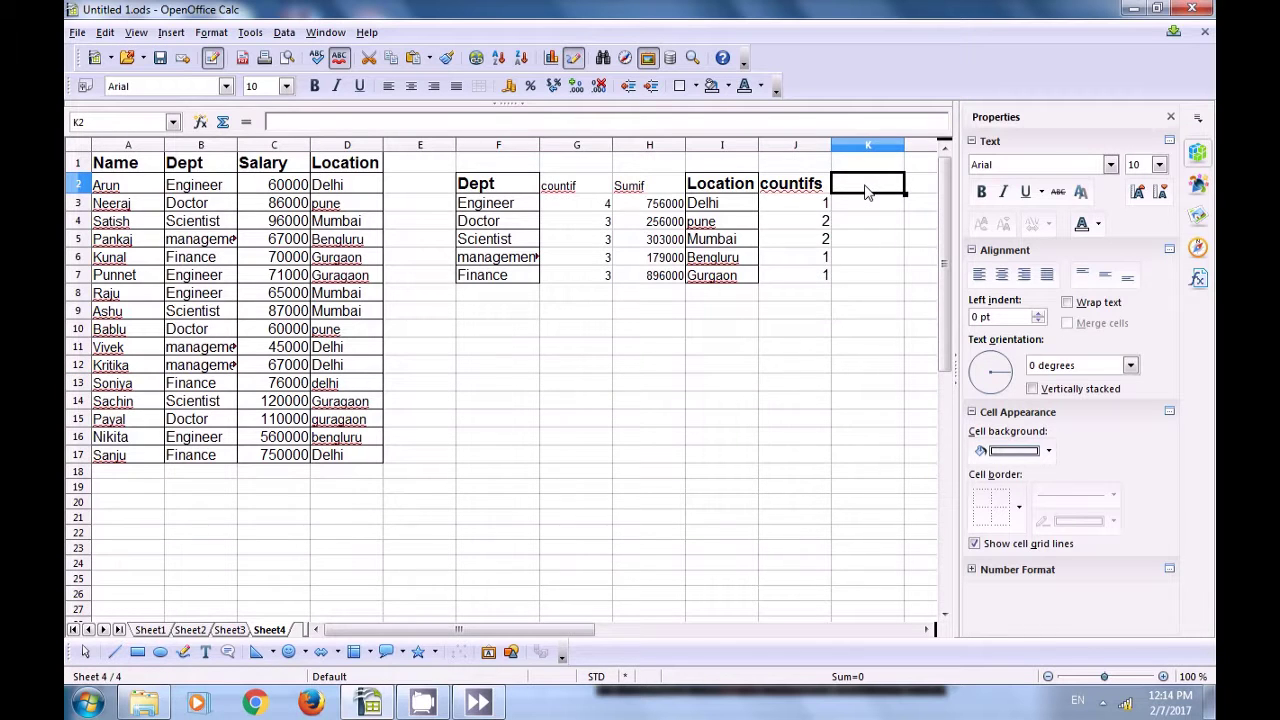
pyautogui.write('c')
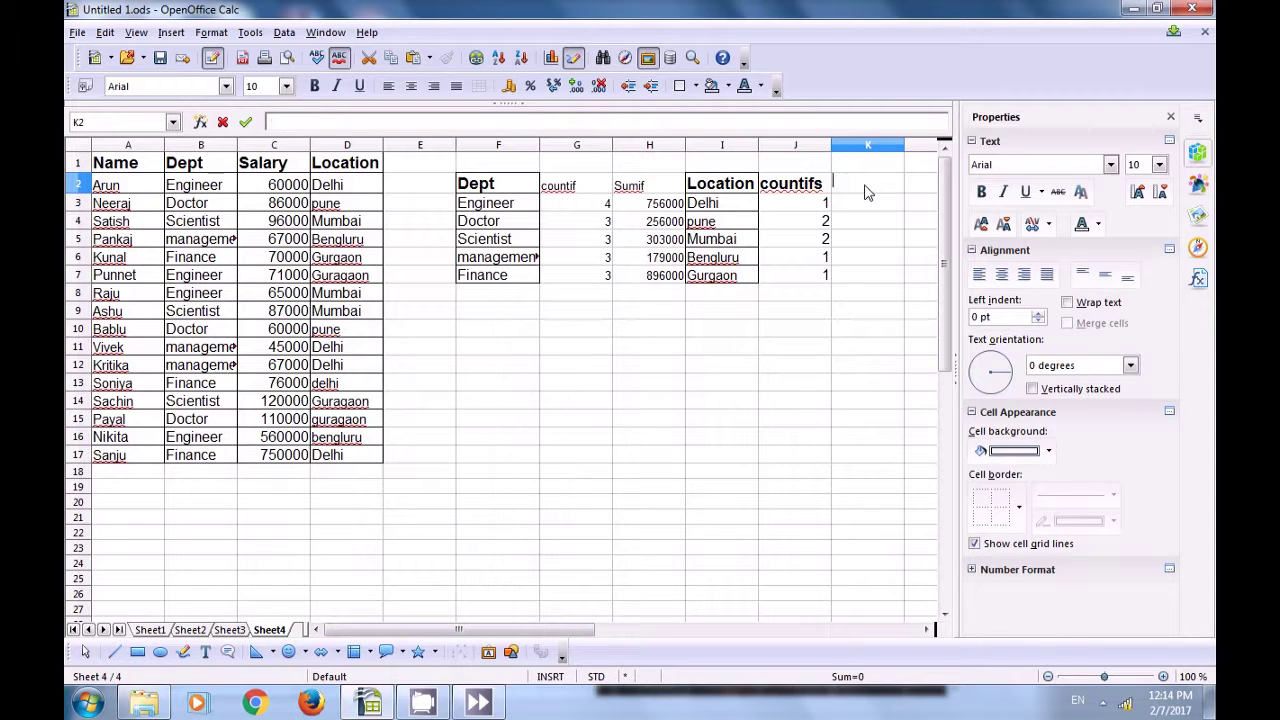
pyautogui.write('umifs')
pyautogui.click(876, 206)
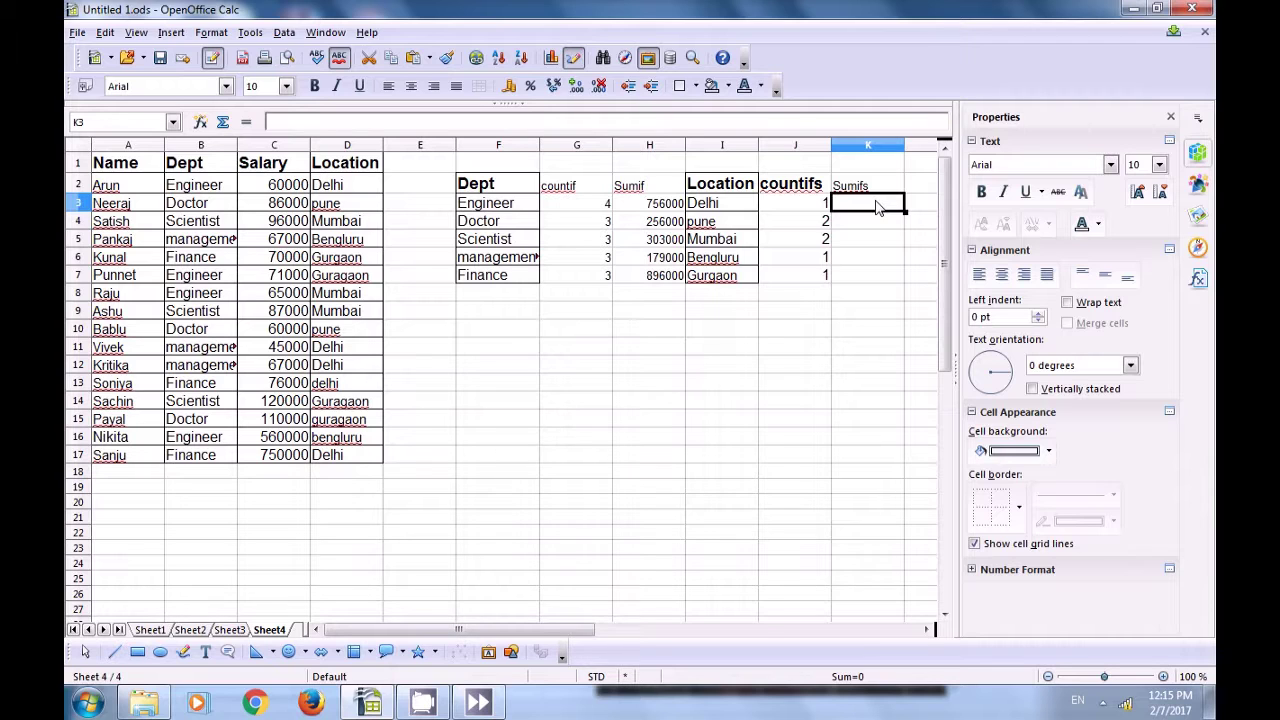
# Start a SUMIFS formula in K3 with the salaries in C2:C17 as the sum range.
pyautogui.write('=')
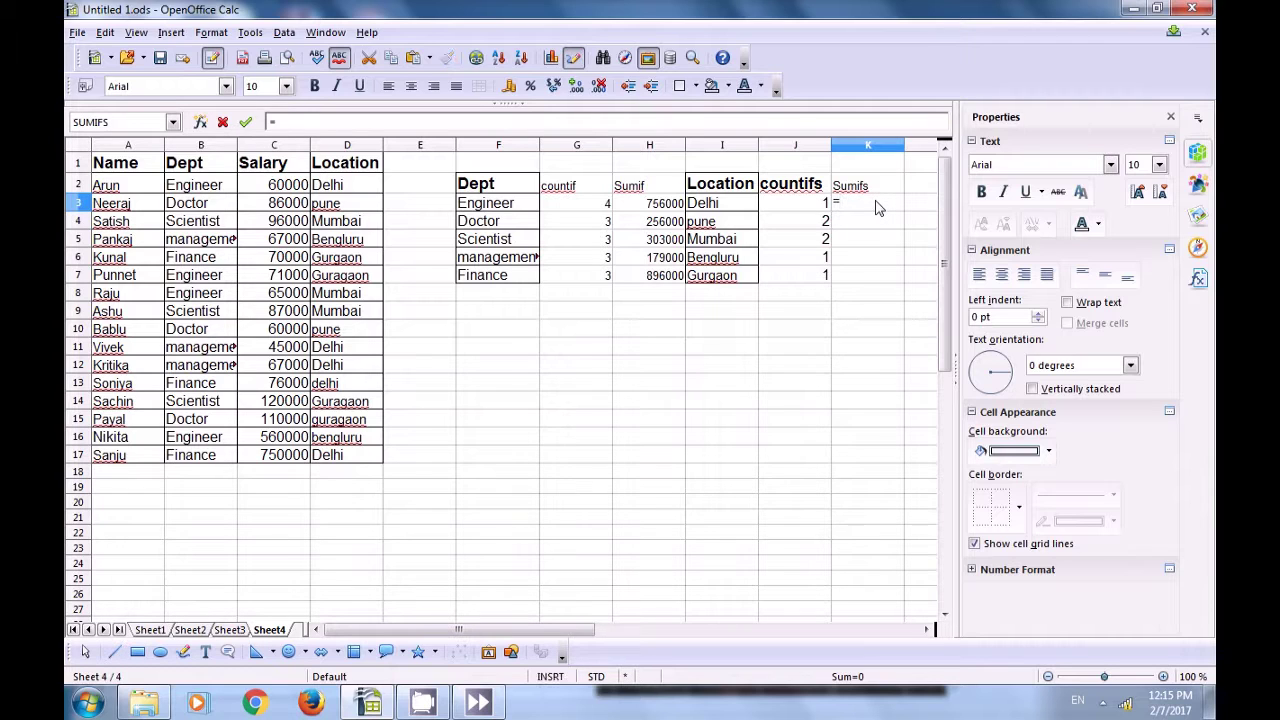
pyautogui.write('sumifs')
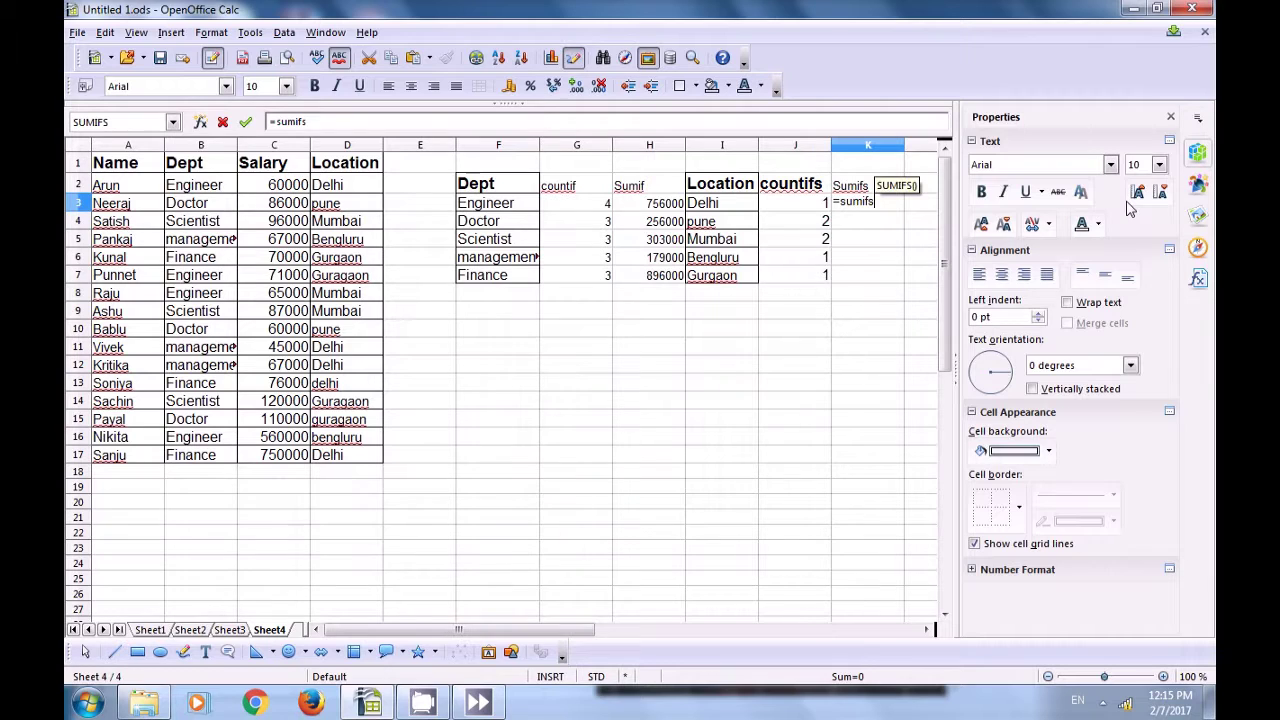
pyautogui.write('(')
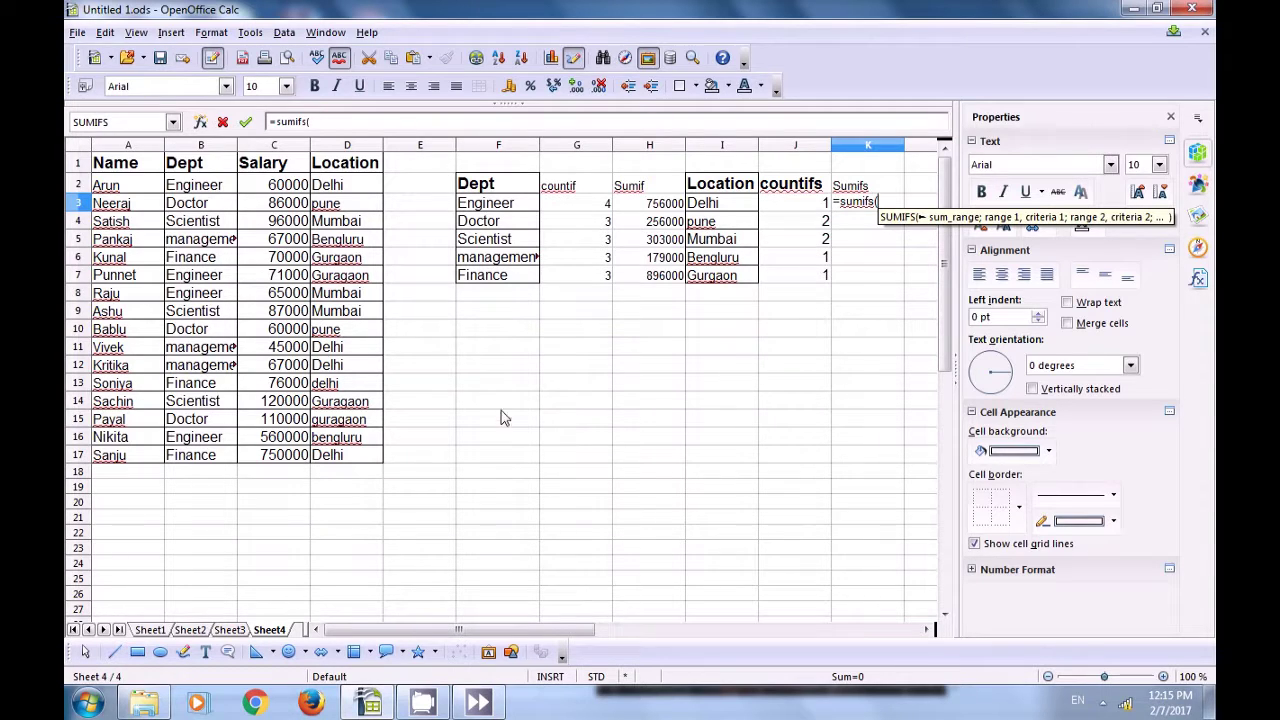
pyautogui.moveTo(265, 188); pyautogui.dragTo(306, 467)
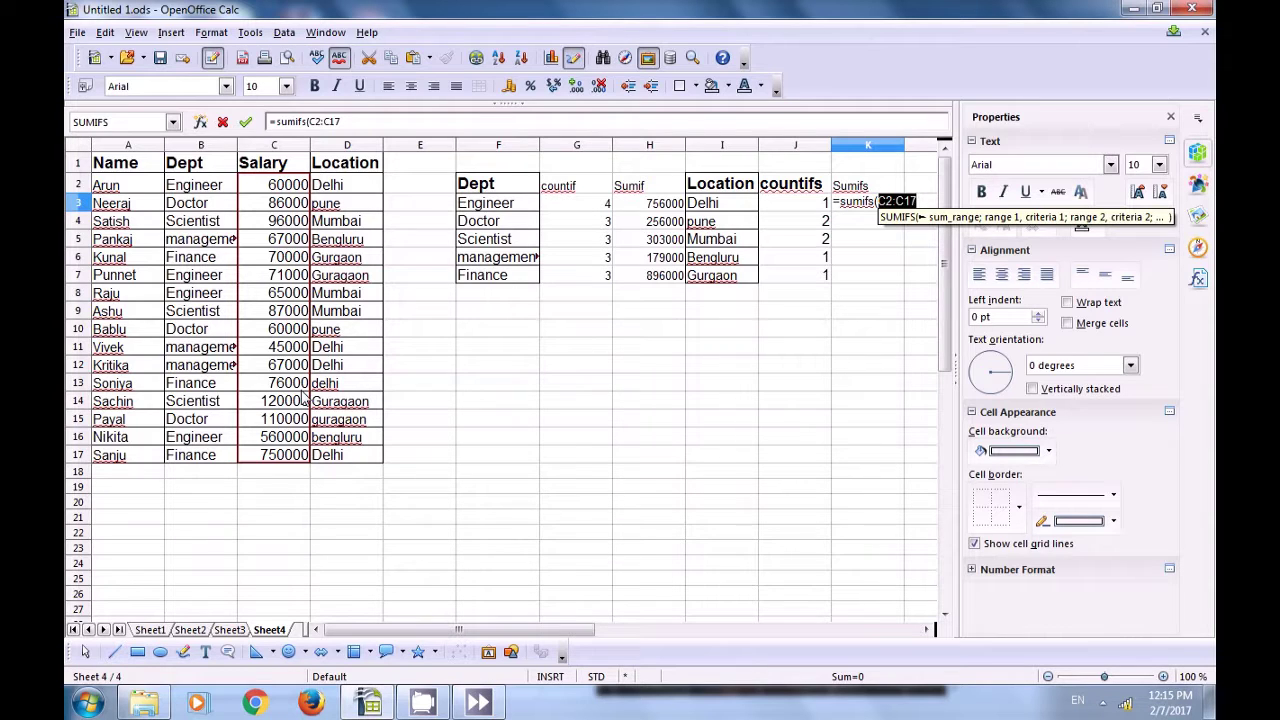
pyautogui.write(';')
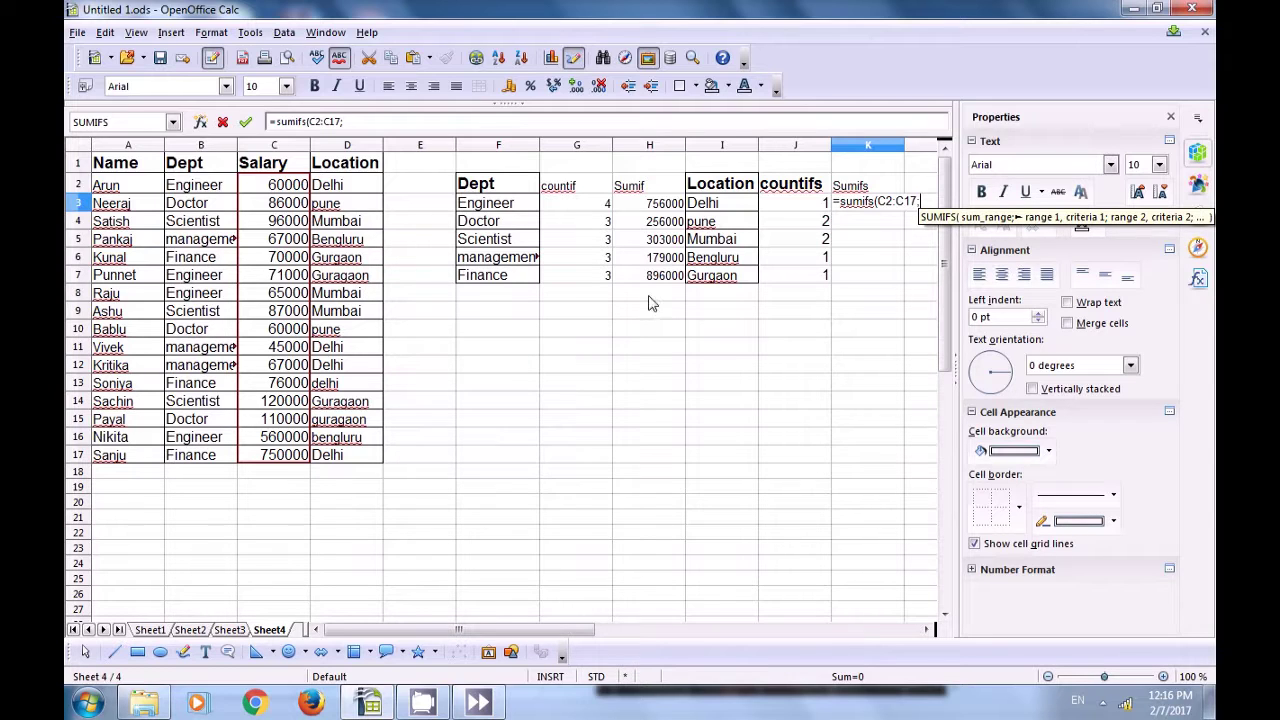
# Add the department range B2:B17 with criterion F3 (Engineer) to the SUMIFS formula in K3.
pyautogui.click(187, 190)
pyautogui.moveTo(187, 190); pyautogui.dragTo(204, 457)
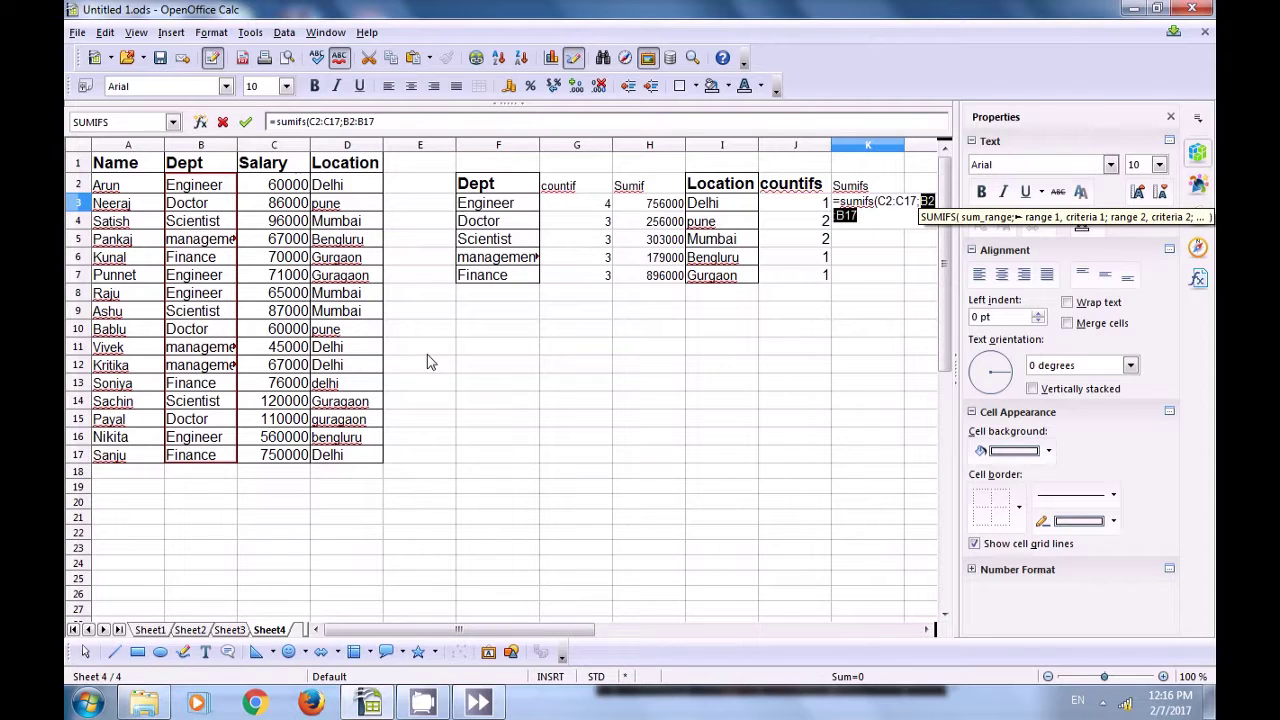
pyautogui.write(';')
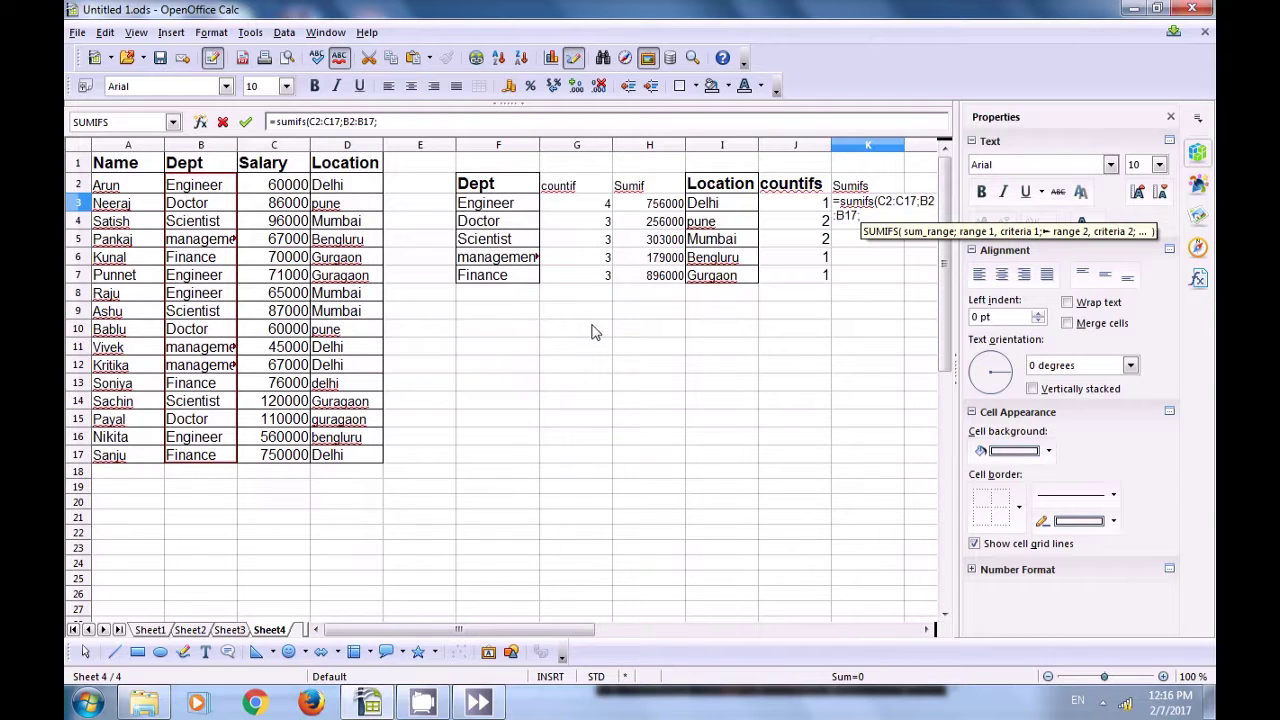
pyautogui.click(486, 205)
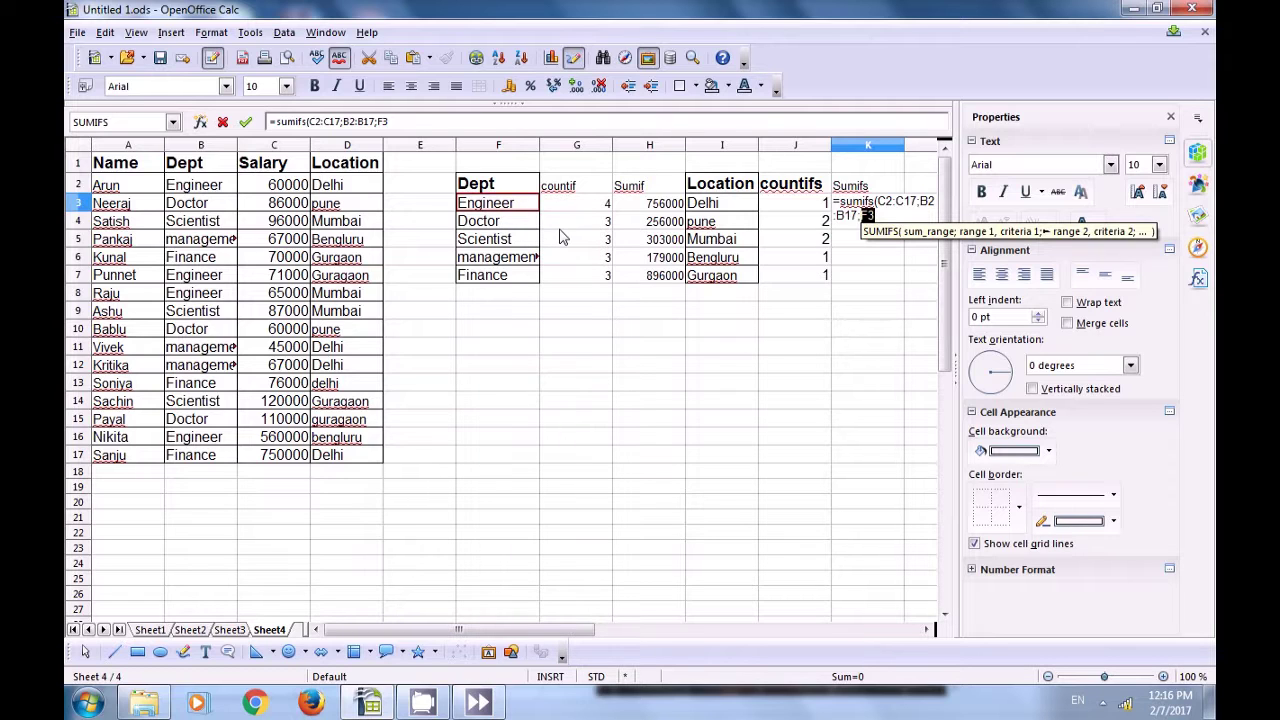
pyautogui.write(';')
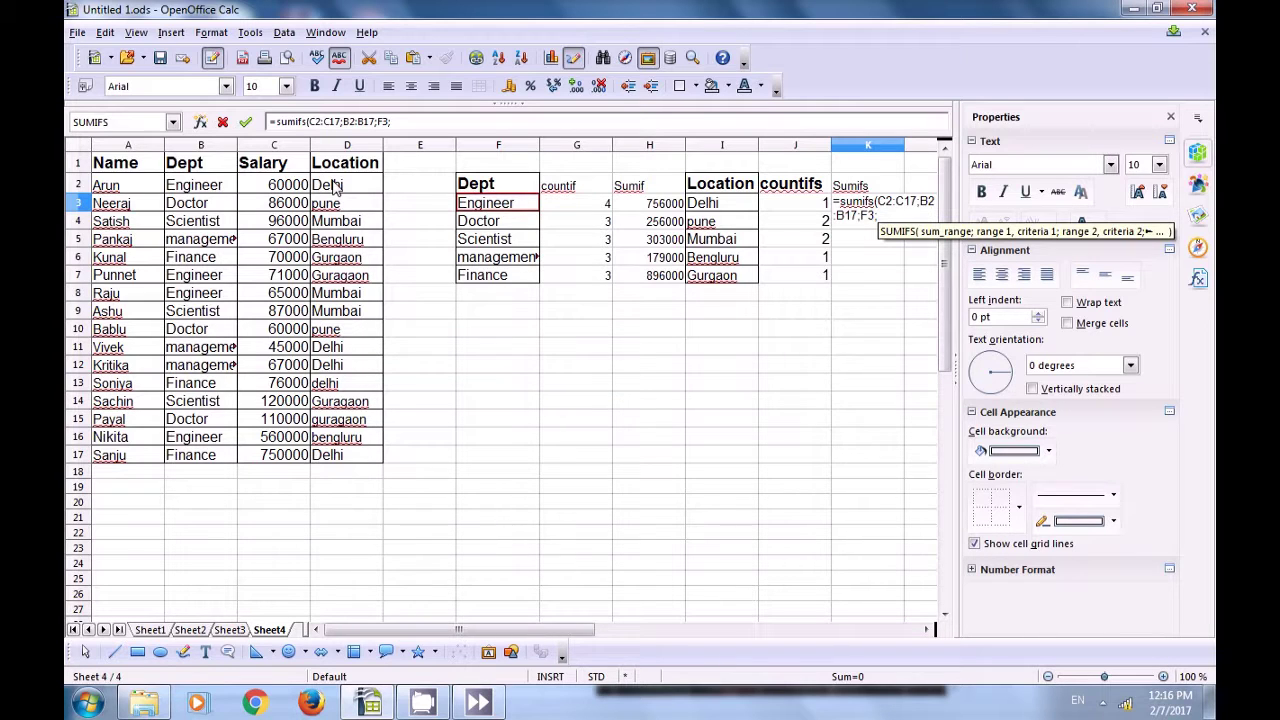
# Complete the K3 formula with location range D2:D17 and criterion I3, giving =SUMIFS(C2:C17;B2:B17;F3;D2:D17;I3).
pyautogui.moveTo(336, 187); pyautogui.dragTo(343, 458)
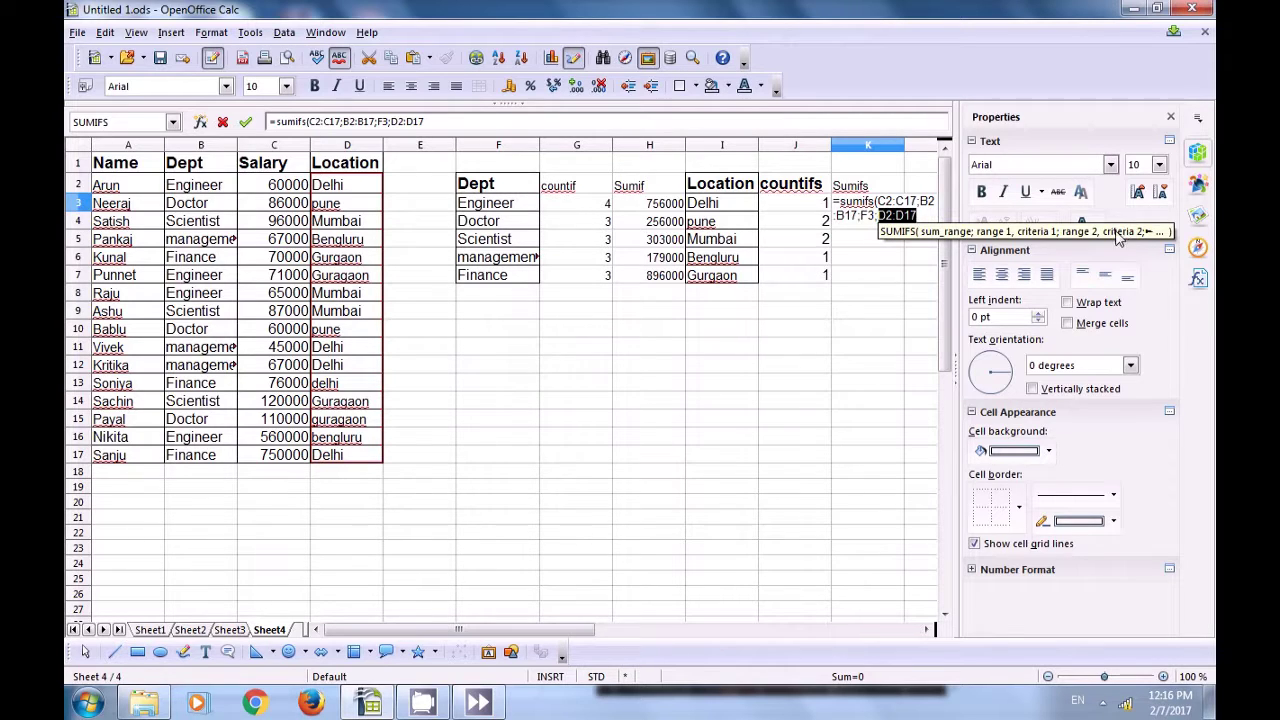
pyautogui.write(';')
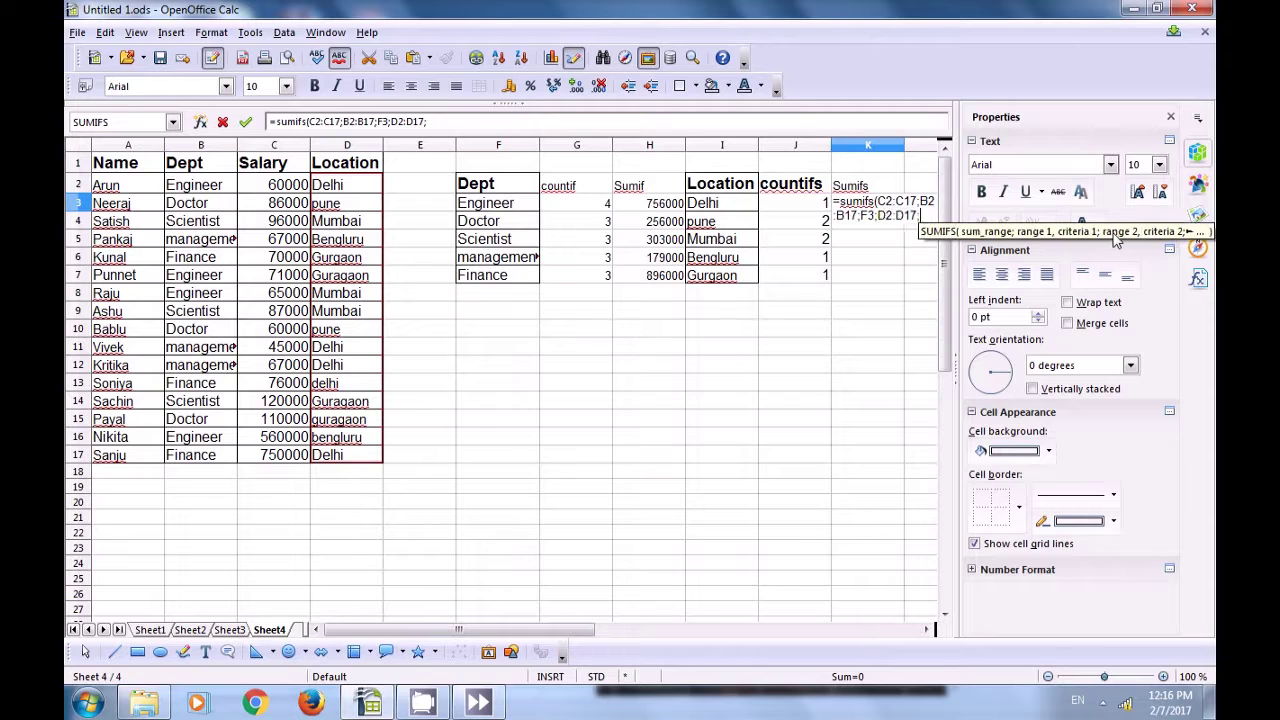
pyautogui.click(713, 212)
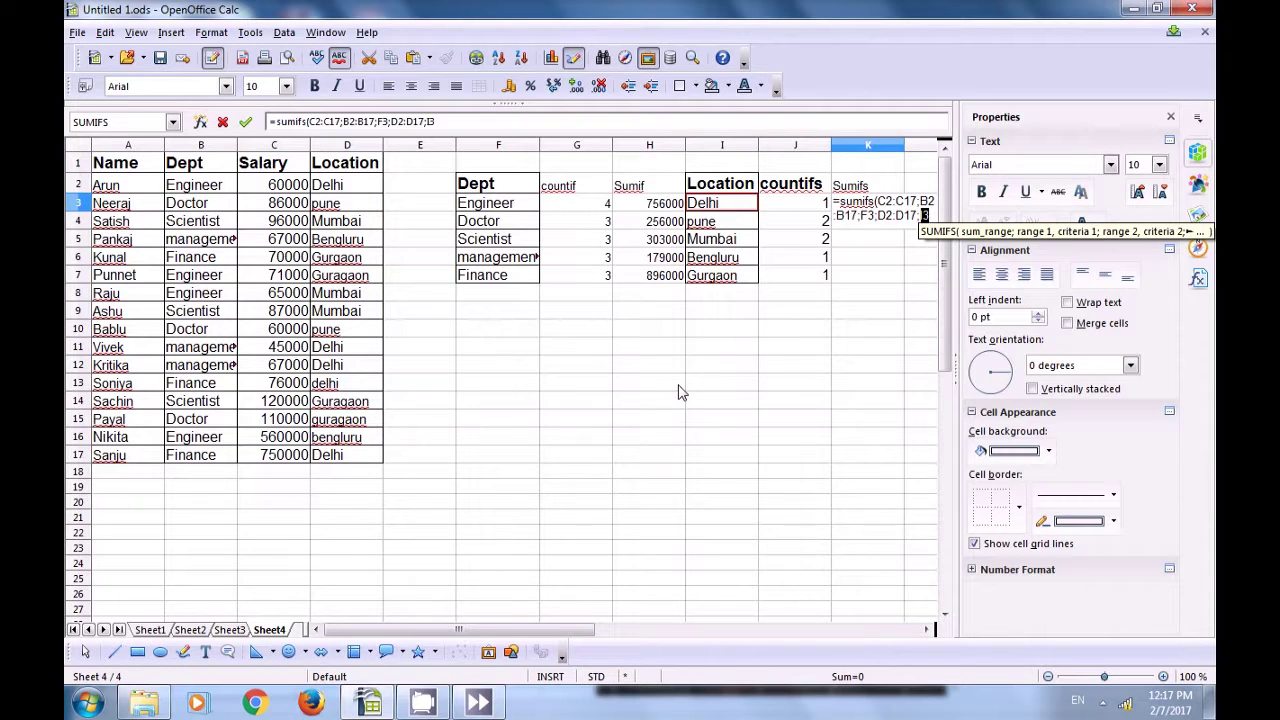
pyautogui.write(')')
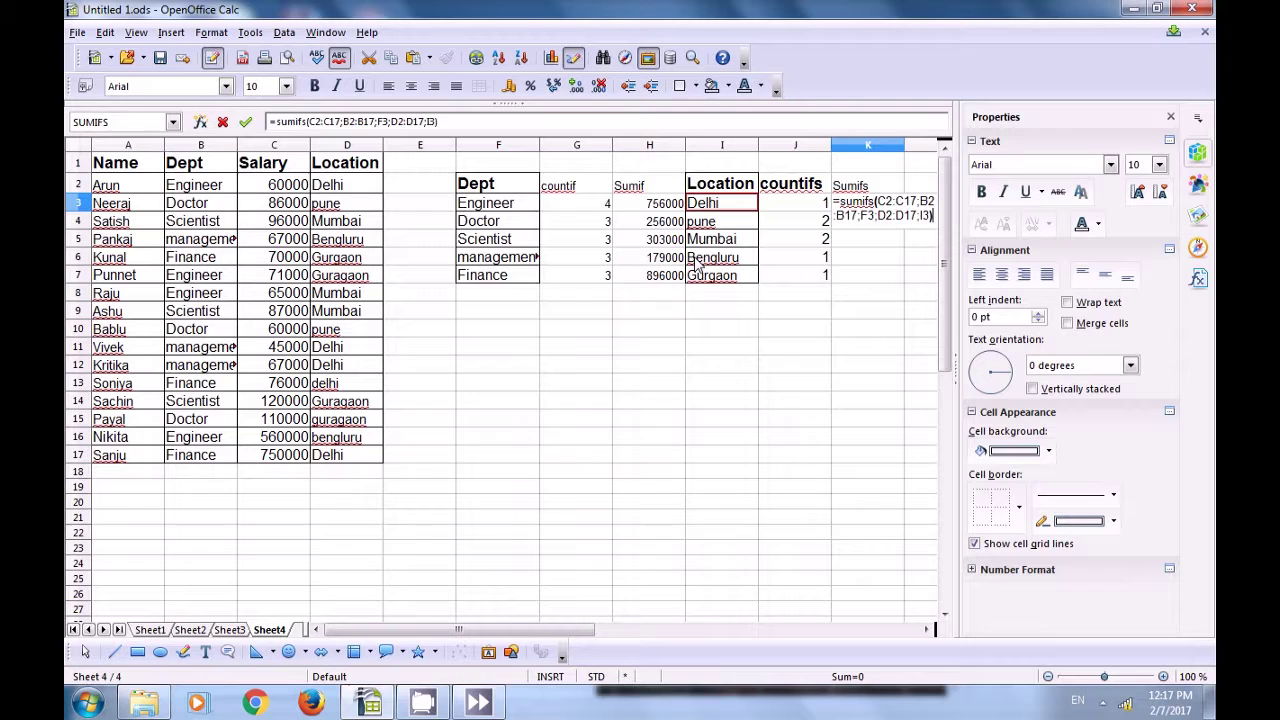
pyautogui.press('Return')
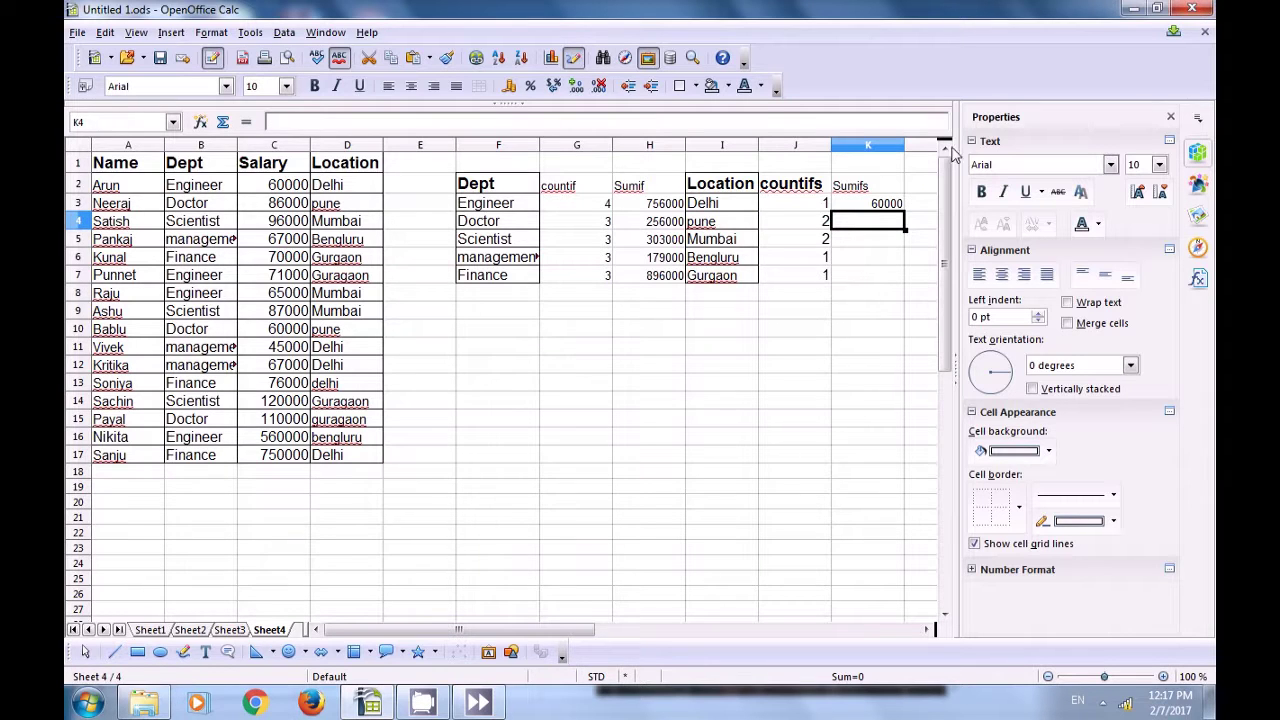
# Review the SUMIFS formula in K3 against its Engineer and Delhi criteria, and the Doctor and Scientist rows below.
pyautogui.click(866, 206)
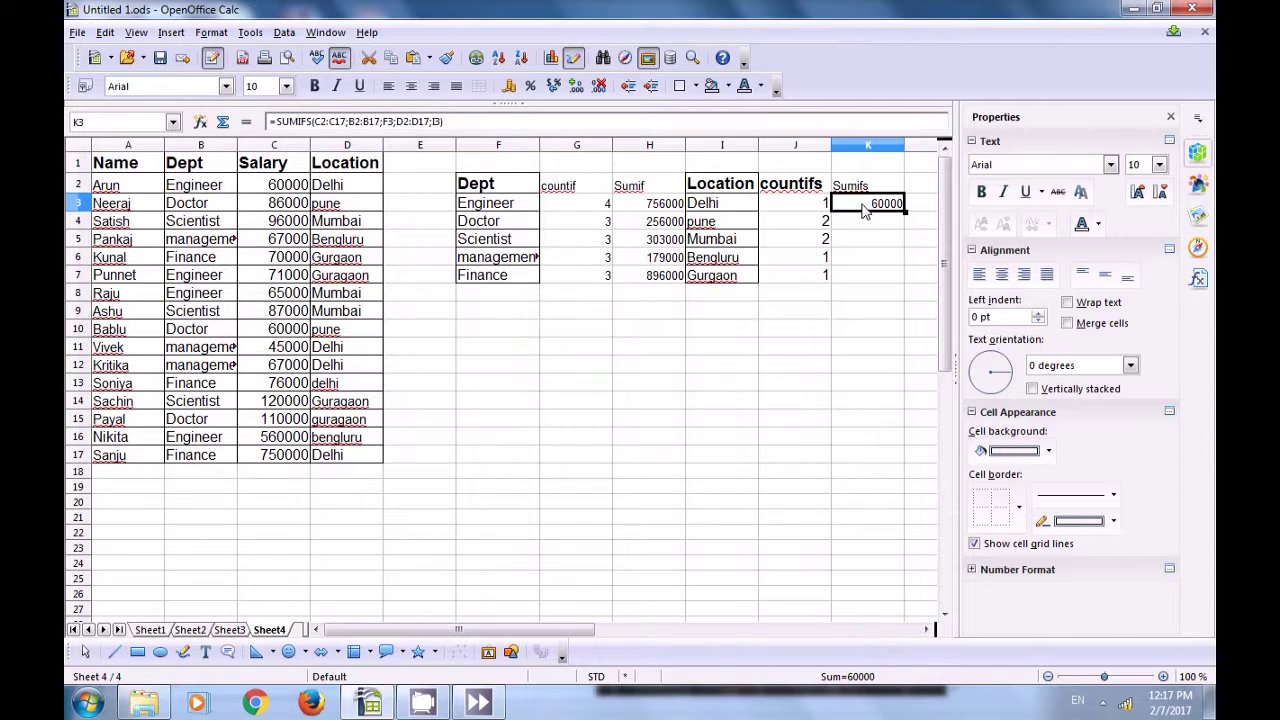
pyautogui.click(506, 208)
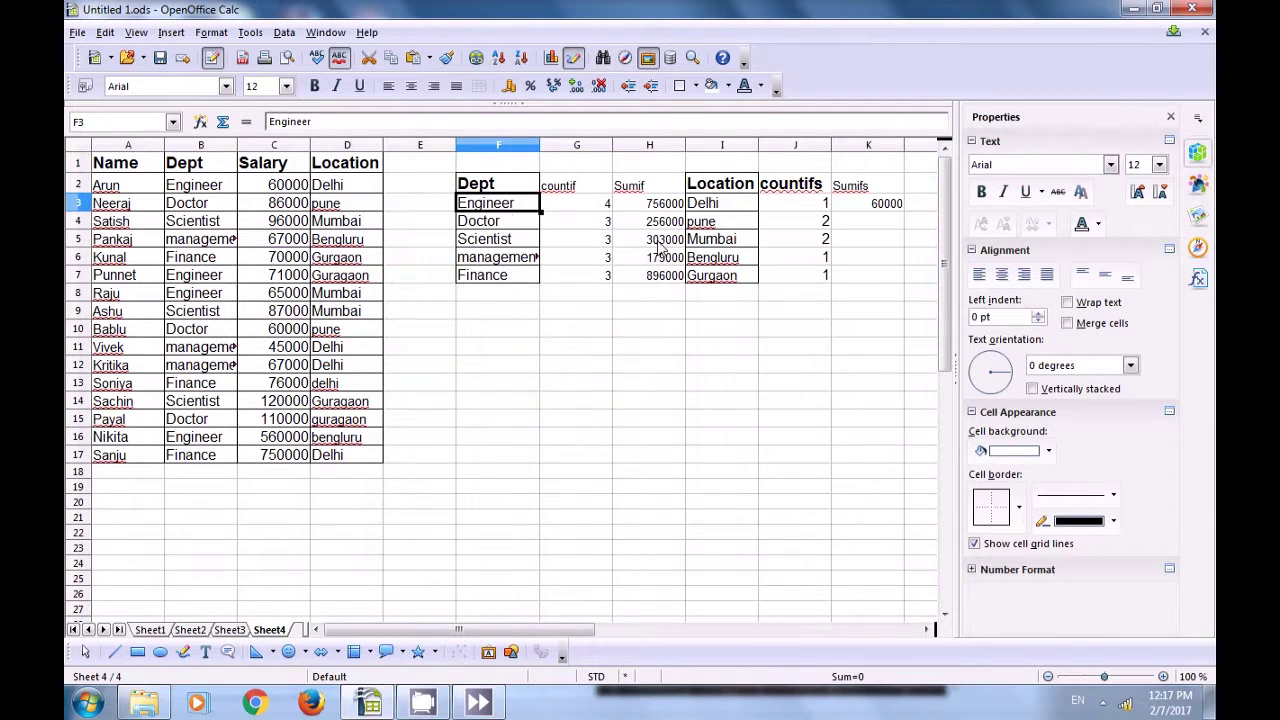
pyautogui.click(720, 205)
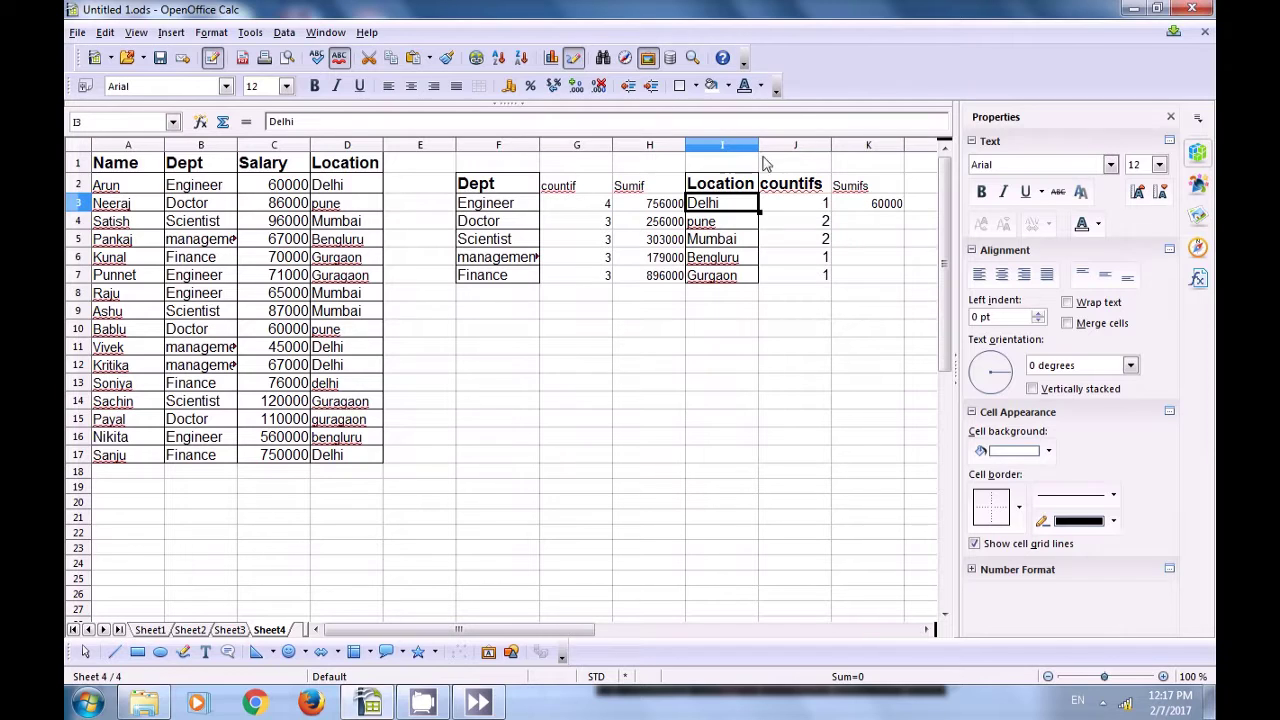
pyautogui.click(476, 230)
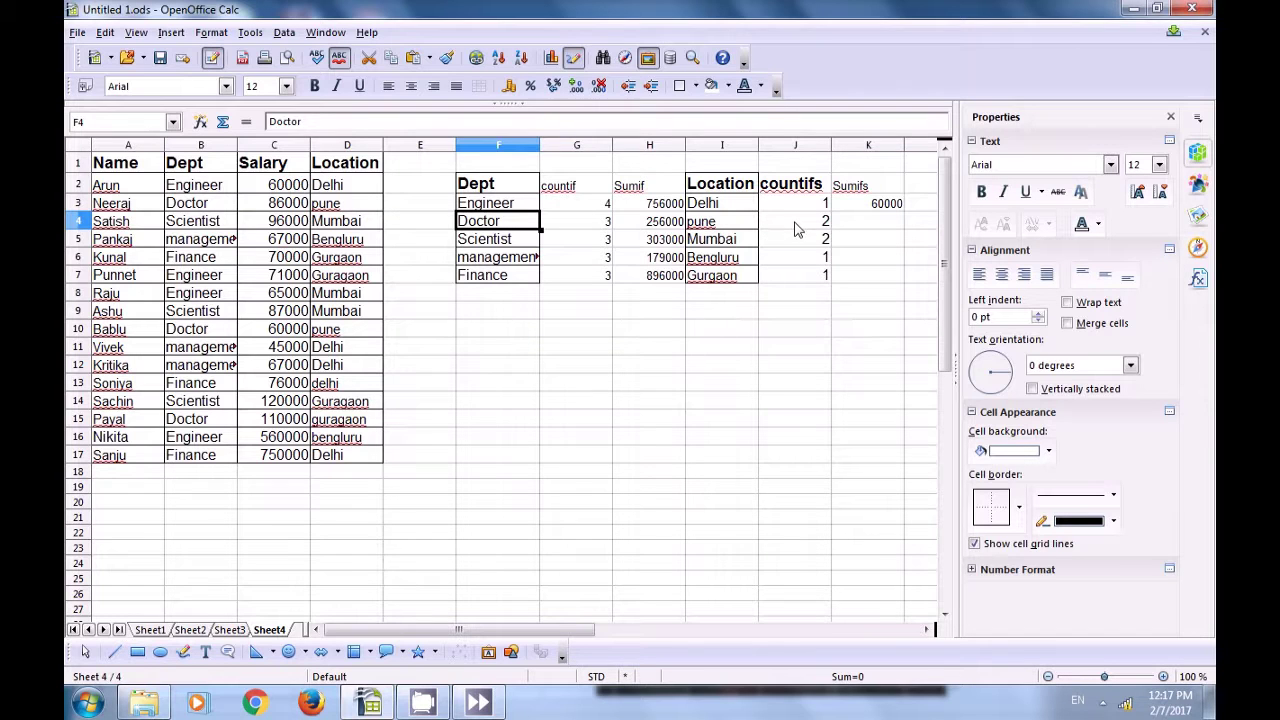
pyautogui.click(863, 224)
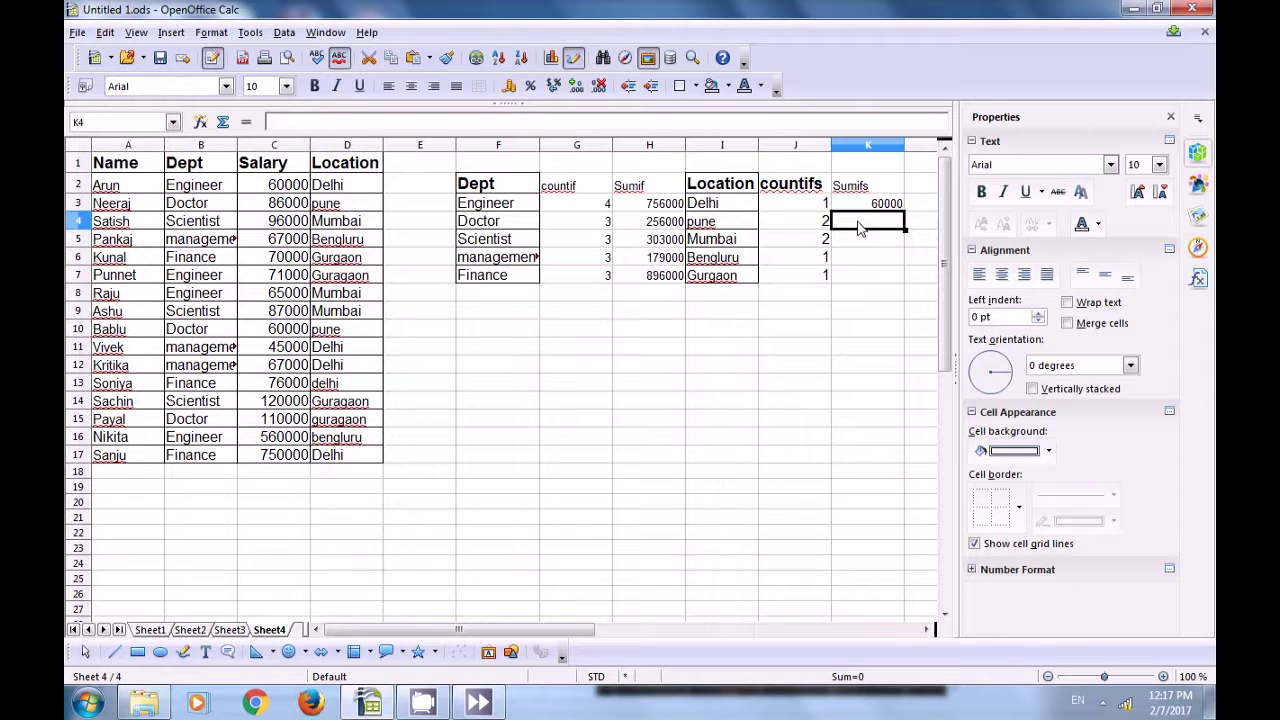
pyautogui.click(503, 249)
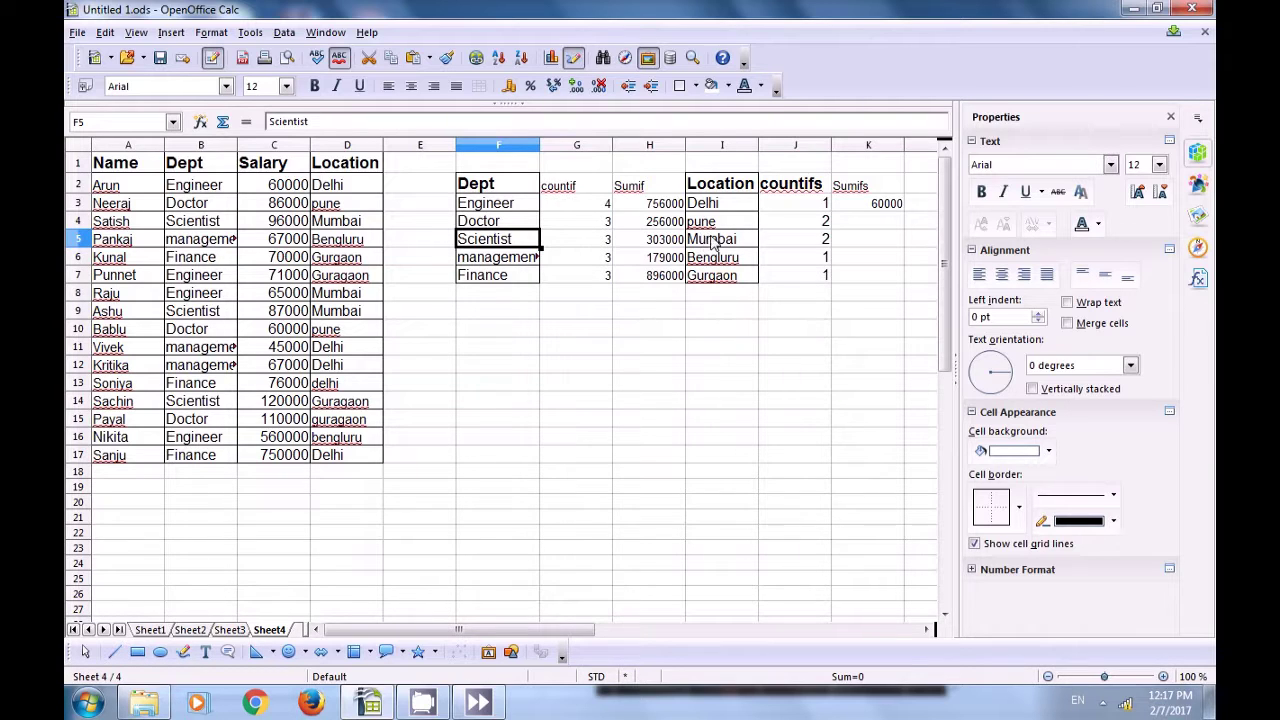
pyautogui.click(869, 244)
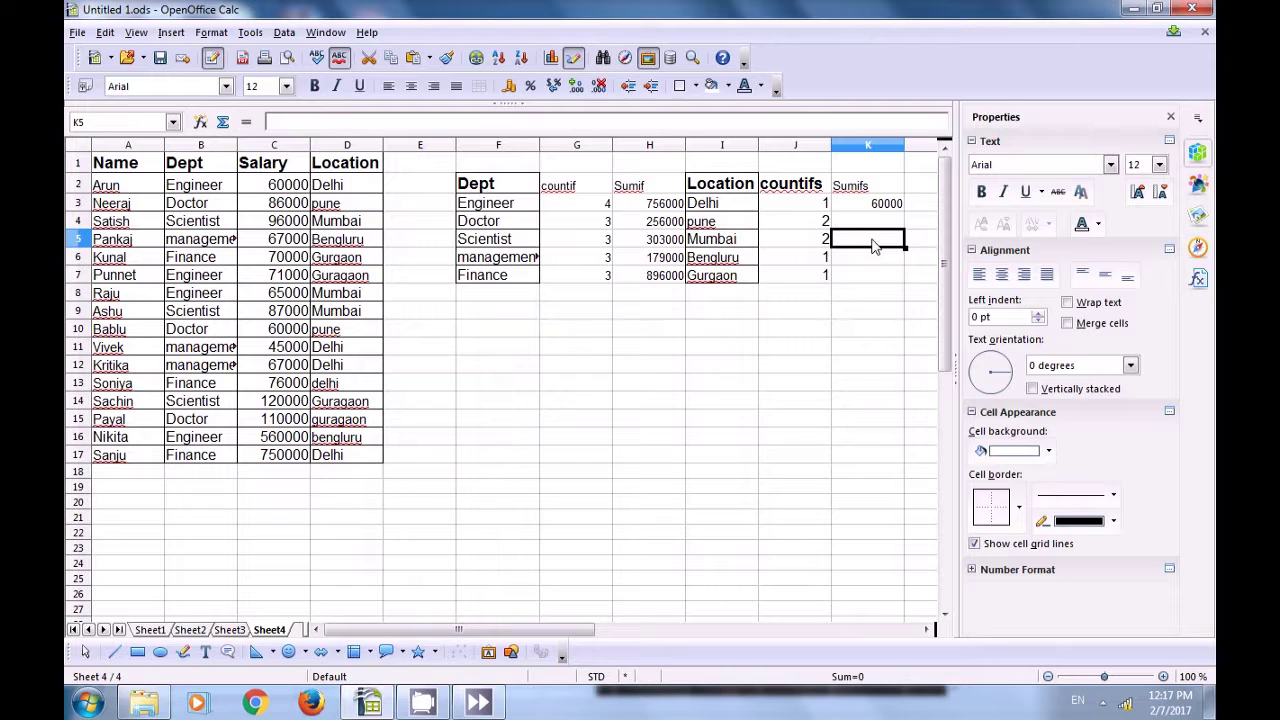
# Start a SUMIFS formula in K4 with the salaries in C2:C17 as the sum range.
pyautogui.click(869, 224)
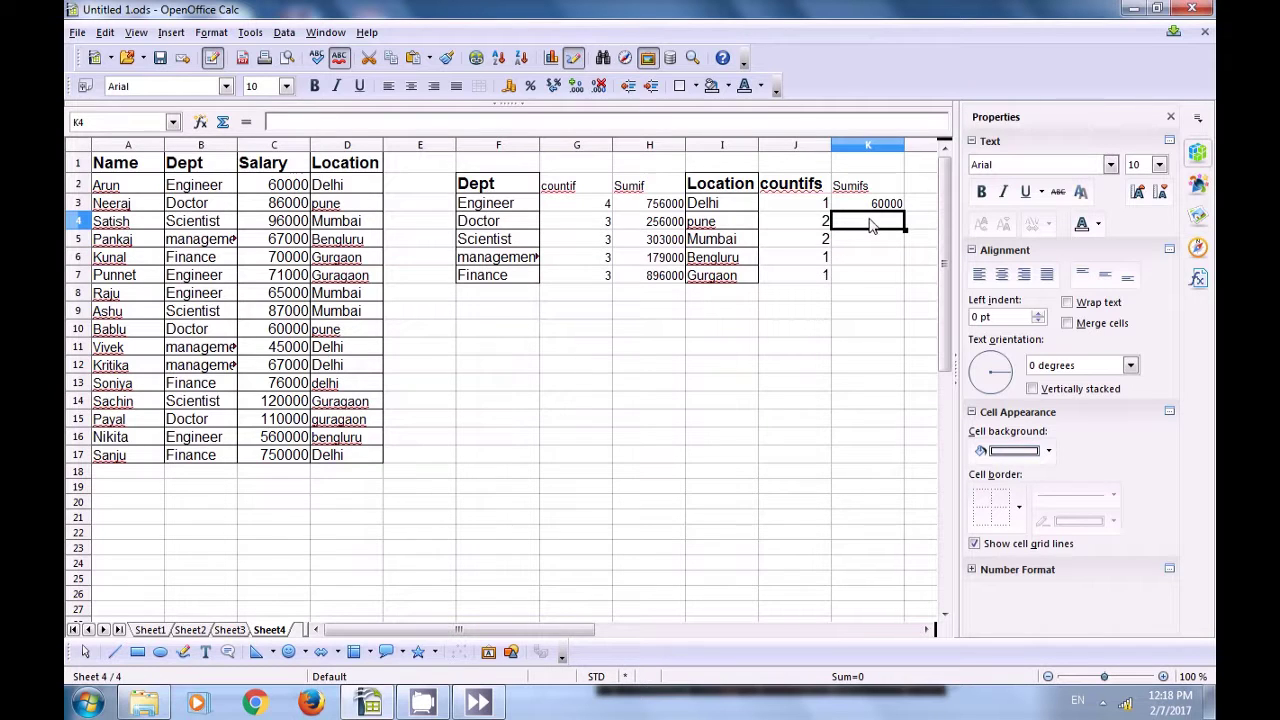
pyautogui.write('=su')
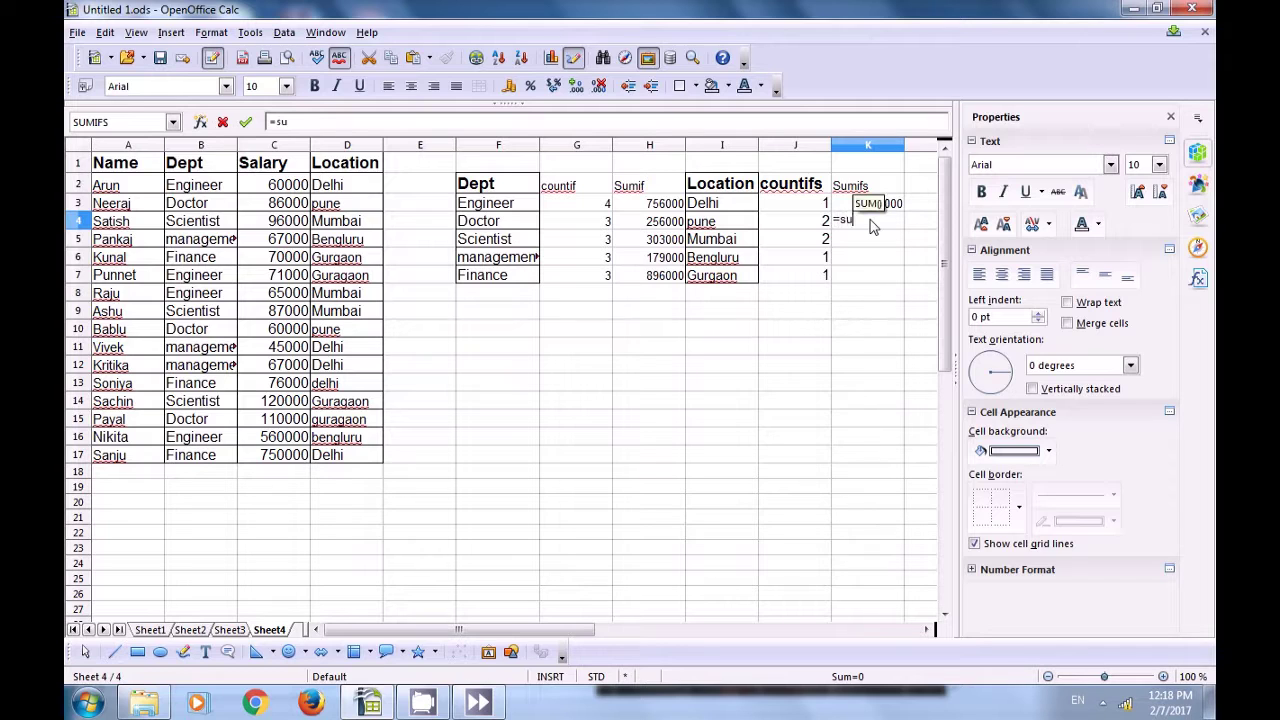
pyautogui.write('mifs')
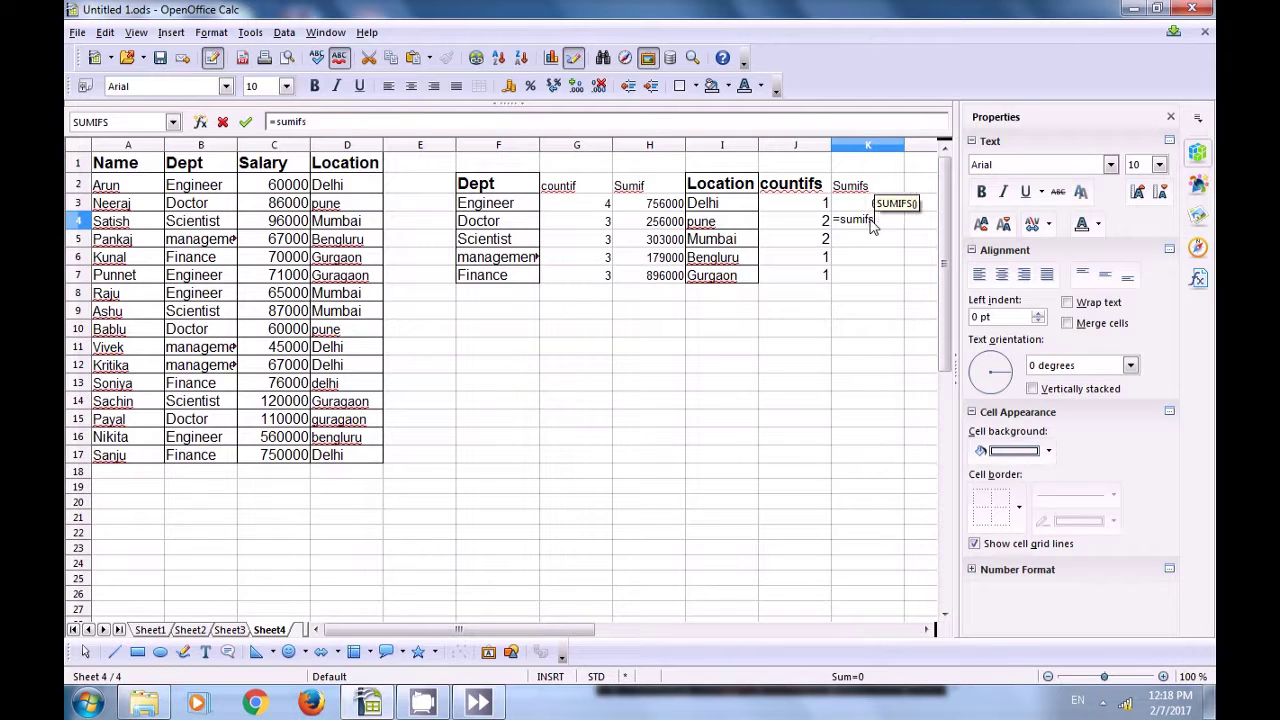
pyautogui.write('(')
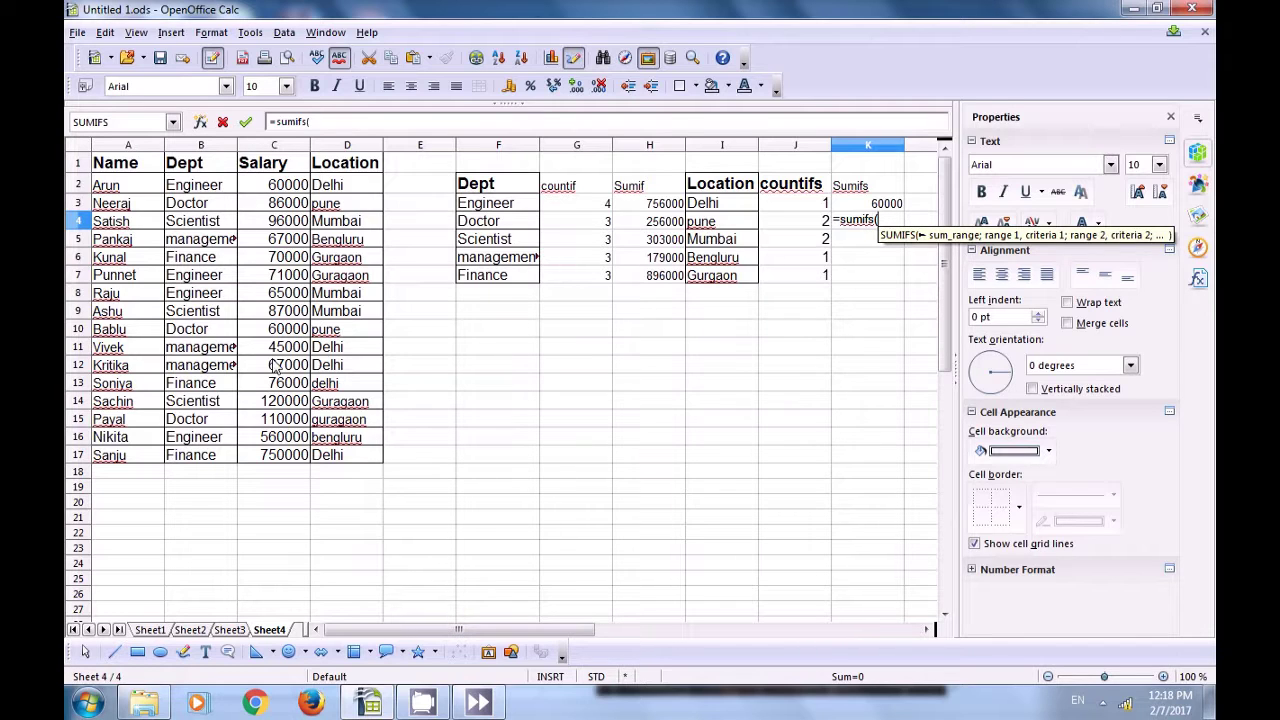
pyautogui.moveTo(268, 188); pyautogui.dragTo(273, 460)
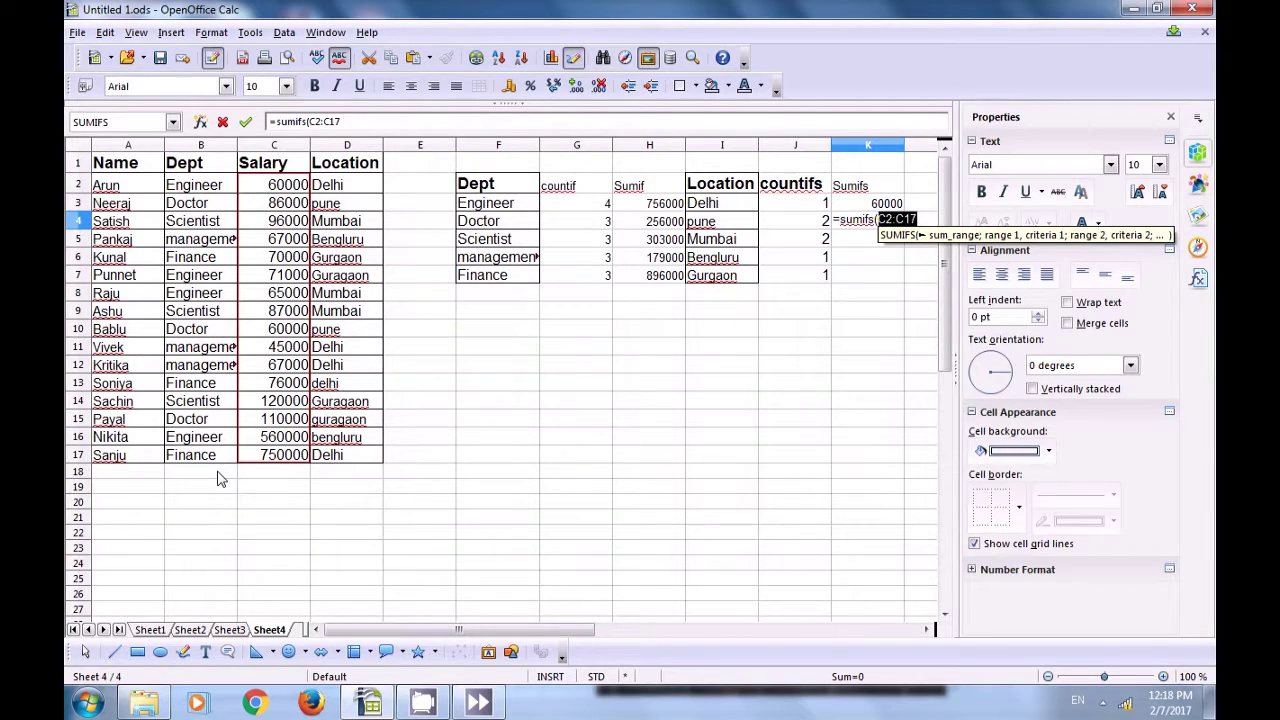
pyautogui.write(';')
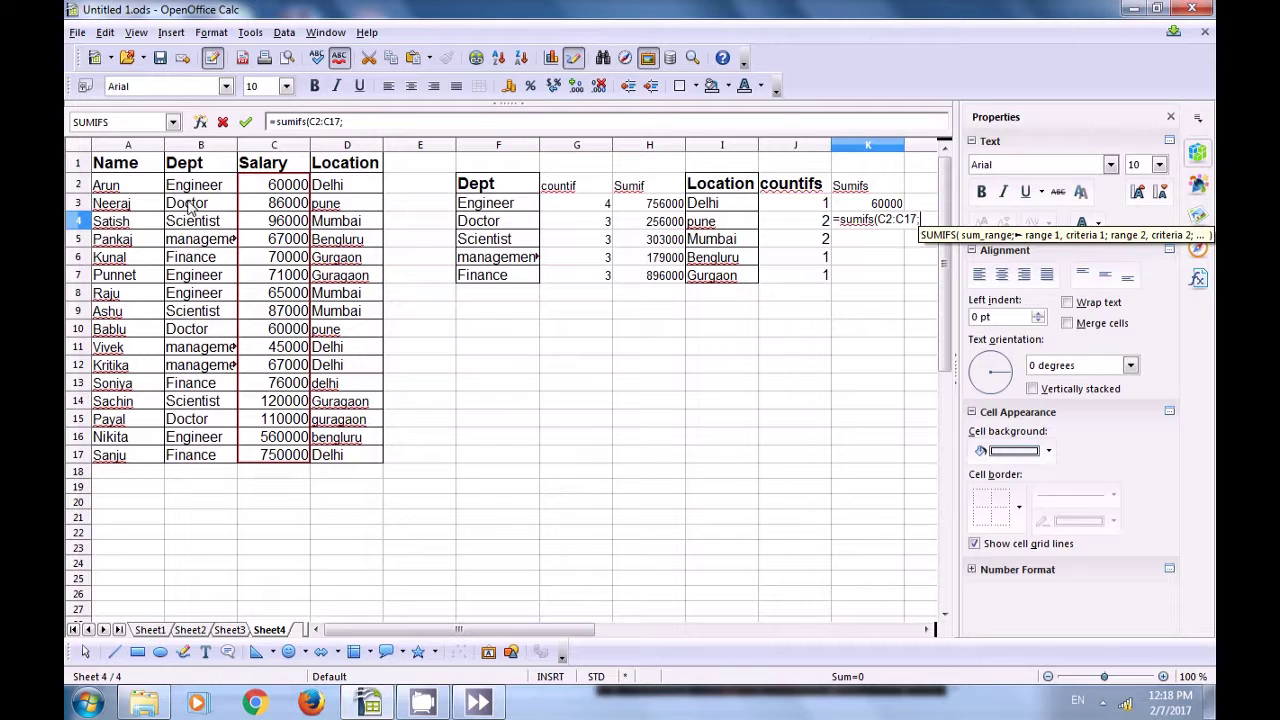
# Add the department range B2:B17 with criterion F4 (Doctor) to the SUMIFS formula in K4.
pyautogui.moveTo(193, 190); pyautogui.dragTo(190, 462)
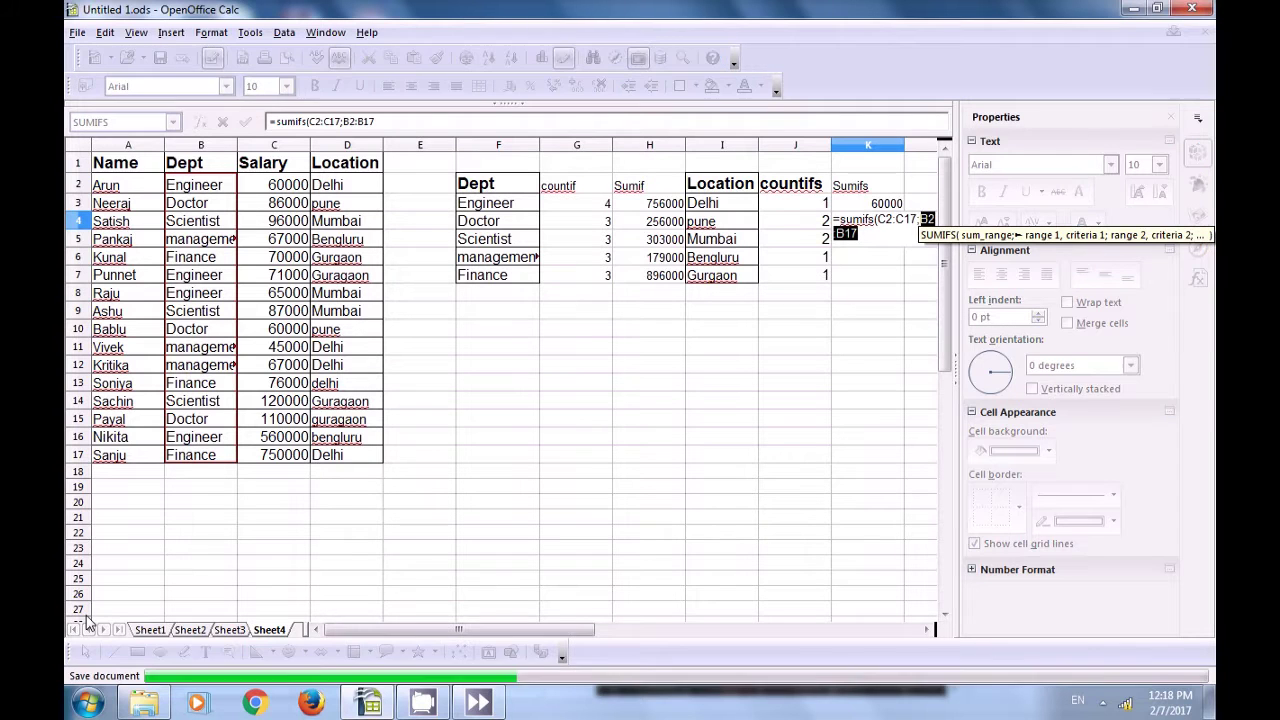
pyautogui.write(';')
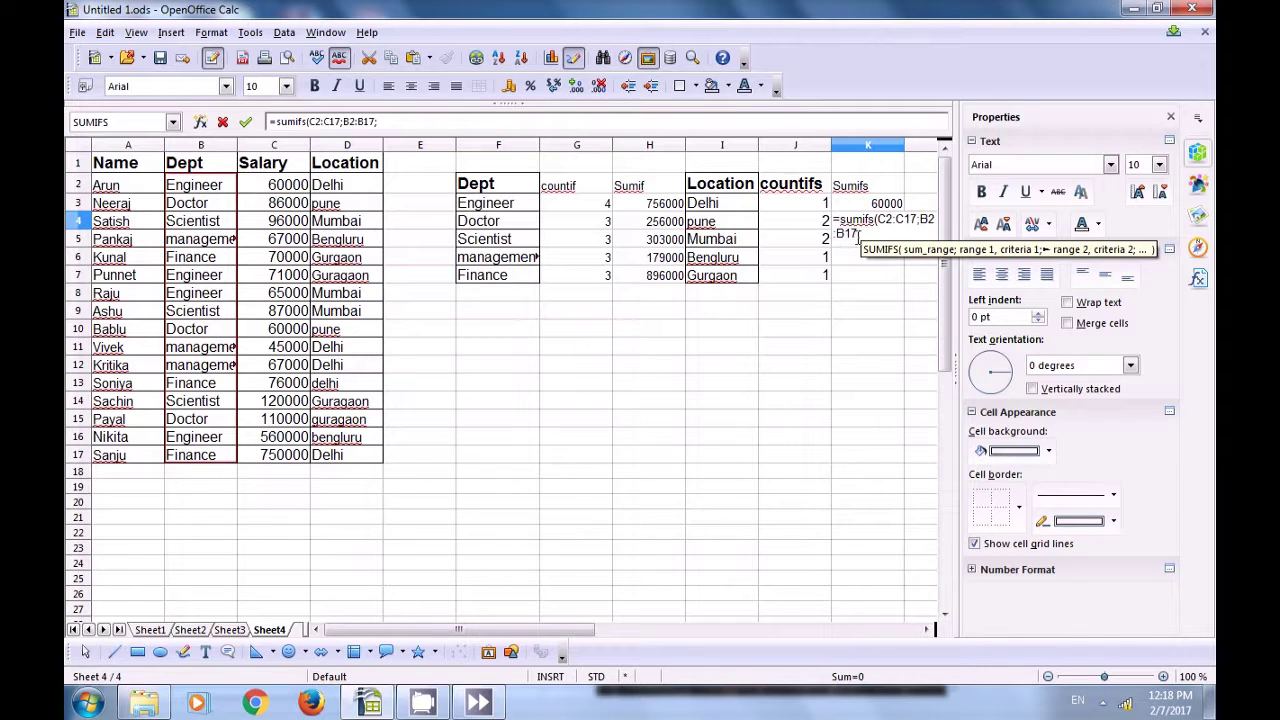
pyautogui.click(480, 230)
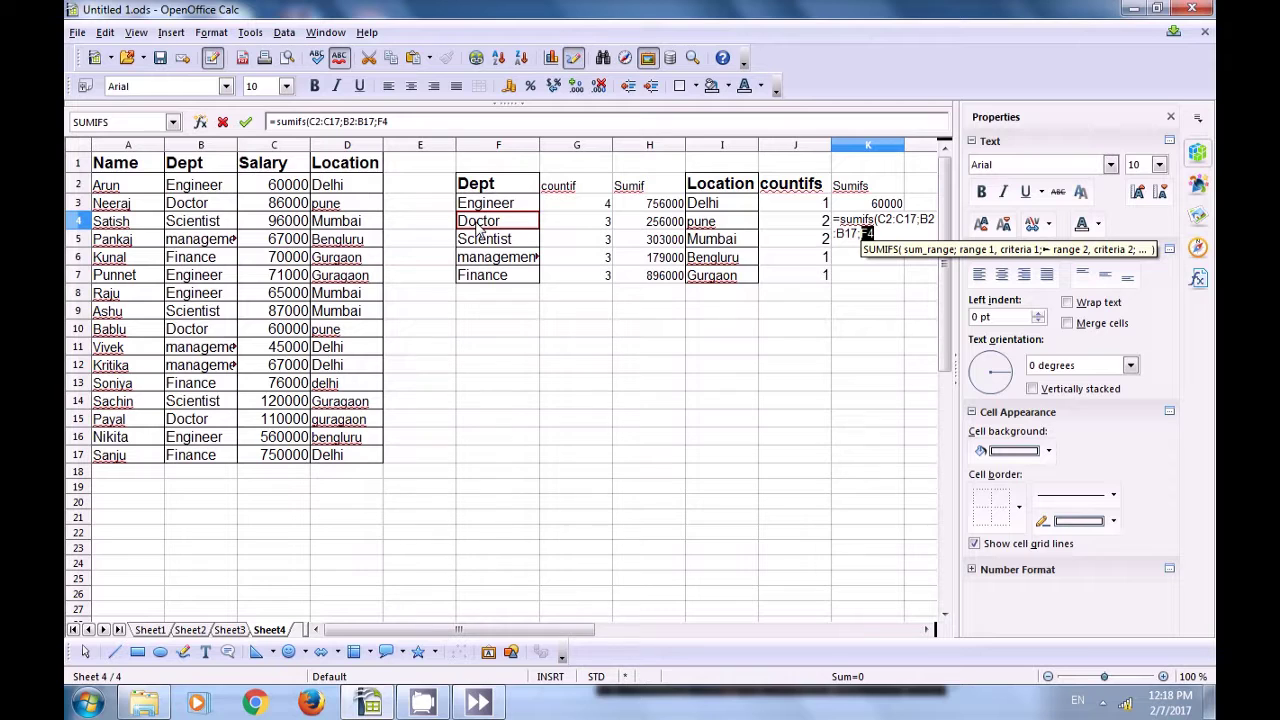
pyautogui.write(';')
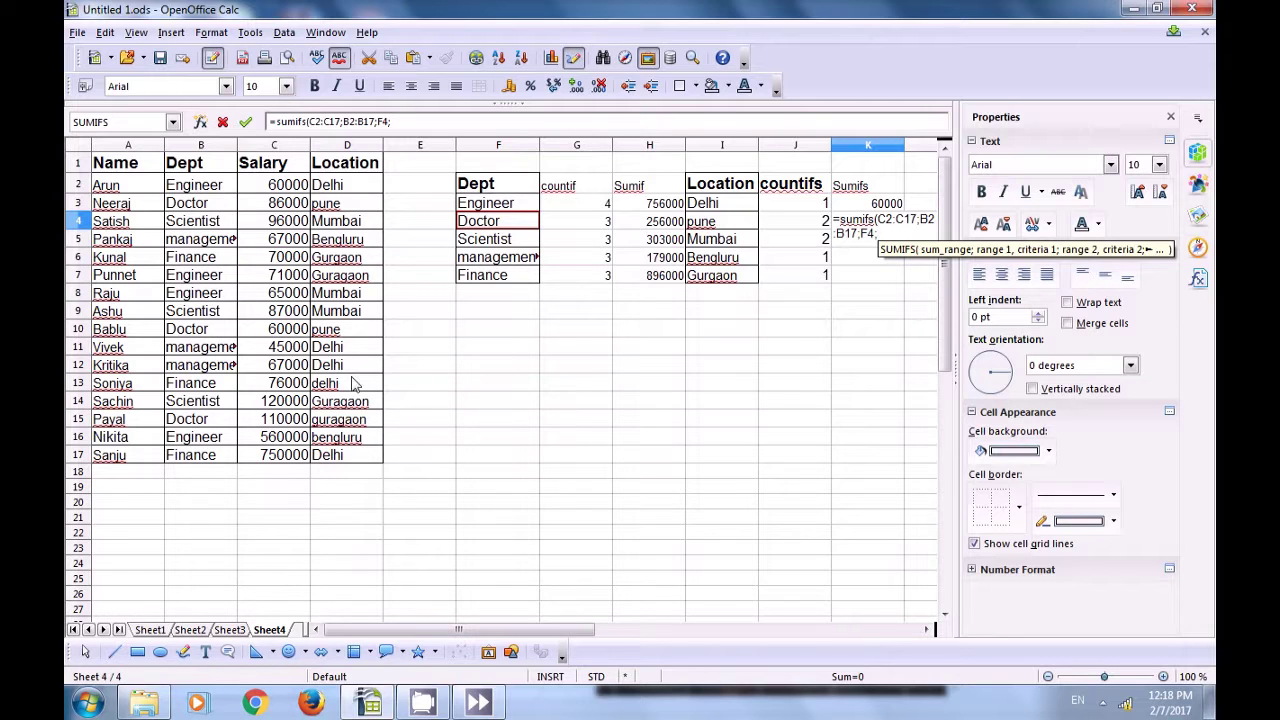
# Complete the K4 formula with location range D2:D17 and criterion I4, giving =SUMIFS(C2:C17;B2:B17;F4;D2:D17;I4).
pyautogui.moveTo(347, 186); pyautogui.dragTo(360, 460)
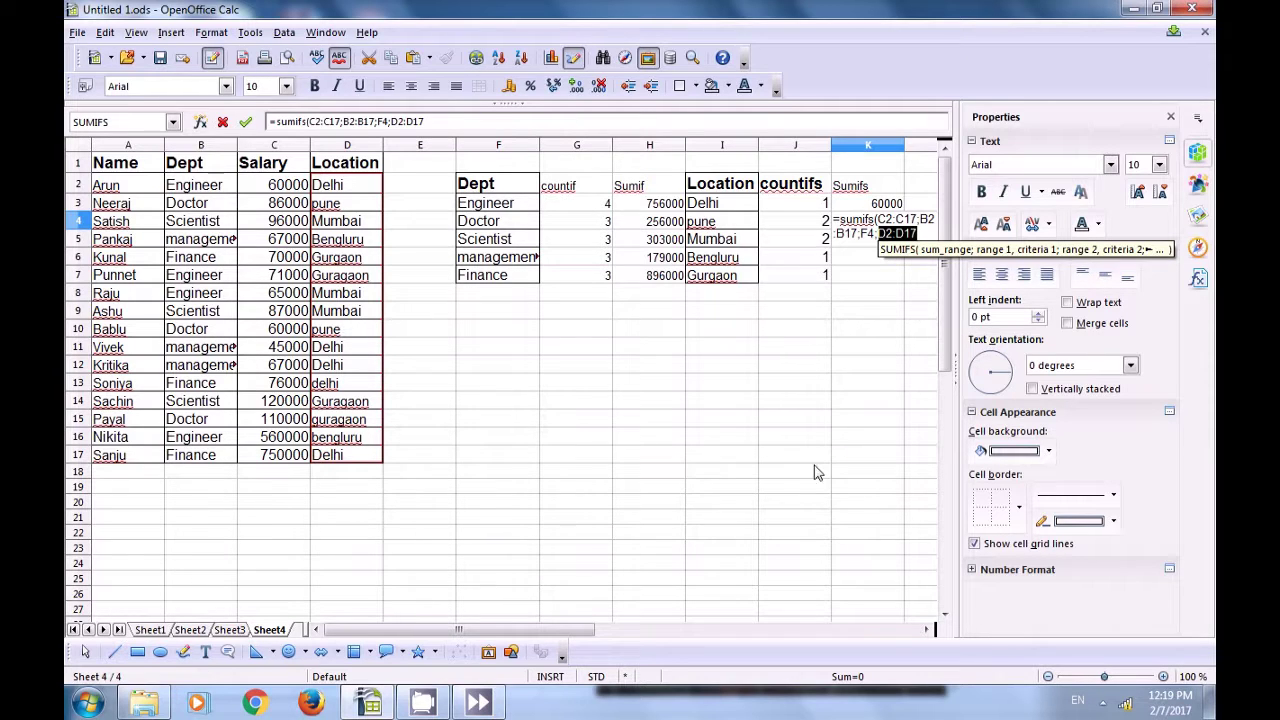
pyautogui.write(';')
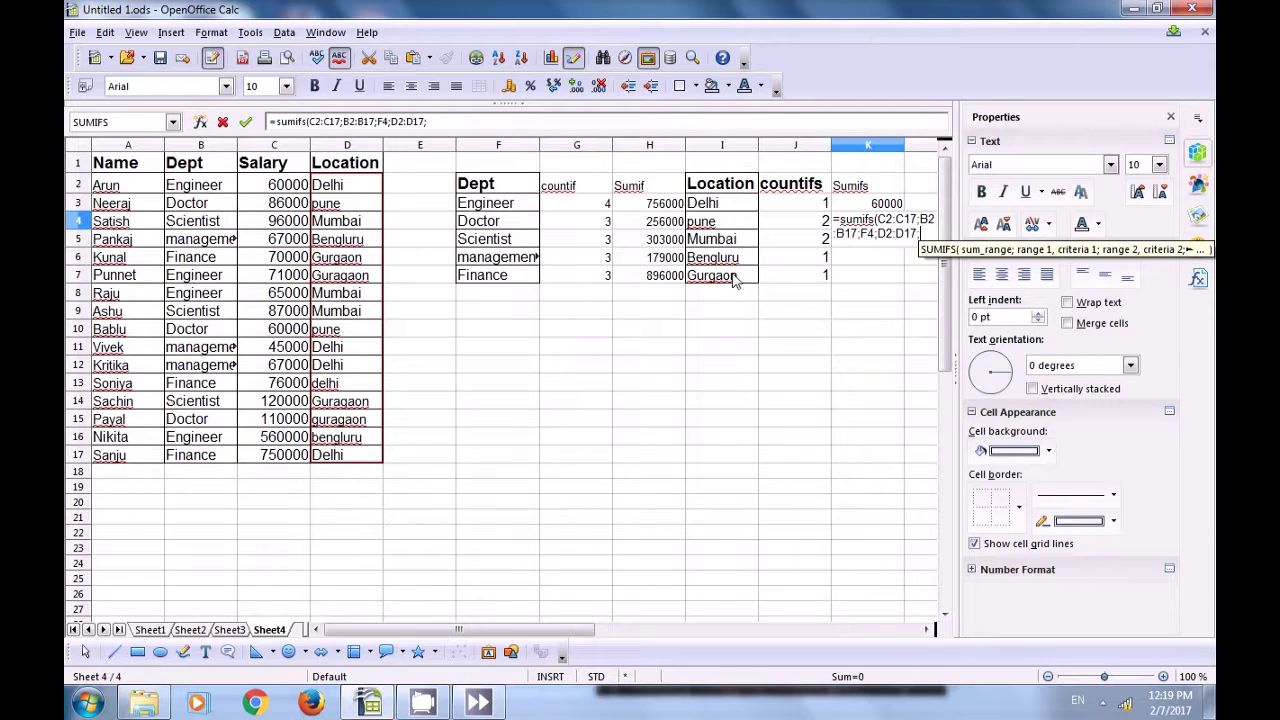
pyautogui.click(702, 222)
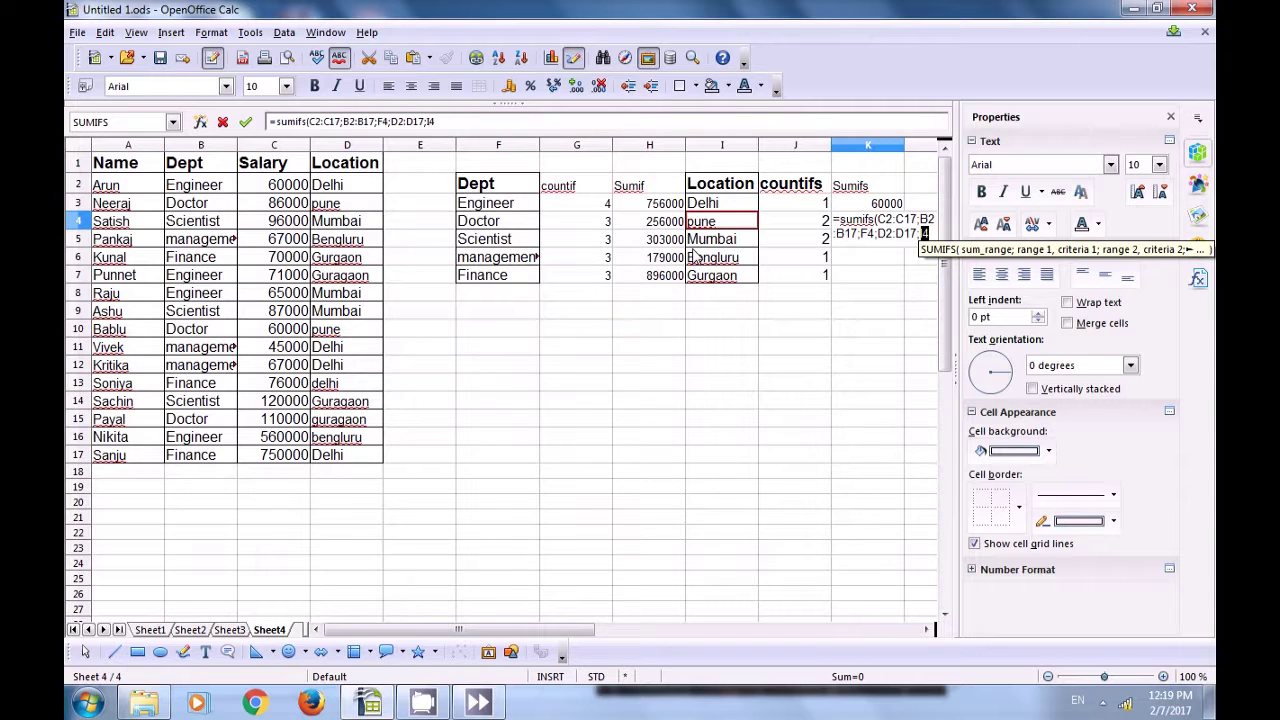
pyautogui.write(')')
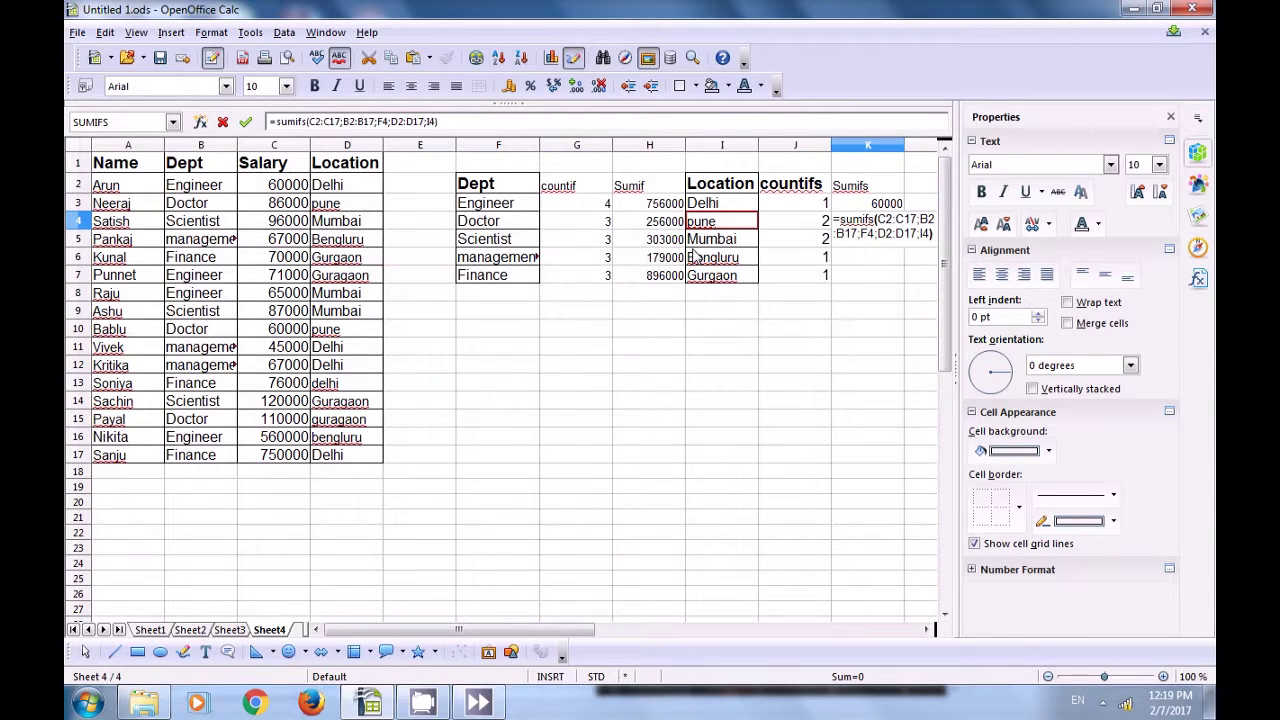
pyautogui.press('Return')
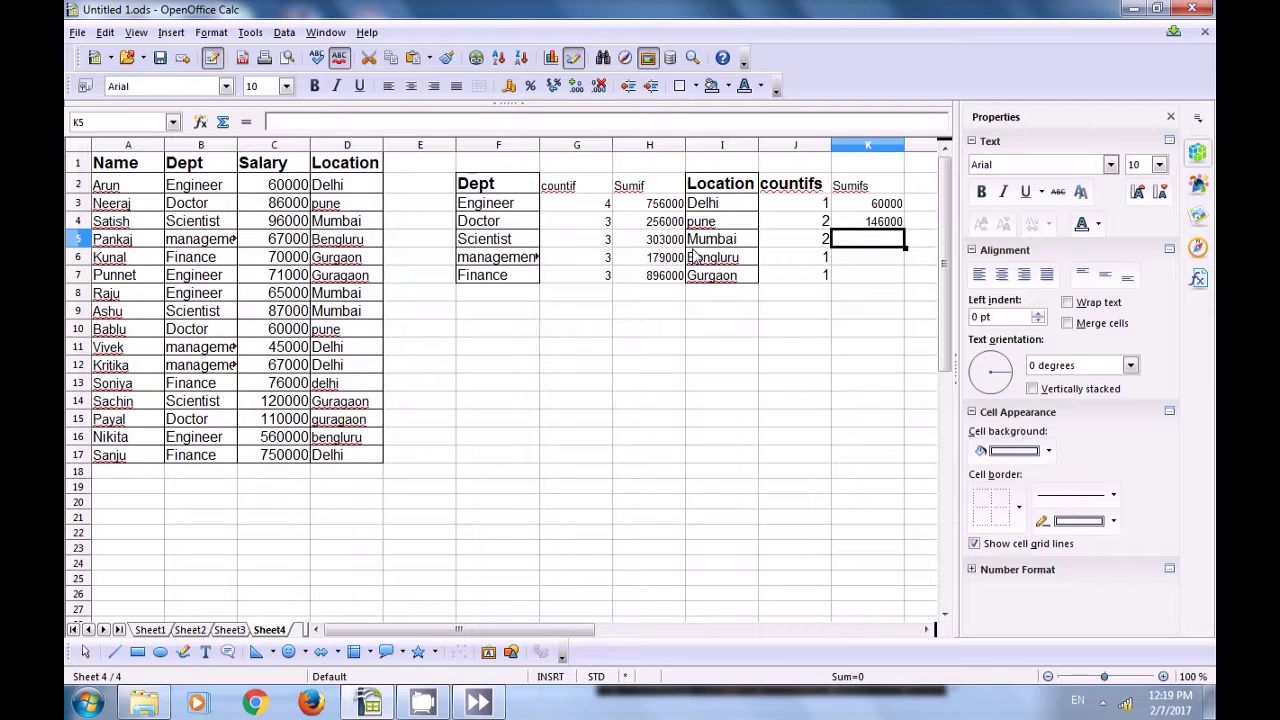
# Fill the SUMIFS formula from K4 down to K7.
pyautogui.click(895, 224)
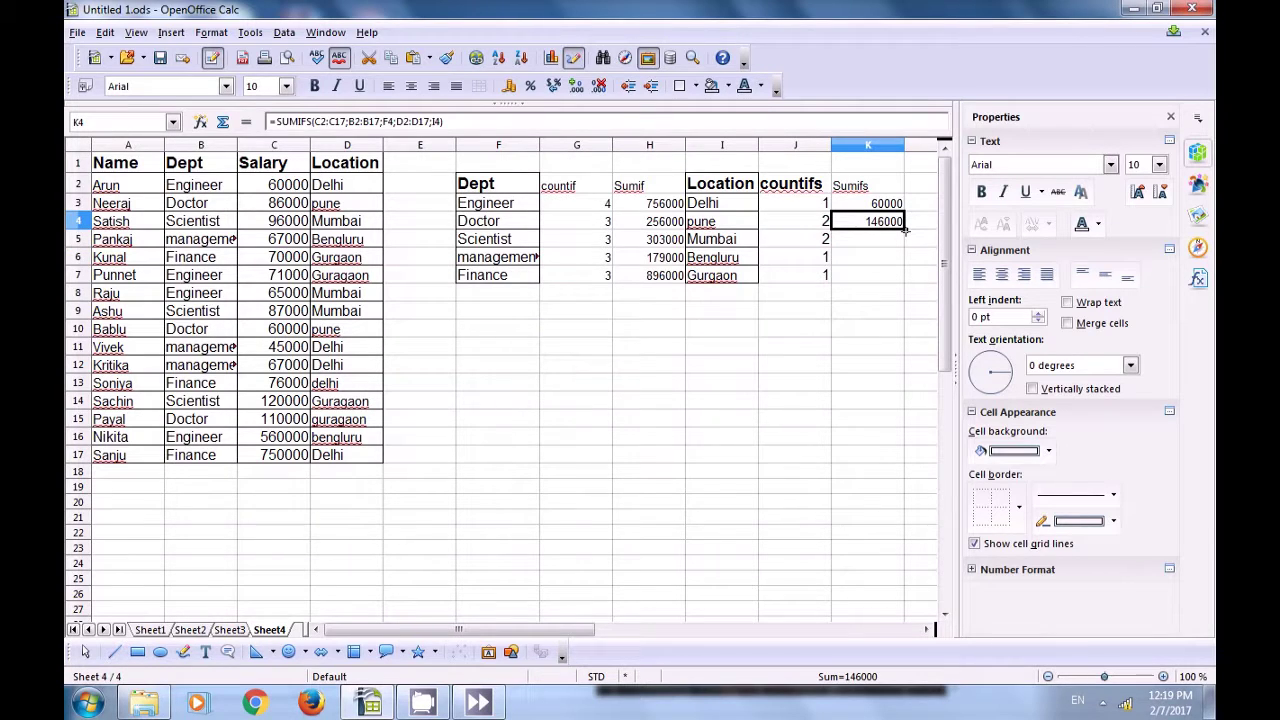
pyautogui.moveTo(905, 229); pyautogui.dragTo(905, 283)
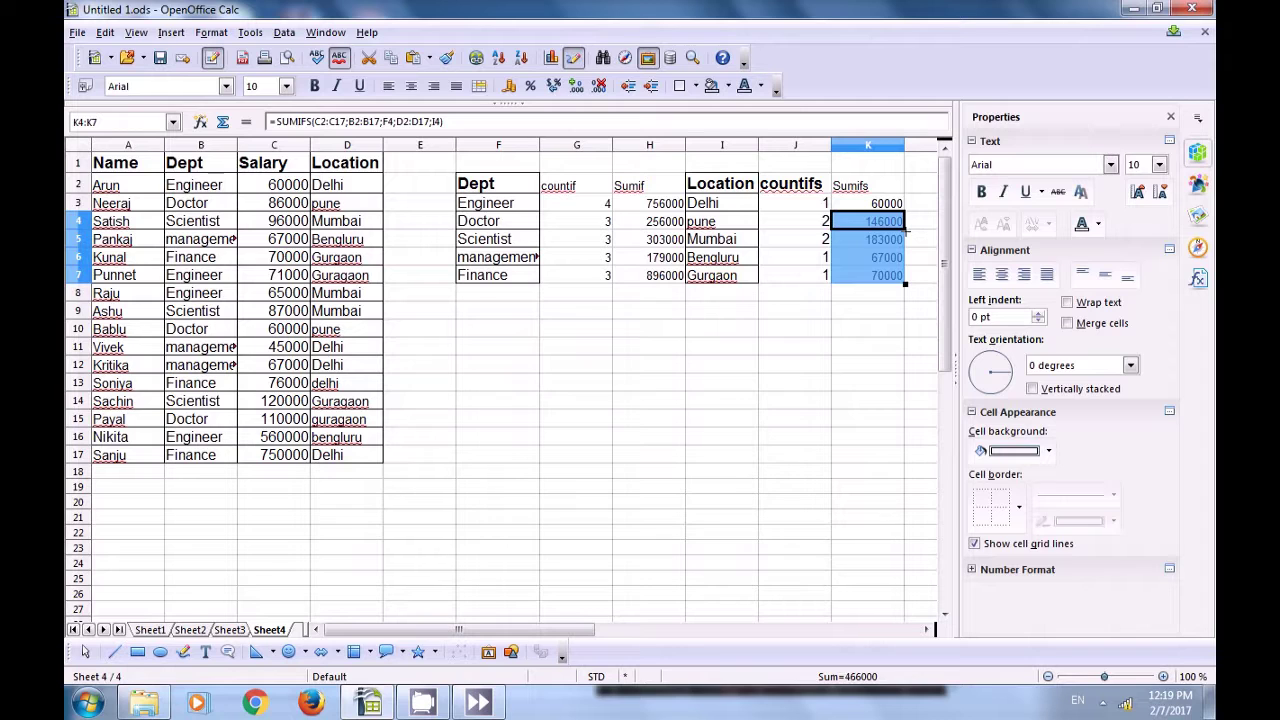
pyautogui.click(757, 331)
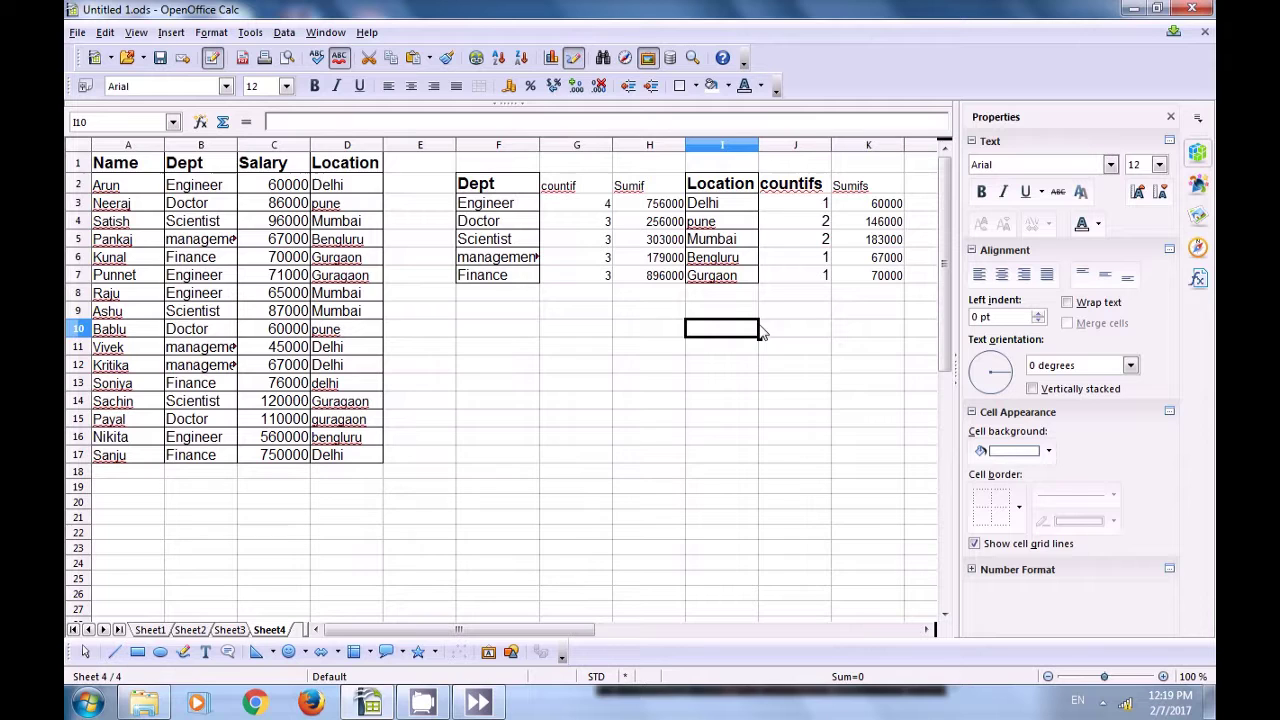
# Review the SUMIFS results in K4 to K7 against their criteria, including management with Bengluru and Finance with Gurgaon.
pyautogui.click(887, 224)
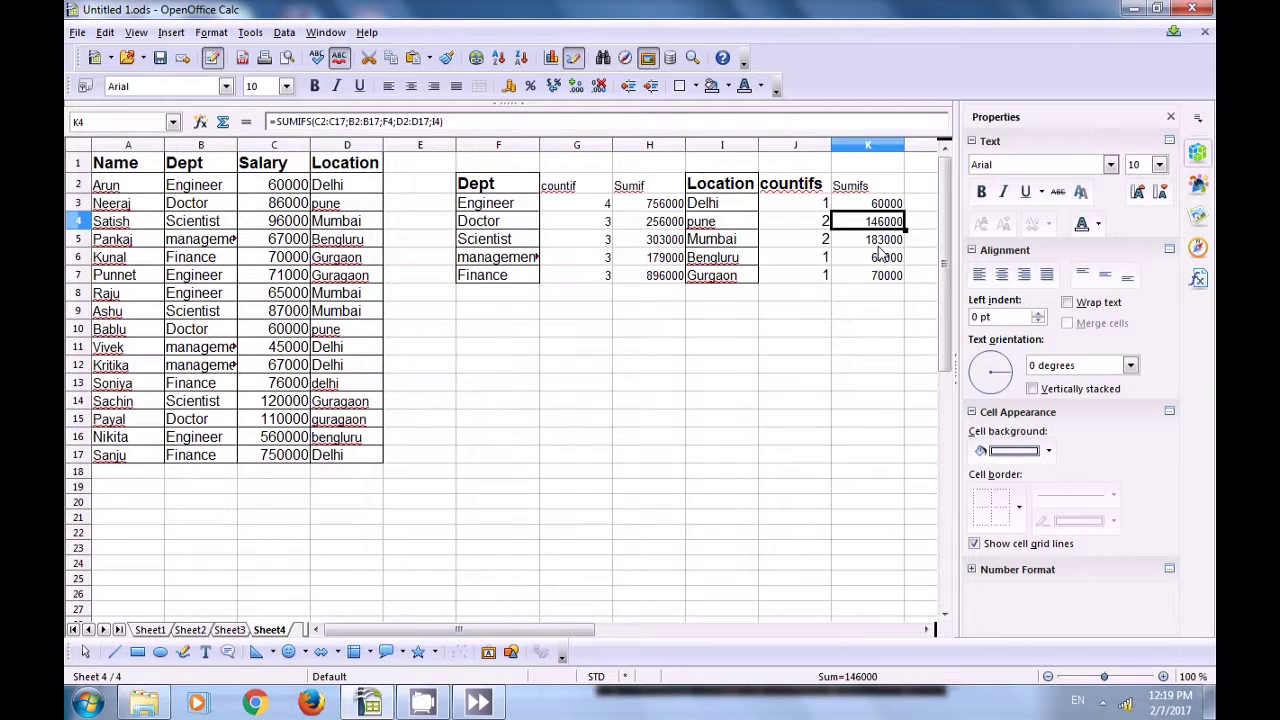
pyautogui.click(878, 246)
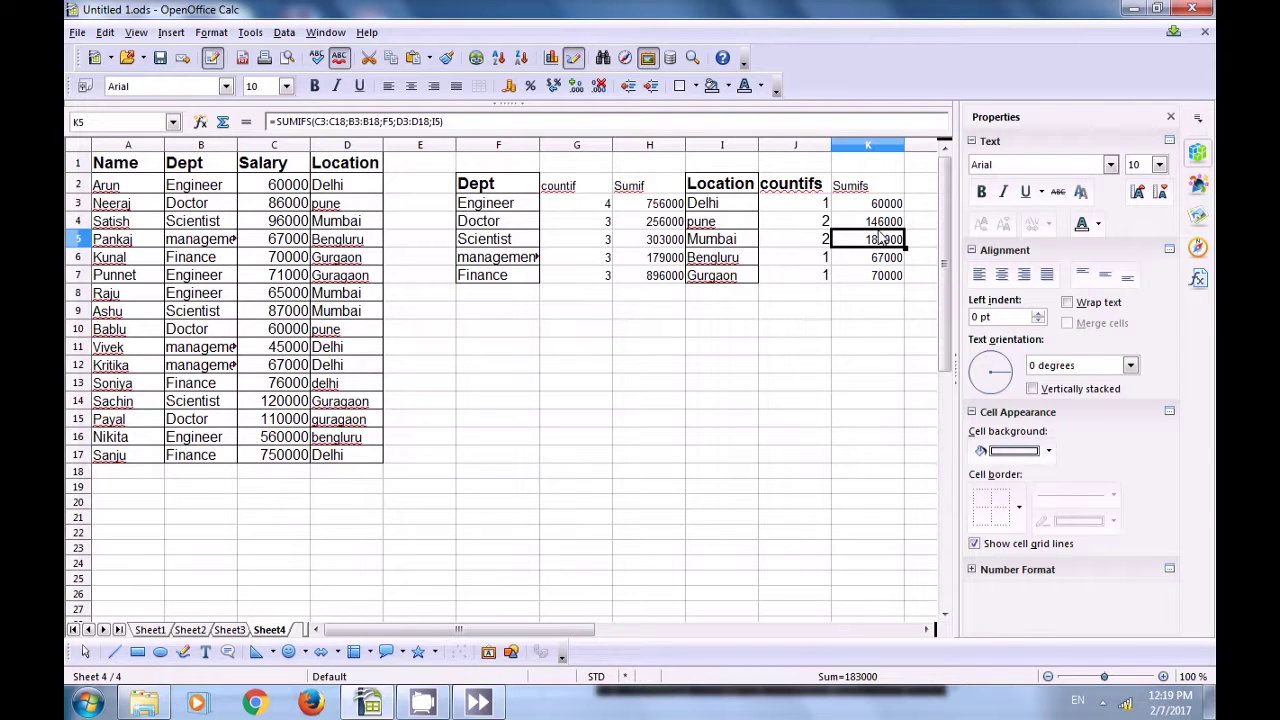
pyautogui.click(506, 261)
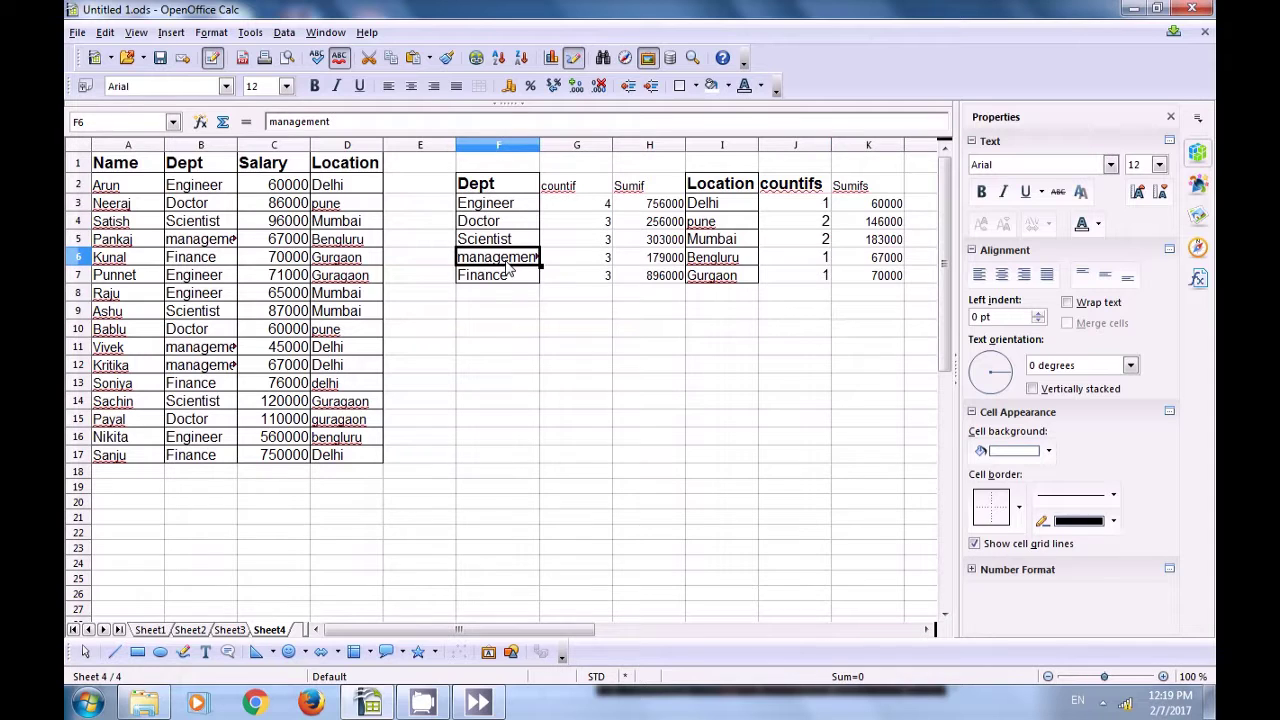
pyautogui.click(710, 259)
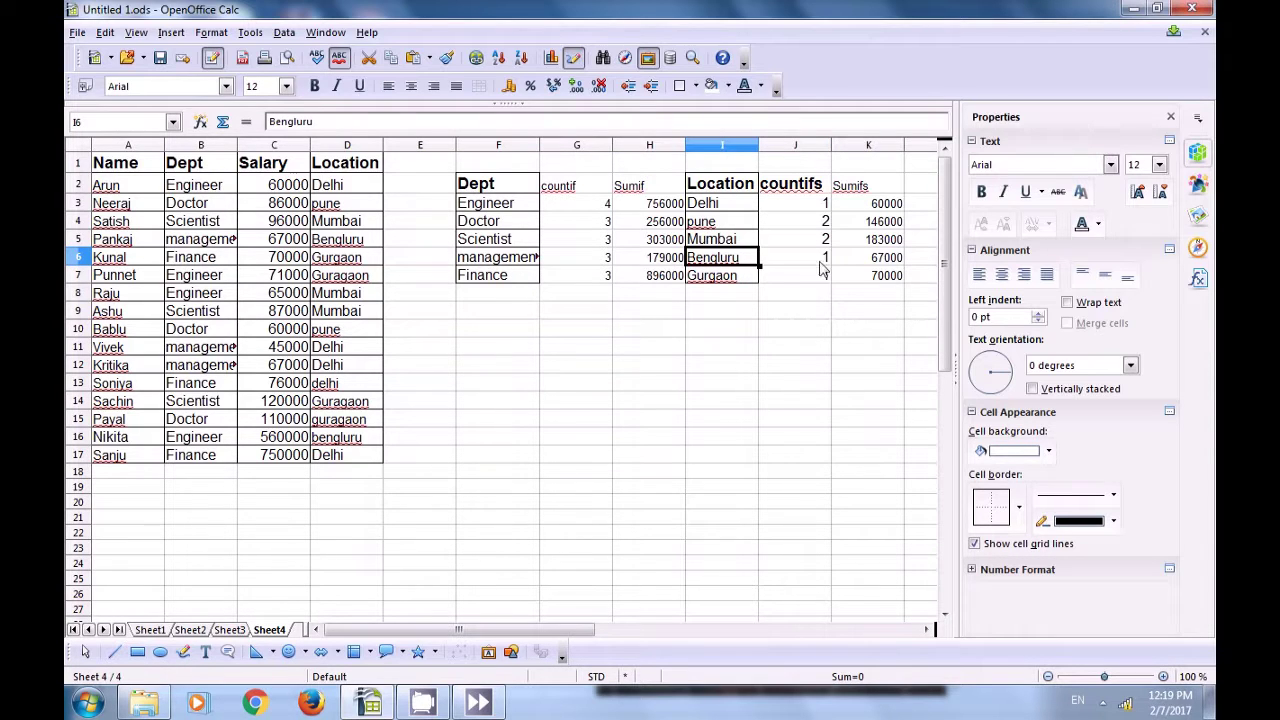
pyautogui.click(498, 277)
pyautogui.click(722, 284)
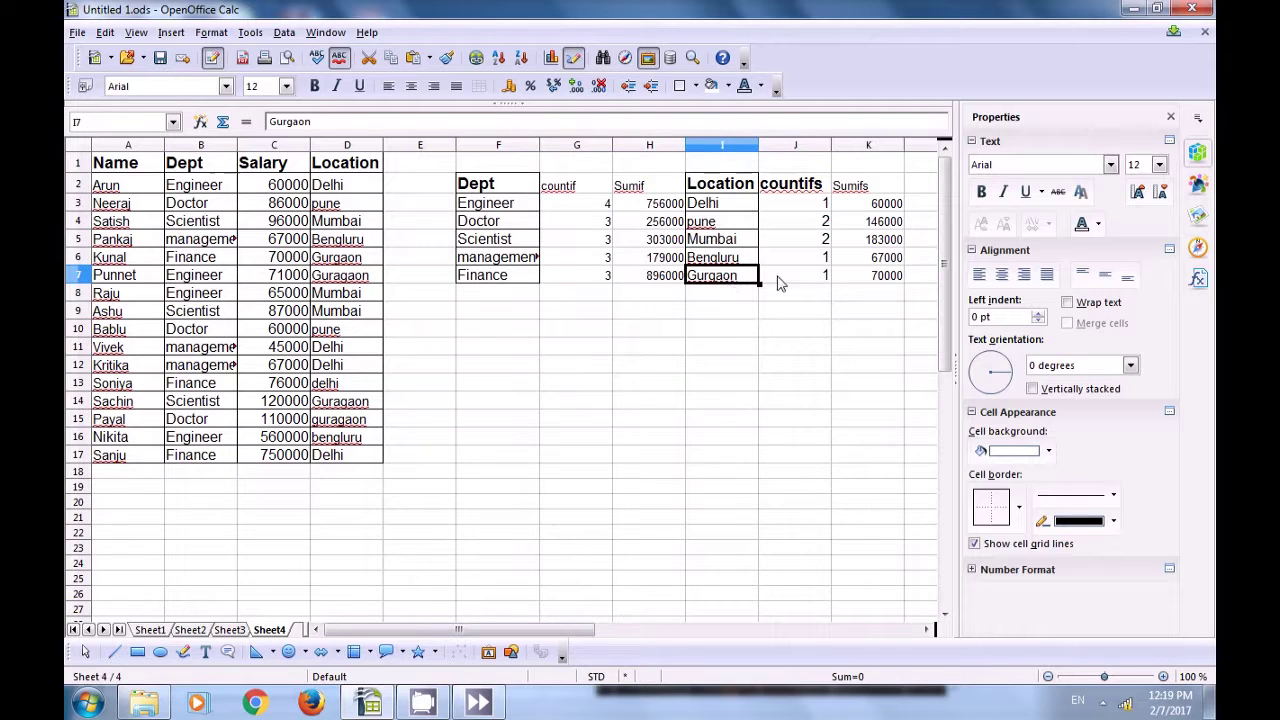
pyautogui.click(887, 284)
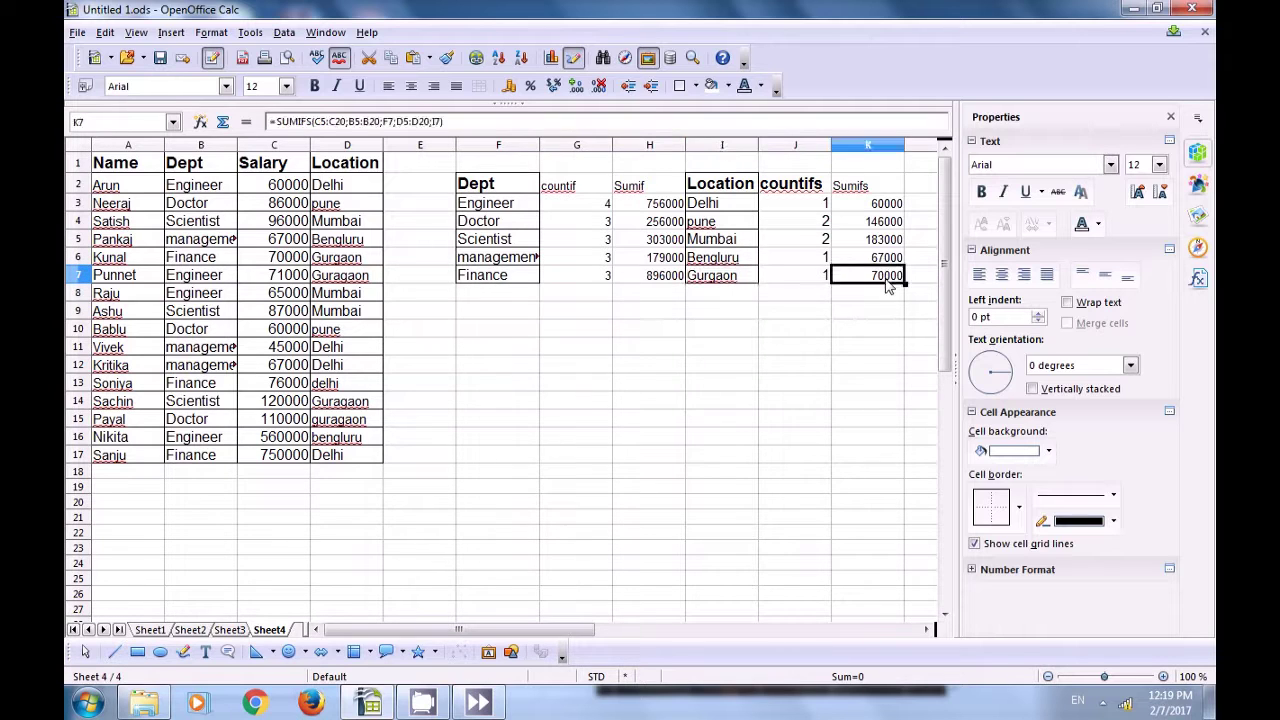
pyautogui.click(640, 346)
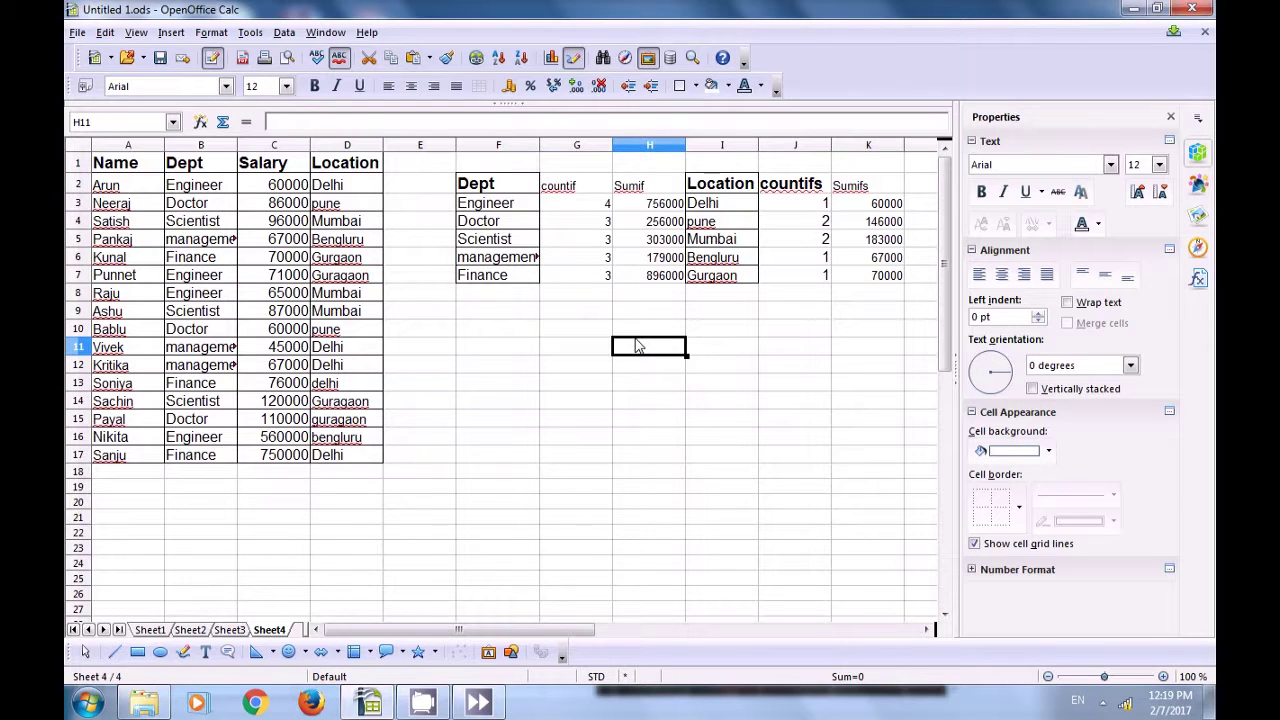
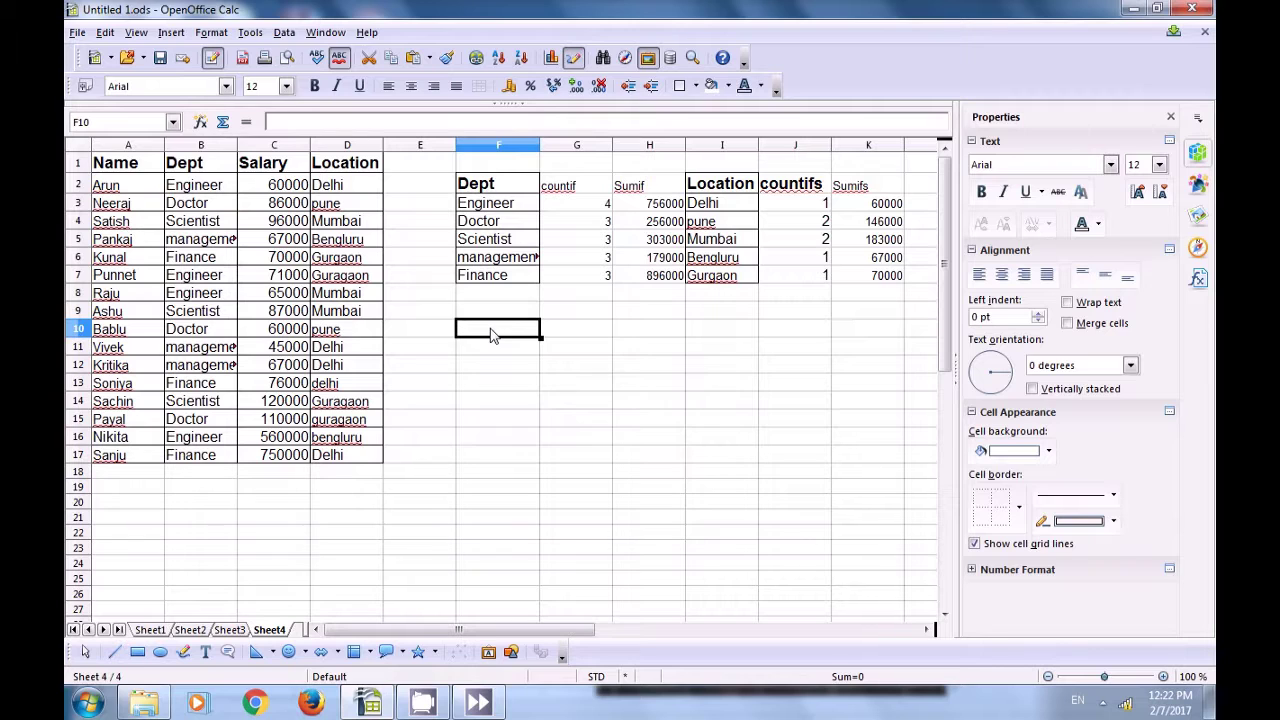
# Enter the heading "maximum salary" in F10 and widen column F to fit it.
pyautogui.write('ma')
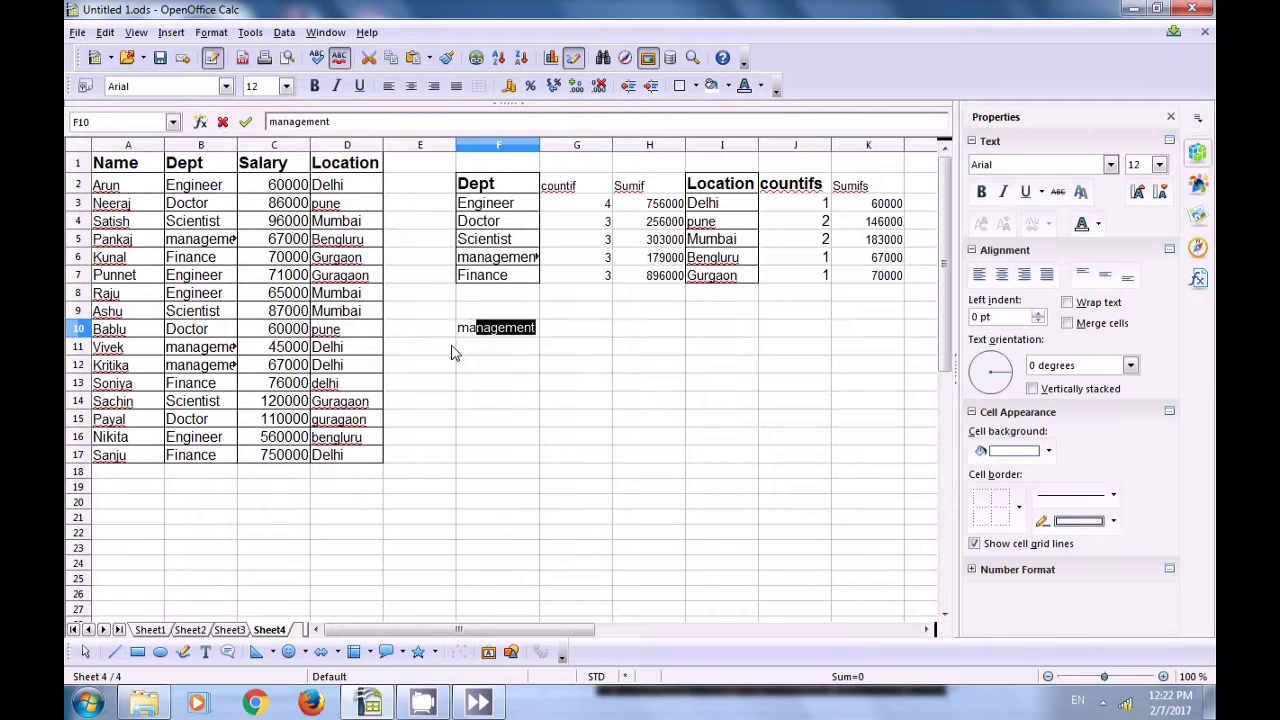
pyautogui.write('ximum')
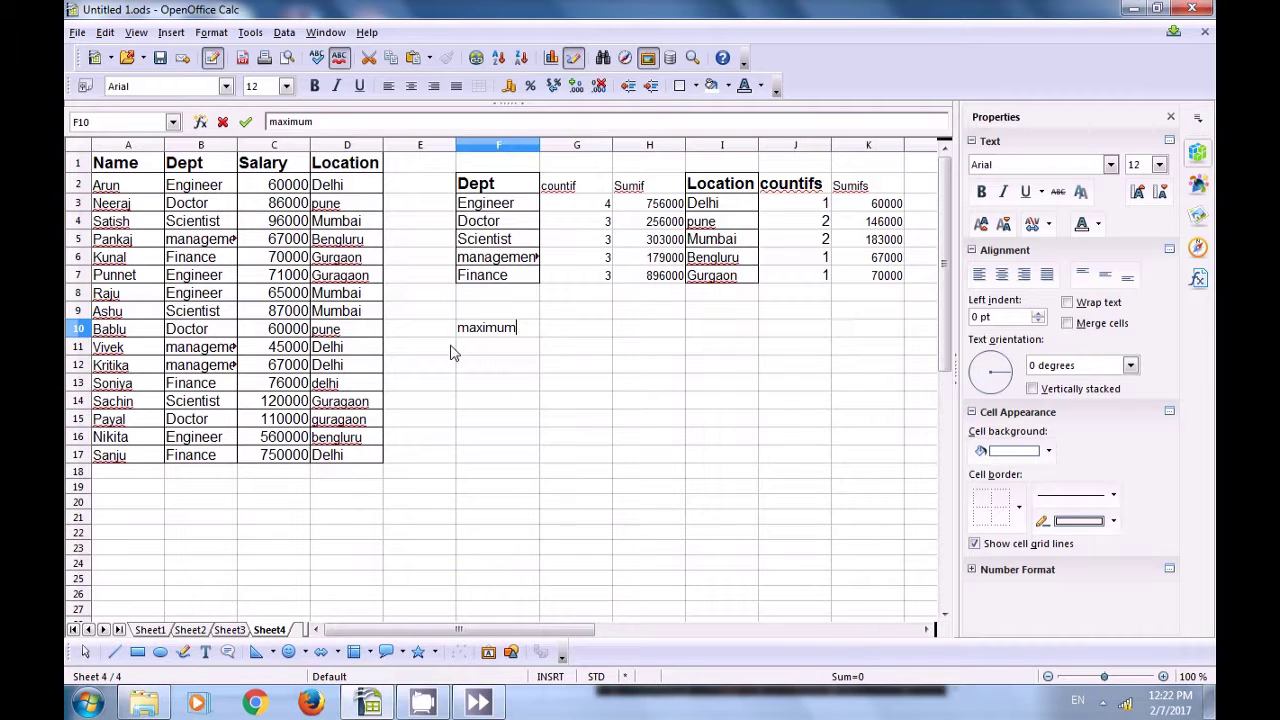
pyautogui.write(' salary')
pyautogui.click(528, 386)
pyautogui.moveTo(540, 145); pyautogui.dragTo(565, 147)
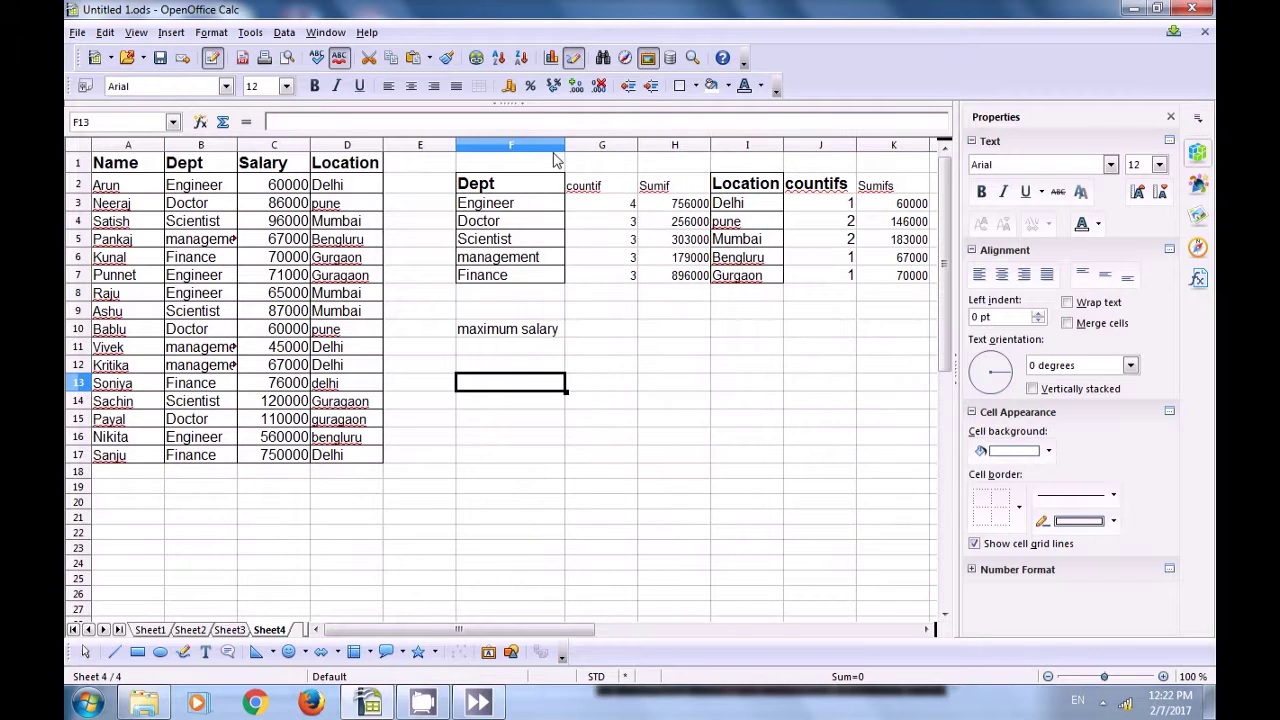
pyautogui.click(498, 333)
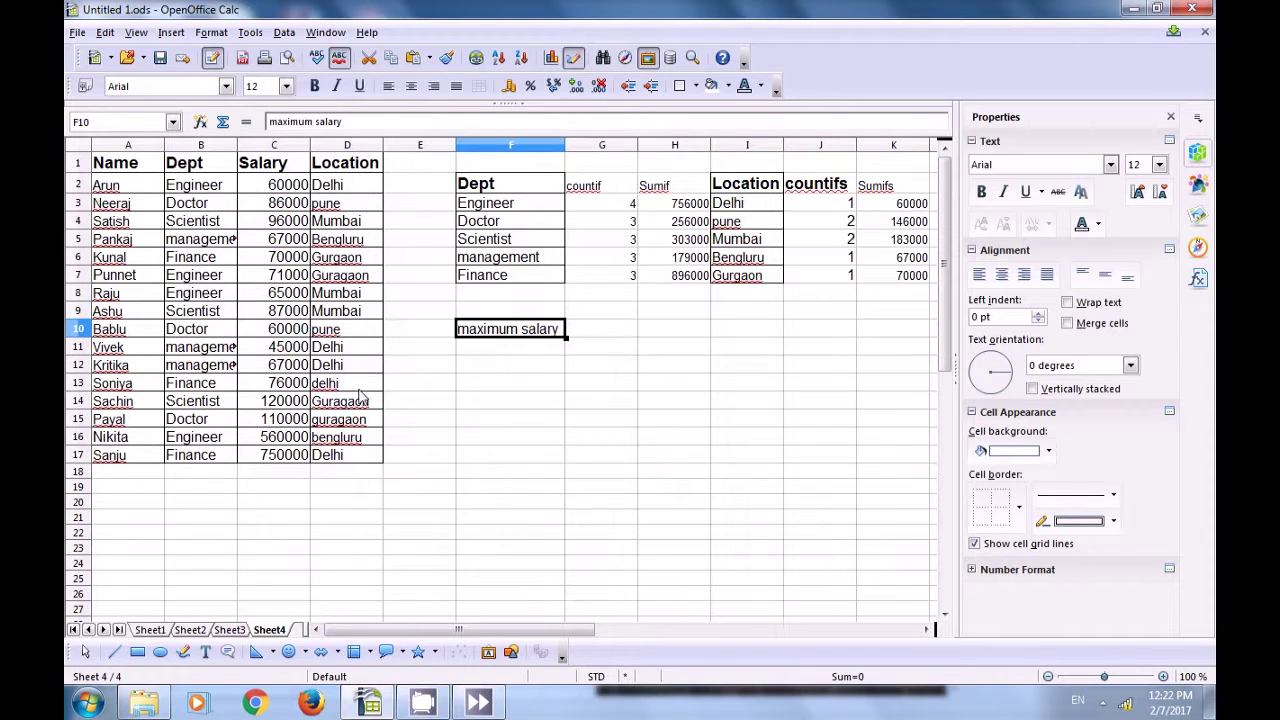
# Enter the heading "Rank" in E10, beside the maximum salary heading.
pyautogui.click(430, 333)
pyautogui.write('Rank')
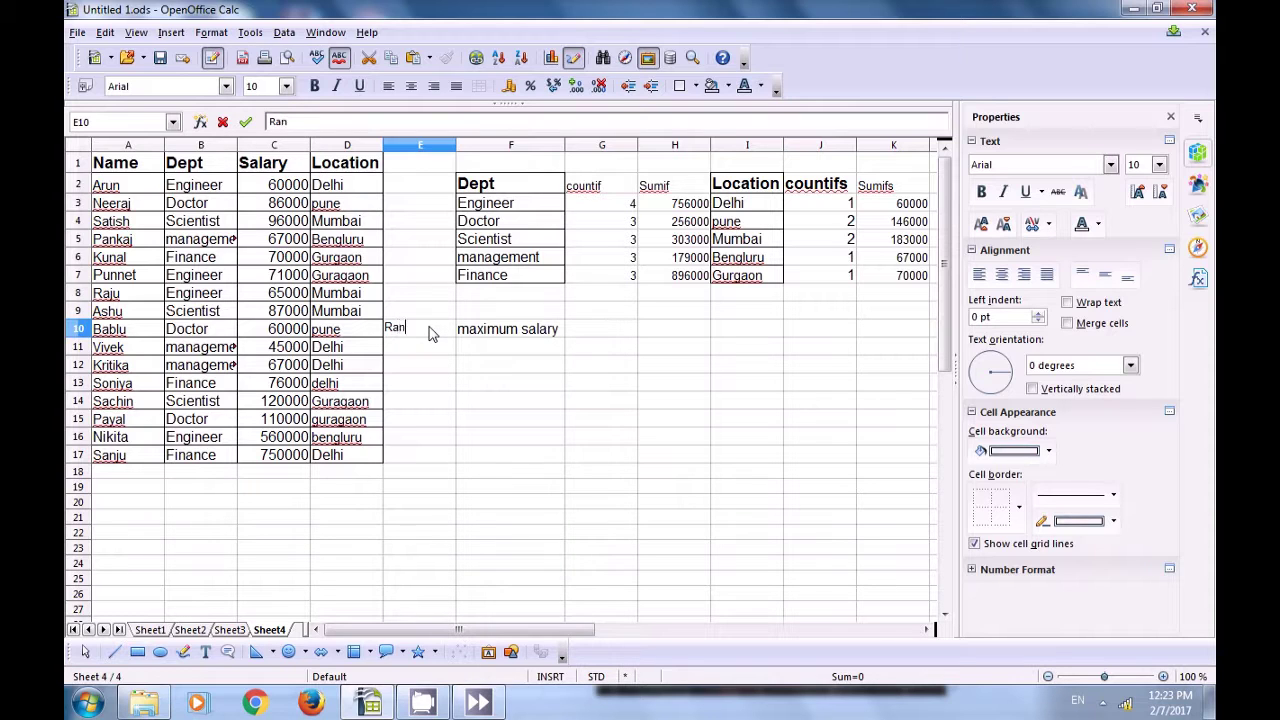
pyautogui.click(520, 388)
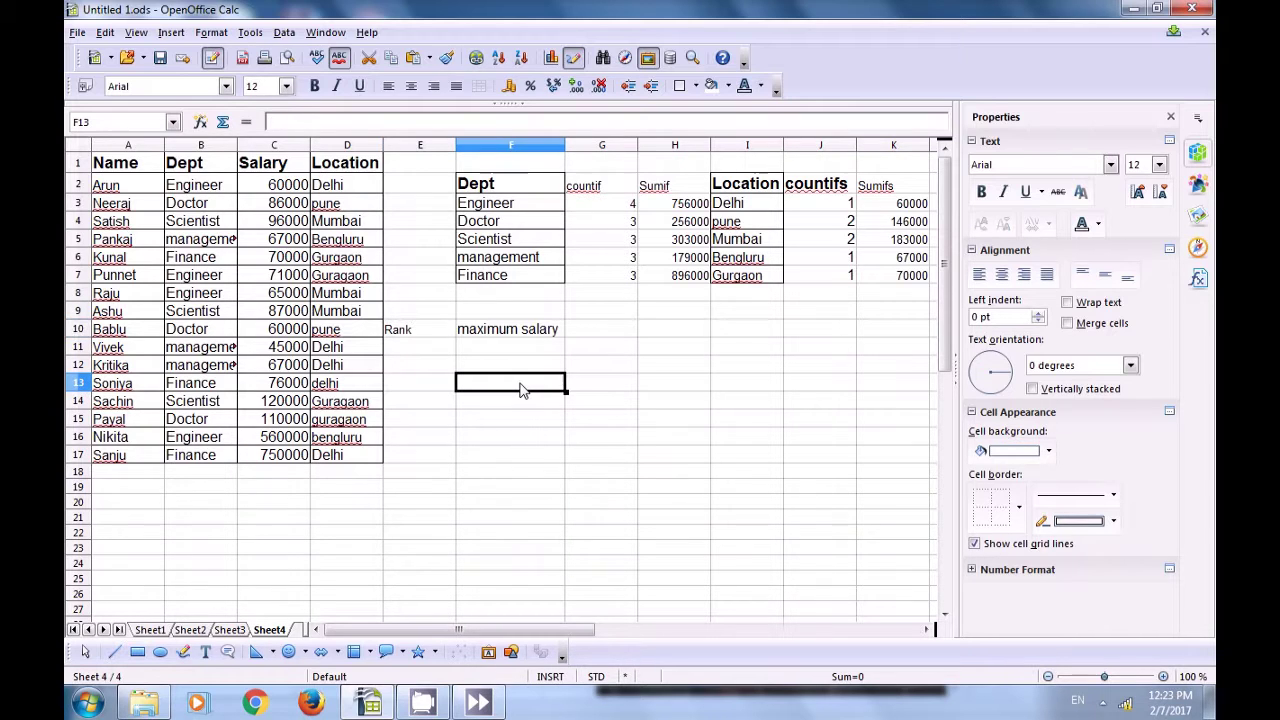
# List the ranks 1, 2, 3 and 4 in E11 to E14 under the Rank heading.
pyautogui.click(430, 350)
pyautogui.write('1')
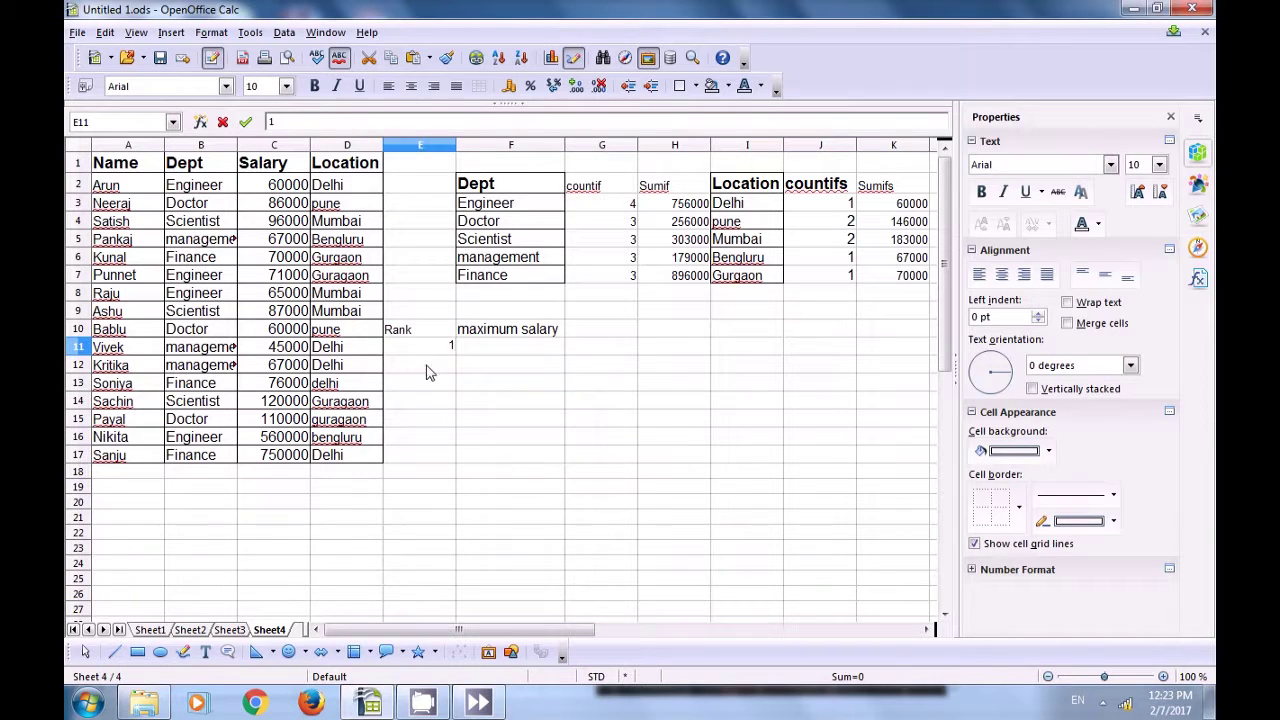
pyautogui.press('Return')
pyautogui.write('2')
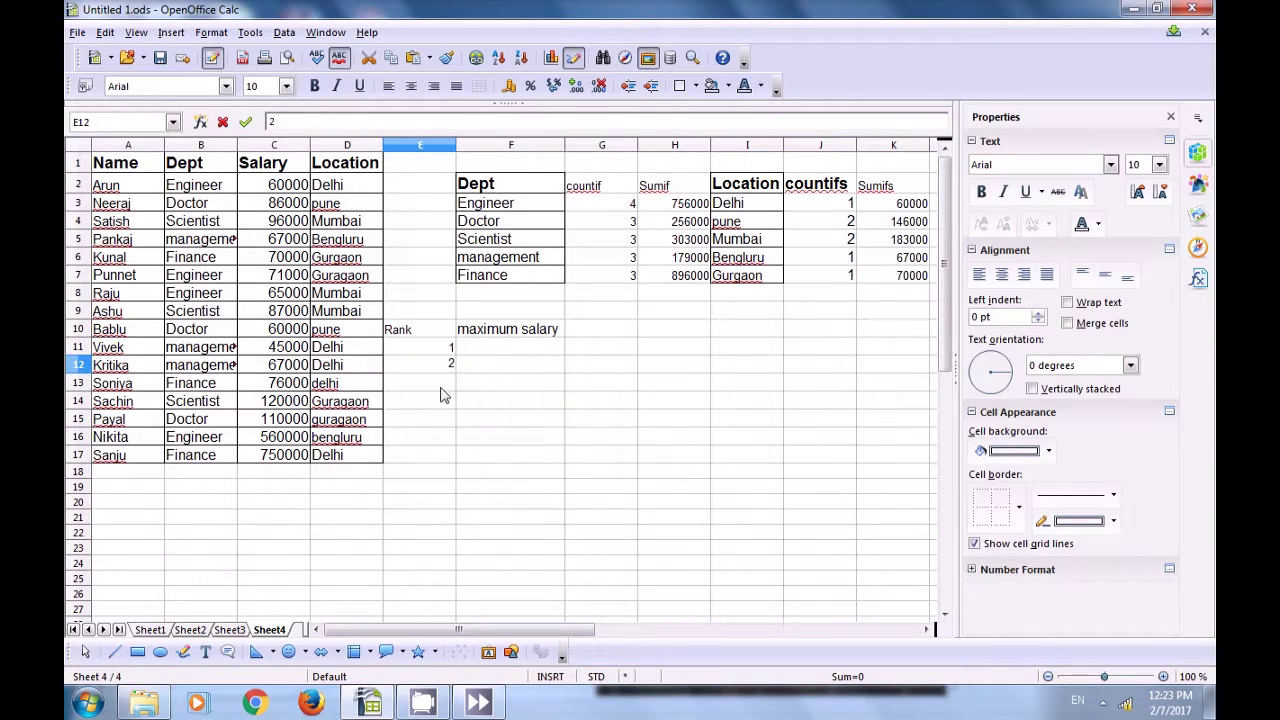
pyautogui.press('Return')
pyautogui.write('3')
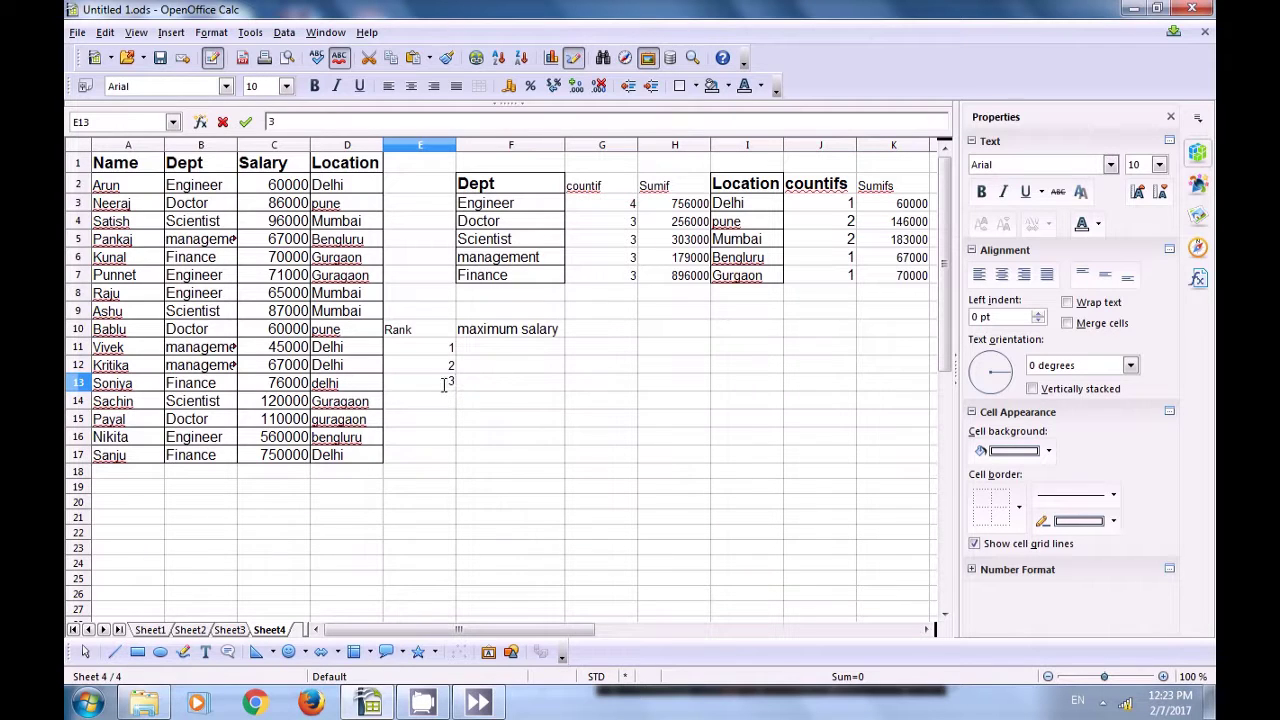
pyautogui.press('Return')
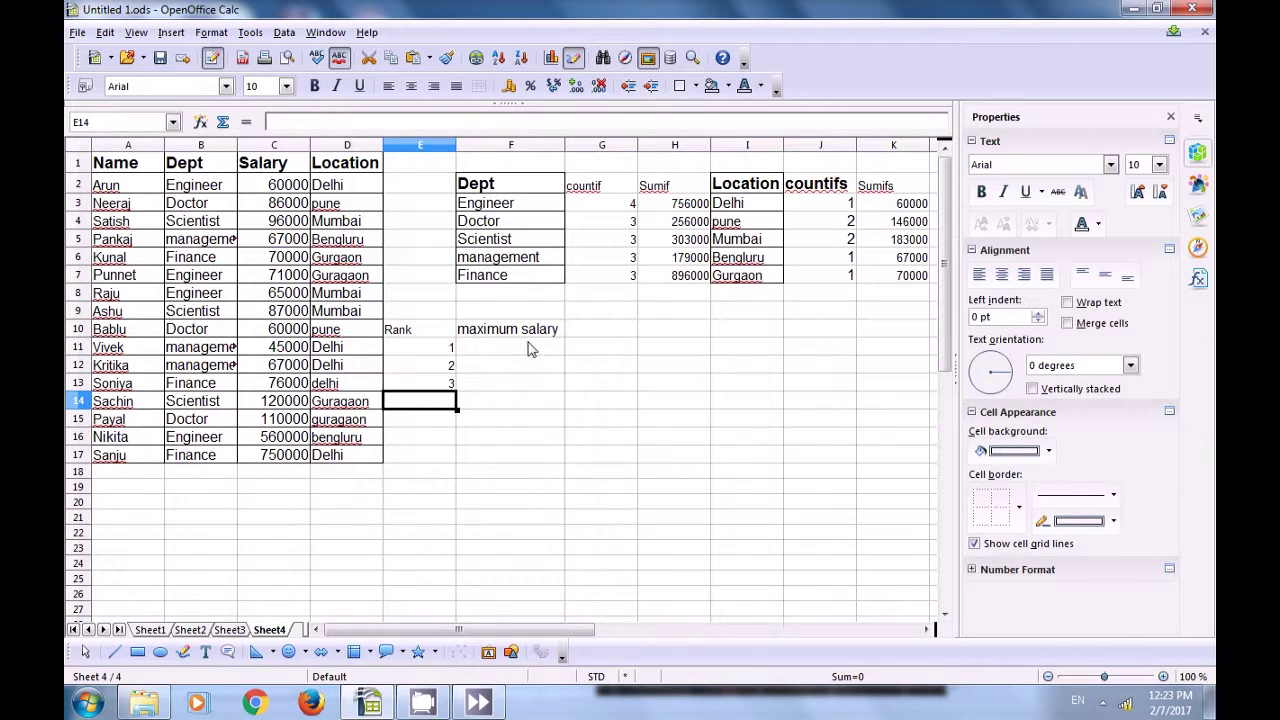
pyautogui.write('4')
pyautogui.press('Return')
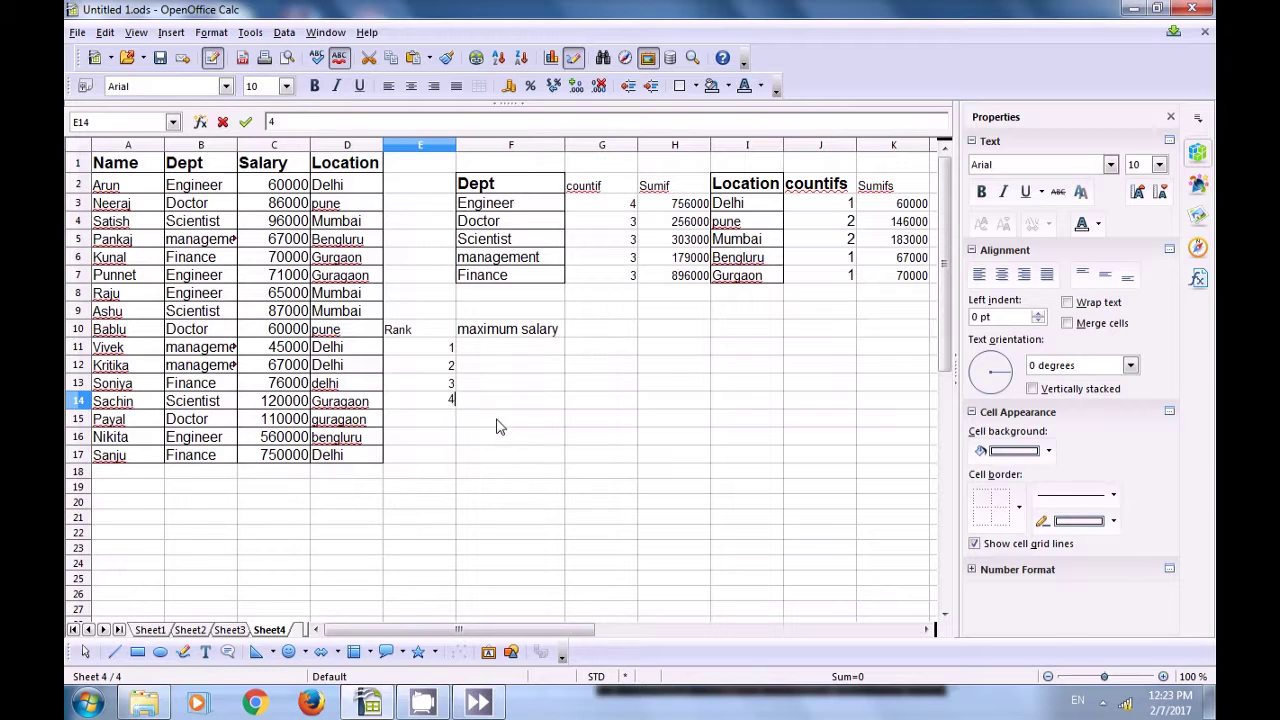
pyautogui.click(543, 440)
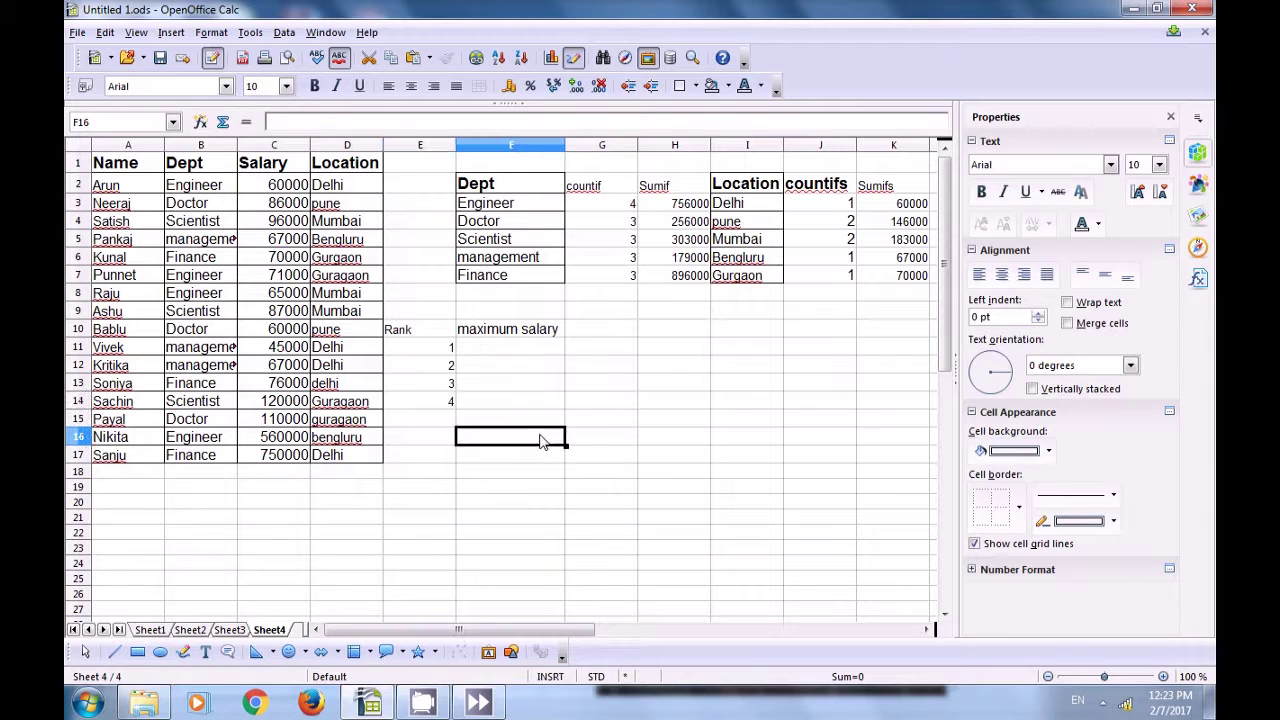
# Enter the formula =MAX(C2:C17) in F11 to return the highest salary for rank 1.
pyautogui.click(500, 350)
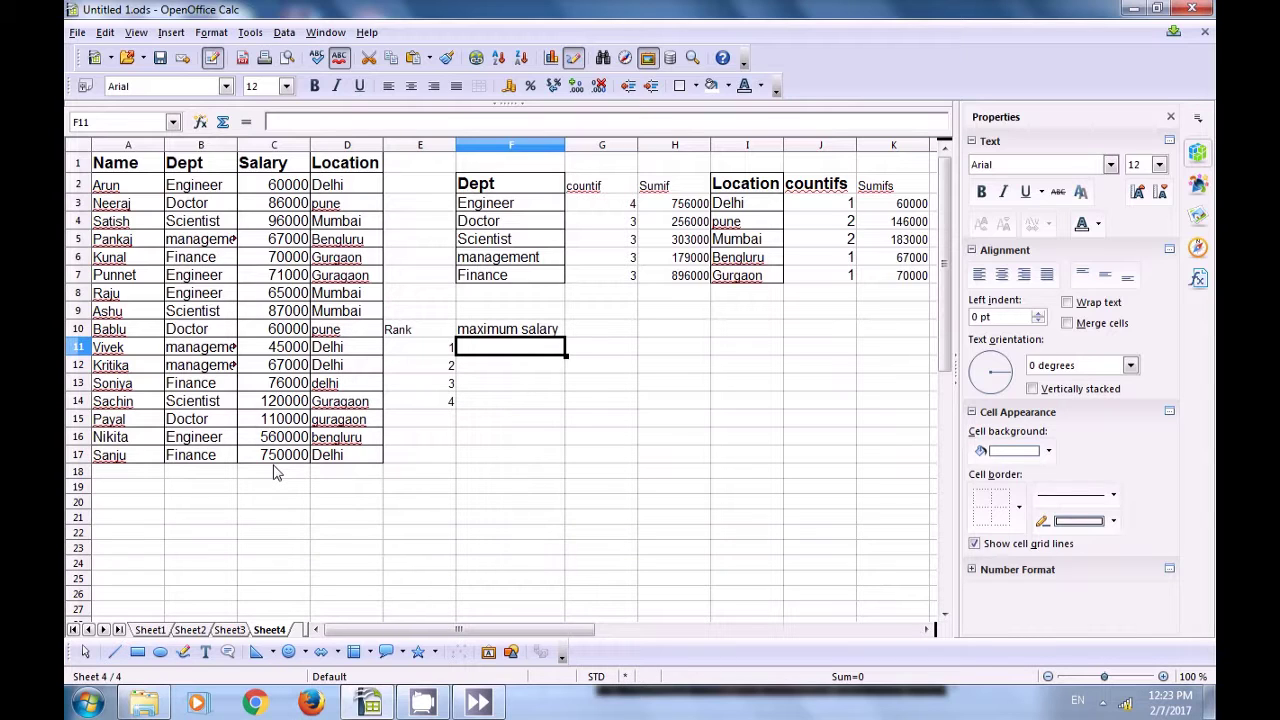
pyautogui.write('=max(')
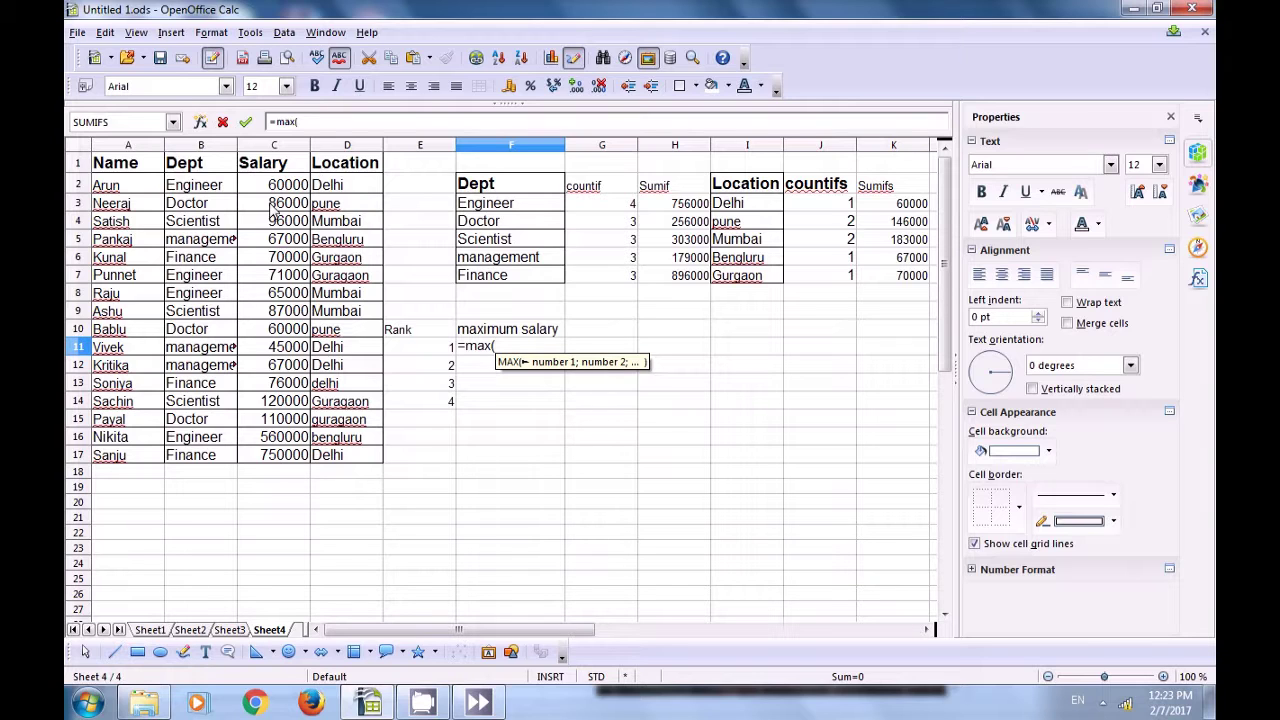
pyautogui.moveTo(278, 186); pyautogui.dragTo(280, 460)
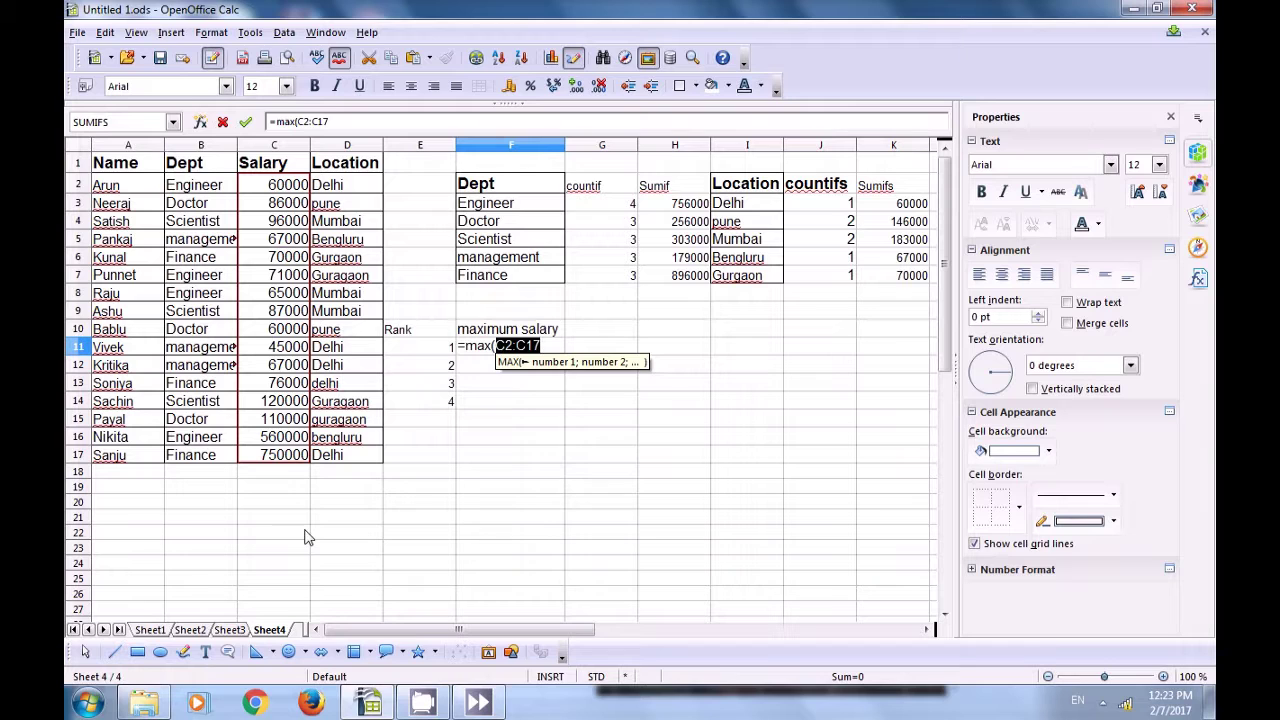
pyautogui.write(')')
pyautogui.press('Return')
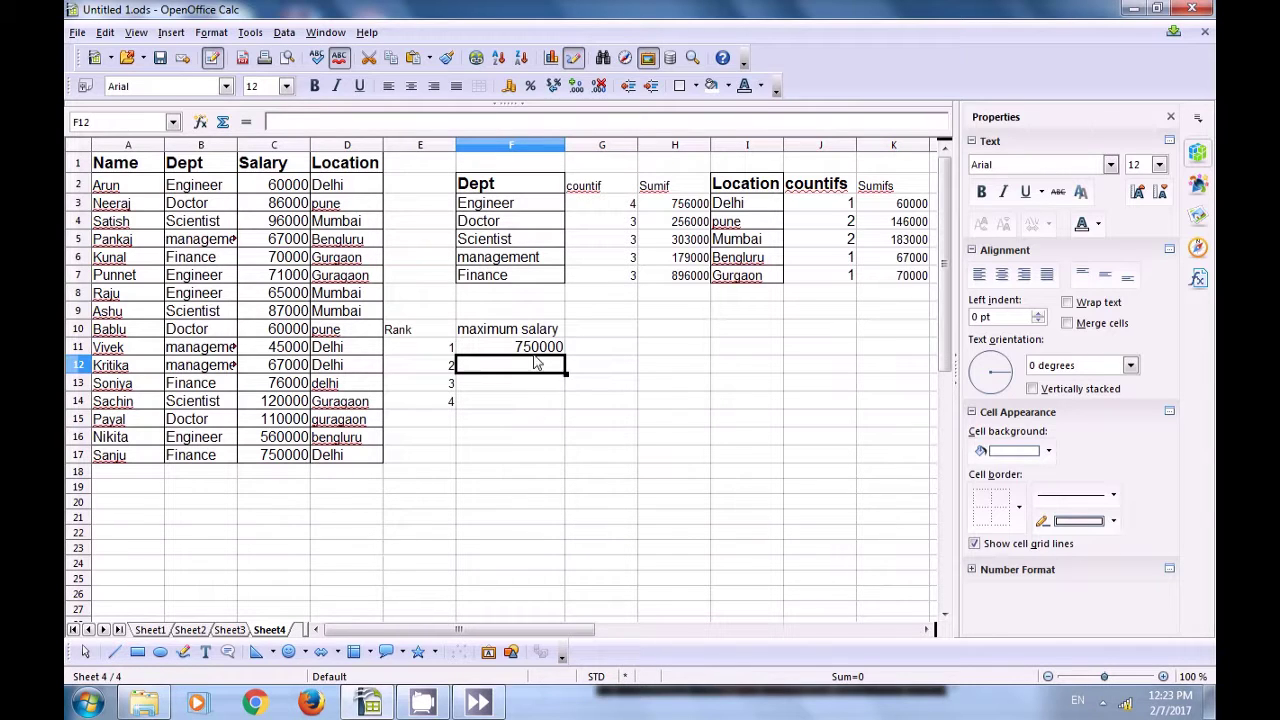
pyautogui.click(548, 346)
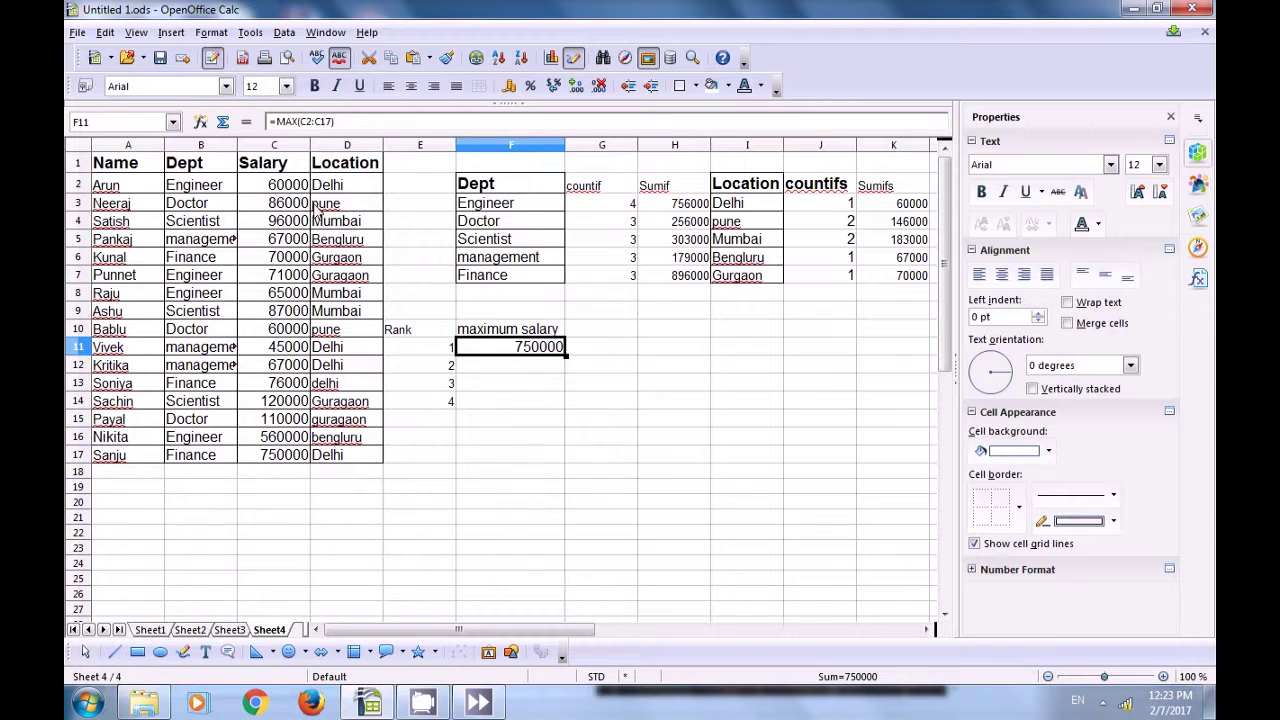
# Enter the formula =LARGE(C2:C17;2) in F12 to return the second-highest salary.
pyautogui.click(512, 369)
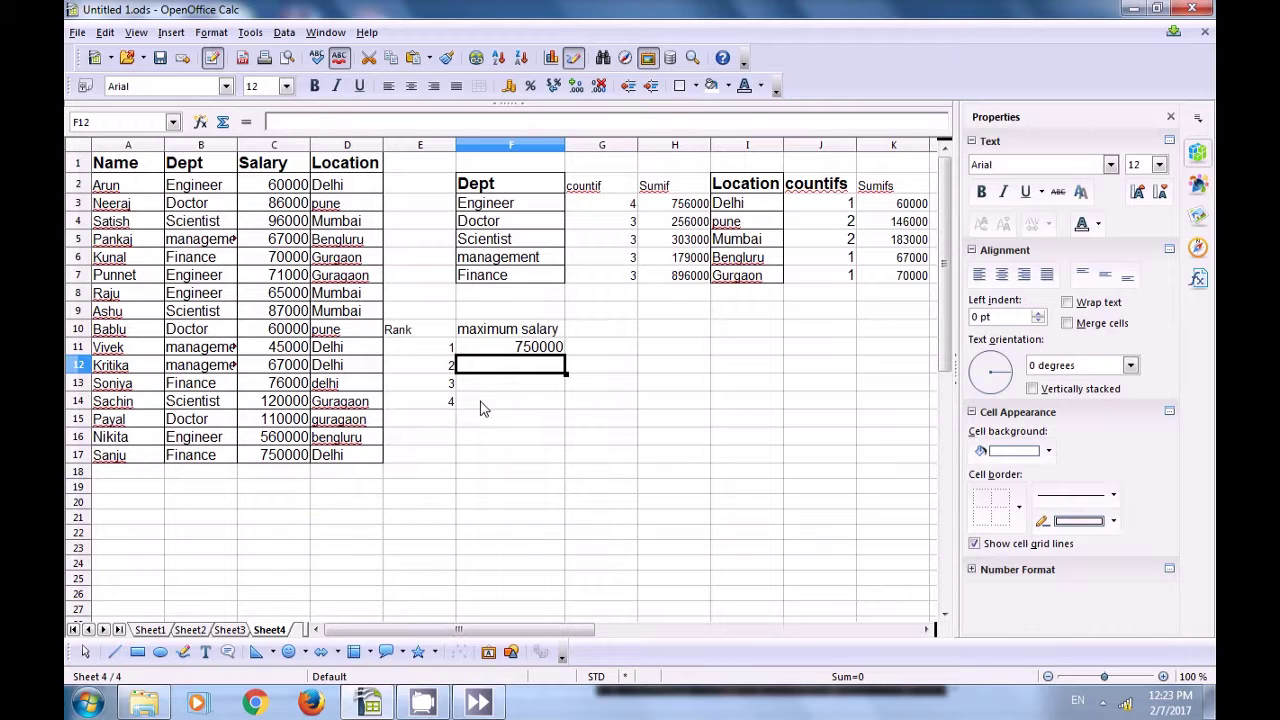
pyautogui.write('=')
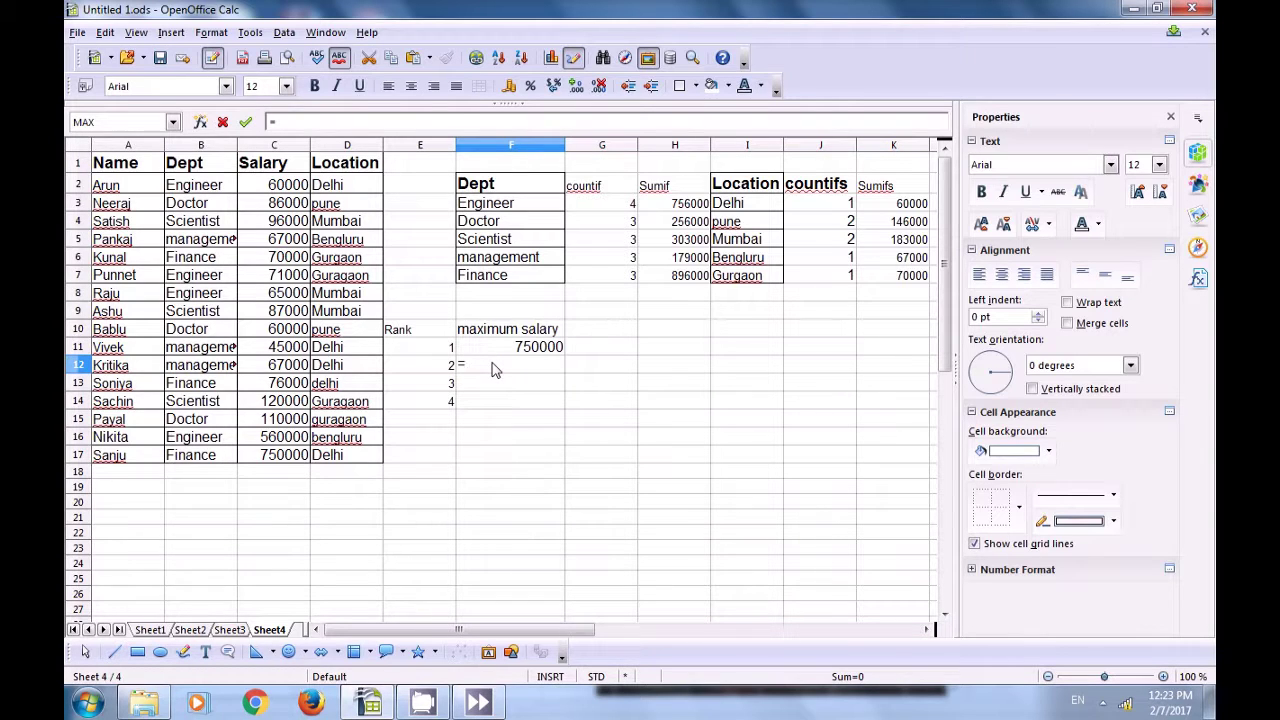
pyautogui.write('large(')
pyautogui.moveTo(285, 188); pyautogui.dragTo(287, 460)
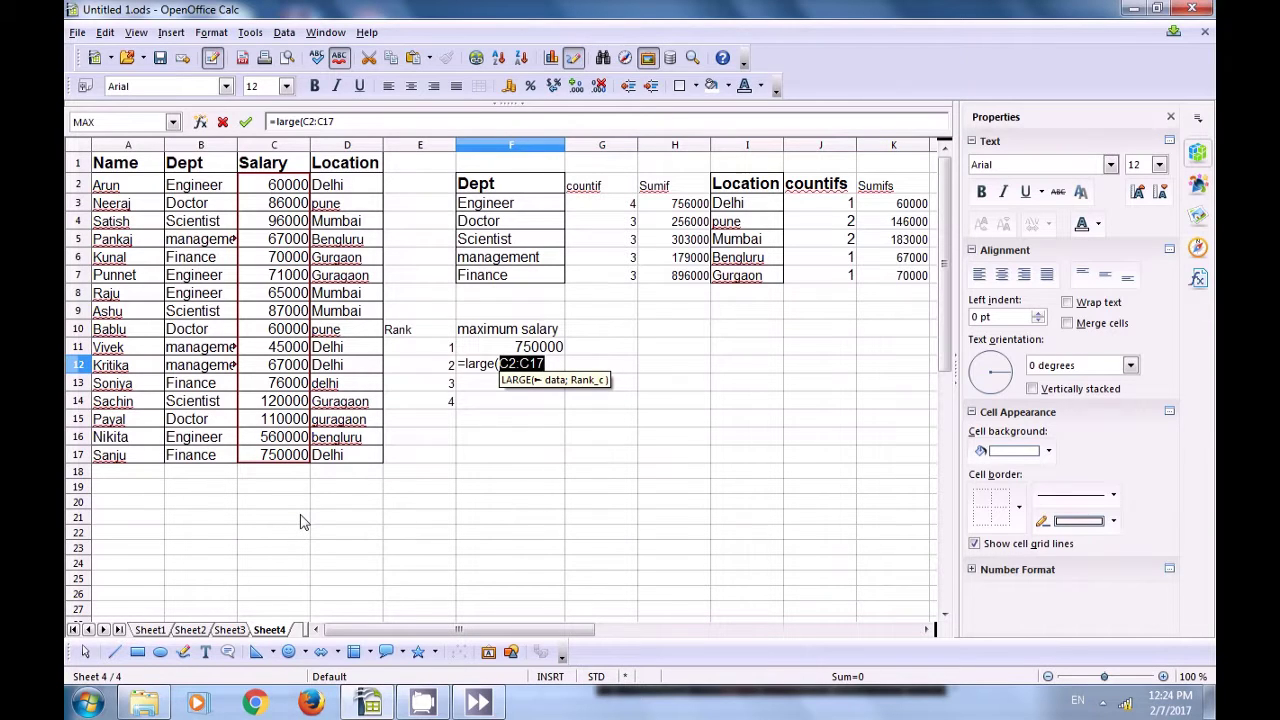
pyautogui.write(';')
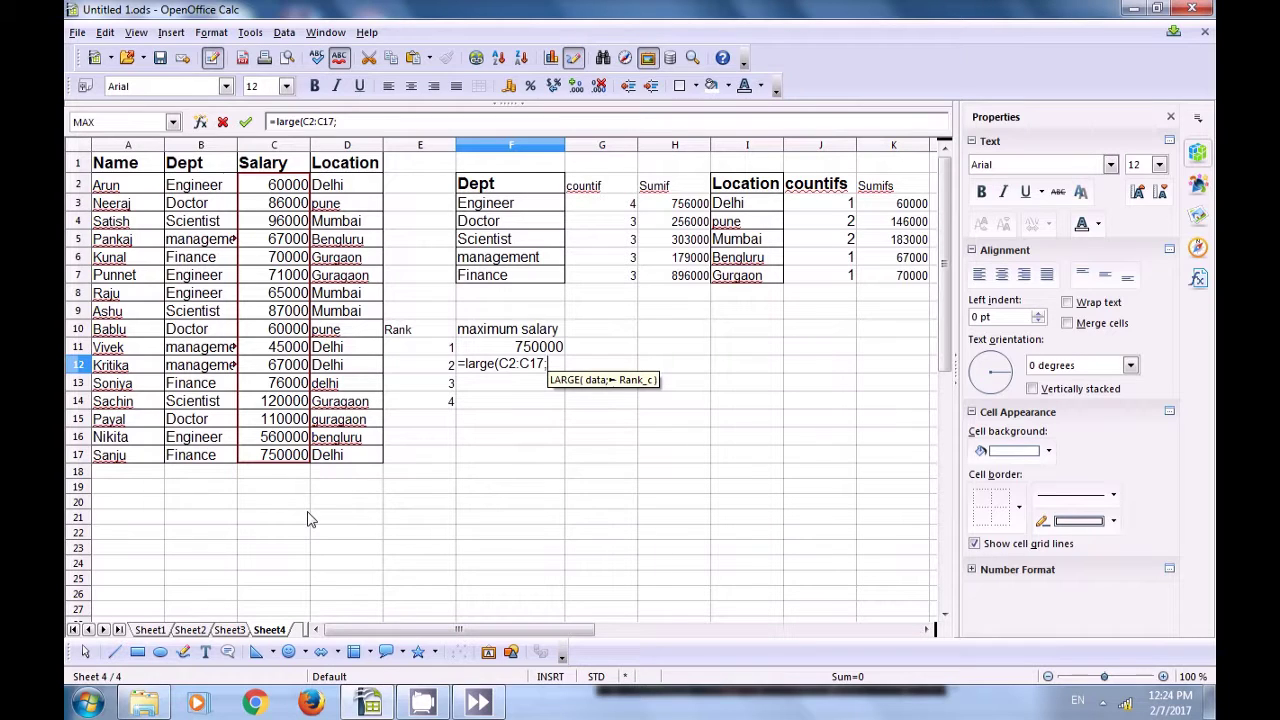
pyautogui.write('2')
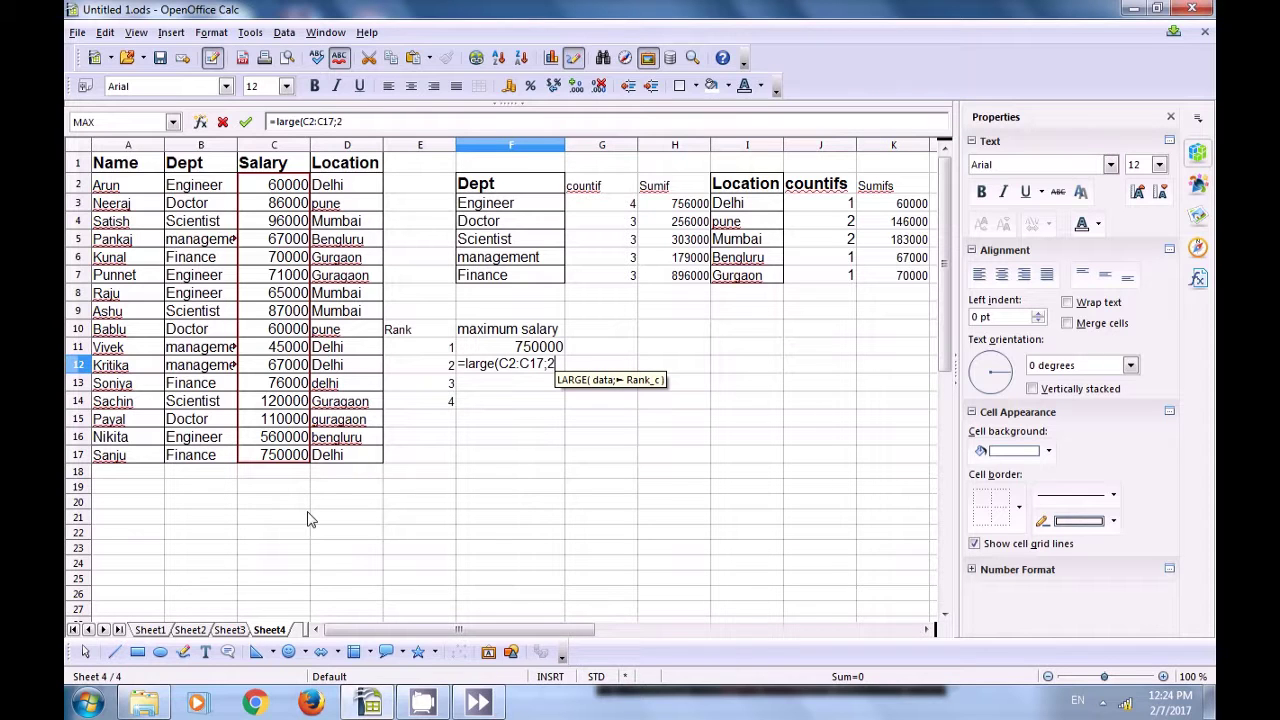
pyautogui.write(')')
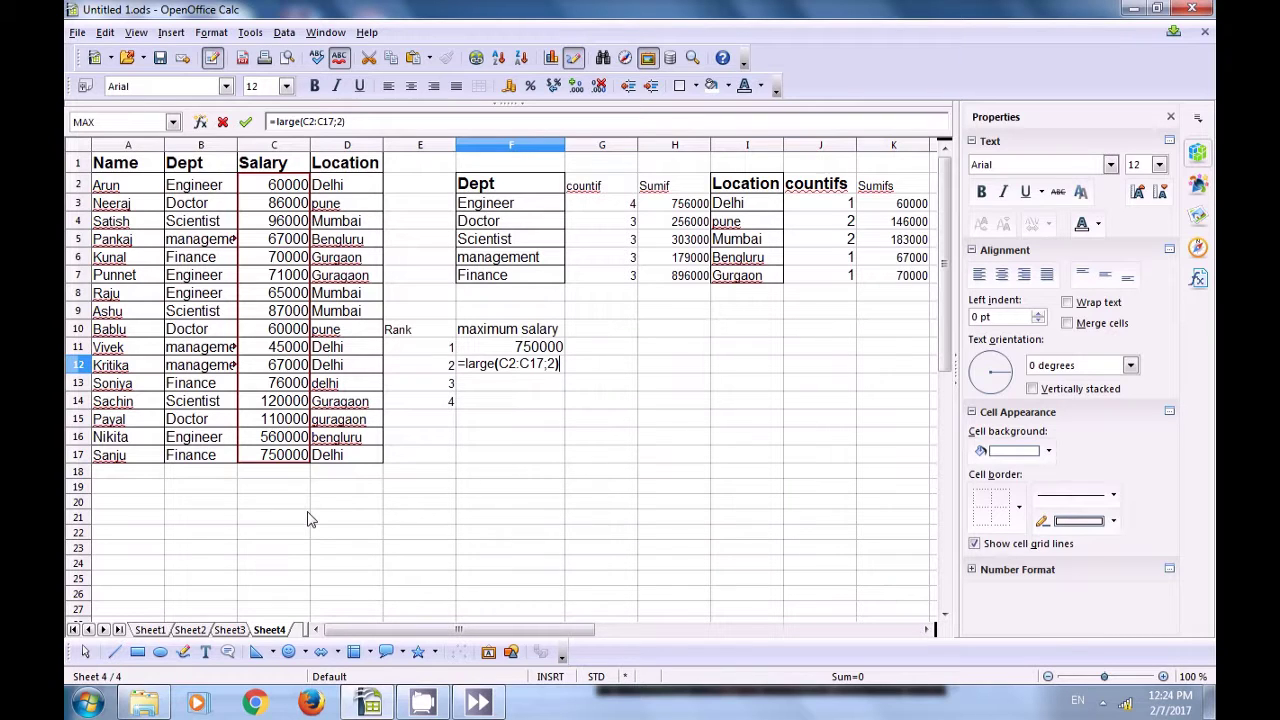
pyautogui.press('Return')
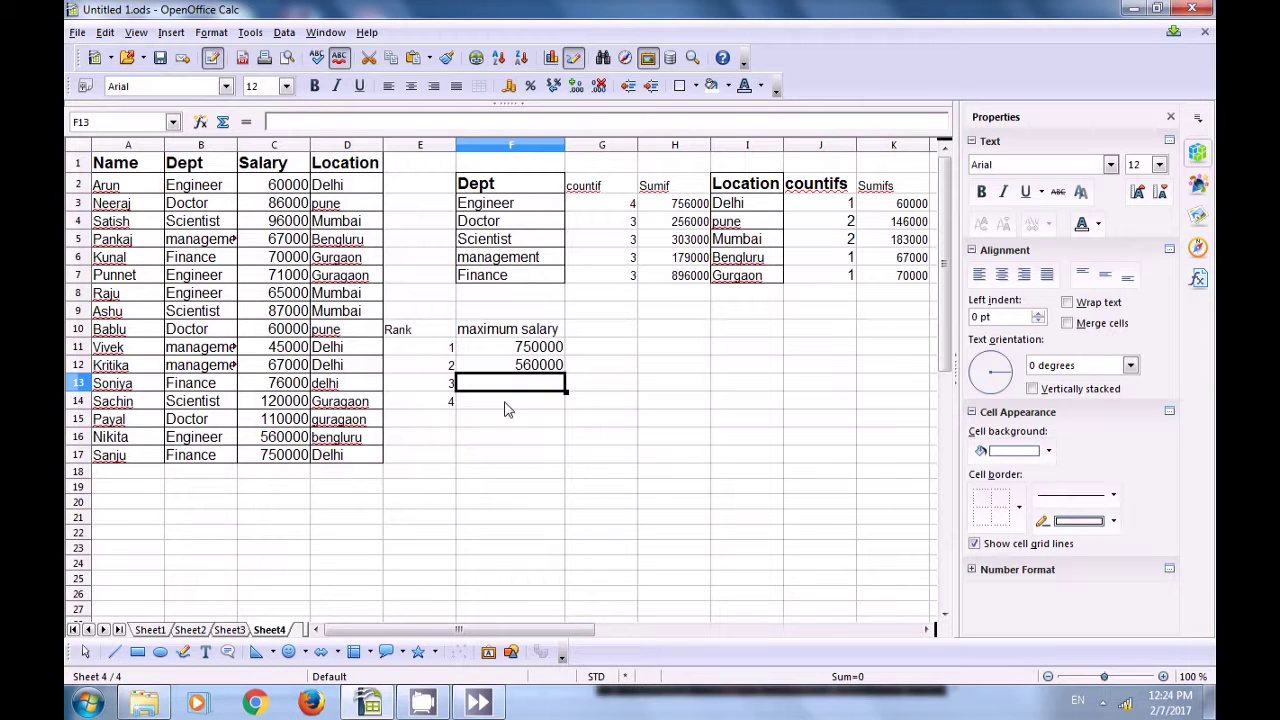
pyautogui.click(517, 370)
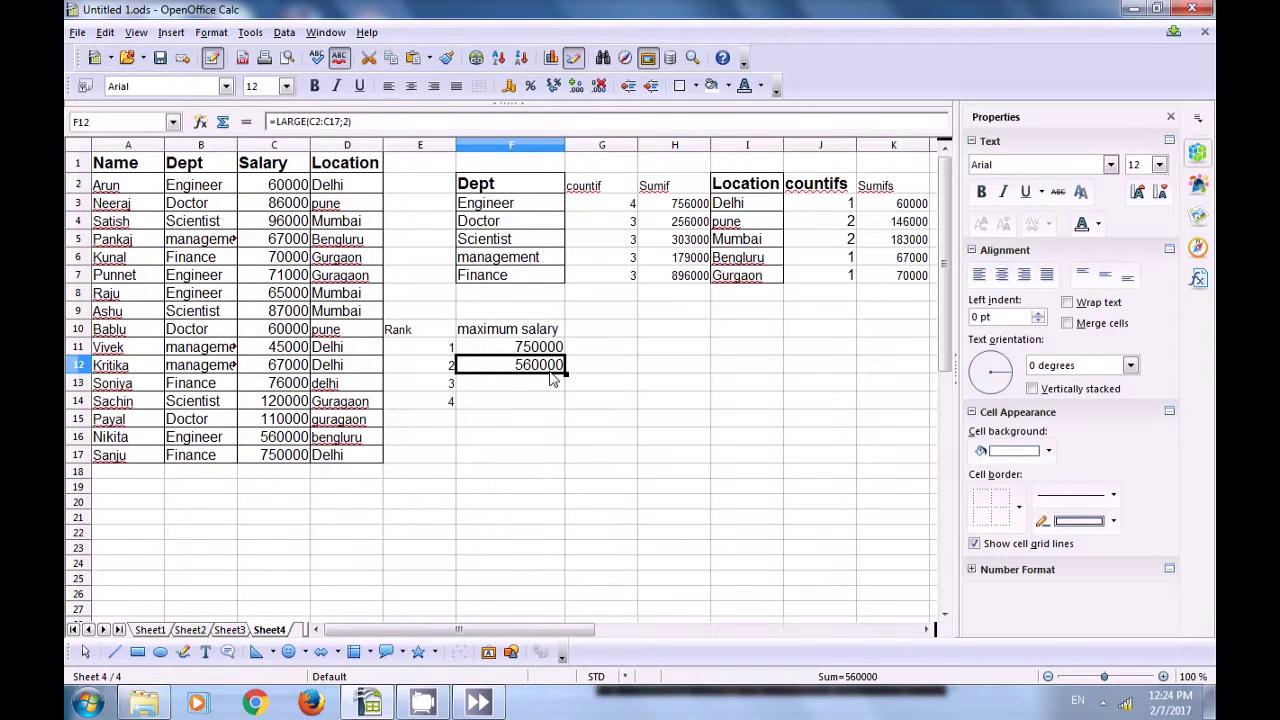
# Try to fill the LARGE formula with the fixed rank 2 from F12 down to F14.
pyautogui.click(487, 388)
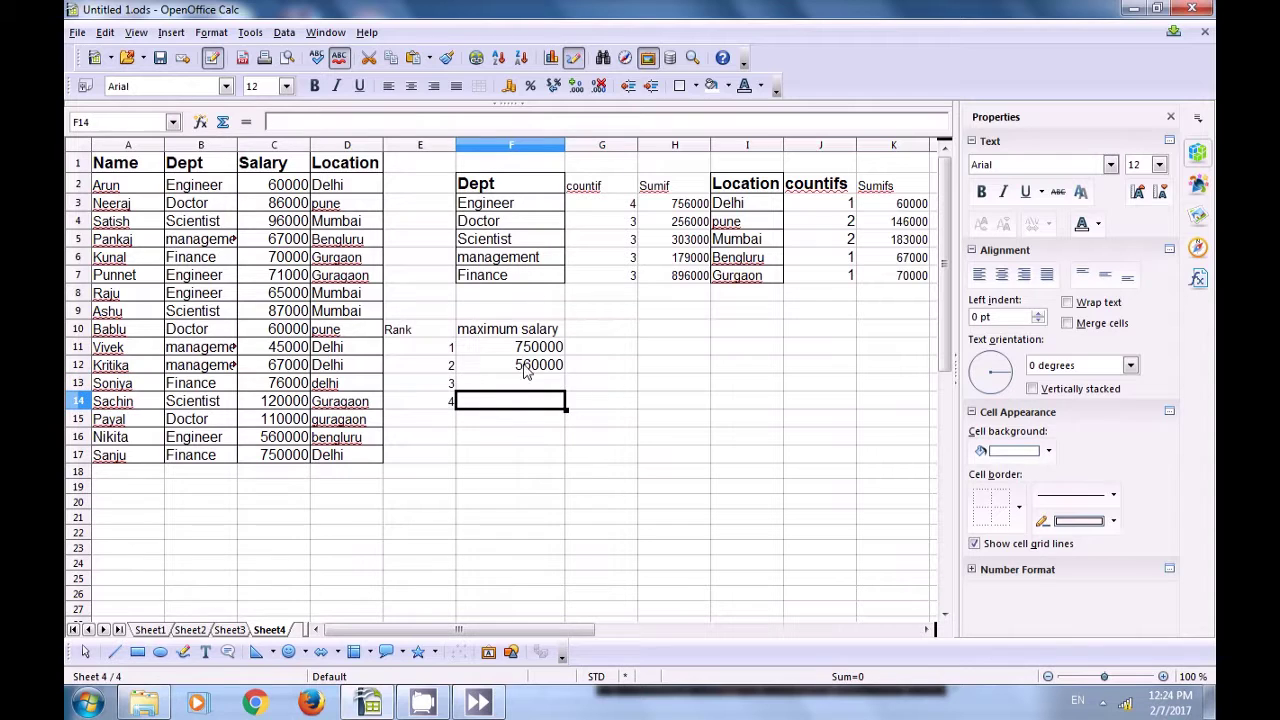
pyautogui.click(527, 371)
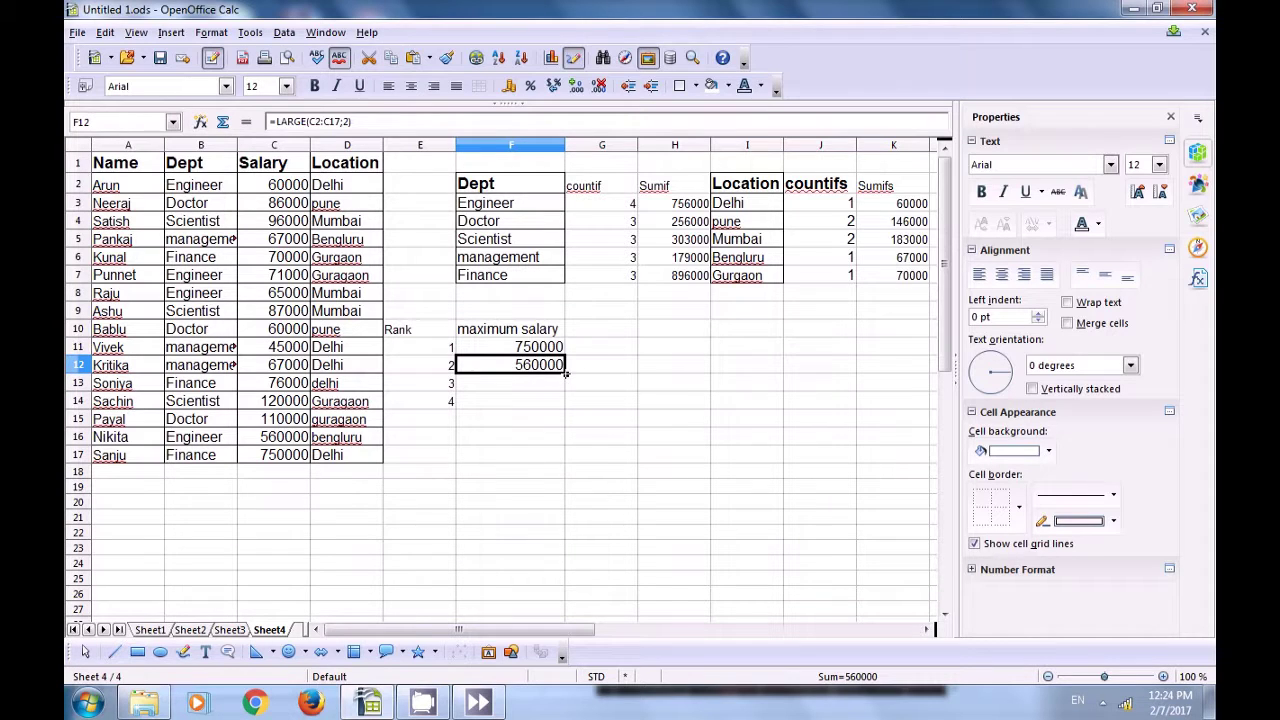
pyautogui.moveTo(565, 372); pyautogui.dragTo(564, 405)
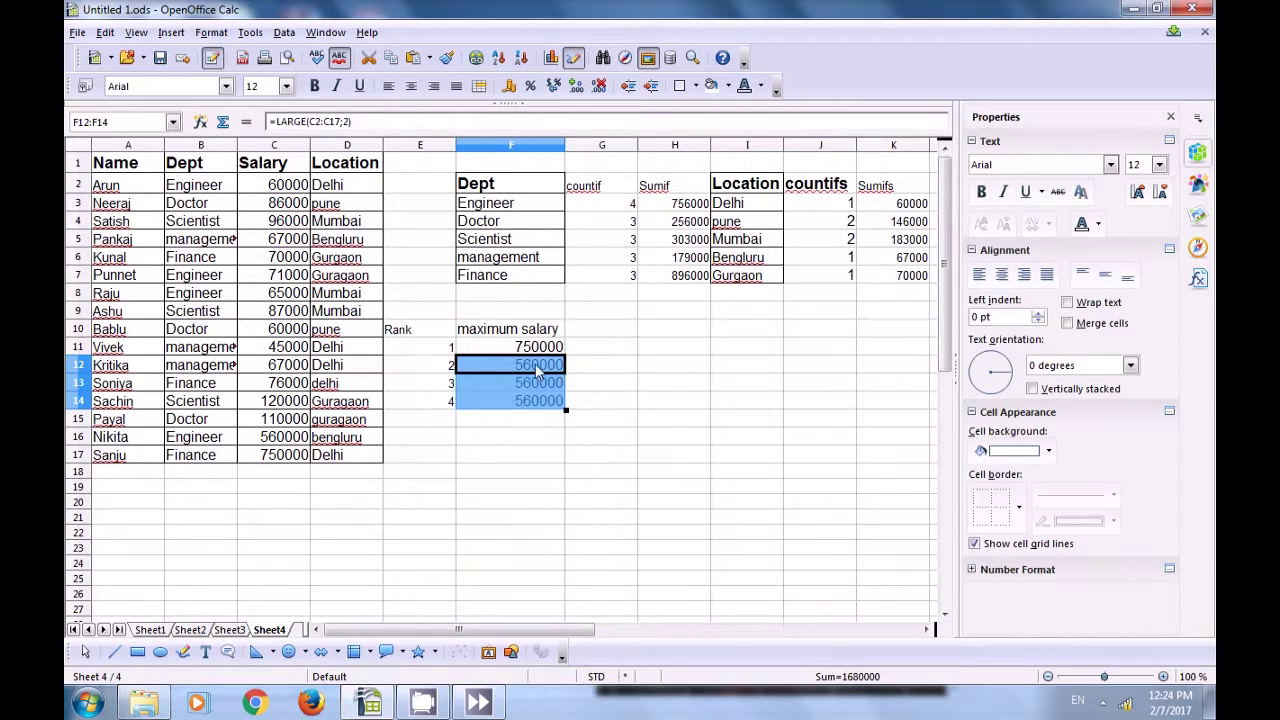
# Clear the copied results from F13 and F14.
pyautogui.click(537, 370)
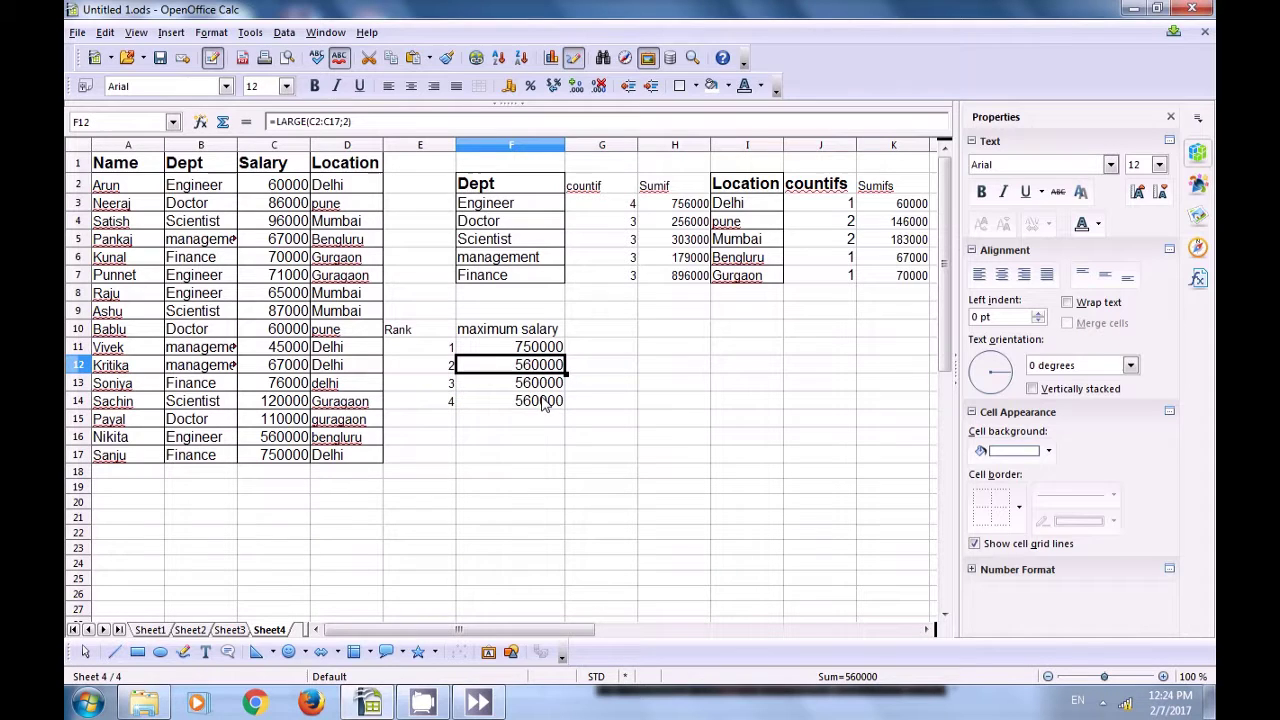
pyautogui.keyDown('shift'); pyautogui.click(541, 403); pyautogui.keyUp('shift')
pyautogui.press('Delete')
pyautogui.click(505, 458)
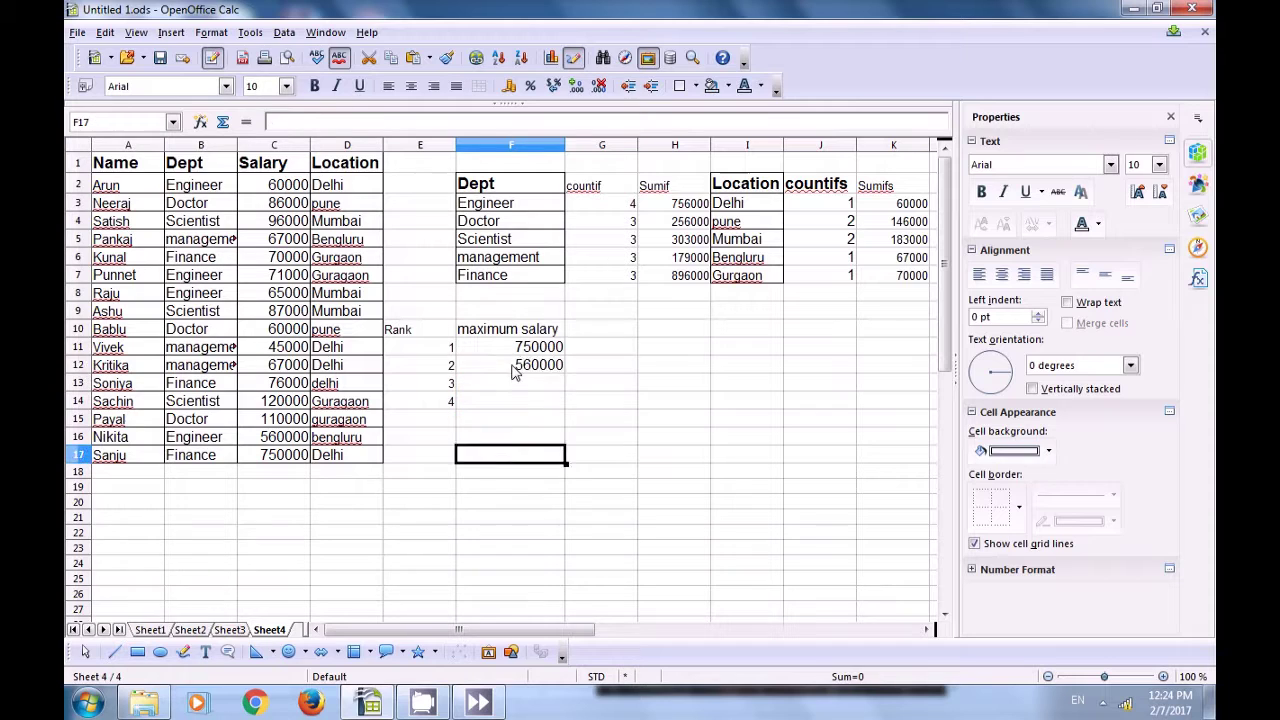
# Replace the formula in F12 with =LARGE($C$2:$C$17;E12), using an absolute salary range and the rank cell beside it.
pyautogui.click(513, 370)
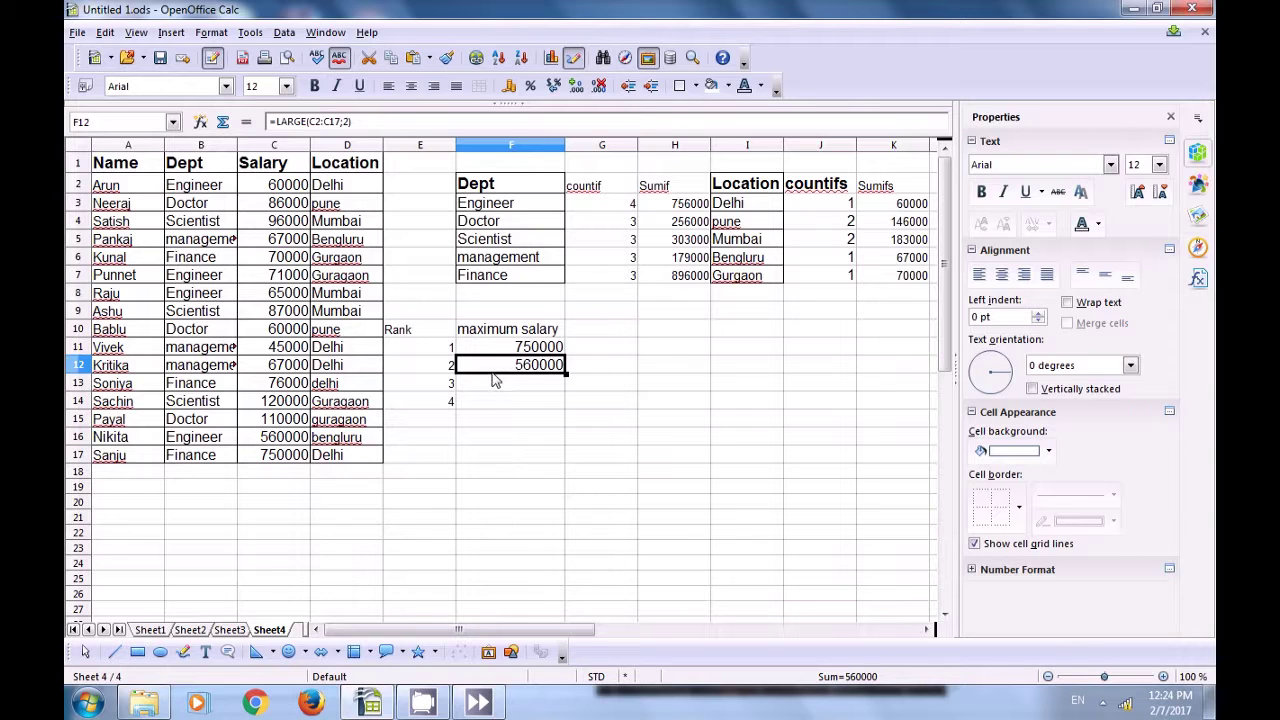
pyautogui.press('Delete')
pyautogui.write('=ma')
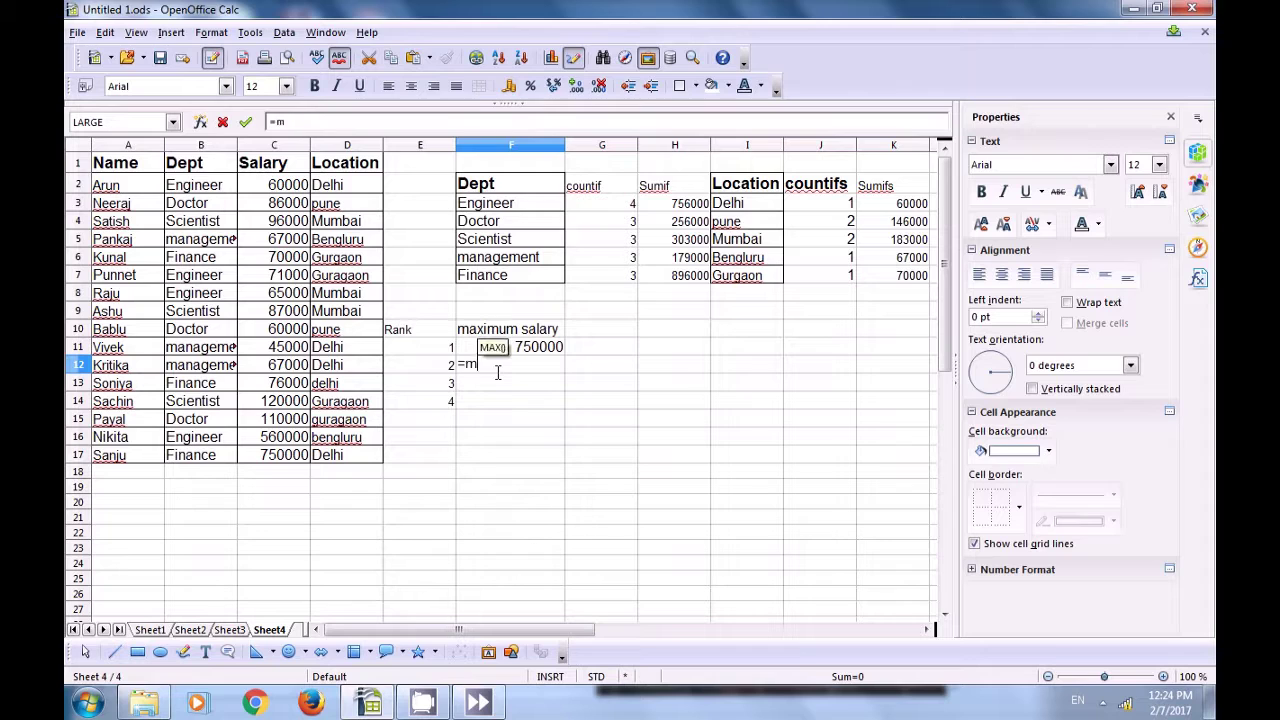
pyautogui.press('BackSpace')
pyautogui.press('BackSpace')
pyautogui.write('large')
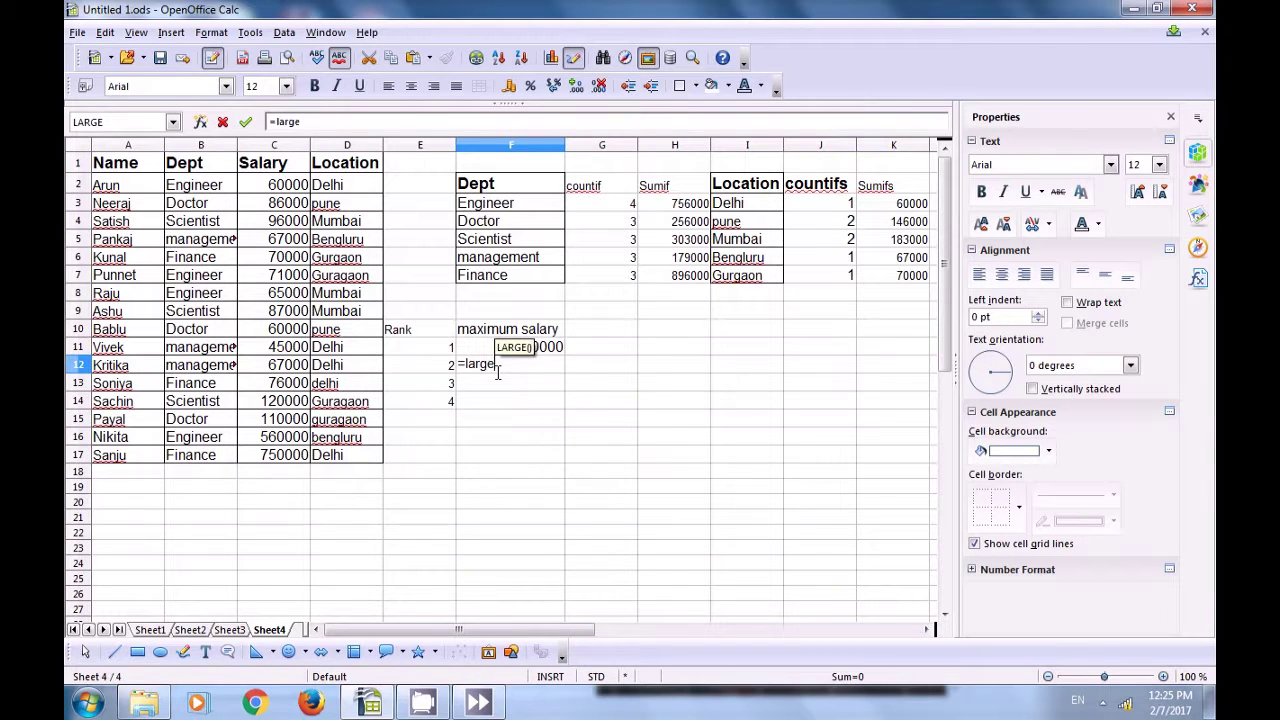
pyautogui.write('(')
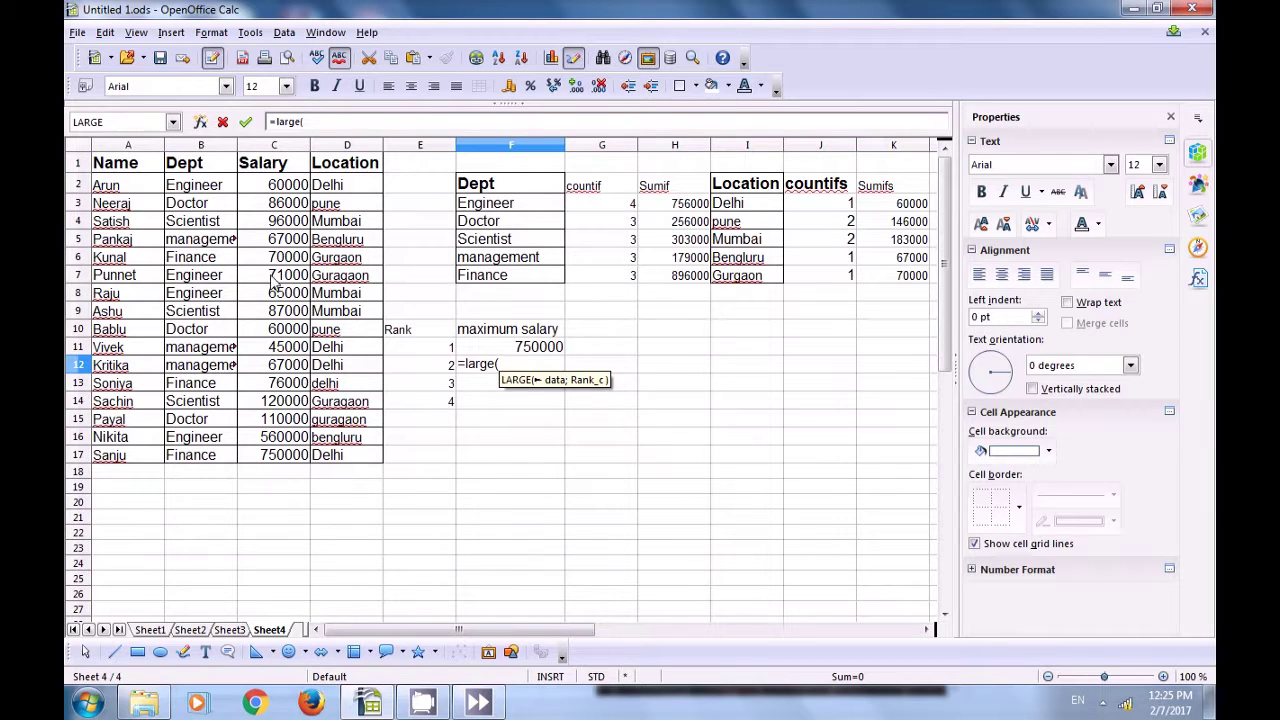
pyautogui.click(283, 195)
pyautogui.moveTo(283, 193); pyautogui.dragTo(310, 463)
pyautogui.press('F4')
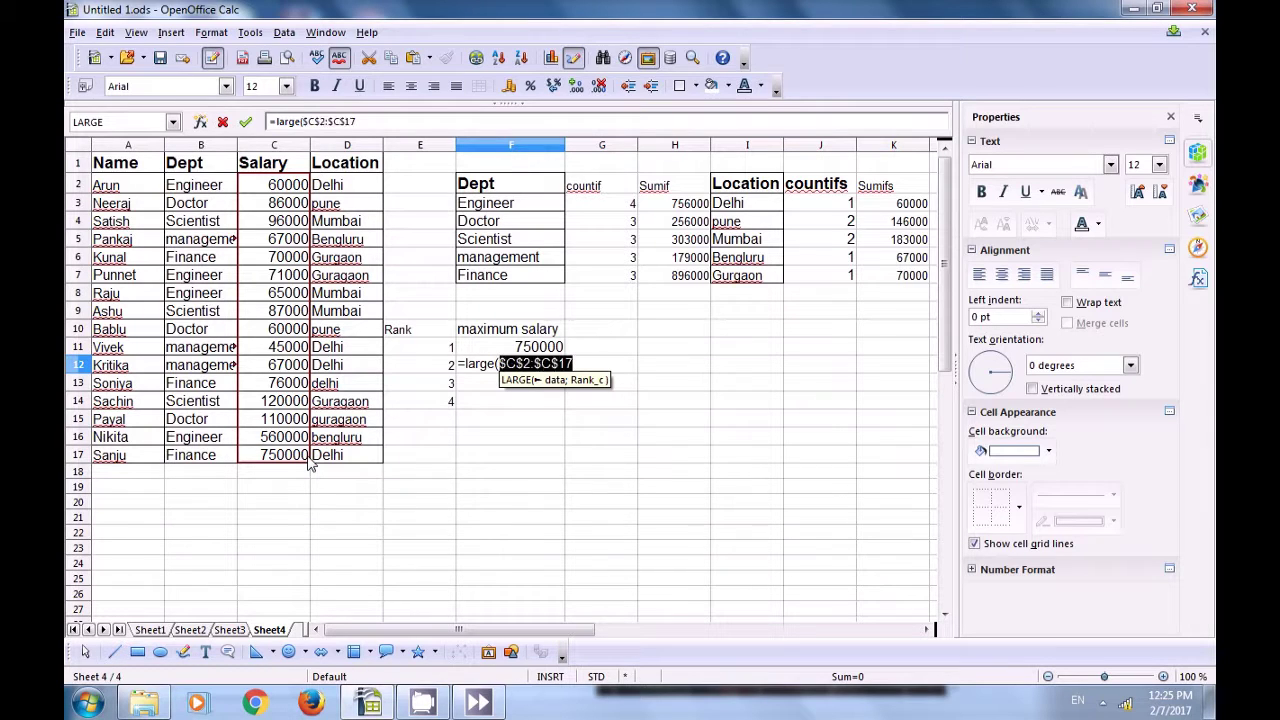
pyautogui.write(';')
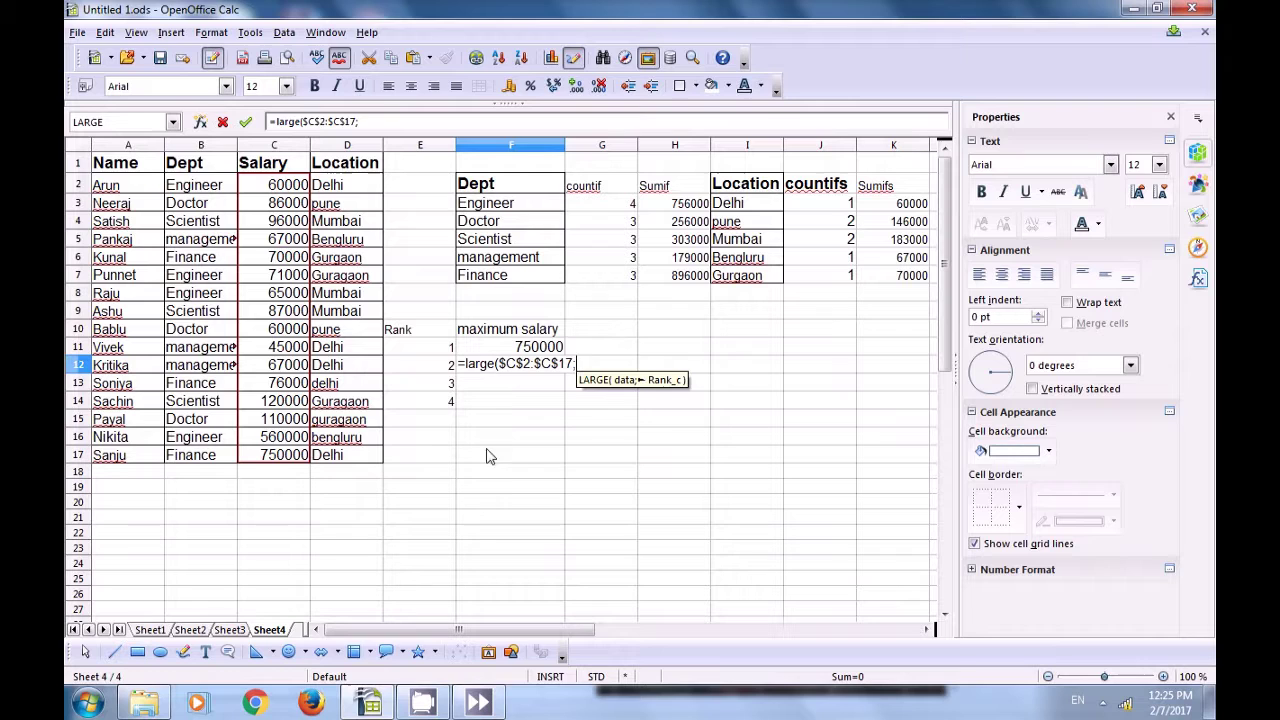
pyautogui.click(440, 368)
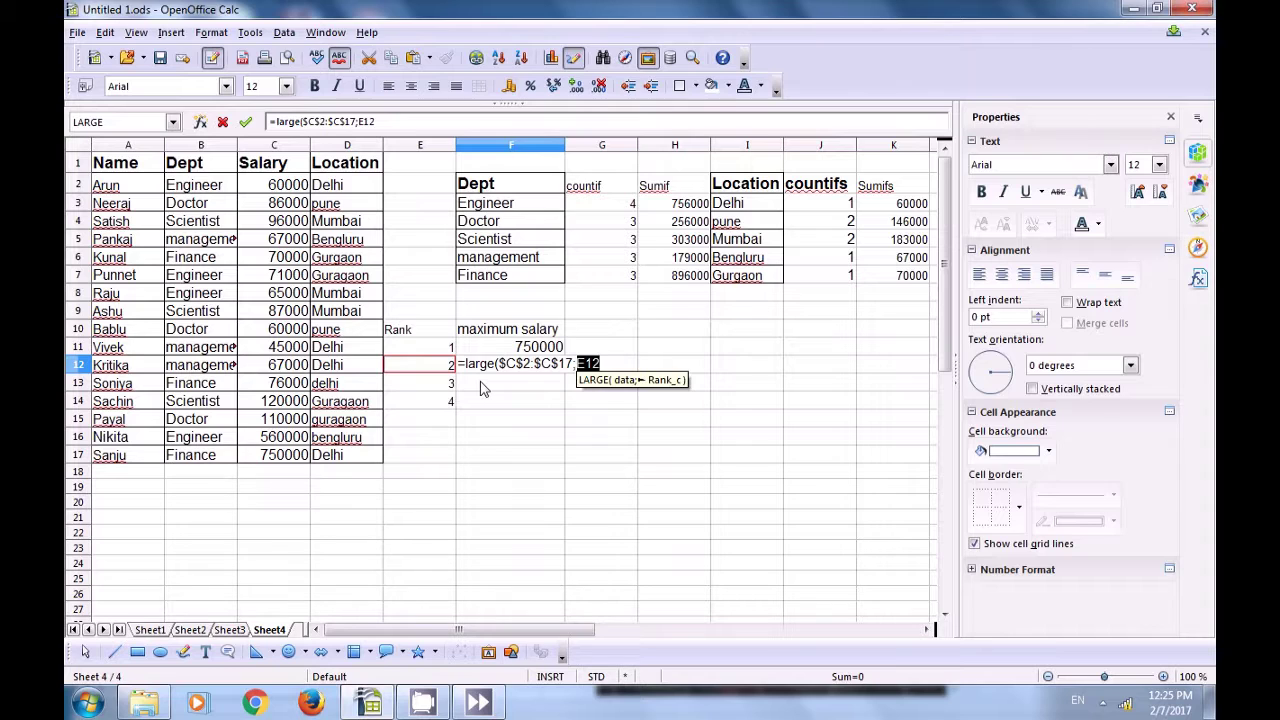
pyautogui.write(')')
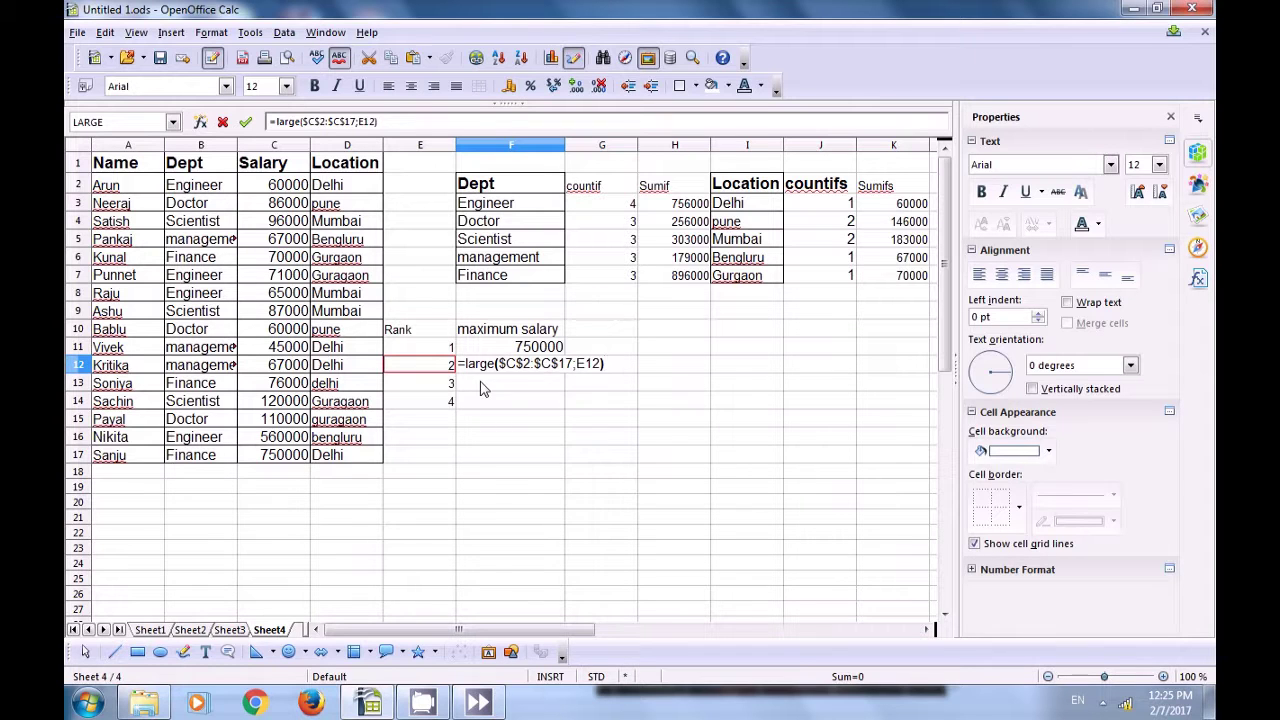
pyautogui.press('Return')
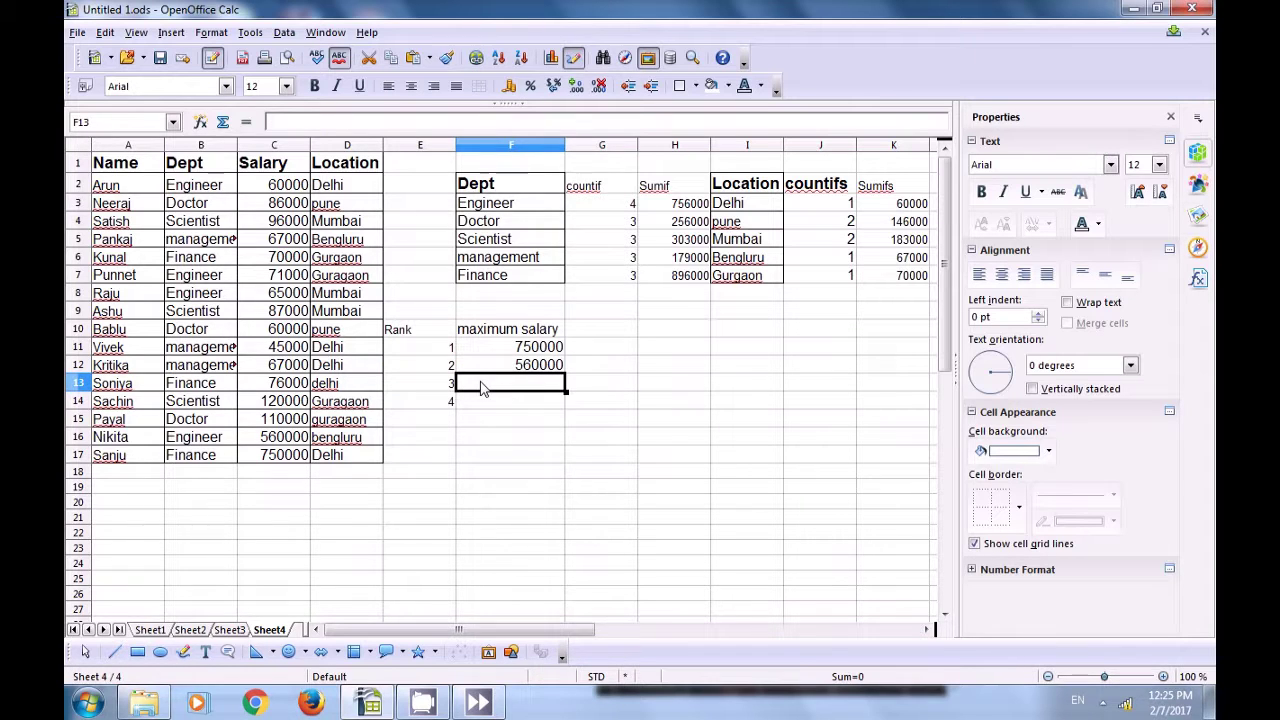
# Fill the LARGE formula from F12 down to F14 and check the copied formulas for ranks 3 and 4.
pyautogui.click(506, 367)
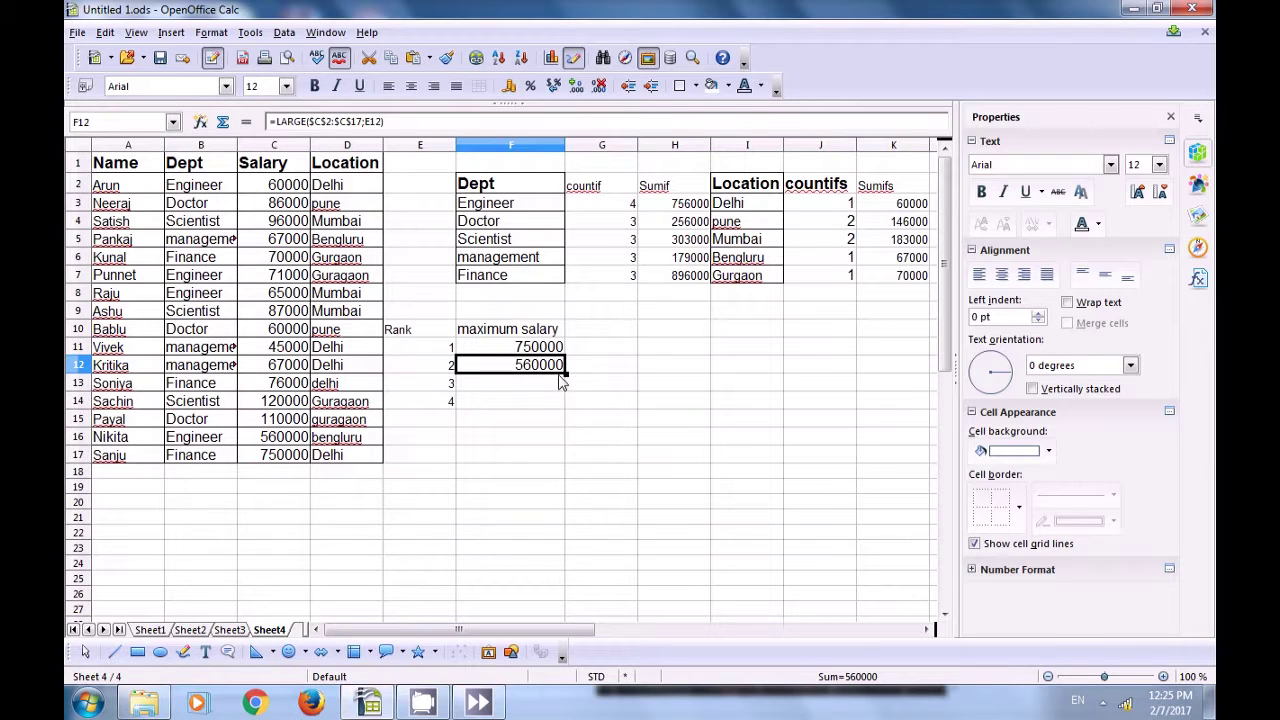
pyautogui.doubleClick(560, 368)
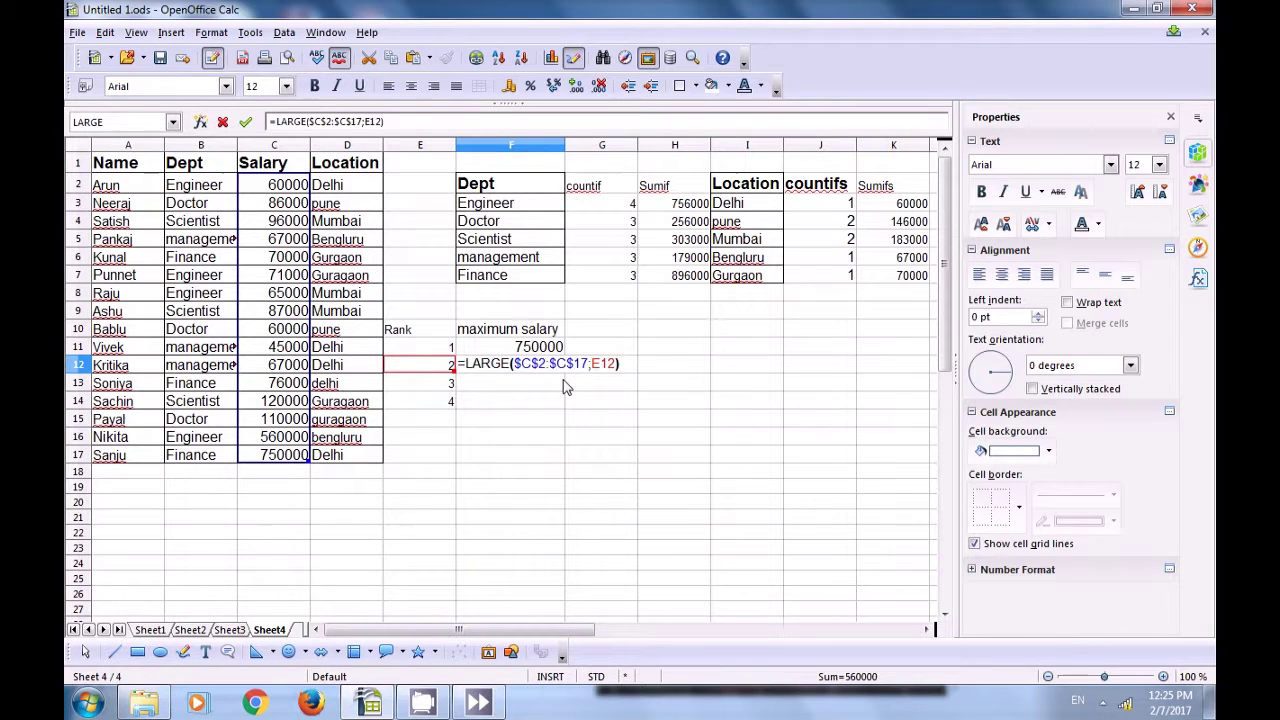
pyautogui.click(563, 386)
pyautogui.click(555, 372)
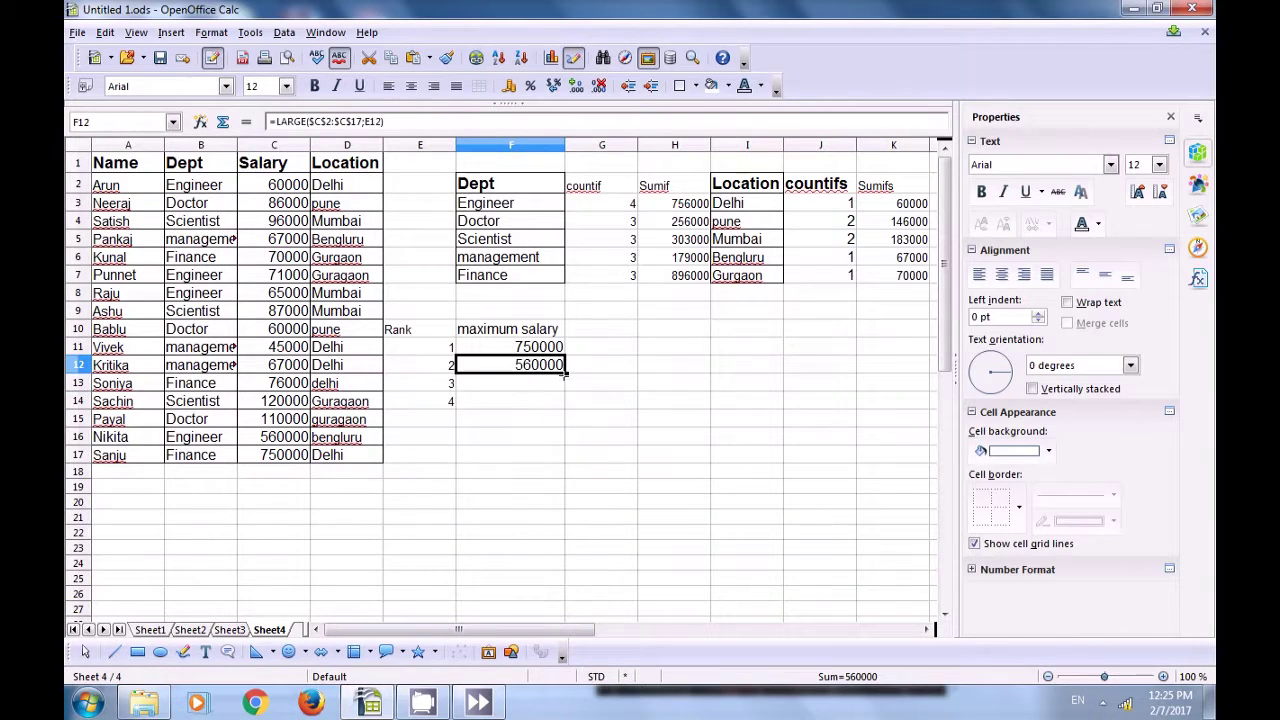
pyautogui.moveTo(565, 371); pyautogui.dragTo(564, 403)
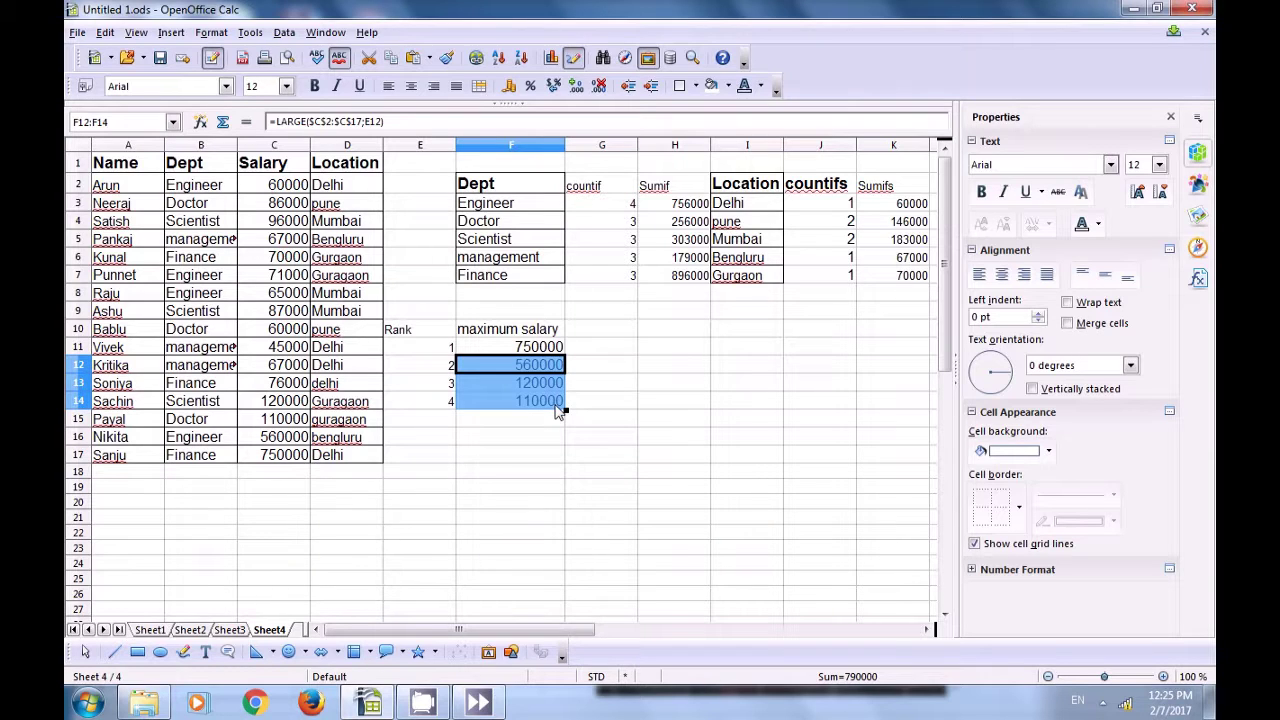
pyautogui.click(541, 437)
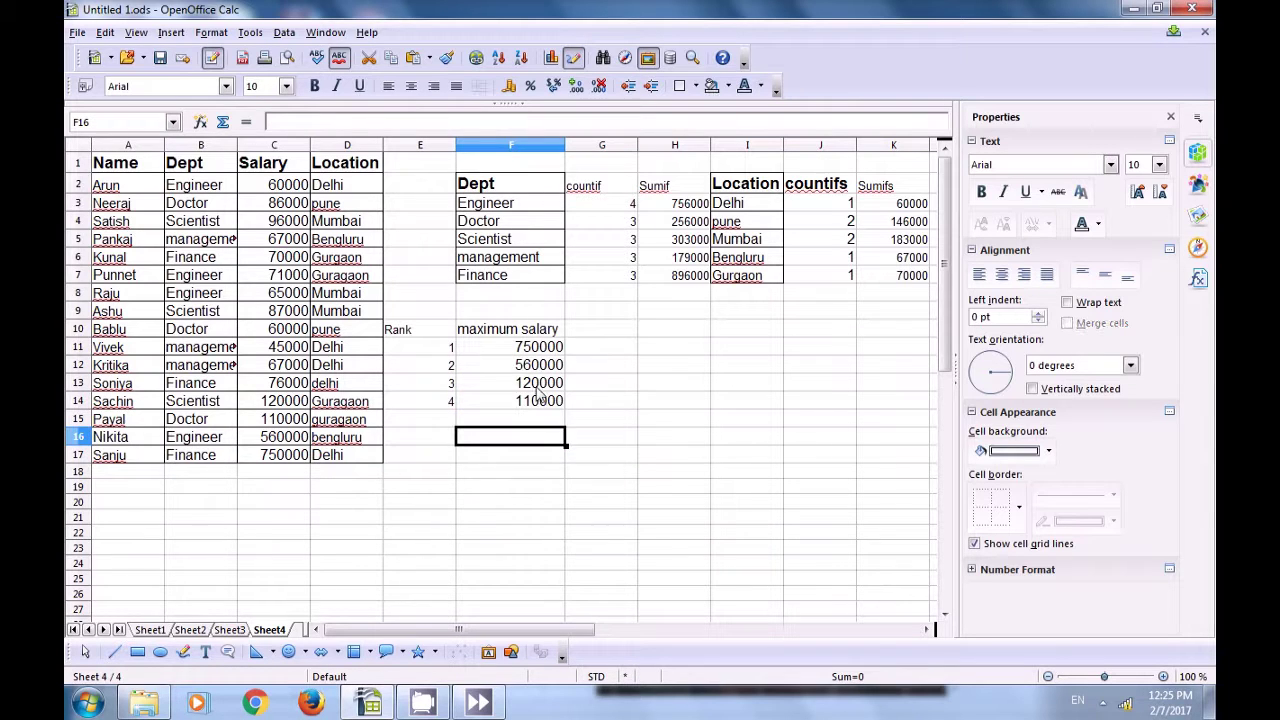
pyautogui.click(537, 388)
pyautogui.click(538, 404)
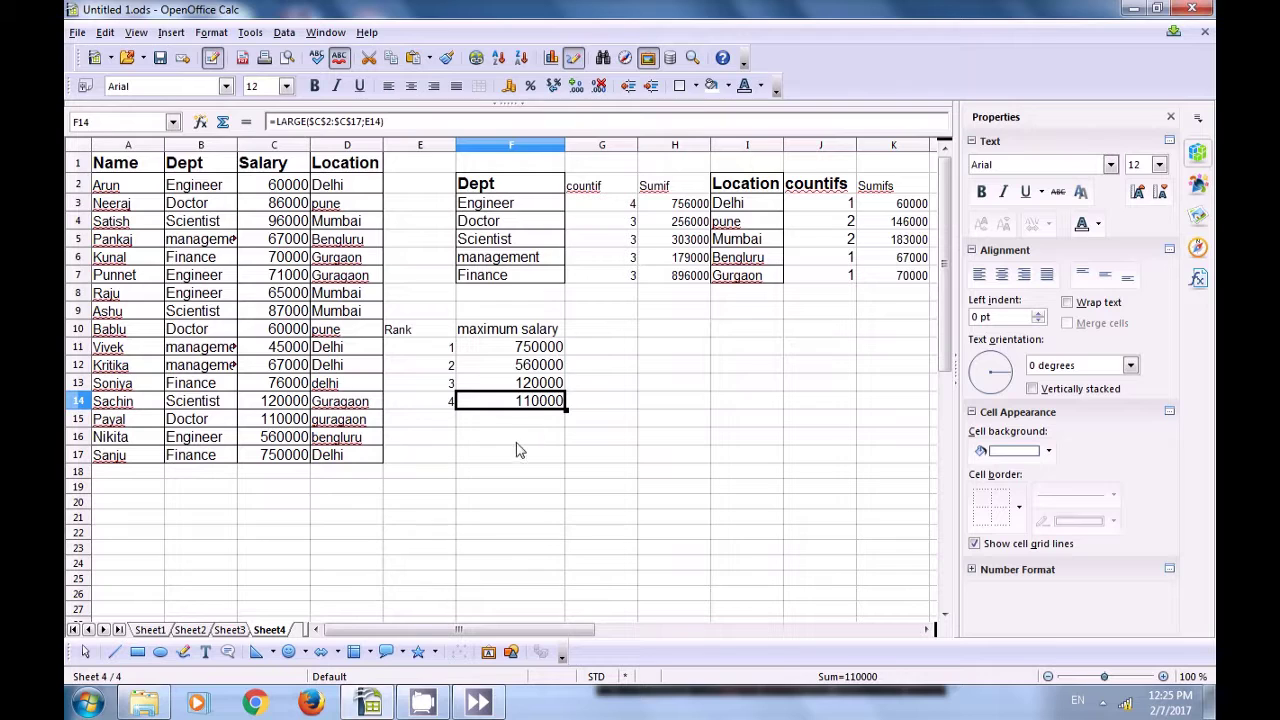
pyautogui.click(535, 442)
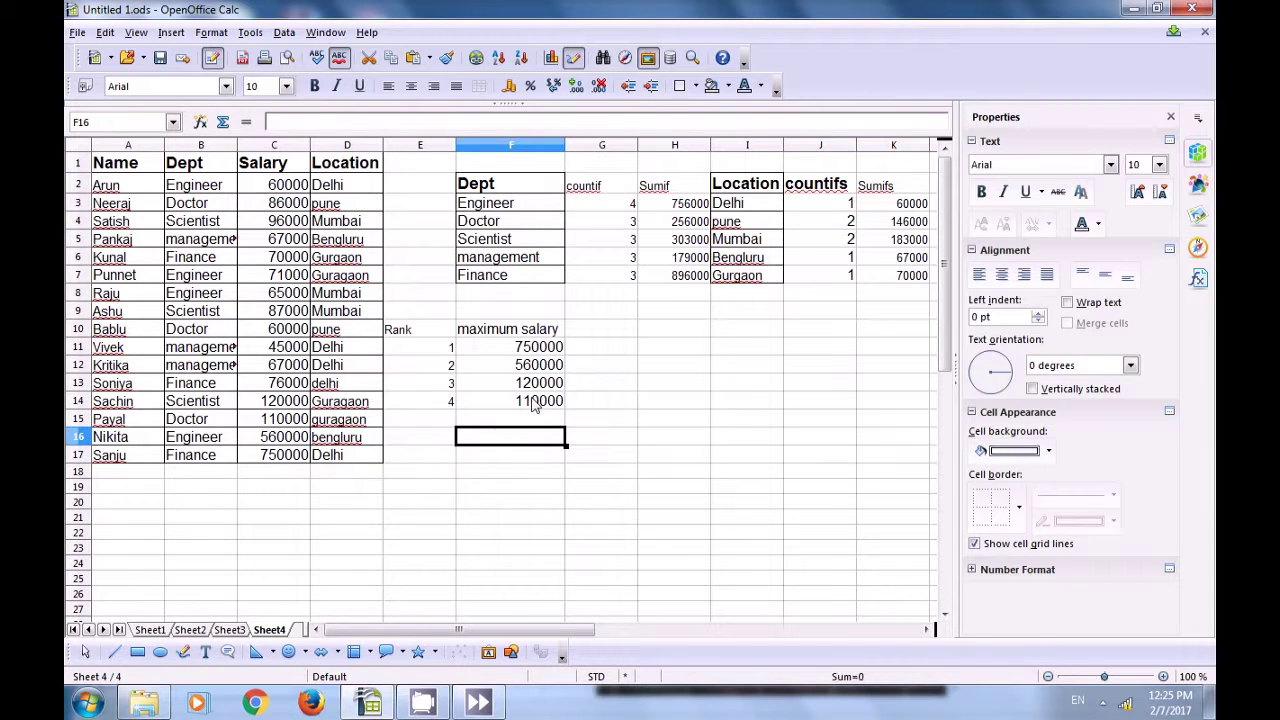
pyautogui.click(506, 460)
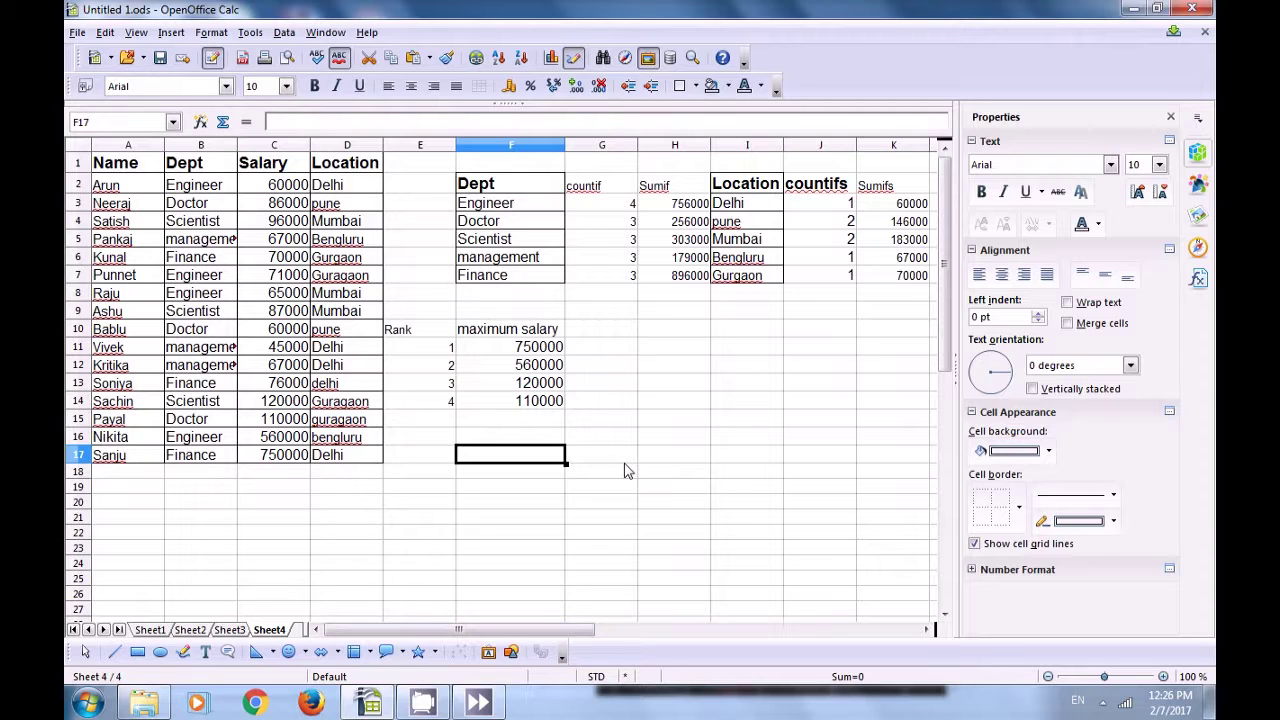
# Add the heading "Minimum salary" in H10 and widen column H to fit it.
pyautogui.click(603, 334)
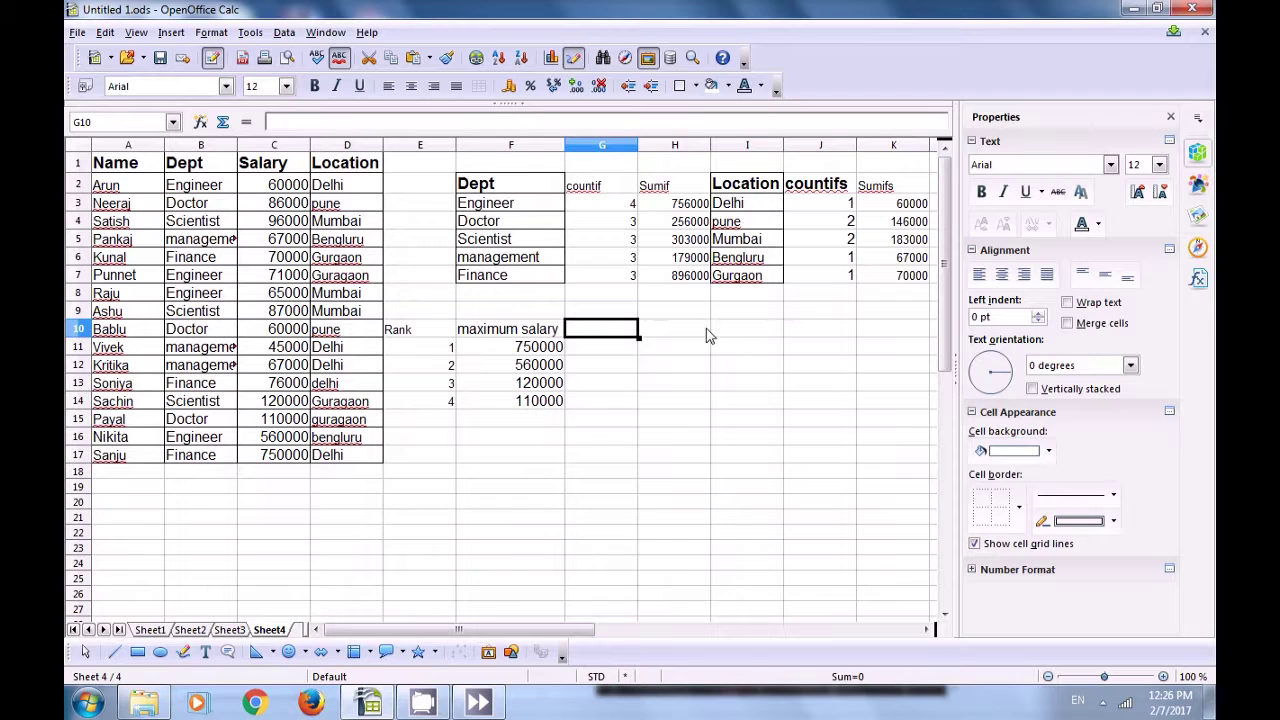
pyautogui.click(672, 337)
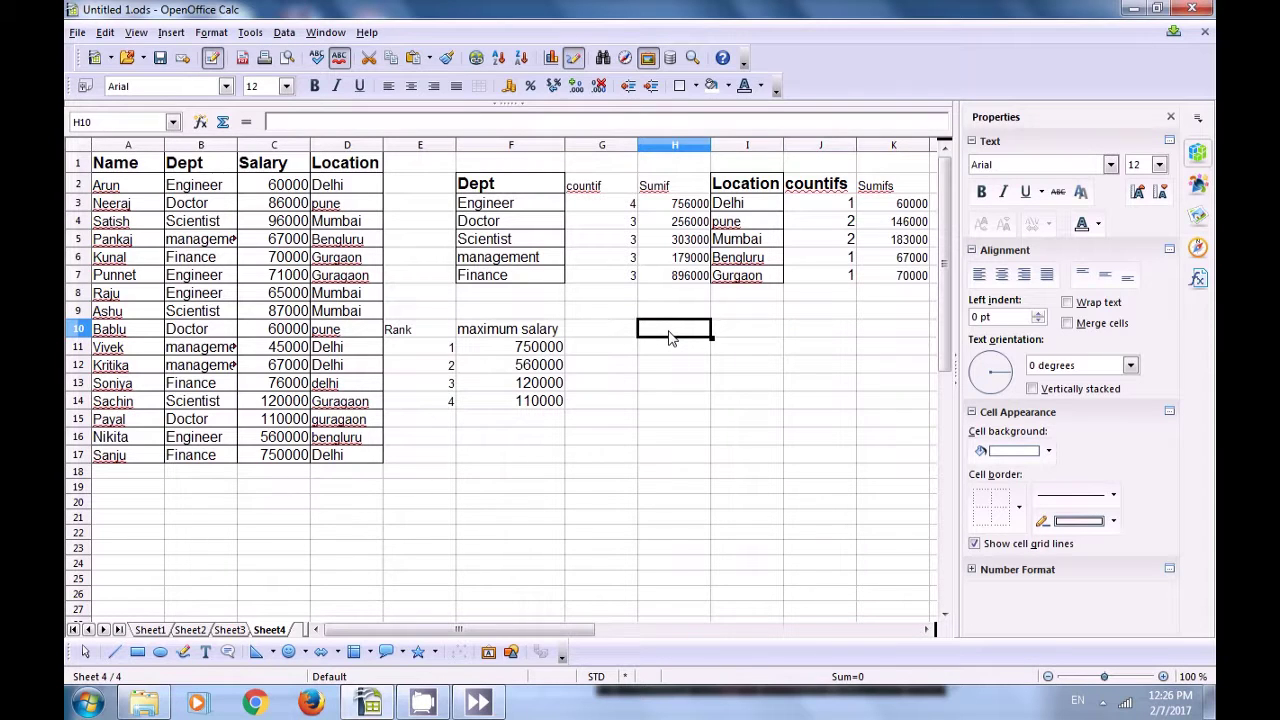
pyautogui.write('Mini')
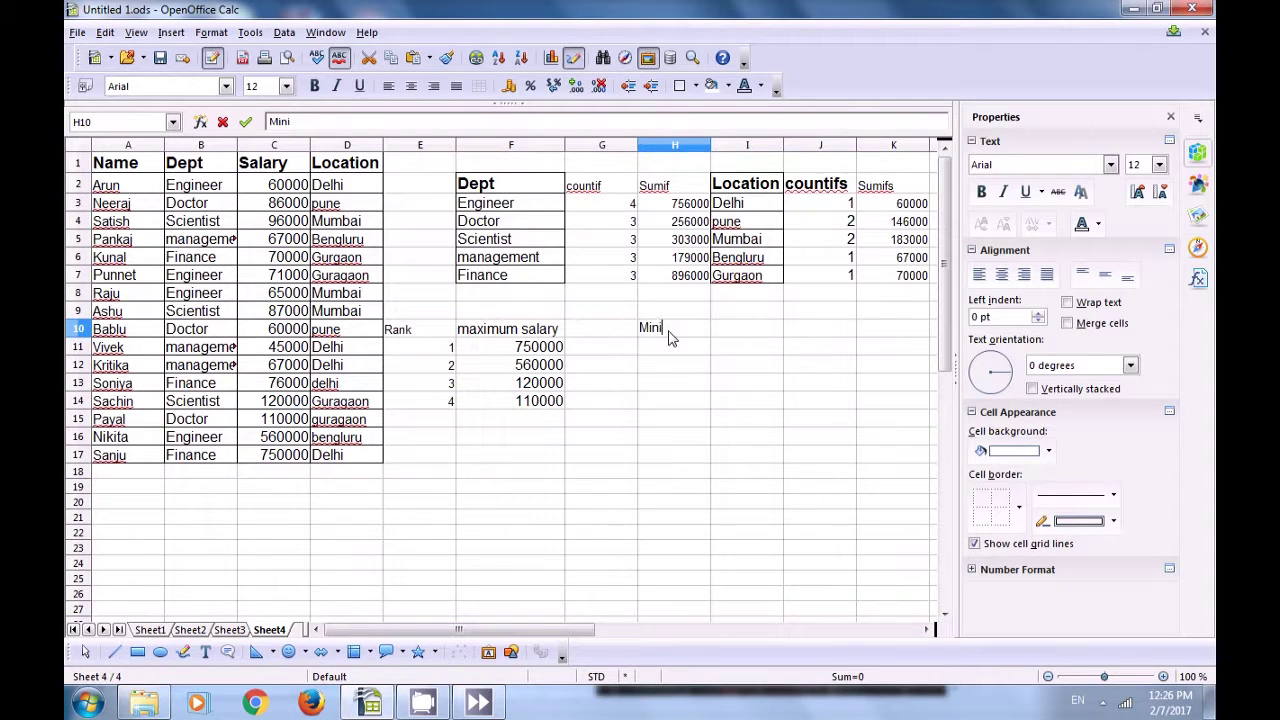
pyautogui.write('mum ')
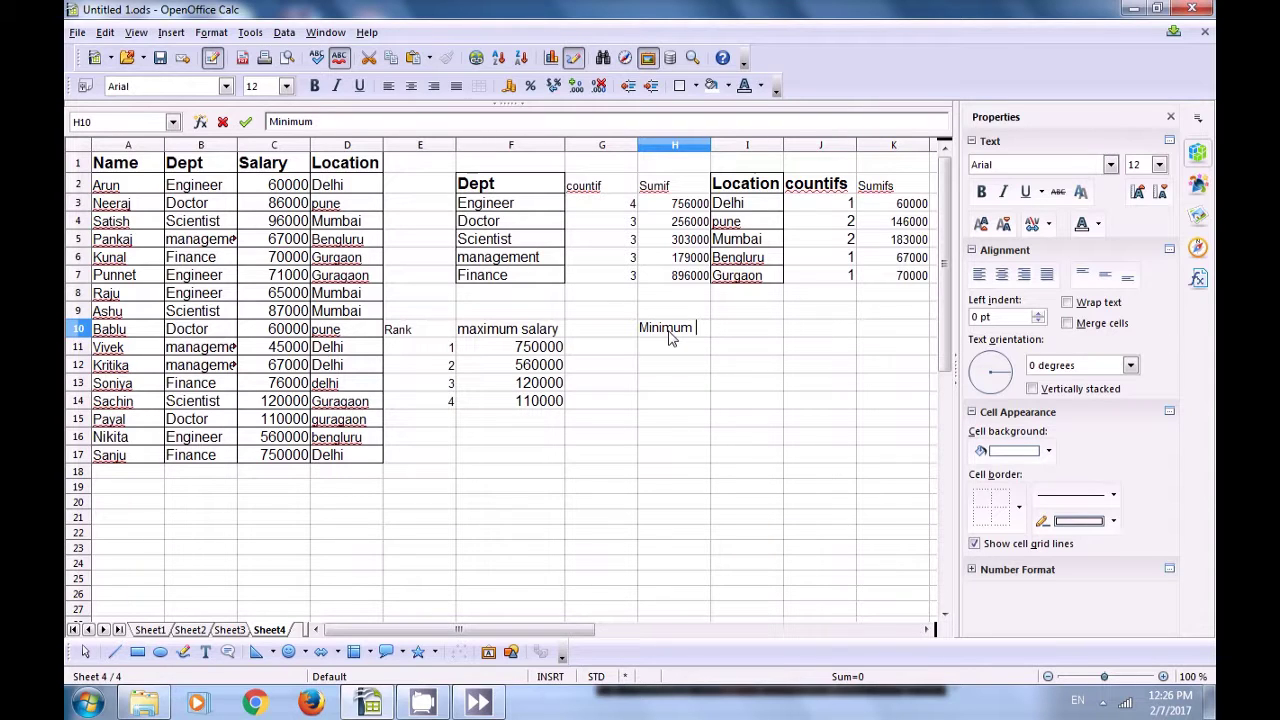
pyautogui.write('salary')
pyautogui.click(680, 386)
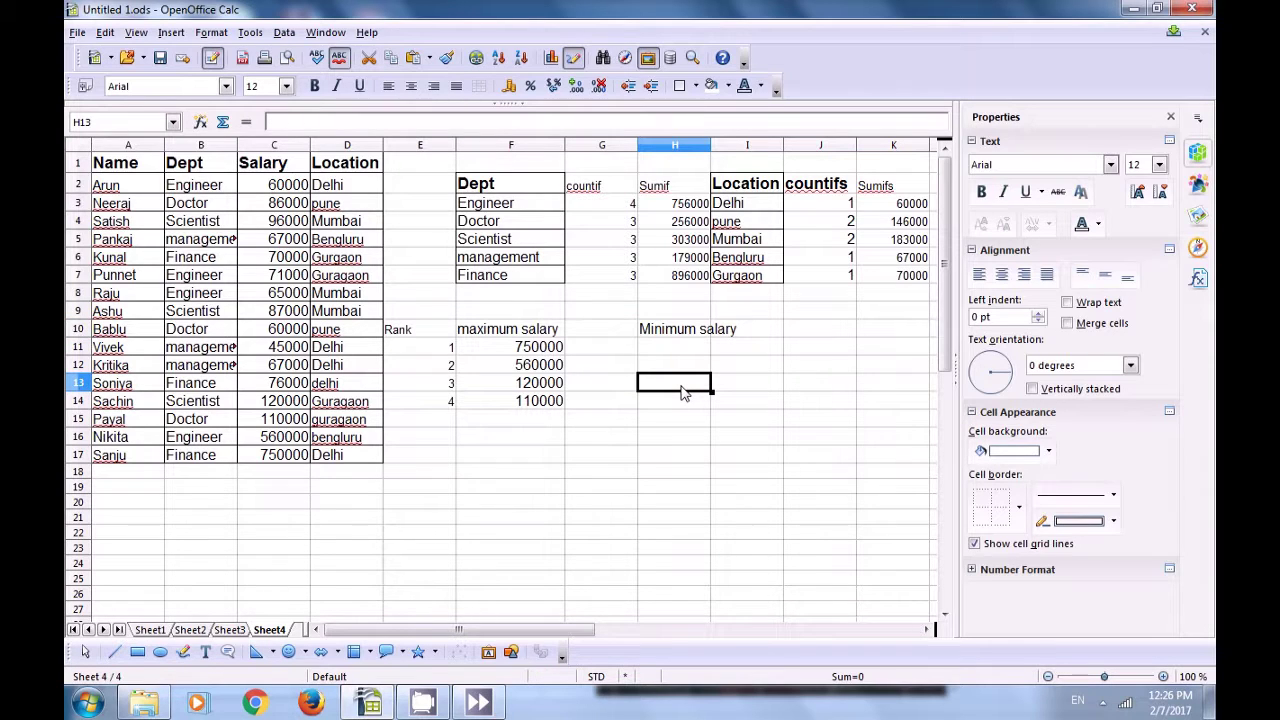
pyautogui.click(702, 334)
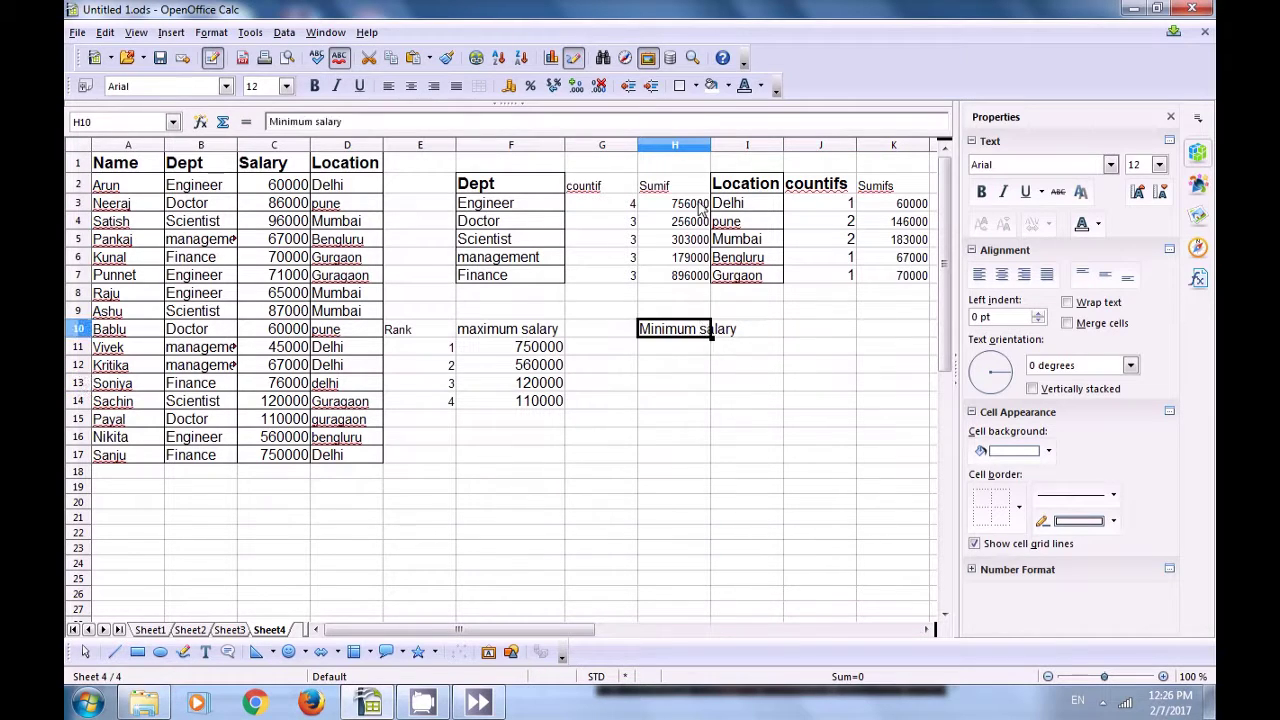
pyautogui.moveTo(714, 140); pyautogui.dragTo(748, 144)
# Enter =MIN(C2:C17) in H11 for the lowest salary and check the result against the salary column.
pyautogui.click(702, 349)
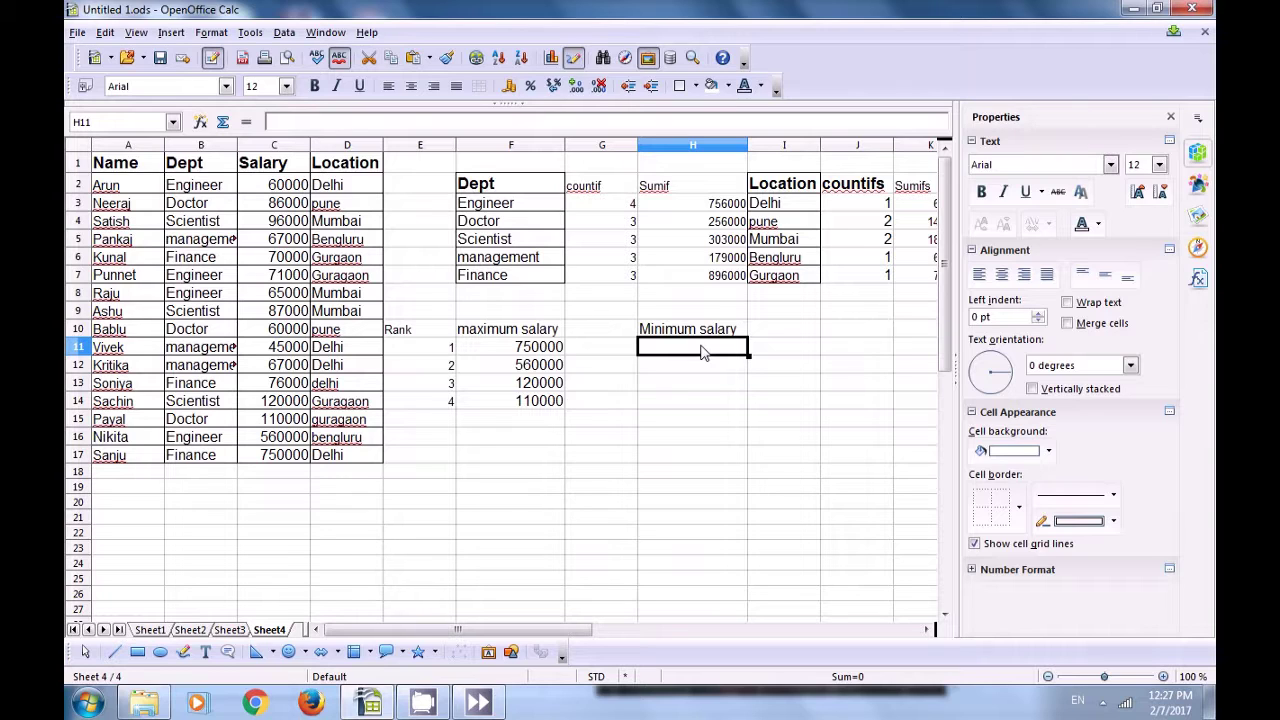
pyautogui.write('=min')
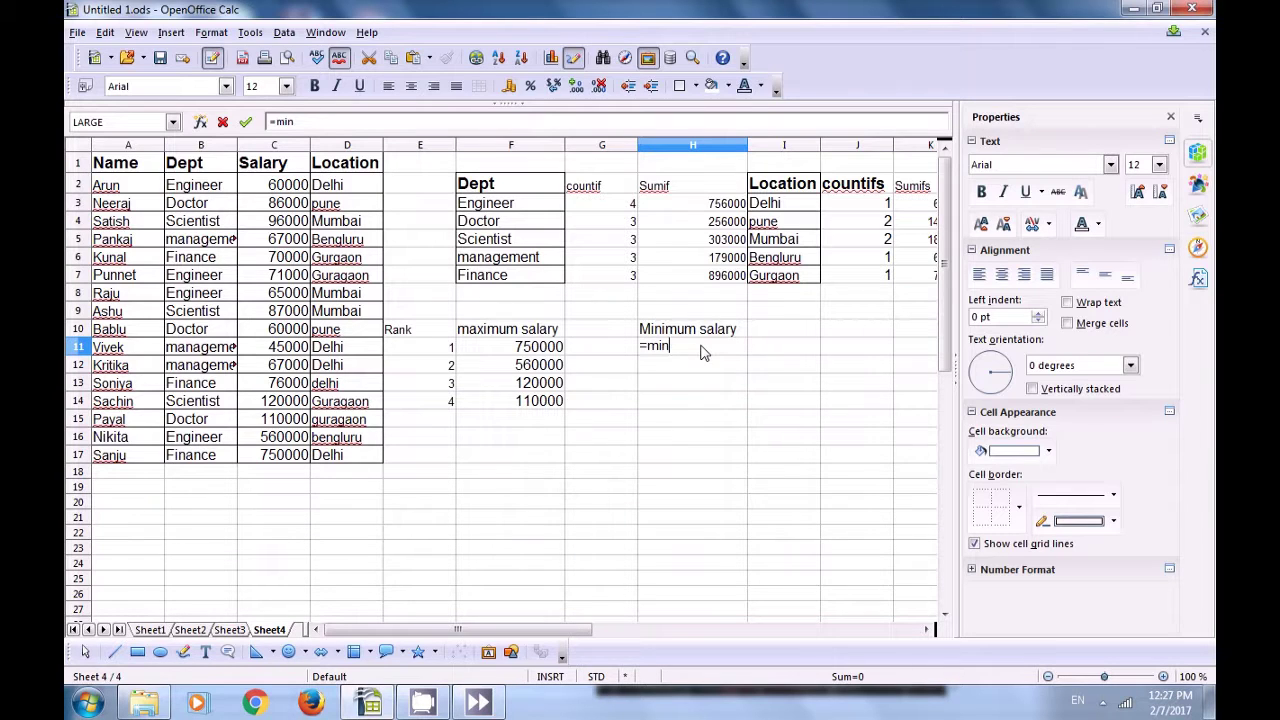
pyautogui.write('(')
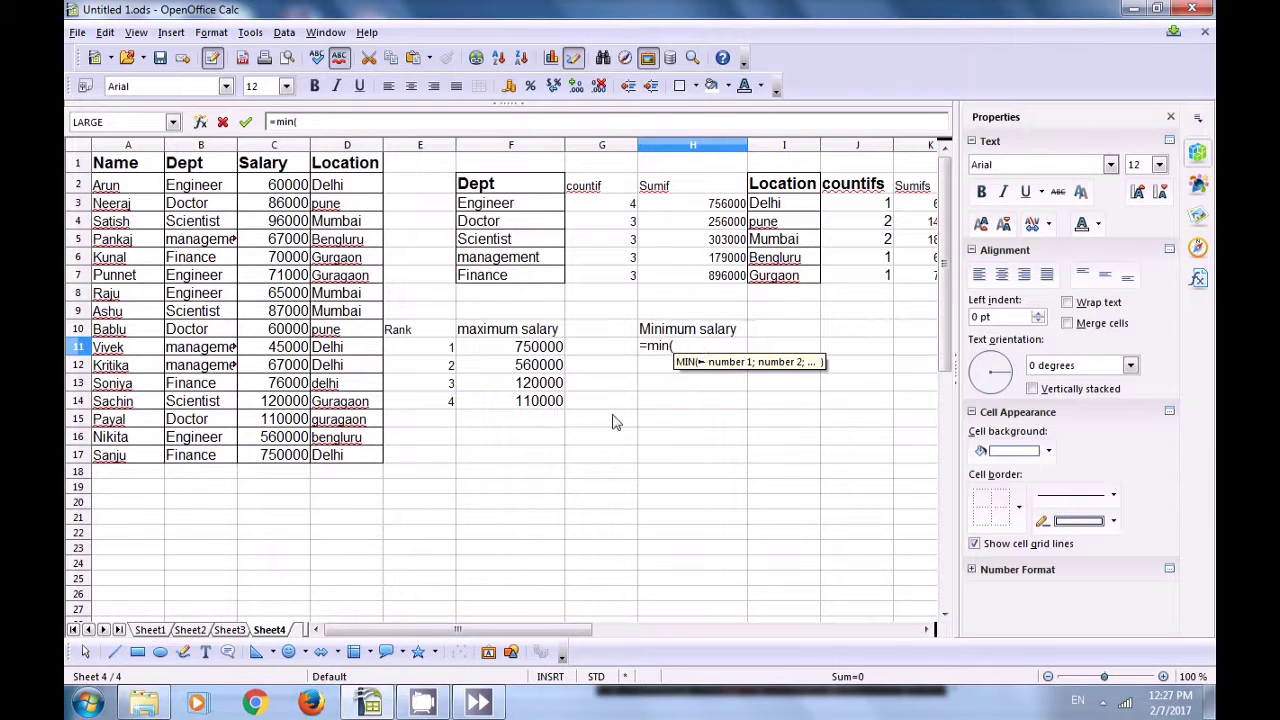
pyautogui.moveTo(282, 190); pyautogui.dragTo(260, 458)
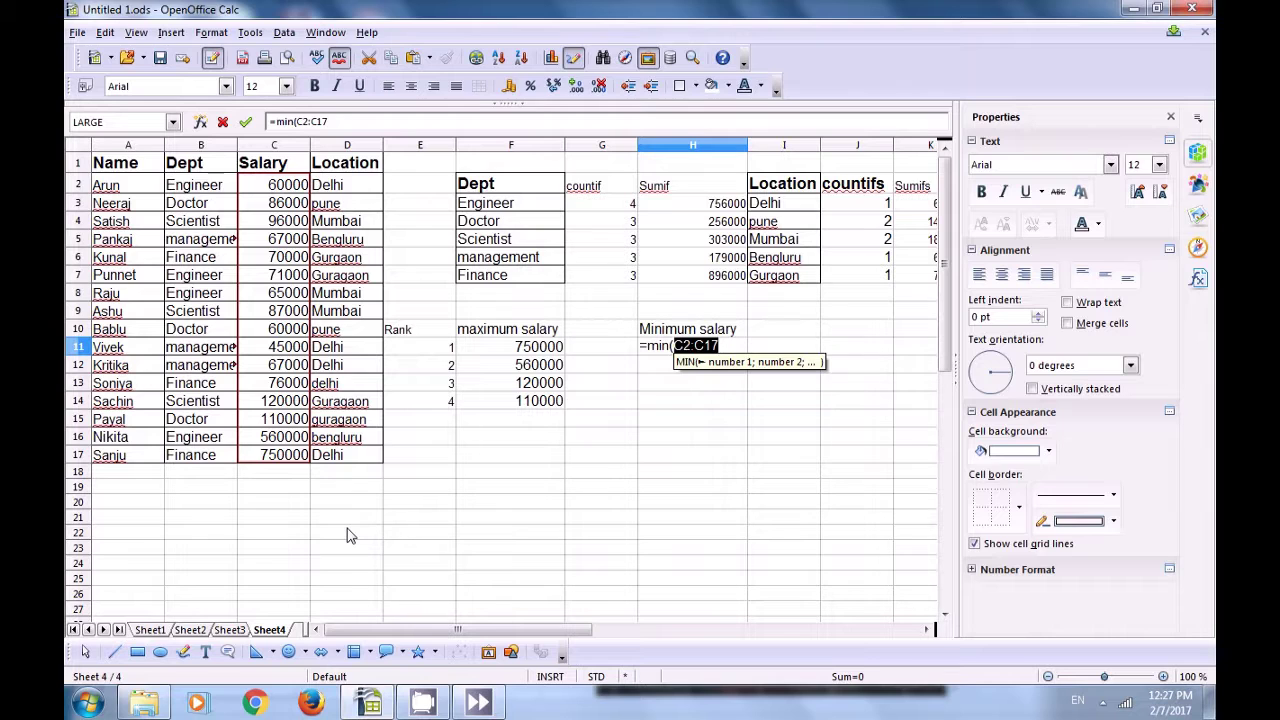
pyautogui.write(')')
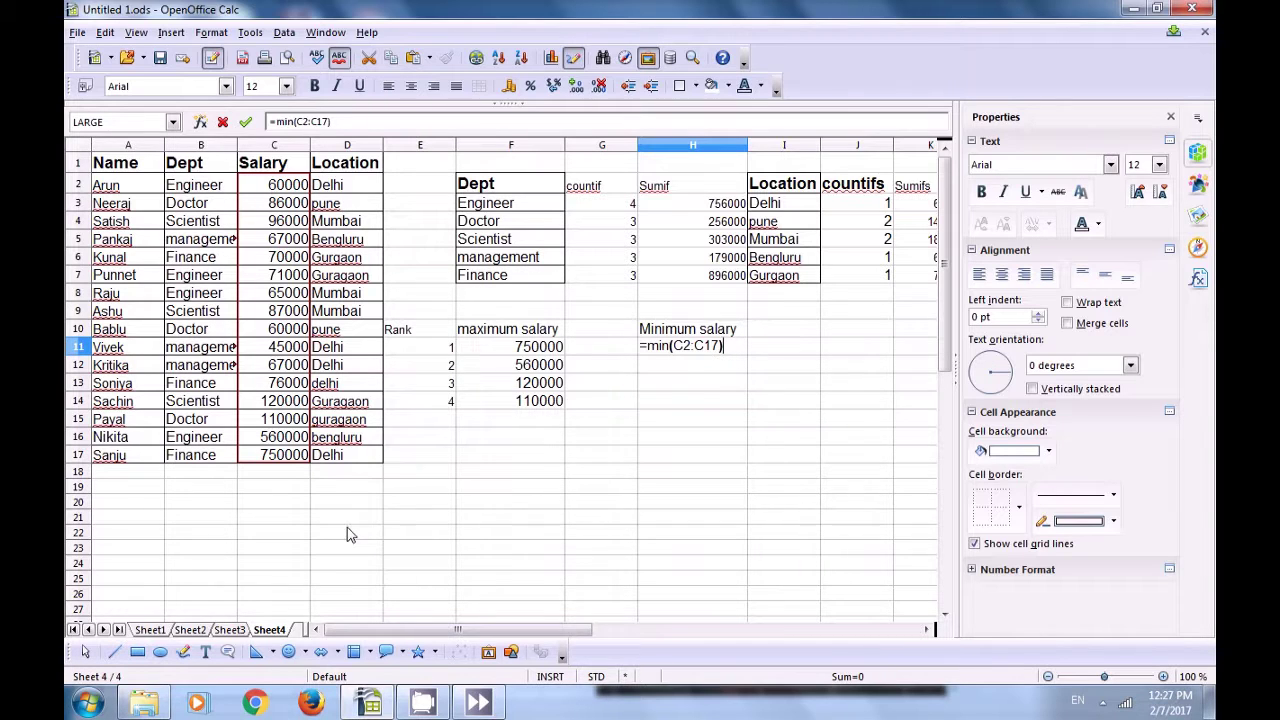
pyautogui.press('Return')
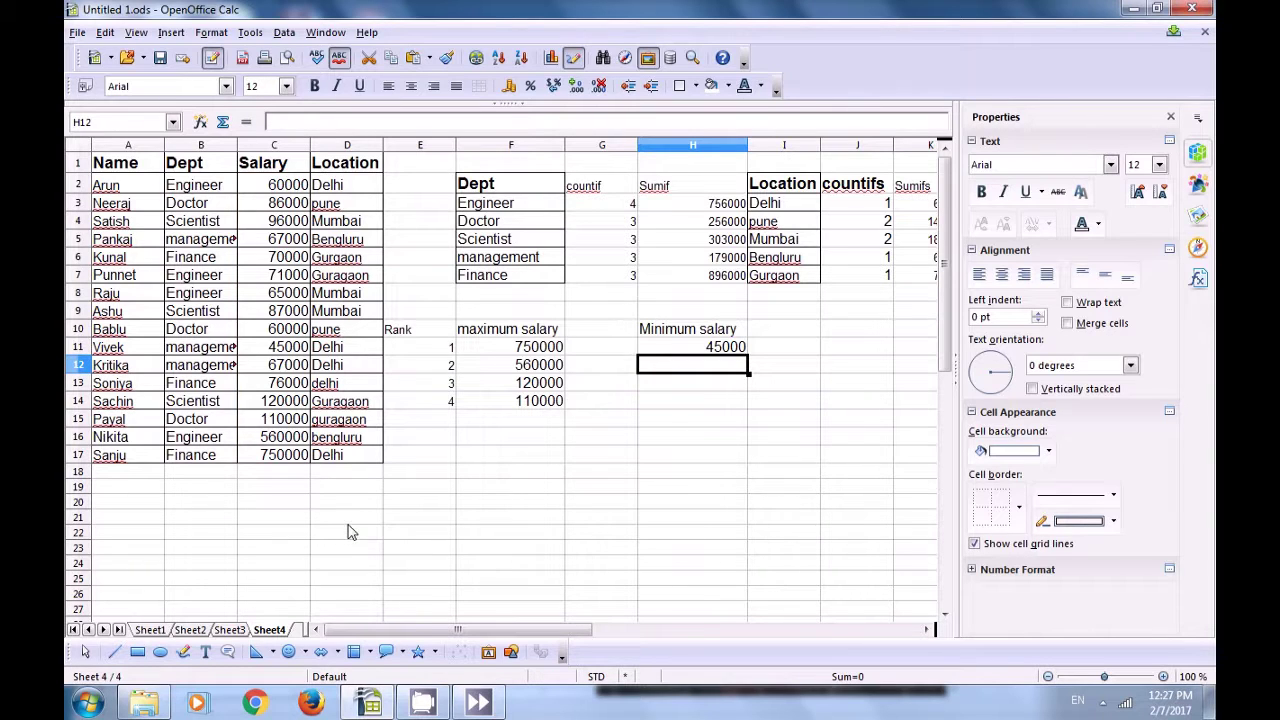
pyautogui.click(707, 349)
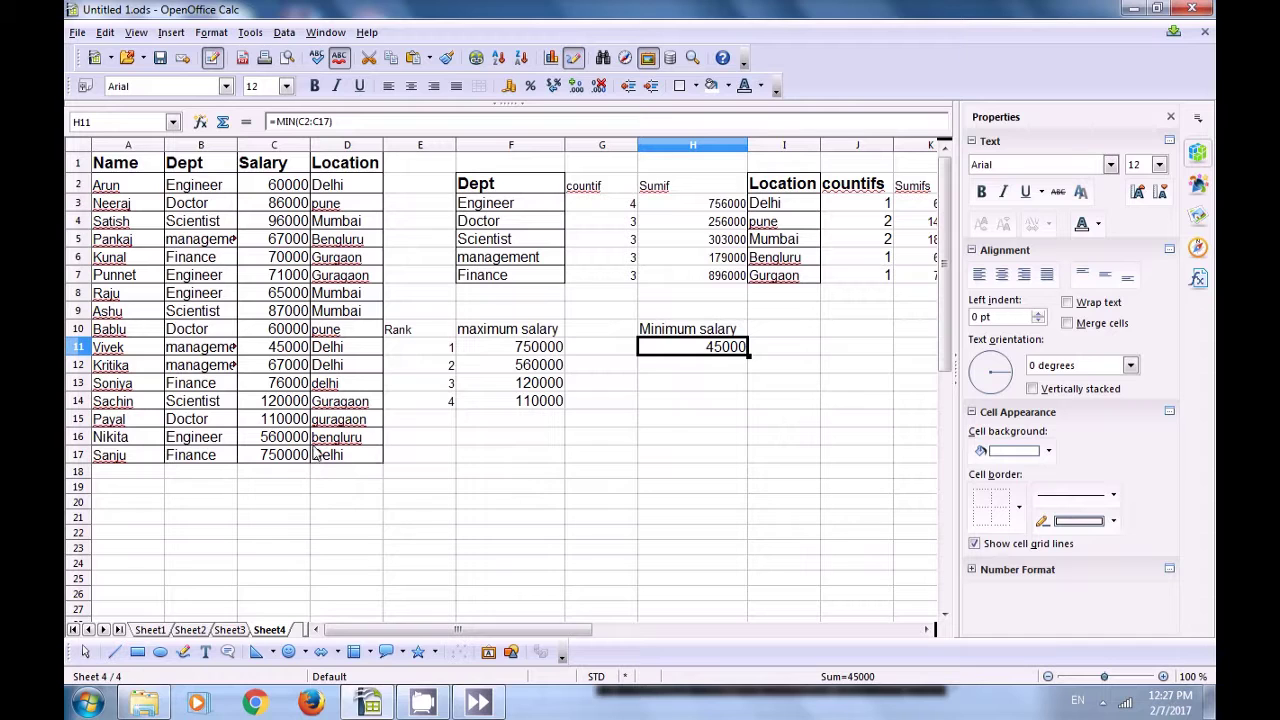
pyautogui.click(286, 350)
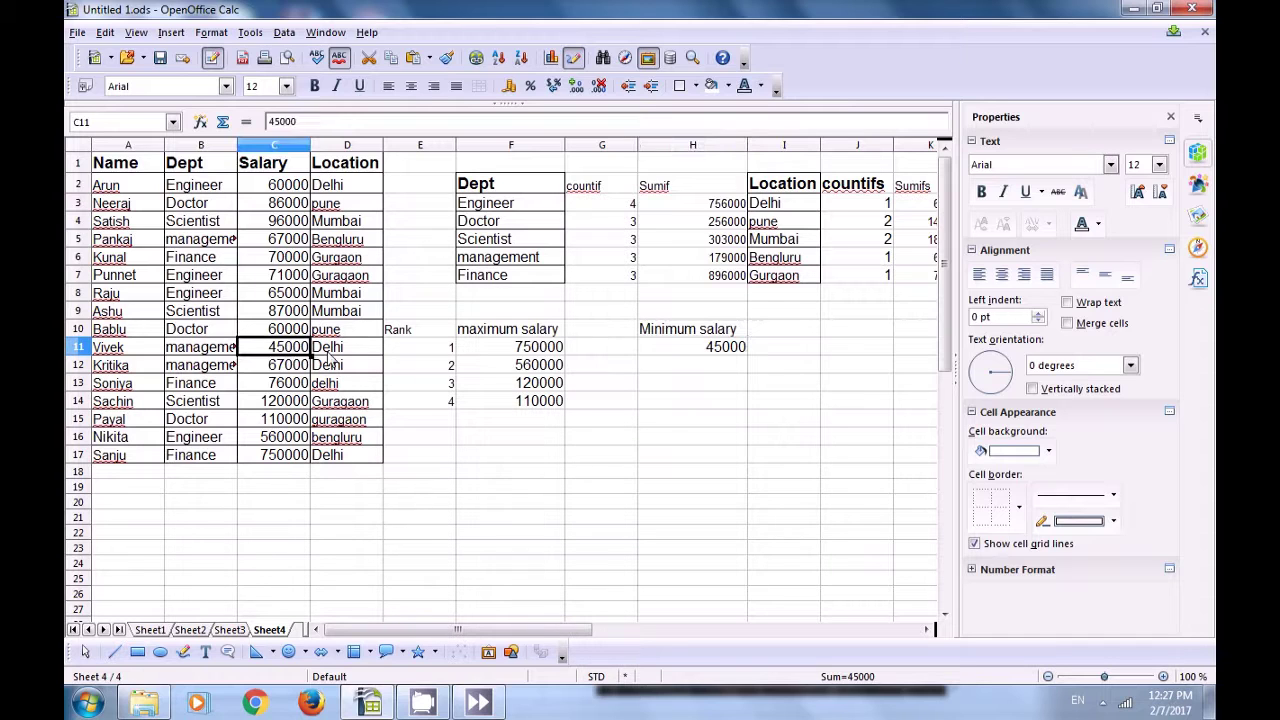
# Enter =SMALL(C2:C17;E12) in H12 to return the second-lowest salary using the rank cell.
pyautogui.click(673, 372)
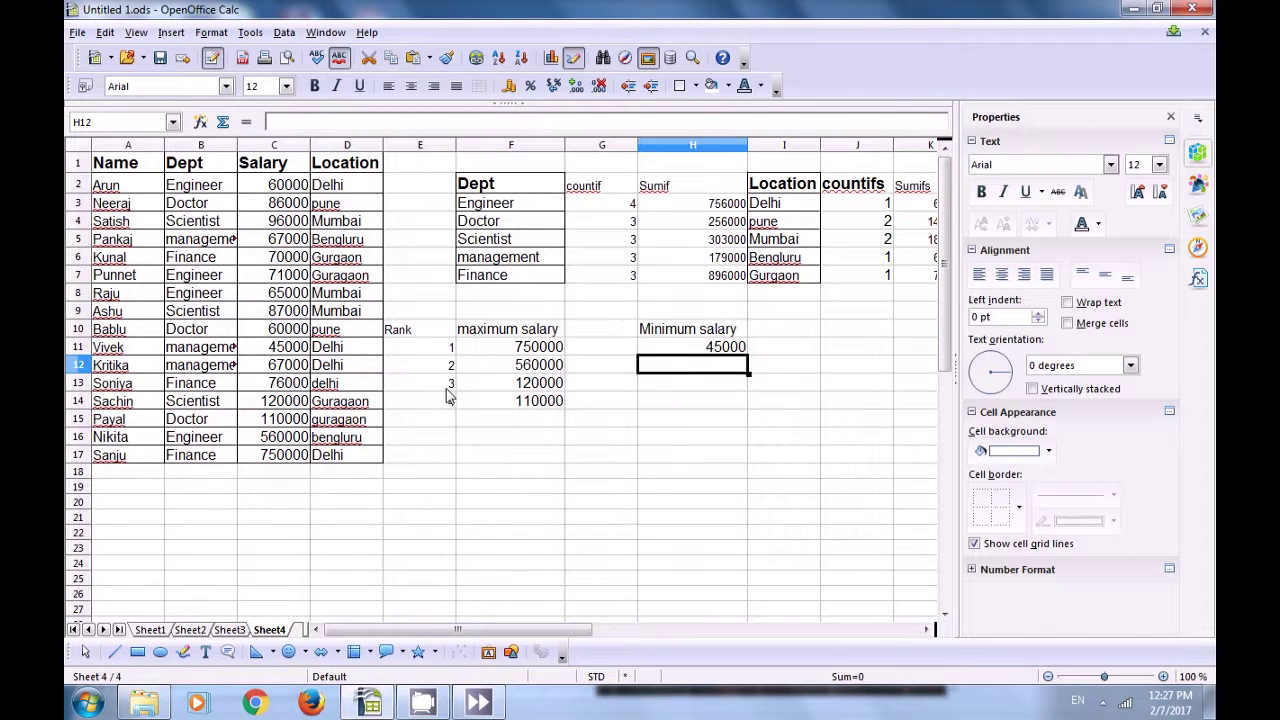
pyautogui.write('=')
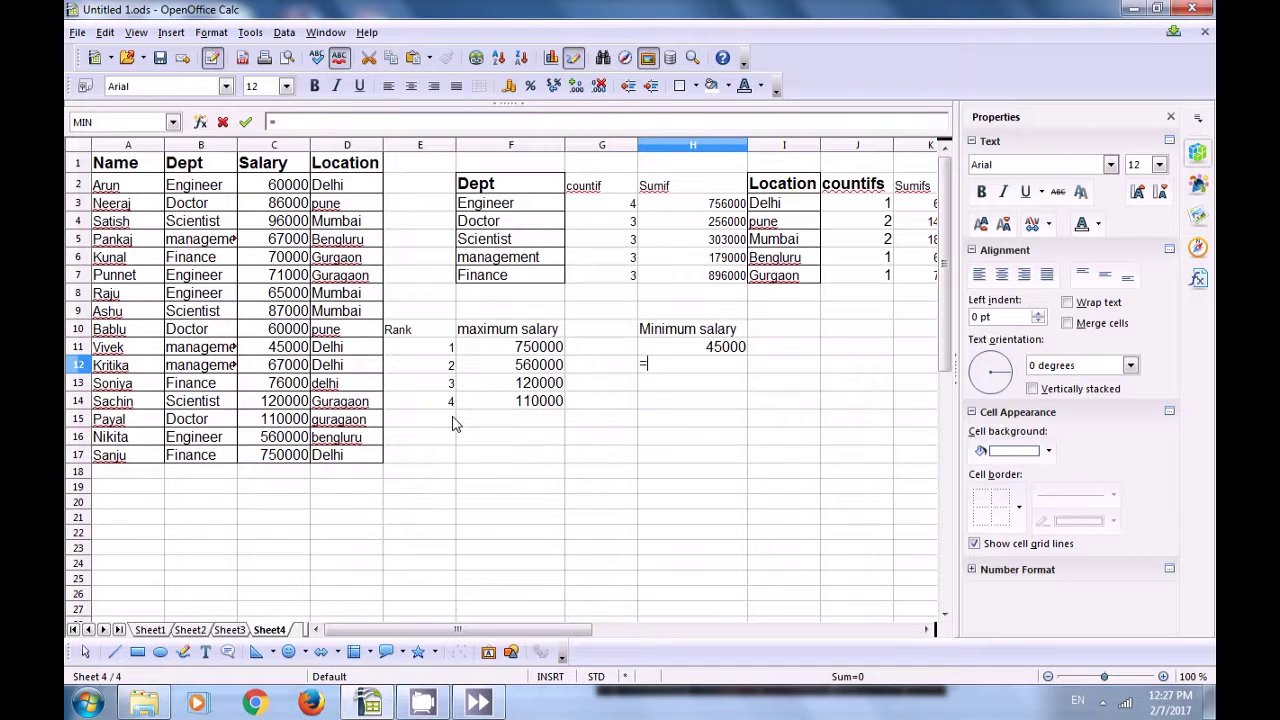
pyautogui.write('small(')
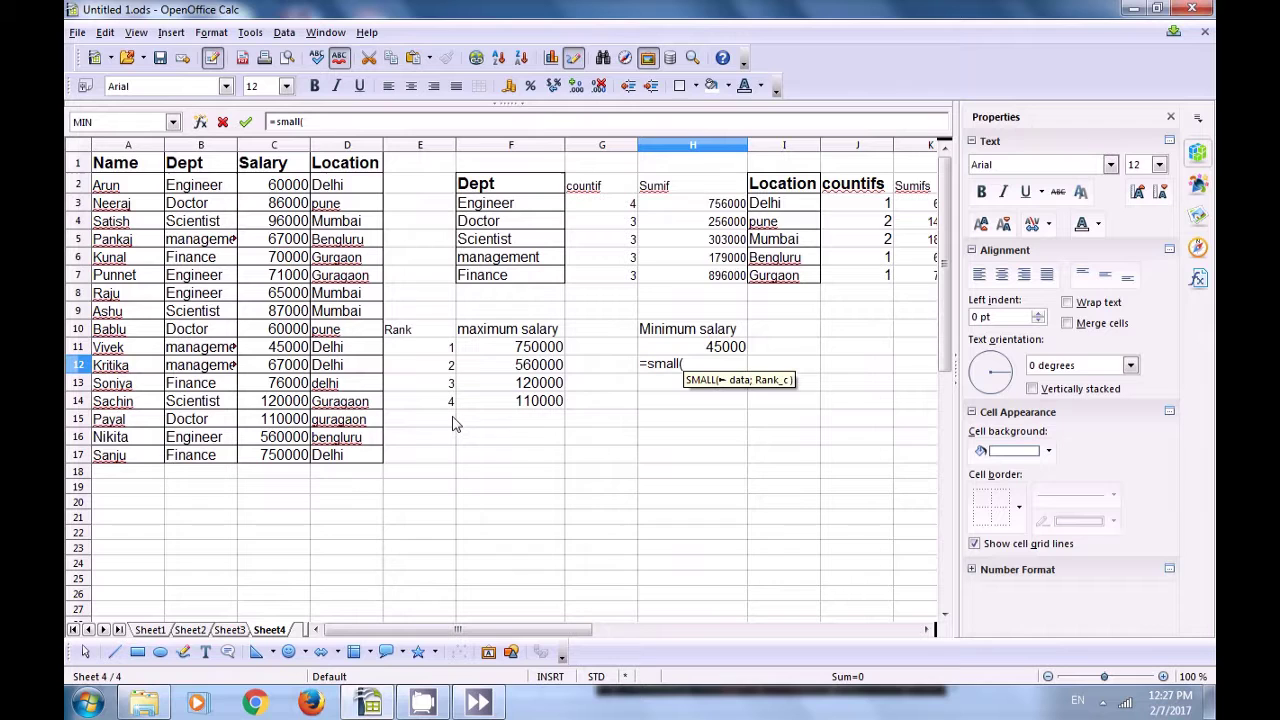
pyautogui.moveTo(281, 191); pyautogui.dragTo(256, 459)
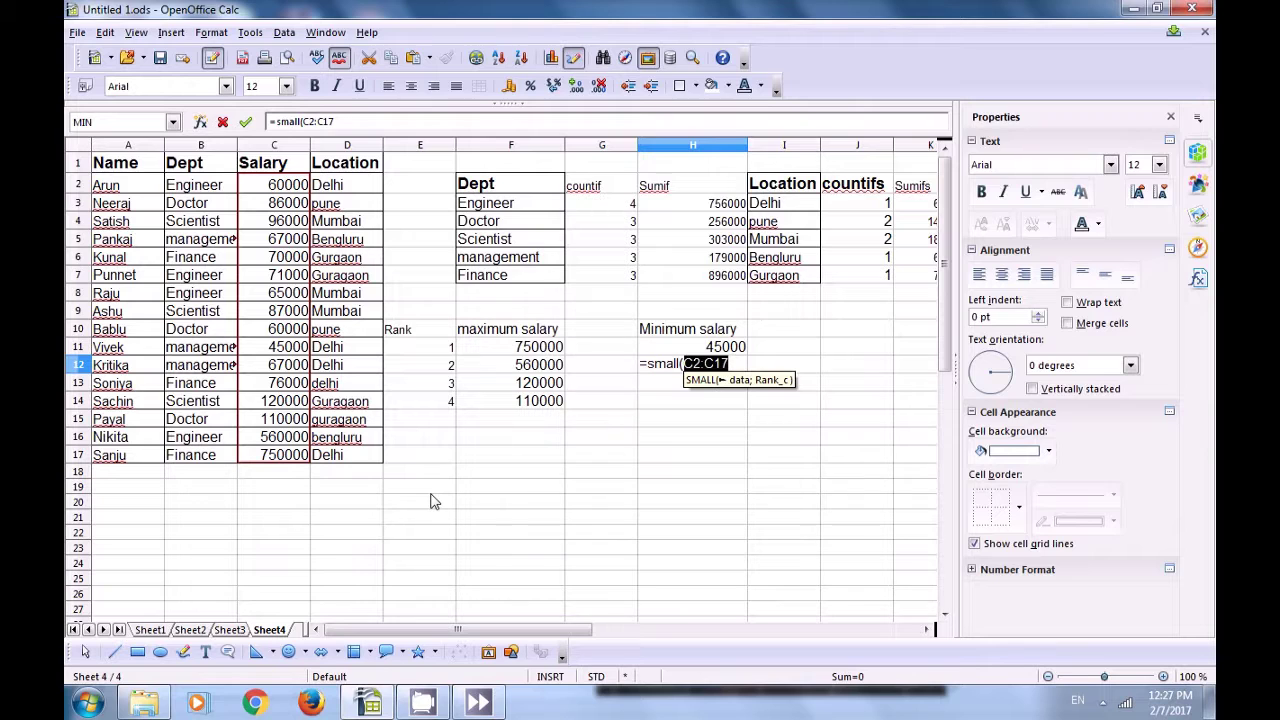
pyautogui.write(';')
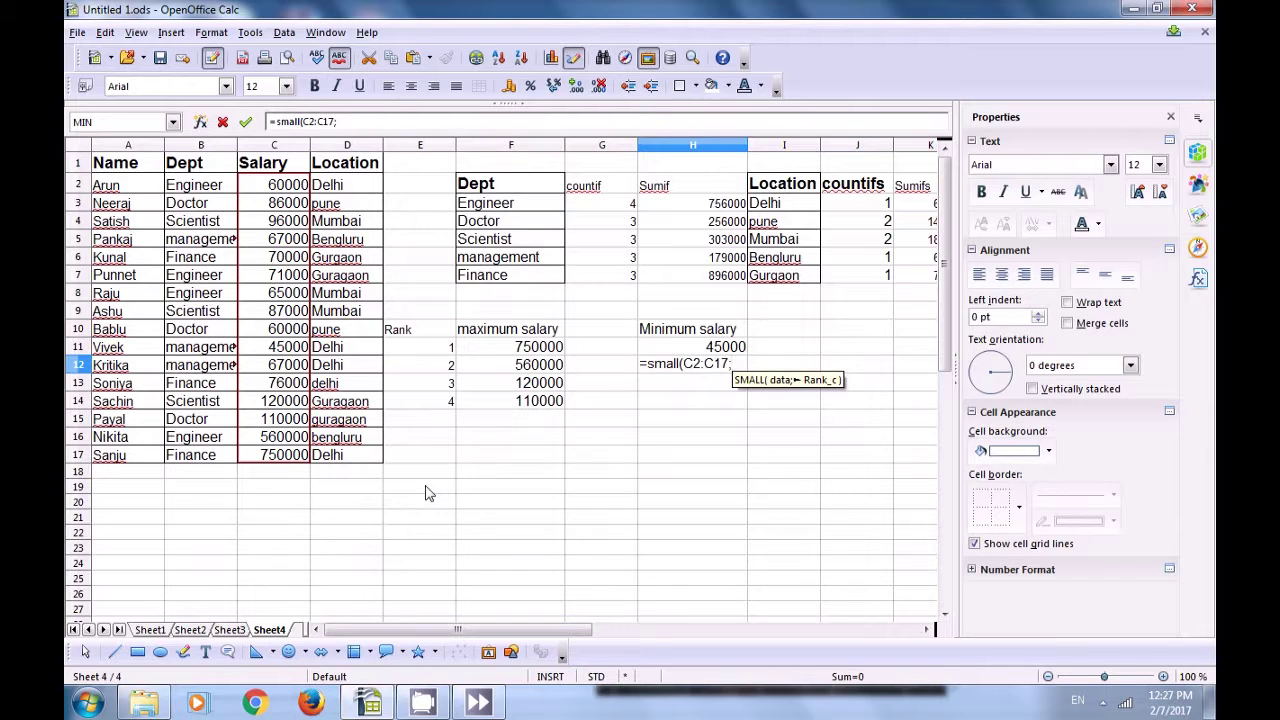
pyautogui.click(447, 364)
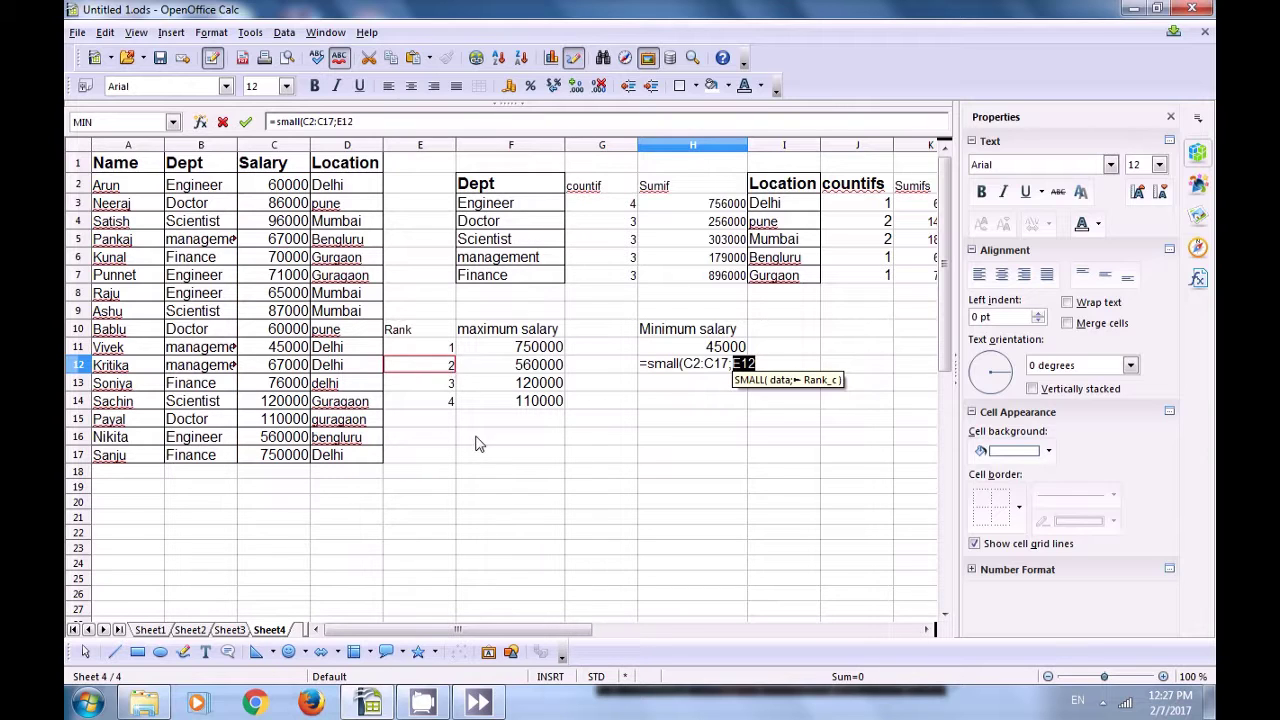
pyautogui.write(')')
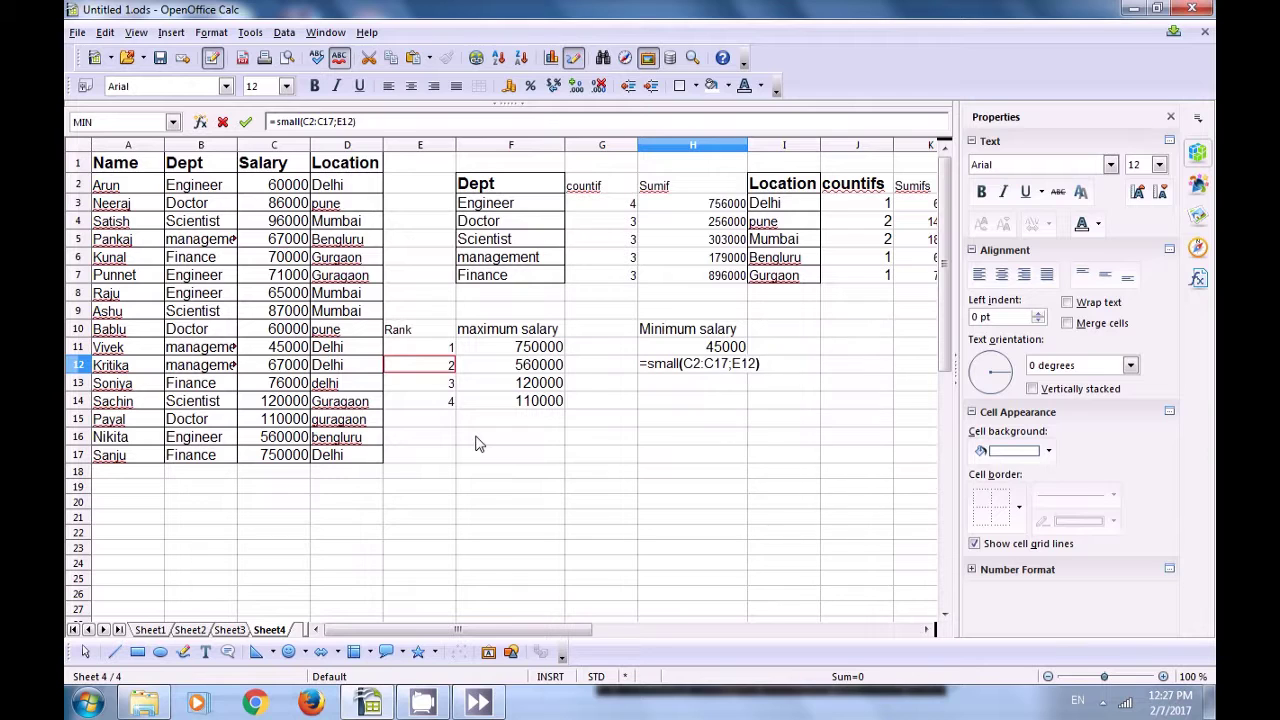
pyautogui.press('Return')
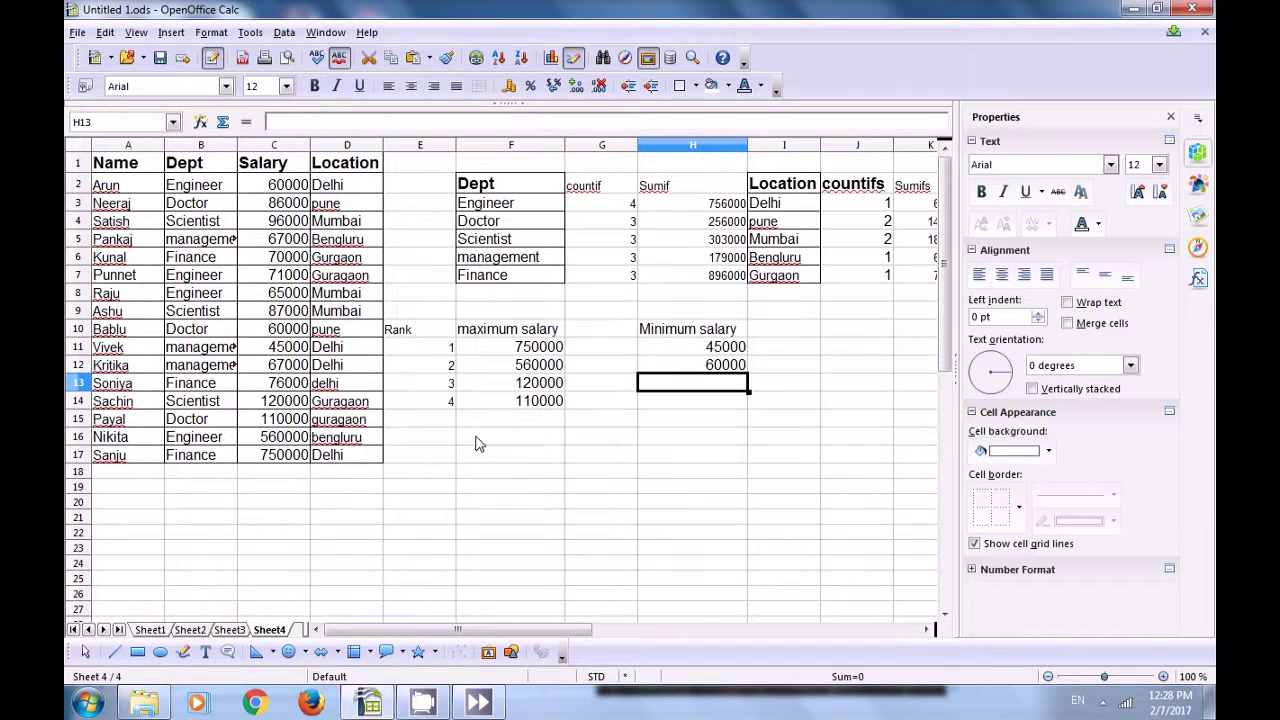
# Fill the SMALL formula from H12 down to H14 and check the copied formula for rank 4.
pyautogui.click(710, 365)
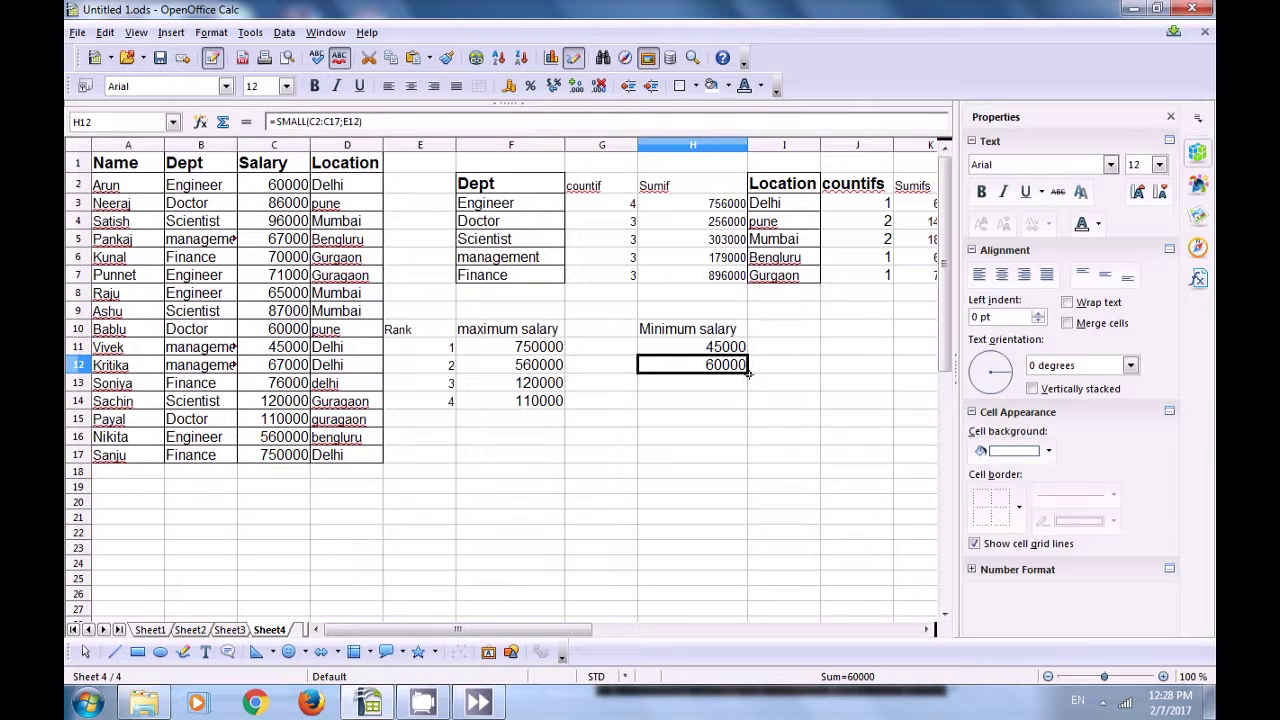
pyautogui.moveTo(748, 372); pyautogui.dragTo(748, 410)
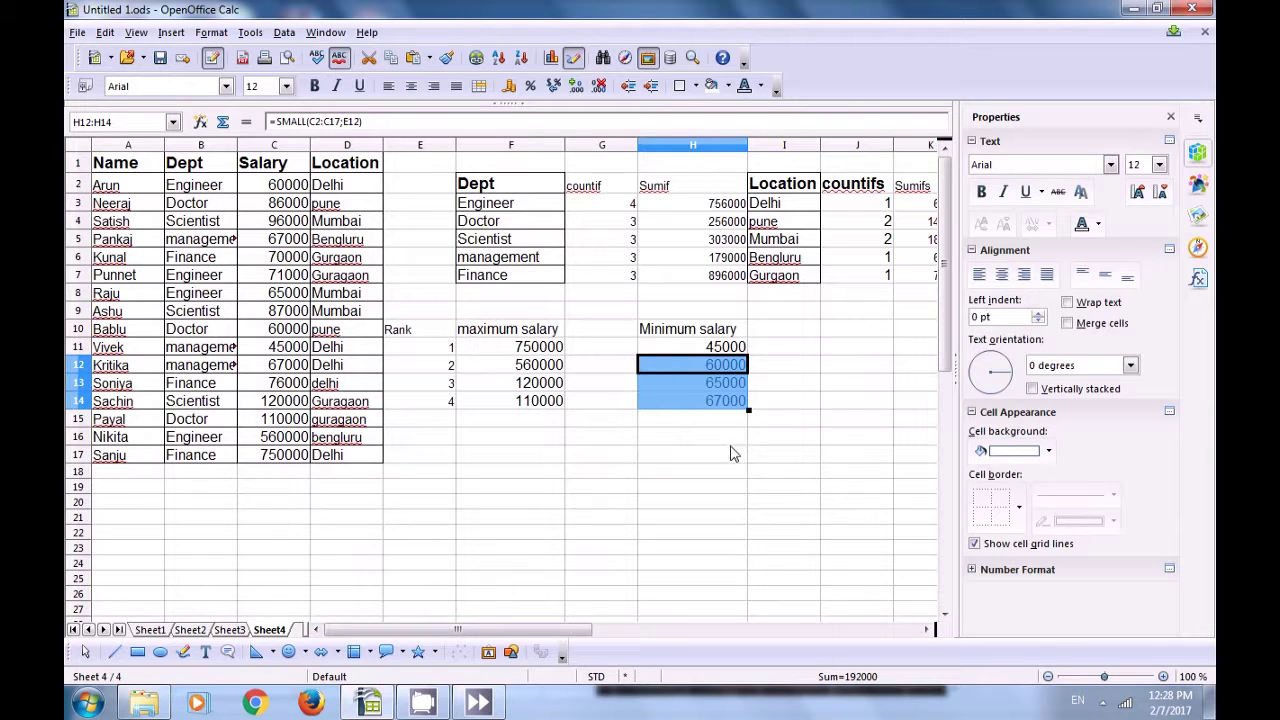
pyautogui.click(702, 455)
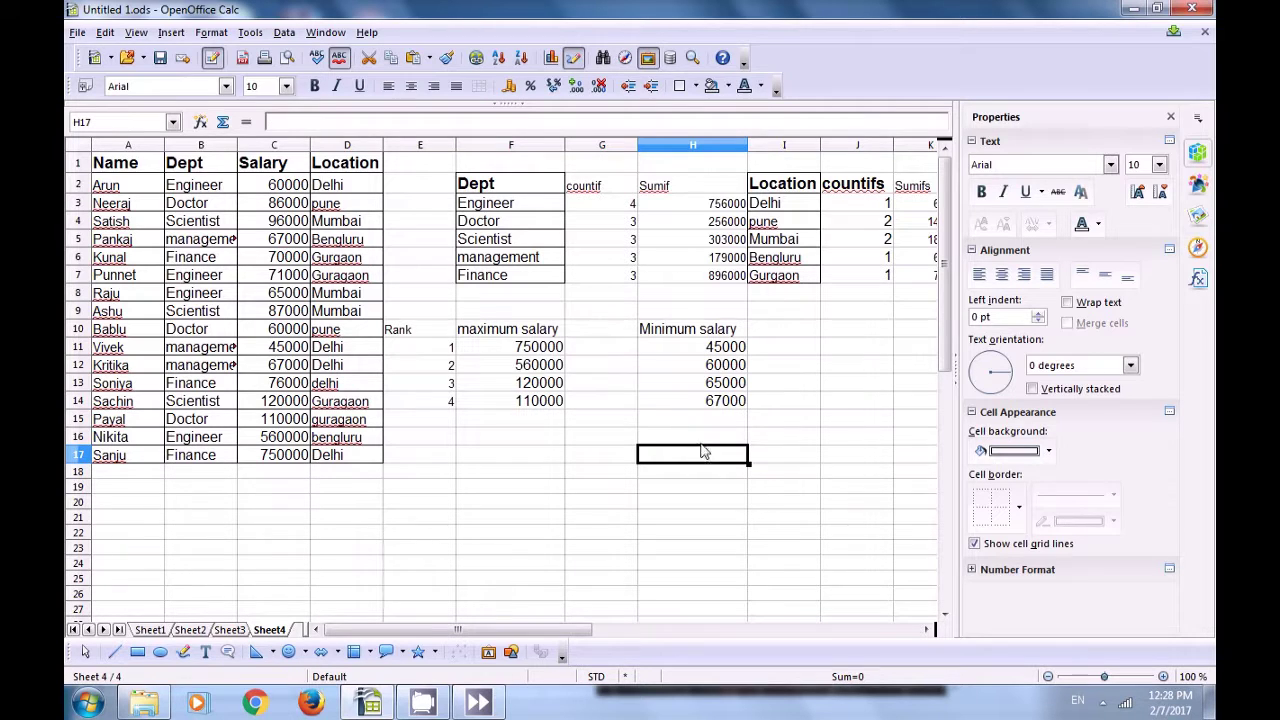
pyautogui.click(741, 401)
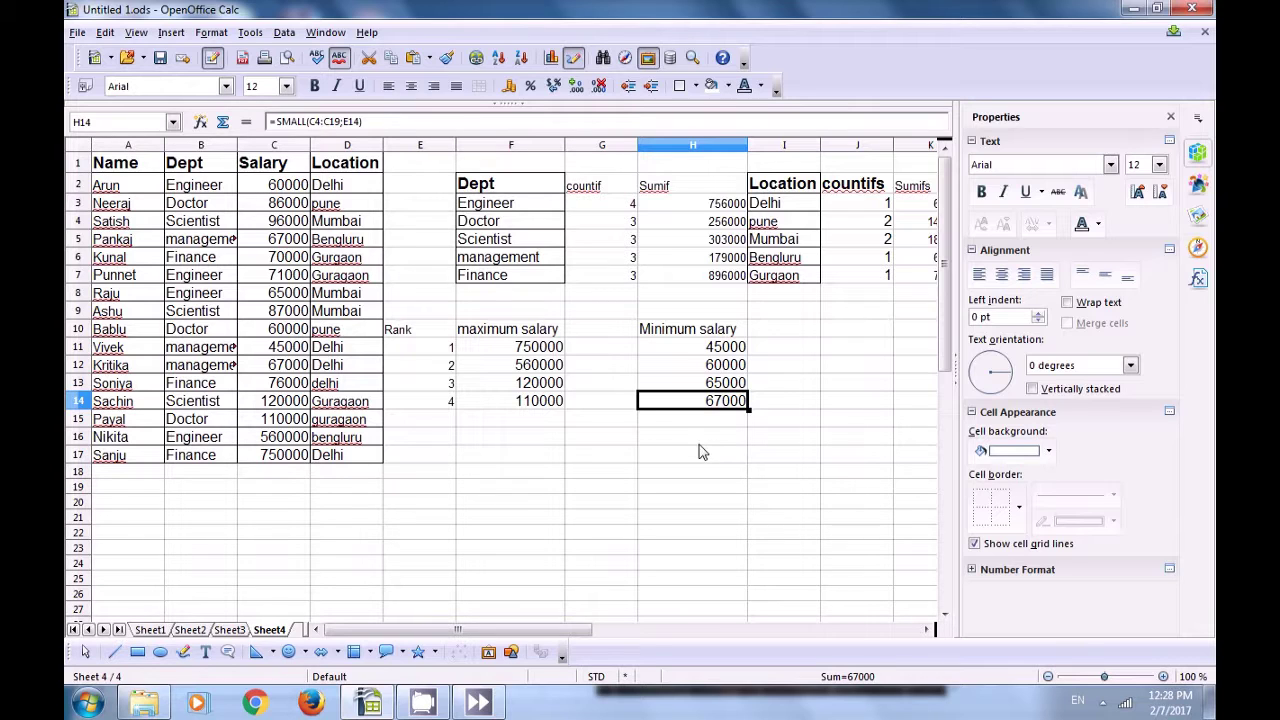
pyautogui.click(646, 455)
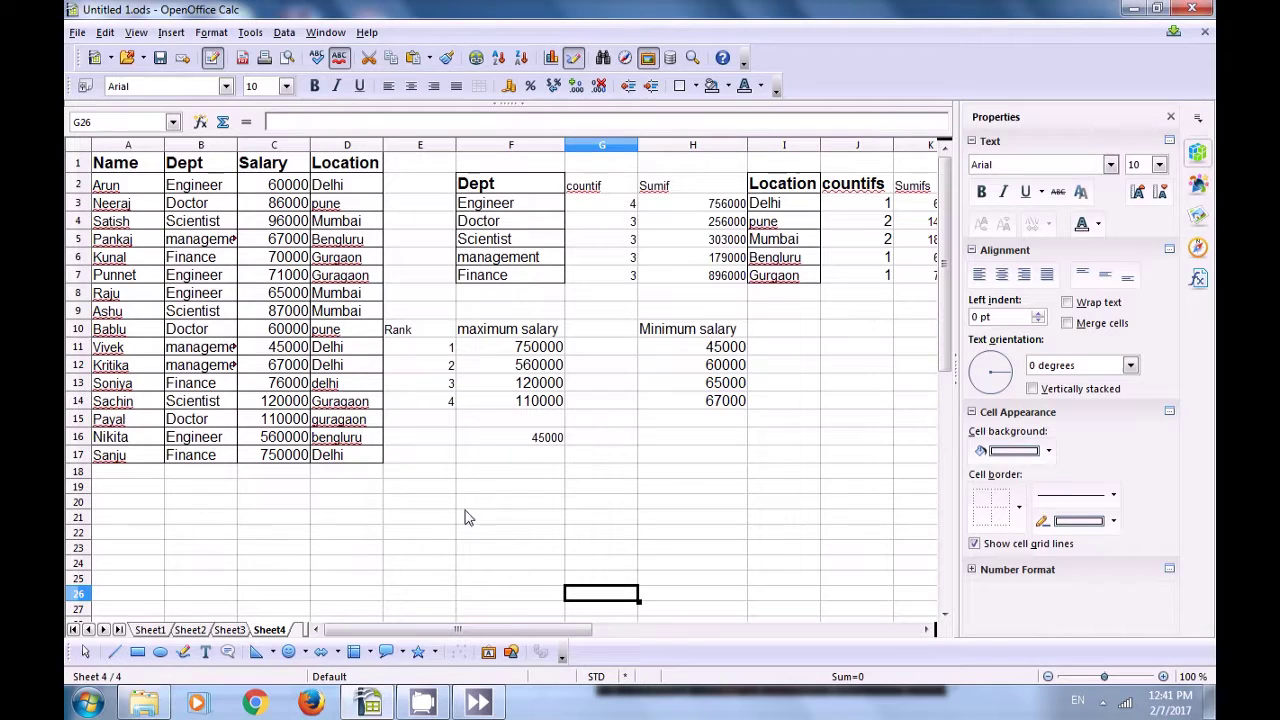
# Copy the department list with its heading from F2:F7 and paste it at F18.
pyautogui.click(480, 188)
pyautogui.moveTo(480, 188); pyautogui.dragTo(497, 276)
pyautogui.rightClick(497, 244)
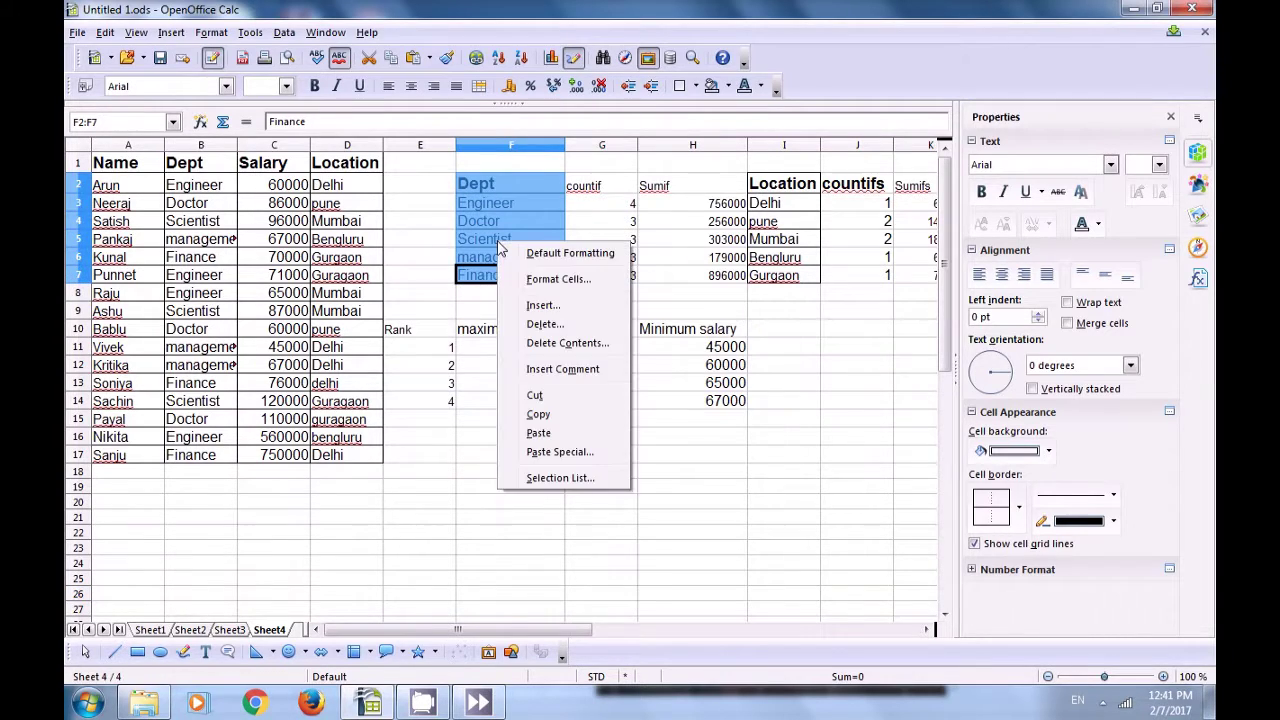
pyautogui.click(538, 414)
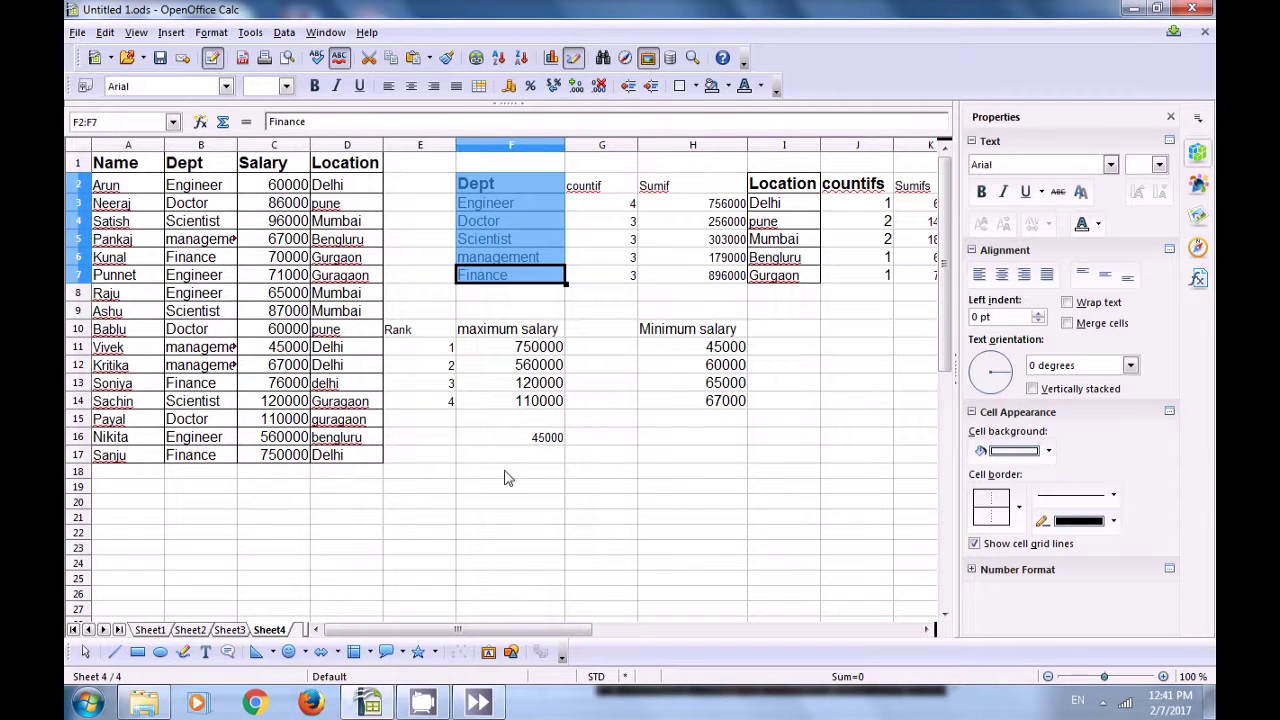
pyautogui.click(505, 476)
pyautogui.rightClick(505, 474)
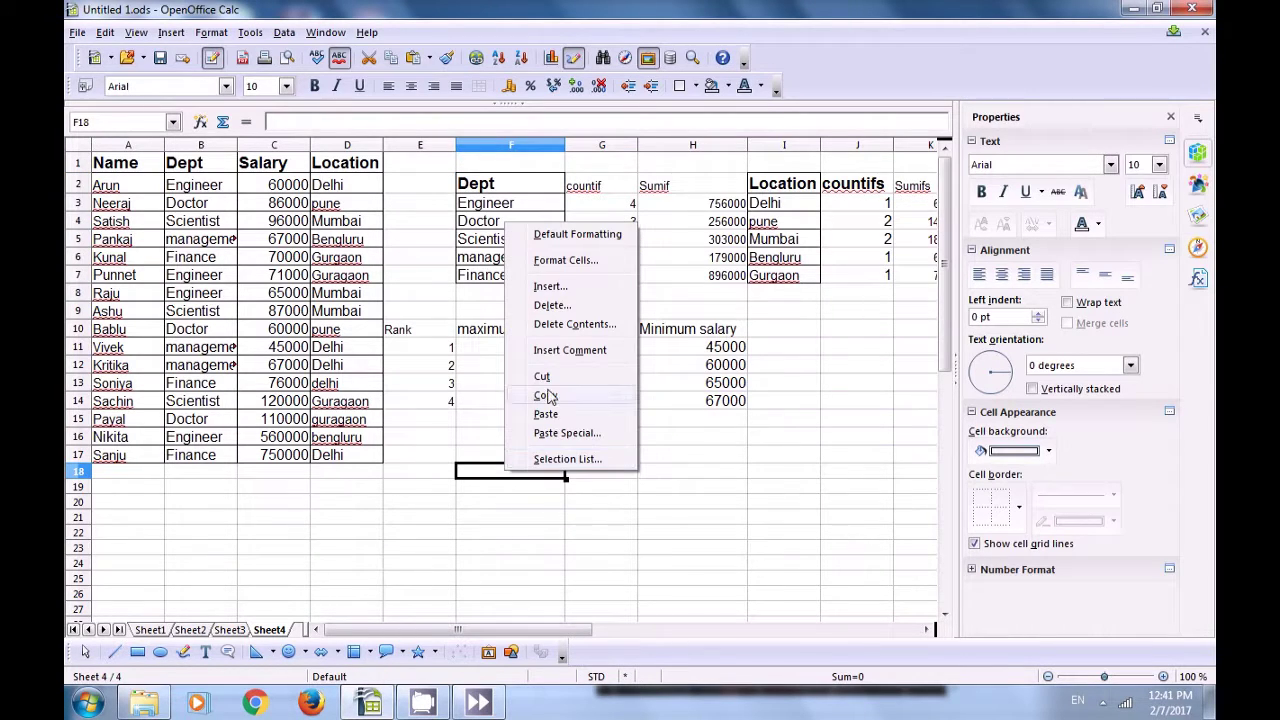
pyautogui.click(556, 418)
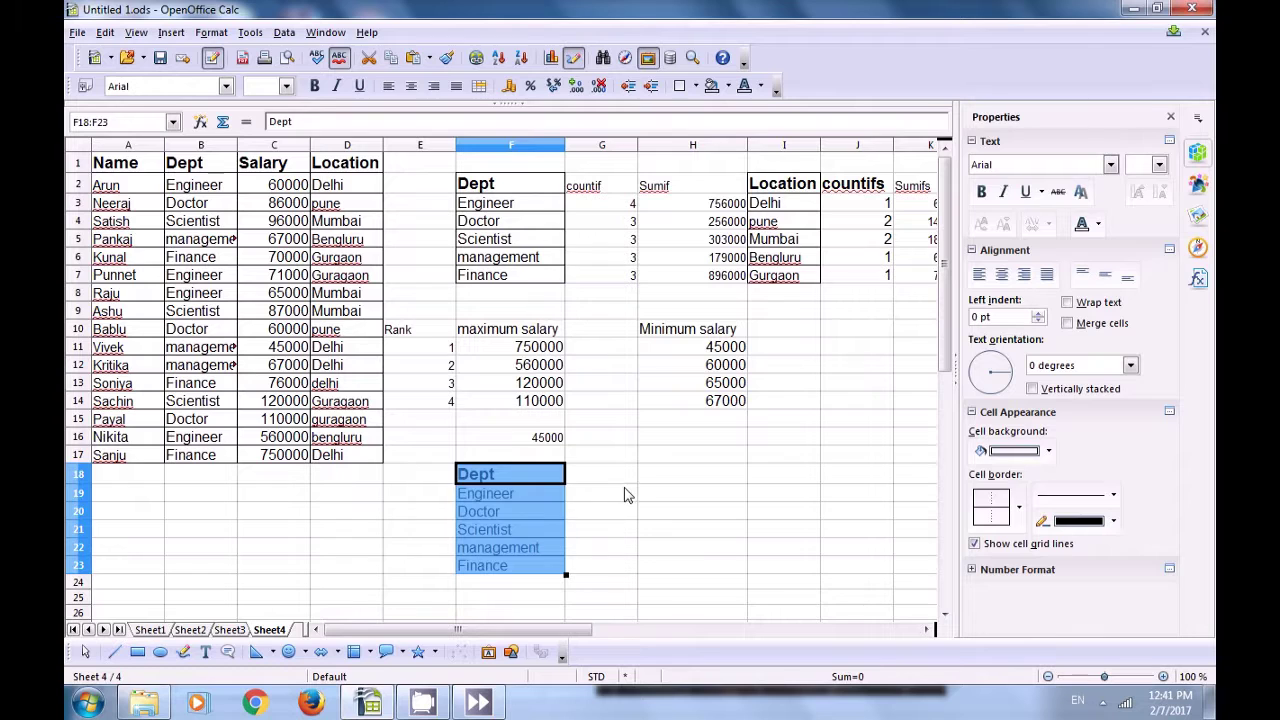
# Widen column G and select G18 beside the copied Dept heading.
pyautogui.click(613, 490)
pyautogui.moveTo(638, 146); pyautogui.dragTo(675, 146)
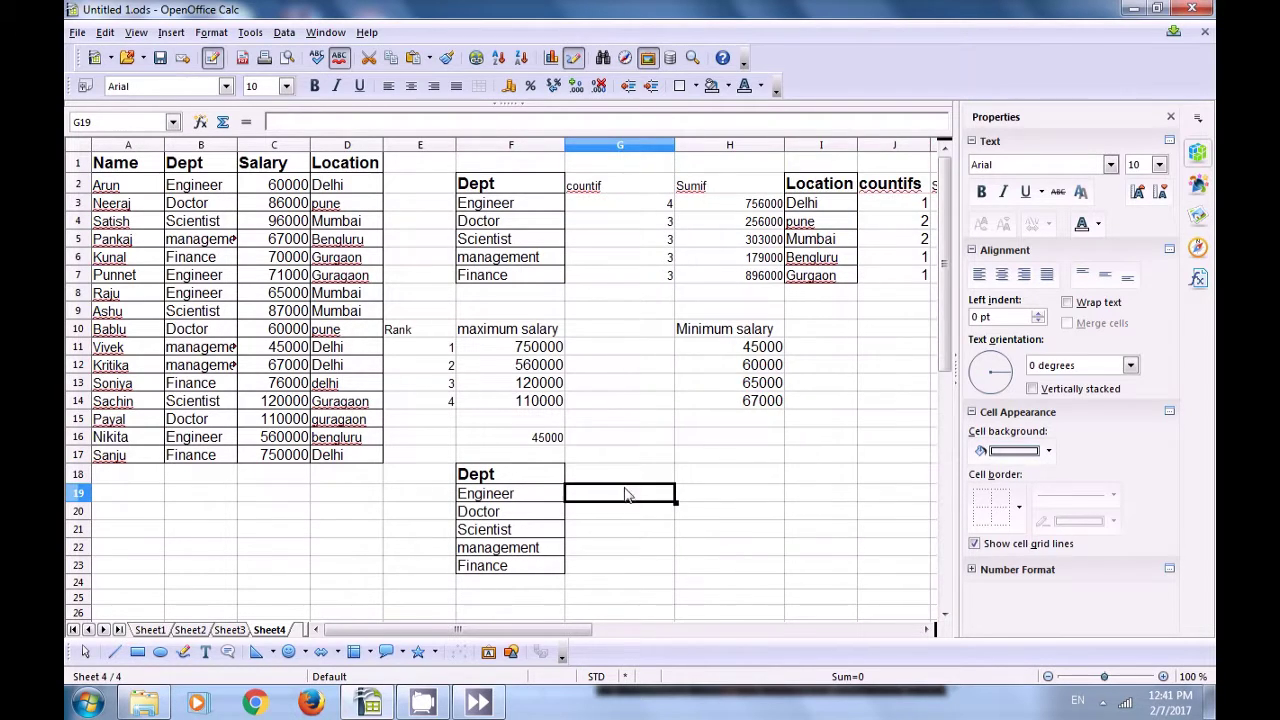
pyautogui.click(620, 478)
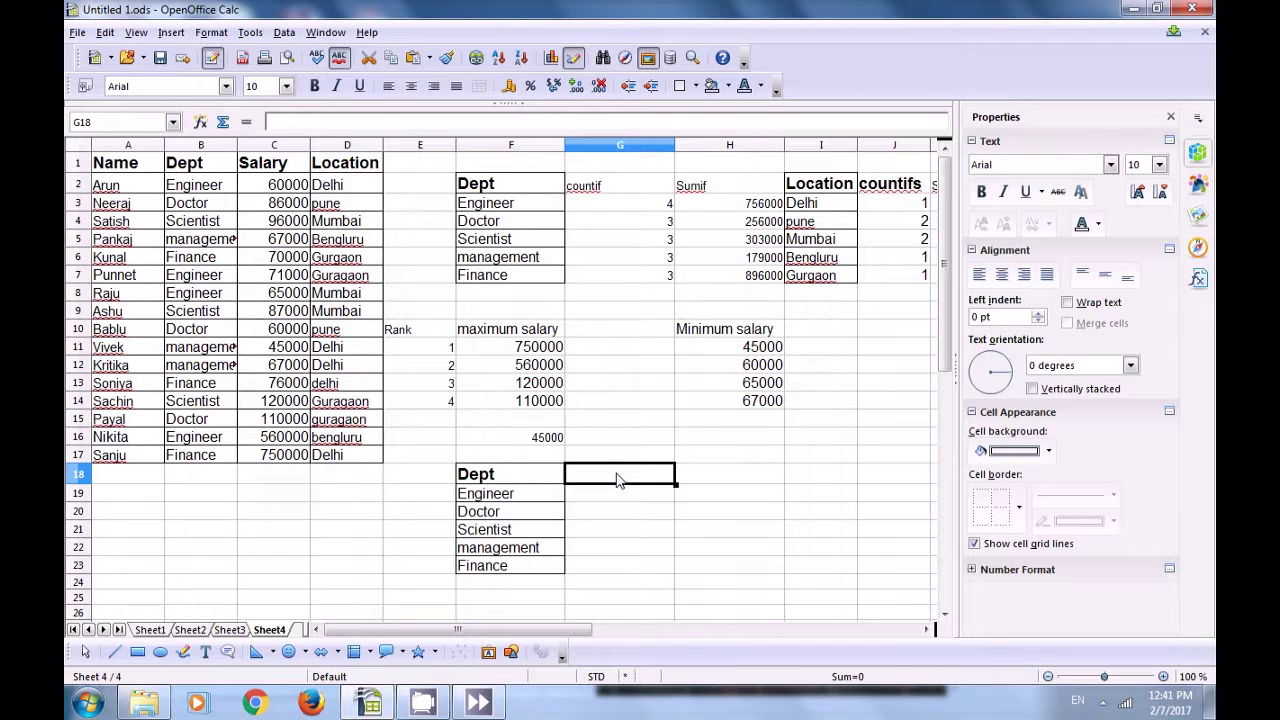